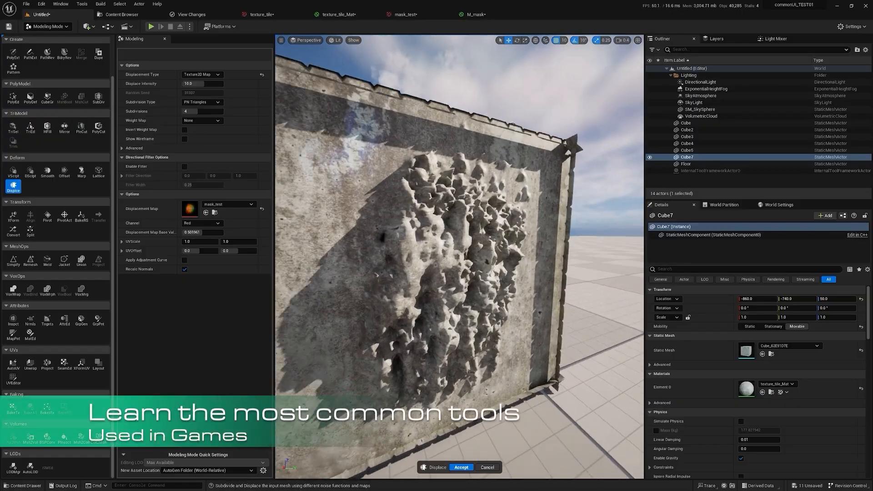
- Set the Cube7 displacement map's channel to Blue and the displace intensity to 2
{"action": "left_click", "coordinate": [202, 224]}
{"action": "left_click", "coordinate": [192, 242]}
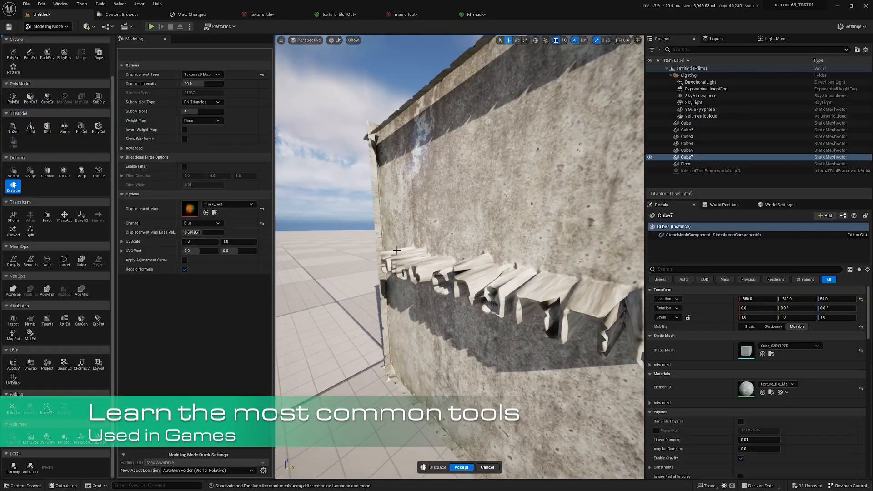
{"action": "left_click", "coordinate": [201, 83]}
{"action": "type", "text": "2"}
{"action": "key", "text": "Return"}
{"action": "left_click_drag", "start_coordinate": [477, 232], "coordinate": [477, 232]}
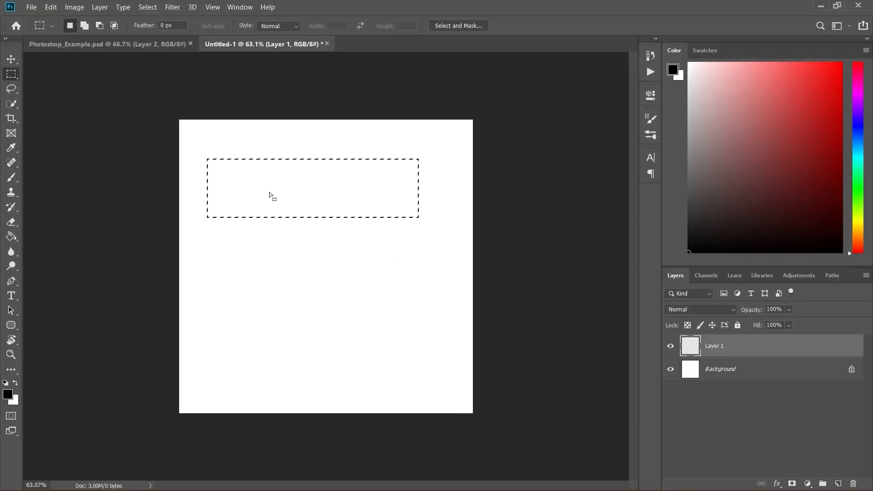
- In Photoshop, move the rectangular selection, choose another brush and paint strokes across Layer 1 of the untitled document
{"action": "mouse_move", "coordinate": [271, 195]}
{"action": "left_mouse_down"}
{"action": "mouse_move", "coordinate": [295, 172]}
{"action": "mouse_move", "coordinate": [377, 156]}
{"action": "mouse_move", "coordinate": [234, 243]}
{"action": "left_mouse_up"}
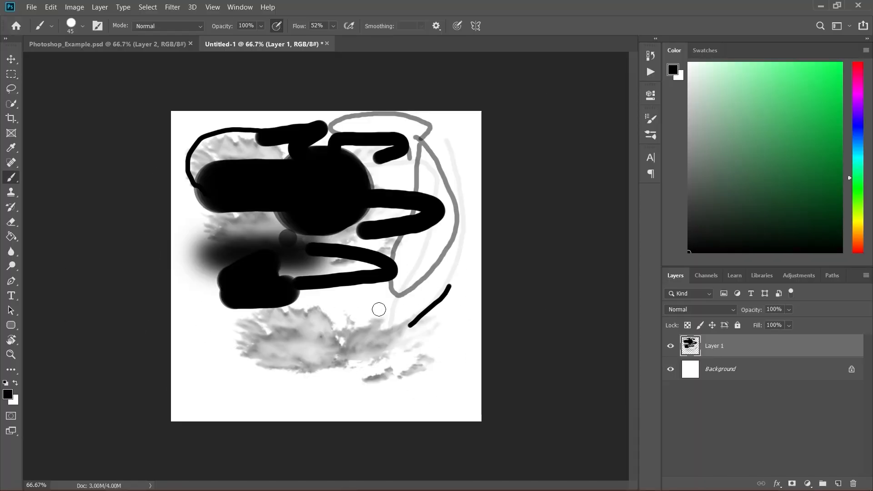
{"action": "left_click_drag", "start_coordinate": [376, 307], "coordinate": [409, 293]}
{"action": "left_click", "coordinate": [82, 25]}
{"action": "left_click", "coordinate": [214, 353]}
{"action": "mouse_move", "coordinate": [211, 355]}
{"action": "left_mouse_down"}
{"action": "mouse_move", "coordinate": [291, 386]}
{"action": "mouse_move", "coordinate": [298, 398]}
{"action": "mouse_move", "coordinate": [369, 386]}
{"action": "left_mouse_up"}
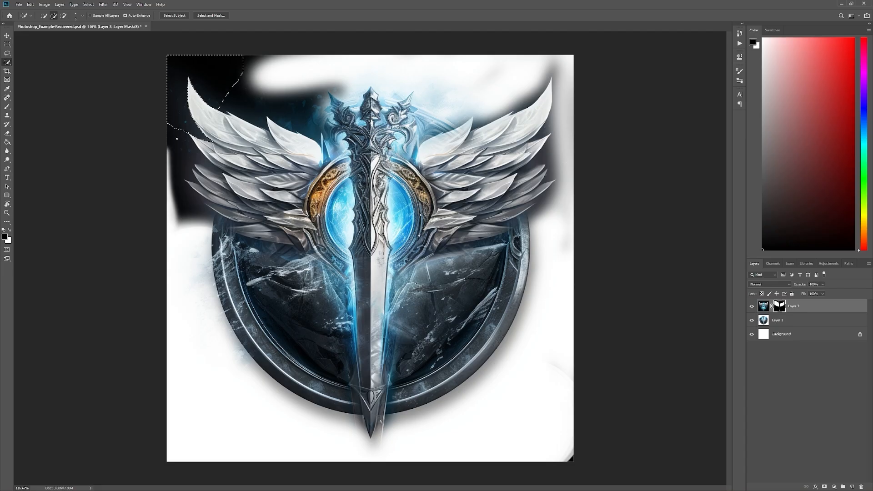
- Extend the quick selection over the background around the left wing and fill it with the foreground color on Layer 3's mask
{"action": "left_click_drag", "start_coordinate": [227, 150], "coordinate": [187, 225]}
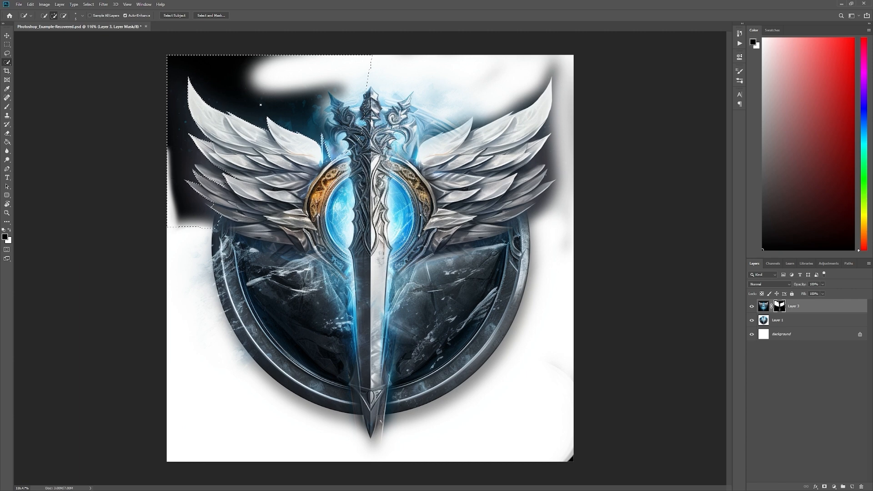
{"action": "key", "text": "alt+BackSpace"}
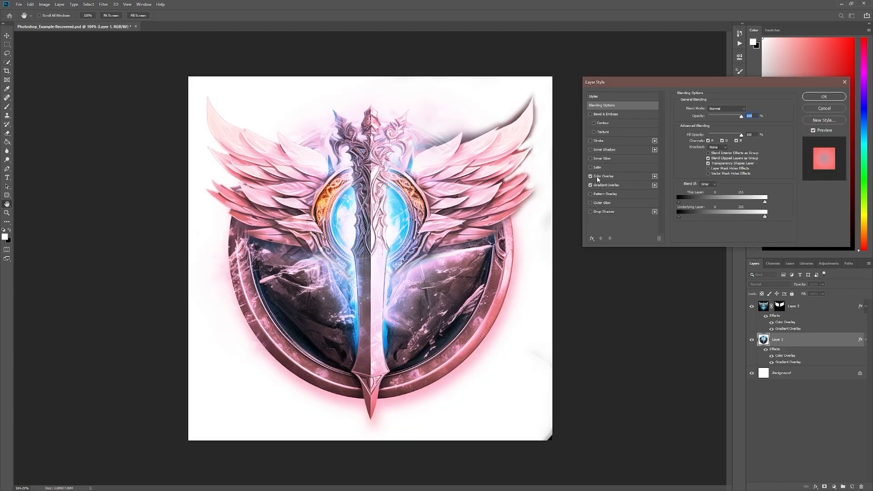
- Turn off the Color Overlay on Layer 1 and edit its Gradient Overlay settings
{"action": "left_click", "coordinate": [591, 176]}
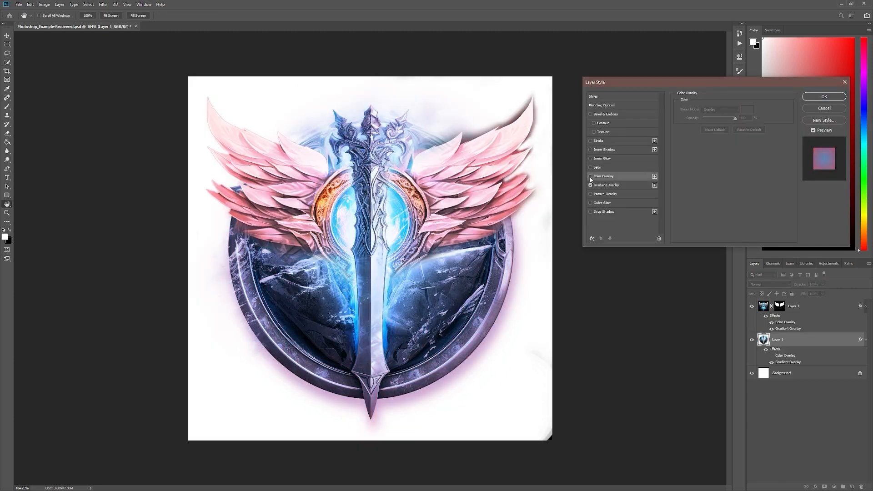
{"action": "left_click", "coordinate": [606, 185]}
{"action": "left_click", "coordinate": [721, 124]}
{"action": "key", "text": "Return"}
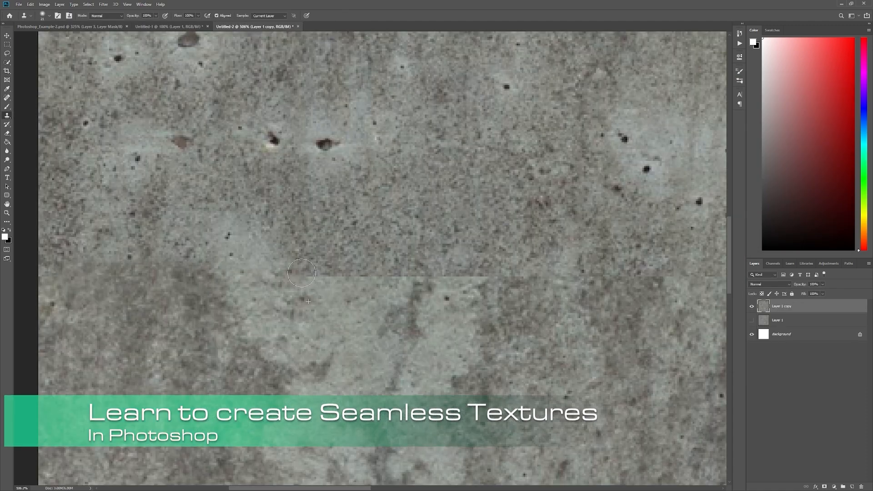
- Clone concrete texture over the horizontal seam on Layer 1 copy with the Clone Stamp tool
{"action": "left_click_drag", "start_coordinate": [432, 245], "coordinate": [208, 226]}
{"action": "left_click_drag", "start_coordinate": [296, 225], "coordinate": [500, 222]}
{"action": "mouse_move", "coordinate": [500, 222]}
{"action": "left_mouse_down"}
{"action": "mouse_move", "coordinate": [173, 227]}
{"action": "mouse_move", "coordinate": [318, 236]}
{"action": "left_mouse_up"}
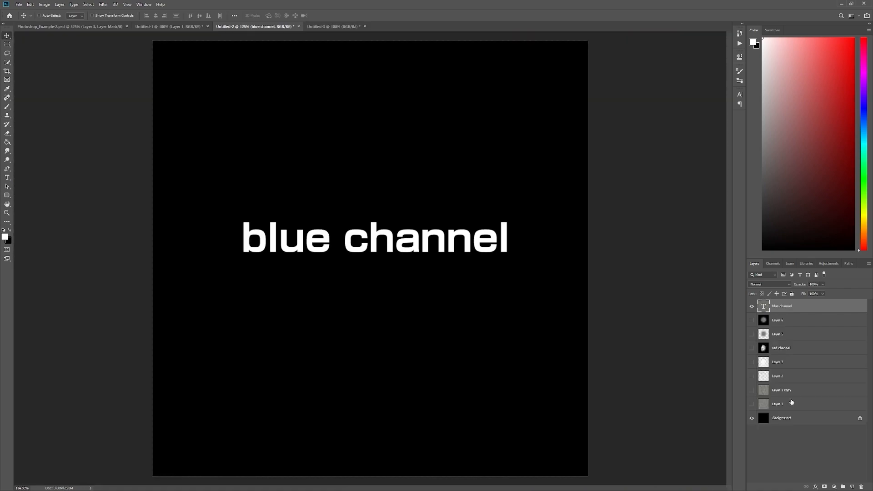
- Show the document's color channels and start saving the texture as a new file
{"action": "left_click", "coordinate": [772, 263]}
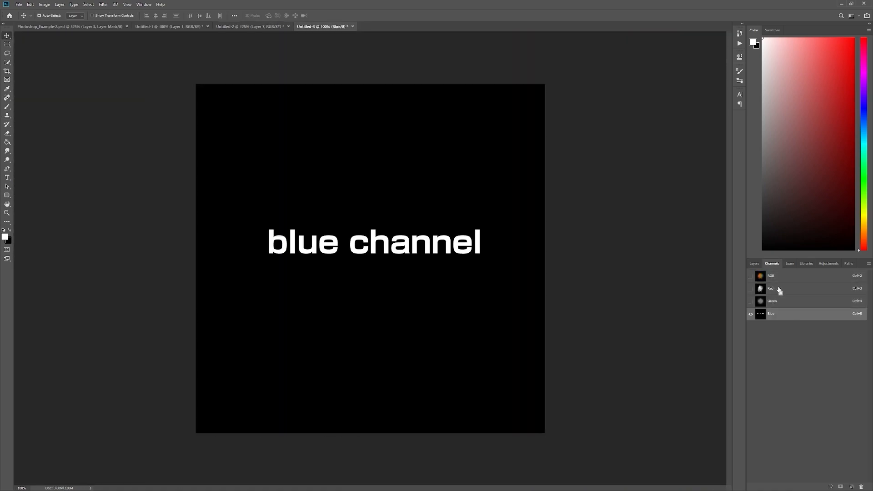
{"action": "key", "text": "ctrl+shift+s"}
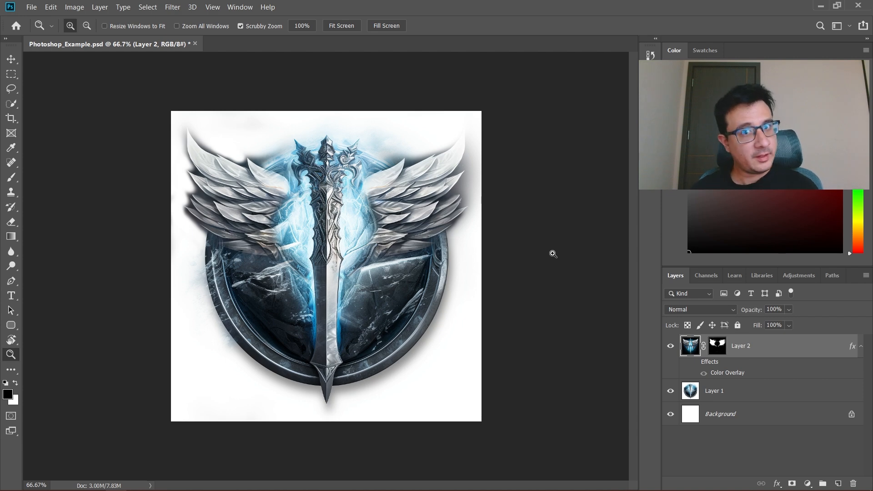
- Save the Photoshop_Example.psd document
{"action": "key", "text": "ctrl+s"}
{"action": "key", "text": "alt"}
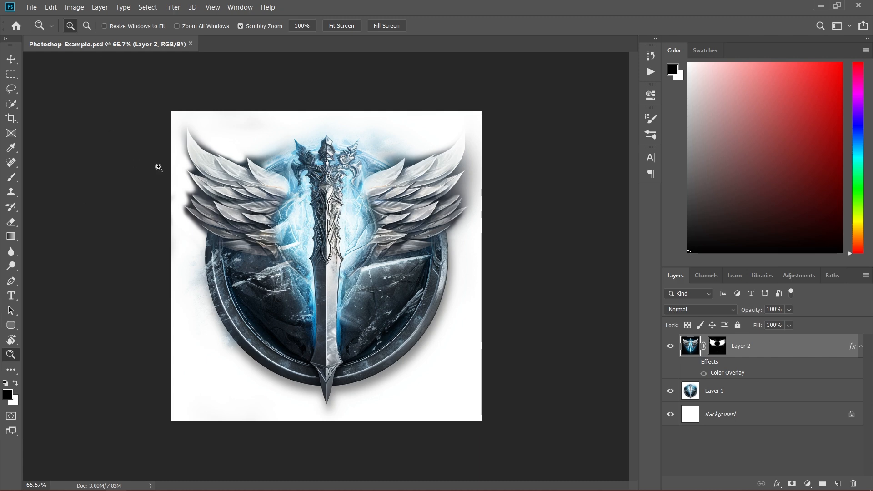
- Start a new document and reposition its settings dialog
{"action": "left_click", "coordinate": [32, 7]}
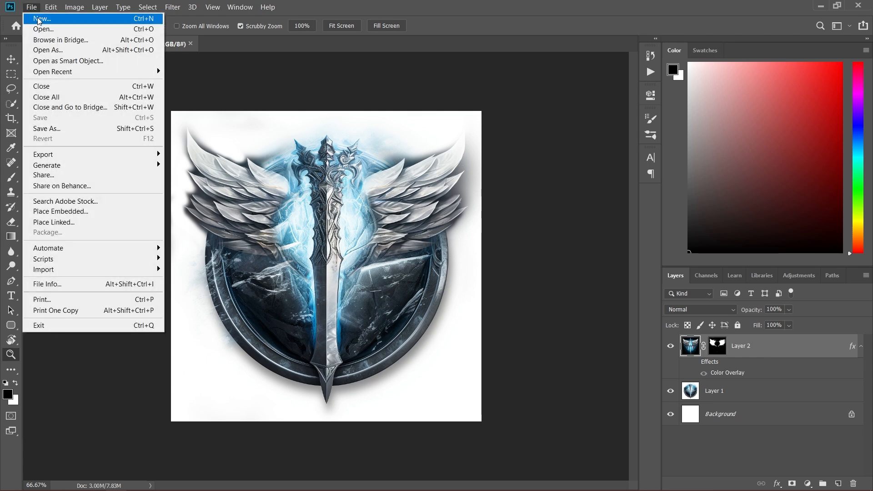
{"action": "left_click", "coordinate": [39, 17]}
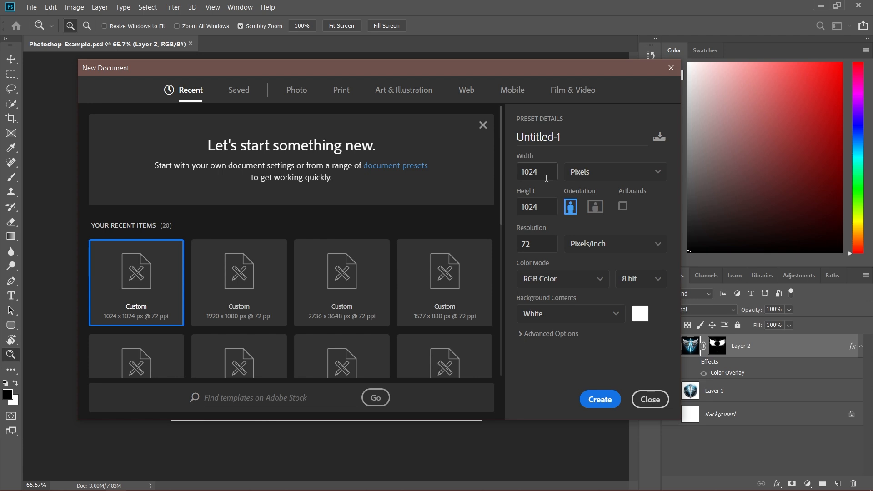
{"action": "left_click", "coordinate": [546, 178]}
{"action": "left_click_drag", "start_coordinate": [548, 69], "coordinate": [527, 85]}
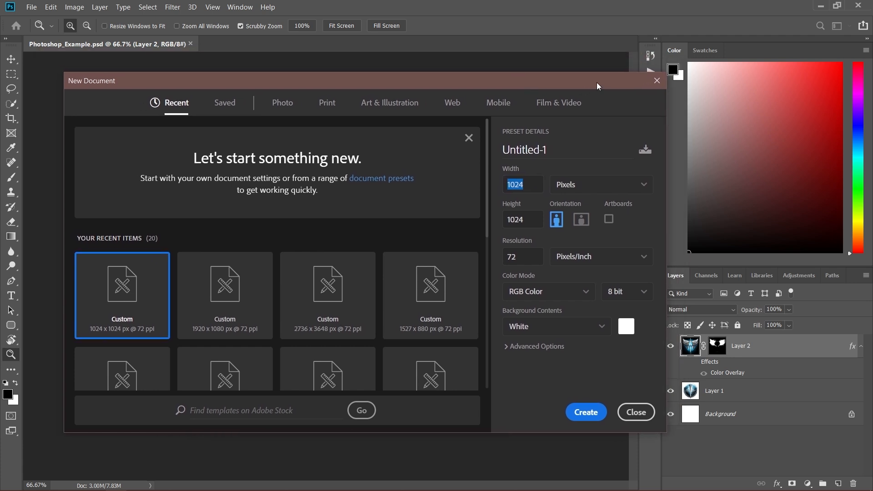
- Try power-of-two widths for the new document, including 4, 16, 32, 64, 128, 1024, 2048 and 4096 pixels
{"action": "left_click", "coordinate": [540, 186]}
{"action": "type", "text": "4"}
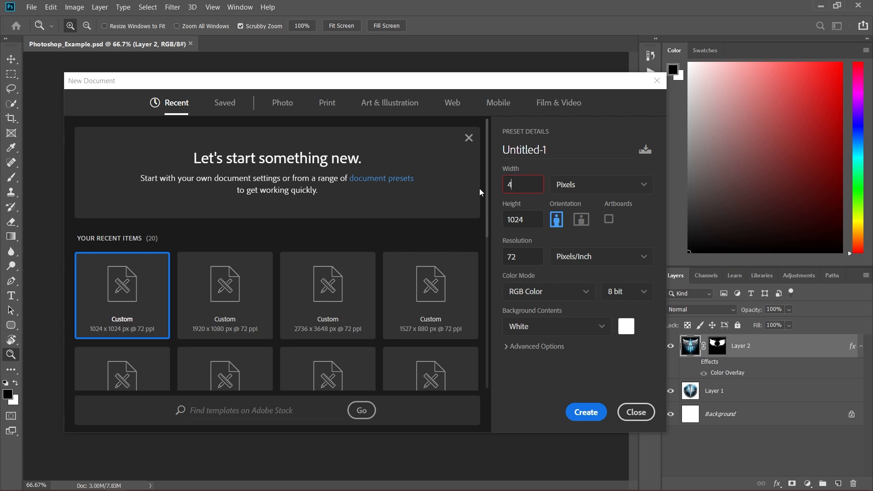
{"action": "key", "text": "BackSpace"}
{"action": "type", "text": "16"}
{"action": "key", "text": "BackSpace"}
{"action": "type", "text": "28"}
{"action": "key", "text": "BackSpace"}
{"action": "key", "text": "BackSpace"}
{"action": "key", "text": "BackSpace"}
{"action": "type", "text": "32"}
{"action": "key", "text": "BackSpace"}
{"action": "key", "text": "BackSpace"}
{"action": "type", "text": "64"}
{"action": "key", "text": "BackSpace"}
{"action": "key", "text": "BackSpace"}
{"action": "type", "text": "128"}
{"action": "key", "text": "BackSpace"}
{"action": "key", "text": "BackSpace"}
{"action": "key", "text": "BackSpace"}
{"action": "type", "text": "1024"}
{"action": "key", "text": "BackSpace"}
{"action": "key", "text": "BackSpace"}
{"action": "key", "text": "BackSpace"}
{"action": "key", "text": "BackSpace"}
{"action": "type", "text": "2048"}
{"action": "key", "text": "BackSpace"}
{"action": "key", "text": "BackSpace"}
{"action": "key", "text": "BackSpace"}
{"action": "key", "text": "BackSpace"}
{"action": "type", "text": "4096"}
- Set the new document's width to 1024 pixels and select the height value
{"action": "left_click_drag", "start_coordinate": [539, 191], "coordinate": [495, 188]}
{"action": "type", "text": "1024"}
{"action": "left_click", "coordinate": [528, 229]}
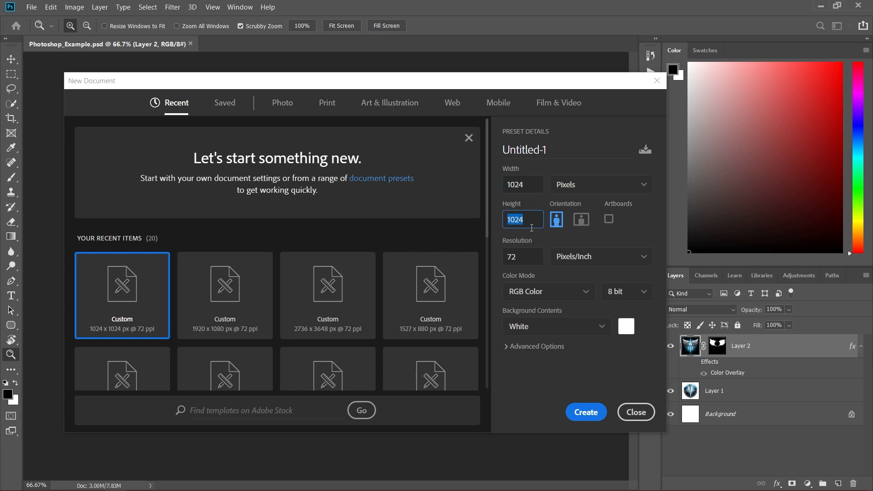
{"action": "left_click", "coordinate": [540, 219]}
- Try a non-square document size with a width of 580 pixels and a height of 252 pixels
{"action": "double_click", "coordinate": [533, 183]}
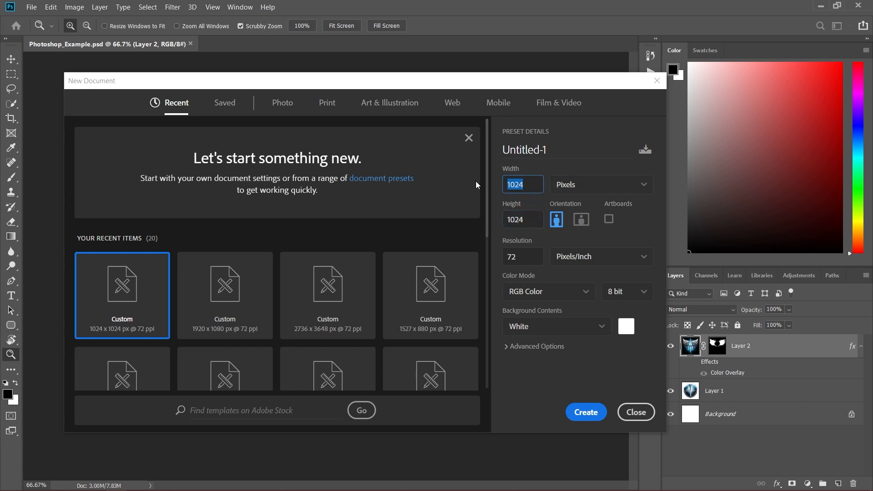
{"action": "type", "text": "580"}
{"action": "key", "text": "Tab"}
{"action": "type", "text": "252"}
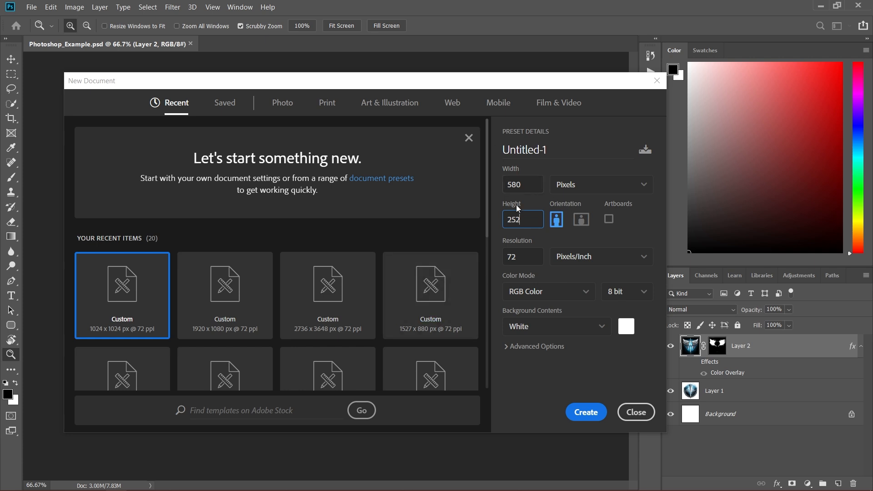
- Set the new document's width and height to 1024 pixels each
{"action": "left_click_drag", "start_coordinate": [536, 185], "coordinate": [509, 190]}
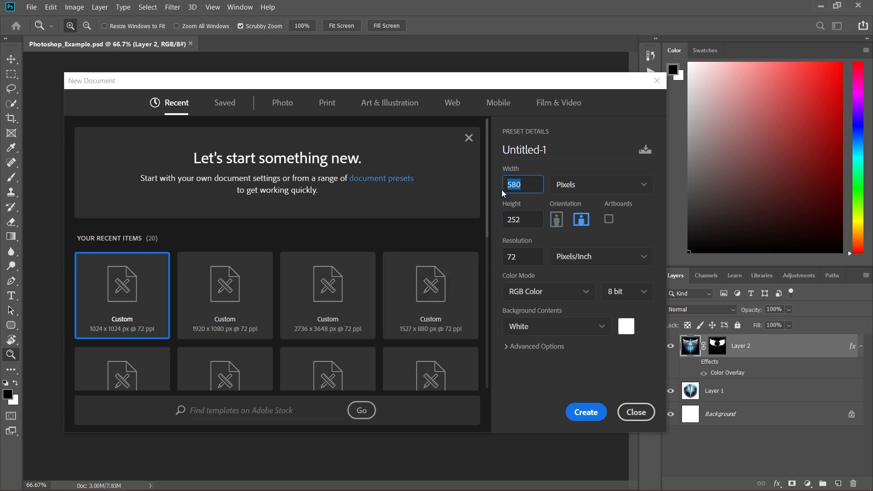
{"action": "type", "text": "1024"}
{"action": "key", "text": "Tab"}
{"action": "type", "text": "1024"}
{"action": "key", "text": "shift+Tab"}
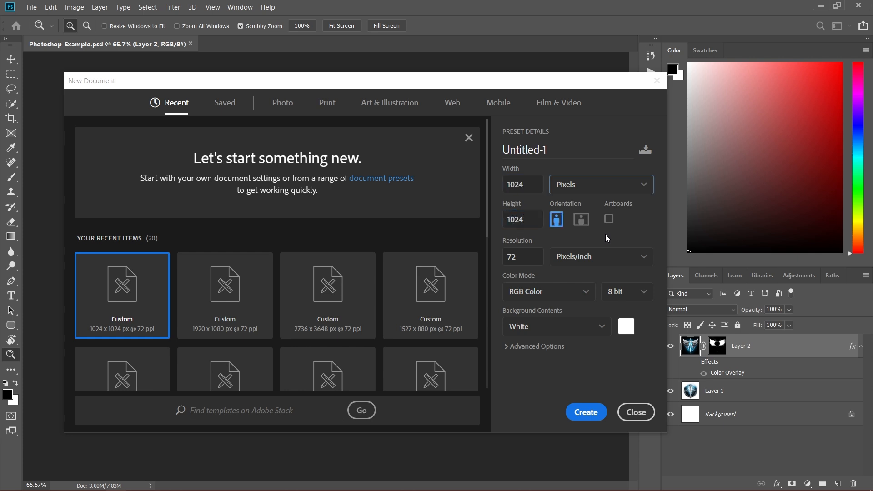
- Try Inches and Centimeters as the new document's size units and switch back to Pixels
{"action": "left_click", "coordinate": [528, 256]}
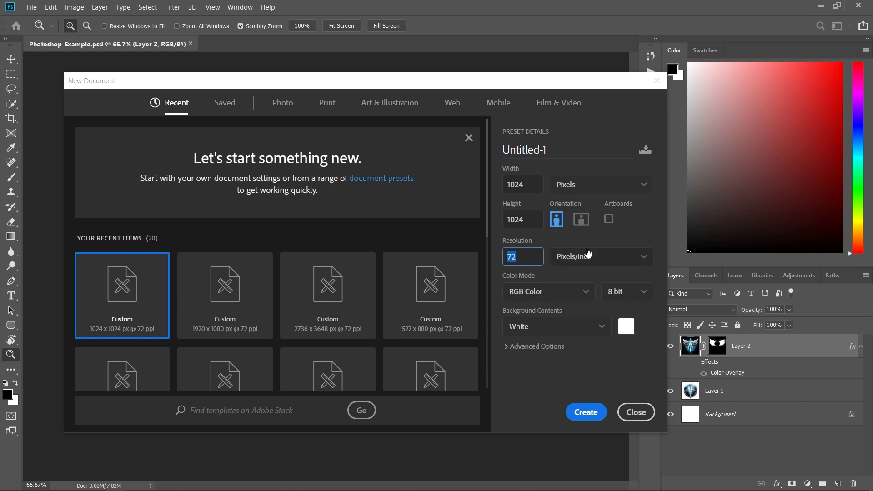
{"action": "left_click", "coordinate": [602, 183]}
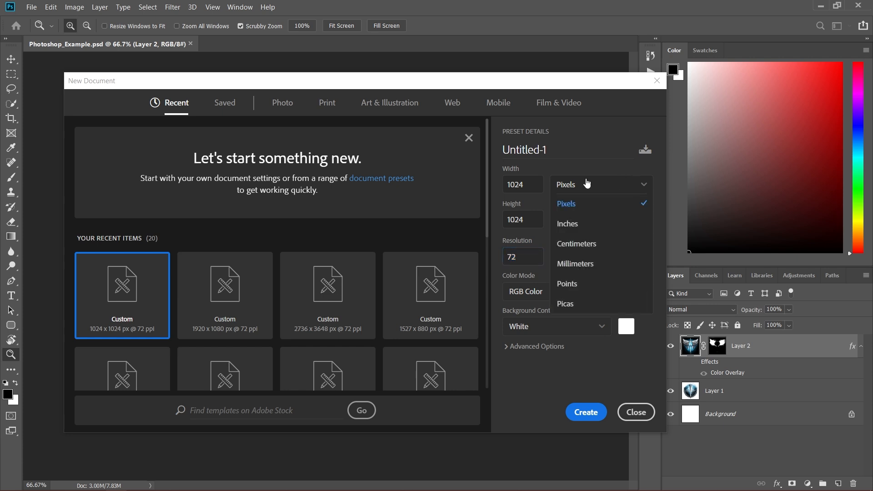
{"action": "left_click", "coordinate": [602, 225]}
{"action": "left_click", "coordinate": [586, 185]}
{"action": "left_click", "coordinate": [581, 243]}
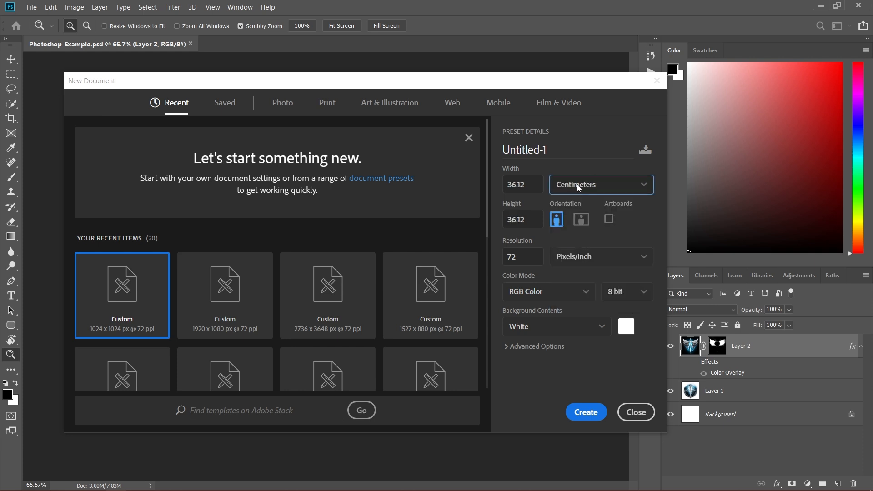
{"action": "left_click", "coordinate": [577, 185]}
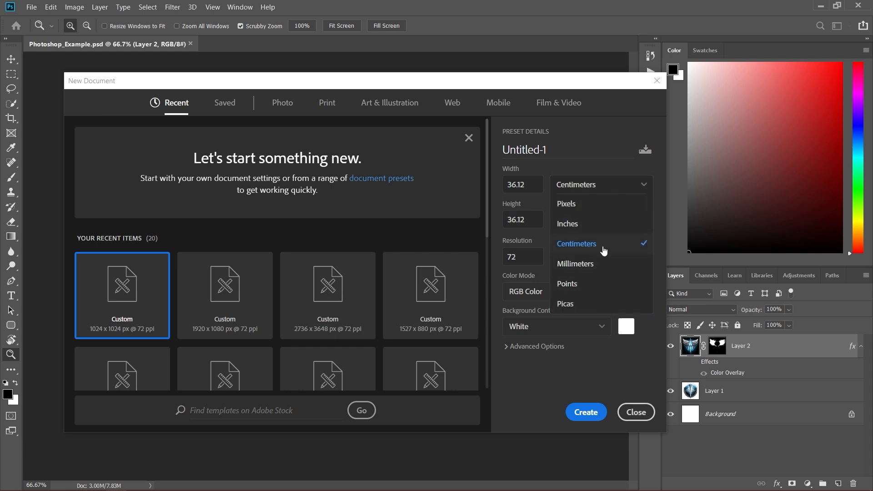
{"action": "left_click", "coordinate": [598, 205]}
{"action": "left_click", "coordinate": [612, 188]}
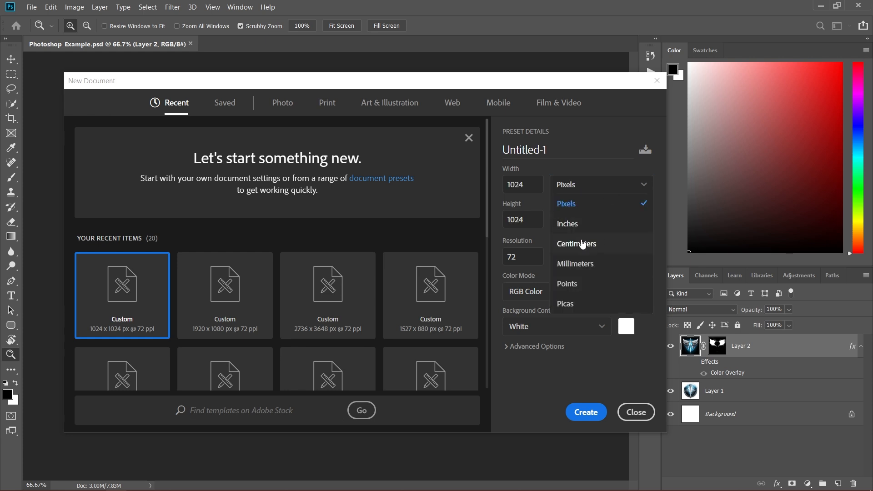
{"action": "left_click", "coordinate": [577, 244]}
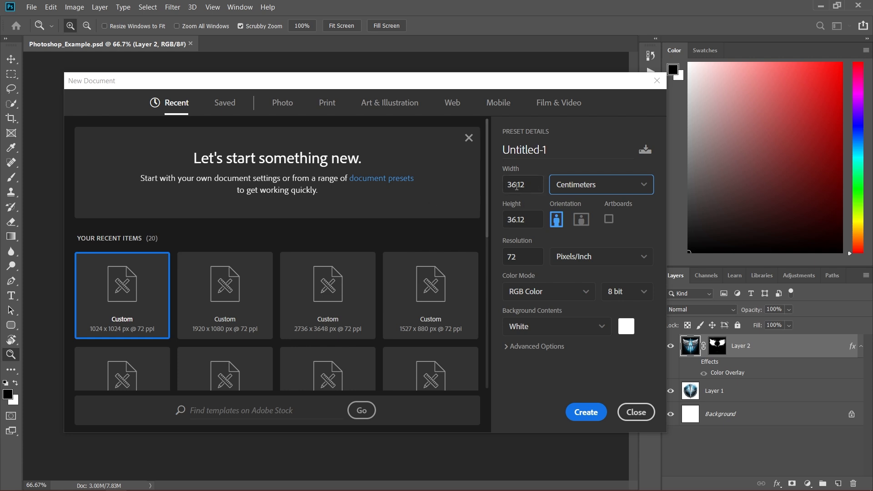
{"action": "left_click", "coordinate": [577, 195]}
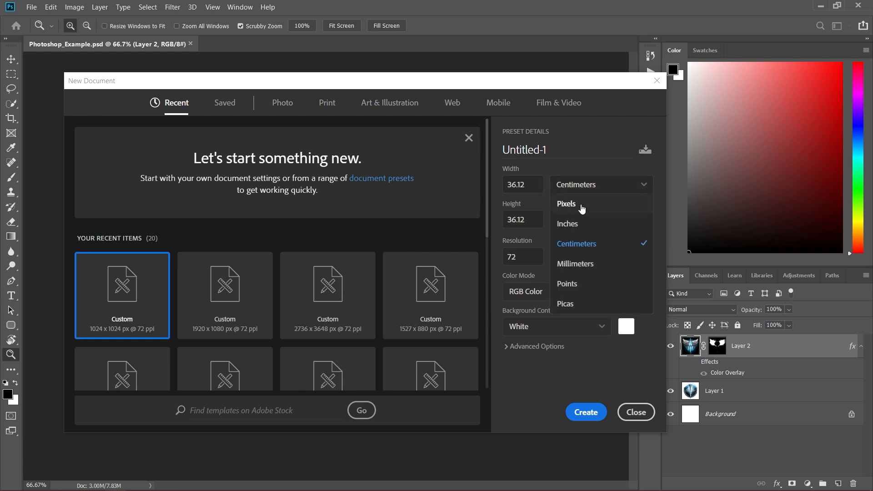
{"action": "left_click", "coordinate": [579, 201]}
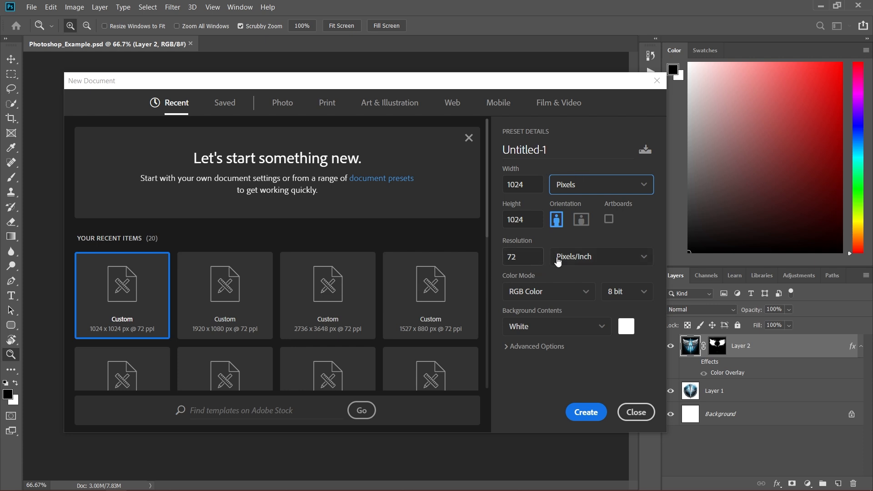
{"action": "left_click_drag", "start_coordinate": [528, 256], "coordinate": [497, 257]}
{"action": "left_click", "coordinate": [498, 253]}
- Try CMYK Color as the new document's color mode and switch back to RGB Color
{"action": "left_click", "coordinate": [558, 291]}
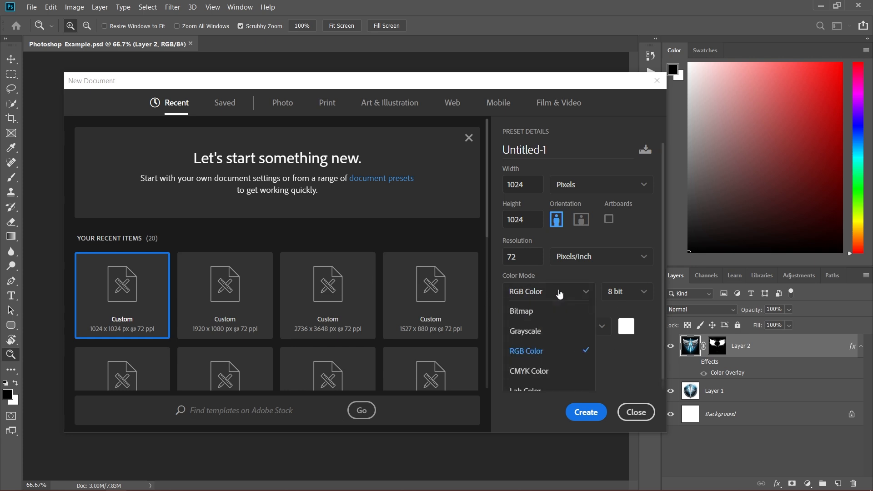
{"action": "scroll", "coordinate": [643, 343], "scroll_direction": "down", "scroll_amount": 1}
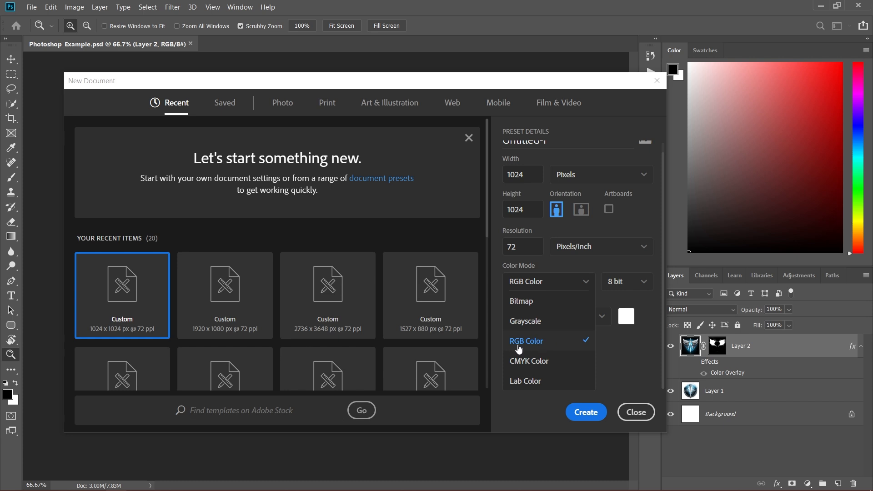
{"action": "left_click", "coordinate": [544, 364]}
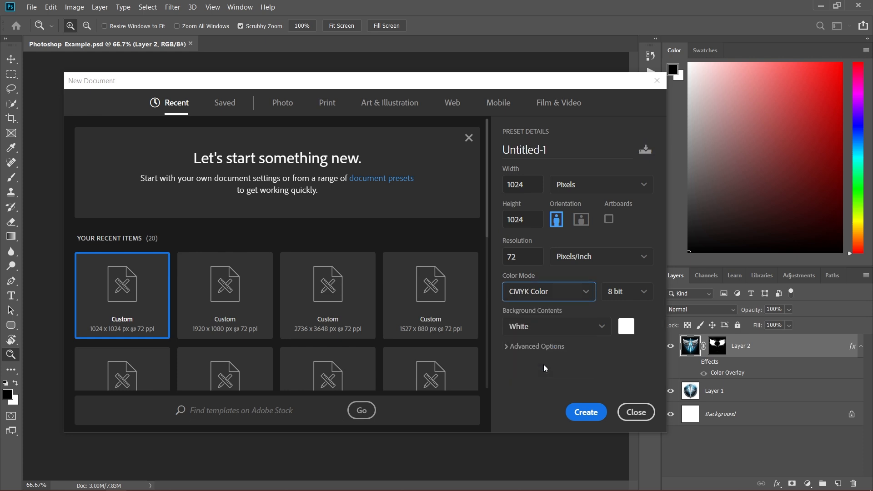
{"action": "left_click", "coordinate": [554, 301]}
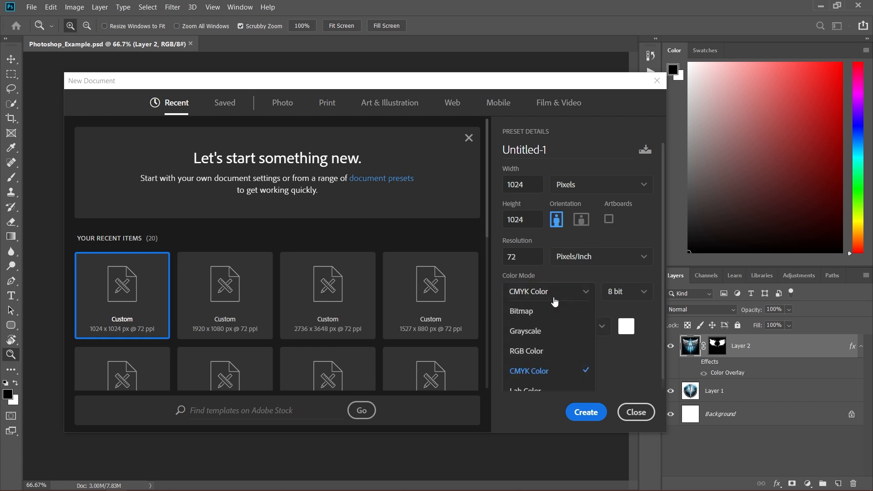
{"action": "left_click", "coordinate": [541, 359]}
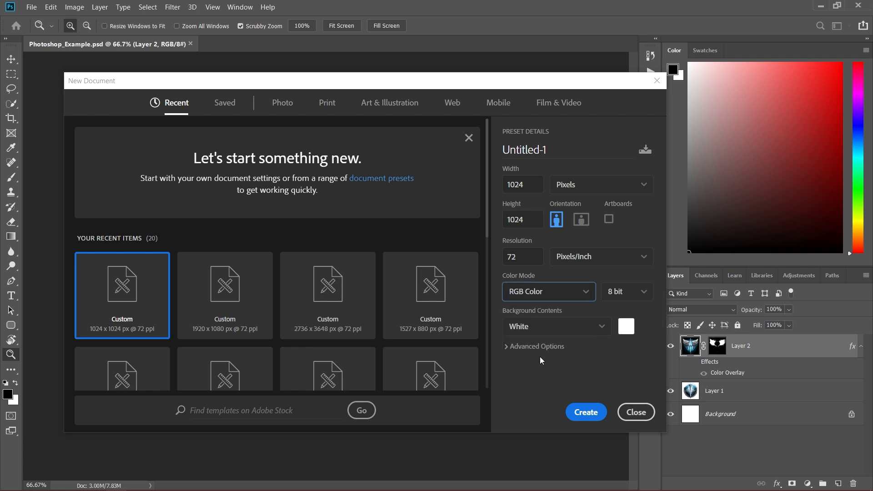
- Set the color mode to CMYK Color once more for comparison and restore RGB Color for the new document
{"action": "left_click", "coordinate": [560, 291]}
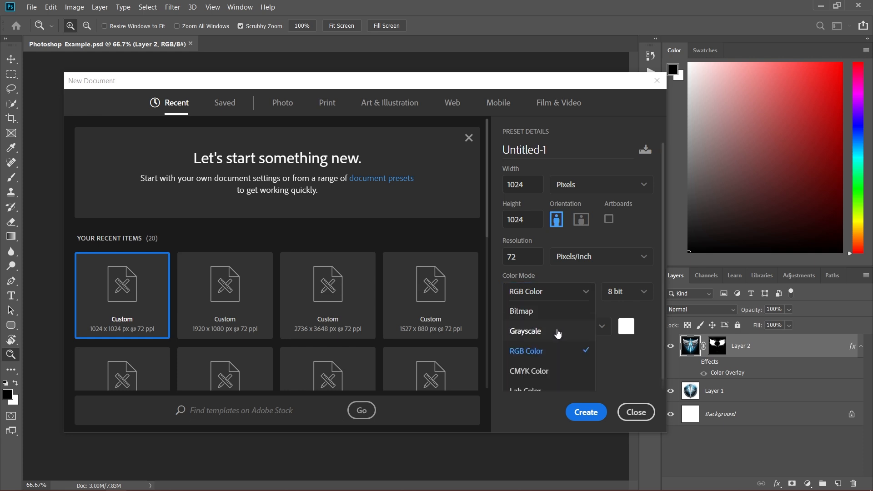
{"action": "left_click", "coordinate": [548, 361]}
{"action": "left_click", "coordinate": [539, 293]}
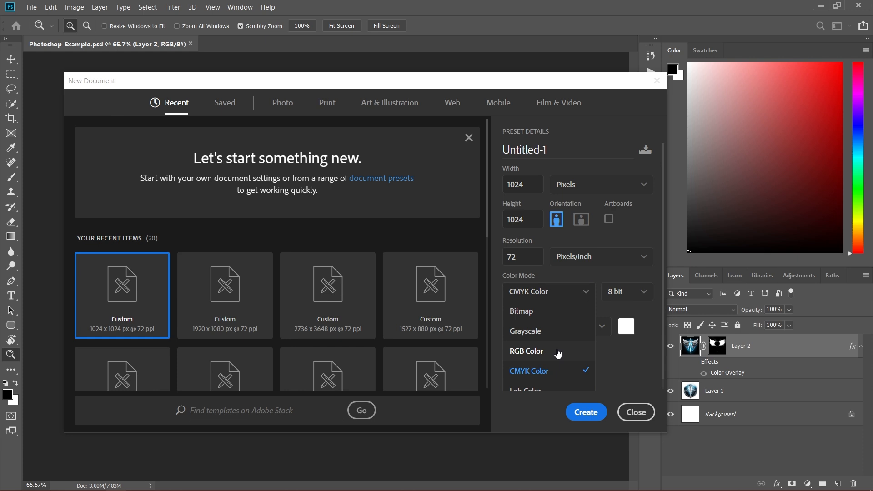
{"action": "scroll", "coordinate": [556, 355], "scroll_direction": "down", "scroll_amount": 1}
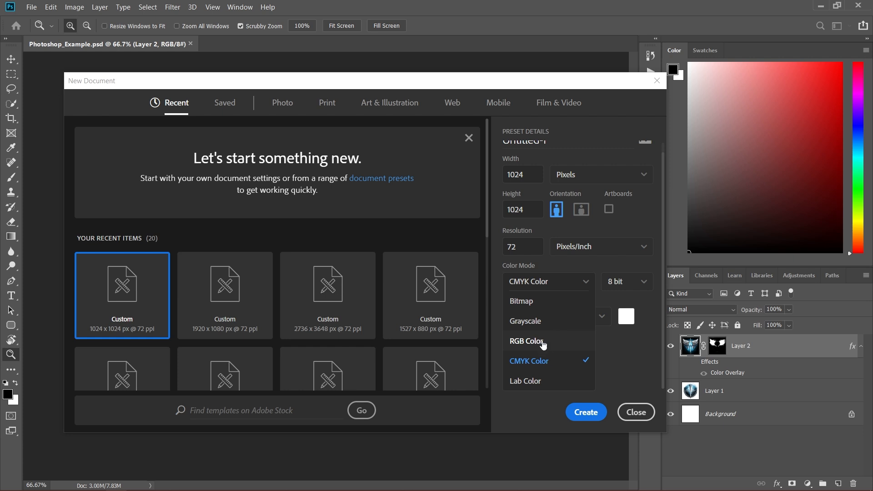
{"action": "left_click", "coordinate": [542, 340]}
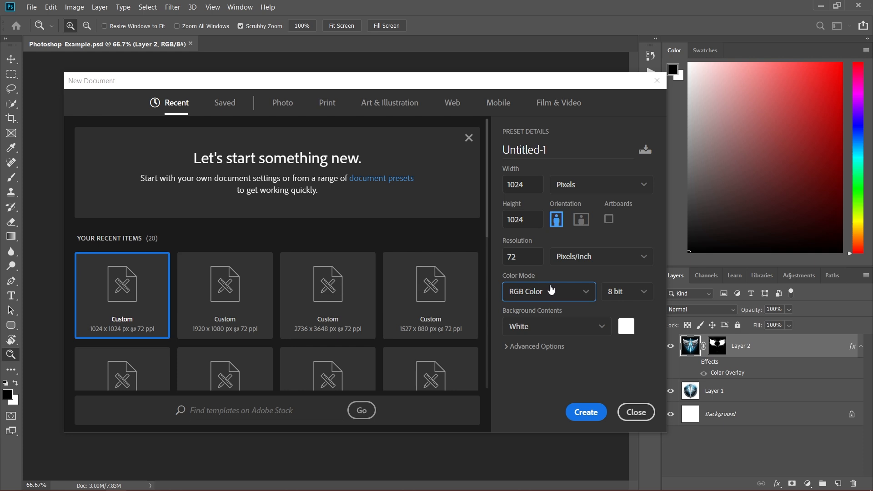
- Examine the bit depth choices available for the new document's RGB color mode
{"action": "left_click", "coordinate": [620, 296]}
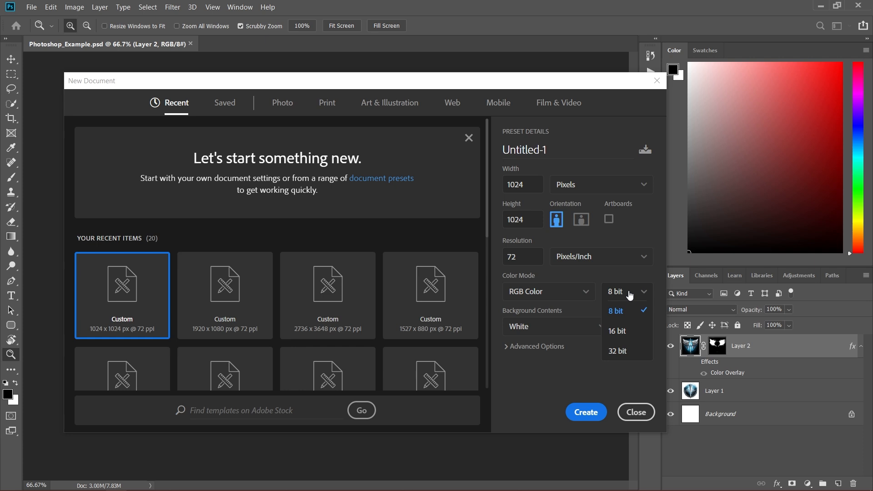
{"action": "left_click", "coordinate": [629, 295]}
{"action": "left_click", "coordinate": [629, 296]}
{"action": "left_click", "coordinate": [628, 296]}
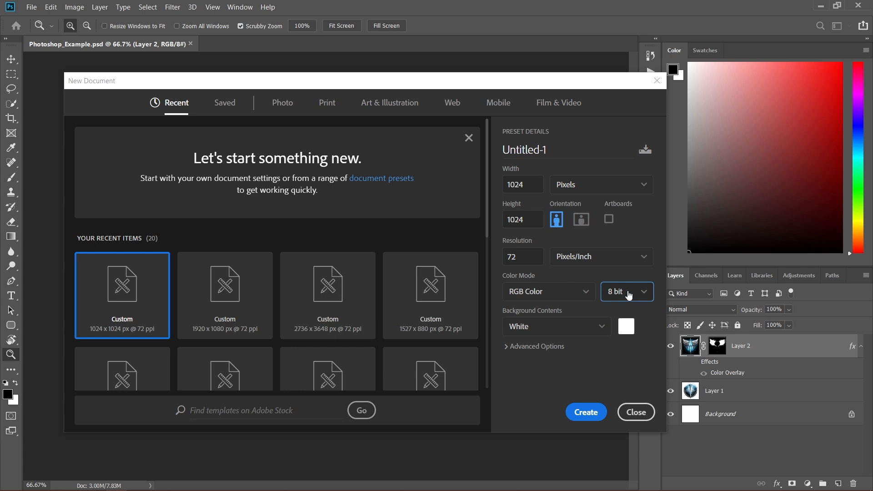
{"action": "left_click", "coordinate": [629, 295]}
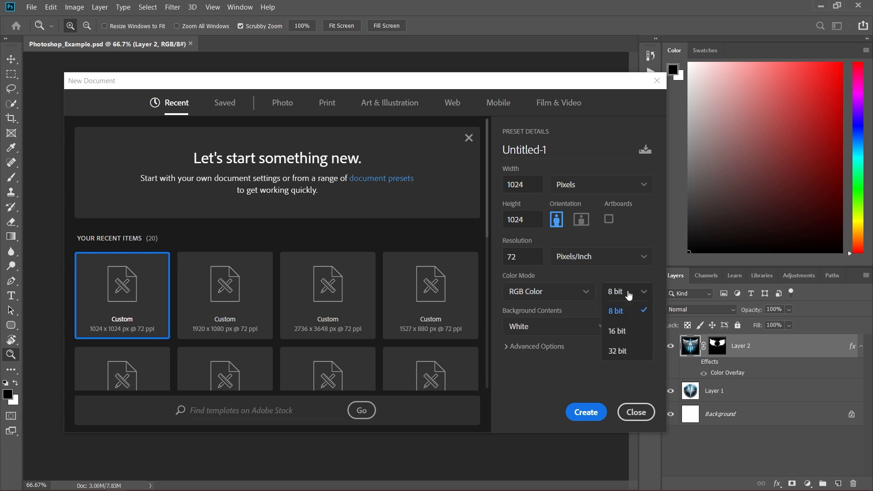
{"action": "left_click", "coordinate": [648, 279]}
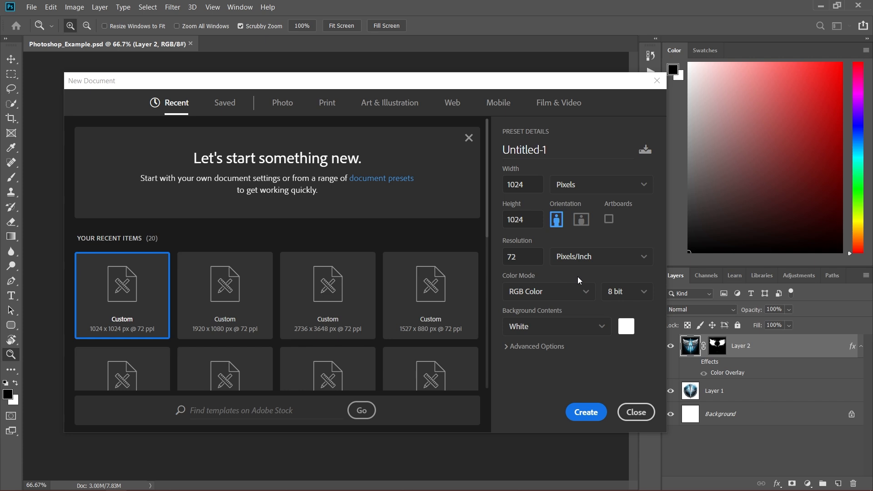
- Check the advanced options and background contents choices, and create the 1024 x 1024 pixel document with a White background
{"action": "left_click", "coordinate": [508, 347]}
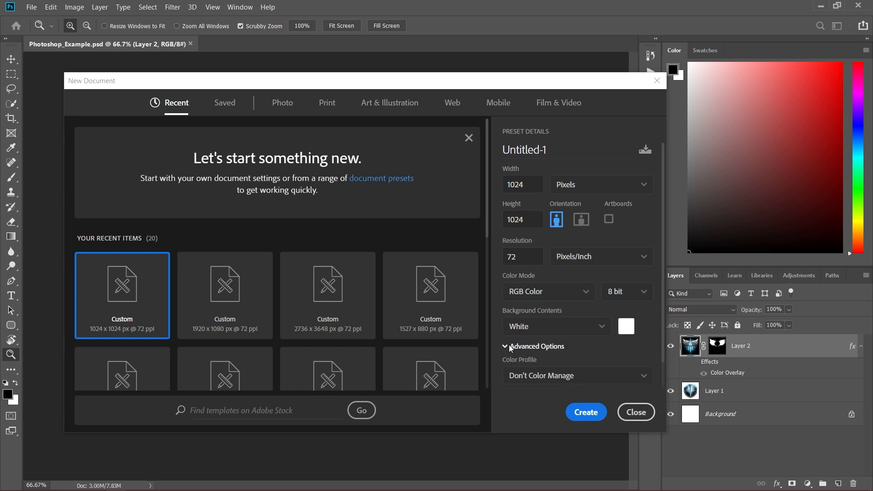
{"action": "left_click", "coordinate": [509, 345]}
{"action": "left_click", "coordinate": [551, 332]}
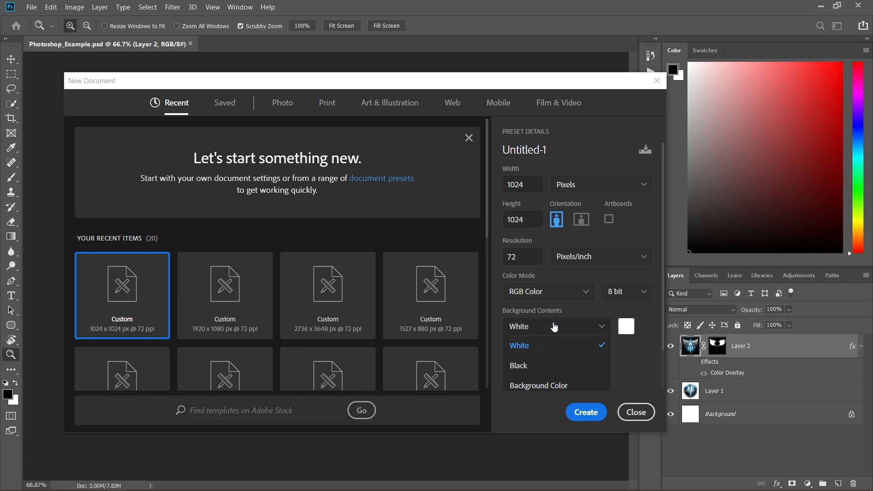
{"action": "left_click", "coordinate": [553, 322]}
{"action": "left_click", "coordinate": [552, 327]}
{"action": "left_click", "coordinate": [551, 325]}
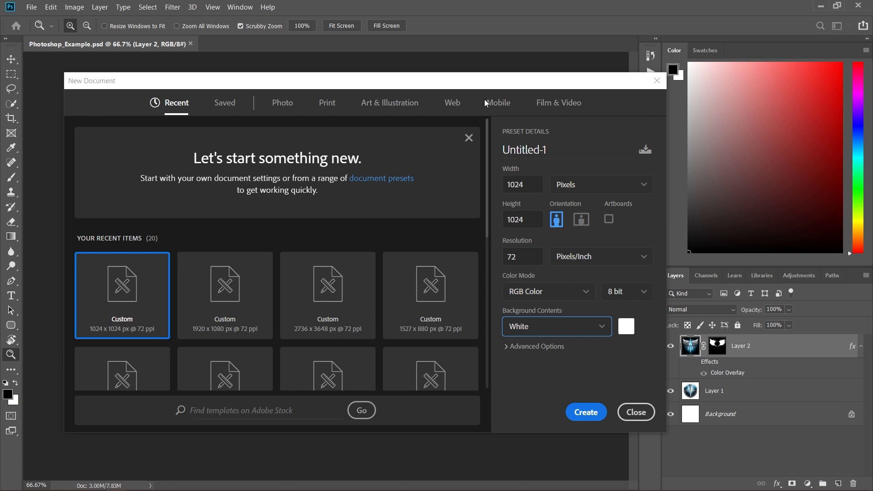
{"action": "mouse_move", "coordinate": [492, 87]}
{"action": "left_mouse_down"}
{"action": "mouse_move", "coordinate": [515, 75]}
{"action": "mouse_move", "coordinate": [472, 76]}
{"action": "mouse_move", "coordinate": [496, 76]}
{"action": "left_mouse_up"}
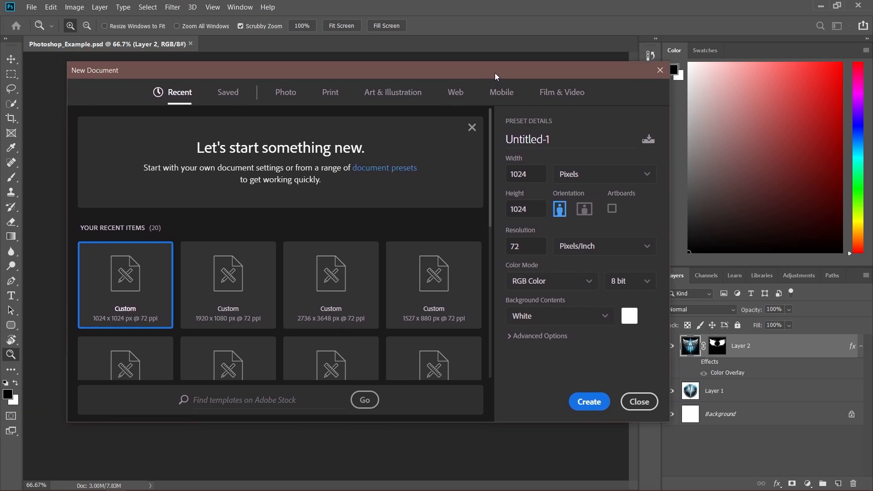
{"action": "left_click", "coordinate": [589, 402]}
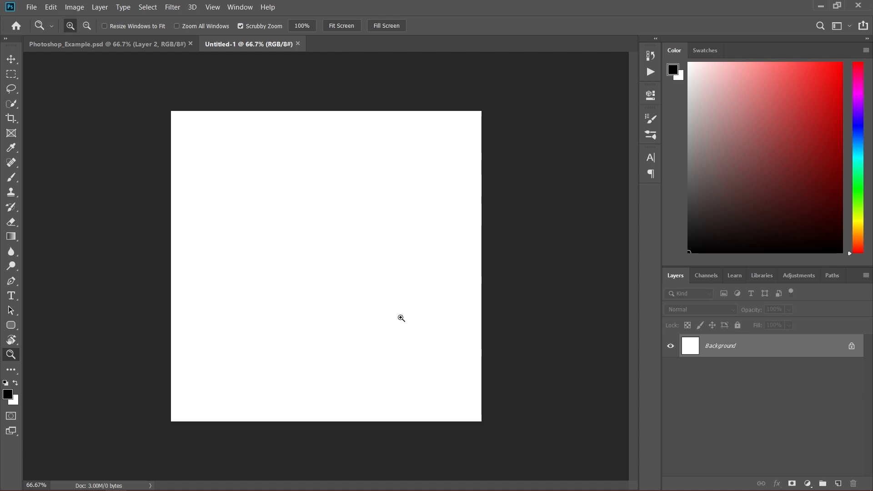
- Activate the Brush, Gradient, Crop, Move and Lasso tools in turn to compare their options, ending on the Brush tool
{"action": "key", "text": "b"}
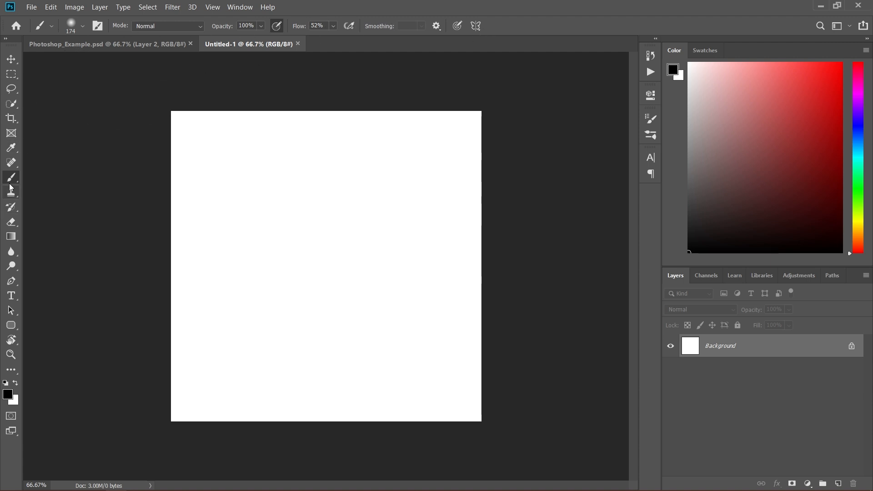
{"action": "left_click", "coordinate": [13, 236]}
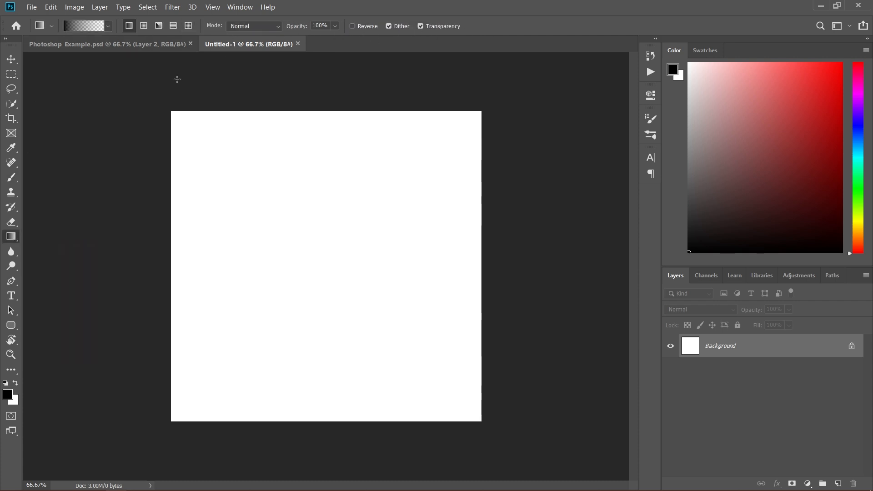
{"action": "left_click", "coordinate": [14, 118]}
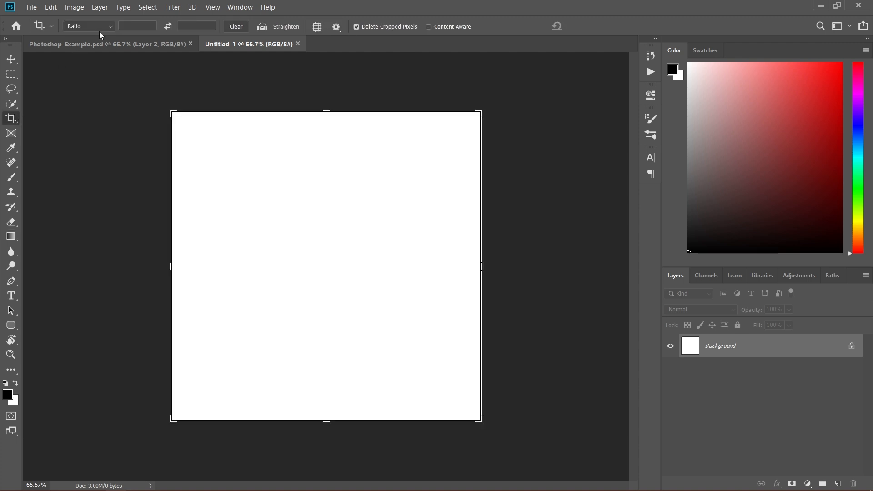
{"action": "left_click", "coordinate": [12, 64]}
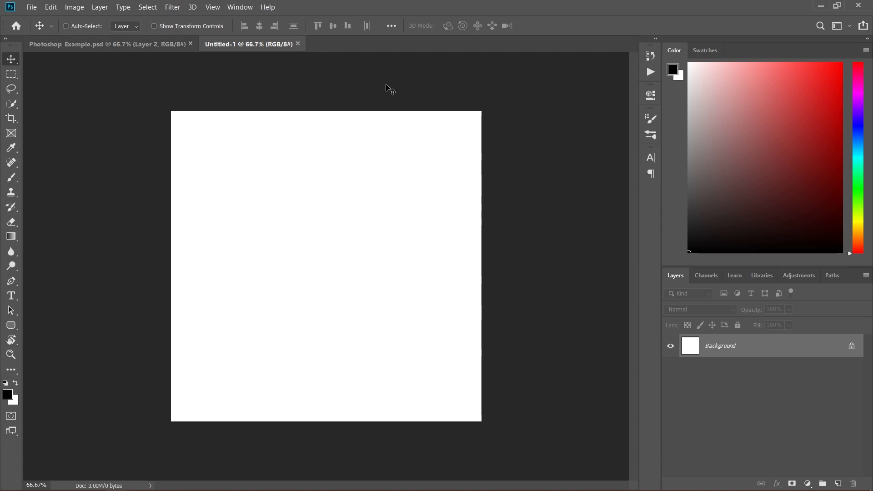
{"action": "left_click", "coordinate": [11, 74]}
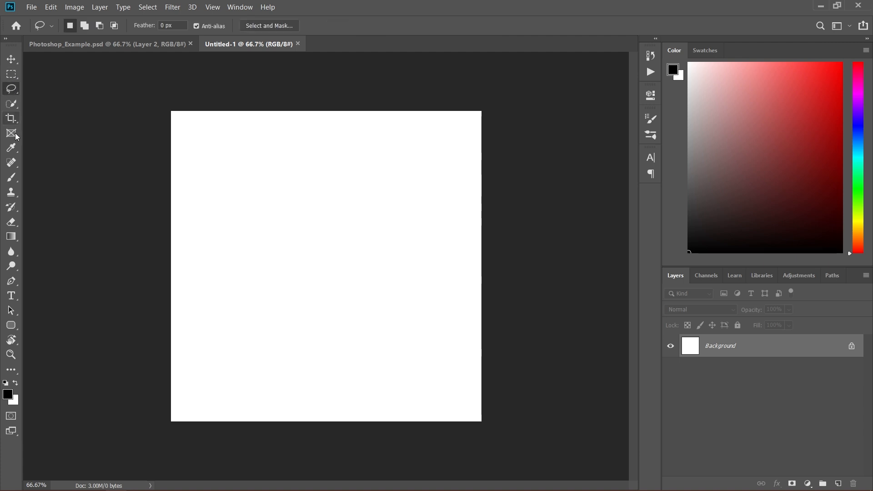
{"action": "left_click", "coordinate": [12, 177]}
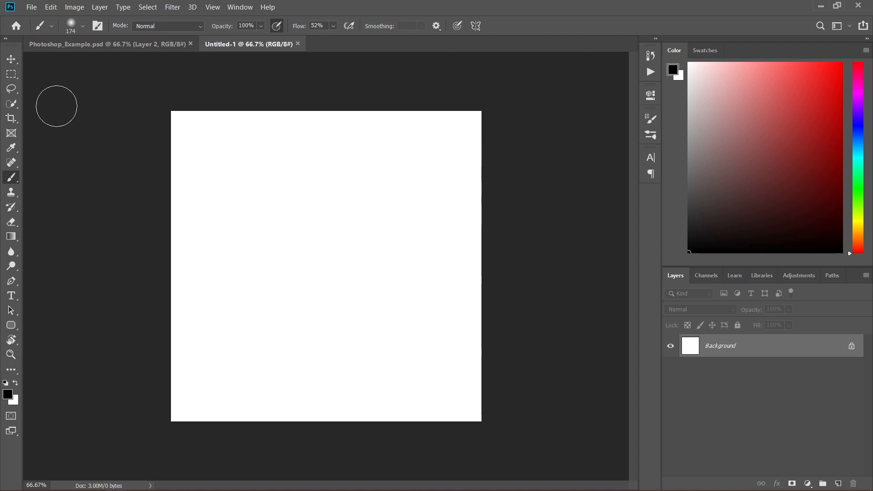
- Try the Elliptical Marquee Tool from the marquee tool group and return to the Rectangular Marquee Tool
{"action": "left_click", "coordinate": [12, 75]}
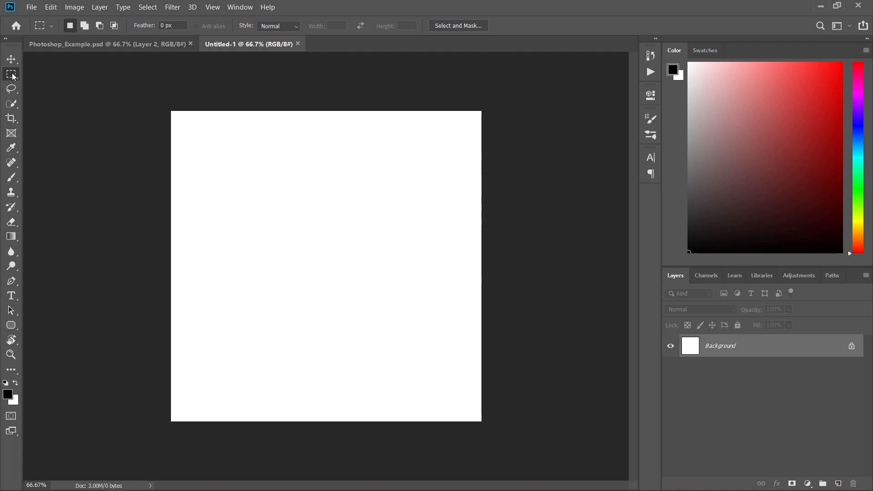
{"action": "right_click", "coordinate": [12, 75]}
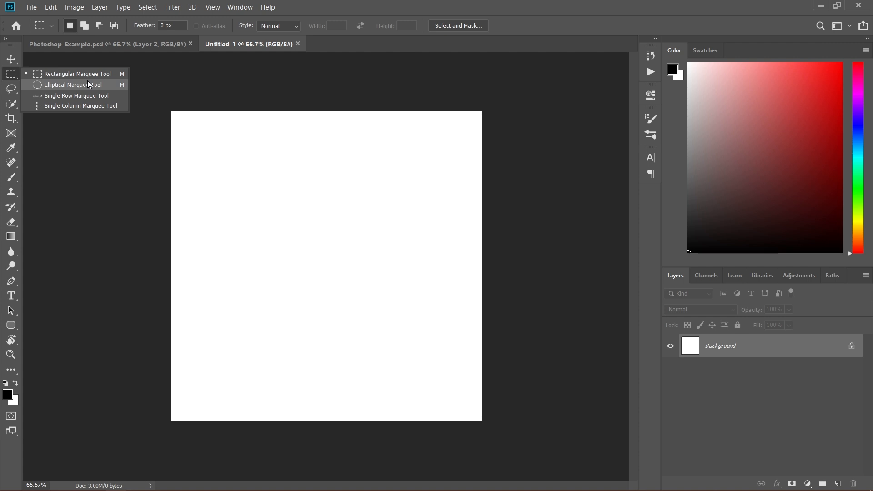
{"action": "left_click", "coordinate": [64, 84]}
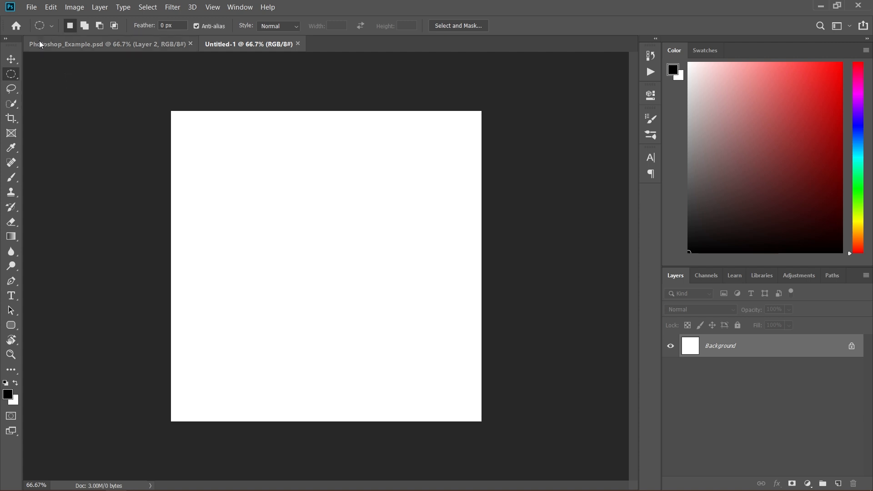
{"action": "left_click_drag", "start_coordinate": [16, 75], "coordinate": [40, 73]}
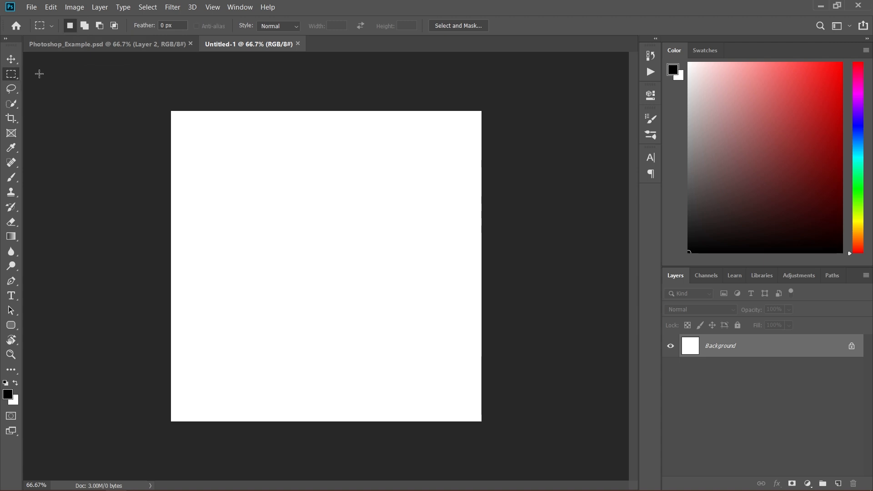
- Examine the variants of the Lasso and Brush tools and activate the standard Brush Tool
{"action": "left_click", "coordinate": [17, 88]}
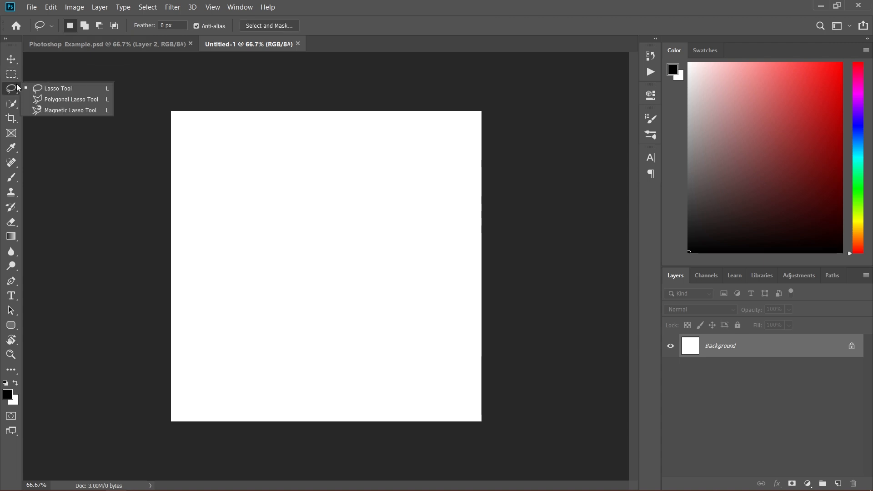
{"action": "left_click", "coordinate": [16, 178]}
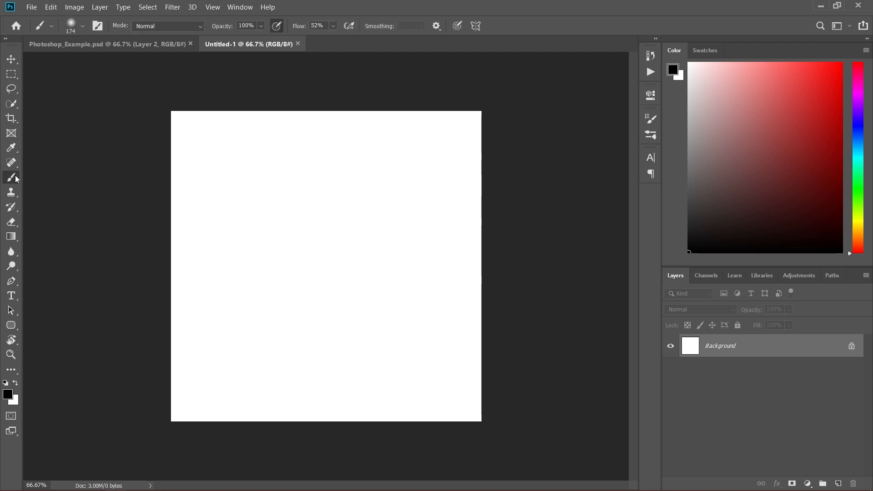
{"action": "left_click", "coordinate": [16, 178]}
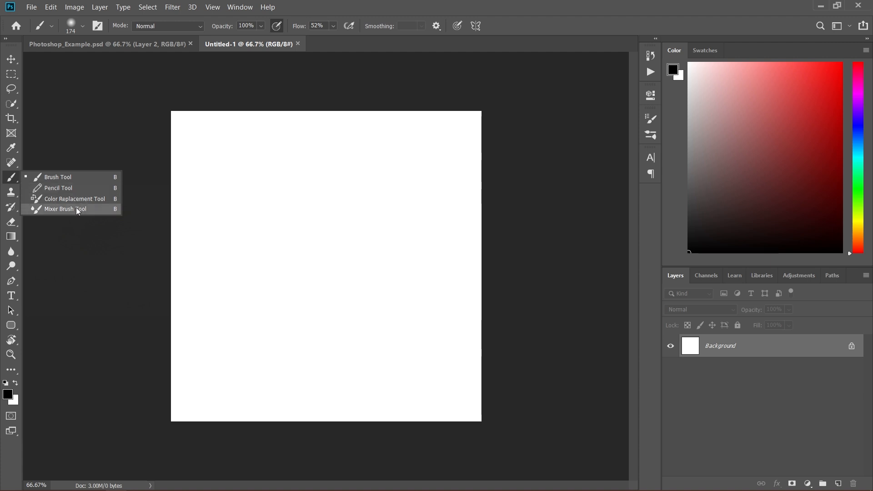
{"action": "left_click", "coordinate": [75, 178]}
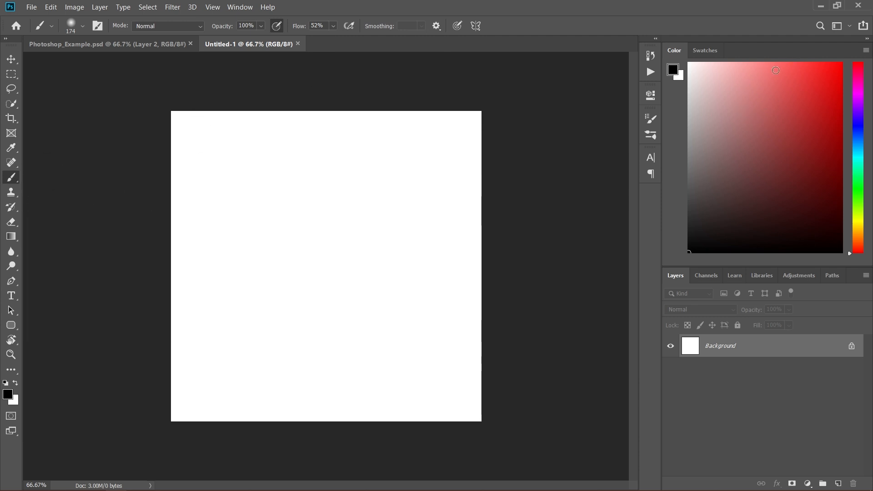
- Paint a soft red oval in the canvas's upper left and a smaller blue spot to its right with the Brush tool
{"action": "left_click", "coordinate": [794, 146]}
{"action": "left_click_drag", "start_coordinate": [793, 146], "coordinate": [777, 125]}
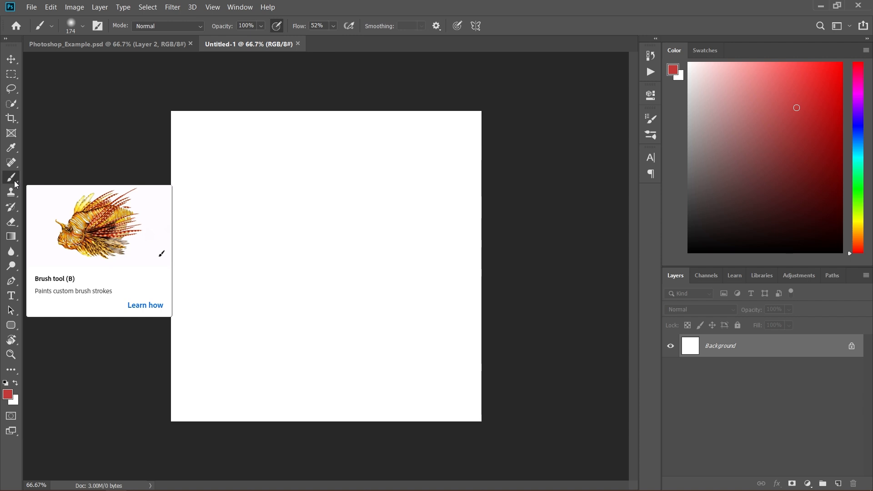
{"action": "mouse_move", "coordinate": [227, 169]}
{"action": "left_mouse_down"}
{"action": "mouse_move", "coordinate": [282, 212]}
{"action": "mouse_move", "coordinate": [270, 168]}
{"action": "mouse_move", "coordinate": [232, 210]}
{"action": "mouse_move", "coordinate": [304, 183]}
{"action": "mouse_move", "coordinate": [256, 203]}
{"action": "mouse_move", "coordinate": [315, 190]}
{"action": "mouse_move", "coordinate": [273, 223]}
{"action": "left_mouse_up"}
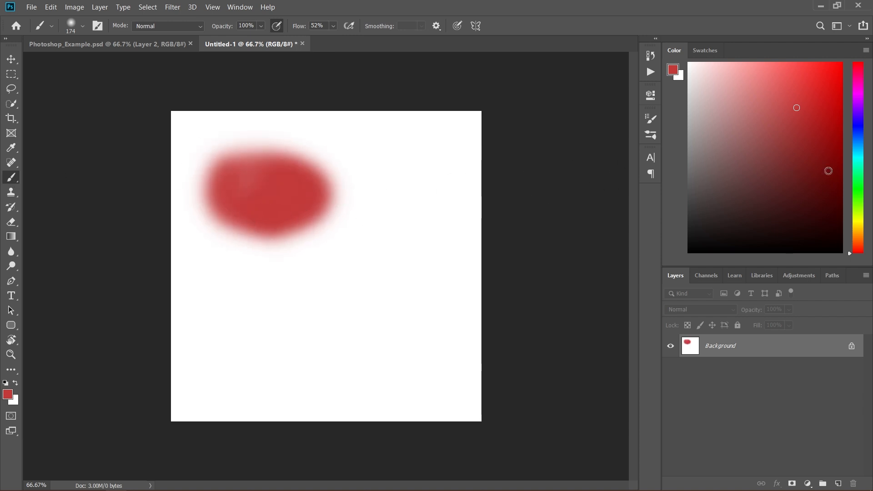
{"action": "left_click_drag", "start_coordinate": [858, 82], "coordinate": [860, 135]}
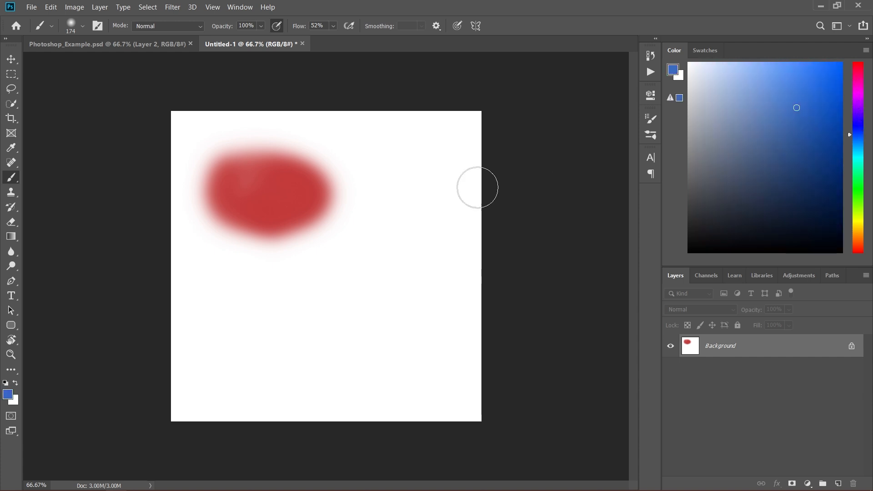
{"action": "mouse_move", "coordinate": [407, 189]}
{"action": "left_mouse_down"}
{"action": "mouse_move", "coordinate": [417, 195]}
{"action": "mouse_move", "coordinate": [410, 201]}
{"action": "mouse_move", "coordinate": [410, 191]}
{"action": "left_mouse_up"}
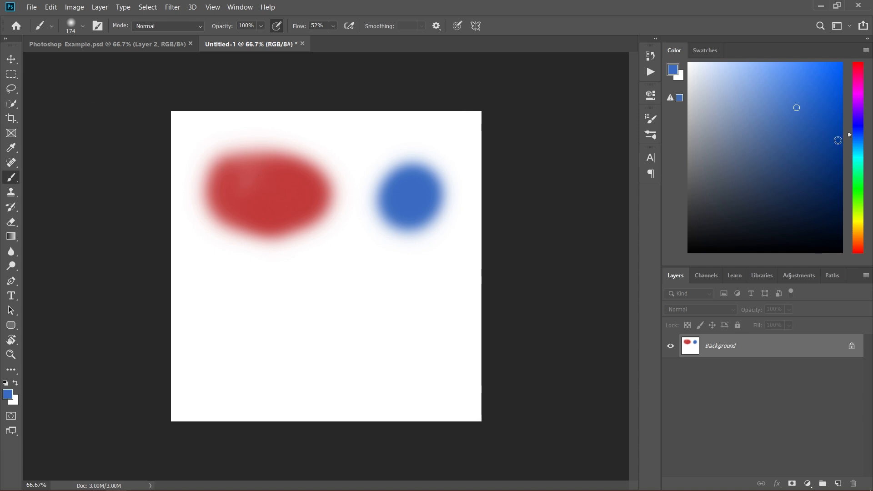
- Try the Painting workspace layout and switch to the Photography workspace
{"action": "left_click", "coordinate": [848, 26]}
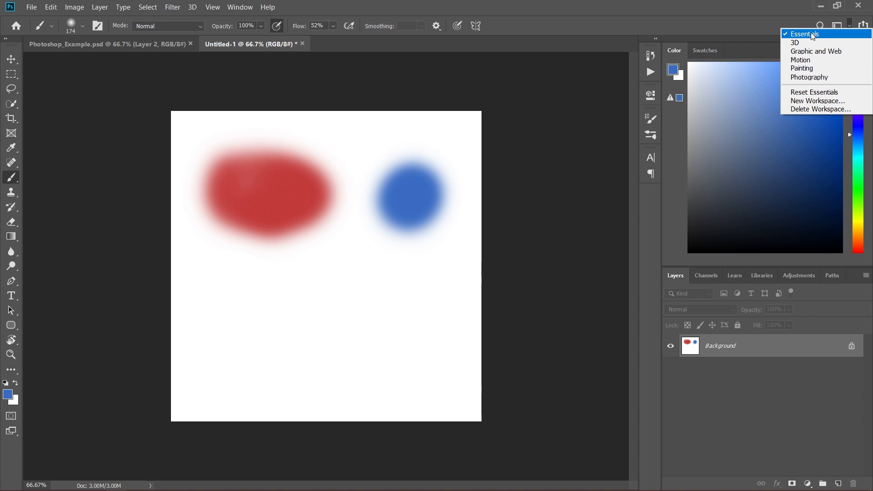
{"action": "left_click", "coordinate": [821, 68]}
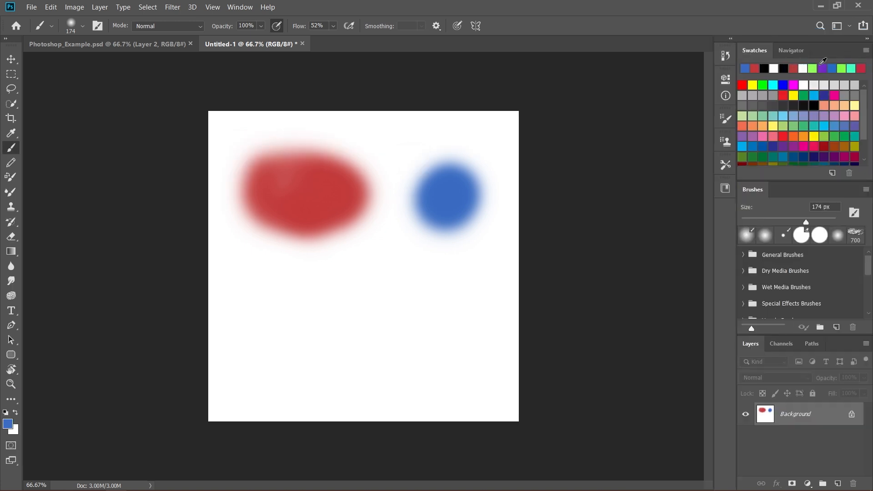
{"action": "left_click", "coordinate": [849, 26]}
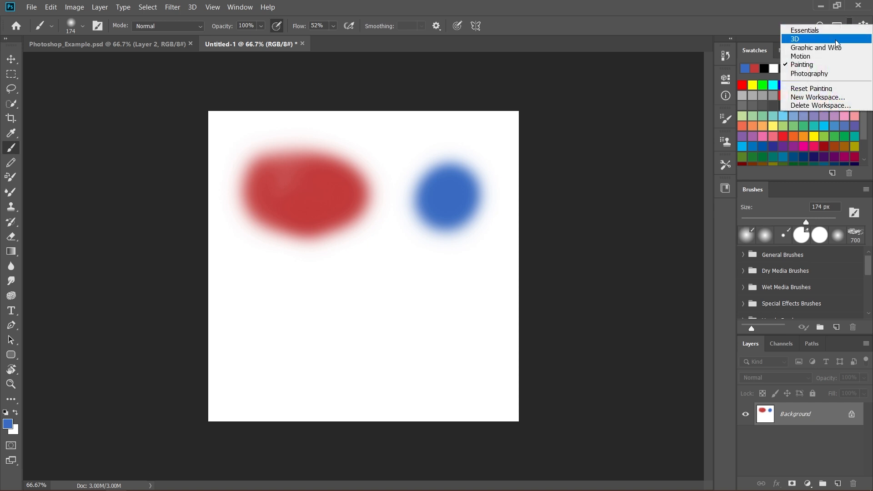
{"action": "left_click", "coordinate": [812, 73]}
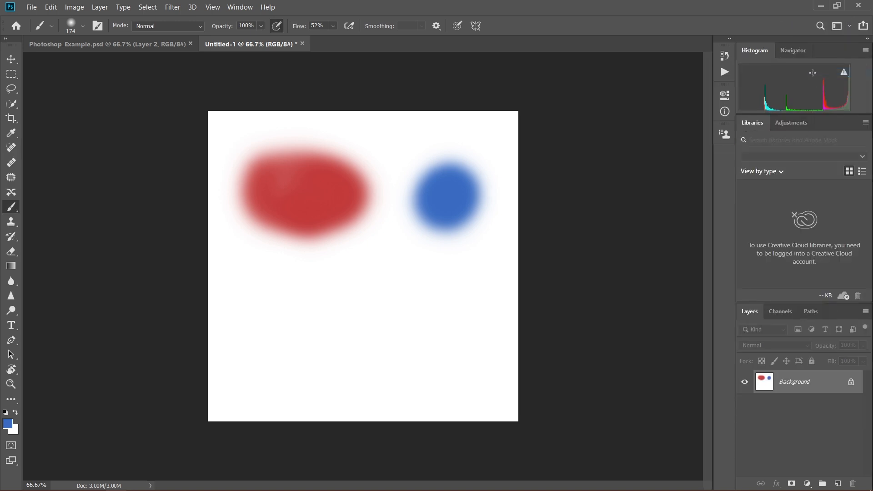
- Switch the workspace layout from Photography to Essentials
{"action": "left_click", "coordinate": [849, 25]}
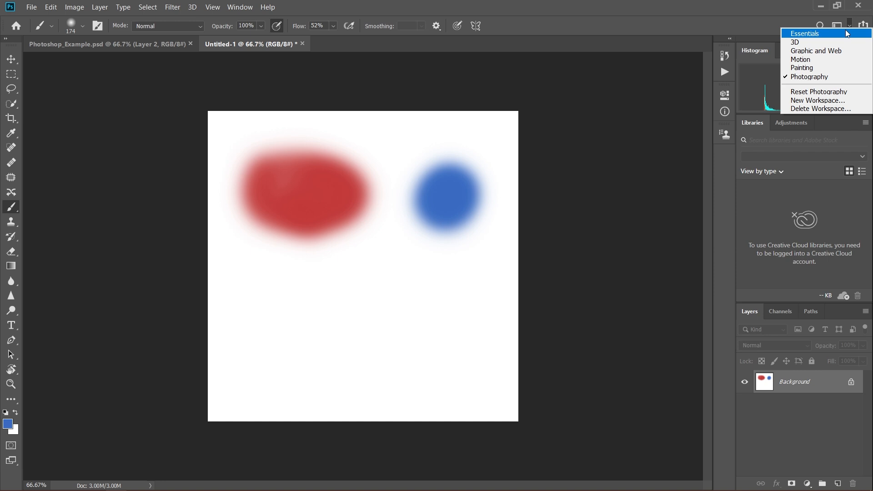
{"action": "left_click", "coordinate": [845, 29]}
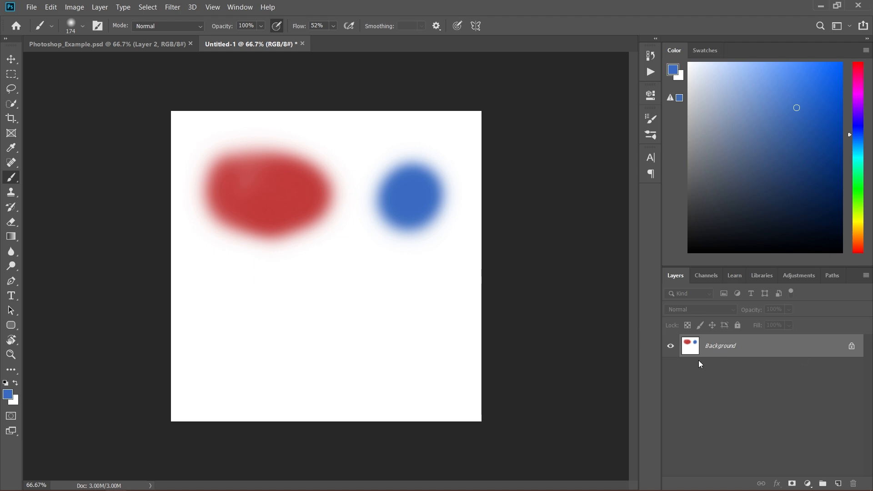
- Draw two stacked red rectangles on a screen-capture overlay over the canvas and discard the capture
{"action": "key", "text": "Print"}
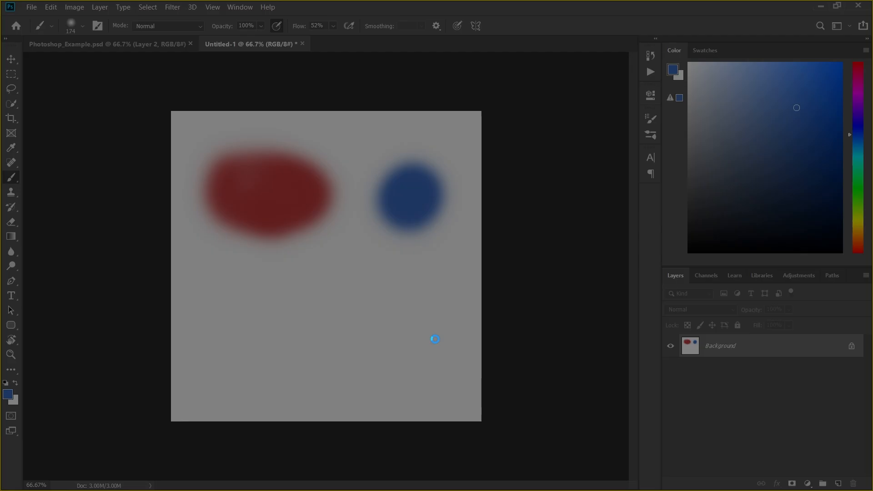
{"action": "mouse_move", "coordinate": [177, 135]}
{"action": "left_mouse_down"}
{"action": "mouse_move", "coordinate": [610, 326]}
{"action": "mouse_move", "coordinate": [788, 456]}
{"action": "left_mouse_up"}
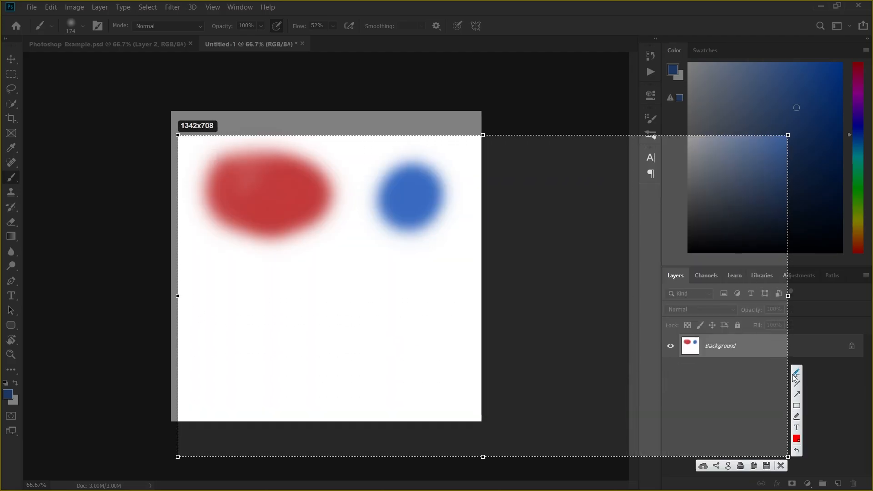
{"action": "left_click", "coordinate": [797, 406]}
{"action": "left_click_drag", "start_coordinate": [289, 317], "coordinate": [426, 337]}
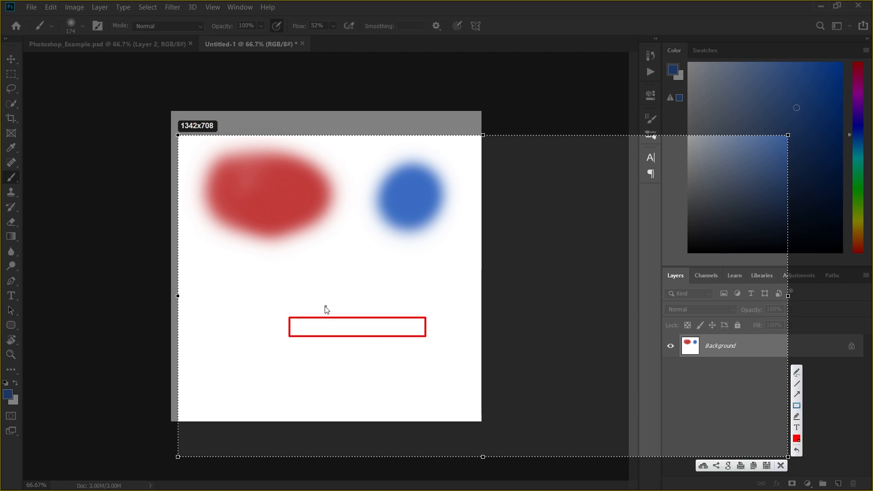
{"action": "left_click_drag", "start_coordinate": [290, 292], "coordinate": [425, 310]}
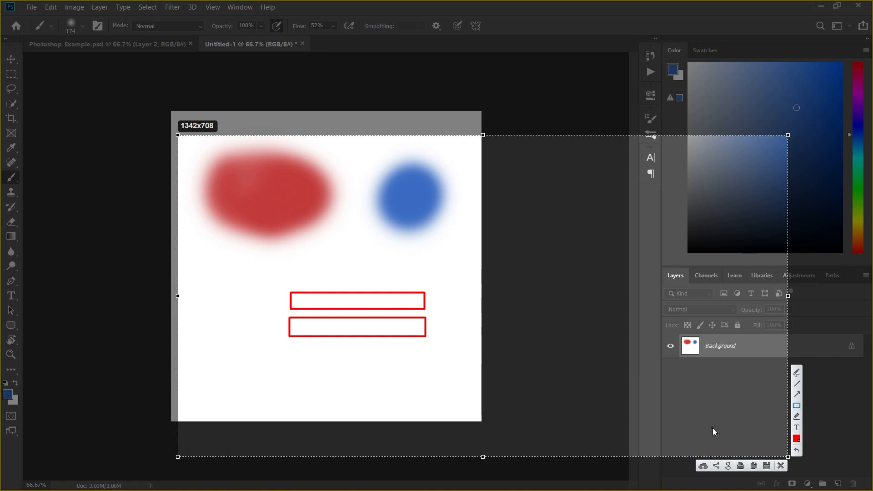
{"action": "left_click", "coordinate": [781, 467]}
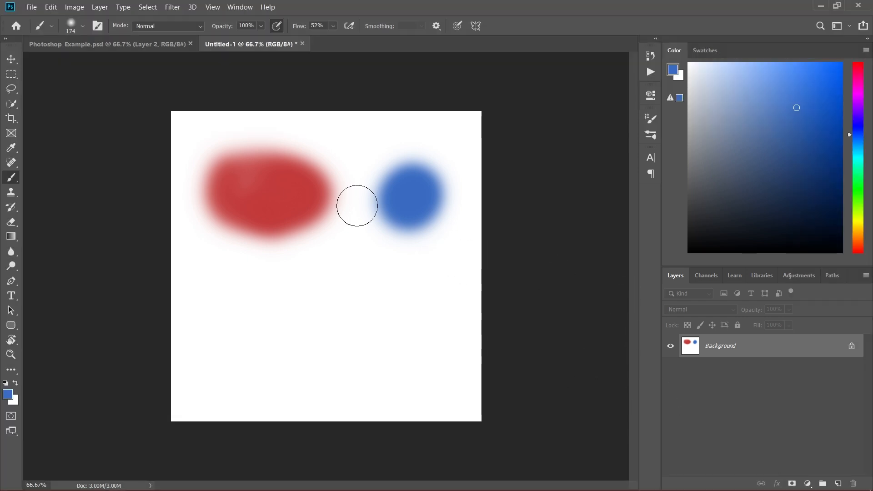
- Add a new layer and paint a large soft green spot on it, overlapping the right part of the red oval
{"action": "left_click", "coordinate": [843, 482]}
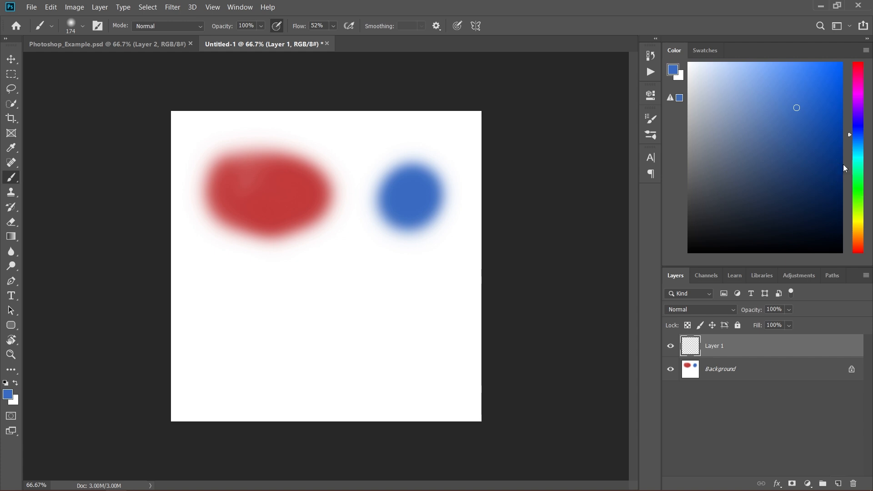
{"action": "left_click", "coordinate": [858, 178]}
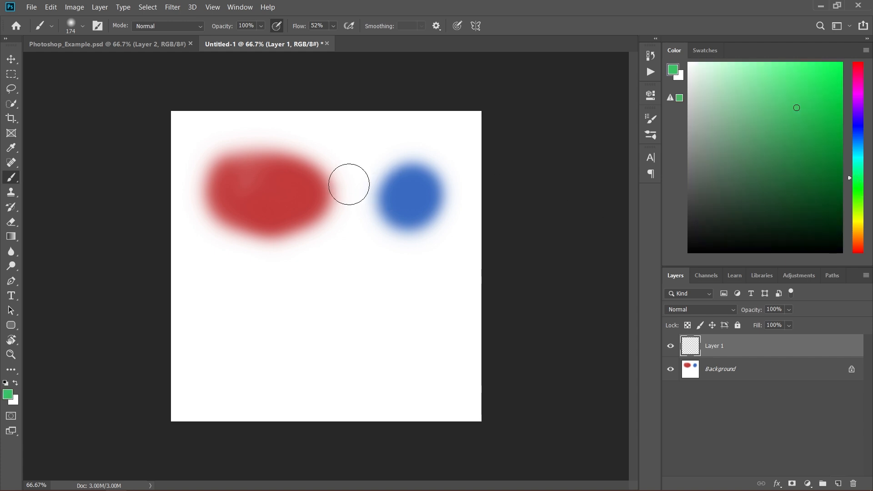
{"action": "mouse_move", "coordinate": [325, 170]}
{"action": "left_mouse_down"}
{"action": "mouse_move", "coordinate": [317, 190]}
{"action": "mouse_move", "coordinate": [357, 184]}
{"action": "mouse_move", "coordinate": [321, 195]}
{"action": "mouse_move", "coordinate": [348, 186]}
{"action": "mouse_move", "coordinate": [319, 205]}
{"action": "mouse_move", "coordinate": [335, 172]}
{"action": "mouse_move", "coordinate": [320, 214]}
{"action": "mouse_move", "coordinate": [321, 170]}
{"action": "mouse_move", "coordinate": [336, 214]}
{"action": "mouse_move", "coordinate": [321, 175]}
{"action": "mouse_move", "coordinate": [345, 197]}
{"action": "mouse_move", "coordinate": [310, 186]}
{"action": "mouse_move", "coordinate": [333, 203]}
{"action": "mouse_move", "coordinate": [312, 211]}
{"action": "mouse_move", "coordinate": [321, 188]}
{"action": "mouse_move", "coordinate": [334, 186]}
{"action": "mouse_move", "coordinate": [312, 199]}
{"action": "mouse_move", "coordinate": [316, 172]}
{"action": "mouse_move", "coordinate": [318, 216]}
{"action": "mouse_move", "coordinate": [303, 173]}
{"action": "mouse_move", "coordinate": [319, 199]}
{"action": "mouse_move", "coordinate": [297, 200]}
{"action": "mouse_move", "coordinate": [326, 166]}
{"action": "mouse_move", "coordinate": [289, 195]}
{"action": "mouse_move", "coordinate": [329, 177]}
{"action": "mouse_move", "coordinate": [289, 190]}
{"action": "mouse_move", "coordinate": [333, 179]}
{"action": "mouse_move", "coordinate": [302, 208]}
{"action": "mouse_move", "coordinate": [301, 166]}
{"action": "mouse_move", "coordinate": [306, 197]}
{"action": "mouse_move", "coordinate": [302, 220]}
{"action": "left_mouse_up"}
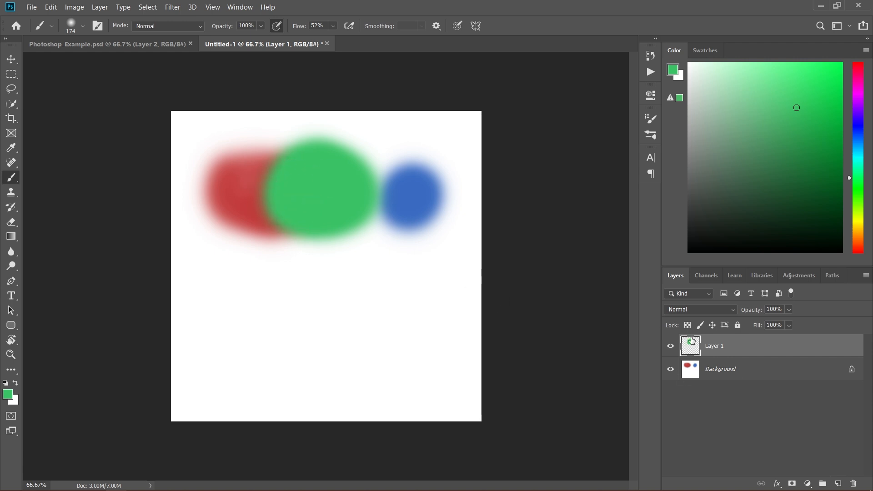
- Toggle the green layer's visibility off and on, and set its blend mode to Multiply
{"action": "left_click", "coordinate": [671, 348]}
{"action": "left_click", "coordinate": [671, 347]}
{"action": "left_click", "coordinate": [671, 347]}
{"action": "right_click", "coordinate": [670, 349]}
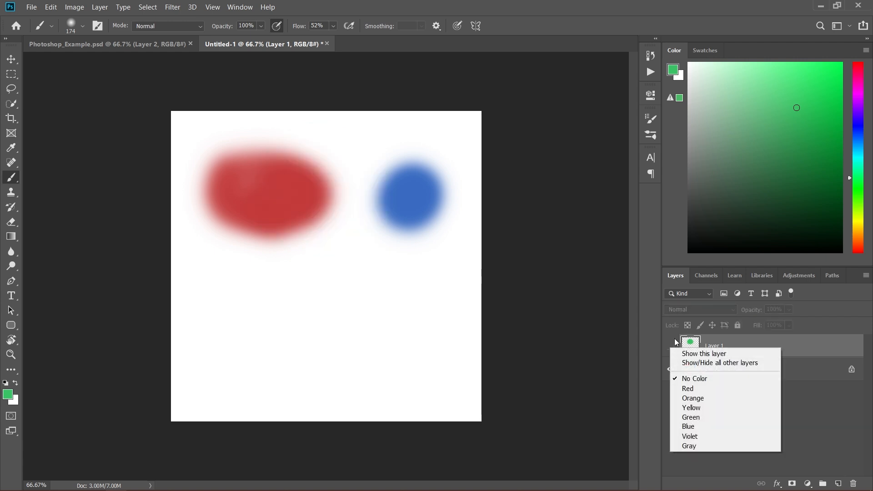
{"action": "left_click", "coordinate": [831, 415]}
{"action": "left_click", "coordinate": [671, 347]}
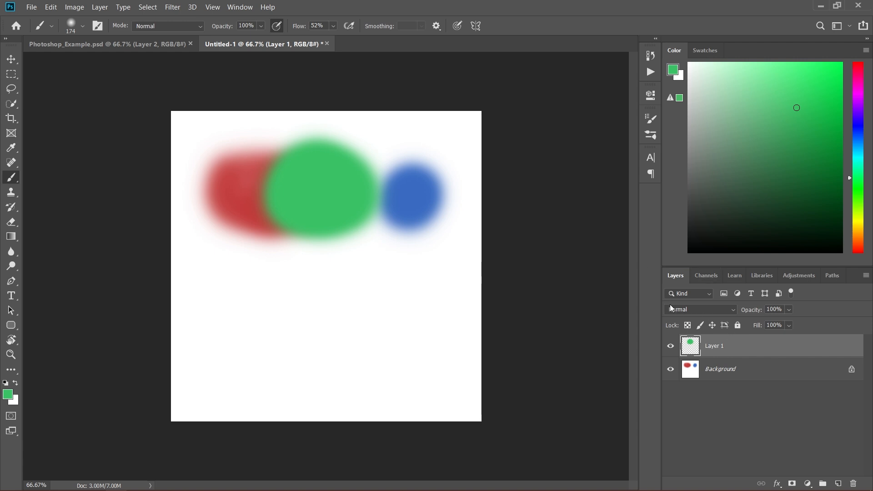
{"action": "left_click", "coordinate": [684, 308]}
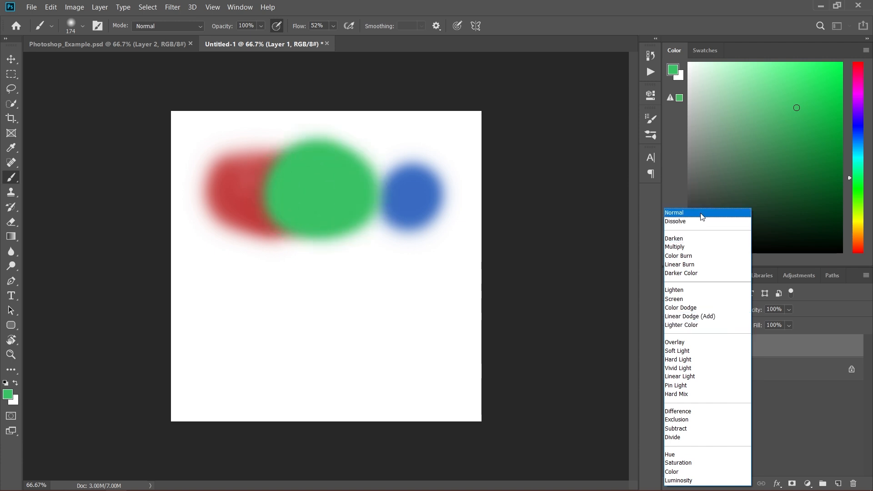
{"action": "left_click", "coordinate": [699, 247]}
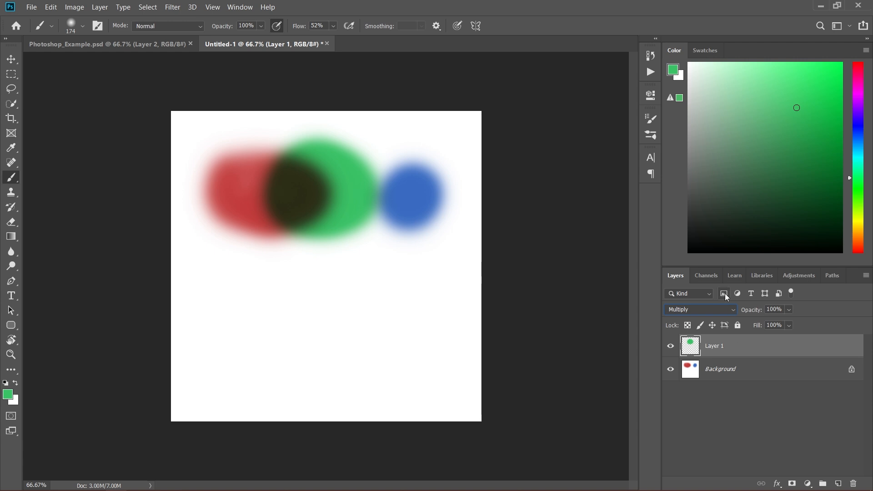
- View the image's Red, Green and Blue channels individually and return to the RGB composite
{"action": "left_click", "coordinate": [707, 276]}
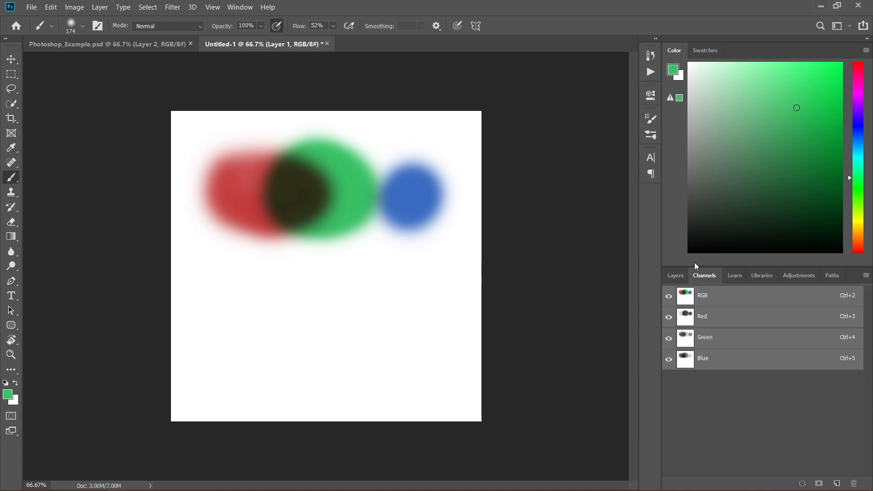
{"action": "left_click", "coordinate": [716, 321]}
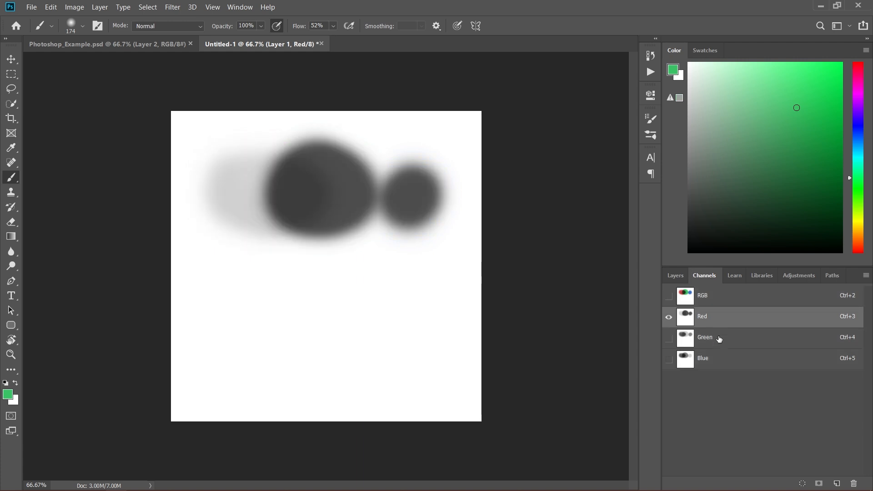
{"action": "left_click", "coordinate": [718, 341]}
{"action": "left_click", "coordinate": [712, 358]}
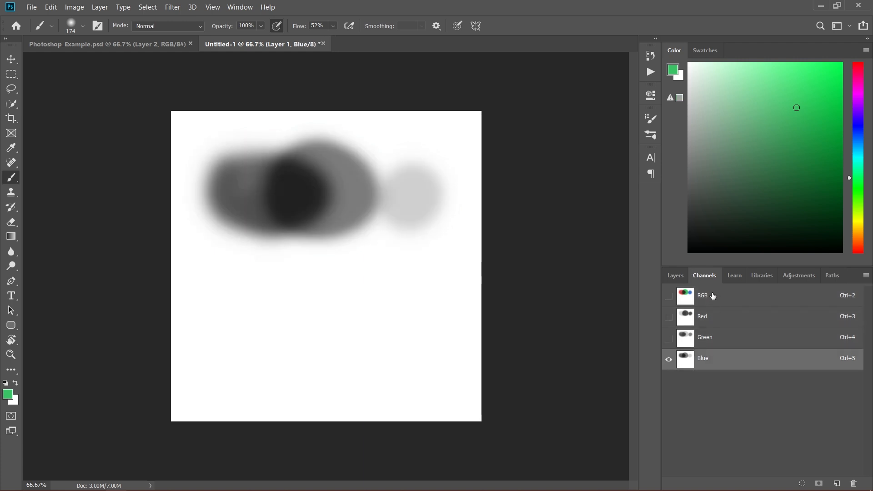
{"action": "left_click", "coordinate": [713, 295]}
{"action": "left_click", "coordinate": [679, 279]}
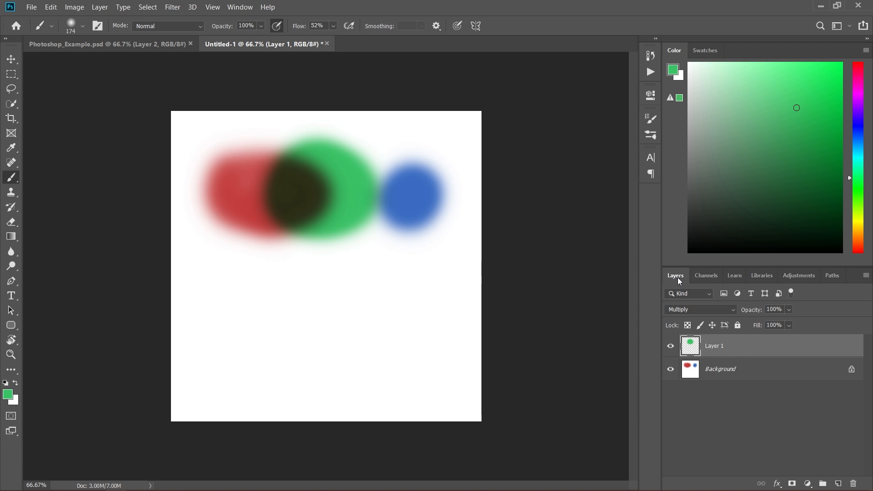
{"action": "left_click", "coordinate": [708, 273]}
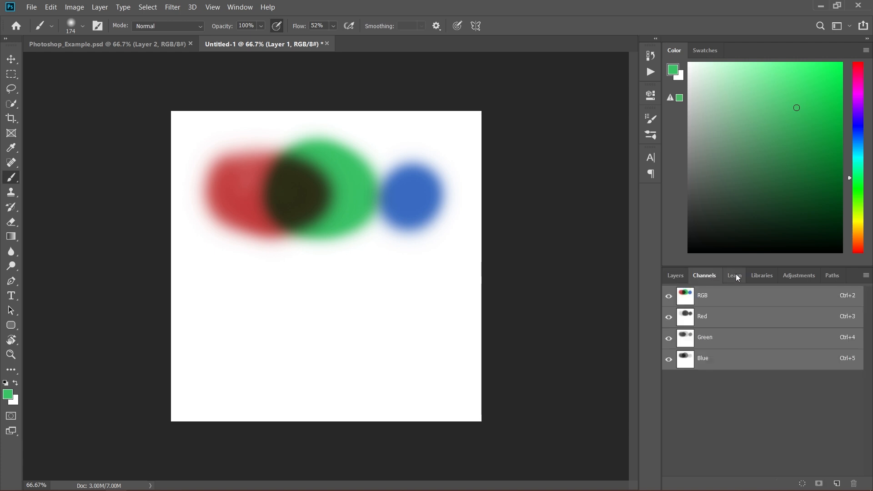
{"action": "left_click", "coordinate": [725, 317]}
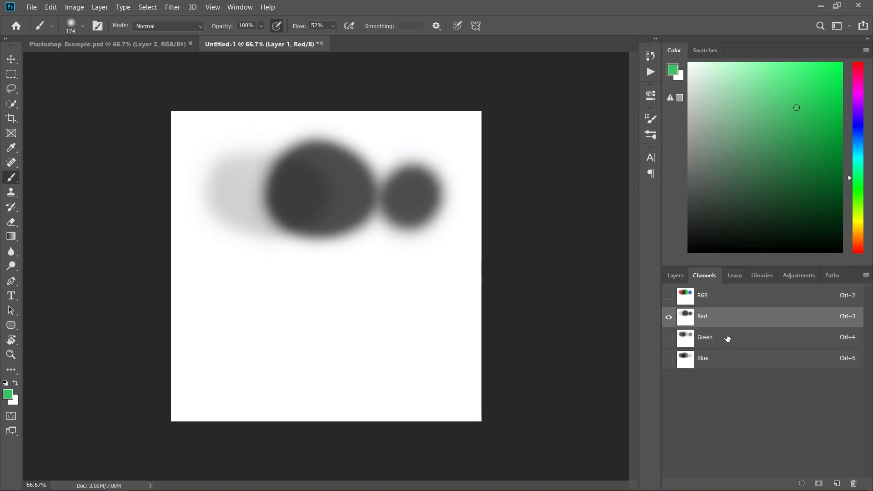
{"action": "left_click", "coordinate": [719, 297]}
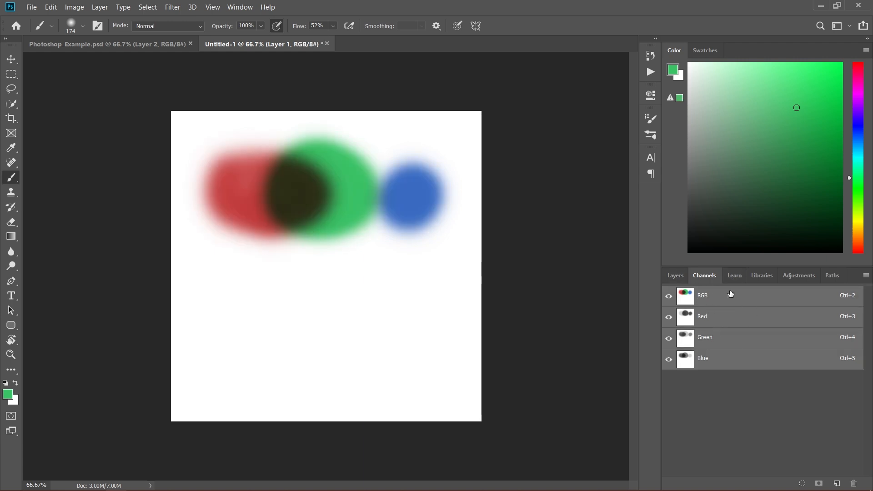
- Look through the Libraries, Adjustments and Paths panels and return to the layer list
{"action": "left_click", "coordinate": [762, 277]}
{"action": "left_click", "coordinate": [802, 275]}
{"action": "left_click", "coordinate": [833, 275]}
{"action": "left_click", "coordinate": [675, 277]}
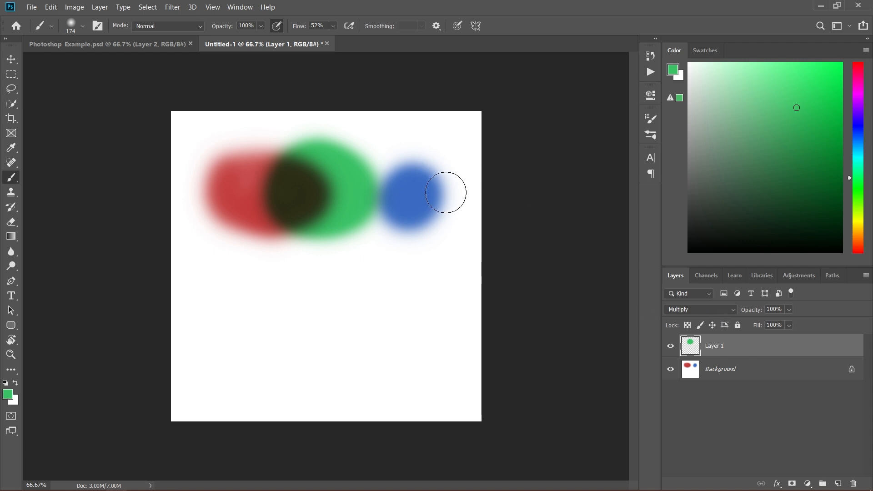
- Examine the file, image and filter commands, including the available Blur filters
{"action": "left_click", "coordinate": [24, 8]}
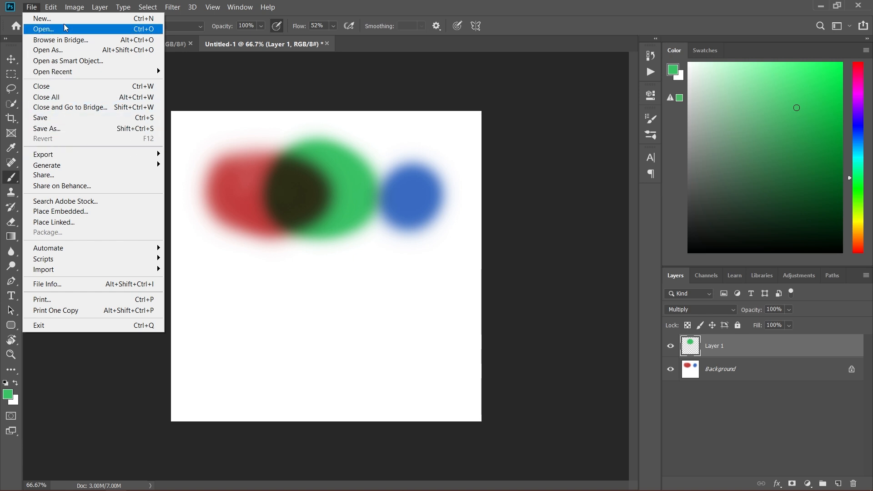
{"action": "mouse_move", "coordinate": [49, 10]}
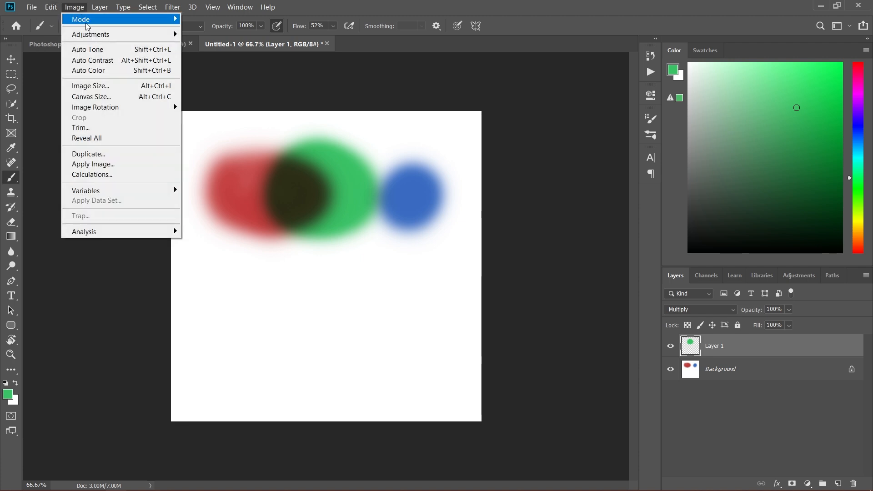
{"action": "mouse_move", "coordinate": [106, 30]}
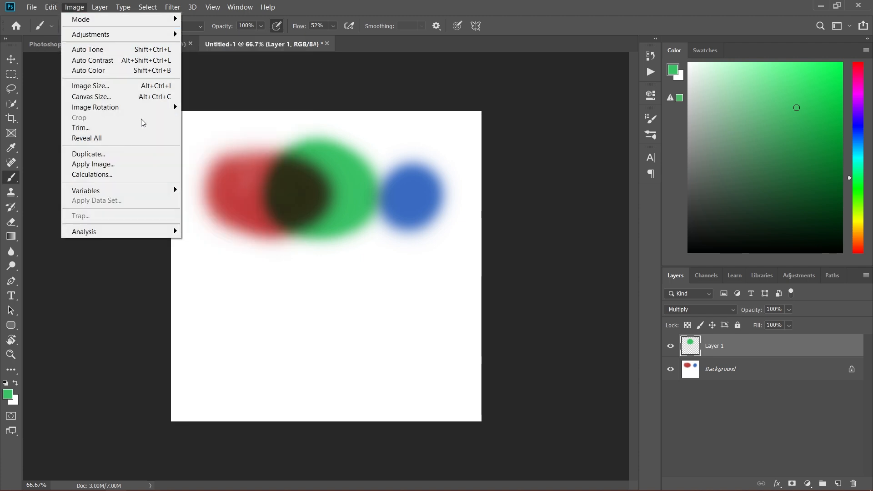
{"action": "mouse_move", "coordinate": [175, 13]}
{"action": "mouse_move", "coordinate": [208, 132]}
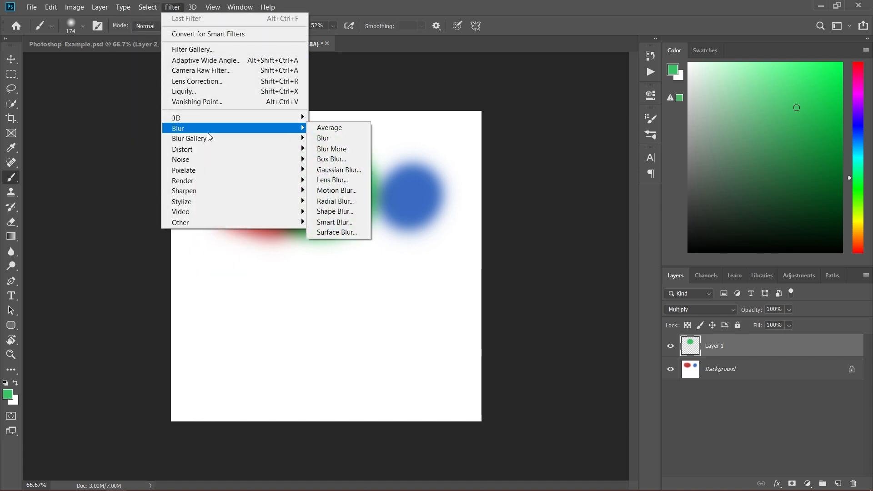
{"action": "mouse_move", "coordinate": [240, 7]}
{"action": "left_click", "coordinate": [514, 31]}
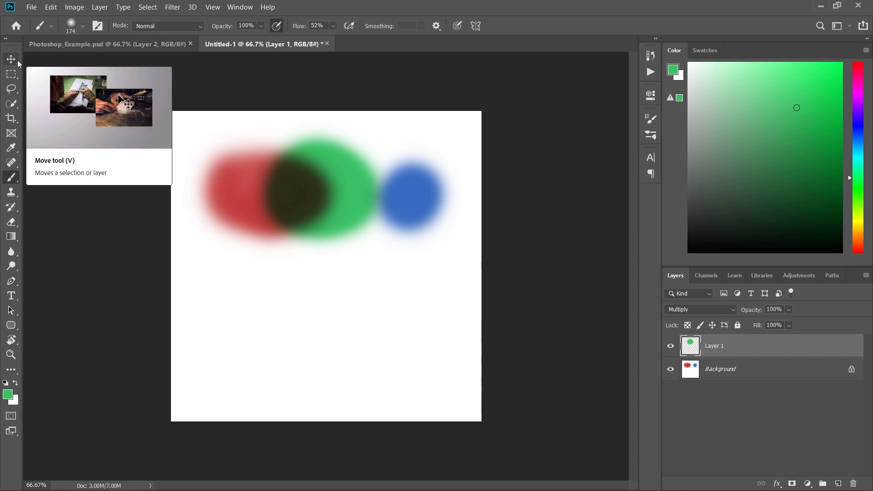
- Try the Move tool and return to the Brush tool
{"action": "left_click_drag", "start_coordinate": [15, 181], "coordinate": [15, 181]}
{"action": "left_click", "coordinate": [15, 181]}
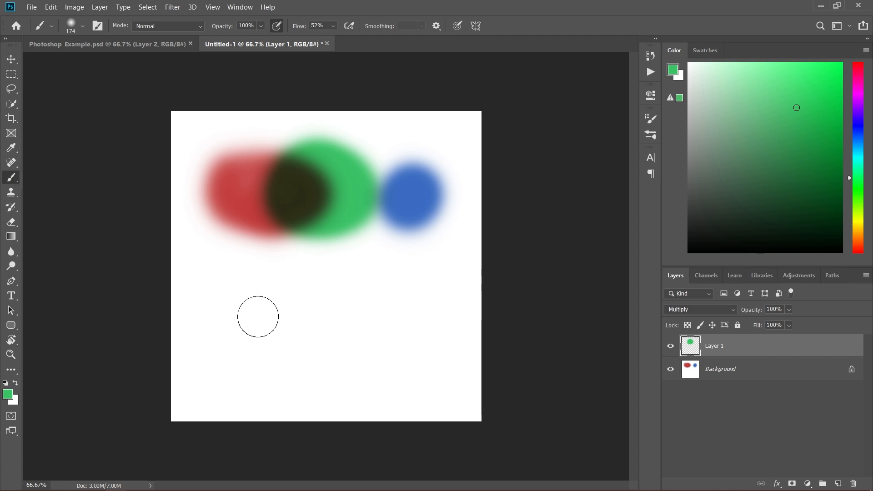
{"action": "left_click", "coordinate": [14, 66]}
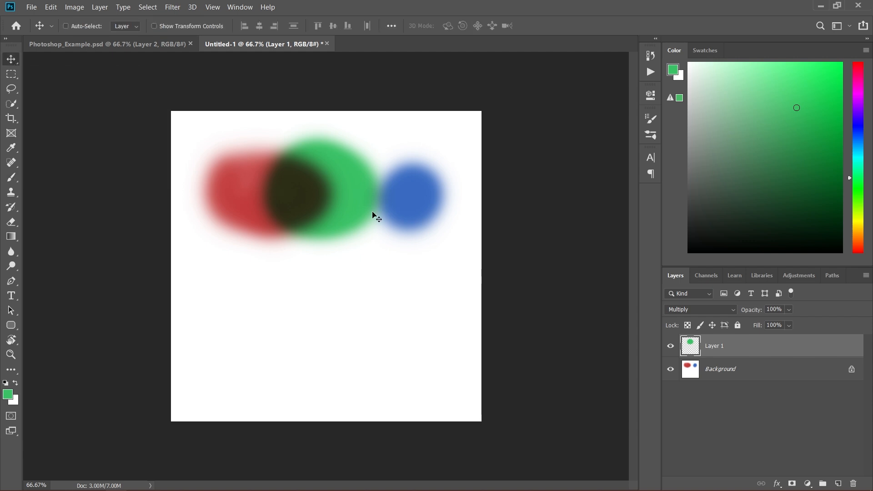
{"action": "key", "text": "b"}
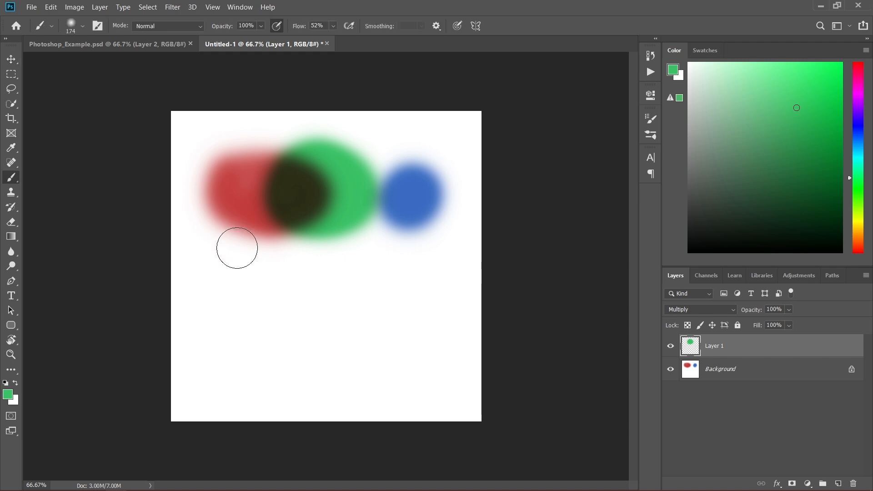
- Paint another green spot over the red oval's lower-left edge and delete the green layer
{"action": "mouse_move", "coordinate": [229, 254]}
{"action": "left_mouse_down"}
{"action": "mouse_move", "coordinate": [228, 224]}
{"action": "mouse_move", "coordinate": [249, 206]}
{"action": "mouse_move", "coordinate": [230, 250]}
{"action": "left_mouse_up"}
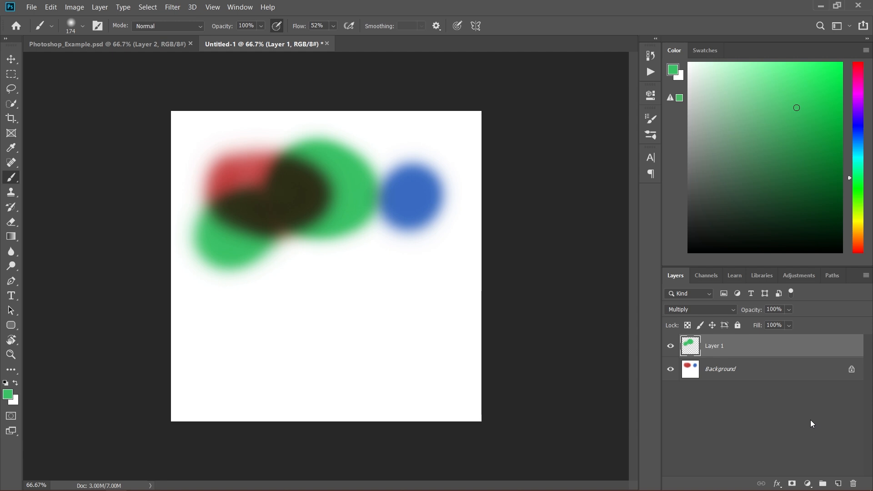
{"action": "left_click", "coordinate": [853, 484]}
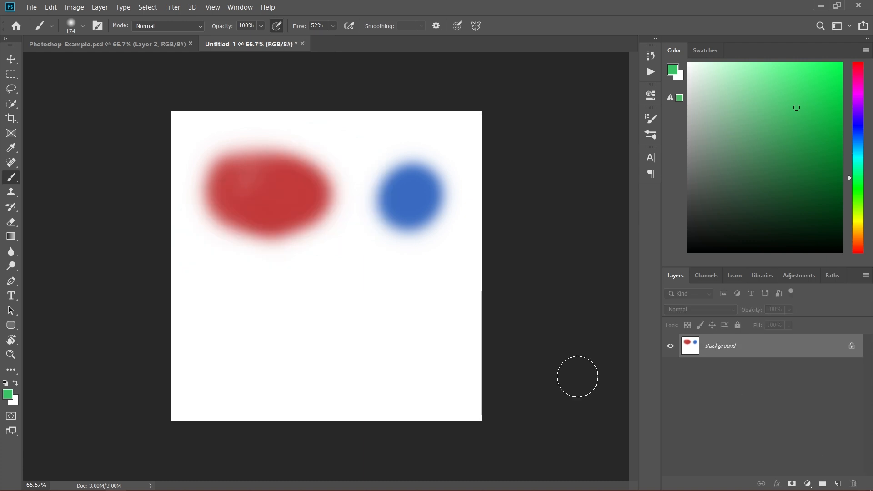
- Fill the white area around the red and blue spots with green using the Paint Bucket Tool
{"action": "left_click", "coordinate": [17, 237]}
{"action": "right_click", "coordinate": [19, 238]}
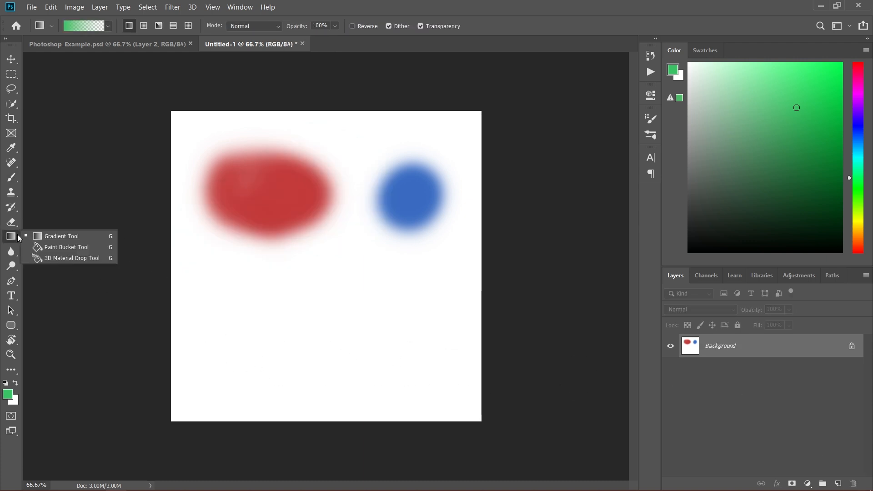
{"action": "left_click", "coordinate": [63, 250]}
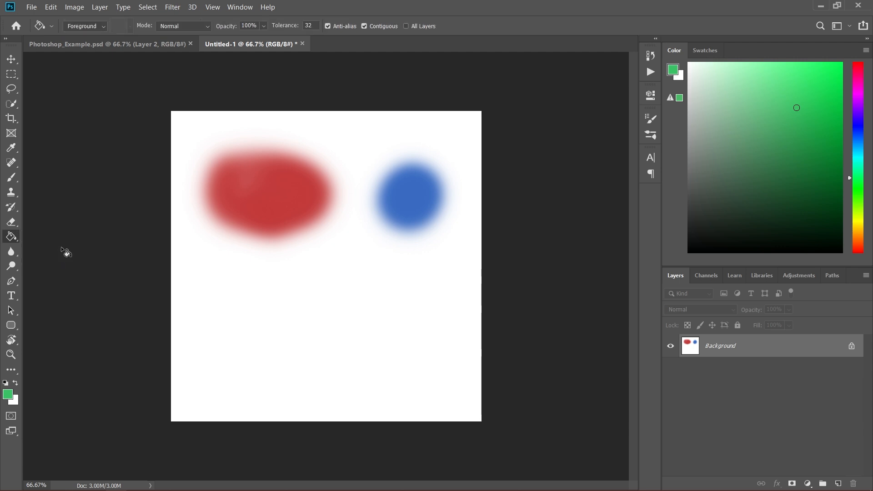
{"action": "left_click", "coordinate": [229, 265]}
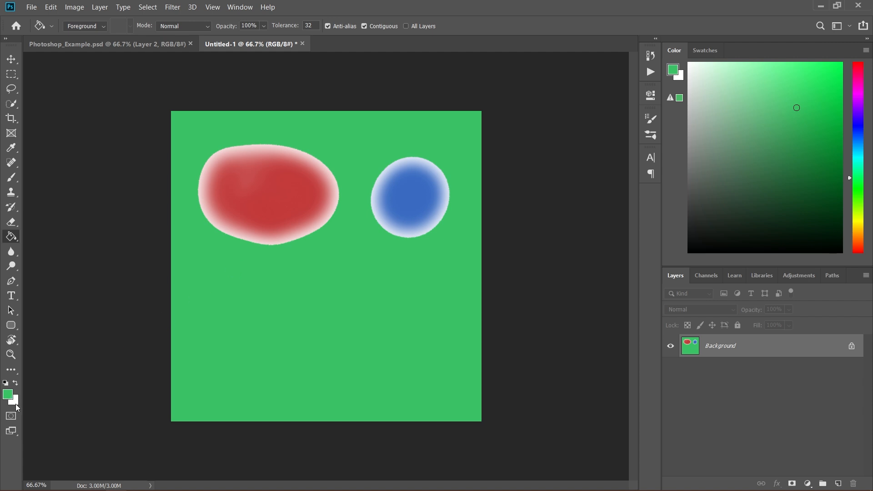
- Fill the green surroundings and the red oval's centre with white using the Paint Bucket, then fill the whole Background layer with white
{"action": "left_click", "coordinate": [16, 383]}
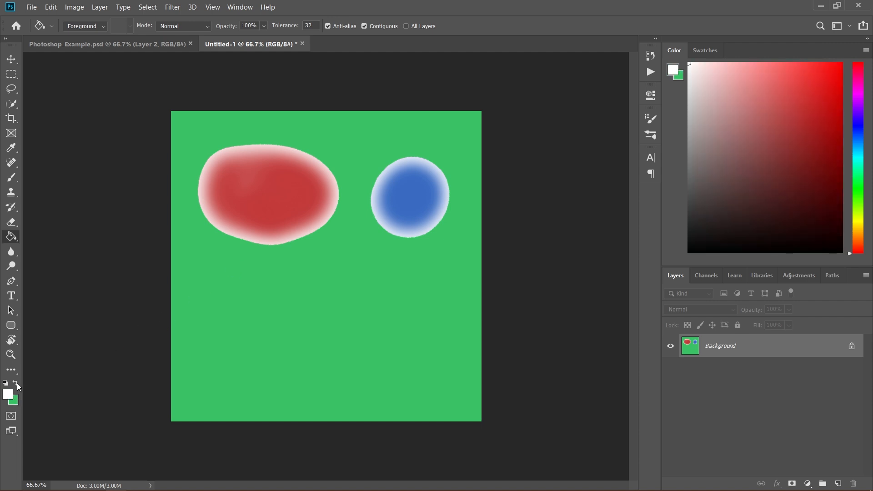
{"action": "left_click", "coordinate": [211, 275]}
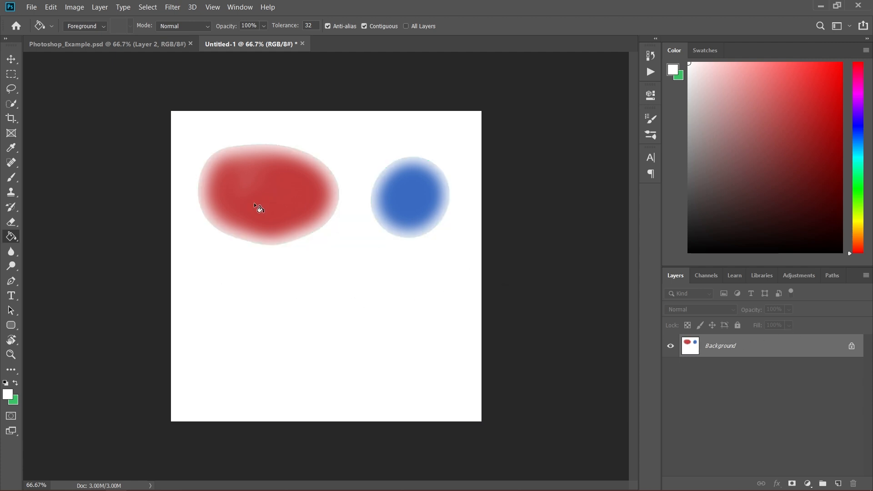
{"action": "left_click", "coordinate": [251, 188]}
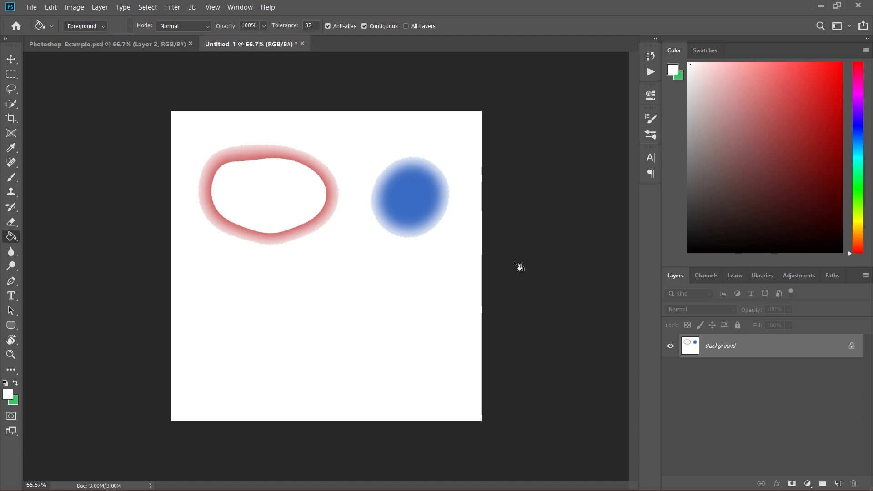
{"action": "left_click", "coordinate": [15, 383]}
{"action": "key", "text": "ctrl+BackSpace"}
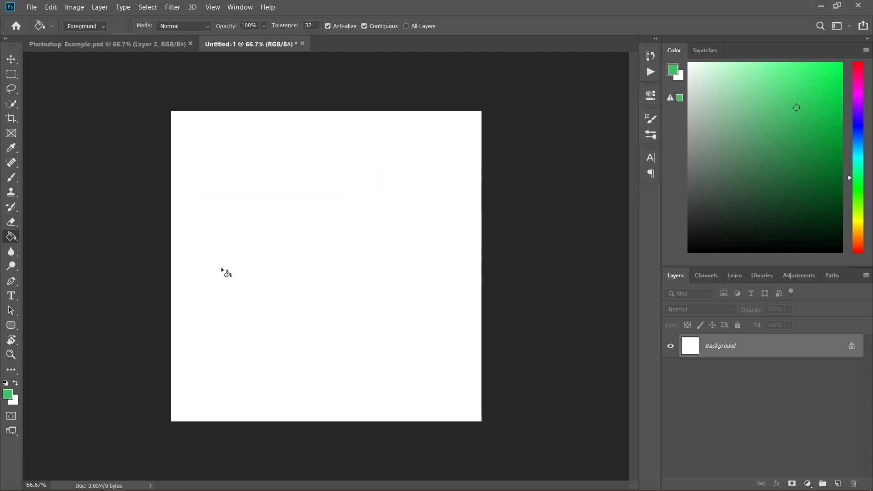
- Activate the Brush tool, collapse the General Brushes and Clouds-by-Mila preset groups, and review the available brush folders
{"action": "left_click", "coordinate": [12, 179]}
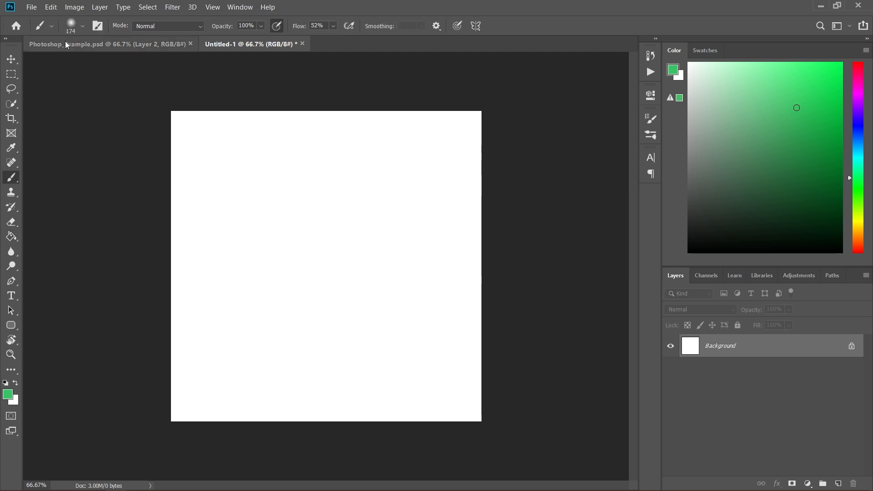
{"action": "left_click", "coordinate": [84, 27]}
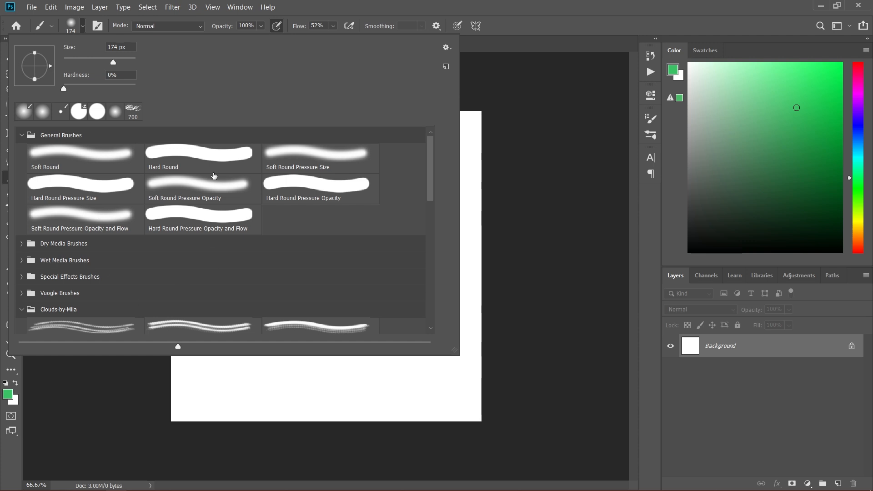
{"action": "left_click", "coordinate": [22, 136]}
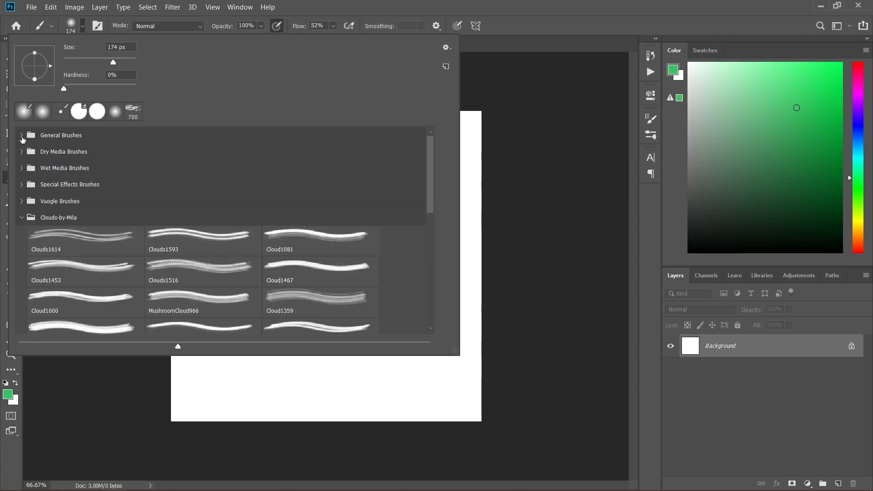
{"action": "left_click", "coordinate": [21, 218]}
{"action": "scroll", "coordinate": [75, 182], "scroll_direction": "down", "scroll_amount": 1}
{"action": "scroll", "coordinate": [84, 196], "scroll_direction": "up", "scroll_amount": 1}
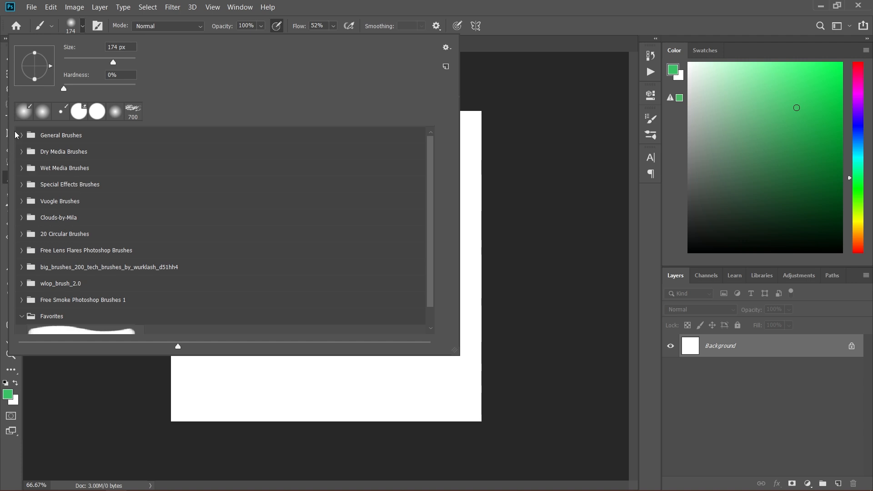
{"action": "scroll", "coordinate": [86, 236], "scroll_direction": "down", "scroll_amount": 1}
{"action": "scroll", "coordinate": [88, 236], "scroll_direction": "up", "scroll_amount": 1}
{"action": "scroll", "coordinate": [96, 233], "scroll_direction": "down", "scroll_amount": 1}
{"action": "scroll", "coordinate": [103, 230], "scroll_direction": "up", "scroll_amount": 1}
{"action": "left_click", "coordinate": [498, 29]}
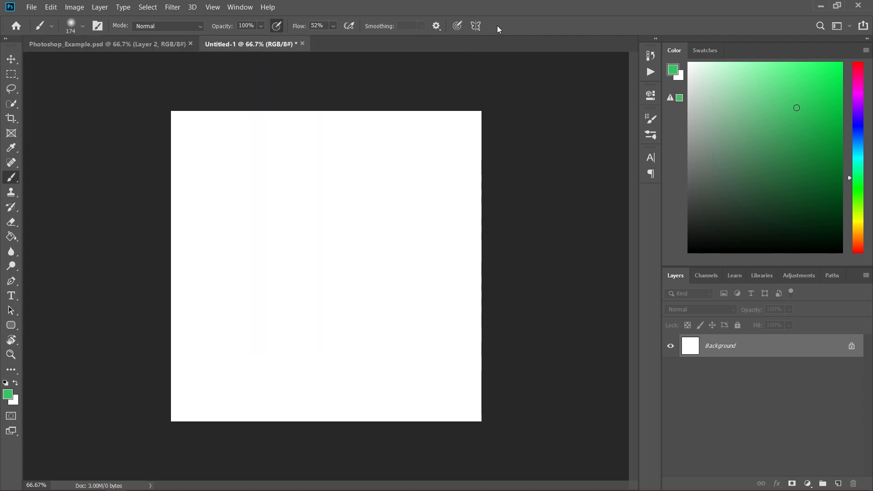
- Choose the Hard Round brush from the General Brushes presets
{"action": "left_click", "coordinate": [83, 27]}
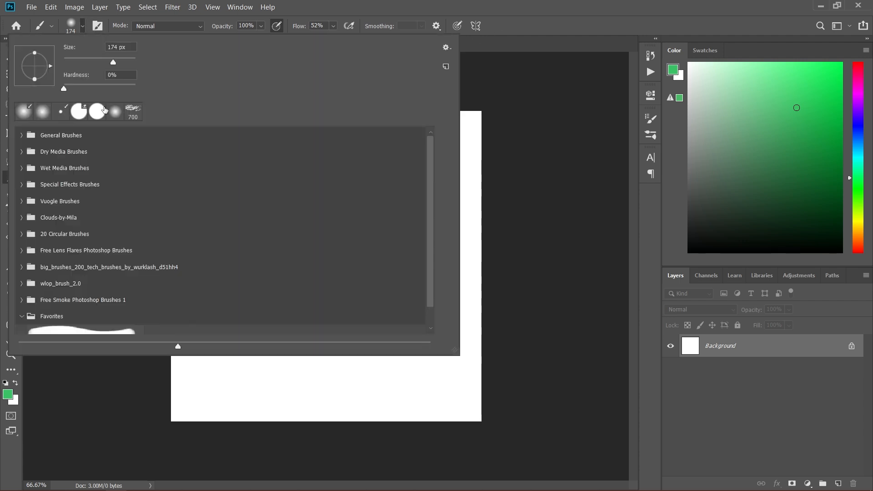
{"action": "left_click", "coordinate": [21, 135]}
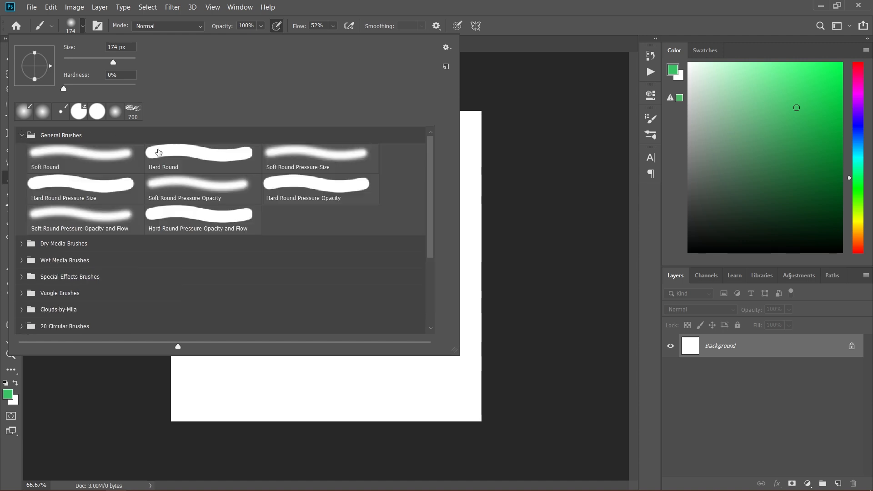
{"action": "left_click", "coordinate": [200, 162]}
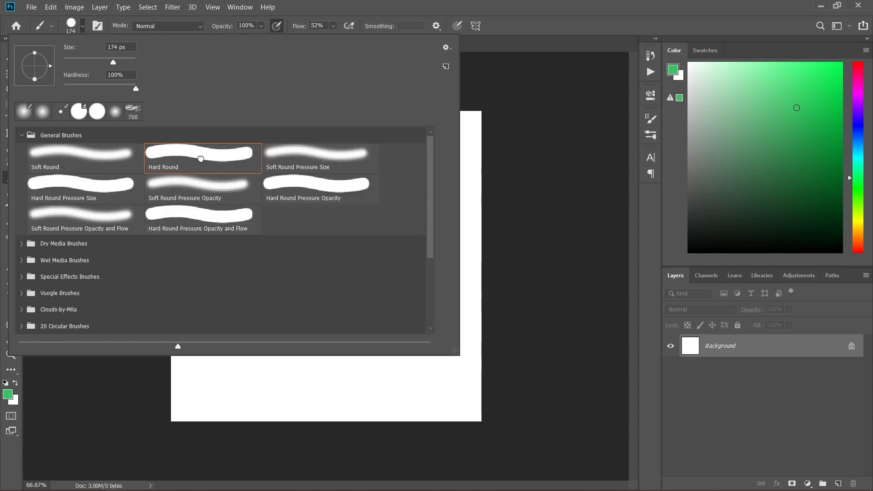
{"action": "left_click", "coordinate": [510, 25]}
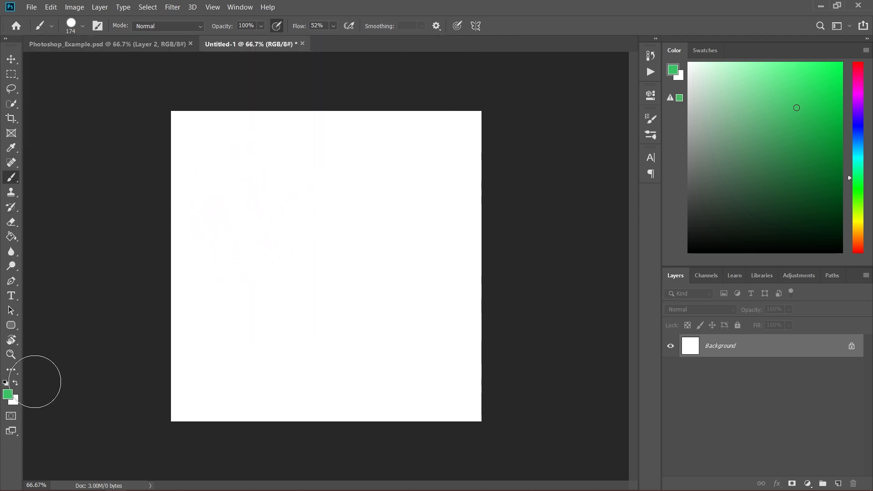
- Set the foreground color to black with hex value 000000
{"action": "left_click", "coordinate": [8, 391]}
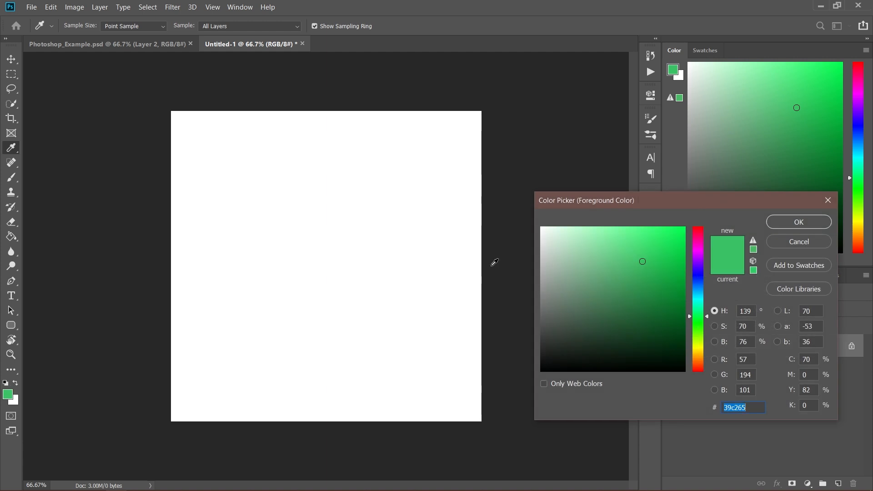
{"action": "left_click_drag", "start_coordinate": [650, 203], "coordinate": [567, 134]}
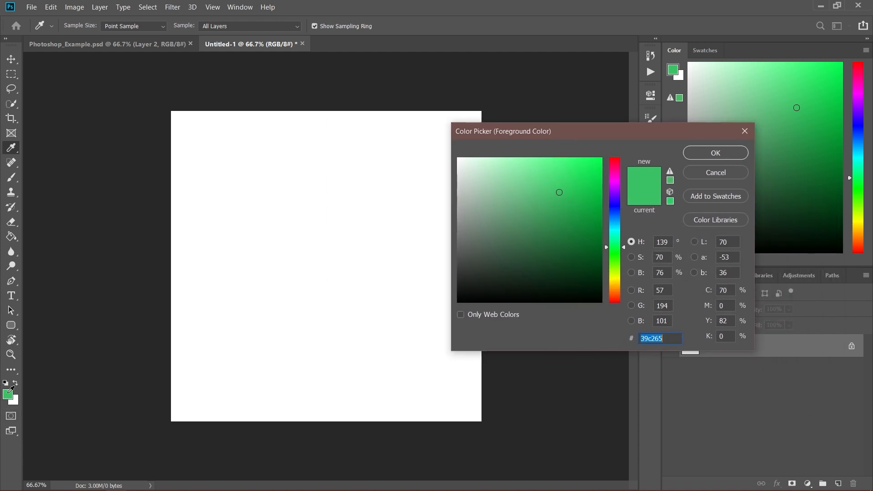
{"action": "type", "text": "000000"}
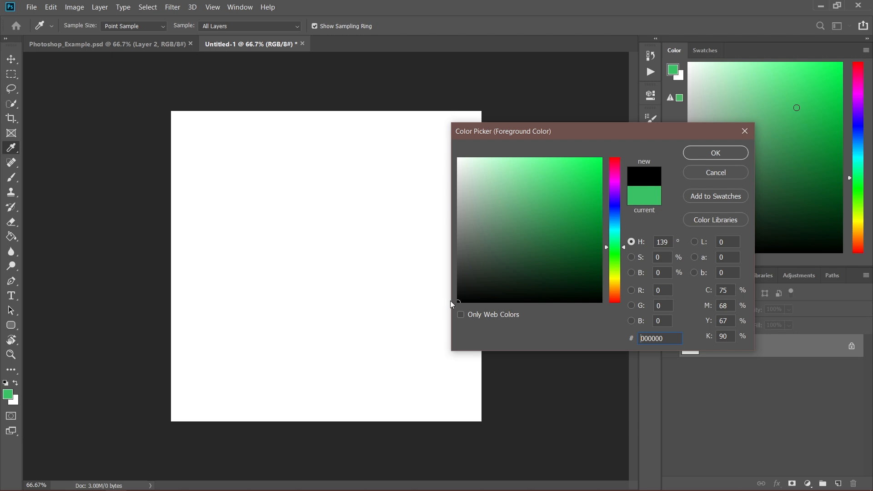
{"action": "left_click", "coordinate": [704, 154]}
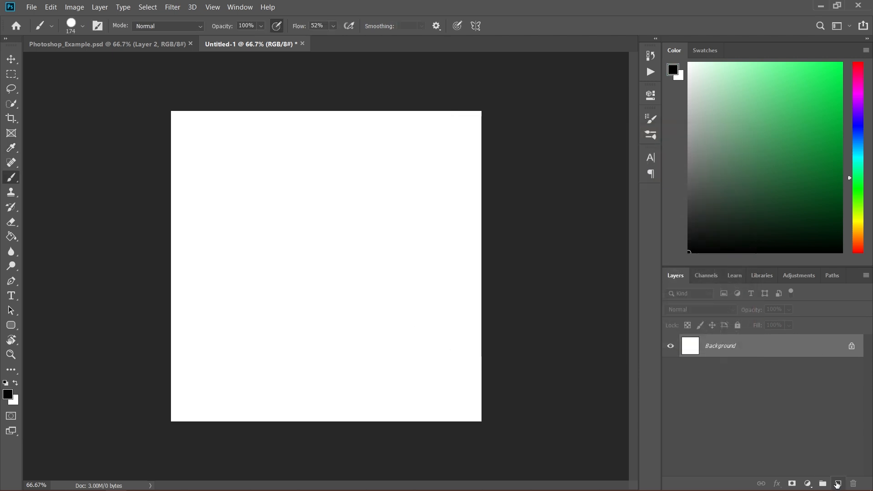
- On a new layer, paint a thick horizontal Hard Round stroke in the upper-left canvas area and a Soft Round stroke beneath it
{"action": "left_click", "coordinate": [838, 483]}
{"action": "left_click_drag", "start_coordinate": [219, 187], "coordinate": [293, 185]}
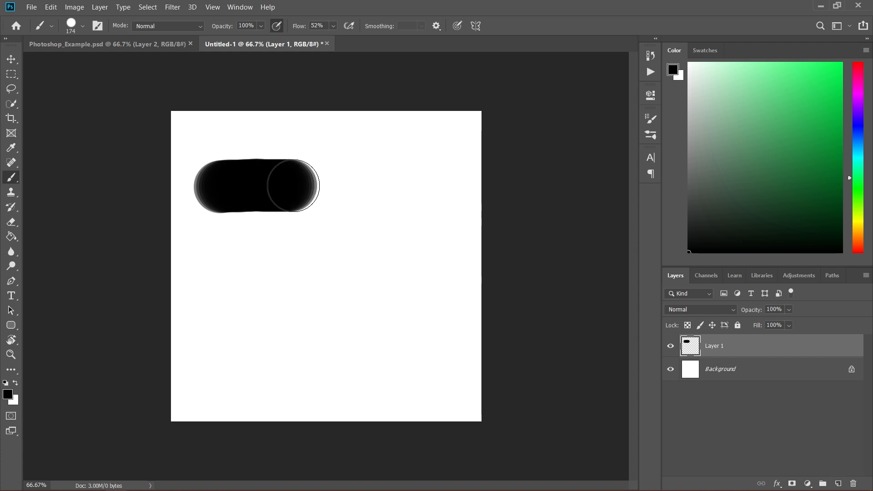
{"action": "left_click", "coordinate": [83, 26]}
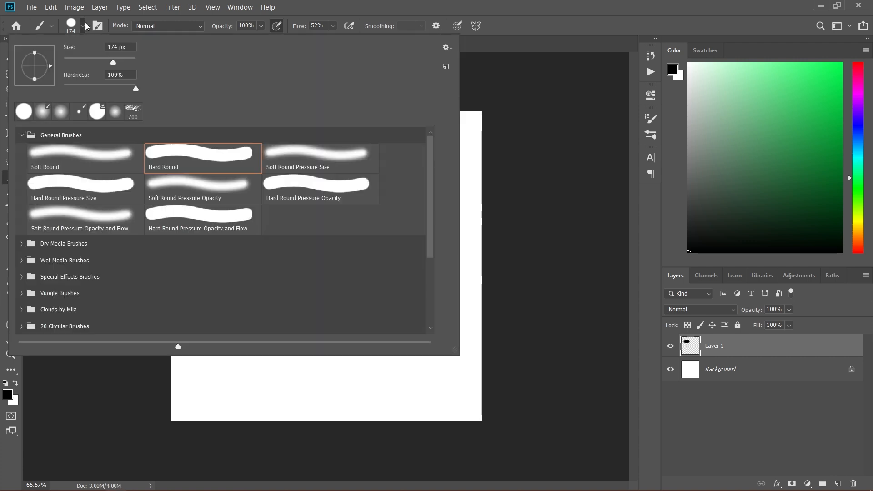
{"action": "left_click", "coordinate": [82, 149]}
{"action": "left_click", "coordinate": [419, 10]}
{"action": "mouse_move", "coordinate": [208, 253]}
{"action": "left_mouse_down"}
{"action": "mouse_move", "coordinate": [306, 252]}
{"action": "mouse_move", "coordinate": [214, 253]}
{"action": "left_mouse_up"}
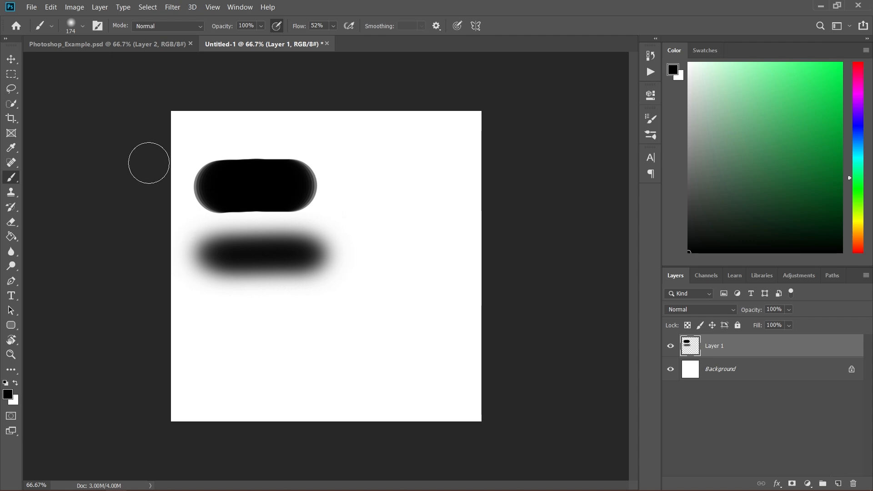
- Stamp three clouds with the recent 700 px cloud brush, one in the lower canvas and two over the black strokes
{"action": "left_click", "coordinate": [82, 26]}
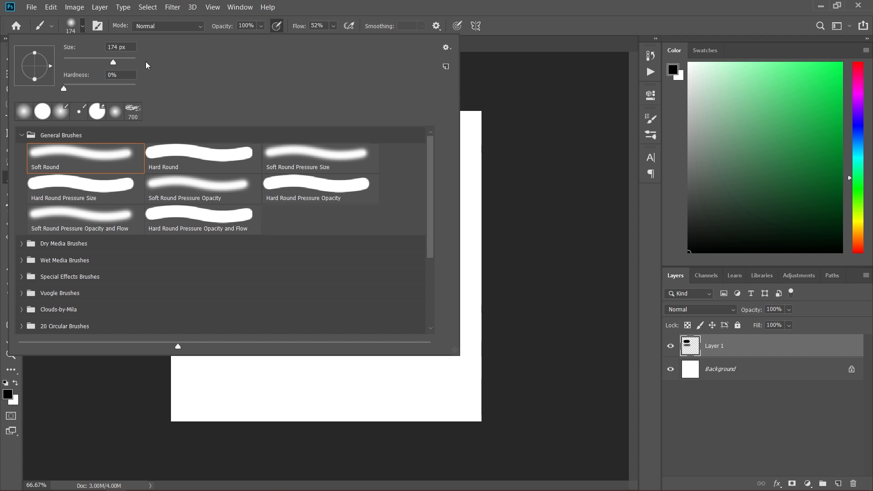
{"action": "left_click", "coordinate": [133, 111]}
{"action": "left_click", "coordinate": [534, 19]}
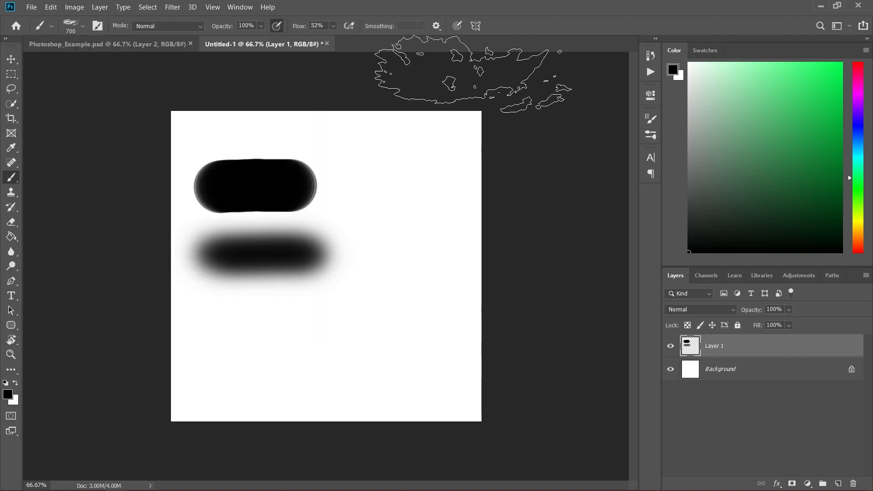
{"action": "left_click", "coordinate": [334, 341]}
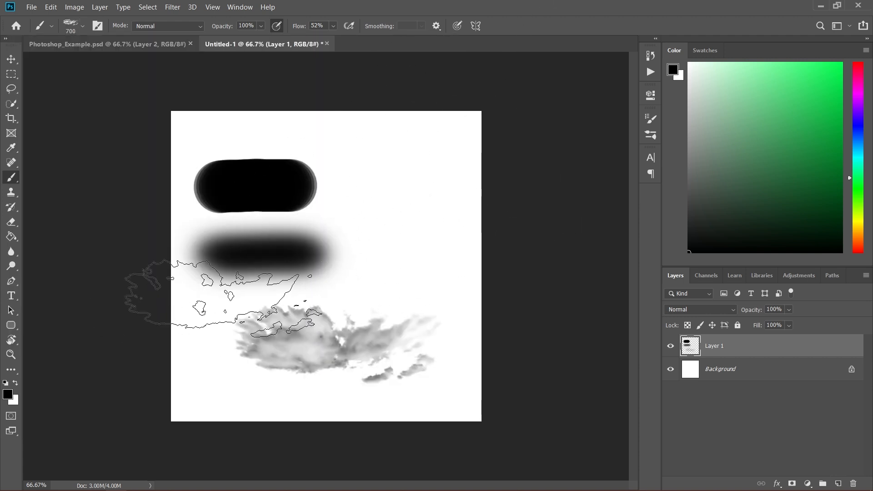
{"action": "left_click", "coordinate": [302, 223]}
{"action": "left_click", "coordinate": [284, 170]}
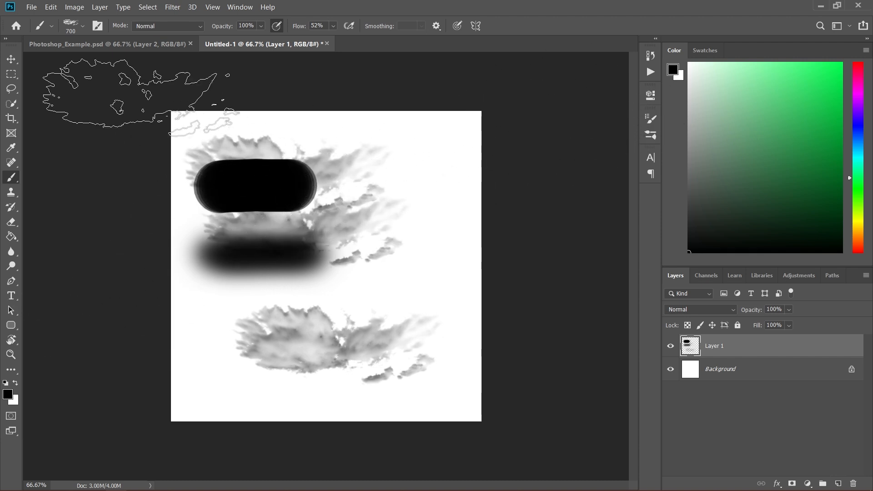
- Switch to the Hard Round brush at 44 px and paint a hooked black stroke in the upper-right canvas area
{"action": "left_click", "coordinate": [83, 26]}
{"action": "left_click", "coordinate": [161, 160]}
{"action": "left_click", "coordinate": [295, 11]}
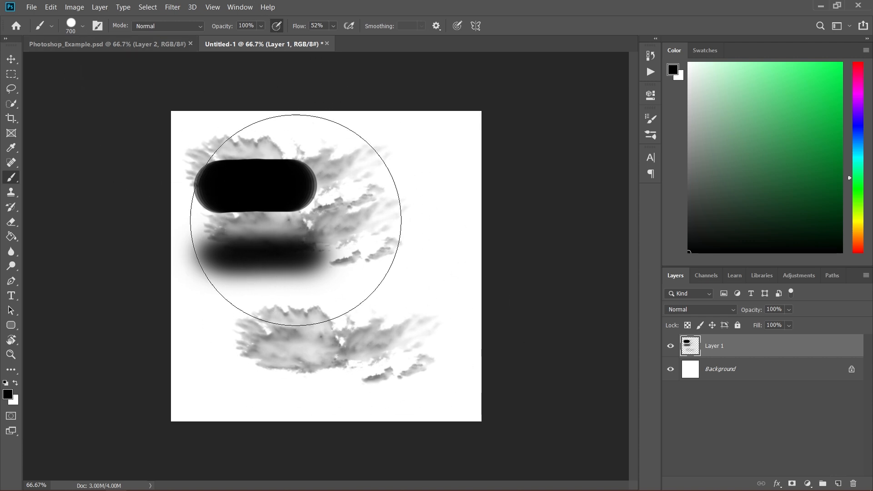
{"action": "left_click", "coordinate": [84, 26]}
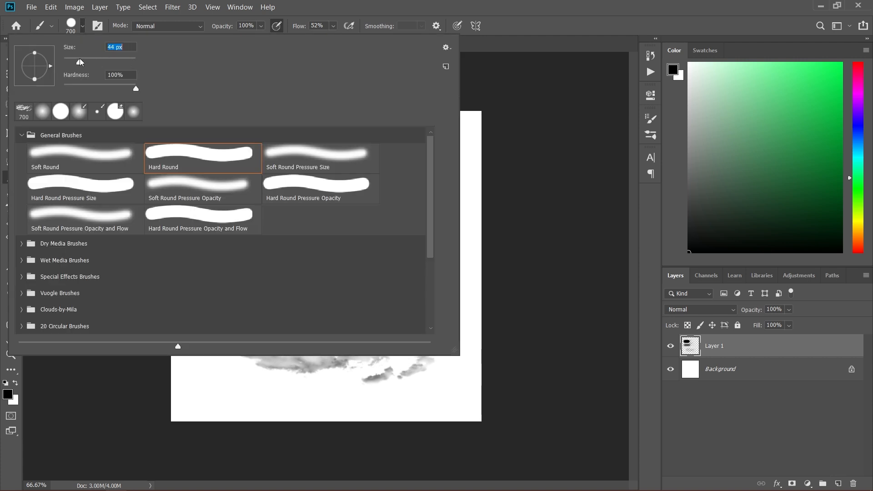
{"action": "left_click", "coordinate": [493, 15]}
{"action": "mouse_move", "coordinate": [380, 157]}
{"action": "left_mouse_down"}
{"action": "mouse_move", "coordinate": [395, 136]}
{"action": "mouse_move", "coordinate": [339, 139]}
{"action": "mouse_move", "coordinate": [334, 150]}
{"action": "left_mouse_up"}
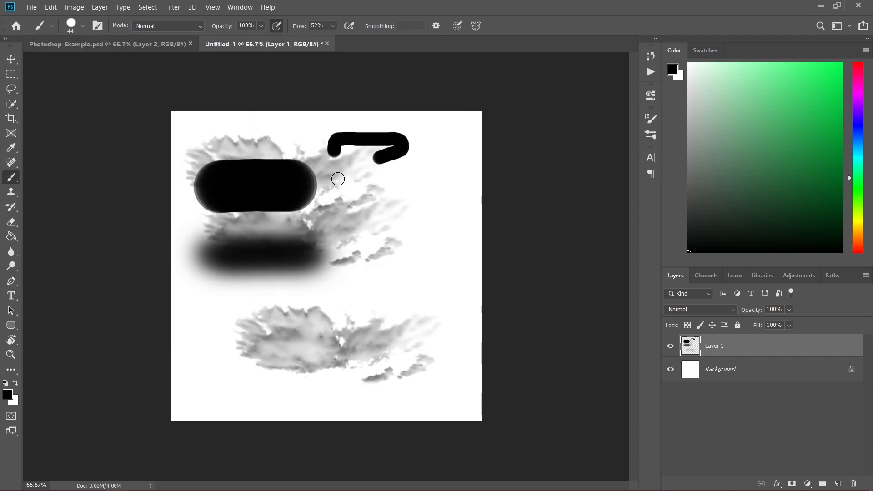
- Set the brush size to 61 px and paint a curved black stroke below the hooked stroke
{"action": "right_click", "coordinate": [308, 140]}
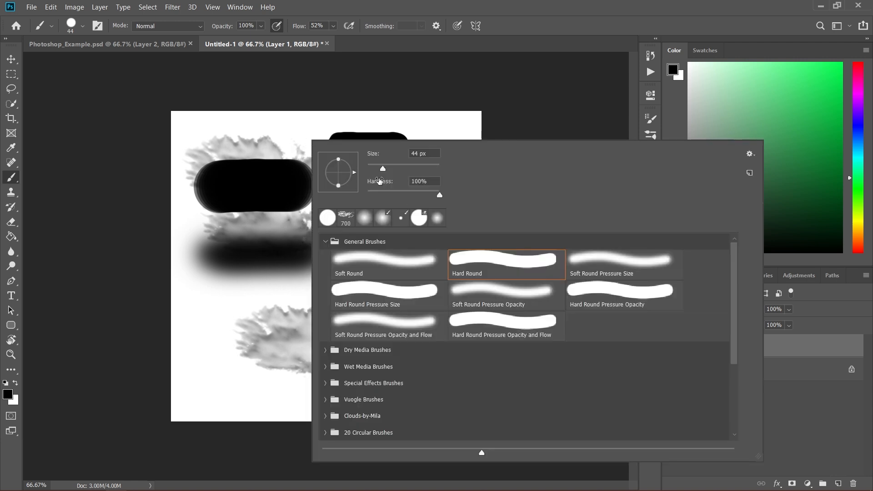
{"action": "left_click_drag", "start_coordinate": [383, 170], "coordinate": [386, 170]}
{"action": "left_click", "coordinate": [294, 238]}
{"action": "mouse_move", "coordinate": [366, 230]}
{"action": "left_mouse_down"}
{"action": "mouse_move", "coordinate": [435, 213]}
{"action": "mouse_move", "coordinate": [411, 200]}
{"action": "mouse_move", "coordinate": [357, 199]}
{"action": "left_mouse_up"}
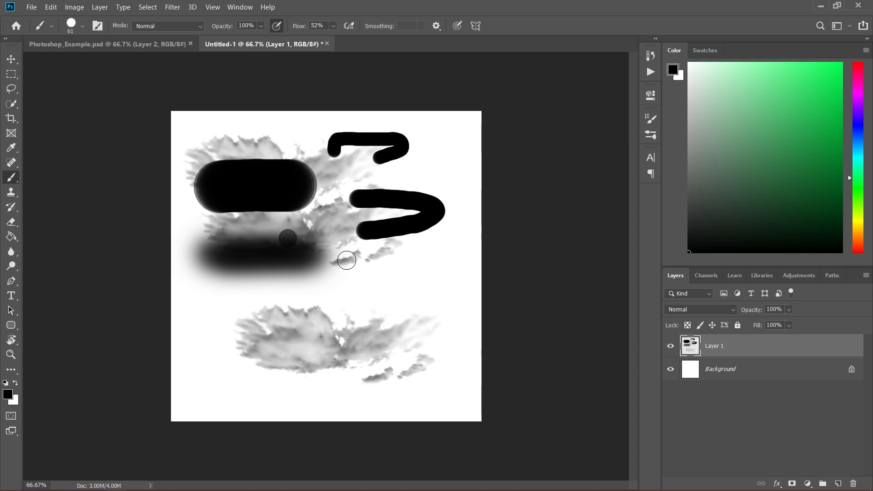
- Decrease and increase the brush size repeatedly, ending at 150 px, and check it in the brush settings
{"action": "key", "text": "bracketleft"}
{"action": "key", "text": "bracketleft"}
{"action": "key", "text": "bracketleft"}
{"action": "key", "text": "bracketleft"}
{"action": "key", "text": "bracketleft"}
{"action": "key", "text": "bracketright"}
{"action": "key", "text": "bracketright"}
{"action": "key", "text": "bracketright"}
{"action": "key", "text": "bracketright"}
{"action": "key", "text": "bracketright"}
{"action": "key", "text": "bracketright"}
{"action": "key", "text": "bracketright"}
{"action": "key", "text": "bracketright"}
{"action": "key", "text": "bracketright"}
{"action": "key", "text": "bracketright"}
{"action": "key", "text": "bracketright"}
{"action": "key", "text": "bracketright"}
{"action": "key", "text": "bracketleft"}
{"action": "key", "text": "bracketleft"}
{"action": "key", "text": "bracketleft"}
{"action": "key", "text": "bracketleft"}
{"action": "key", "text": "bracketleft"}
{"action": "key", "text": "bracketleft"}
{"action": "key", "text": "bracketleft"}
{"action": "key", "text": "bracketleft"}
{"action": "key", "text": "bracketright"}
{"action": "key", "text": "bracketright"}
{"action": "key", "text": "bracketright"}
{"action": "key", "text": "bracketright"}
{"action": "key", "text": "bracketright"}
{"action": "key", "text": "bracketright"}
{"action": "right_click", "coordinate": [332, 212]}
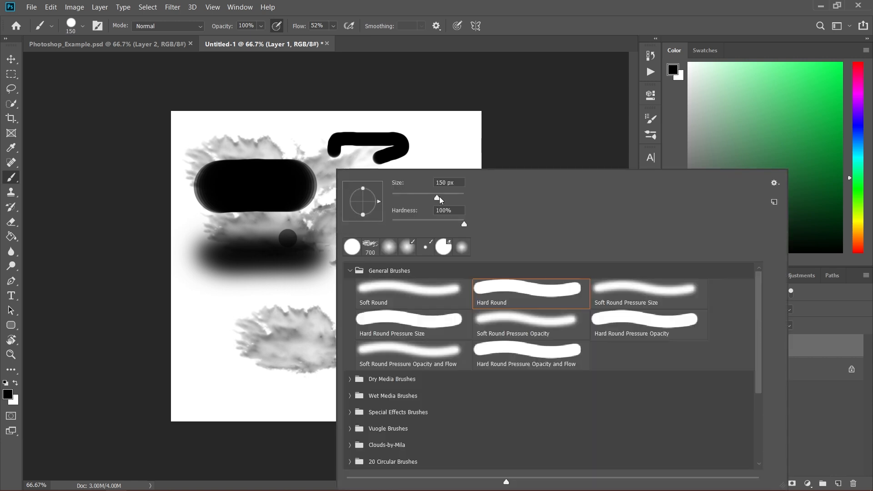
{"action": "left_click", "coordinate": [523, 27]}
- Shrink the brush and paint a narrow curved black stroke between the soft stroke and the lower cloud
{"action": "key", "text": "bracketleft"}
{"action": "key", "text": "bracketleft"}
{"action": "key", "text": "bracketleft"}
{"action": "key", "text": "bracketleft"}
{"action": "key", "text": "bracketleft"}
{"action": "key", "text": "bracketleft"}
{"action": "key", "text": "bracketleft"}
{"action": "key", "text": "bracketleft"}
{"action": "mouse_move", "coordinate": [296, 283]}
{"action": "left_mouse_down"}
{"action": "mouse_move", "coordinate": [389, 265]}
{"action": "mouse_move", "coordinate": [307, 249]}
{"action": "left_mouse_up"}
- Enlarge the brush in stages and paint a thick patch at the curve's left end and a larger black blob above it
{"action": "key", "text": "bracketright"}
{"action": "key", "text": "bracketright"}
{"action": "key", "text": "bracketright"}
{"action": "key", "text": "bracketright"}
{"action": "key", "text": "bracketright"}
{"action": "key", "text": "bracketright"}
{"action": "mouse_move", "coordinate": [273, 293]}
{"action": "left_mouse_down"}
{"action": "mouse_move", "coordinate": [245, 284]}
{"action": "mouse_move", "coordinate": [266, 265]}
{"action": "left_mouse_up"}
{"action": "key", "text": "bracketright"}
{"action": "mouse_move", "coordinate": [344, 210]}
{"action": "left_mouse_down"}
{"action": "mouse_move", "coordinate": [313, 195]}
{"action": "mouse_move", "coordinate": [336, 191]}
{"action": "mouse_move", "coordinate": [270, 146]}
{"action": "mouse_move", "coordinate": [287, 138]}
{"action": "mouse_move", "coordinate": [303, 152]}
{"action": "mouse_move", "coordinate": [319, 130]}
{"action": "mouse_move", "coordinate": [210, 135]}
{"action": "mouse_move", "coordinate": [209, 195]}
{"action": "left_mouse_up"}
- Reduce the brush size in stages to 15 px, with progressively thinner black strokes across the upper part of the canvas
{"action": "key", "text": "bracketleft"}
{"action": "key", "text": "bracketleft"}
{"action": "key", "text": "bracketleft"}
{"action": "key", "text": "bracketleft"}
{"action": "key", "text": "bracketleft"}
{"action": "key", "text": "bracketleft"}
{"action": "key", "text": "bracketleft"}
{"action": "key", "text": "bracketleft"}
{"action": "key", "text": "bracketleft"}
{"action": "key", "text": "bracketleft"}
{"action": "key", "text": "bracketleft"}
{"action": "key", "text": "bracketleft"}
{"action": "key", "text": "bracketleft"}
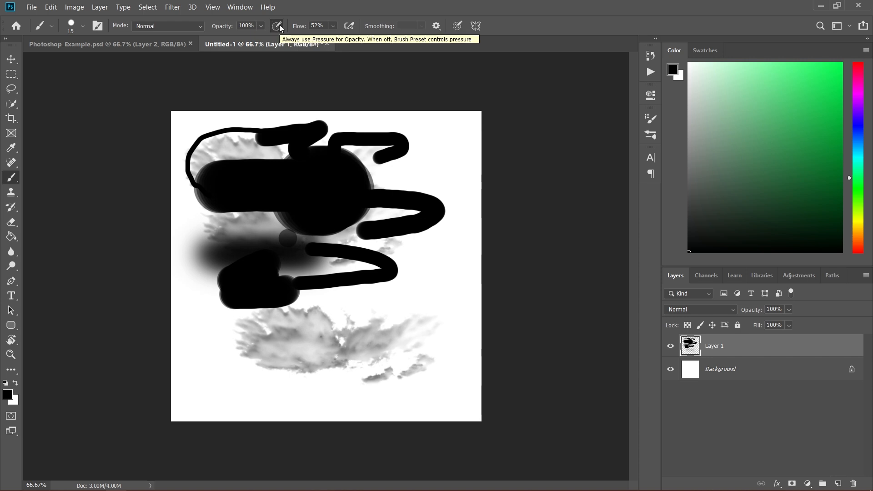
- Set the brush opacity to 47% and paint two thin grey looping strokes along the canvas's upper and right areas
{"action": "left_click", "coordinate": [261, 26]}
{"action": "left_click_drag", "start_coordinate": [273, 39], "coordinate": [245, 39]}
{"action": "left_click", "coordinate": [415, 16]}
{"action": "mouse_move", "coordinate": [416, 137]}
{"action": "left_mouse_down"}
{"action": "mouse_move", "coordinate": [438, 165]}
{"action": "mouse_move", "coordinate": [457, 222]}
{"action": "mouse_move", "coordinate": [436, 264]}
{"action": "mouse_move", "coordinate": [394, 293]}
{"action": "mouse_move", "coordinate": [393, 256]}
{"action": "mouse_move", "coordinate": [415, 204]}
{"action": "mouse_move", "coordinate": [420, 144]}
{"action": "left_mouse_up"}
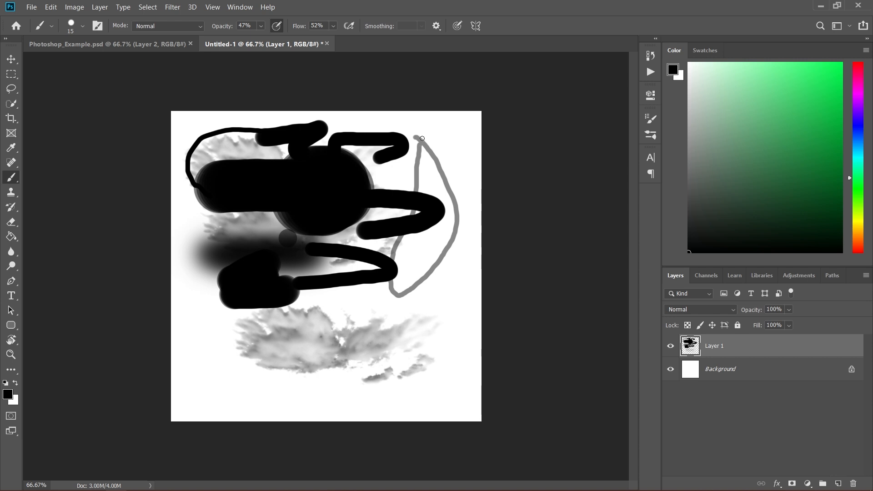
{"action": "mouse_move", "coordinate": [427, 133]}
{"action": "left_mouse_down"}
{"action": "mouse_move", "coordinate": [364, 114]}
{"action": "mouse_move", "coordinate": [332, 124]}
{"action": "mouse_move", "coordinate": [404, 140]}
{"action": "mouse_move", "coordinate": [409, 159]}
{"action": "left_mouse_up"}
- Paint a faint curved stroke at 6% brush opacity along the canvas's right side, then restore the opacity to 100%
{"action": "left_click", "coordinate": [261, 26]}
{"action": "left_click_drag", "start_coordinate": [265, 39], "coordinate": [246, 38]}
{"action": "mouse_move", "coordinate": [446, 141]}
{"action": "left_mouse_down"}
{"action": "mouse_move", "coordinate": [463, 235]}
{"action": "mouse_move", "coordinate": [437, 298]}
{"action": "mouse_move", "coordinate": [387, 334]}
{"action": "mouse_move", "coordinate": [437, 177]}
{"action": "left_mouse_up"}
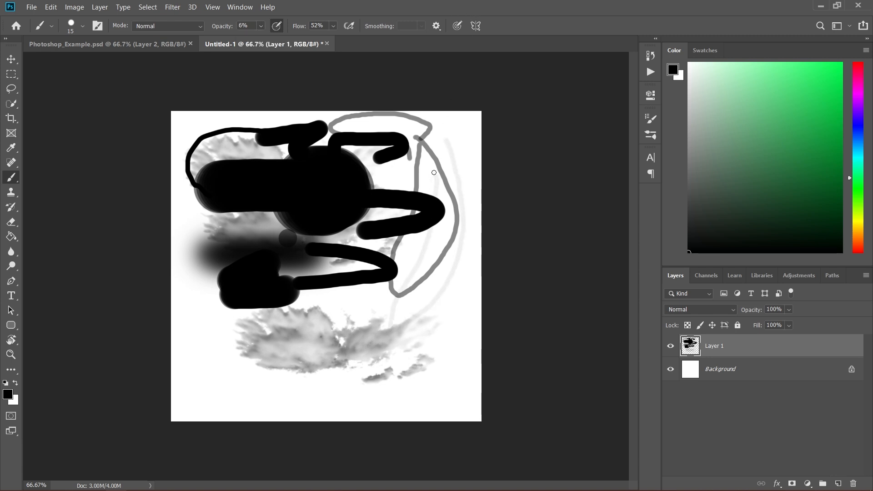
{"action": "left_click", "coordinate": [262, 26]}
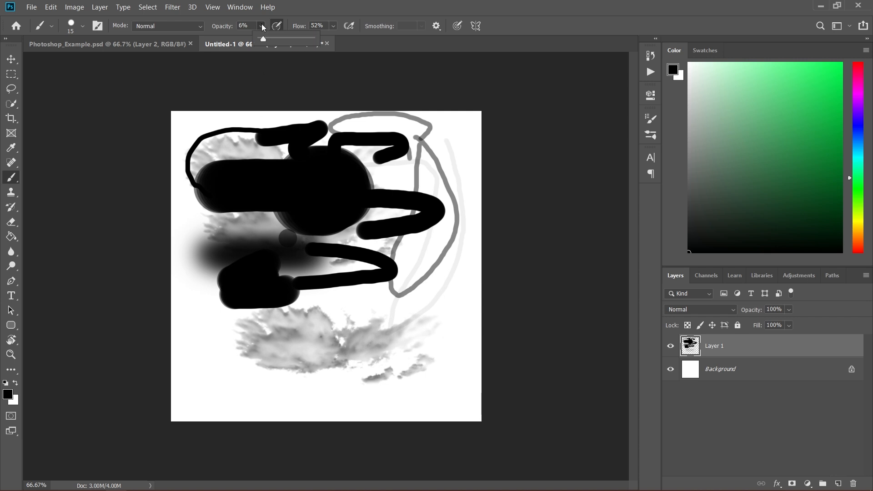
{"action": "left_click_drag", "start_coordinate": [265, 41], "coordinate": [521, 16]}
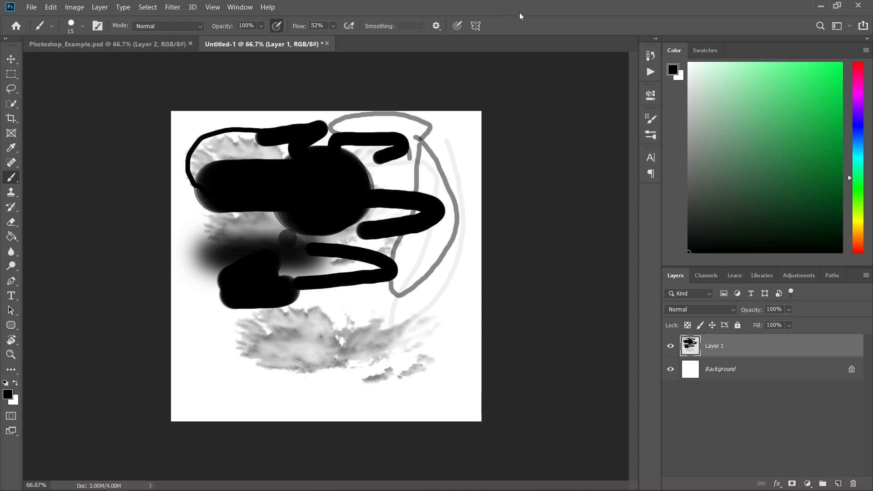
- Rotate the 15 px Hard Round tip, paint a short black stroke, then enlarge it to 50 px and paint two more short strokes
{"action": "left_click", "coordinate": [84, 27]}
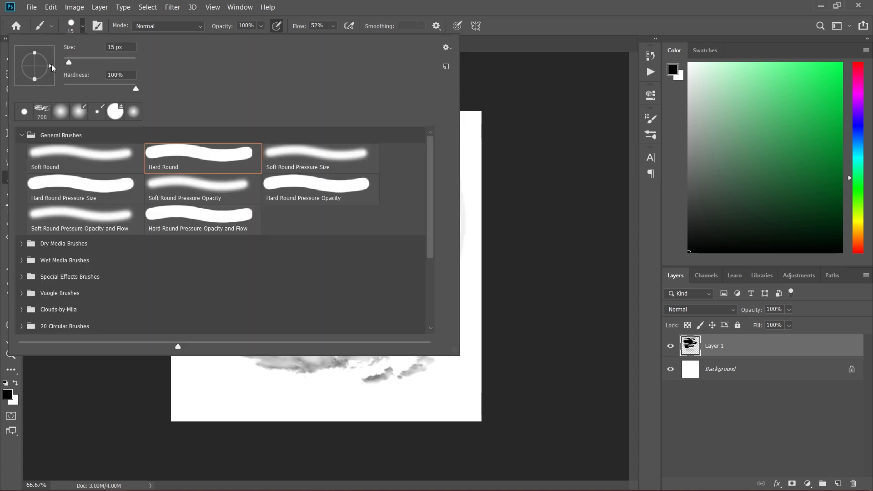
{"action": "mouse_move", "coordinate": [51, 64]}
{"action": "left_mouse_down"}
{"action": "mouse_move", "coordinate": [43, 83]}
{"action": "mouse_move", "coordinate": [46, 48]}
{"action": "mouse_move", "coordinate": [56, 68]}
{"action": "mouse_move", "coordinate": [53, 57]}
{"action": "mouse_move", "coordinate": [45, 66]}
{"action": "mouse_move", "coordinate": [48, 55]}
{"action": "left_mouse_up"}
{"action": "left_click", "coordinate": [417, 8]}
{"action": "mouse_move", "coordinate": [450, 285]}
{"action": "left_mouse_down"}
{"action": "mouse_move", "coordinate": [410, 325]}
{"action": "mouse_move", "coordinate": [402, 311]}
{"action": "mouse_move", "coordinate": [375, 309]}
{"action": "mouse_move", "coordinate": [401, 297]}
{"action": "mouse_move", "coordinate": [376, 308]}
{"action": "left_mouse_up"}
{"action": "key", "text": "bracketright"}
{"action": "key", "text": "bracketright"}
{"action": "key", "text": "bracketright"}
{"action": "key", "text": "bracketright"}
{"action": "left_click_drag", "start_coordinate": [243, 337], "coordinate": [287, 344]}
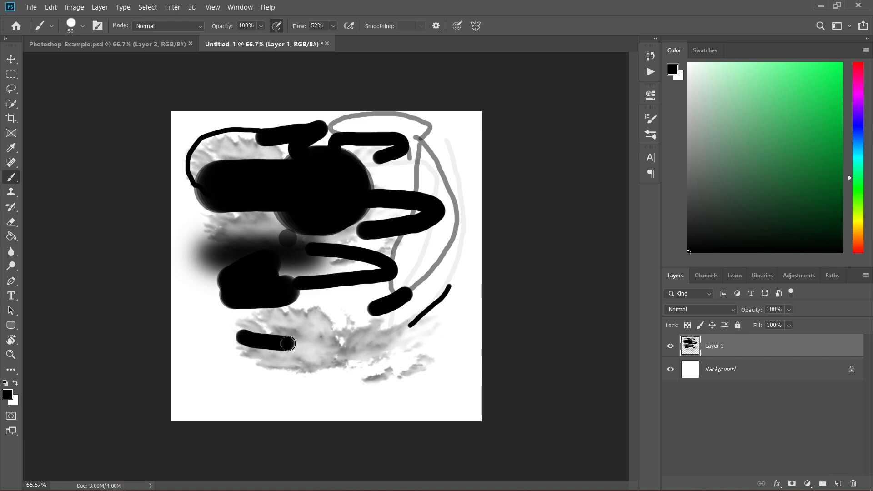
- Flatten the 50 px brush tip into a tilted ellipse and paint black scribbles across the lower, middle and upper right canvas areas
{"action": "left_click", "coordinate": [82, 26]}
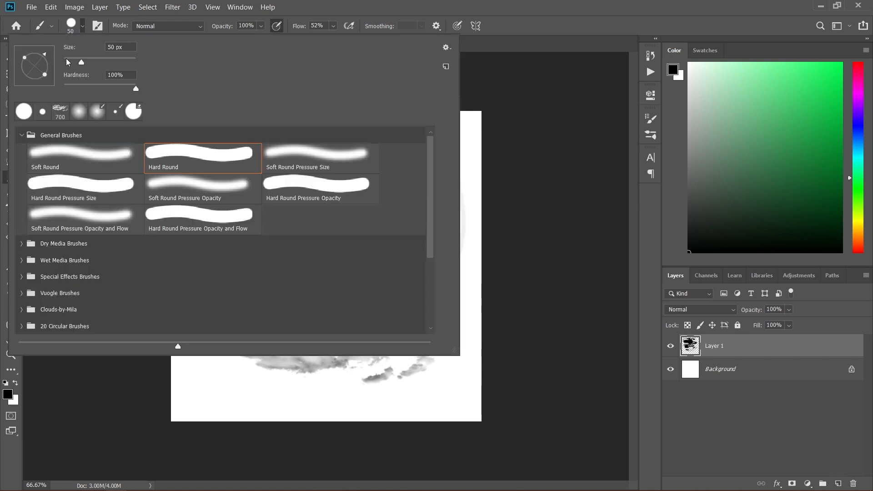
{"action": "left_click_drag", "start_coordinate": [45, 73], "coordinate": [39, 70]}
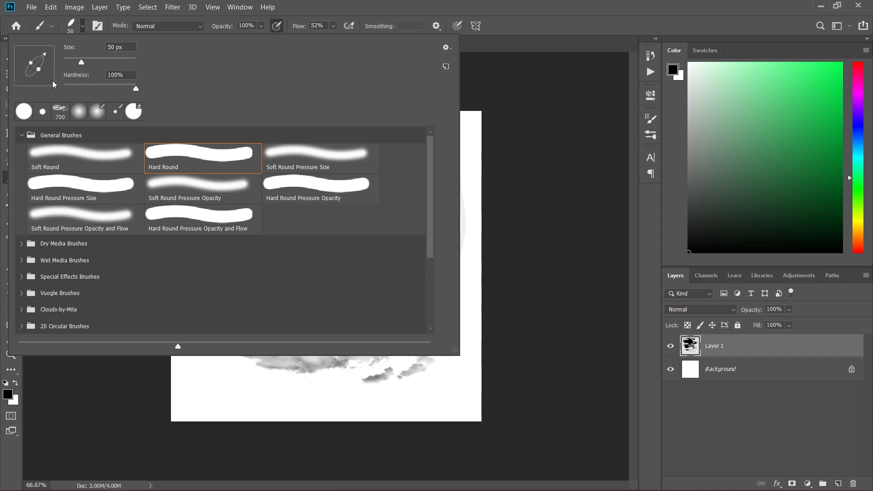
{"action": "left_click", "coordinate": [369, 8]}
{"action": "mouse_move", "coordinate": [212, 355]}
{"action": "left_mouse_down"}
{"action": "mouse_move", "coordinate": [265, 381]}
{"action": "mouse_move", "coordinate": [229, 367]}
{"action": "mouse_move", "coordinate": [271, 381]}
{"action": "mouse_move", "coordinate": [257, 368]}
{"action": "mouse_move", "coordinate": [290, 376]}
{"action": "mouse_move", "coordinate": [307, 385]}
{"action": "mouse_move", "coordinate": [290, 386]}
{"action": "mouse_move", "coordinate": [300, 394]}
{"action": "mouse_move", "coordinate": [334, 400]}
{"action": "mouse_move", "coordinate": [304, 400]}
{"action": "mouse_move", "coordinate": [330, 391]}
{"action": "mouse_move", "coordinate": [307, 371]}
{"action": "mouse_move", "coordinate": [371, 387]}
{"action": "left_mouse_up"}
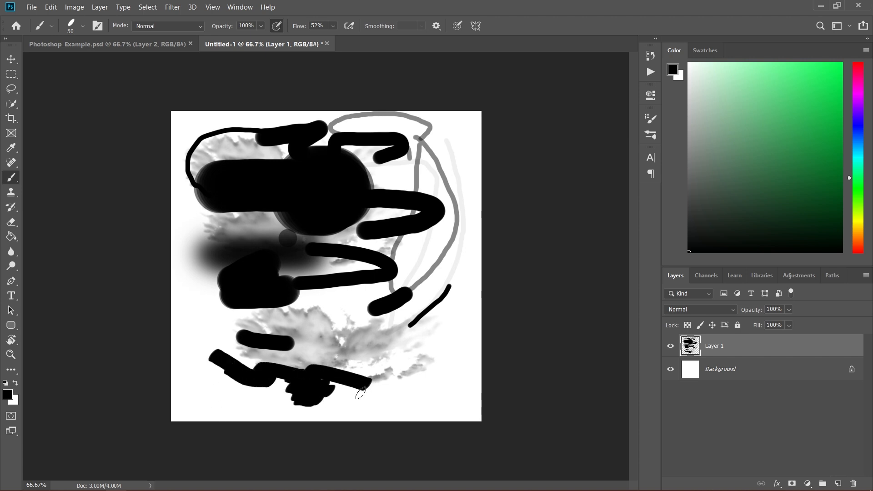
{"action": "mouse_move", "coordinate": [289, 337]}
{"action": "left_mouse_down"}
{"action": "mouse_move", "coordinate": [342, 345]}
{"action": "mouse_move", "coordinate": [258, 329]}
{"action": "mouse_move", "coordinate": [303, 323]}
{"action": "mouse_move", "coordinate": [314, 301]}
{"action": "mouse_move", "coordinate": [284, 312]}
{"action": "mouse_move", "coordinate": [313, 326]}
{"action": "left_mouse_up"}
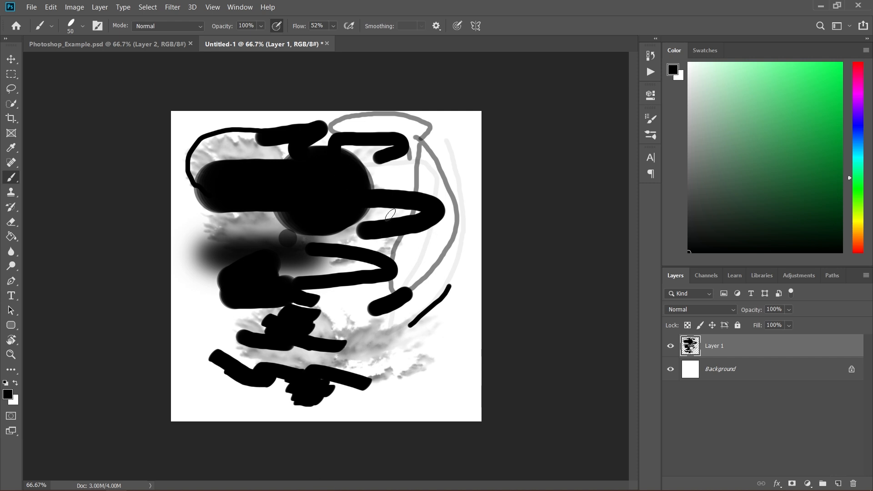
{"action": "mouse_move", "coordinate": [357, 163]}
{"action": "left_mouse_down"}
{"action": "mouse_move", "coordinate": [401, 170]}
{"action": "mouse_move", "coordinate": [363, 178]}
{"action": "mouse_move", "coordinate": [389, 187]}
{"action": "left_mouse_up"}
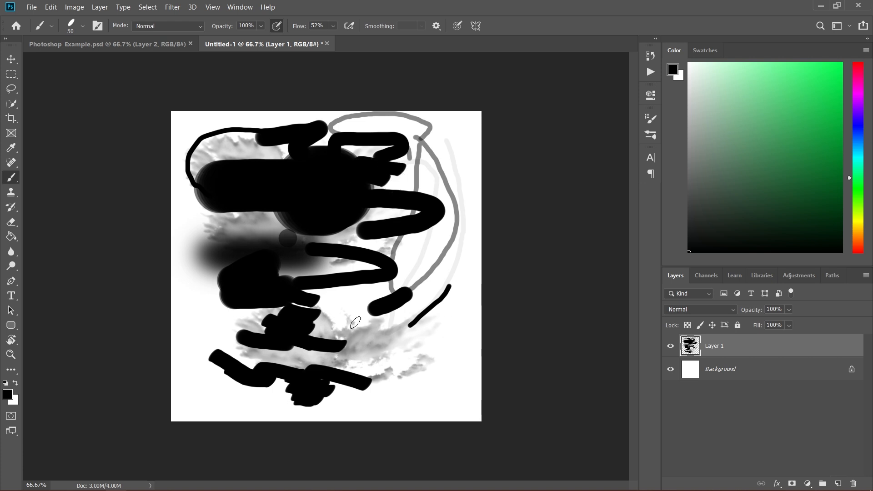
- View the brush preset management options and the 24 Clouds brush download page on Brusheezy, then return to Photoshop
{"action": "left_click", "coordinate": [82, 26]}
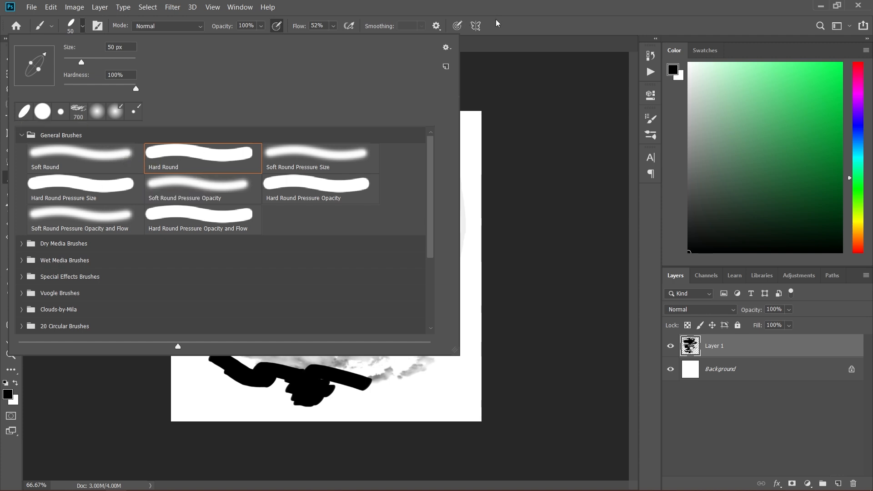
{"action": "left_click", "coordinate": [446, 48]}
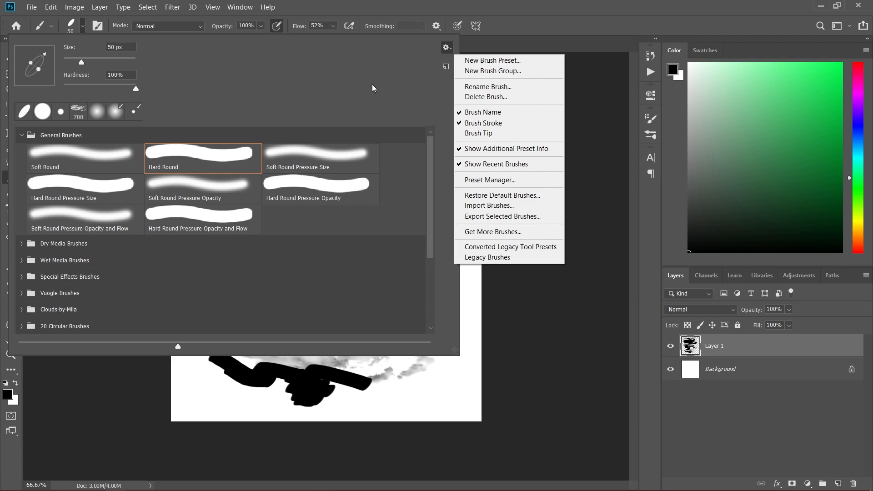
{"action": "key", "text": "alt+Tab"}
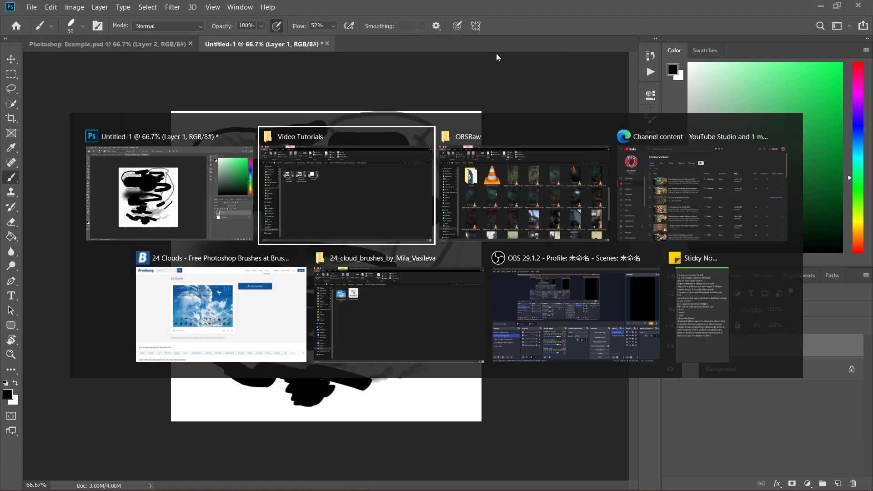
{"action": "left_click", "coordinate": [209, 297]}
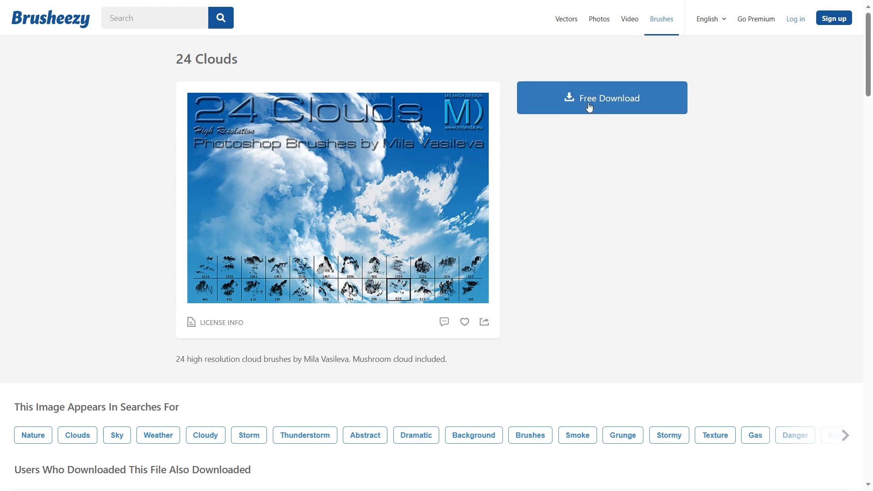
{"action": "key", "text": "alt+Tab"}
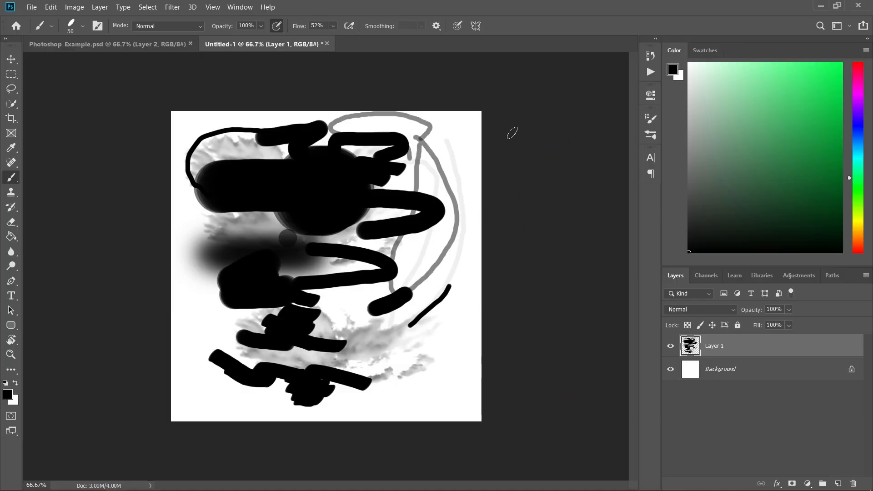
- Import the brush file from the downloaded 24 Clouds brush folder in Downloads
{"action": "left_click", "coordinate": [83, 27]}
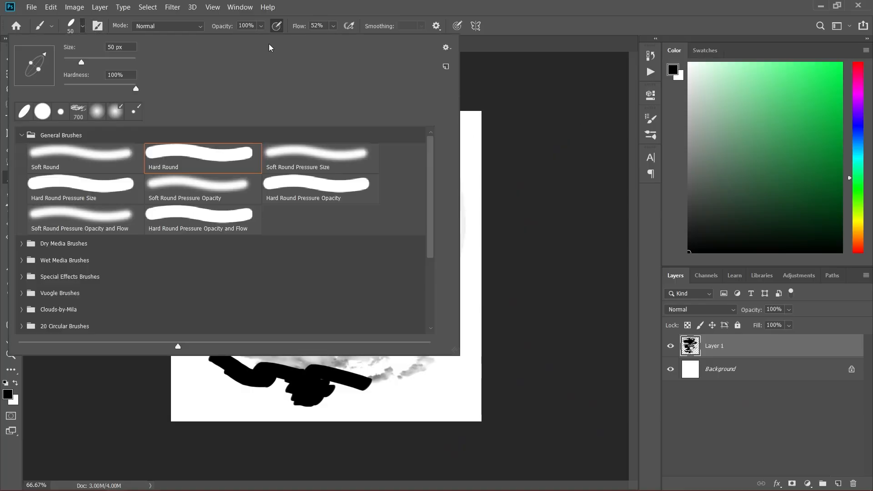
{"action": "left_click", "coordinate": [446, 48]}
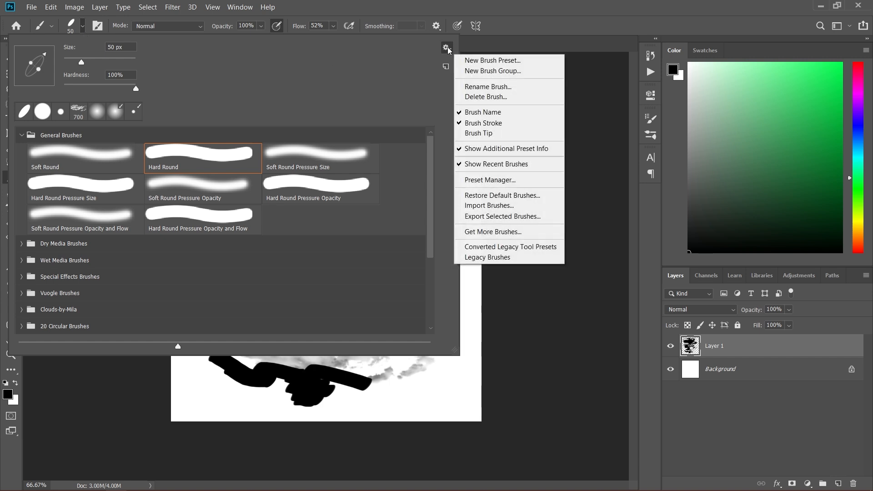
{"action": "left_click", "coordinate": [494, 210]}
{"action": "left_click", "coordinate": [301, 63]}
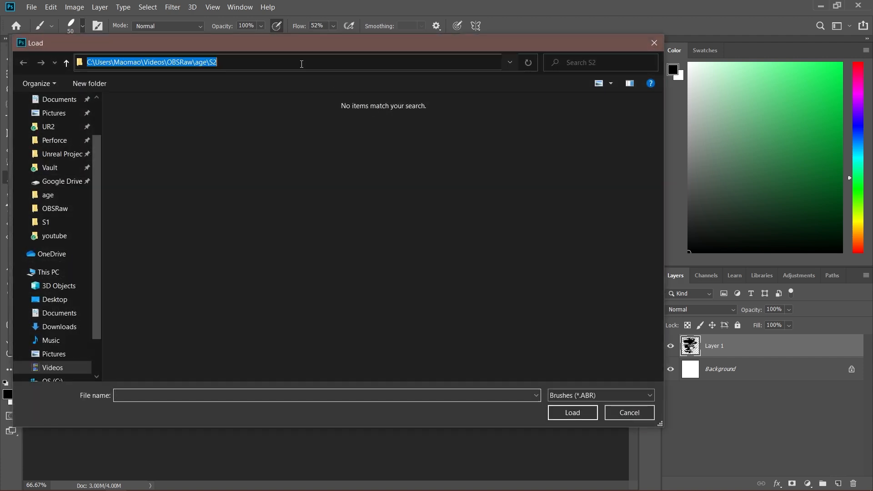
{"action": "key", "text": "BackSpace"}
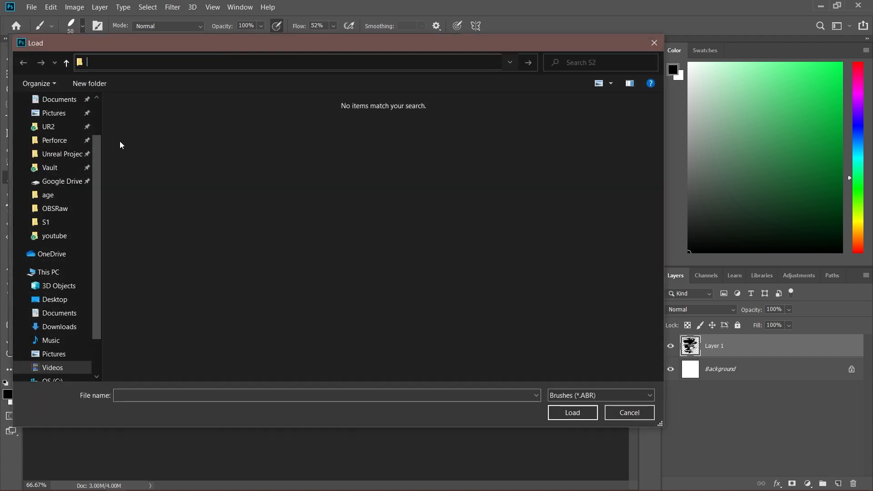
{"action": "scroll", "coordinate": [57, 145], "scroll_direction": "up", "scroll_amount": 2}
{"action": "left_click", "coordinate": [57, 136]}
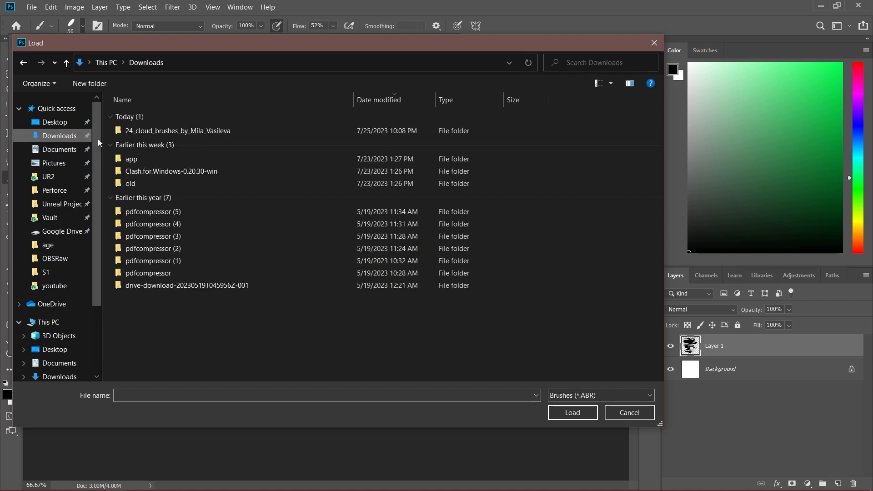
{"action": "double_click", "coordinate": [155, 131]}
{"action": "double_click", "coordinate": [165, 119]}
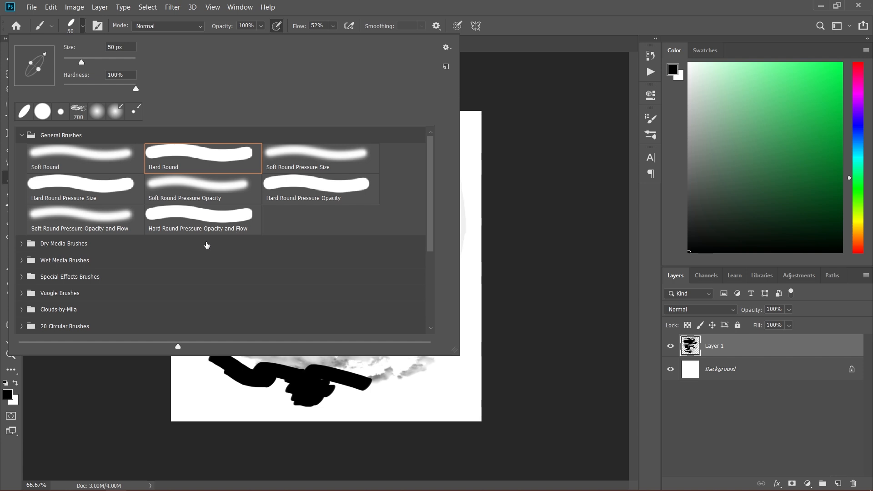
- Choose the MushroomCloud966 brush from the Clouds-by-Mila brush group
{"action": "scroll", "coordinate": [182, 255], "scroll_direction": "down", "scroll_amount": 1}
{"action": "left_click", "coordinate": [65, 267]}
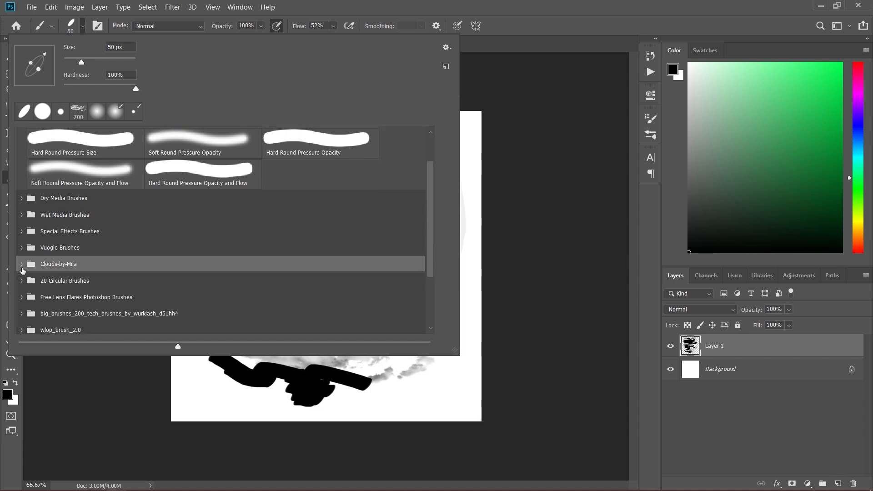
{"action": "left_click", "coordinate": [21, 263]}
{"action": "scroll", "coordinate": [209, 273], "scroll_direction": "down", "scroll_amount": 3}
{"action": "left_click", "coordinate": [213, 229]}
{"action": "left_click", "coordinate": [520, 15]}
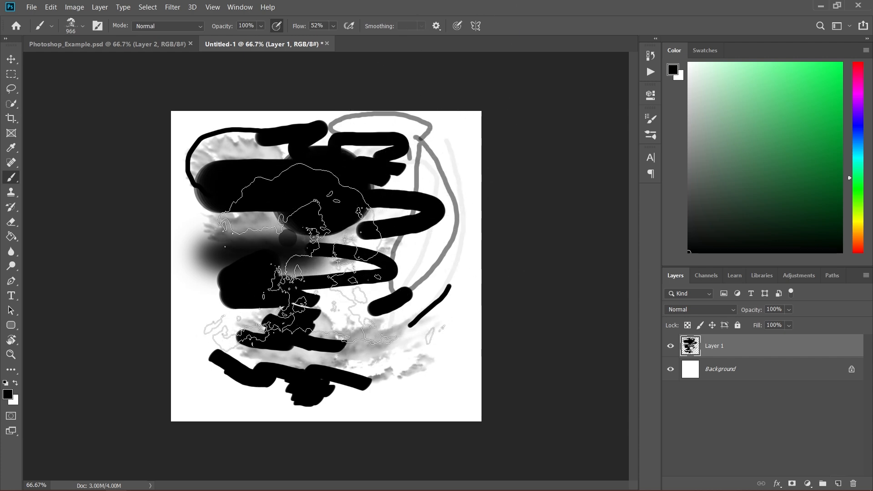
- Add a new layer above Layer 1, hide Layer 1, and stamp two overlapping black mushroom clouds on the new layer
{"action": "left_click", "coordinate": [838, 484]}
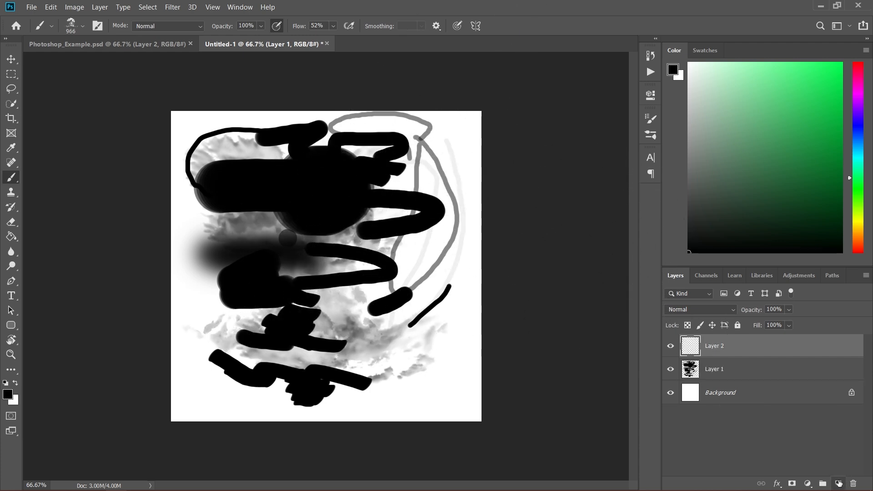
{"action": "left_click", "coordinate": [670, 369]}
{"action": "left_click", "coordinate": [324, 218]}
{"action": "left_click", "coordinate": [306, 245]}
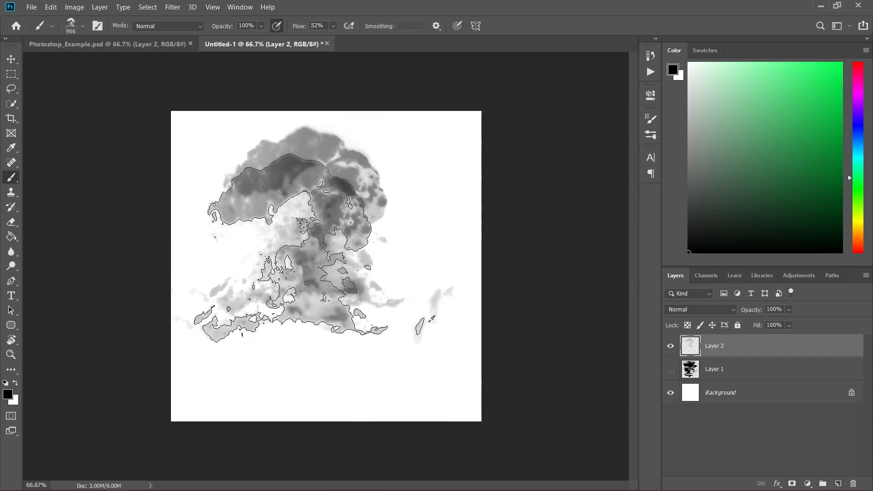
- Rotate and flatten the mushroom cloud brush tip, then stamp and paint distorted black clouds across the canvas
{"action": "left_click", "coordinate": [83, 26]}
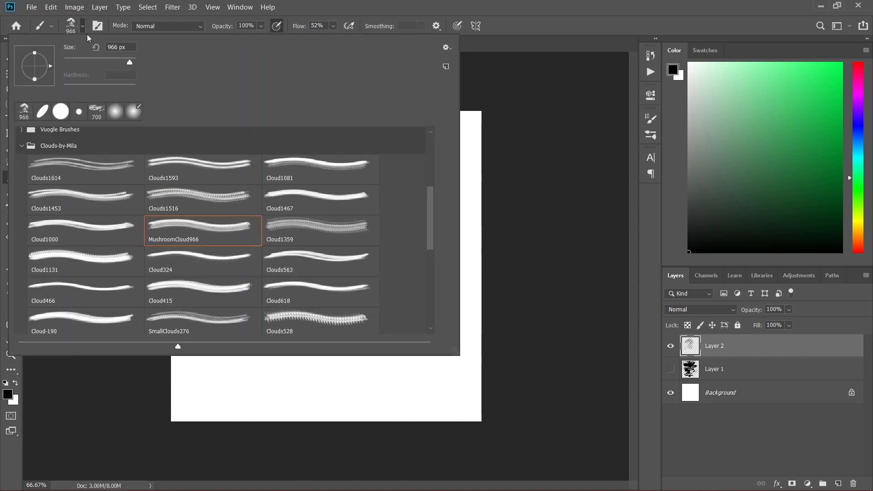
{"action": "mouse_move", "coordinate": [48, 78]}
{"action": "left_mouse_down"}
{"action": "mouse_move", "coordinate": [52, 57]}
{"action": "mouse_move", "coordinate": [45, 74]}
{"action": "mouse_move", "coordinate": [40, 53]}
{"action": "mouse_move", "coordinate": [50, 68]}
{"action": "mouse_move", "coordinate": [42, 66]}
{"action": "left_mouse_up"}
{"action": "left_click", "coordinate": [474, 4]}
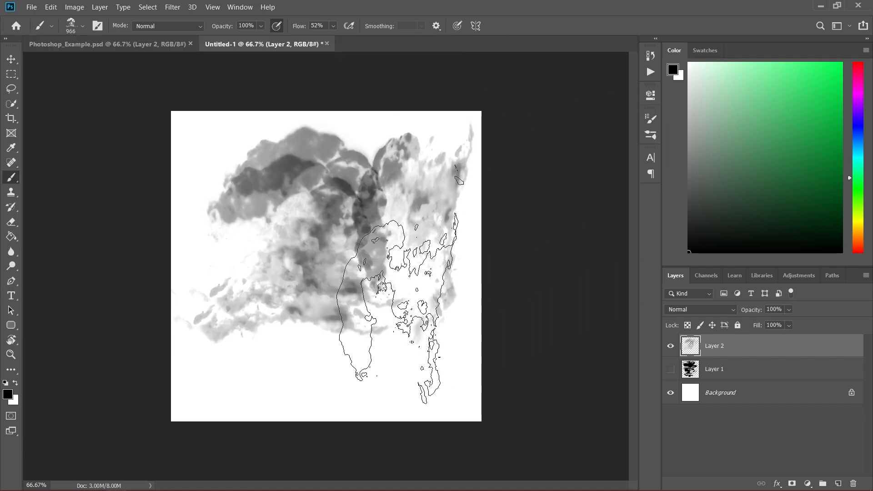
{"action": "left_click", "coordinate": [258, 274]}
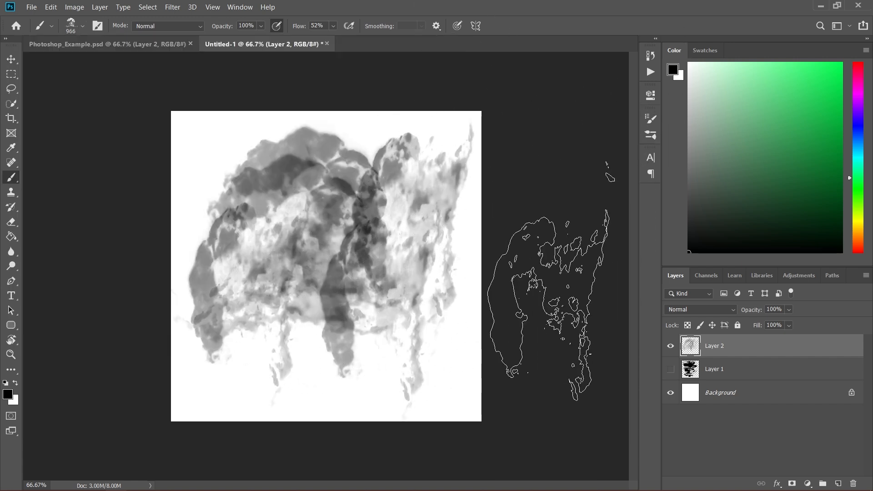
{"action": "mouse_move", "coordinate": [399, 136]}
{"action": "left_mouse_down"}
{"action": "mouse_move", "coordinate": [299, 158]}
{"action": "mouse_move", "coordinate": [309, 154]}
{"action": "left_mouse_up"}
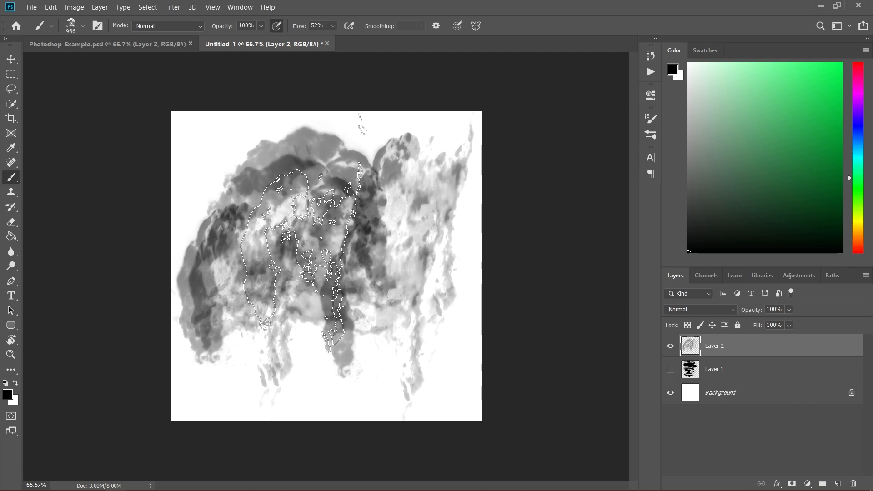
- Reduce the cloud brush to 700 px, choose a medium blue foreground colour and paint over the middle of the clouds
{"action": "key", "text": "bracketleft"}
{"action": "key", "text": "bracketleft"}
{"action": "key", "text": "bracketleft"}
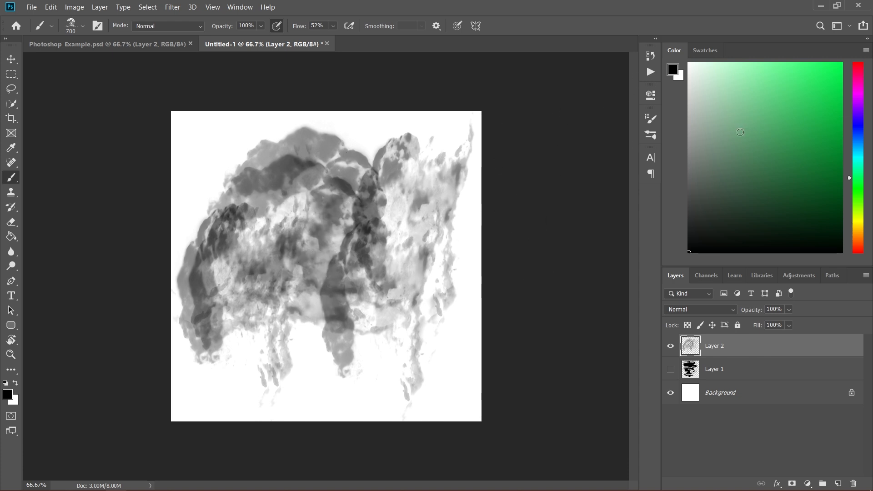
{"action": "mouse_move", "coordinate": [853, 149]}
{"action": "left_mouse_down"}
{"action": "mouse_move", "coordinate": [853, 116]}
{"action": "mouse_move", "coordinate": [853, 132]}
{"action": "left_mouse_up"}
{"action": "left_click", "coordinate": [771, 95]}
{"action": "mouse_move", "coordinate": [360, 145]}
{"action": "left_mouse_down"}
{"action": "mouse_move", "coordinate": [319, 219]}
{"action": "mouse_move", "coordinate": [371, 266]}
{"action": "mouse_move", "coordinate": [354, 250]}
{"action": "mouse_move", "coordinate": [400, 264]}
{"action": "mouse_move", "coordinate": [391, 273]}
{"action": "left_mouse_up"}
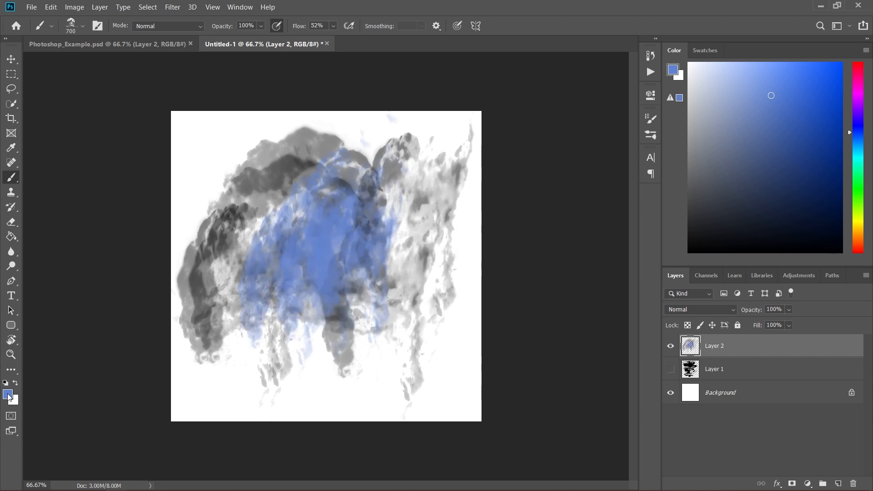
- Set the foreground colour to magenta in the colour picker and paint magenta cloud texture over the upper part of the clouds
{"action": "left_click", "coordinate": [9, 397]}
{"action": "mouse_move", "coordinate": [516, 245]}
{"action": "left_mouse_down"}
{"action": "mouse_move", "coordinate": [573, 198]}
{"action": "mouse_move", "coordinate": [614, 187]}
{"action": "mouse_move", "coordinate": [614, 172]}
{"action": "left_mouse_up"}
{"action": "left_click", "coordinate": [715, 153]}
{"action": "mouse_move", "coordinate": [491, 200]}
{"action": "left_mouse_down"}
{"action": "mouse_move", "coordinate": [386, 189]}
{"action": "mouse_move", "coordinate": [344, 228]}
{"action": "mouse_move", "coordinate": [382, 228]}
{"action": "mouse_move", "coordinate": [301, 227]}
{"action": "mouse_move", "coordinate": [253, 211]}
{"action": "mouse_move", "coordinate": [395, 200]}
{"action": "mouse_move", "coordinate": [482, 237]}
{"action": "left_mouse_up"}
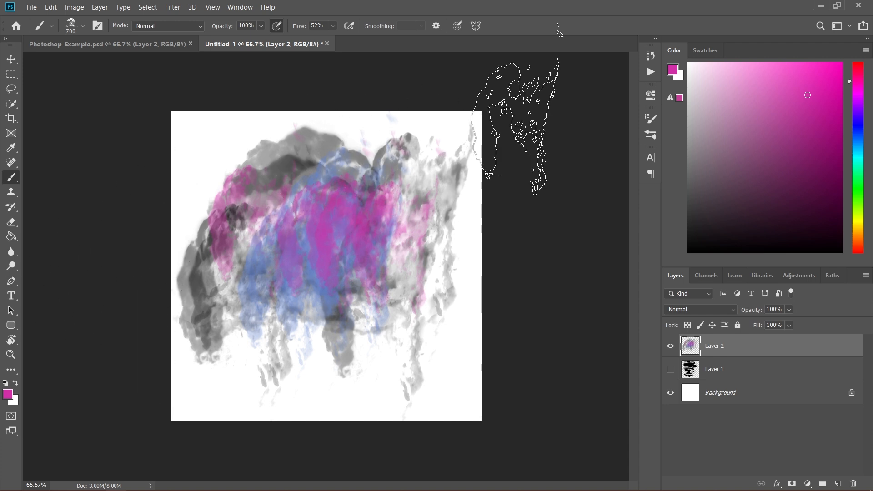
- Paint with a bright green swatch through the middle of the clouds, then with a magenta-pink swatch over the centre and right side
{"action": "left_click", "coordinate": [707, 54]}
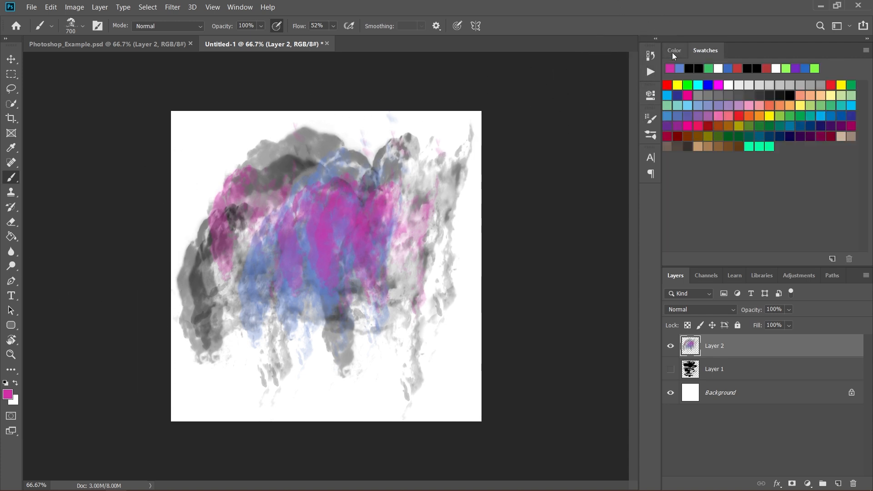
{"action": "left_click", "coordinate": [687, 85]}
{"action": "mouse_move", "coordinate": [382, 150]}
{"action": "left_mouse_down"}
{"action": "mouse_move", "coordinate": [297, 332]}
{"action": "mouse_move", "coordinate": [336, 391]}
{"action": "left_mouse_up"}
{"action": "left_click", "coordinate": [688, 95]}
{"action": "mouse_move", "coordinate": [418, 137]}
{"action": "left_mouse_down"}
{"action": "mouse_move", "coordinate": [309, 291]}
{"action": "mouse_move", "coordinate": [409, 255]}
{"action": "left_mouse_up"}
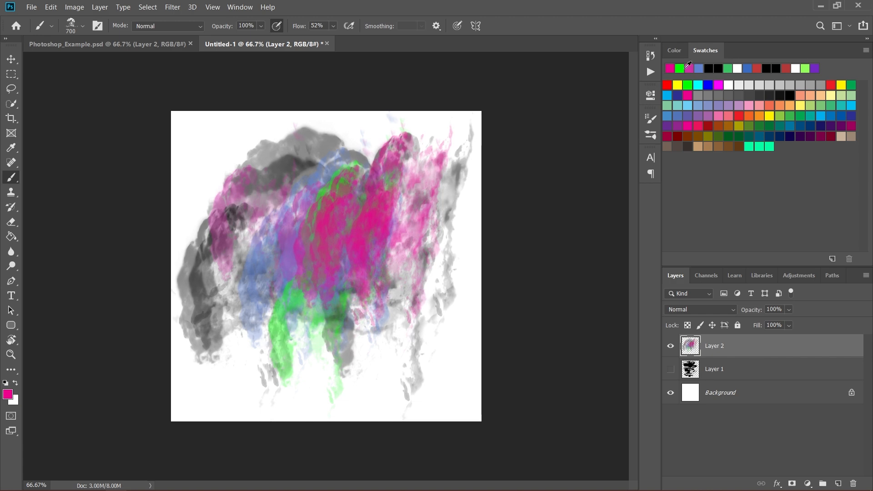
- Switch to the Pencil tool and scribble a thin 1 px pink zigzag in the canvas's upper-left corner
{"action": "left_click", "coordinate": [675, 52]}
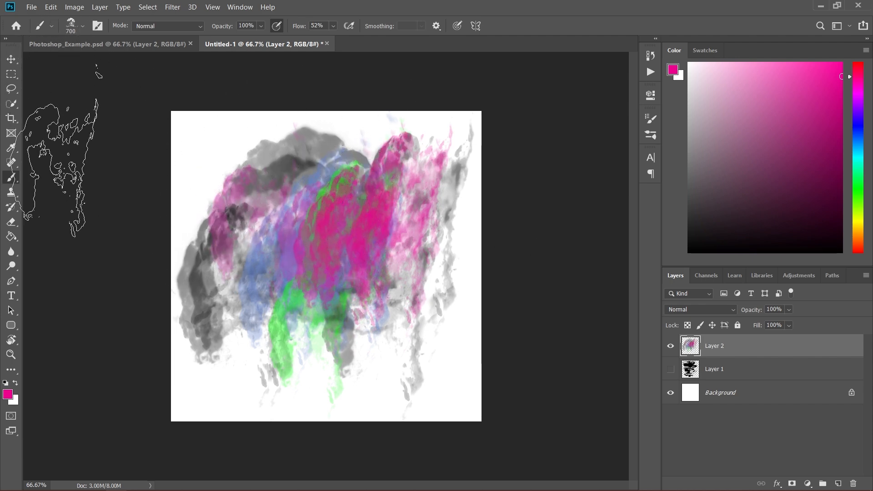
{"action": "right_click", "coordinate": [16, 175]}
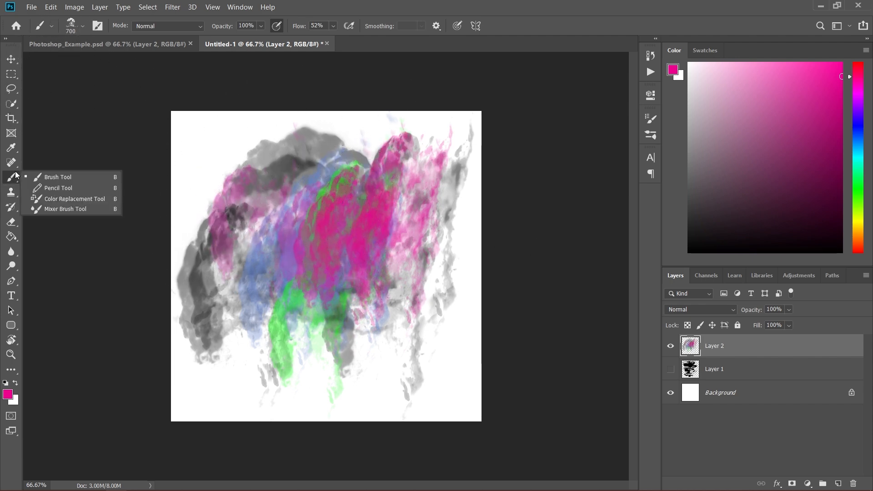
{"action": "left_click", "coordinate": [50, 183]}
{"action": "left_click_drag", "start_coordinate": [204, 180], "coordinate": [212, 167]}
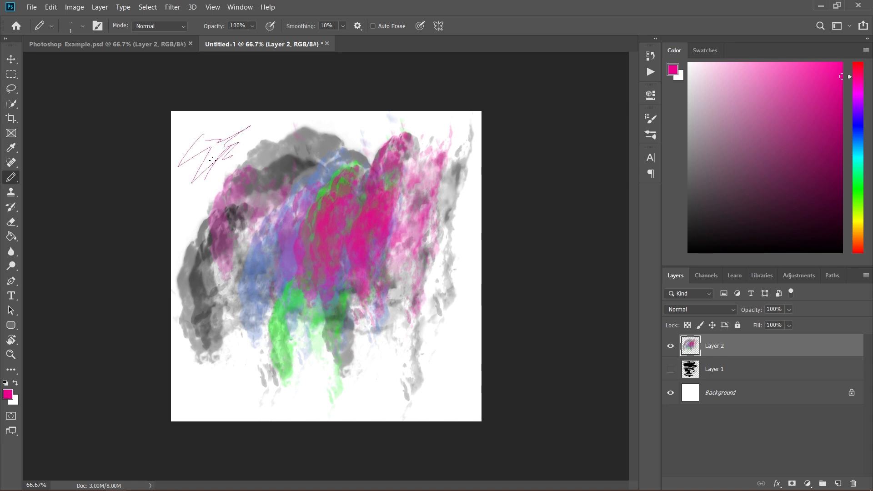
- Return from the Pencil to the Brush tool, switch to the Eraser and erase a 40 px dot on the clouds' upper-left edge
{"action": "right_click", "coordinate": [21, 178]}
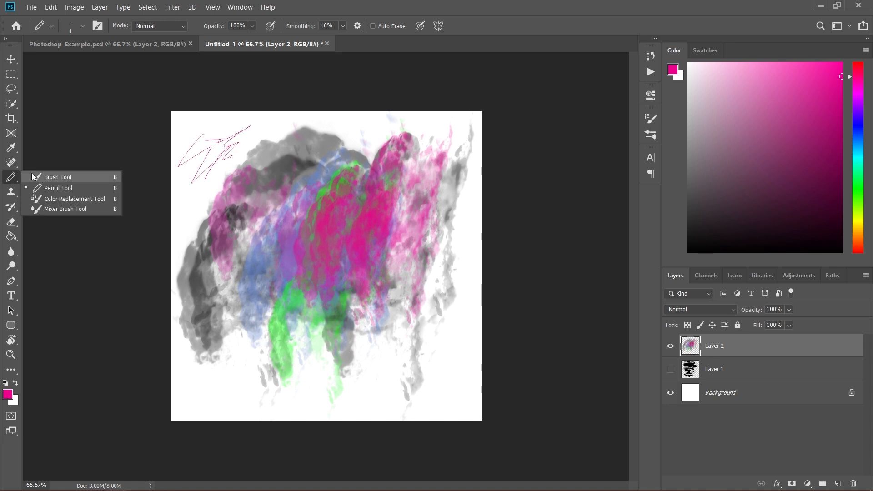
{"action": "left_click", "coordinate": [50, 176]}
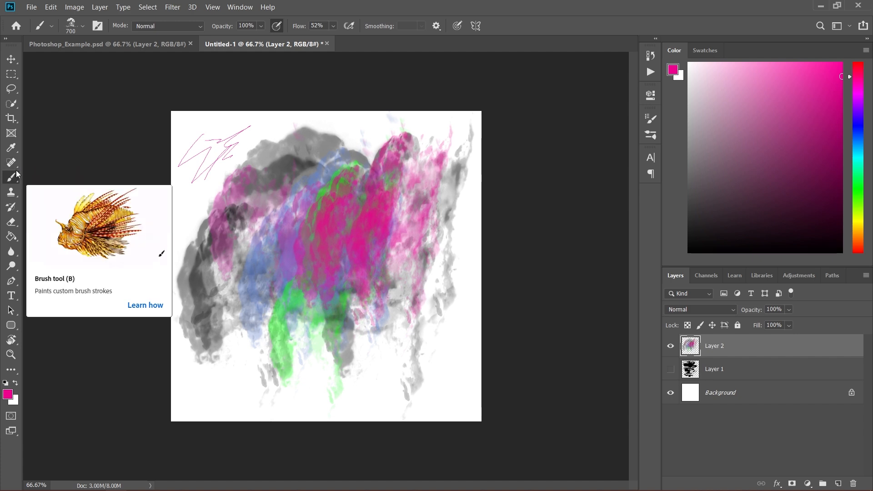
{"action": "key", "text": "e"}
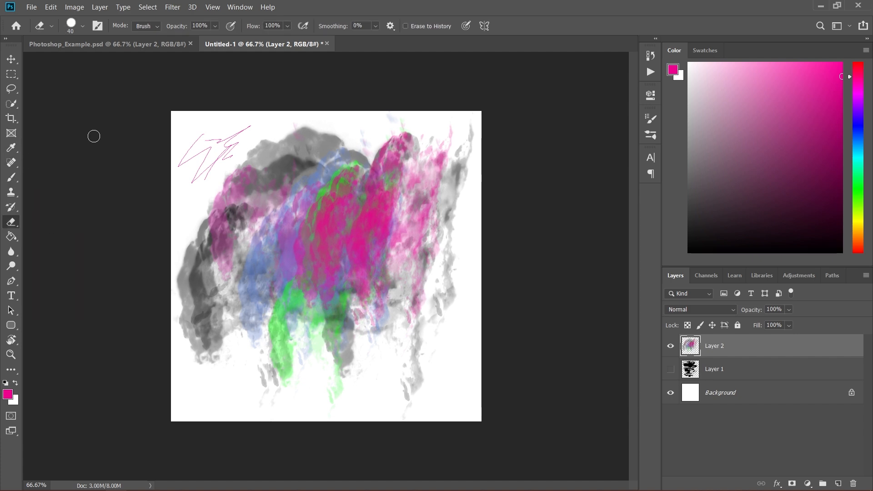
{"action": "left_click", "coordinate": [12, 222]}
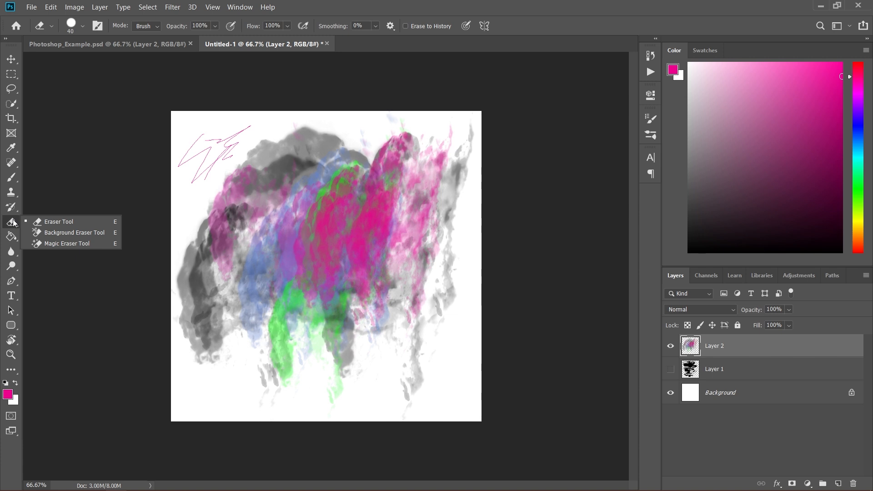
{"action": "left_click", "coordinate": [241, 170]}
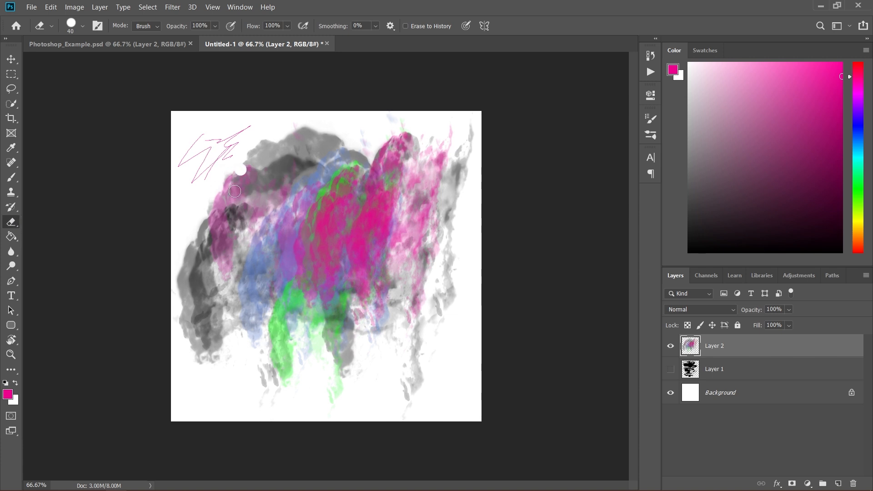
- Enlarge the hard round eraser to 100 px and erase the pencil zigzag and a winding band through the coloured clouds
{"action": "left_click", "coordinate": [83, 26]}
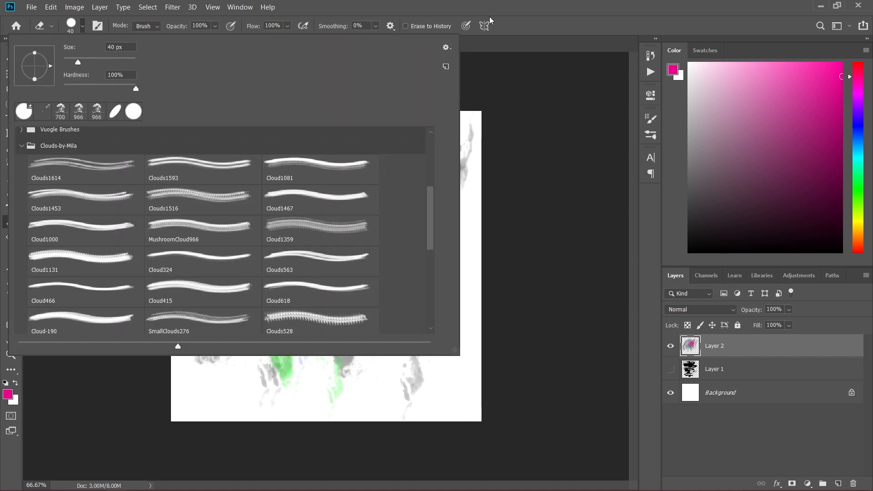
{"action": "left_click", "coordinate": [514, 11]}
{"action": "key", "text": "bracketright"}
{"action": "key", "text": "bracketright"}
{"action": "key", "text": "bracketright"}
{"action": "key", "text": "bracketright"}
{"action": "key", "text": "bracketright"}
{"action": "key", "text": "bracketright"}
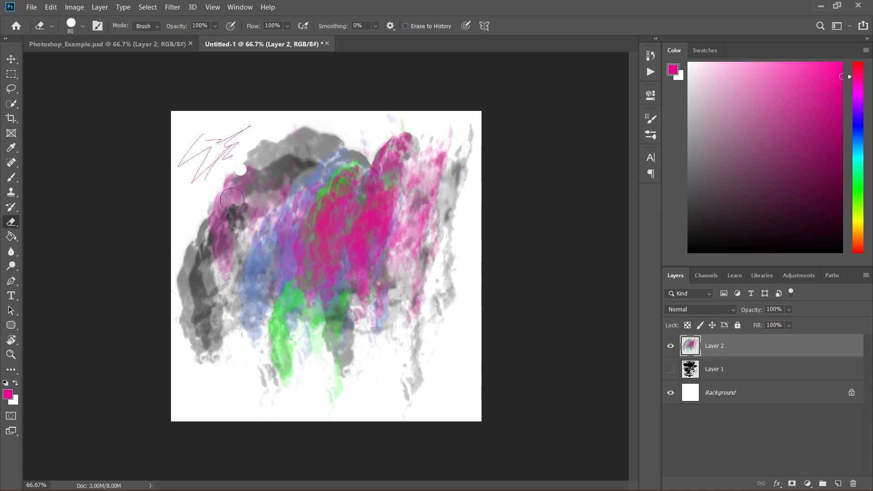
{"action": "mouse_move", "coordinate": [194, 165]}
{"action": "left_mouse_down"}
{"action": "mouse_move", "coordinate": [198, 143]}
{"action": "mouse_move", "coordinate": [305, 168]}
{"action": "mouse_move", "coordinate": [275, 284]}
{"action": "mouse_move", "coordinate": [345, 227]}
{"action": "mouse_move", "coordinate": [283, 213]}
{"action": "left_mouse_up"}
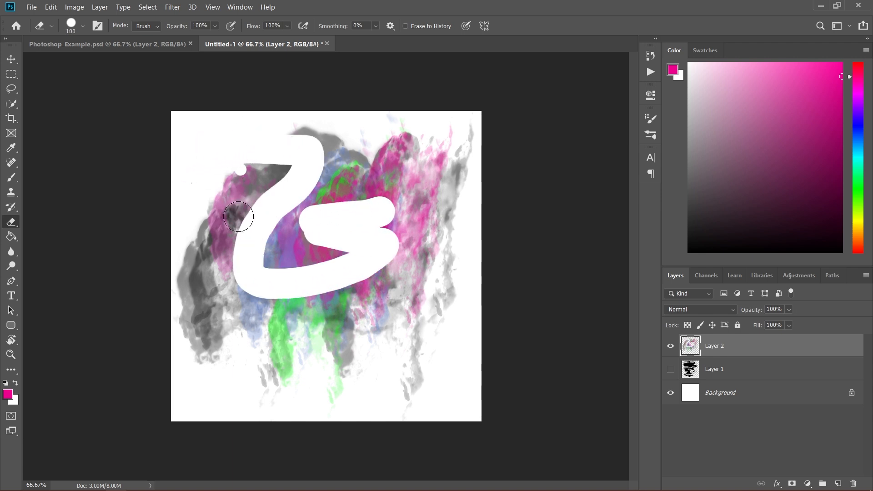
- Choose the Clouds1593 tip for the eraser, reduce it to 900 px and erase cloud texture out of the painting
{"action": "left_click", "coordinate": [83, 26]}
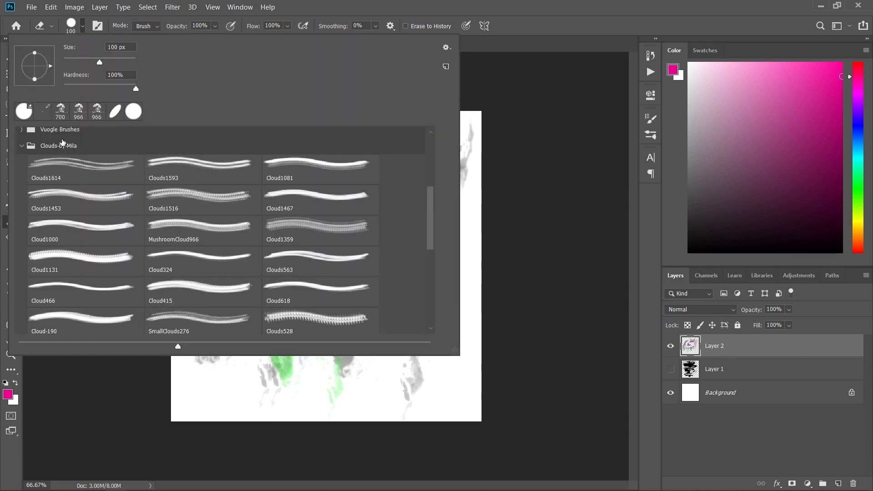
{"action": "double_click", "coordinate": [189, 164]}
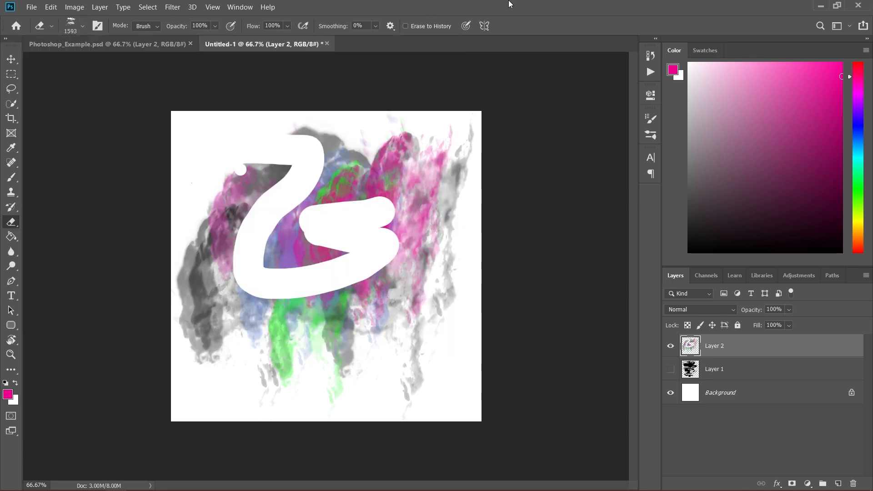
{"action": "key", "text": "bracketleft"}
{"action": "key", "text": "bracketleft"}
{"action": "key", "text": "bracketleft"}
{"action": "key", "text": "bracketleft"}
{"action": "key", "text": "bracketleft"}
{"action": "key", "text": "bracketleft"}
{"action": "key", "text": "bracketleft"}
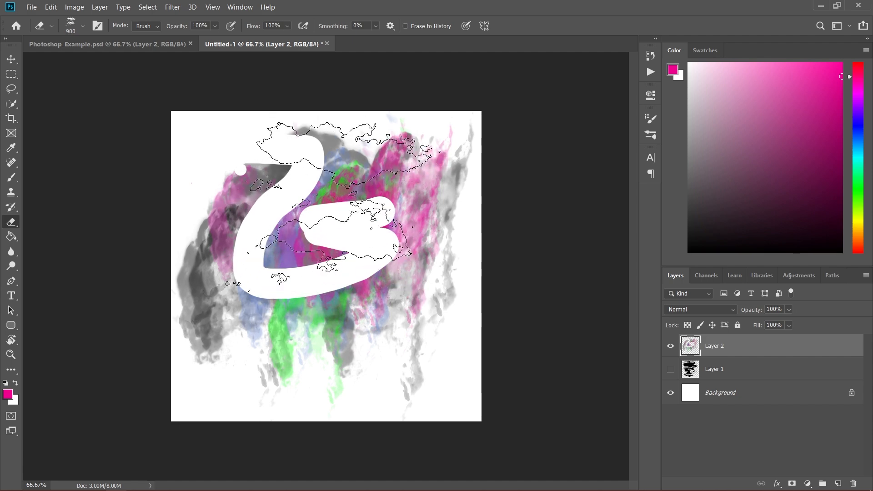
{"action": "mouse_move", "coordinate": [272, 283]}
{"action": "left_mouse_down"}
{"action": "mouse_move", "coordinate": [245, 272]}
{"action": "mouse_move", "coordinate": [274, 290]}
{"action": "mouse_move", "coordinate": [266, 340]}
{"action": "mouse_move", "coordinate": [382, 291]}
{"action": "mouse_move", "coordinate": [388, 281]}
{"action": "mouse_move", "coordinate": [383, 256]}
{"action": "mouse_move", "coordinate": [326, 250]}
{"action": "mouse_move", "coordinate": [142, 84]}
{"action": "left_mouse_up"}
- Set the eraser to the Soft Round tip, reduce it to 300 px and softly erase the outer edges of the clouds
{"action": "left_click", "coordinate": [82, 26]}
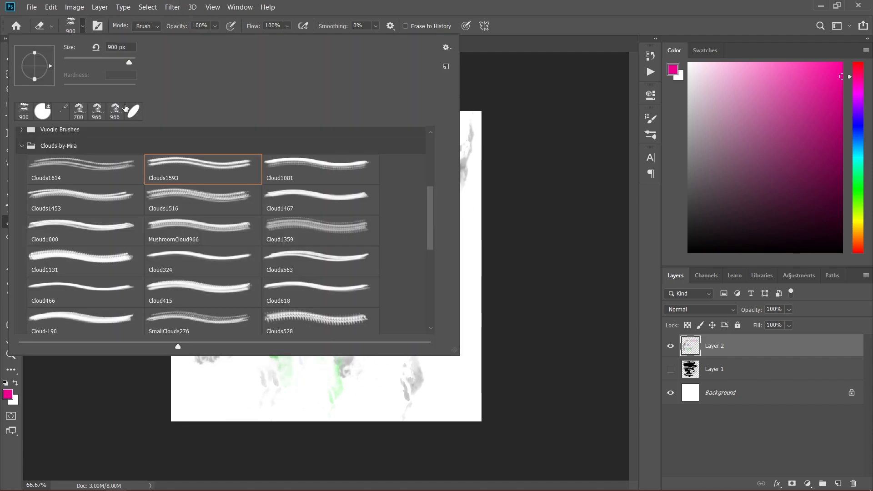
{"action": "scroll", "coordinate": [127, 175], "scroll_direction": "up", "scroll_amount": 5}
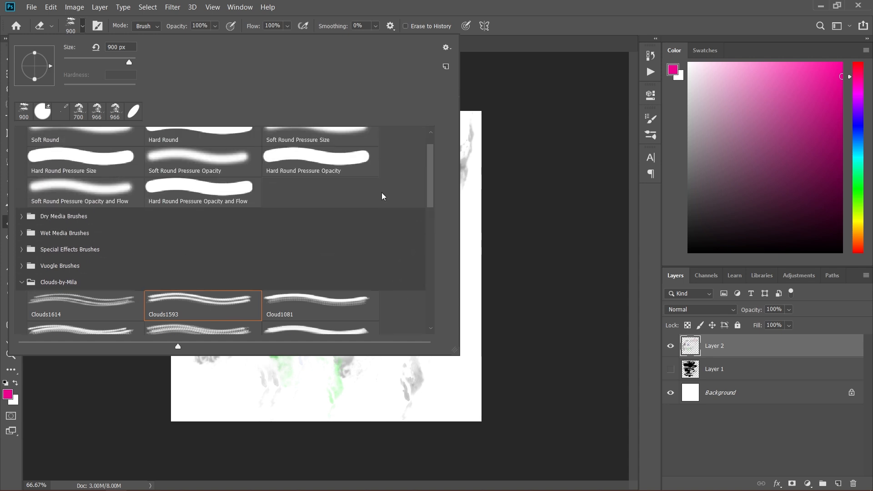
{"action": "left_click", "coordinate": [93, 154]}
{"action": "left_click", "coordinate": [604, 23]}
{"action": "key", "text": "bracketleft"}
{"action": "key", "text": "bracketleft"}
{"action": "key", "text": "bracketleft"}
{"action": "key", "text": "bracketleft"}
{"action": "key", "text": "bracketleft"}
{"action": "key", "text": "bracketleft"}
{"action": "key", "text": "bracketleft"}
{"action": "key", "text": "bracketleft"}
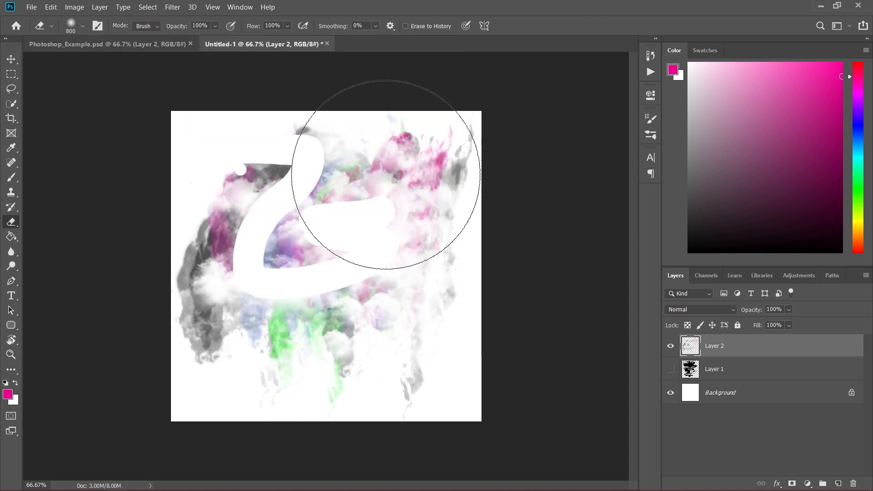
{"action": "mouse_move", "coordinate": [308, 150]}
{"action": "left_mouse_down"}
{"action": "mouse_move", "coordinate": [250, 178]}
{"action": "mouse_move", "coordinate": [195, 314]}
{"action": "mouse_move", "coordinate": [176, 301]}
{"action": "mouse_move", "coordinate": [245, 404]}
{"action": "mouse_move", "coordinate": [288, 414]}
{"action": "mouse_move", "coordinate": [442, 391]}
{"action": "mouse_move", "coordinate": [326, 374]}
{"action": "mouse_move", "coordinate": [474, 255]}
{"action": "mouse_move", "coordinate": [429, 159]}
{"action": "mouse_move", "coordinate": [180, 234]}
{"action": "mouse_move", "coordinate": [168, 335]}
{"action": "mouse_move", "coordinate": [148, 255]}
{"action": "mouse_move", "coordinate": [160, 282]}
{"action": "mouse_move", "coordinate": [164, 205]}
{"action": "mouse_move", "coordinate": [206, 250]}
{"action": "mouse_move", "coordinate": [128, 237]}
{"action": "mouse_move", "coordinate": [236, 206]}
{"action": "mouse_move", "coordinate": [180, 307]}
{"action": "mouse_move", "coordinate": [164, 203]}
{"action": "mouse_move", "coordinate": [173, 335]}
{"action": "mouse_move", "coordinate": [249, 385]}
{"action": "mouse_move", "coordinate": [261, 367]}
{"action": "mouse_move", "coordinate": [277, 370]}
{"action": "mouse_move", "coordinate": [39, 214]}
{"action": "left_mouse_up"}
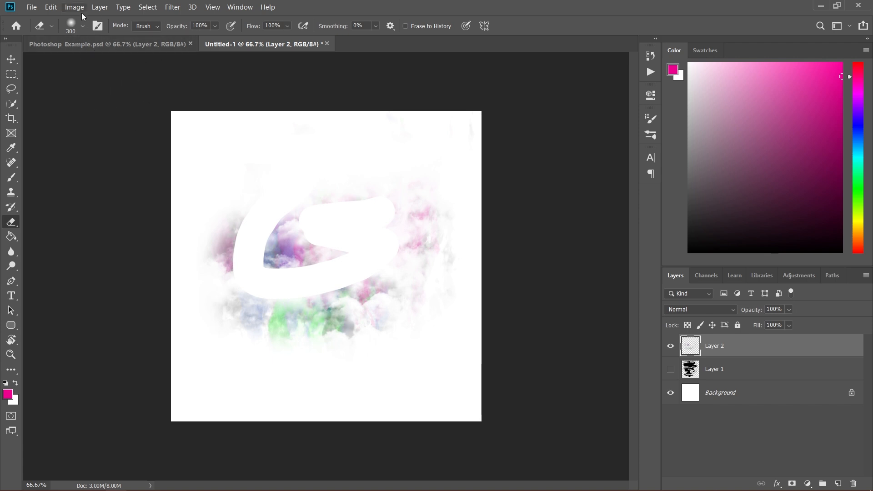
- Switch to the Brush tool and paint pink texture over the left and centre of the clouds with the 700 px cloud brush
{"action": "key", "text": "b"}
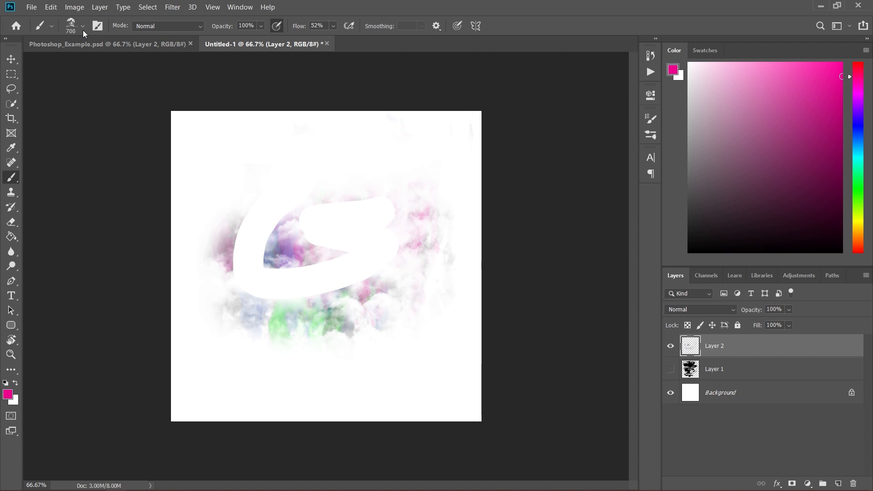
{"action": "mouse_move", "coordinate": [238, 191]}
{"action": "left_mouse_down"}
{"action": "mouse_move", "coordinate": [304, 267]}
{"action": "mouse_move", "coordinate": [347, 240]}
{"action": "mouse_move", "coordinate": [258, 214]}
{"action": "mouse_move", "coordinate": [284, 189]}
{"action": "mouse_move", "coordinate": [226, 201]}
{"action": "mouse_move", "coordinate": [281, 239]}
{"action": "mouse_move", "coordinate": [362, 236]}
{"action": "mouse_move", "coordinate": [355, 266]}
{"action": "left_mouse_up"}
{"action": "key", "text": "e"}
{"action": "key", "text": "b"}
{"action": "mouse_move", "coordinate": [273, 273]}
{"action": "left_mouse_down"}
{"action": "mouse_move", "coordinate": [254, 180]}
{"action": "mouse_move", "coordinate": [312, 214]}
{"action": "mouse_move", "coordinate": [346, 214]}
{"action": "left_mouse_up"}
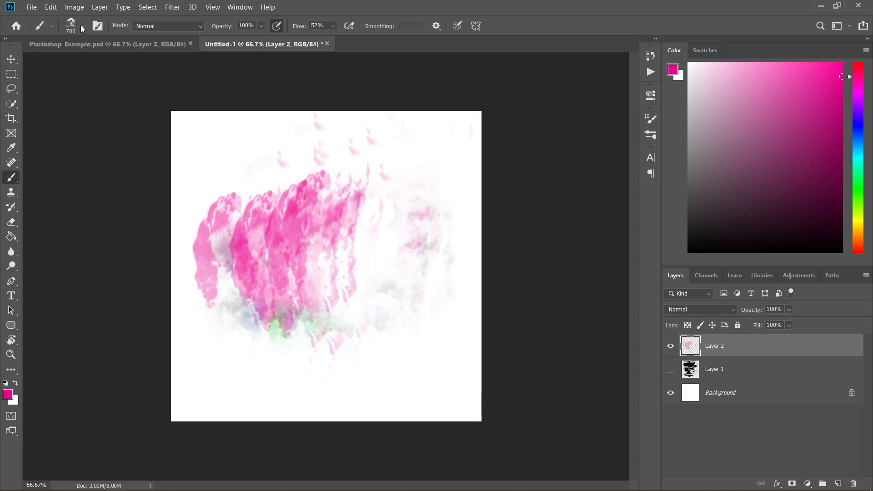
- Compare the brush tips and sizes stored separately for the Eraser and Brush tools
{"action": "key", "text": "e"}
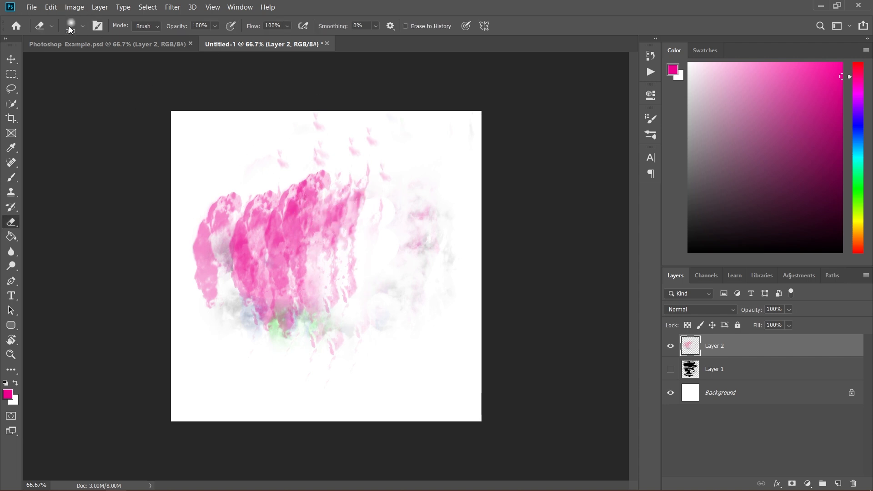
{"action": "left_click", "coordinate": [83, 27]}
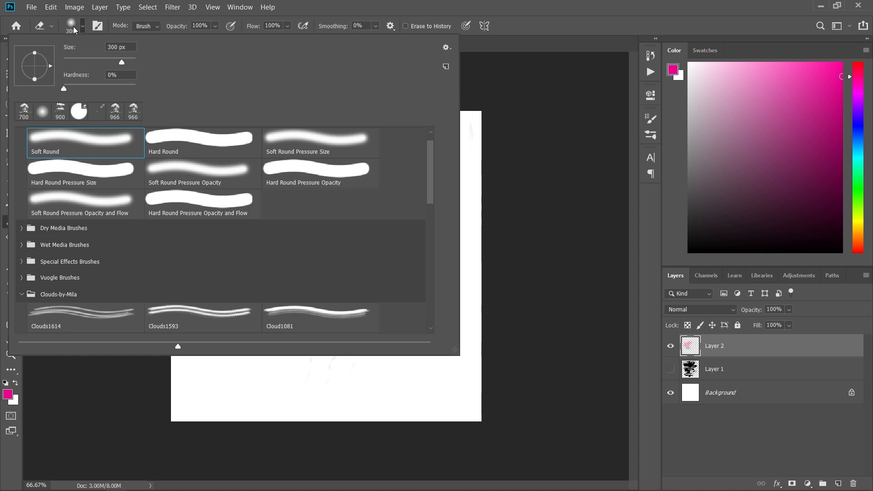
{"action": "key", "text": "Escape"}
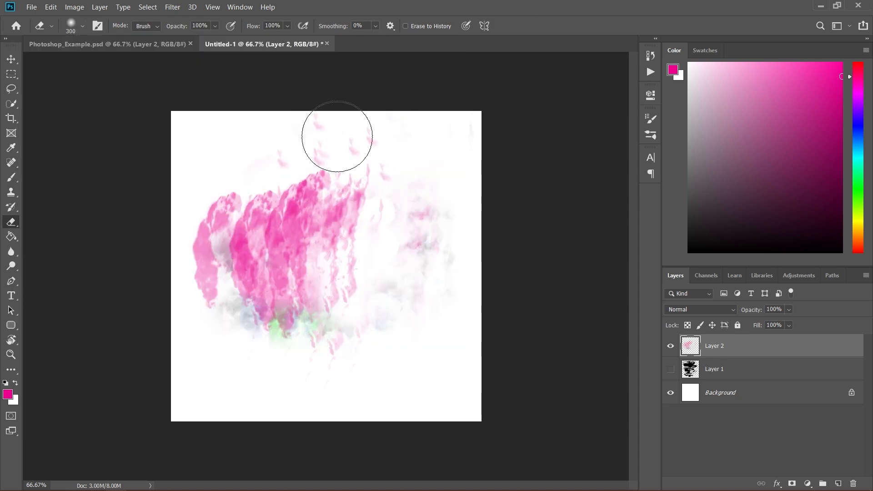
{"action": "key", "text": "b"}
{"action": "left_click", "coordinate": [86, 27]}
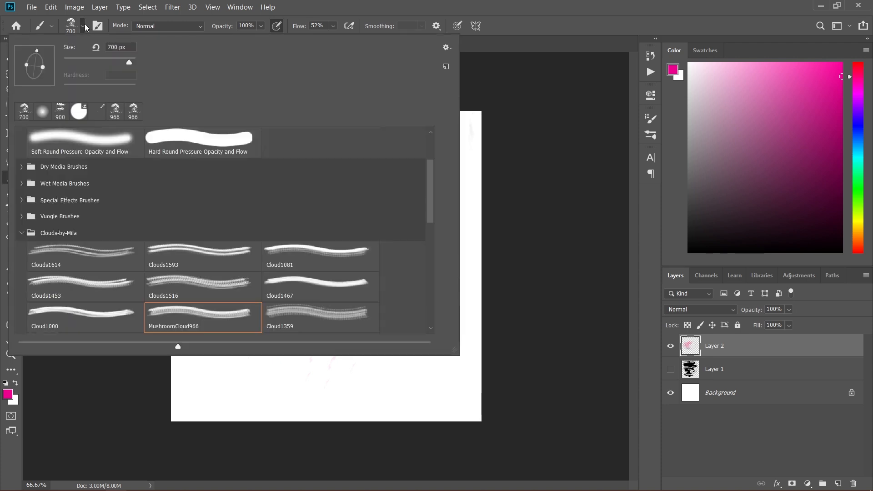
{"action": "key", "text": "Escape"}
{"action": "key", "text": "e"}
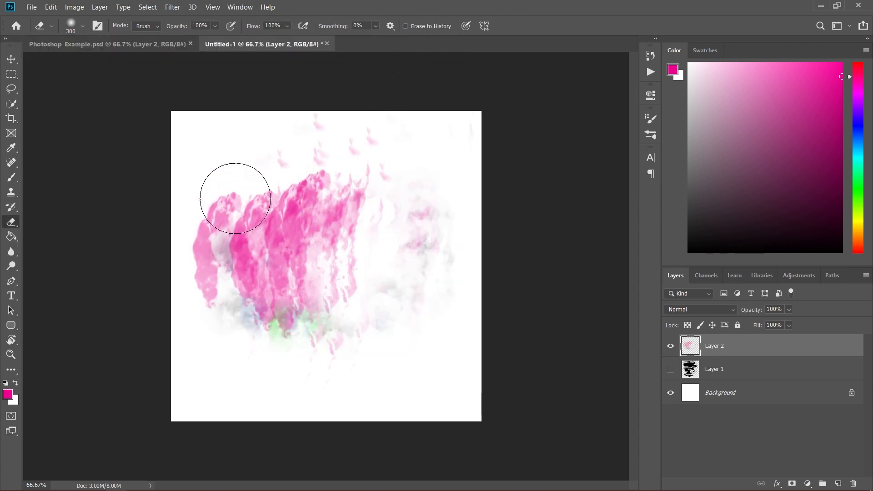
{"action": "key", "text": "b"}
{"action": "key", "text": "e"}
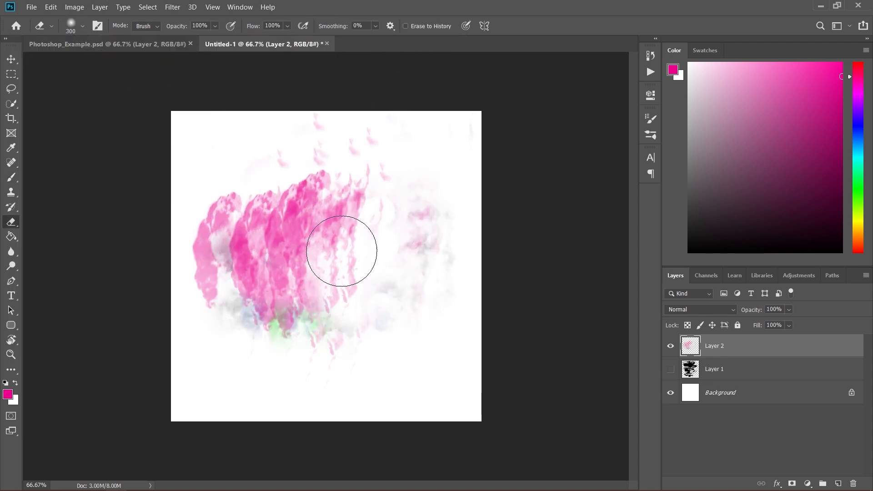
- Erase the remaining clouds with the 300 px soft eraser and repaint the area in pink with the 700 px cloud brush
{"action": "mouse_move", "coordinate": [244, 200]}
{"action": "left_mouse_down"}
{"action": "mouse_move", "coordinate": [223, 225]}
{"action": "mouse_move", "coordinate": [224, 245]}
{"action": "mouse_move", "coordinate": [263, 183]}
{"action": "mouse_move", "coordinate": [338, 130]}
{"action": "mouse_move", "coordinate": [322, 138]}
{"action": "mouse_move", "coordinate": [216, 304]}
{"action": "mouse_move", "coordinate": [434, 187]}
{"action": "mouse_move", "coordinate": [363, 351]}
{"action": "mouse_move", "coordinate": [351, 209]}
{"action": "mouse_move", "coordinate": [311, 290]}
{"action": "left_mouse_up"}
{"action": "key", "text": "b"}
{"action": "mouse_move", "coordinate": [293, 253]}
{"action": "left_mouse_down"}
{"action": "mouse_move", "coordinate": [298, 298]}
{"action": "mouse_move", "coordinate": [252, 200]}
{"action": "mouse_move", "coordinate": [203, 223]}
{"action": "left_mouse_up"}
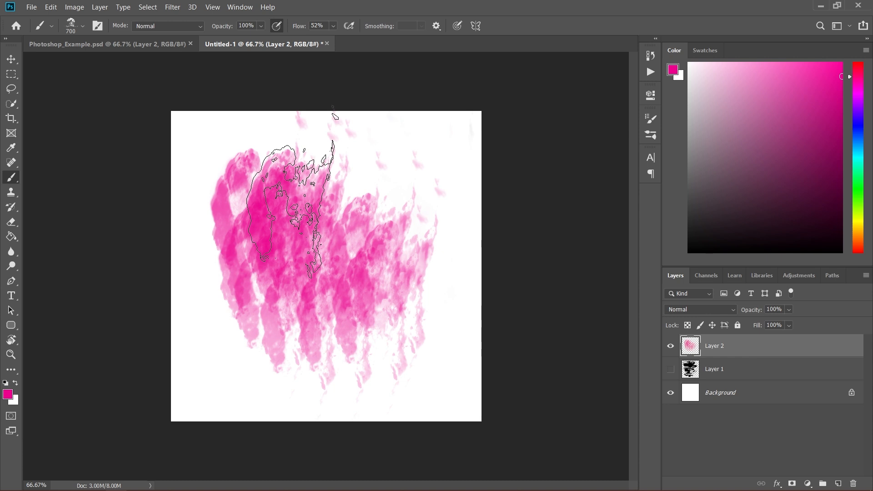
- Reset the foreground and background colours to the default black and white
{"action": "key", "text": "d"}
{"action": "key", "text": "z"}
{"action": "left_click_drag", "start_coordinate": [385, 270], "coordinate": [377, 271]}
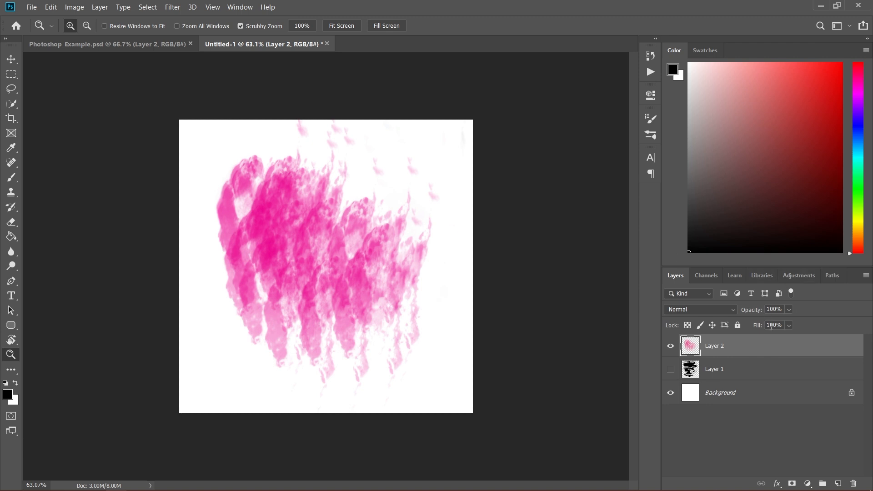
- Delete Layer 2 and Layer 1 and add a new empty layer above the Background
{"action": "left_click", "coordinate": [853, 483]}
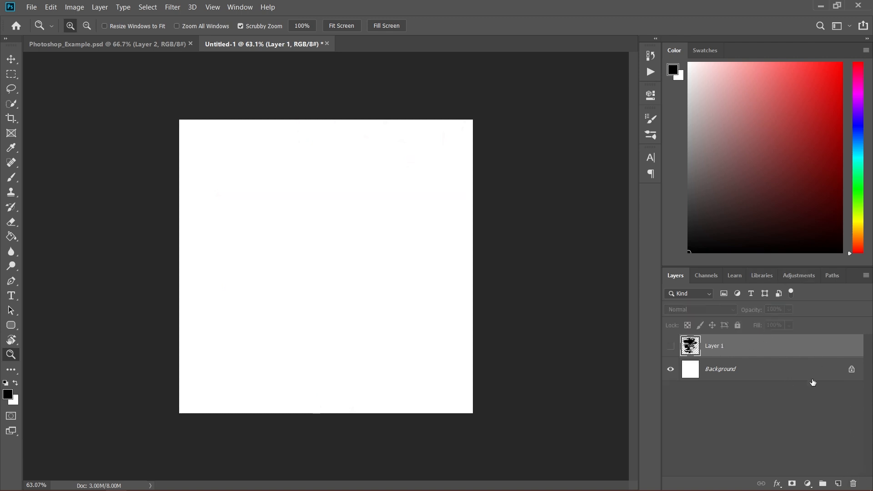
{"action": "left_click", "coordinate": [853, 483]}
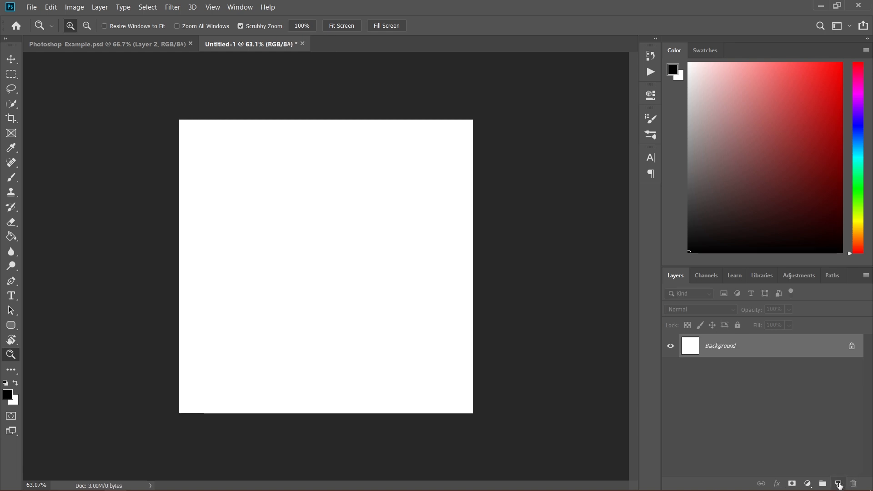
{"action": "left_click", "coordinate": [839, 484]}
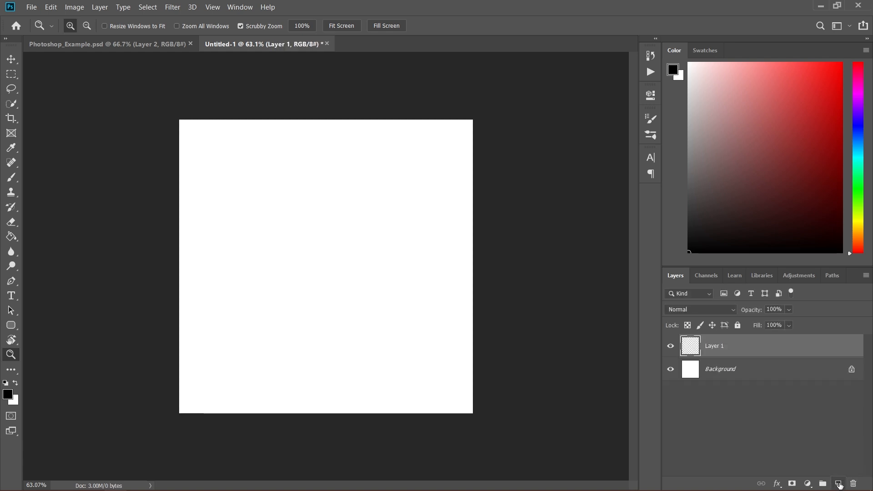
- Make a wide rectangular marquee selection across the upper canvas and fill it with black cloud texture using the 700 px cloud brush
{"action": "left_click", "coordinate": [10, 76]}
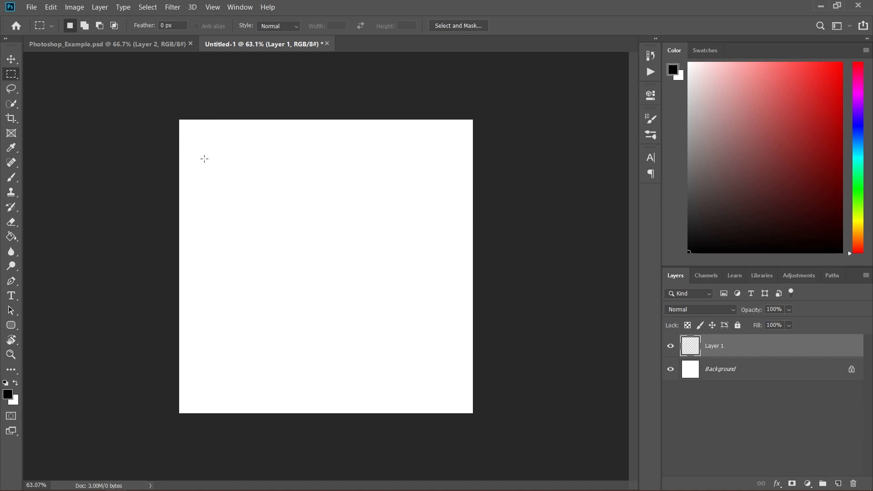
{"action": "left_click_drag", "start_coordinate": [208, 159], "coordinate": [419, 217]}
{"action": "key", "text": "b"}
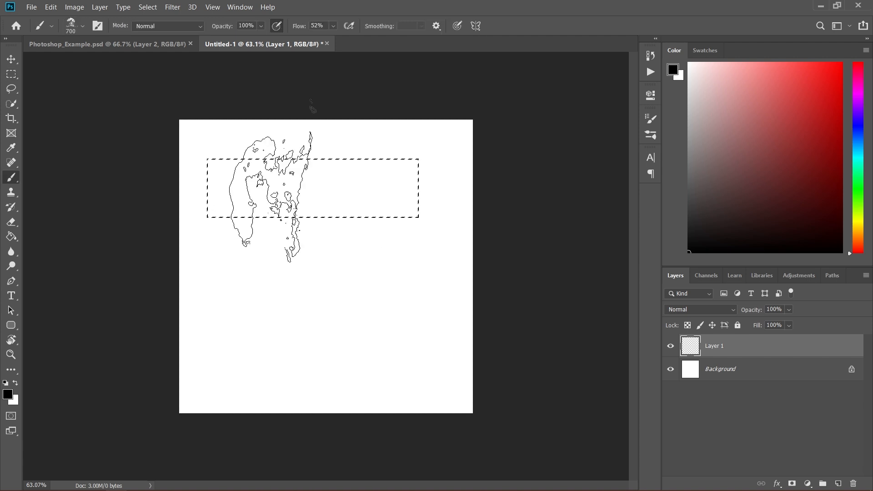
{"action": "mouse_move", "coordinate": [214, 191]}
{"action": "left_mouse_down"}
{"action": "mouse_move", "coordinate": [384, 202]}
{"action": "mouse_move", "coordinate": [417, 188]}
{"action": "mouse_move", "coordinate": [454, 153]}
{"action": "left_mouse_up"}
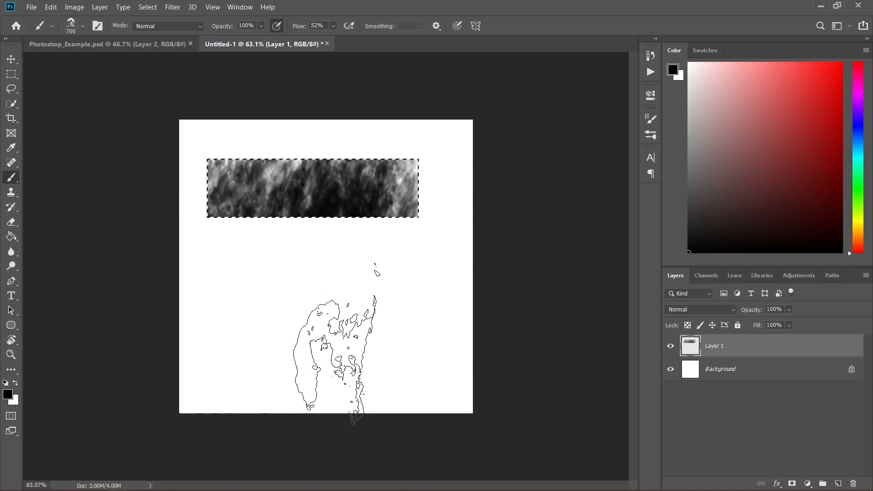
{"action": "right_click", "coordinate": [513, 277]}
{"action": "left_click", "coordinate": [522, 17]}
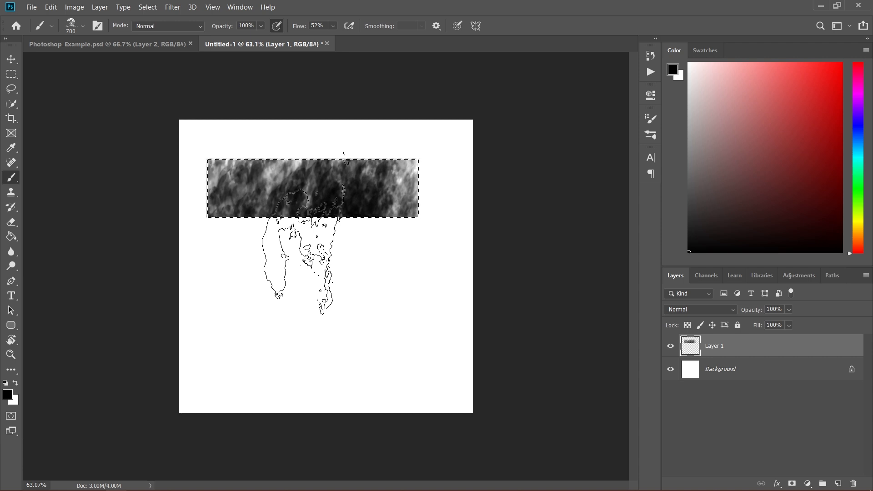
- Clear the rectangular selection and paint black cloud strokes below and around the filled band
{"action": "left_click", "coordinate": [148, 7]}
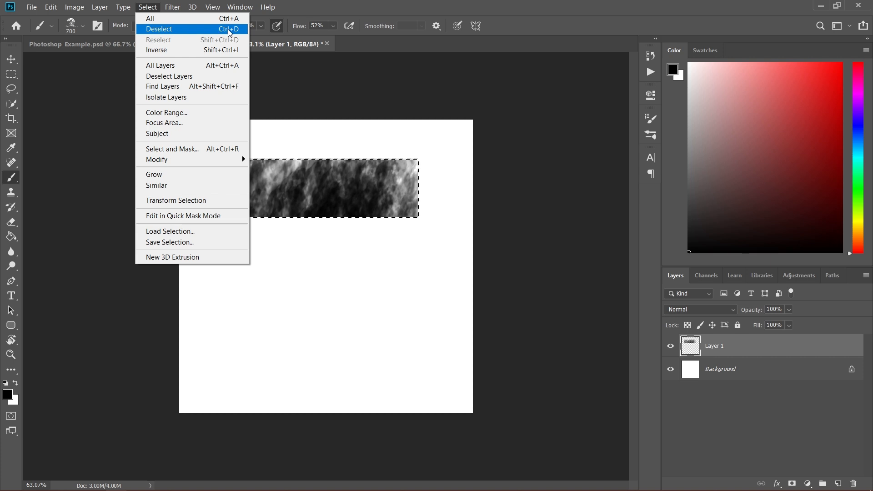
{"action": "left_click", "coordinate": [307, 10]}
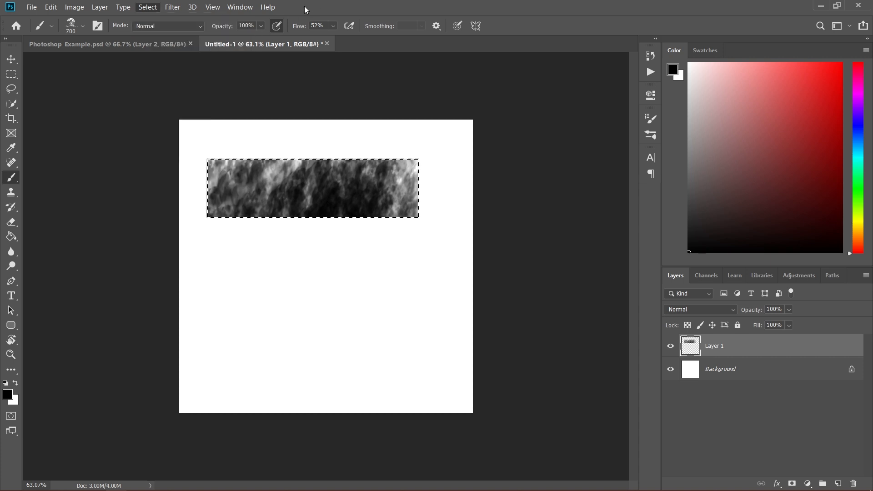
{"action": "left_click", "coordinate": [148, 7]}
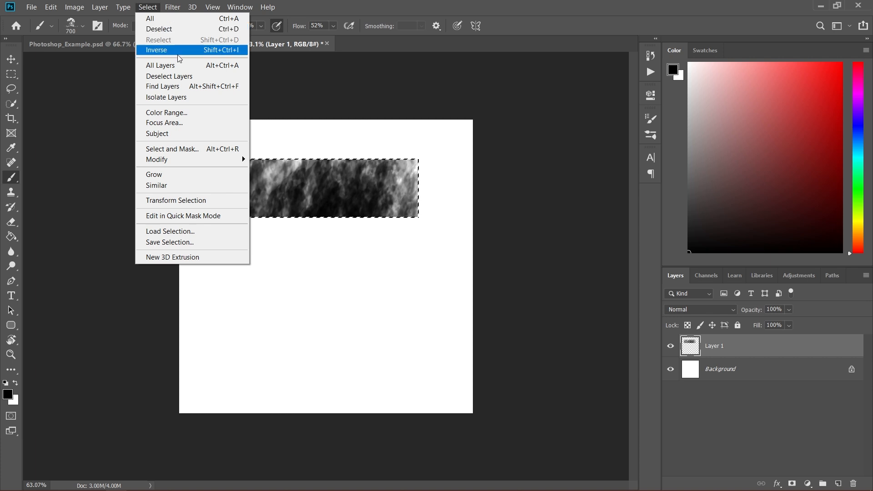
{"action": "left_click", "coordinate": [168, 30]}
{"action": "mouse_move", "coordinate": [266, 268]}
{"action": "left_mouse_down"}
{"action": "mouse_move", "coordinate": [356, 226]}
{"action": "mouse_move", "coordinate": [356, 299]}
{"action": "mouse_move", "coordinate": [246, 195]}
{"action": "mouse_move", "coordinate": [258, 176]}
{"action": "left_mouse_up"}
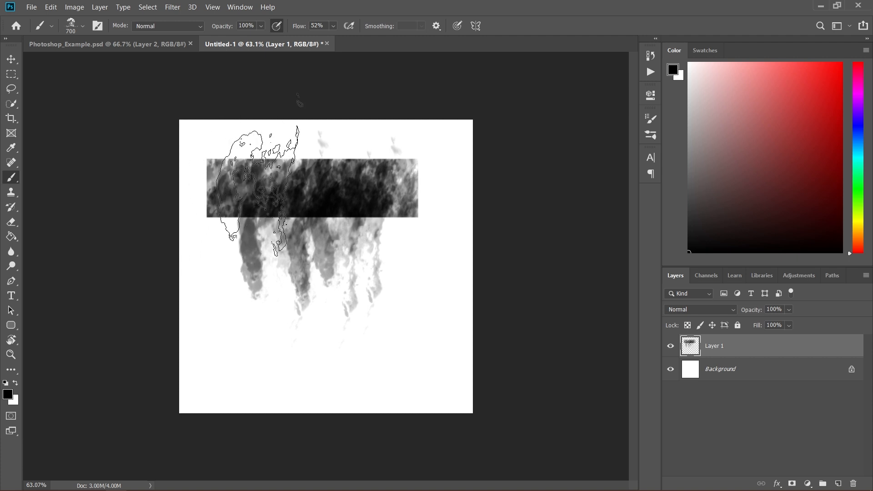
- Make a wide elliptical marquee selection across the lower canvas and paint black clouds inside it with the 700 px brush
{"action": "left_click", "coordinate": [13, 80]}
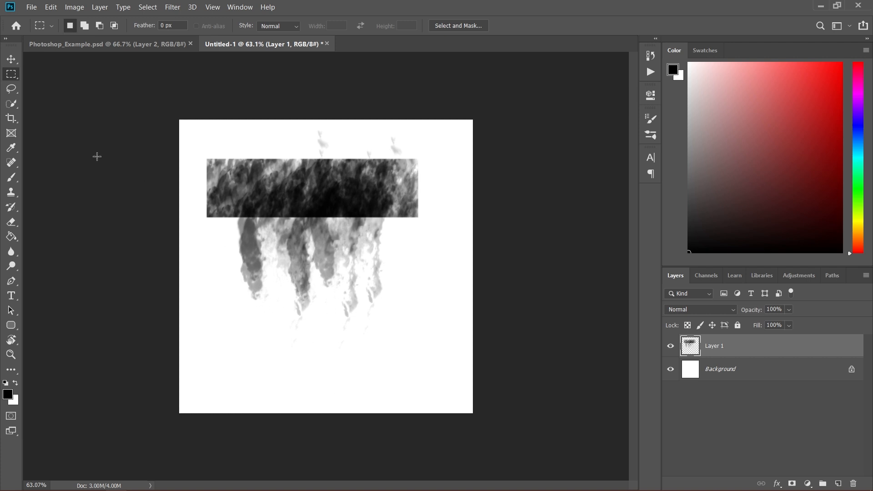
{"action": "right_click", "coordinate": [15, 80]}
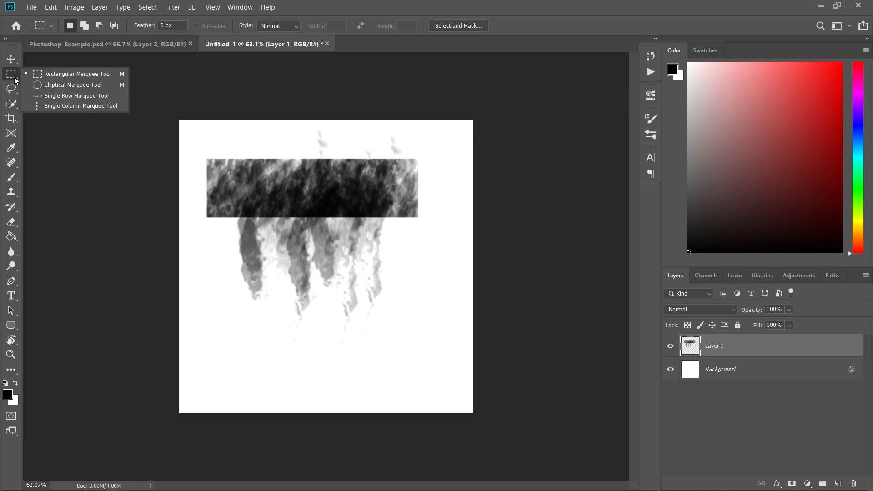
{"action": "left_click", "coordinate": [68, 87]}
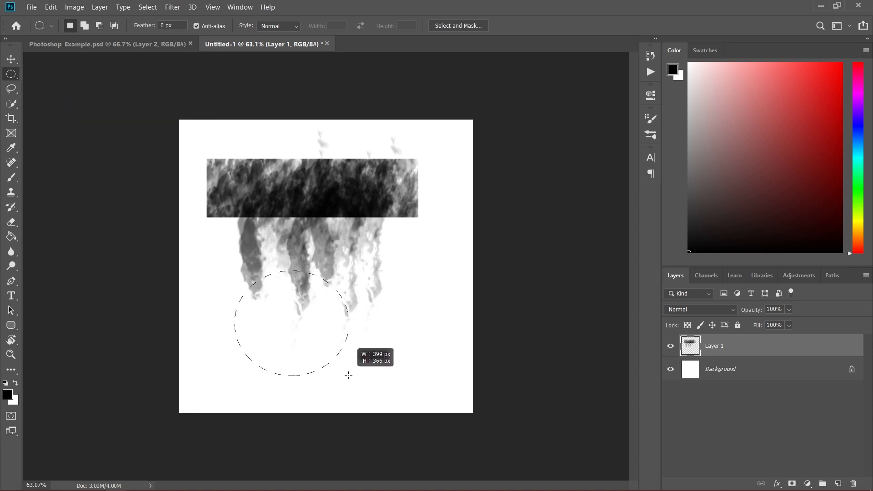
{"action": "left_click_drag", "start_coordinate": [362, 378], "coordinate": [396, 392]}
{"action": "key", "text": "b"}
{"action": "mouse_move", "coordinate": [323, 299]}
{"action": "left_mouse_down"}
{"action": "mouse_move", "coordinate": [355, 281]}
{"action": "mouse_move", "coordinate": [337, 275]}
{"action": "mouse_move", "coordinate": [448, 227]}
{"action": "left_mouse_up"}
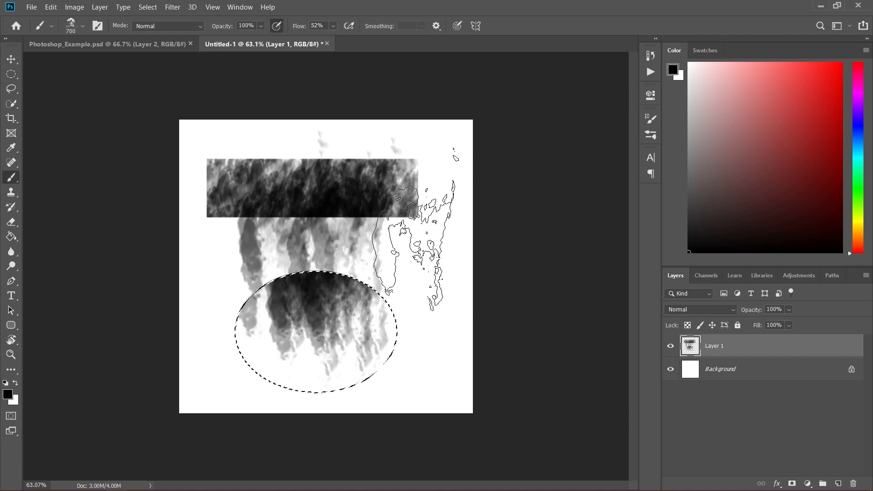
- Invert the elliptical selection, cover everything outside the ellipse with black clouds, and deselect
{"action": "left_click", "coordinate": [147, 7]}
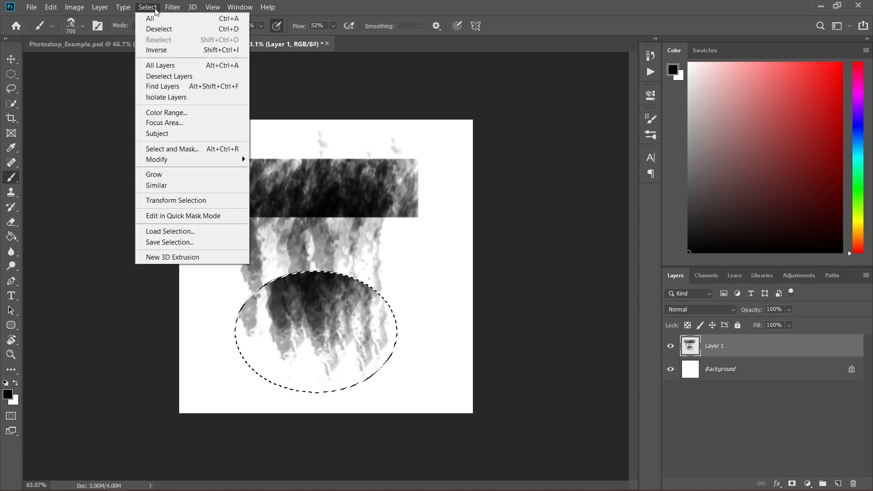
{"action": "left_click", "coordinate": [186, 50]}
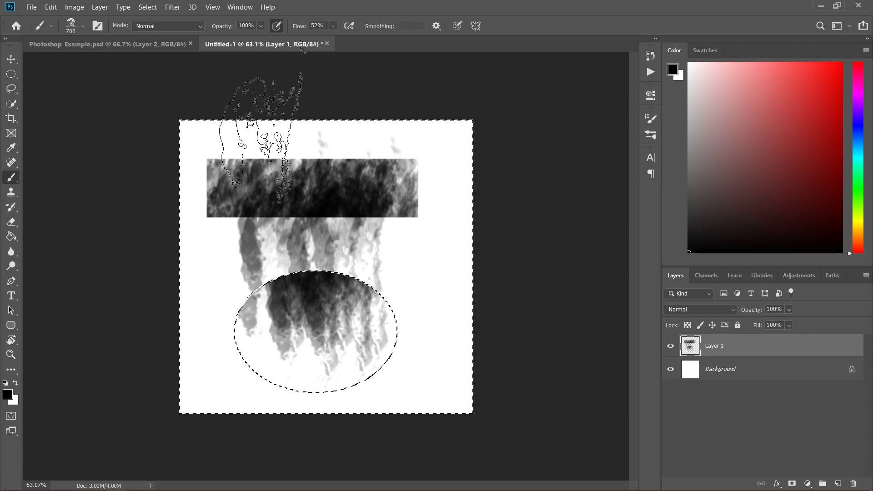
{"action": "mouse_move", "coordinate": [312, 335]}
{"action": "left_mouse_down"}
{"action": "mouse_move", "coordinate": [269, 303]}
{"action": "mouse_move", "coordinate": [316, 302]}
{"action": "mouse_move", "coordinate": [377, 334]}
{"action": "left_mouse_up"}
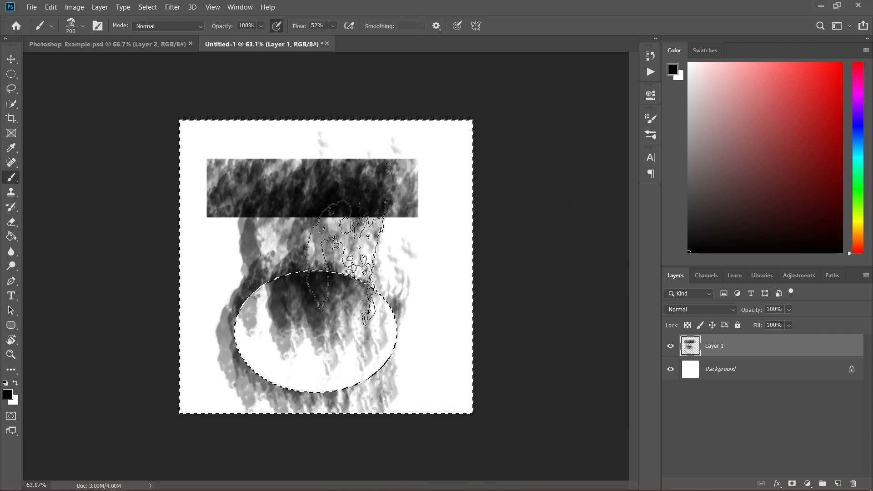
{"action": "key", "text": "ctrl+z"}
{"action": "mouse_move", "coordinate": [291, 177]}
{"action": "left_mouse_down"}
{"action": "mouse_move", "coordinate": [314, 175]}
{"action": "mouse_move", "coordinate": [289, 166]}
{"action": "mouse_move", "coordinate": [146, 321]}
{"action": "mouse_move", "coordinate": [485, 272]}
{"action": "mouse_move", "coordinate": [481, 217]}
{"action": "mouse_move", "coordinate": [341, 227]}
{"action": "mouse_move", "coordinate": [469, 319]}
{"action": "mouse_move", "coordinate": [320, 136]}
{"action": "mouse_move", "coordinate": [165, 335]}
{"action": "mouse_move", "coordinate": [394, 282]}
{"action": "mouse_move", "coordinate": [335, 415]}
{"action": "mouse_move", "coordinate": [211, 154]}
{"action": "mouse_move", "coordinate": [485, 114]}
{"action": "left_mouse_up"}
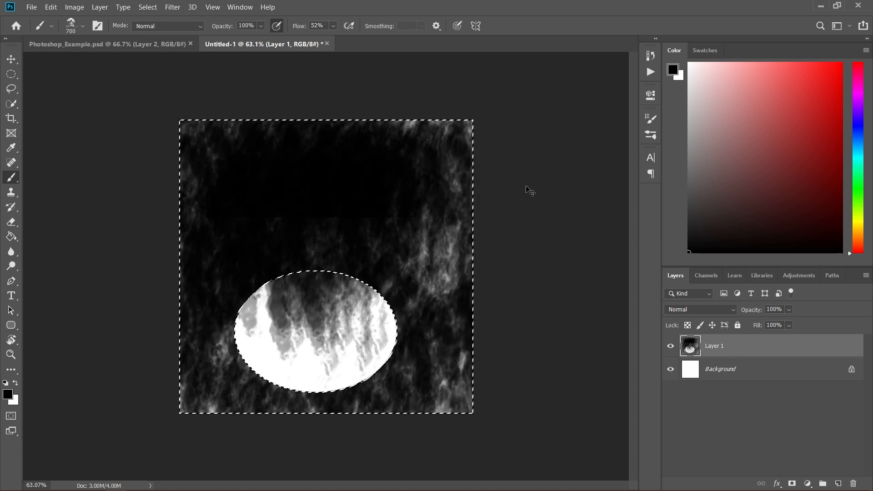
{"action": "key", "text": "ctrl+d"}
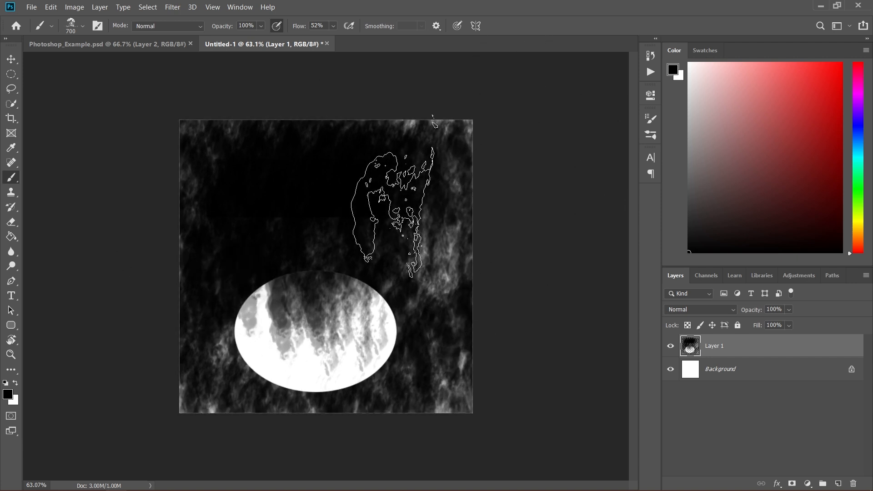
- Switch to the Rectangular Marquee tool and replace the painted Layer 1 with a new empty layer above the Background
{"action": "left_click_drag", "start_coordinate": [10, 76], "coordinate": [11, 75]}
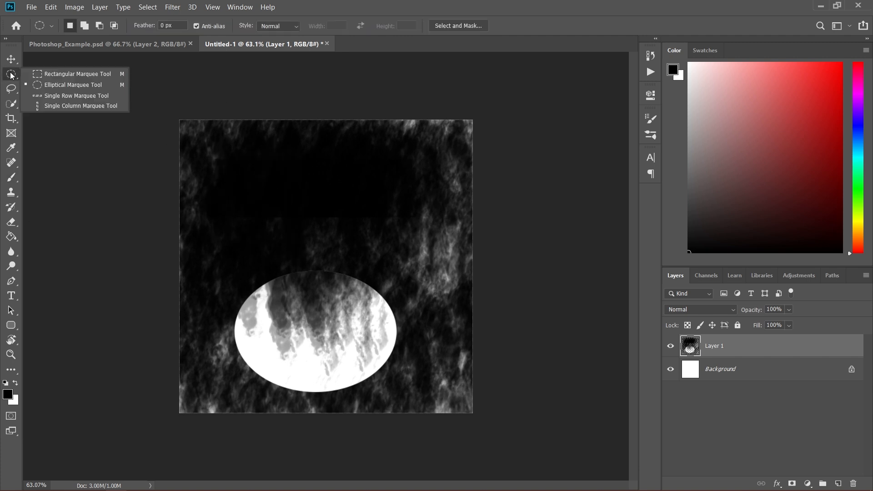
{"action": "left_click", "coordinate": [45, 73]}
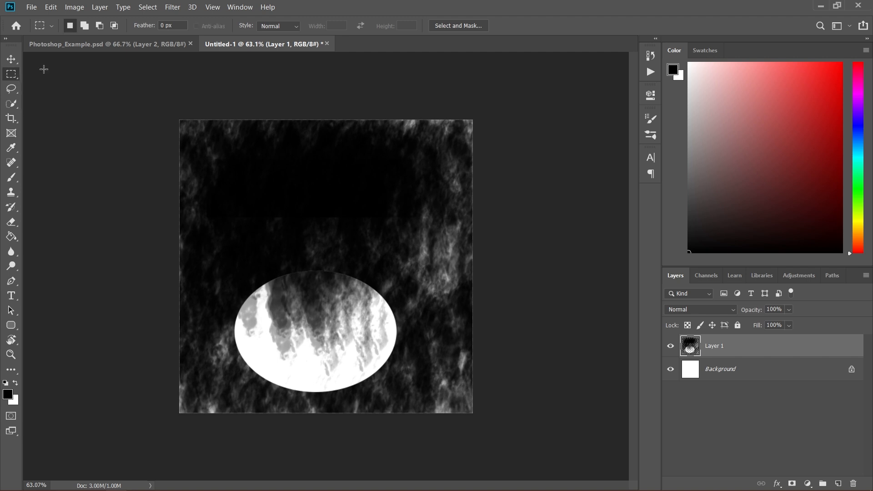
{"action": "left_click", "coordinate": [853, 483]}
{"action": "left_click", "coordinate": [838, 483]}
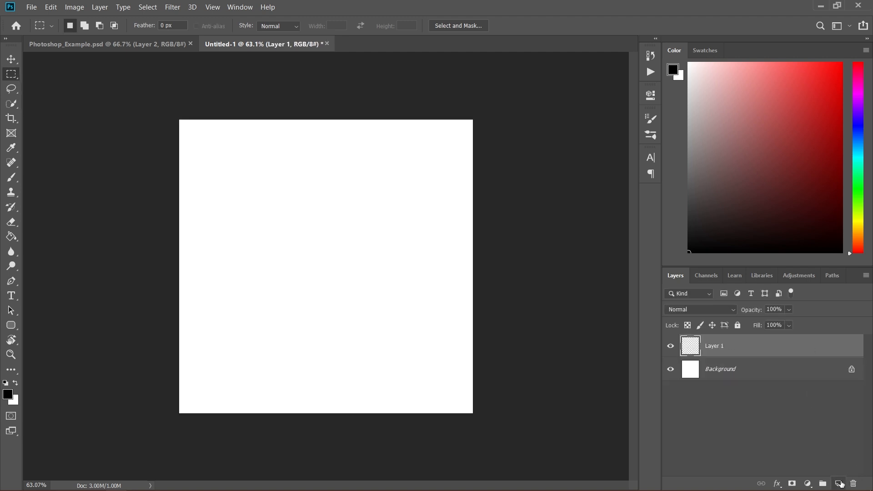
- Make a wide rectangular selection across the upper canvas and fill it with black using the Paint Bucket
{"action": "left_click_drag", "start_coordinate": [348, 207], "coordinate": [405, 228]}
{"action": "left_click", "coordinate": [11, 238]}
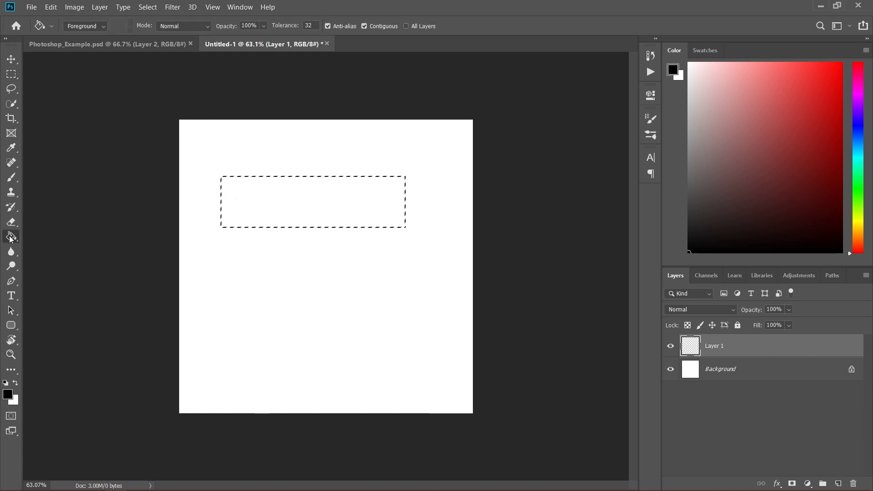
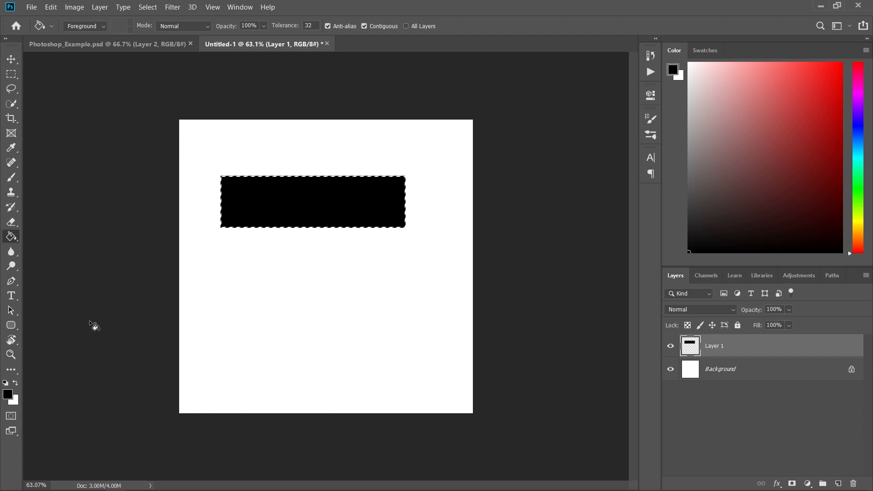
- Swap the colours to fill the rectangle with white, and briefly hide the Background to check the fill
{"action": "left_click", "coordinate": [17, 384]}
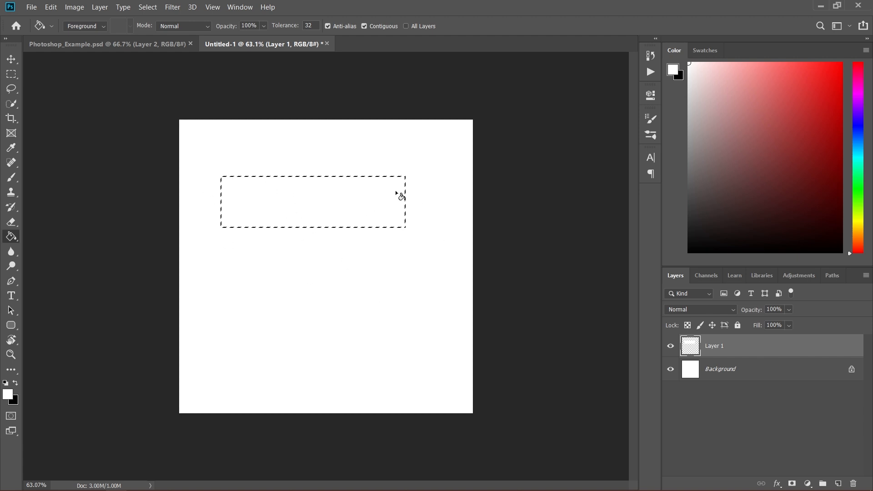
{"action": "left_click", "coordinate": [671, 370]}
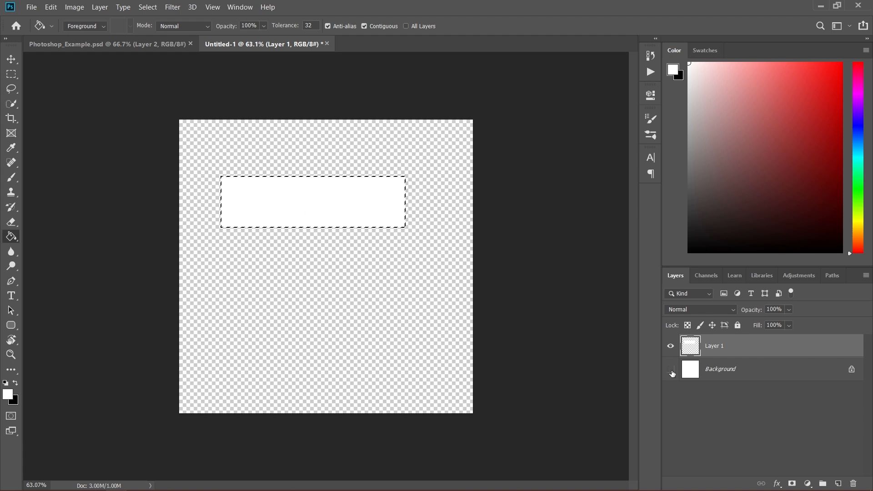
{"action": "left_click", "coordinate": [672, 371]}
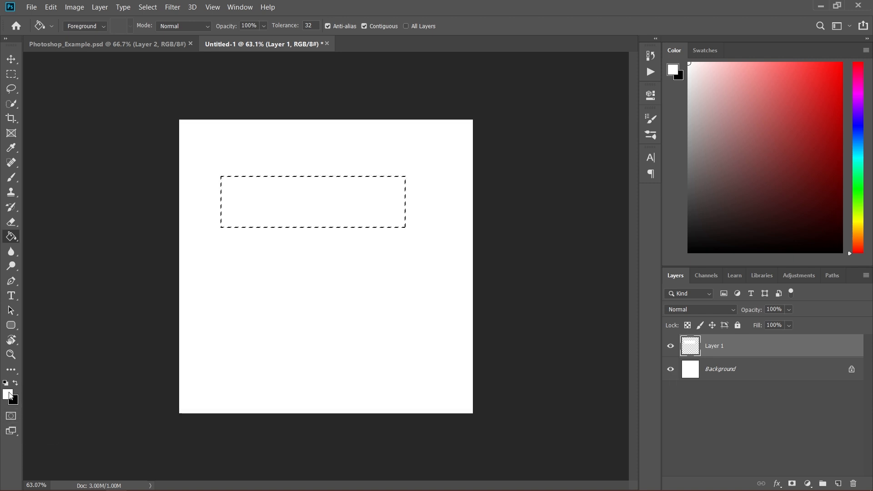
- Set a muted red as the background colour and a medium green as the foreground colour
{"action": "left_click", "coordinate": [804, 71]}
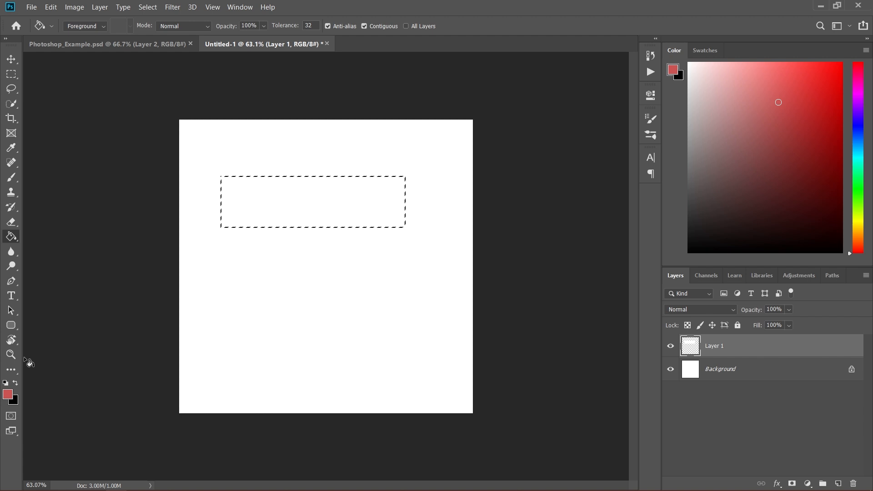
{"action": "key", "text": "x"}
{"action": "left_click", "coordinate": [861, 165]}
{"action": "left_click", "coordinate": [862, 179]}
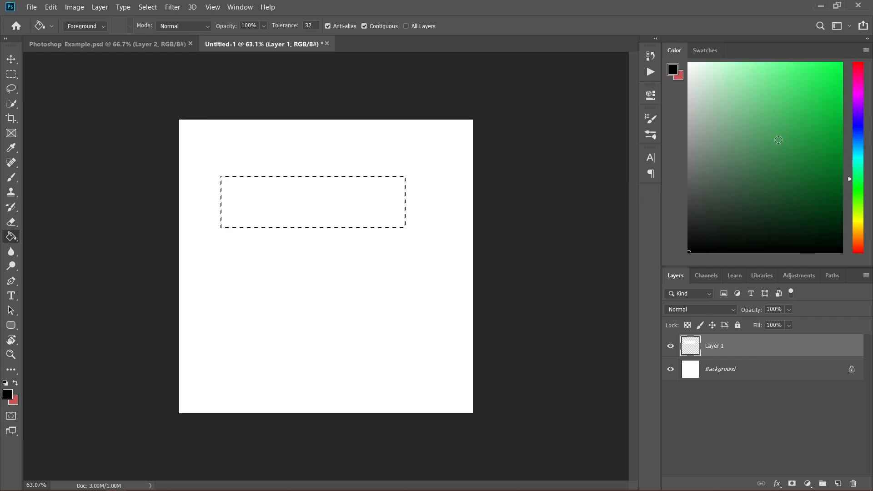
{"action": "left_click", "coordinate": [777, 96]}
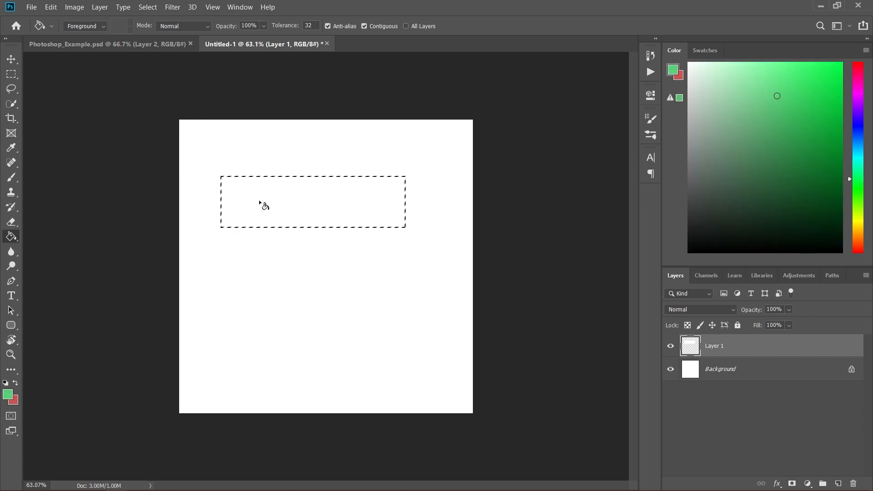
- Swap the foreground and background colours repeatedly, ending with red in the foreground and green in the background
{"action": "left_click", "coordinate": [16, 384]}
{"action": "left_click", "coordinate": [18, 386]}
{"action": "left_click", "coordinate": [18, 385]}
{"action": "left_click", "coordinate": [18, 385]}
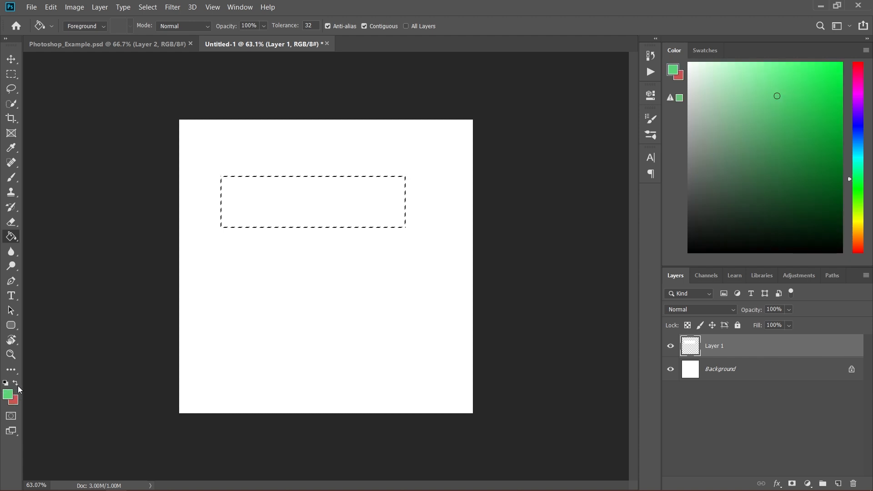
{"action": "left_click", "coordinate": [17, 386]}
{"action": "left_click", "coordinate": [18, 386]}
{"action": "left_click", "coordinate": [18, 386]}
{"action": "left_click", "coordinate": [18, 386]}
{"action": "left_click", "coordinate": [17, 386]}
{"action": "left_click", "coordinate": [18, 385]}
{"action": "key", "text": "x"}
{"action": "key", "text": "x"}
{"action": "key", "text": "x"}
{"action": "key", "text": "x"}
{"action": "key", "text": "x"}
{"action": "key", "text": "x"}
{"action": "key", "text": "x"}
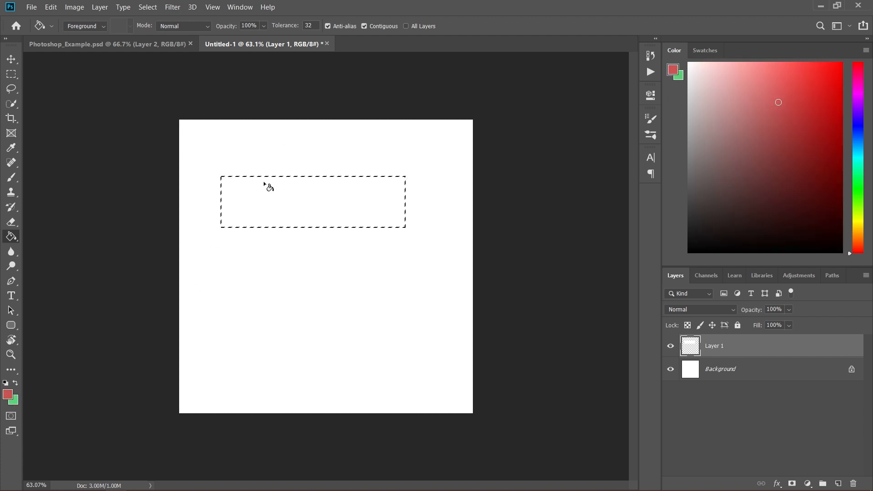
- Fill the selected rectangle alternately with red and green, swapping the colours between fills and finishing with green
{"action": "left_click", "coordinate": [275, 186]}
{"action": "key", "text": "x"}
{"action": "left_click", "coordinate": [279, 187]}
{"action": "key", "text": "x"}
{"action": "left_click", "coordinate": [314, 187]}
{"action": "key", "text": "x"}
{"action": "left_click", "coordinate": [357, 190]}
{"action": "key", "text": "x"}
{"action": "left_click", "coordinate": [370, 193]}
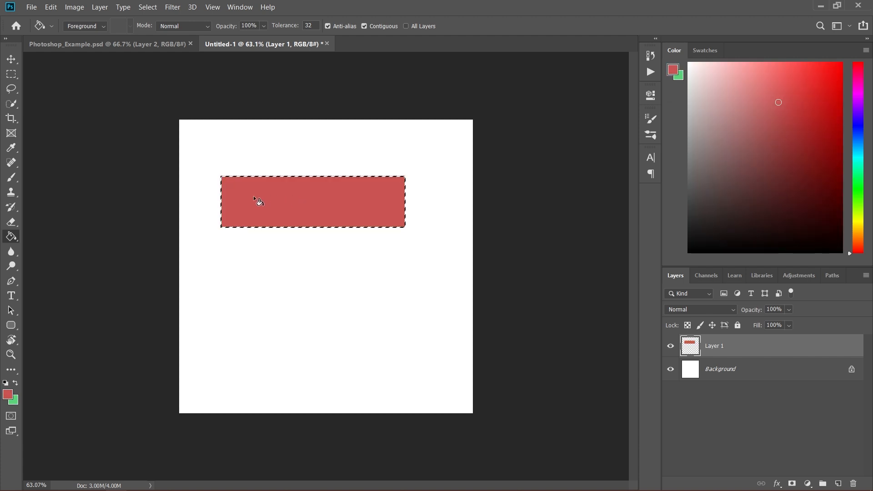
{"action": "key", "text": "x"}
{"action": "left_click", "coordinate": [279, 200]}
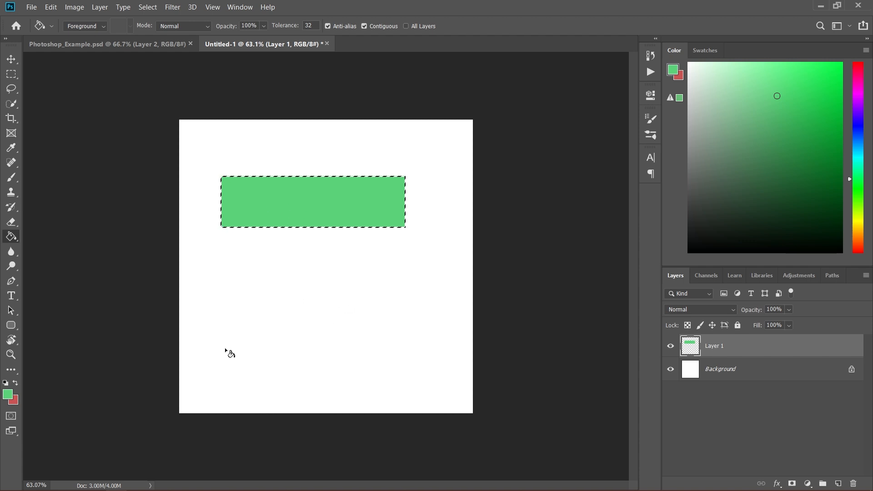
- Fill the selected rectangle with the red background colour, keeping green in the foreground, and deselect it
{"action": "key", "text": "x"}
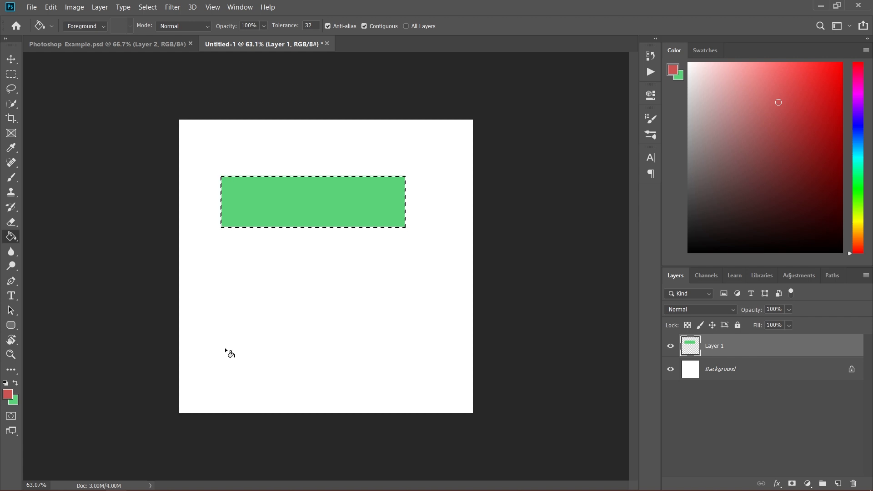
{"action": "key", "text": "x"}
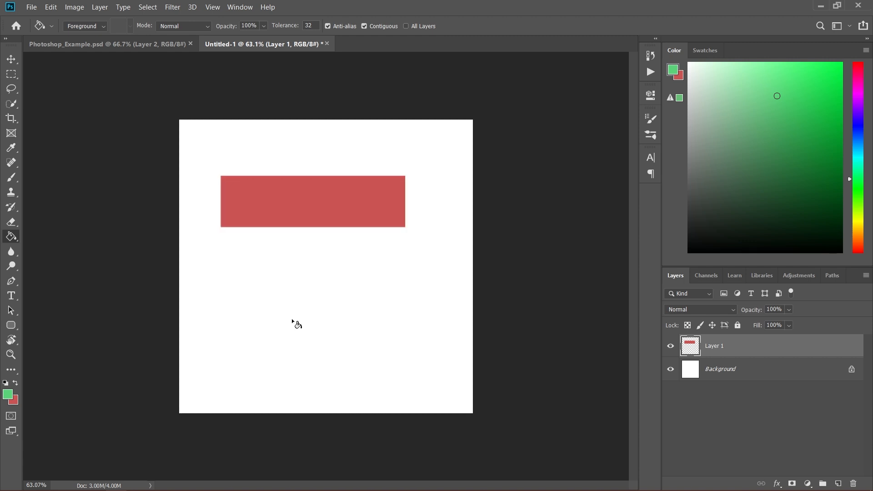
{"action": "left_click", "coordinate": [148, 7]}
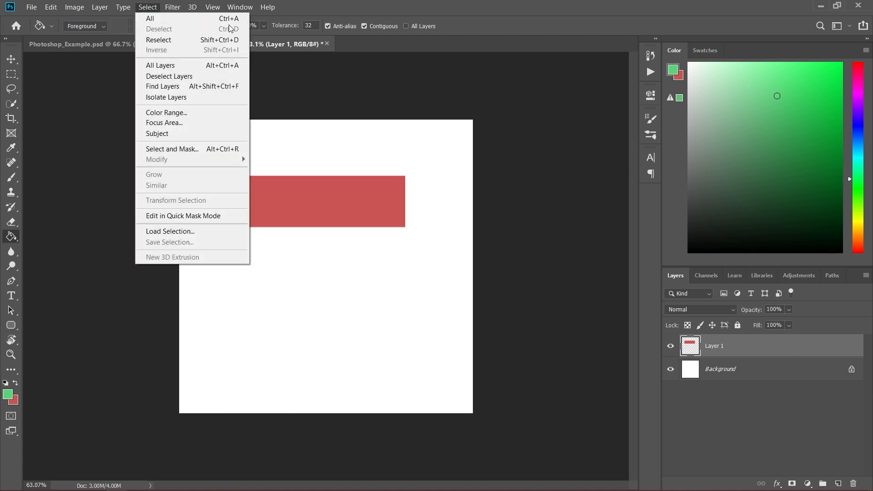
{"action": "left_click", "coordinate": [343, 11]}
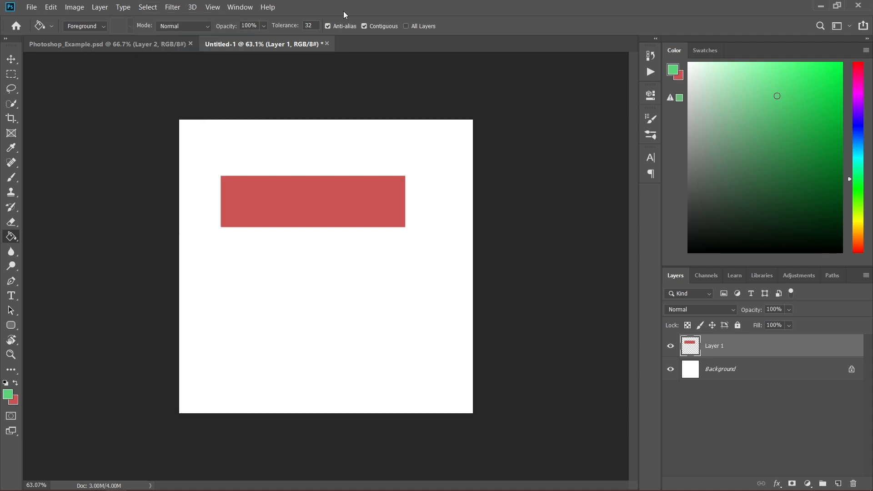
- Fill the whole layer with the red background colour, swap the colours, and refill the layer with green
{"action": "key", "text": "ctrl+BackSpace"}
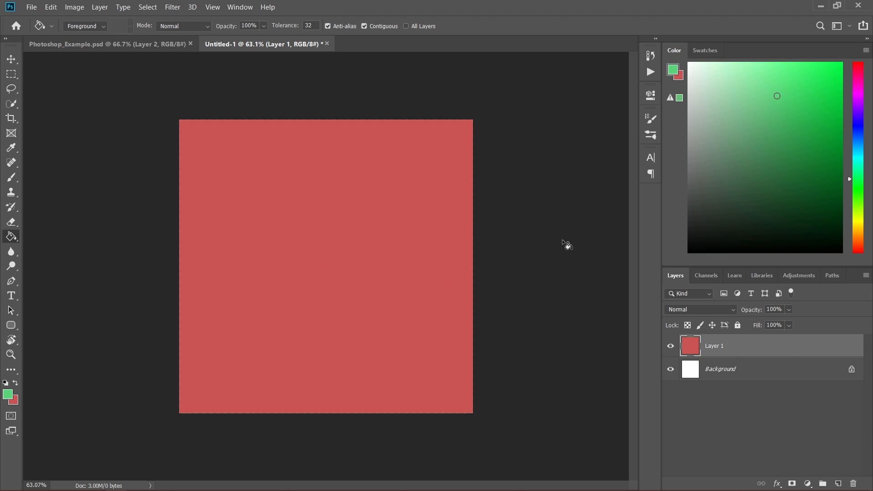
{"action": "key", "text": "x"}
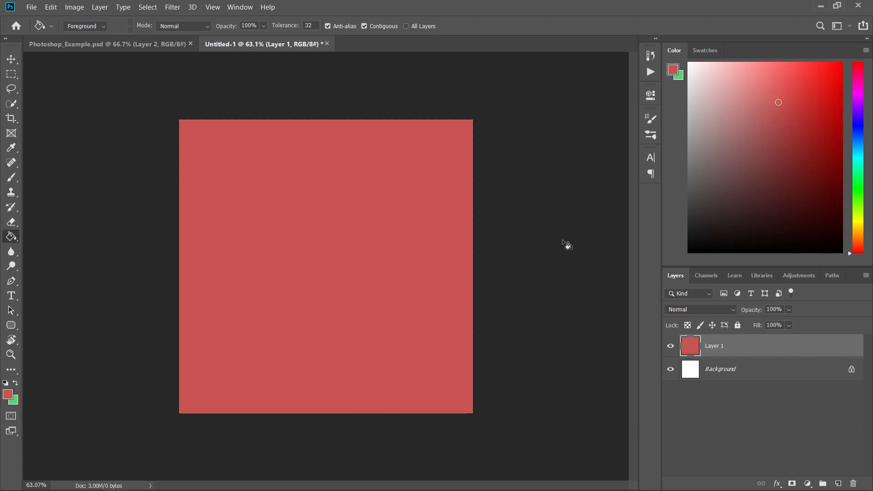
{"action": "key", "text": "ctrl+BackSpace"}
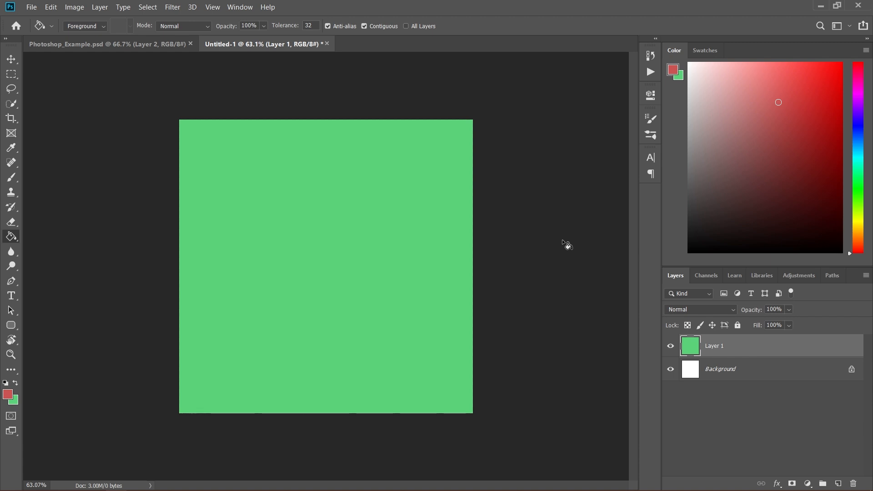
- Select a single-pixel row across the canvas with the Single Row Marquee, and clear the selection
{"action": "left_click_drag", "start_coordinate": [16, 75], "coordinate": [63, 97]}
{"action": "left_click_drag", "start_coordinate": [291, 291], "coordinate": [323, 221]}
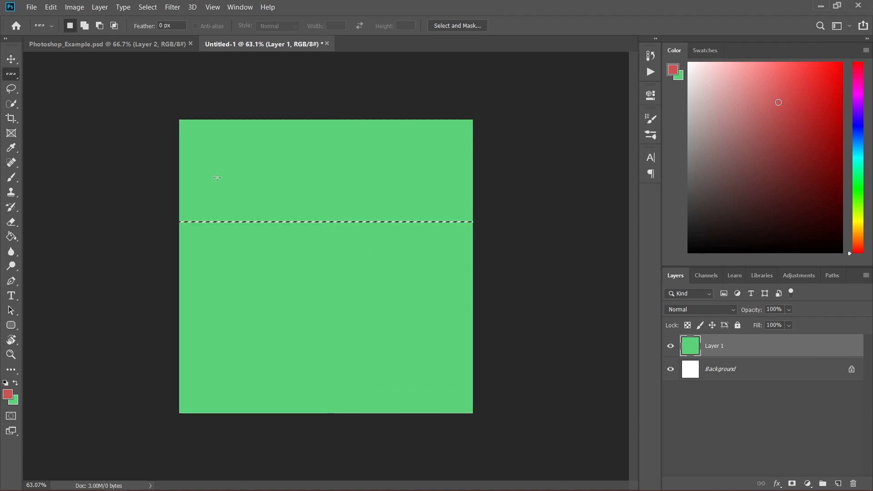
{"action": "key", "text": "ctrl+d"}
- Select a rectangle in the upper left of the canvas with the Rectangular Marquee and fill it with red
{"action": "left_click", "coordinate": [15, 78]}
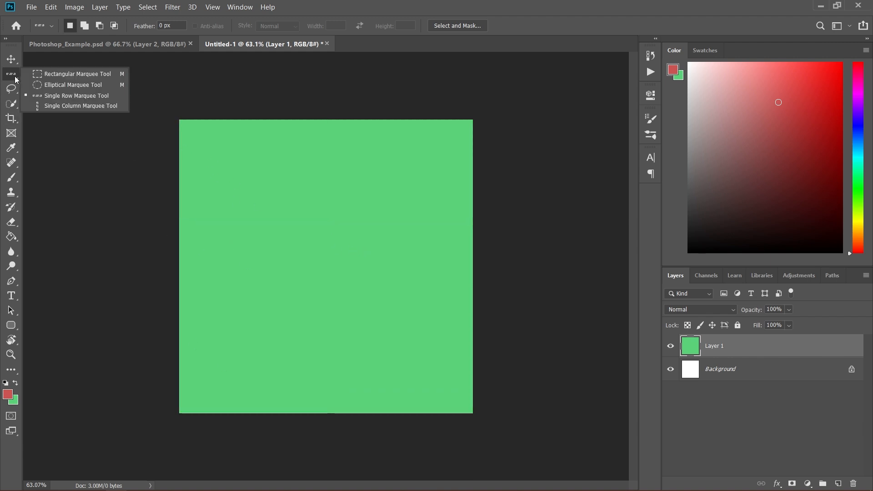
{"action": "left_click", "coordinate": [58, 77]}
{"action": "left_click_drag", "start_coordinate": [221, 163], "coordinate": [338, 230]}
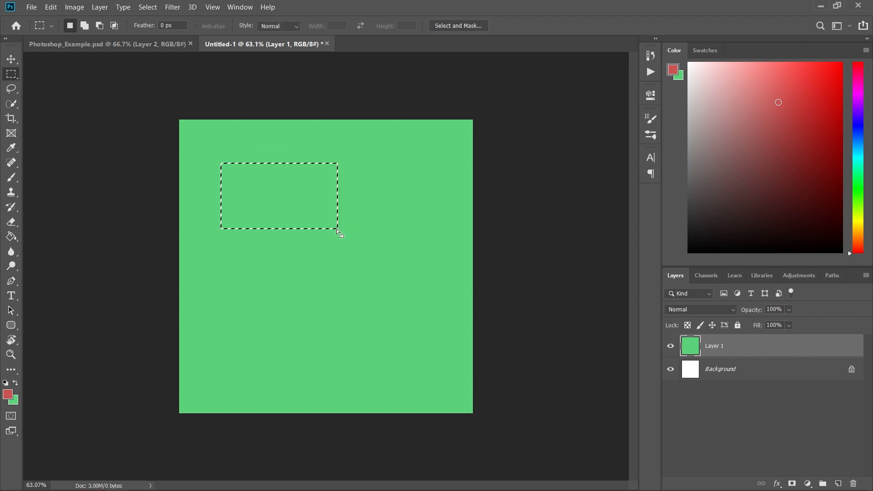
{"action": "key", "text": "x"}
{"action": "key", "text": "ctrl+BackSpace"}
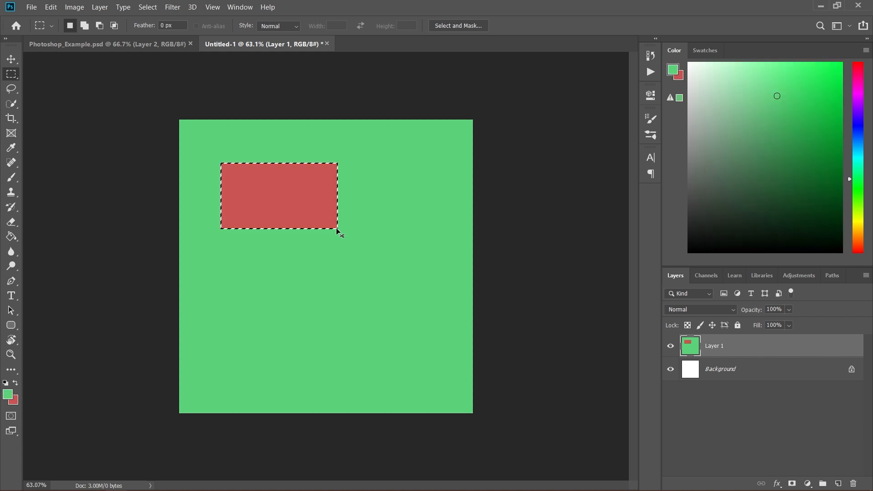
- Add a second, overlapping rectangle to the lower right of the selection and fill the combined area with red
{"action": "key", "text": "shift"}
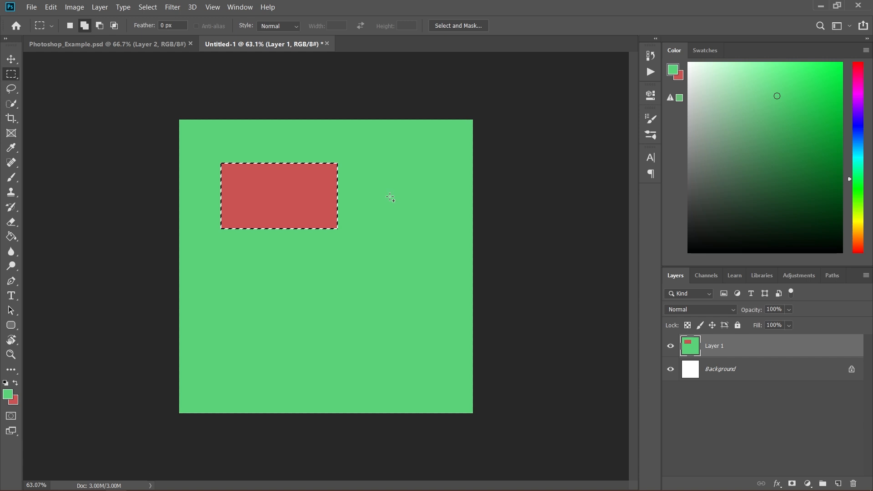
{"action": "mouse_move", "coordinate": [403, 196]}
{"action": "left_mouse_down"}
{"action": "mouse_move", "coordinate": [289, 269]}
{"action": "mouse_move", "coordinate": [403, 197]}
{"action": "left_mouse_up"}
{"action": "key", "text": "Escape"}
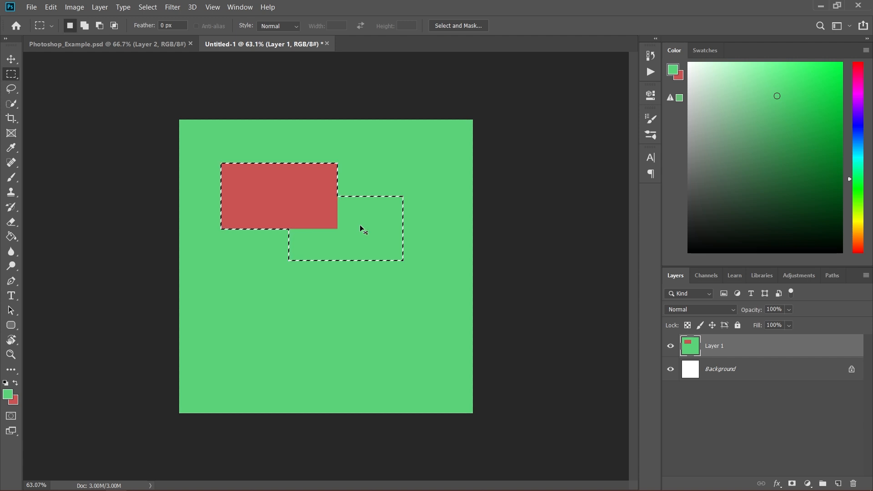
{"action": "key", "text": "ctrl+BackSpace"}
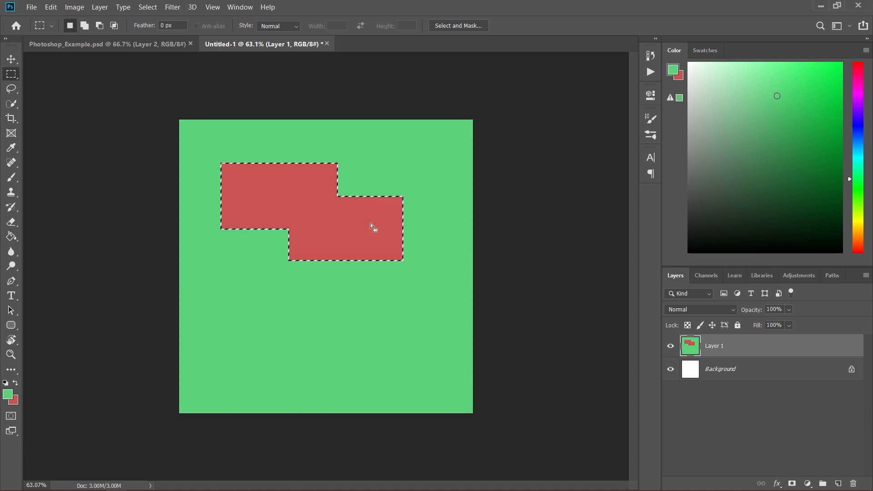
- Try subtracting a narrow vertical rectangle from the middle of the selection and filling the remainder with green
{"action": "key", "text": "alt"}
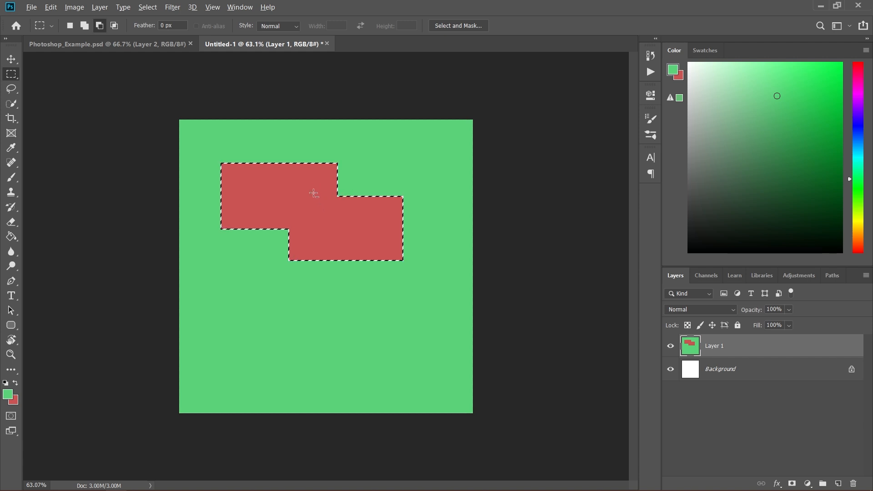
{"action": "left_click_drag", "start_coordinate": [311, 191], "coordinate": [325, 244]}
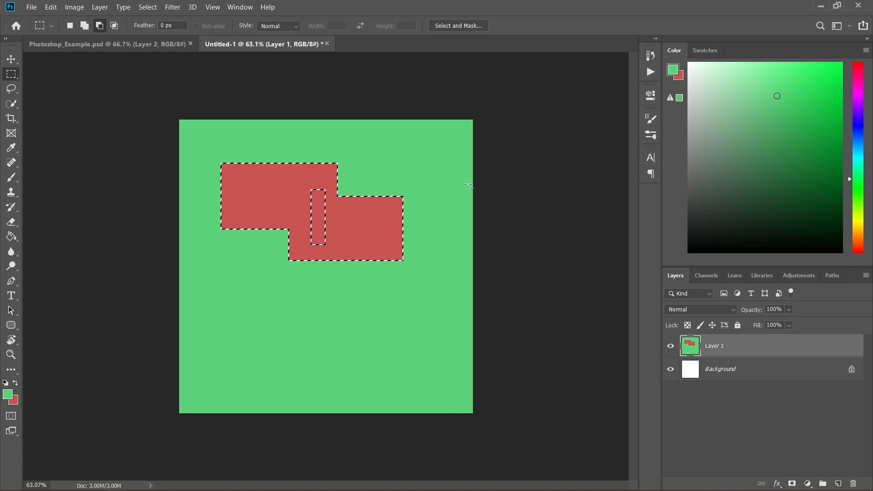
{"action": "key", "text": "x"}
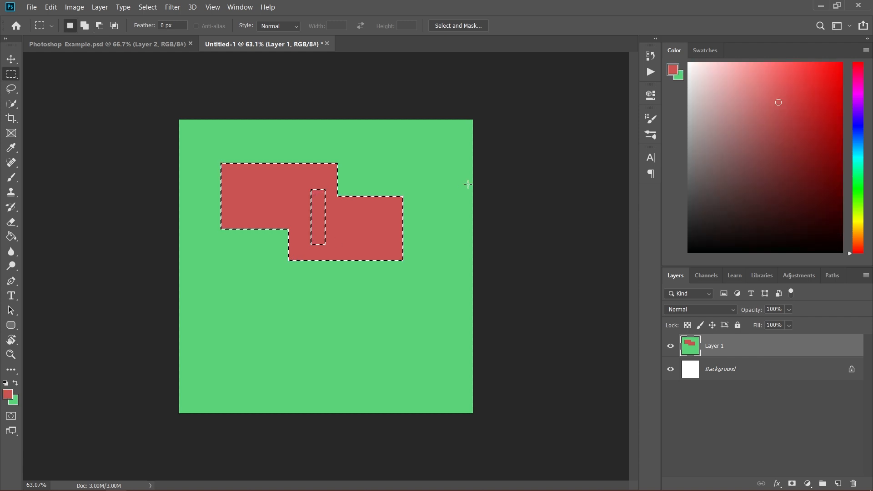
{"action": "key", "text": "ctrl+BackSpace"}
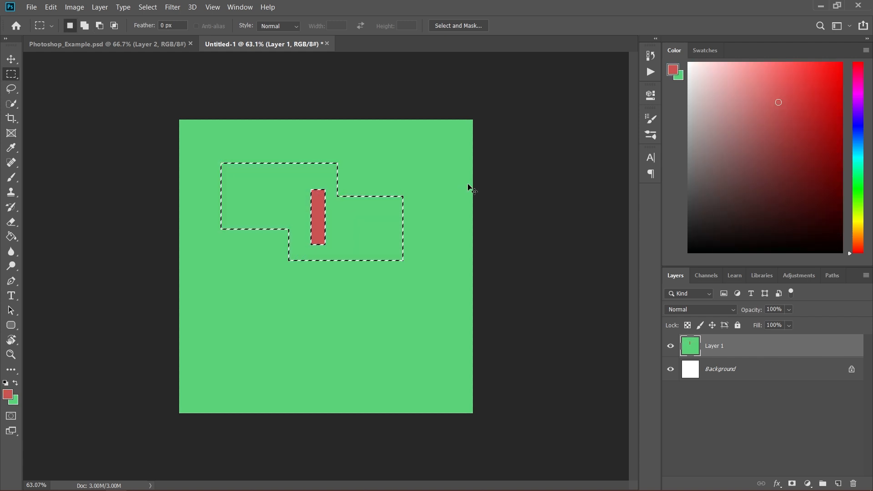
{"action": "key", "text": "ctrl+z"}
{"action": "key", "text": "ctrl+z"}
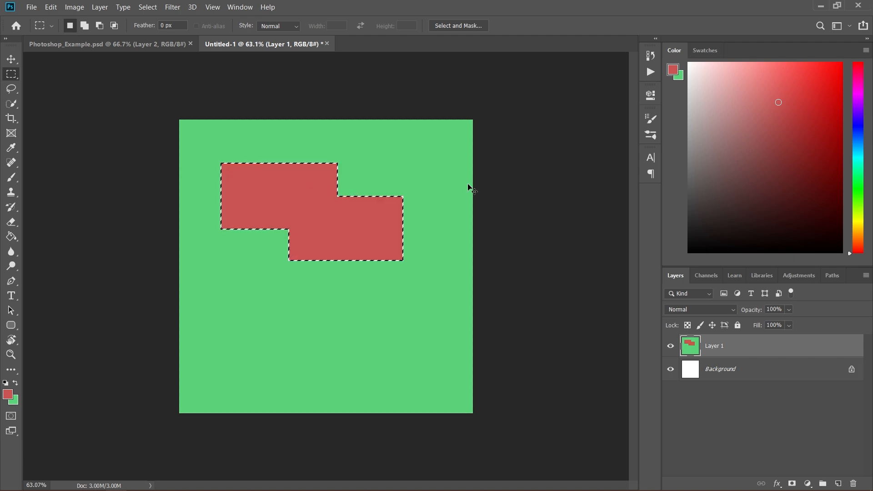
- Subtract a notch from the selection's upper edge, fill the remaining area alternately with green and red, and deselect
{"action": "key", "text": "alt"}
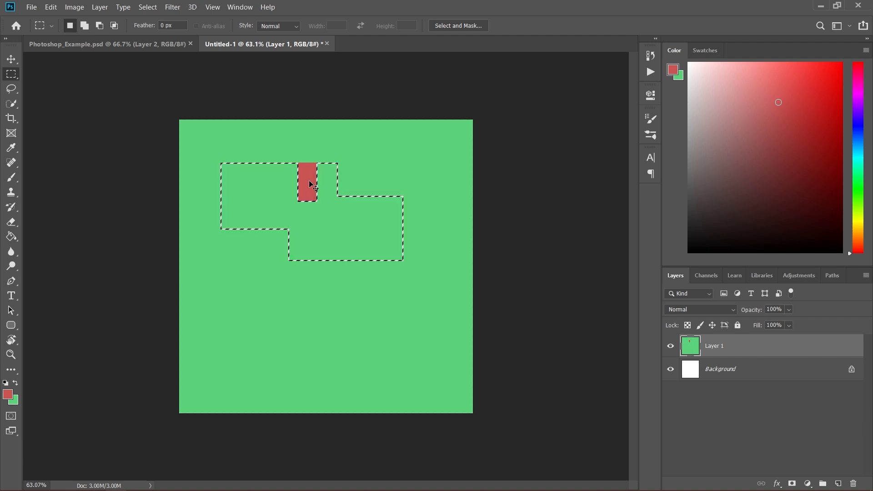
{"action": "key", "text": "alt+BackSpace"}
{"action": "key", "text": "x"}
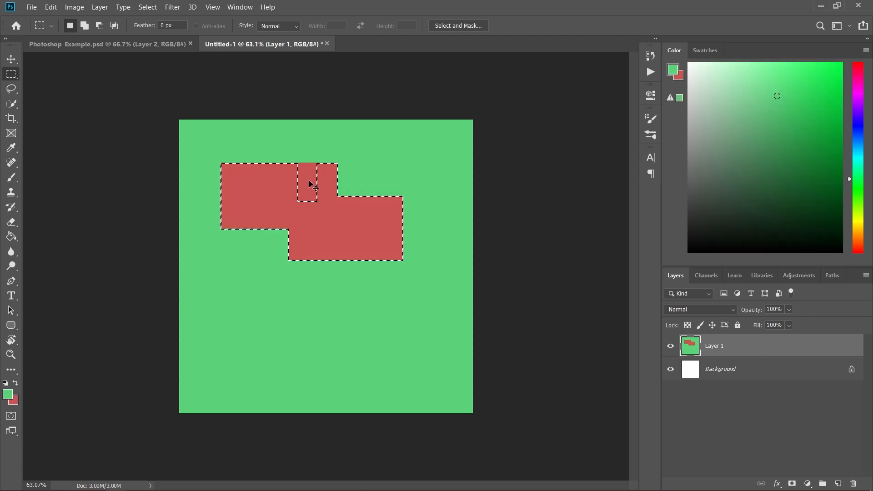
{"action": "key", "text": "x"}
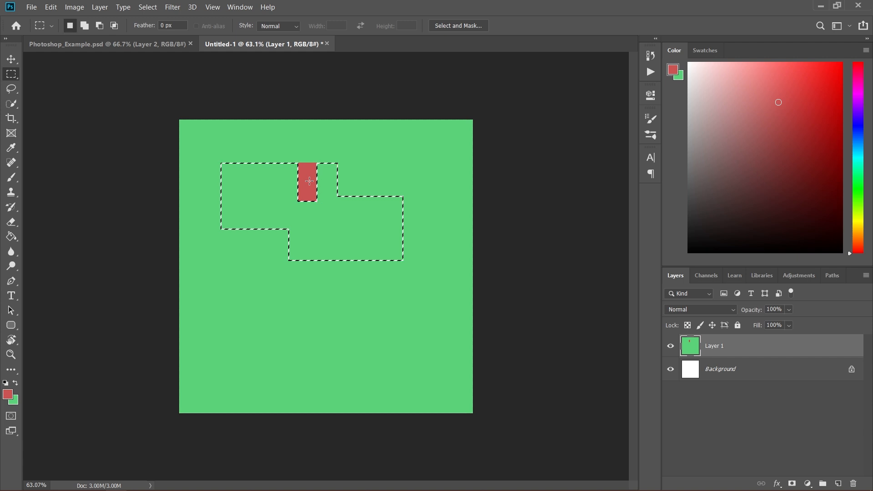
{"action": "key", "text": "z"}
{"action": "mouse_move", "coordinate": [413, 209]}
{"action": "left_mouse_down"}
{"action": "mouse_move", "coordinate": [382, 209]}
{"action": "mouse_move", "coordinate": [400, 215]}
{"action": "left_mouse_up"}
{"action": "key", "text": "ctrl+d"}
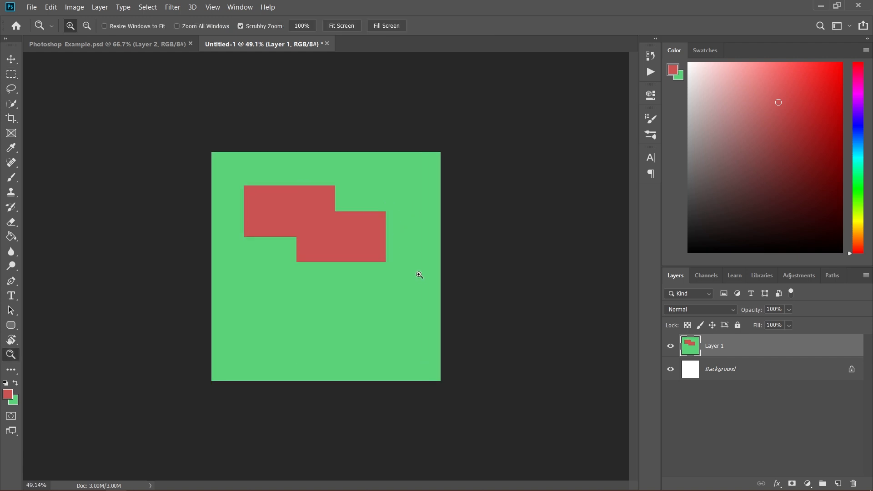
- Build an L-shaped selection over the red shape's lower right by adding a rectangle to a square and subtracting a larger overlapping one
{"action": "key", "text": "m"}
{"action": "left_click_drag", "start_coordinate": [406, 313], "coordinate": [316, 231]}
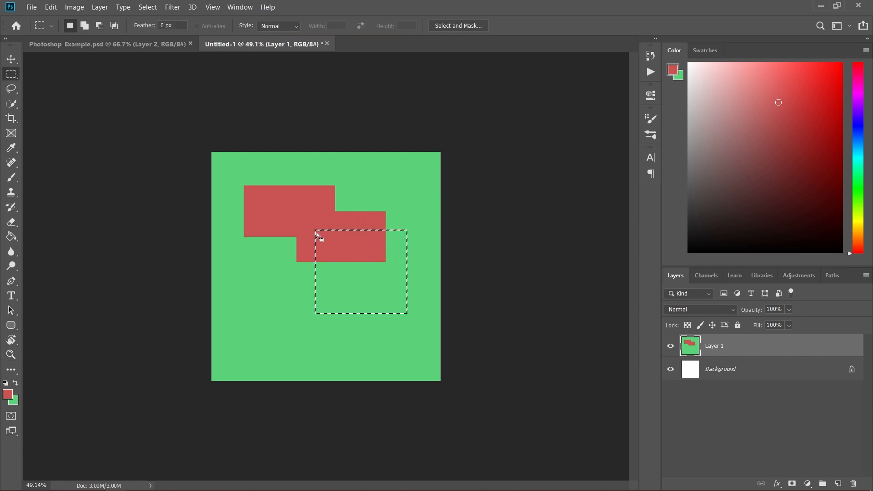
{"action": "left_click_drag", "start_coordinate": [295, 199], "coordinate": [340, 249]}
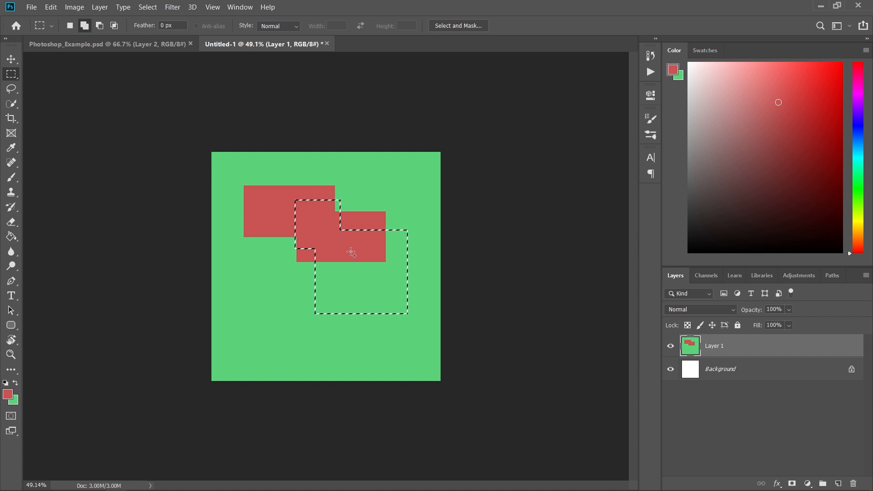
{"action": "left_click_drag", "start_coordinate": [275, 186], "coordinate": [358, 264]}
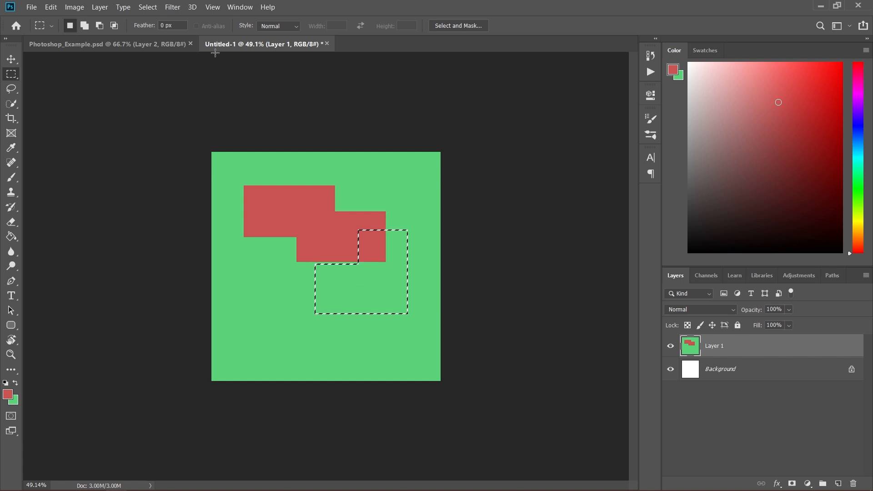
- Move the L-shaped selected pixels up and to the left over the red shape with the Move tool
{"action": "left_click", "coordinate": [15, 60]}
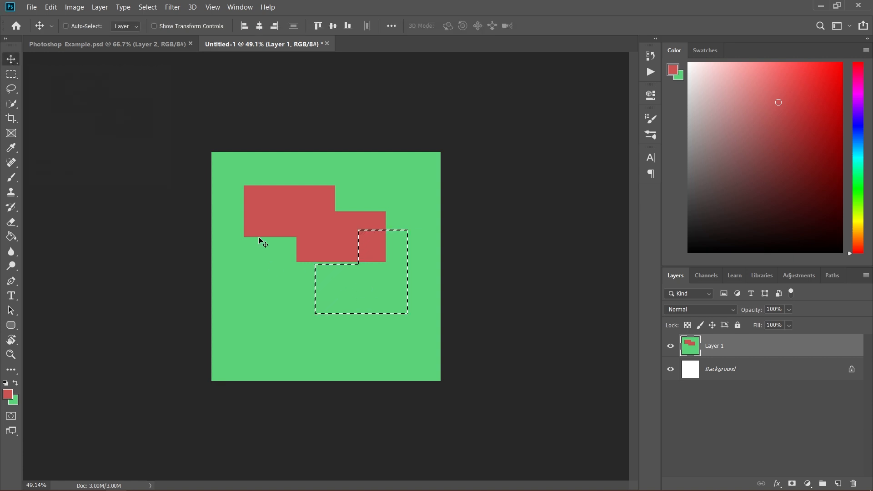
{"action": "left_click_drag", "start_coordinate": [369, 285], "coordinate": [308, 258]}
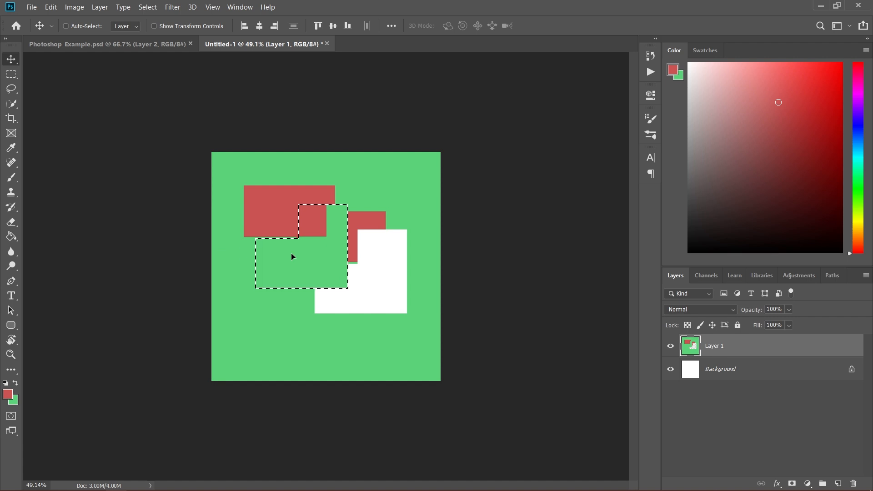
{"action": "left_click_drag", "start_coordinate": [279, 253], "coordinate": [277, 226]}
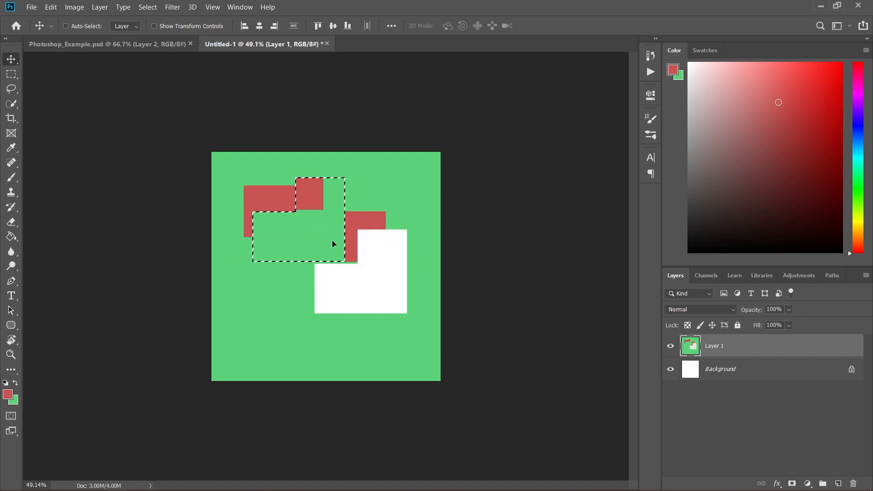
- Reset the colours to default, swap them so black is the background, then fill the L-shaped selection with black and deselect
{"action": "key", "text": "x"}
{"action": "key", "text": "d"}
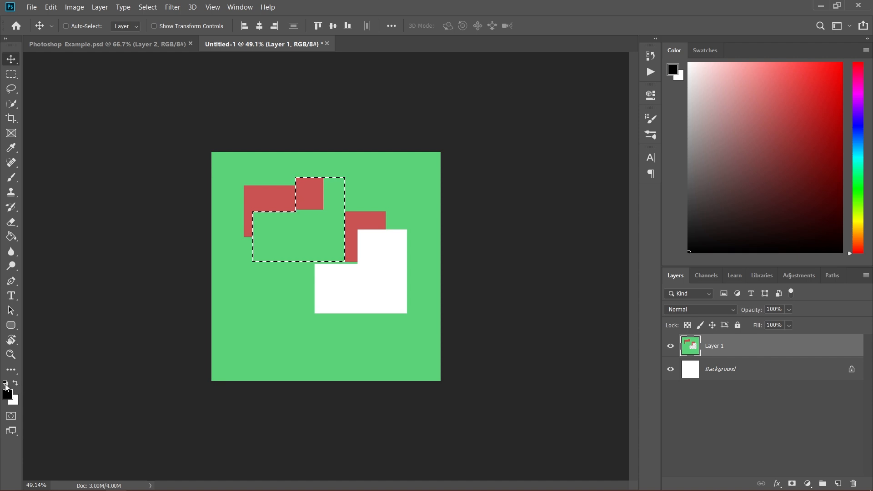
{"action": "key", "text": "x"}
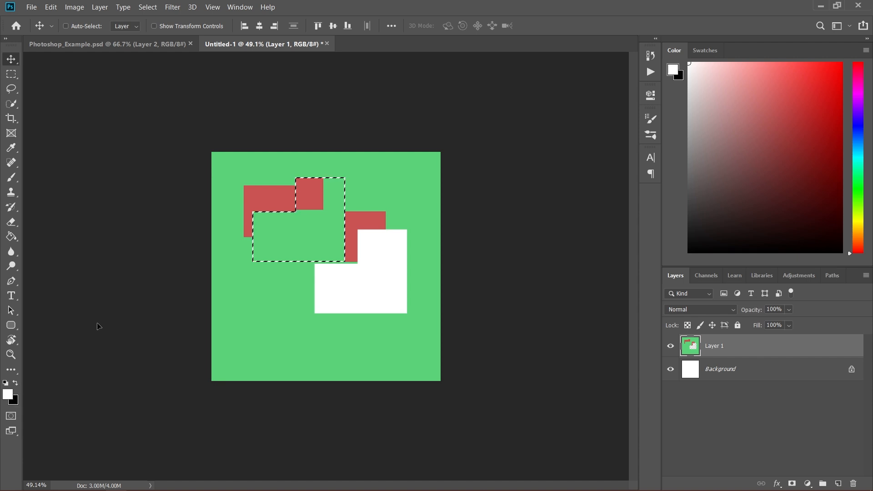
{"action": "key", "text": "ctrl+BackSpace"}
{"action": "key", "text": "ctrl+d"}
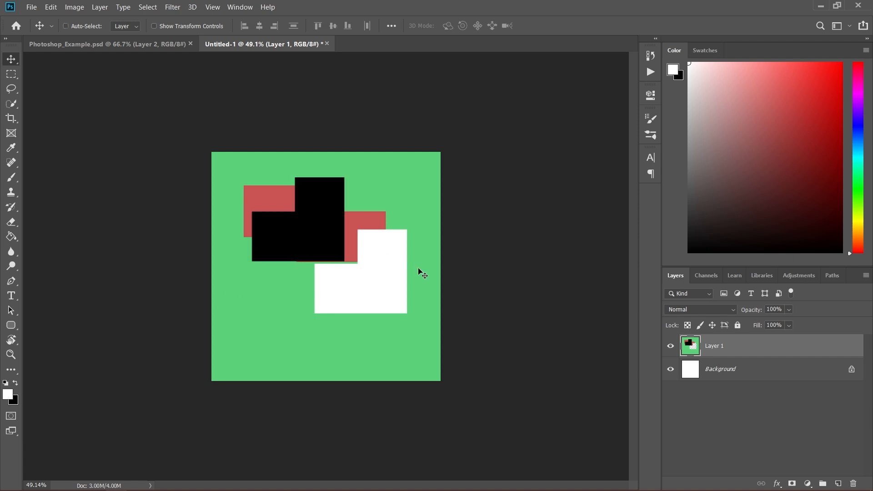
- Add a new layer and fill a wide rectangular selection on it with black, below the black L shape
{"action": "left_click", "coordinate": [838, 484]}
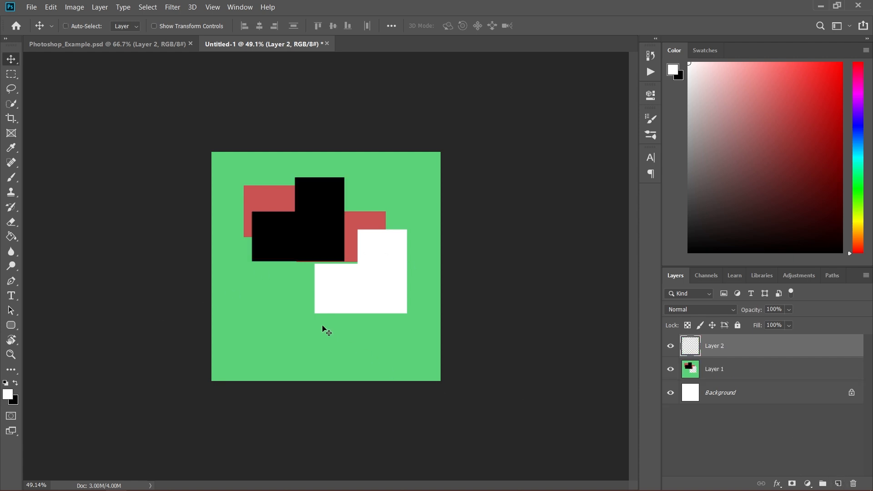
{"action": "key", "text": "m"}
{"action": "left_click_drag", "start_coordinate": [244, 295], "coordinate": [342, 322]}
{"action": "key", "text": "ctrl+BackSpace"}
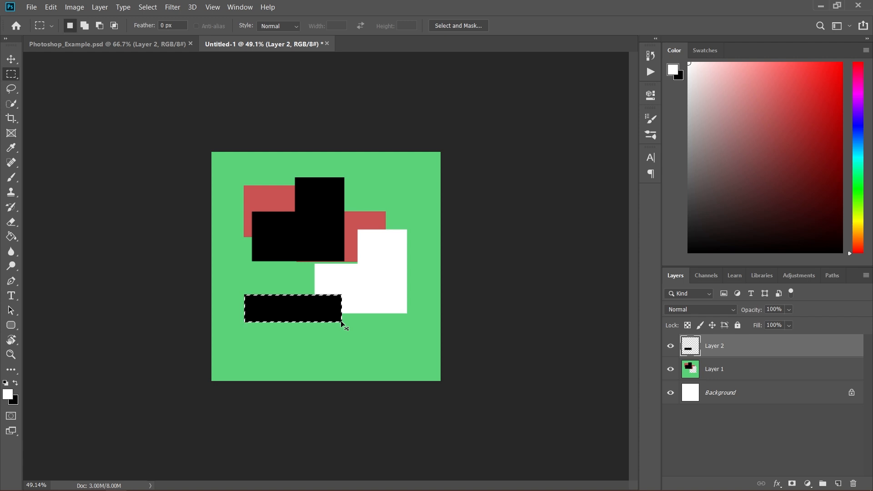
- Deselect the black bar and move it up and to the right over the white area
{"action": "key", "text": "ctrl+d"}
{"action": "key", "text": "v"}
{"action": "left_click_drag", "start_coordinate": [327, 322], "coordinate": [351, 294]}
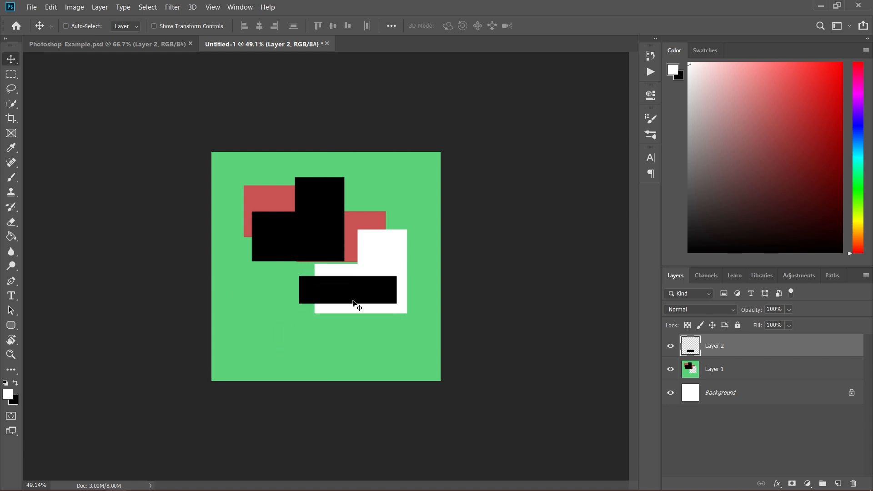
- Fill a small, nearly square selection with black at the lower left of the bar's layer, and move only that square slightly down and right
{"action": "key", "text": "m"}
{"action": "left_click_drag", "start_coordinate": [241, 297], "coordinate": [280, 341]}
{"action": "key", "text": "ctrl+BackSpace"}
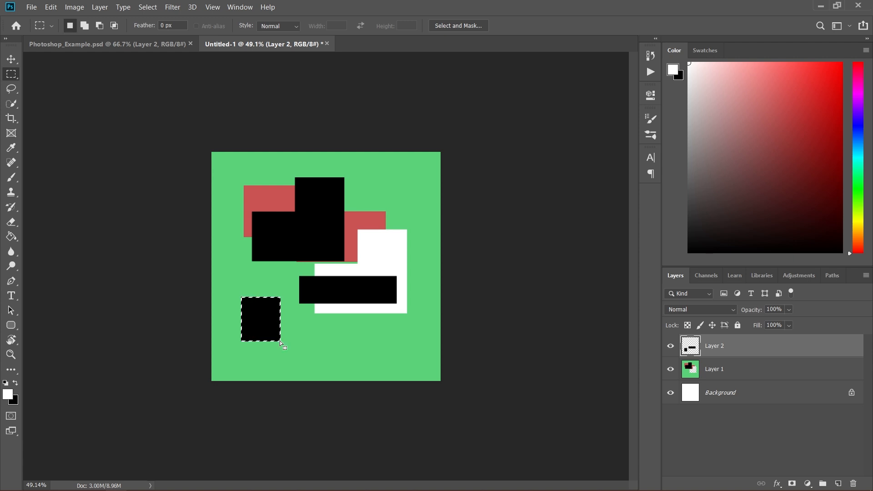
{"action": "key", "text": "v"}
{"action": "mouse_move", "coordinate": [264, 321]}
{"action": "left_mouse_down"}
{"action": "mouse_move", "coordinate": [401, 219]}
{"action": "mouse_move", "coordinate": [249, 227]}
{"action": "mouse_move", "coordinate": [367, 243]}
{"action": "mouse_move", "coordinate": [275, 330]}
{"action": "left_mouse_up"}
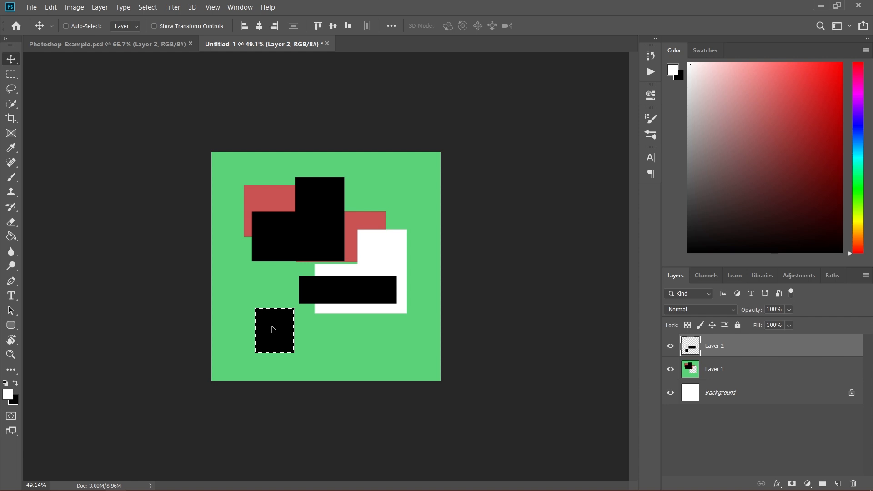
- Clear the selection and move the layer's square and bar together by a small amount
{"action": "key", "text": "ctrl"}
{"action": "key", "text": "ctrl+d"}
{"action": "mouse_move", "coordinate": [357, 295]}
{"action": "left_mouse_down"}
{"action": "mouse_move", "coordinate": [483, 271]}
{"action": "mouse_move", "coordinate": [312, 298]}
{"action": "mouse_move", "coordinate": [371, 312]}
{"action": "mouse_move", "coordinate": [362, 172]}
{"action": "mouse_move", "coordinate": [273, 284]}
{"action": "mouse_move", "coordinate": [399, 298]}
{"action": "mouse_move", "coordinate": [345, 304]}
{"action": "mouse_move", "coordinate": [320, 235]}
{"action": "mouse_move", "coordinate": [340, 316]}
{"action": "mouse_move", "coordinate": [350, 289]}
{"action": "mouse_move", "coordinate": [336, 294]}
{"action": "mouse_move", "coordinate": [343, 291]}
{"action": "left_mouse_up"}
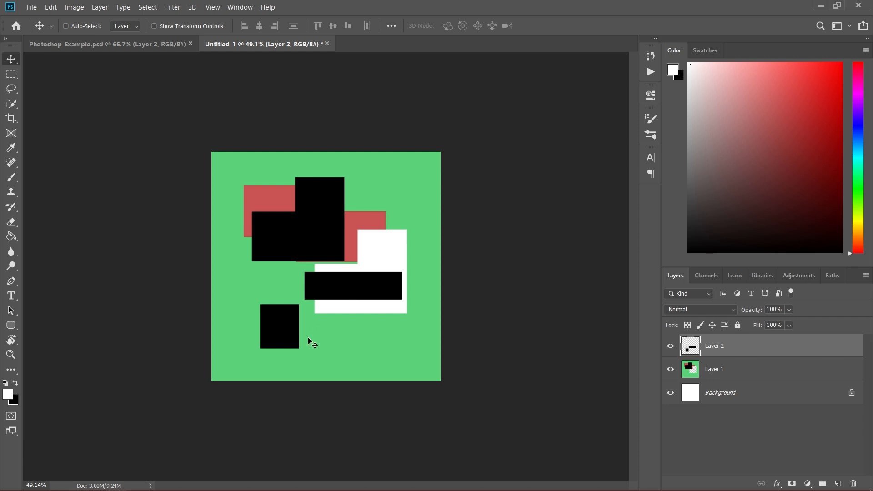
{"action": "left_click", "coordinate": [20, 79]}
{"action": "key", "text": "v"}
{"action": "left_click", "coordinate": [11, 77]}
{"action": "left_click", "coordinate": [9, 58]}
- Delete both painted layers and add a new empty layer above the Background
{"action": "left_click", "coordinate": [854, 483]}
{"action": "left_click", "coordinate": [853, 483]}
{"action": "left_click", "coordinate": [838, 484]}
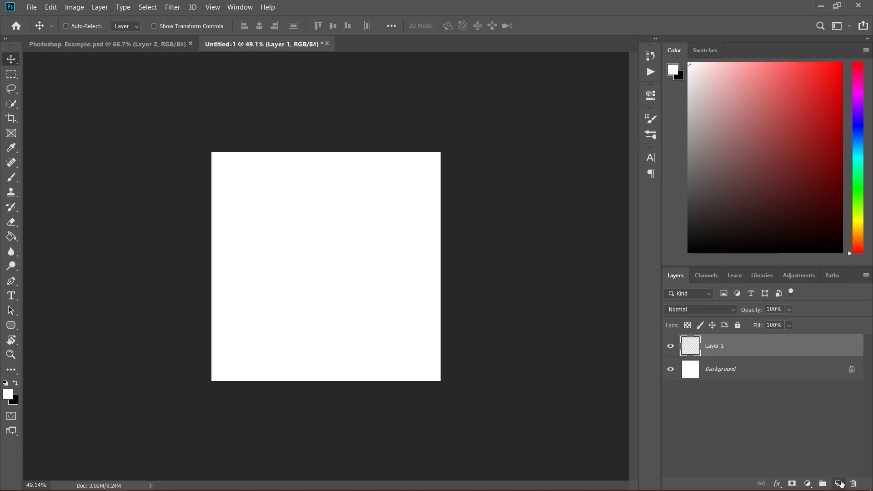
- Show the lasso tool variants and choose the standard Lasso tool
{"action": "left_click", "coordinate": [14, 88]}
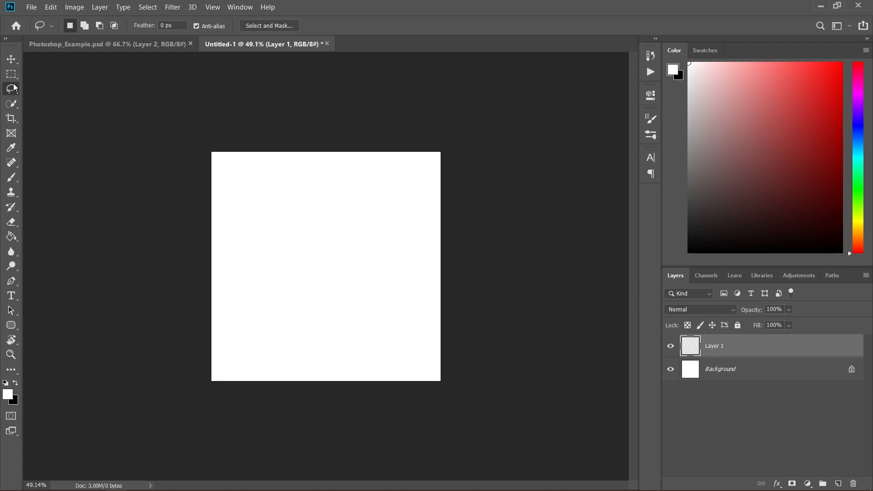
{"action": "right_click", "coordinate": [14, 87]}
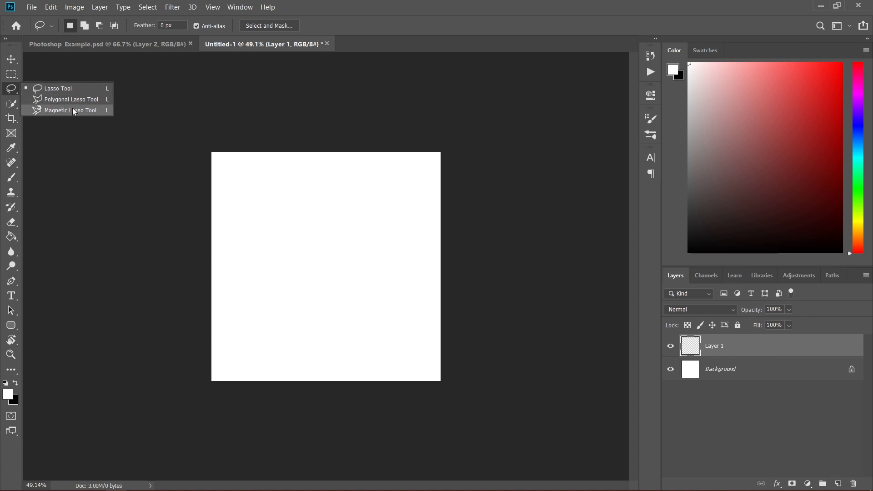
{"action": "left_click", "coordinate": [76, 89]}
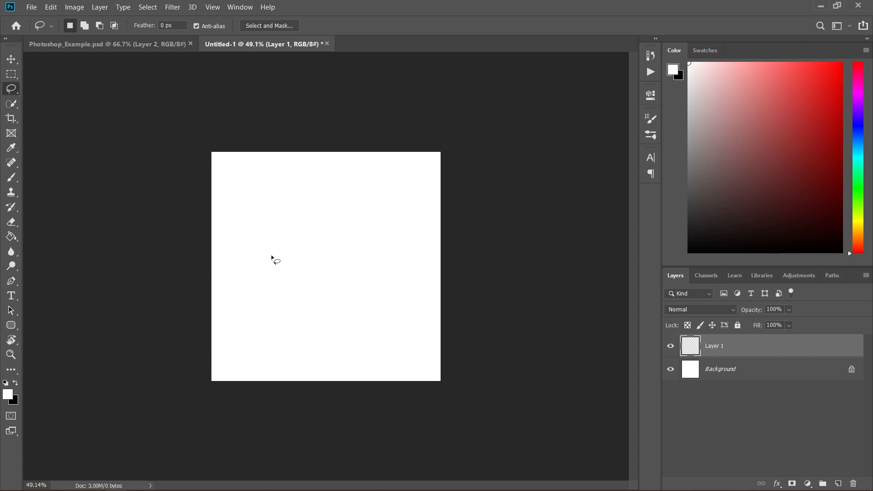
- Lasso a freehand spiky shape around the middle of the canvas, fill it with black and clear the selection
{"action": "mouse_move", "coordinate": [268, 252]}
{"action": "left_mouse_down"}
{"action": "mouse_move", "coordinate": [271, 229]}
{"action": "mouse_move", "coordinate": [287, 217]}
{"action": "mouse_move", "coordinate": [308, 212]}
{"action": "mouse_move", "coordinate": [337, 227]}
{"action": "mouse_move", "coordinate": [357, 247]}
{"action": "mouse_move", "coordinate": [350, 298]}
{"action": "mouse_move", "coordinate": [306, 322]}
{"action": "mouse_move", "coordinate": [265, 309]}
{"action": "mouse_move", "coordinate": [300, 287]}
{"action": "mouse_move", "coordinate": [302, 254]}
{"action": "mouse_move", "coordinate": [269, 253]}
{"action": "left_mouse_up"}
{"action": "key", "text": "ctrl+BackSpace"}
{"action": "key", "text": "ctrl+d"}
- Lasso a second, tall jagged shape at the upper right of the first one, fill it with black and deselect
{"action": "key", "text": "z"}
{"action": "left_click_drag", "start_coordinate": [279, 267], "coordinate": [297, 268]}
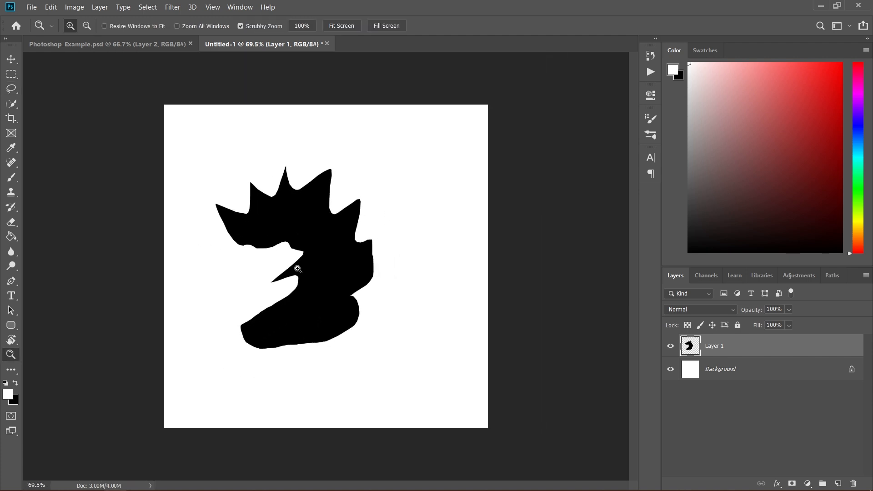
{"action": "key", "text": "l"}
{"action": "mouse_move", "coordinate": [411, 214]}
{"action": "left_mouse_down"}
{"action": "mouse_move", "coordinate": [414, 146]}
{"action": "mouse_move", "coordinate": [382, 163]}
{"action": "mouse_move", "coordinate": [353, 140]}
{"action": "mouse_move", "coordinate": [350, 164]}
{"action": "mouse_move", "coordinate": [385, 263]}
{"action": "mouse_move", "coordinate": [413, 250]}
{"action": "mouse_move", "coordinate": [412, 213]}
{"action": "left_mouse_up"}
{"action": "key", "text": "ctrl+BackSpace"}
{"action": "key", "text": "ctrl+d"}
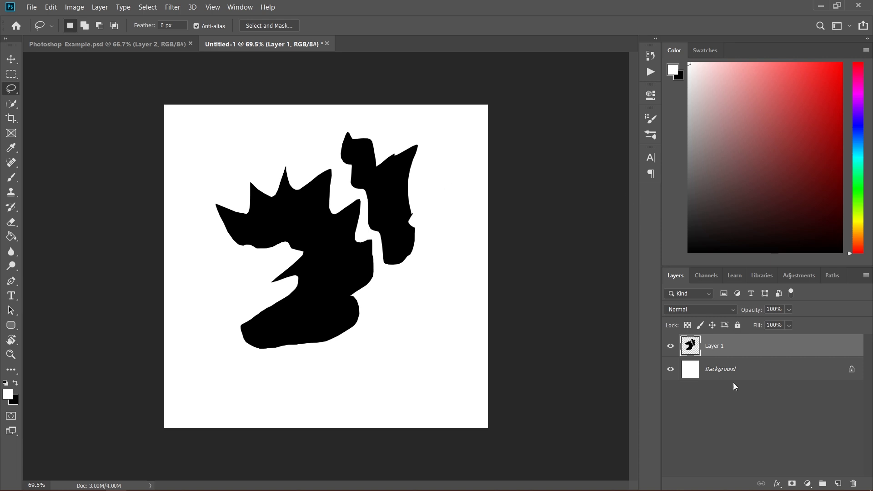
- Replace the painted layer with a new empty one and fill a freehand lassoed horned half-skull silhouette with black at the upper left
{"action": "left_click", "coordinate": [853, 484]}
{"action": "left_click", "coordinate": [838, 483]}
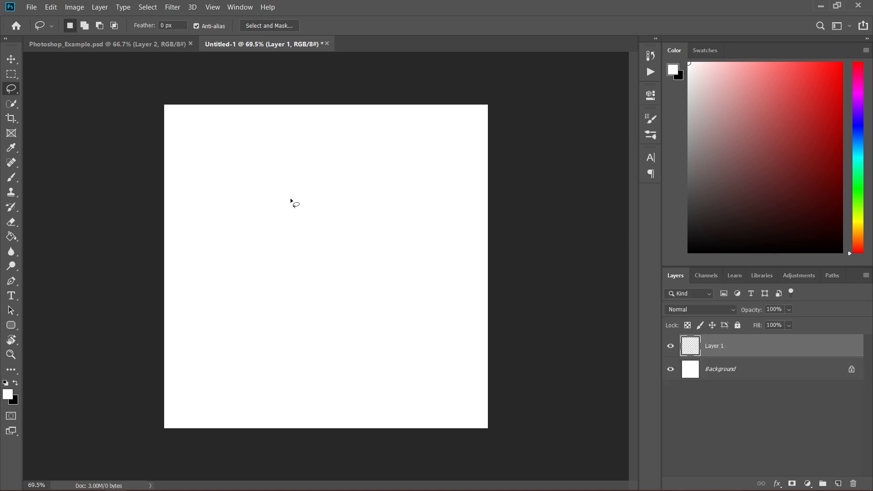
{"action": "mouse_move", "coordinate": [301, 183]}
{"action": "left_mouse_down"}
{"action": "mouse_move", "coordinate": [299, 172]}
{"action": "mouse_move", "coordinate": [265, 162]}
{"action": "mouse_move", "coordinate": [206, 246]}
{"action": "mouse_move", "coordinate": [287, 208]}
{"action": "mouse_move", "coordinate": [288, 241]}
{"action": "mouse_move", "coordinate": [305, 250]}
{"action": "mouse_move", "coordinate": [313, 191]}
{"action": "mouse_move", "coordinate": [305, 187]}
{"action": "left_mouse_up"}
{"action": "key", "text": "ctrl+BackSpace"}
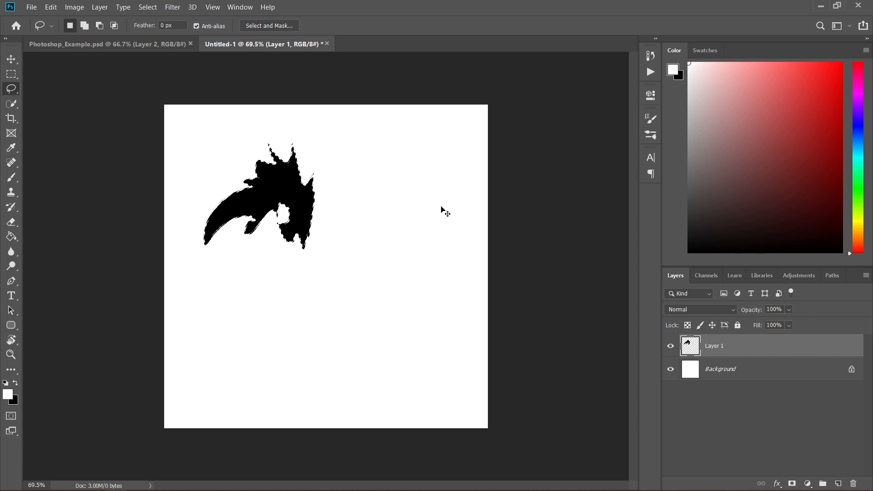
{"action": "key", "text": "ctrl+d"}
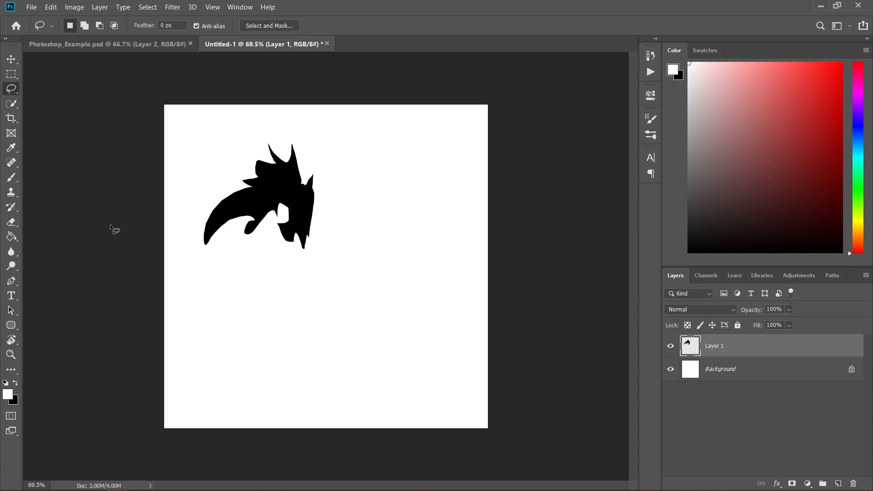
- Duplicate the silhouette layer and move the copy horizontally to the right of the original
{"action": "right_click", "coordinate": [729, 354]}
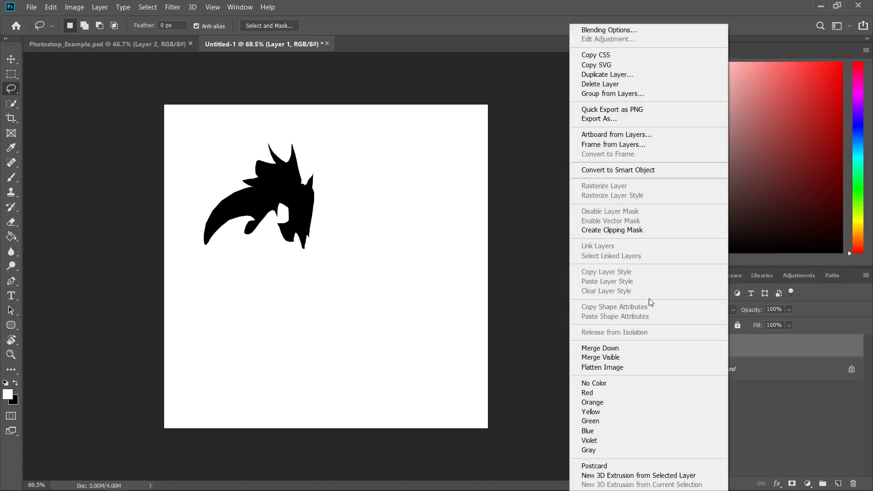
{"action": "left_click", "coordinate": [648, 72]}
{"action": "left_click", "coordinate": [529, 135]}
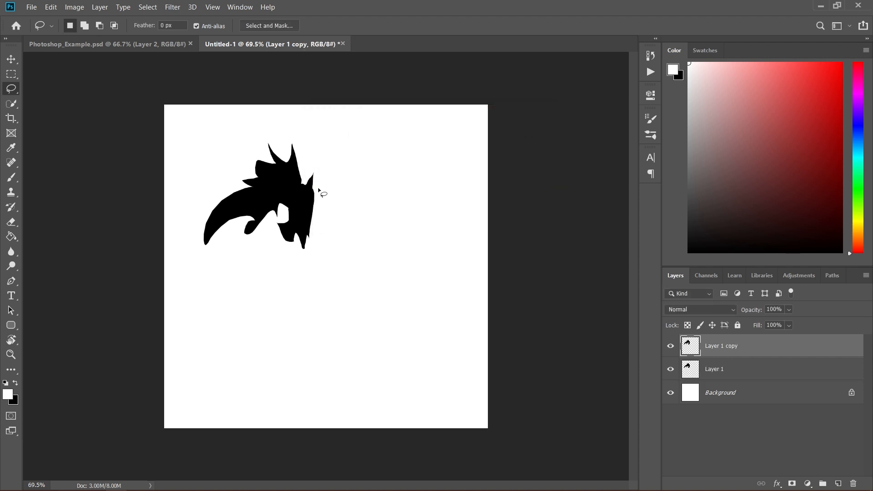
{"action": "key", "text": "v"}
{"action": "left_click_drag", "start_coordinate": [294, 198], "coordinate": [385, 196]}
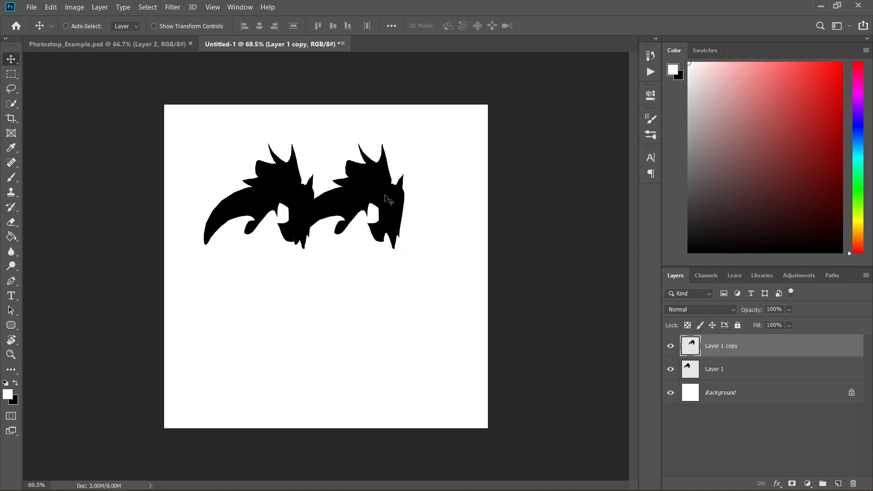
- Flip the copied silhouette horizontally with Free Transform and apply it
{"action": "key", "text": "ctrl+t"}
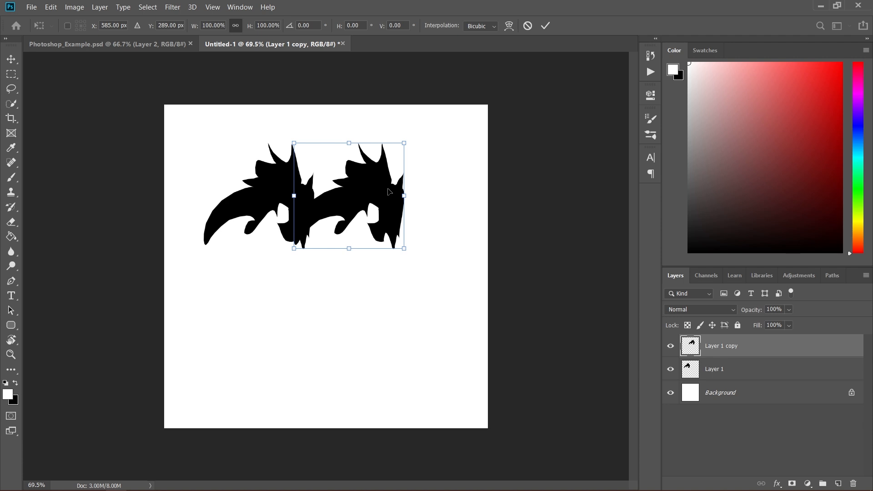
{"action": "right_click", "coordinate": [380, 187]}
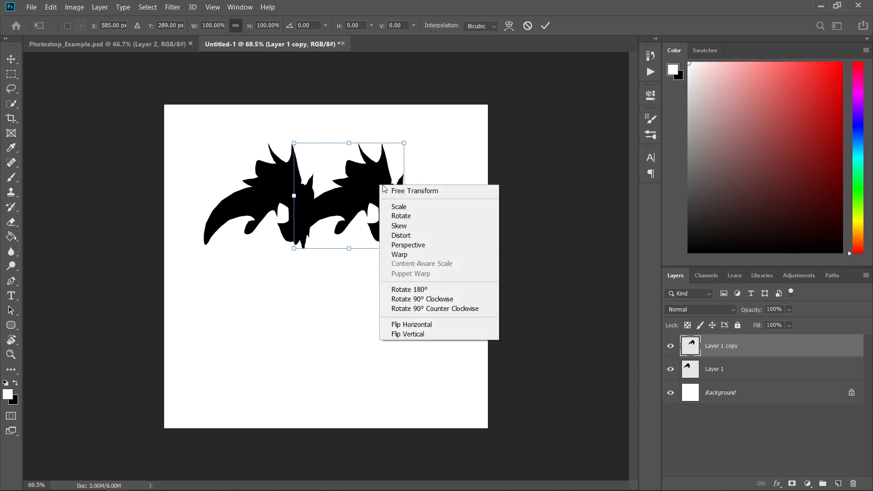
{"action": "left_click", "coordinate": [416, 322]}
{"action": "left_click", "coordinate": [545, 26]}
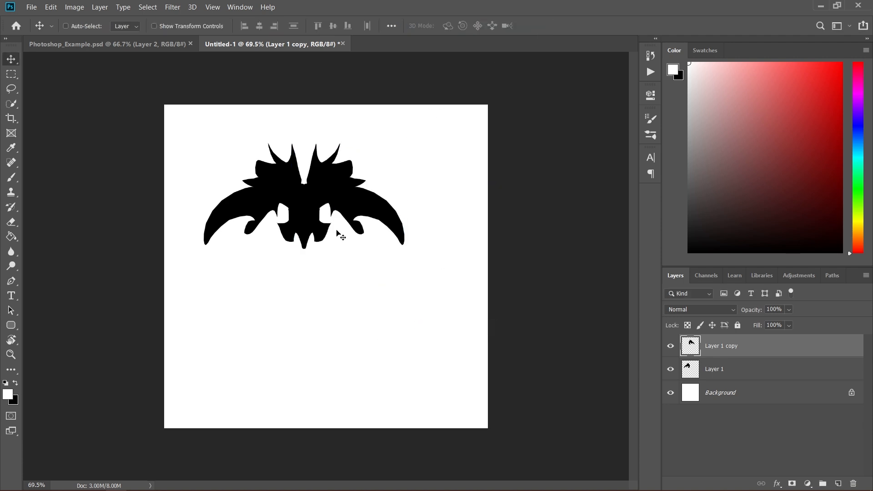
- Move the mirrored half about 22 px left, level with the original, so the two halves overlap as one symmetrical skull
{"action": "key", "text": "z"}
{"action": "key", "text": "ctrl+minus"}
{"action": "key", "text": "ctrl+minus"}
{"action": "key", "text": "ctrl+minus"}
{"action": "left_click_drag", "start_coordinate": [326, 204], "coordinate": [329, 169]}
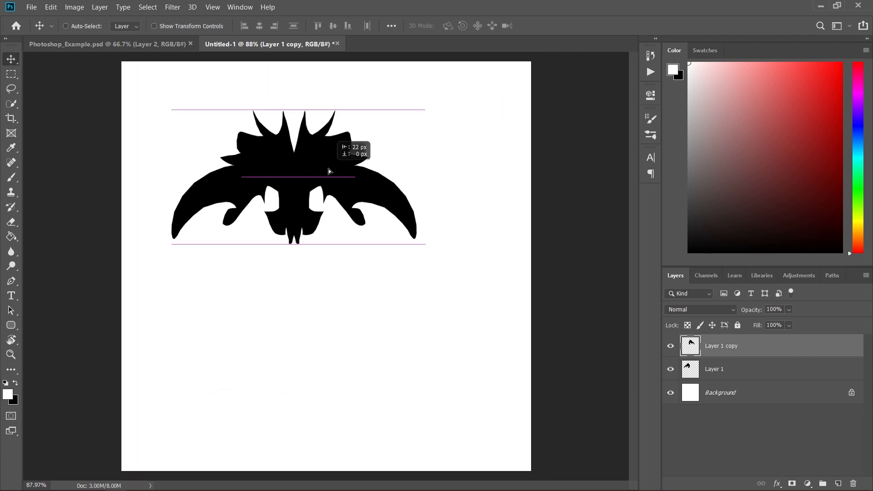
{"action": "key", "text": "z"}
{"action": "left_click_drag", "start_coordinate": [423, 205], "coordinate": [380, 218]}
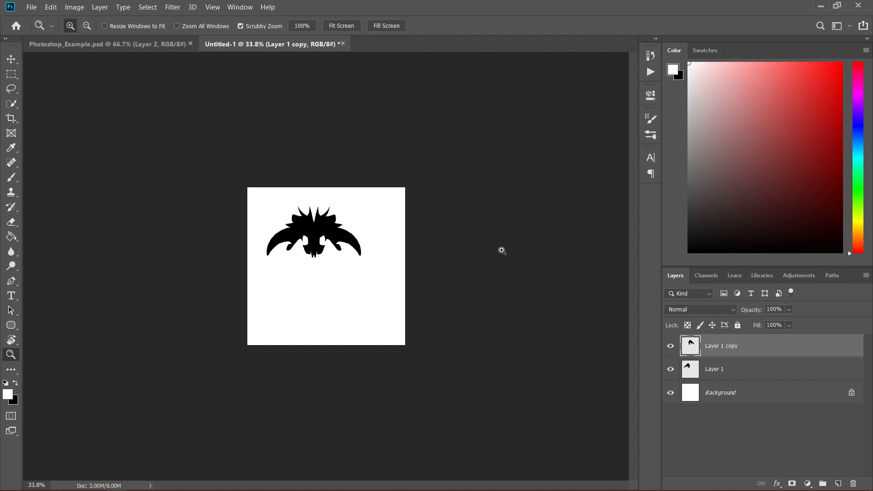
{"action": "key", "text": "m"}
{"action": "key", "text": "z"}
{"action": "left_click_drag", "start_coordinate": [238, 300], "coordinate": [267, 295]}
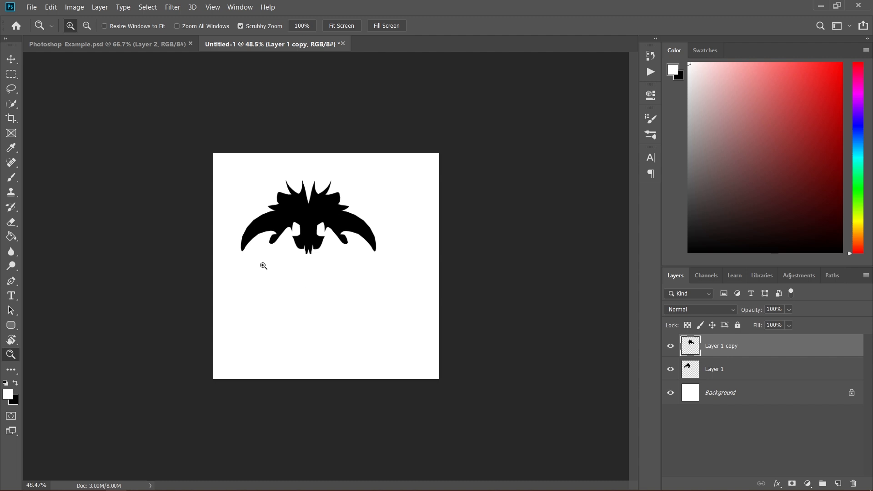
- Switch to the Photoshop_Example.psd document and choose the Magnetic Lasso tool
{"action": "left_click", "coordinate": [135, 43]}
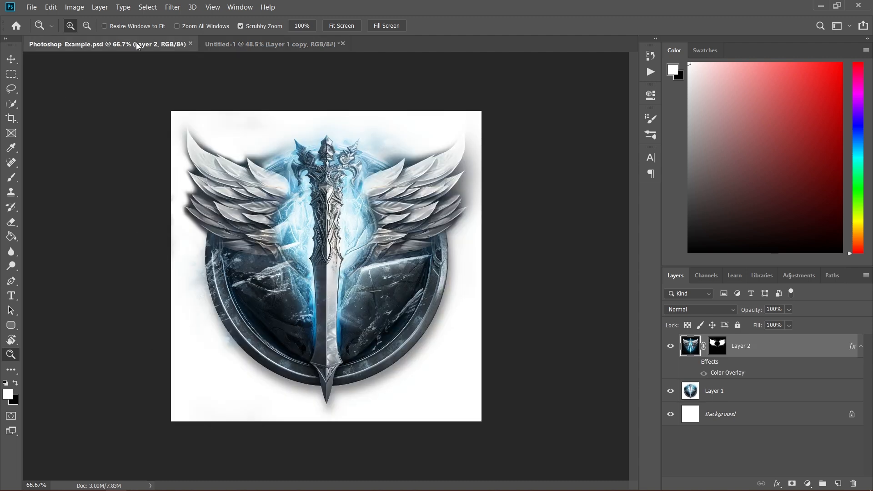
{"action": "left_click", "coordinate": [12, 92]}
{"action": "left_click", "coordinate": [13, 95]}
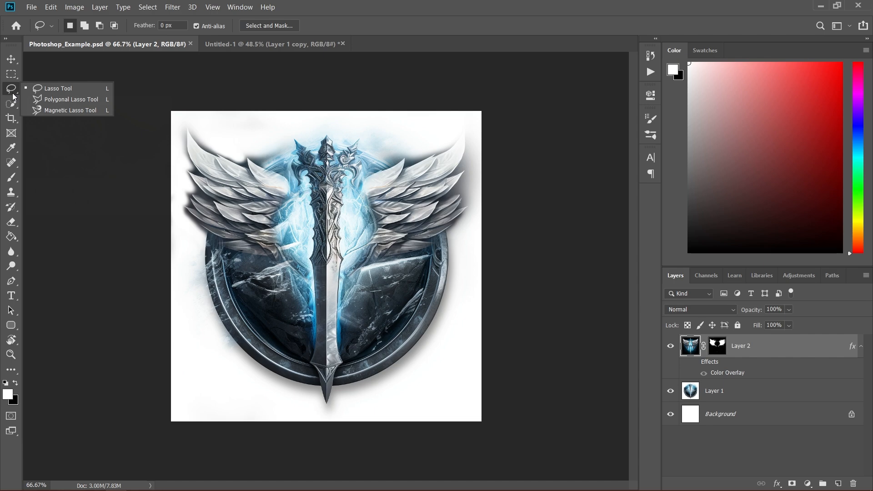
{"action": "left_click", "coordinate": [72, 110]}
- Hide Layer 2 with the wings and make Layer 1 with the shield and sword active
{"action": "key", "text": "z"}
{"action": "left_click_drag", "start_coordinate": [310, 168], "coordinate": [324, 155]}
{"action": "left_click", "coordinate": [672, 346]}
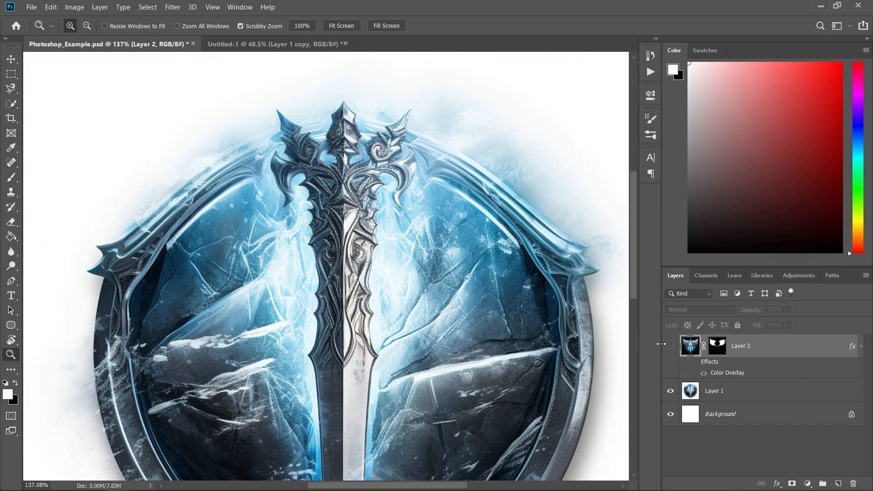
{"action": "left_click_drag", "start_coordinate": [484, 280], "coordinate": [449, 294]}
{"action": "left_click", "coordinate": [743, 392]}
{"action": "left_click_drag", "start_coordinate": [575, 380], "coordinate": [355, 177]}
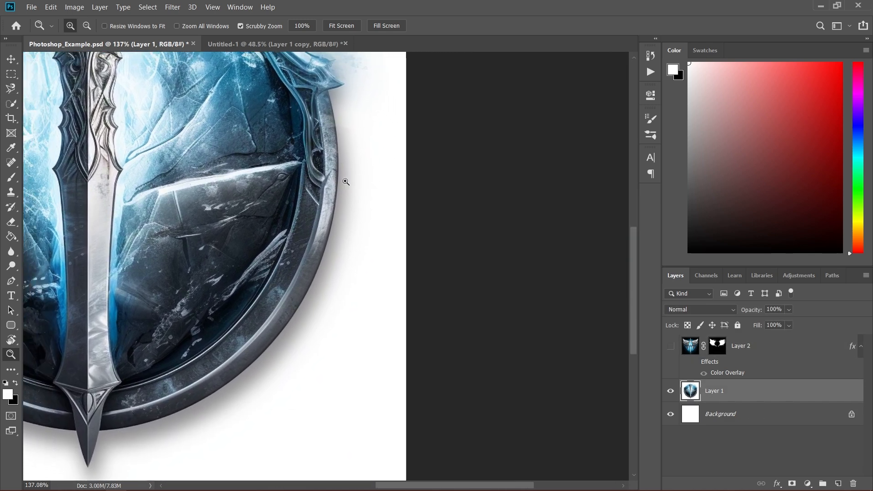
- Trace the shield's lower right rim and sword tip with the Magnetic Lasso, remove stray anchor points, and close the selection across the shield
{"action": "key", "text": "l"}
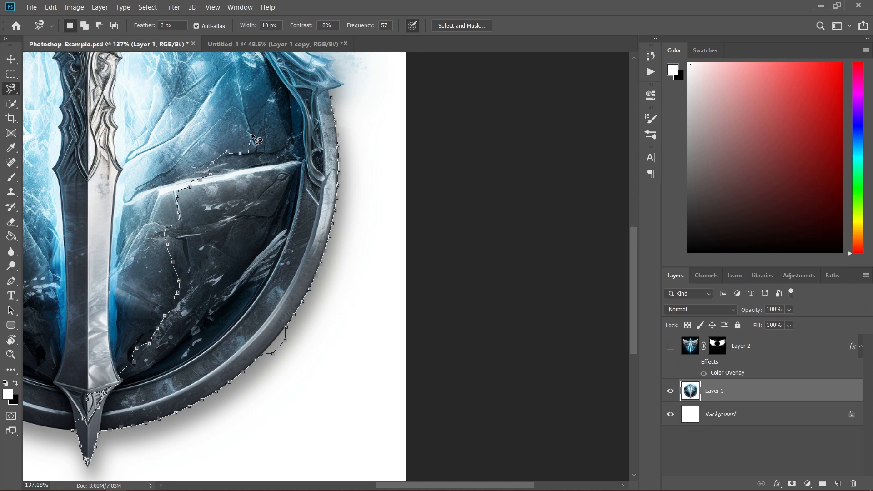
{"action": "key", "text": "BackSpace"}
{"action": "key", "text": "BackSpace"}
{"action": "key", "text": "BackSpace"}
{"action": "key", "text": "BackSpace"}
{"action": "key", "text": "BackSpace"}
{"action": "key", "text": "BackSpace"}
{"action": "key", "text": "BackSpace"}
{"action": "key", "text": "BackSpace"}
{"action": "key", "text": "BackSpace"}
{"action": "key", "text": "BackSpace"}
{"action": "key", "text": "BackSpace"}
{"action": "key", "text": "BackSpace"}
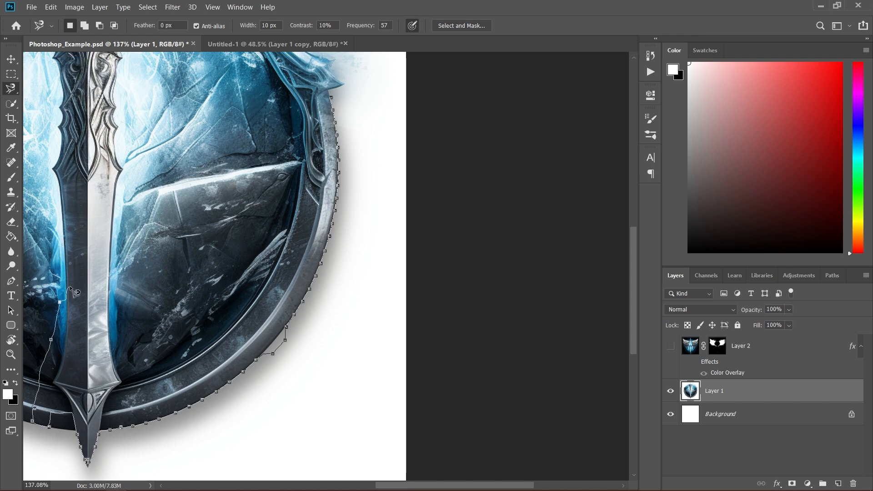
{"action": "left_click", "coordinate": [331, 98]}
- Add a new layer above Layer 2 and fill the selected shield area with white after swapping the foreground and background colours
{"action": "left_click", "coordinate": [776, 357]}
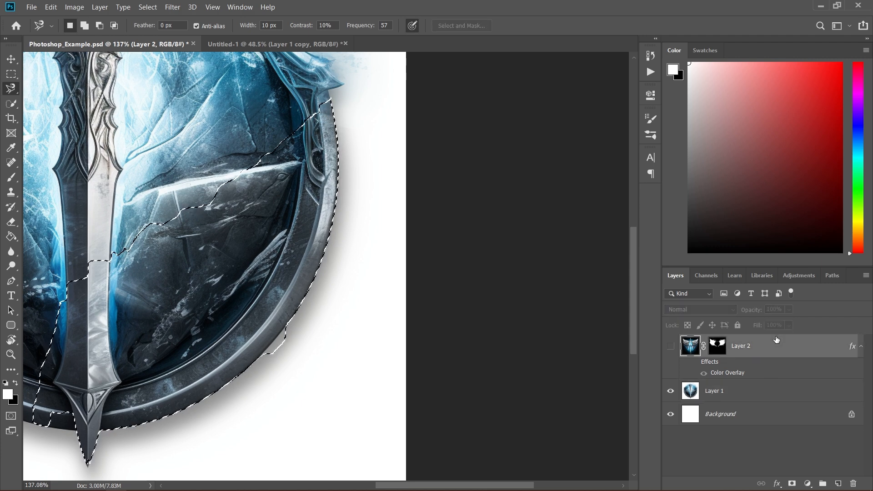
{"action": "left_click", "coordinate": [838, 484]}
{"action": "key", "text": "x"}
{"action": "key", "text": "ctrl+BackSpace"}
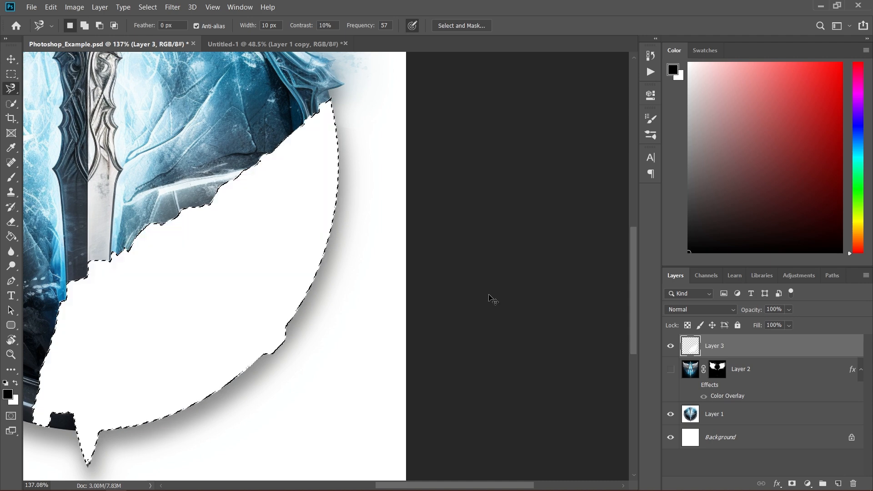
- Clear the selection around the white fill and undo that deselection
{"action": "left_click_drag", "start_coordinate": [351, 254], "coordinate": [452, 233]}
{"action": "key", "text": "ctrl+d"}
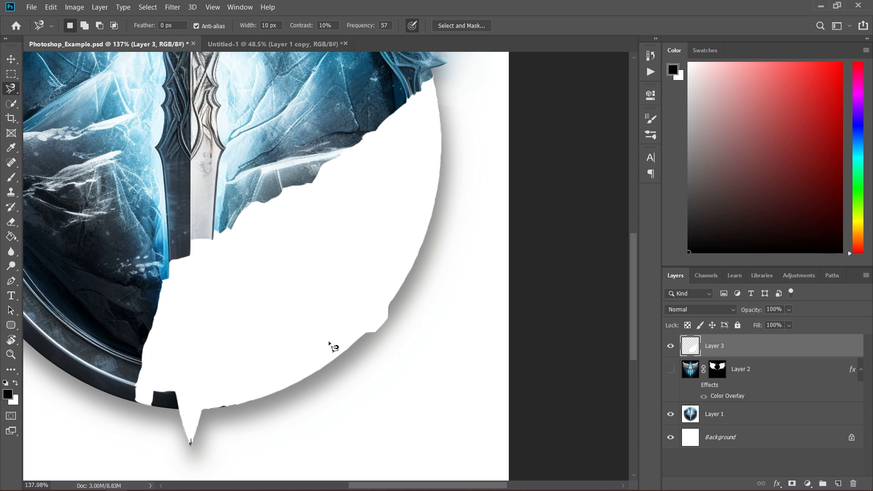
{"action": "mouse_move", "coordinate": [337, 269]}
{"action": "left_mouse_down"}
{"action": "mouse_move", "coordinate": [373, 302]}
{"action": "mouse_move", "coordinate": [319, 275]}
{"action": "mouse_move", "coordinate": [348, 273]}
{"action": "left_mouse_up"}
{"action": "key", "text": "z"}
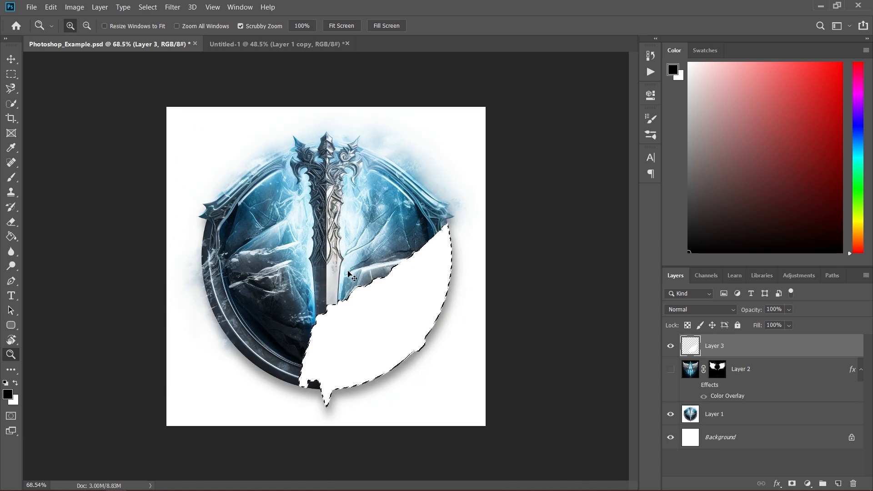
{"action": "key", "text": "ctrl+z"}
- Switch to the Untitled-1 document and trace the skull silhouette's right outline with the Magnetic Lasso, starting at the right horn's tip
{"action": "left_click", "coordinate": [291, 46]}
{"action": "mouse_move", "coordinate": [325, 231]}
{"action": "left_mouse_down"}
{"action": "mouse_move", "coordinate": [417, 226]}
{"action": "mouse_move", "coordinate": [336, 214]}
{"action": "left_mouse_up"}
{"action": "key", "text": "l"}
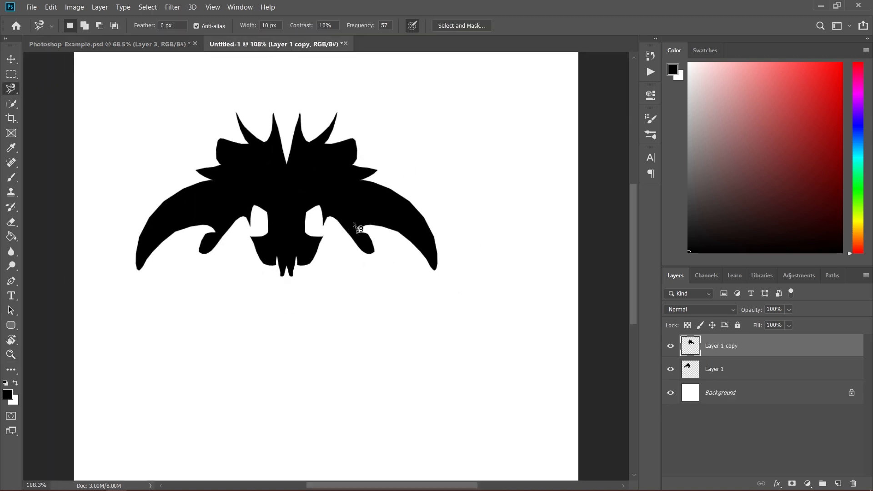
{"action": "left_click", "coordinate": [438, 268]}
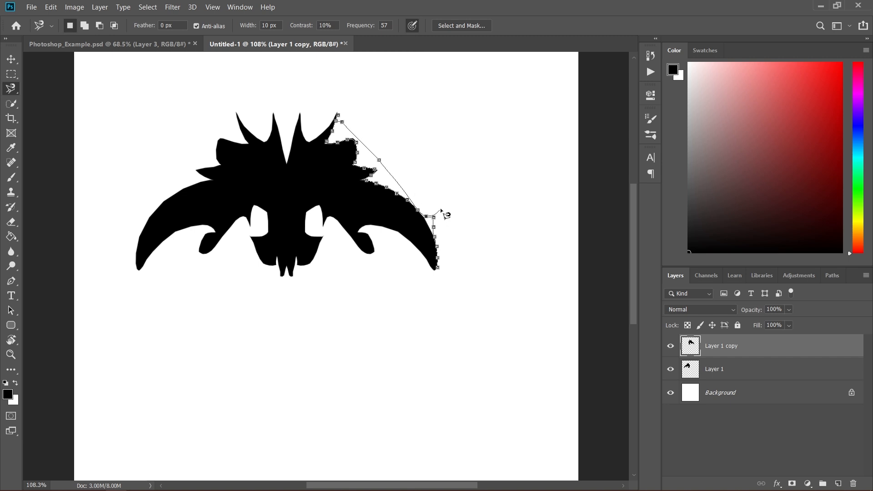
- Outline a wide parallelogram below the horned skull with the Polygonal Lasso and fill it with black
{"action": "key", "text": "Escape"}
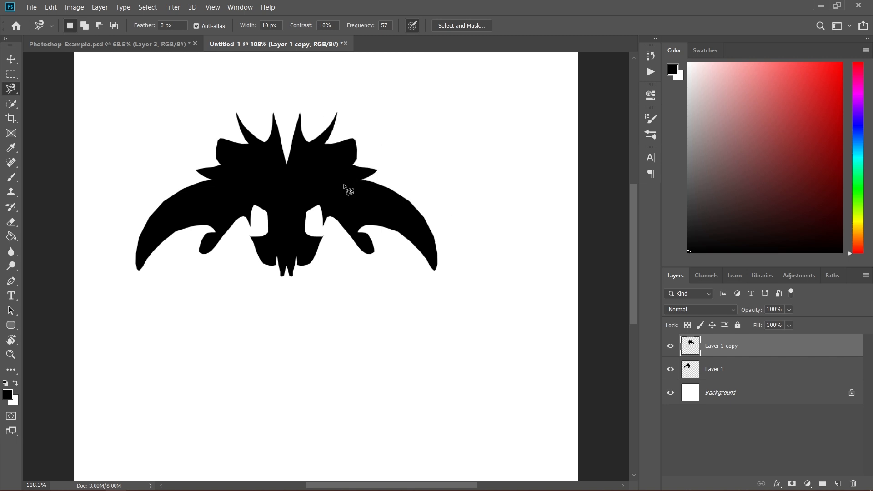
{"action": "right_click", "coordinate": [11, 89]}
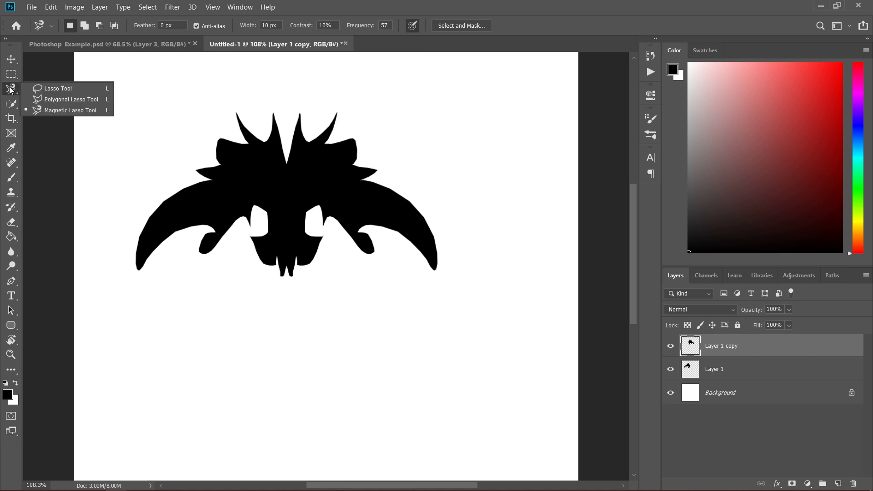
{"action": "left_click", "coordinate": [70, 99]}
{"action": "left_click_drag", "start_coordinate": [240, 339], "coordinate": [223, 238]}
{"action": "left_click", "coordinate": [115, 301]}
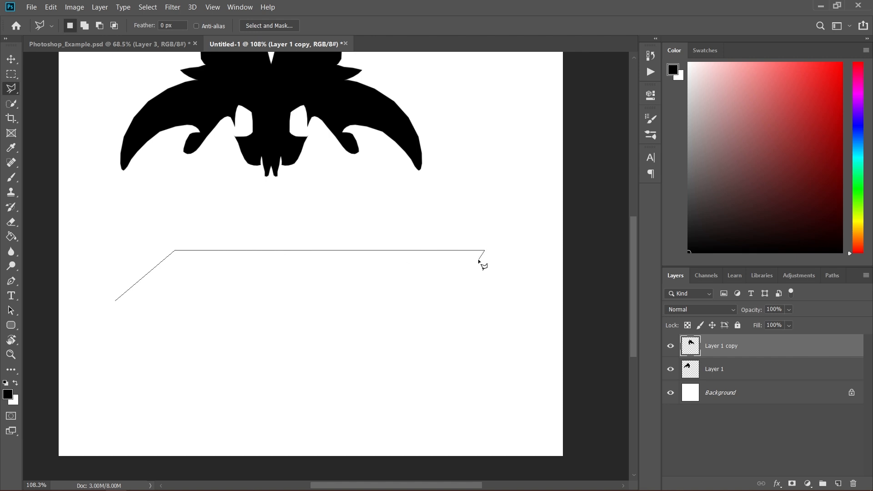
{"action": "left_click", "coordinate": [439, 297]}
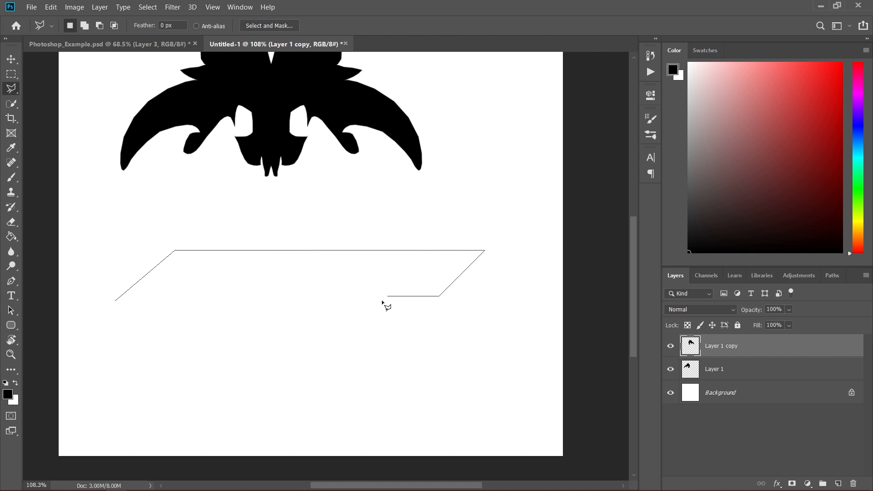
{"action": "left_click", "coordinate": [117, 301]}
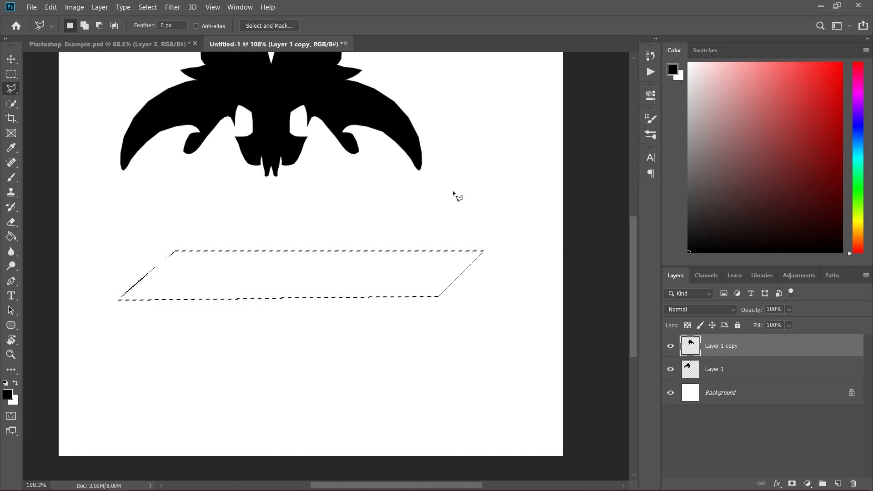
{"action": "key", "text": "x"}
{"action": "key", "text": "ctrl+BackSpace"}
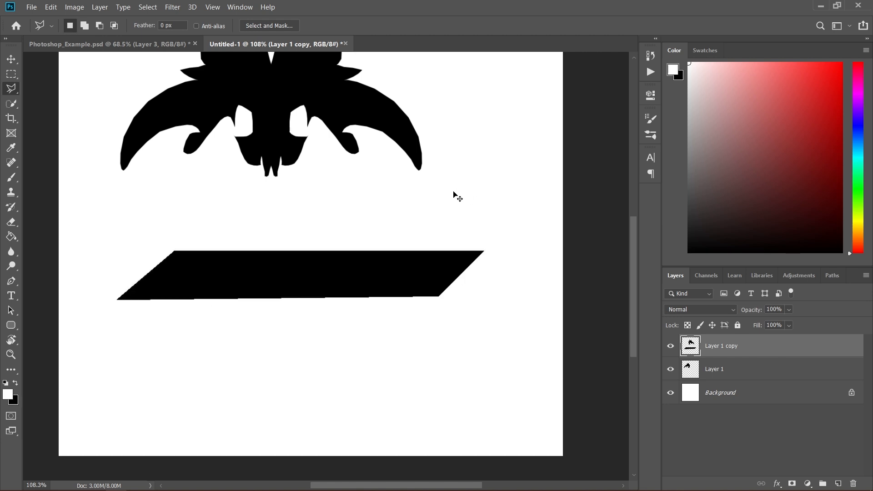
- Outline an angular, bent shape below the parallelogram with the Polygonal Lasso, fill it with black and deselect it
{"action": "key", "text": "z"}
{"action": "left_click_drag", "start_coordinate": [458, 197], "coordinate": [451, 226]}
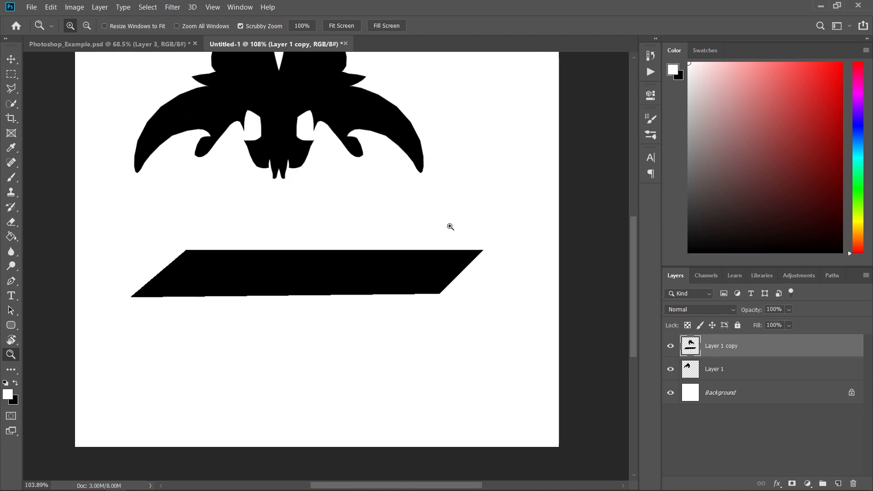
{"action": "left_click", "coordinate": [15, 87]}
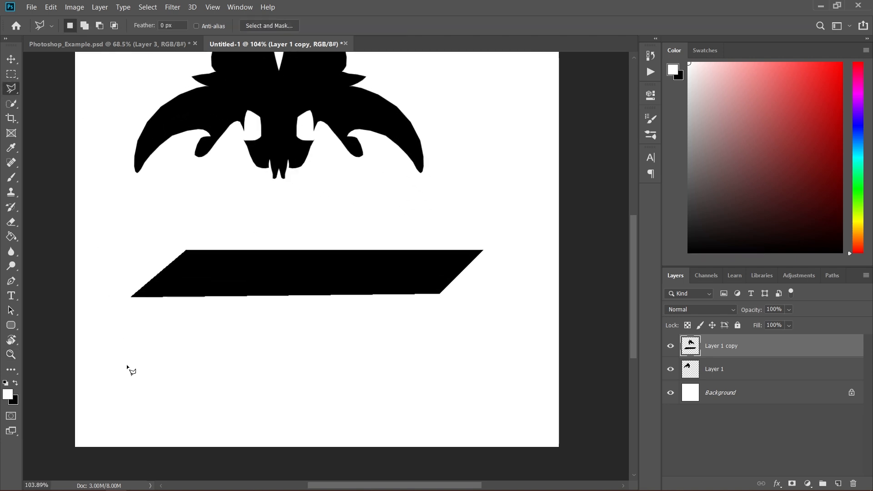
{"action": "left_click", "coordinate": [135, 379]}
{"action": "left_click", "coordinate": [202, 338]}
{"action": "left_click", "coordinate": [274, 337]}
{"action": "left_click", "coordinate": [294, 318]}
{"action": "left_click", "coordinate": [316, 338]}
{"action": "left_click", "coordinate": [289, 380]}
{"action": "left_click", "coordinate": [249, 381]}
{"action": "left_click", "coordinate": [248, 354]}
{"action": "left_click", "coordinate": [207, 353]}
{"action": "left_click", "coordinate": [171, 388]}
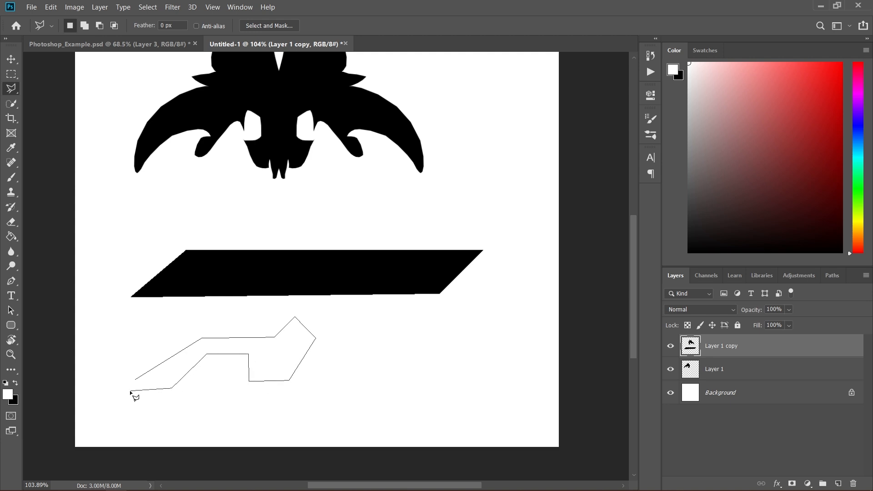
{"action": "left_click", "coordinate": [135, 386]}
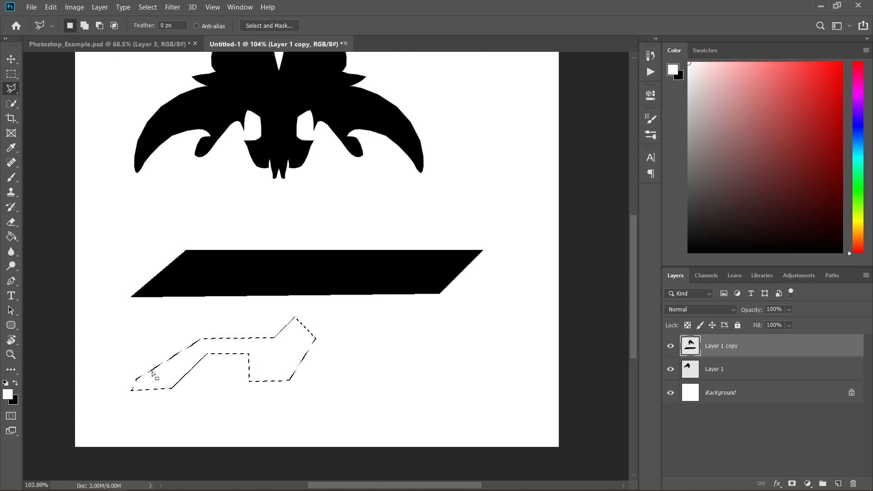
{"action": "key", "text": "ctrl+BackSpace"}
{"action": "key", "text": "ctrl+d"}
- Move the Layer 1 copy artwork slightly down and to the left with the Move tool
{"action": "key", "text": "z"}
{"action": "mouse_move", "coordinate": [292, 297]}
{"action": "left_mouse_down"}
{"action": "mouse_move", "coordinate": [257, 288]}
{"action": "mouse_move", "coordinate": [273, 290]}
{"action": "left_mouse_up"}
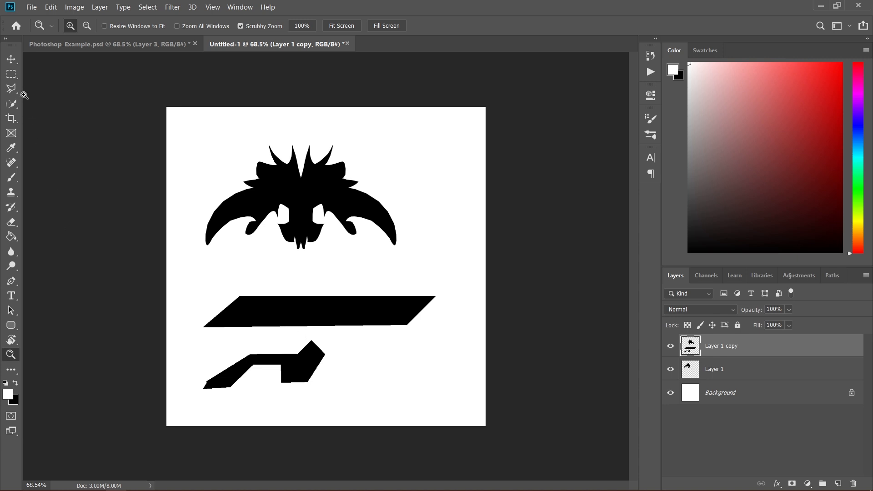
{"action": "left_click", "coordinate": [12, 74]}
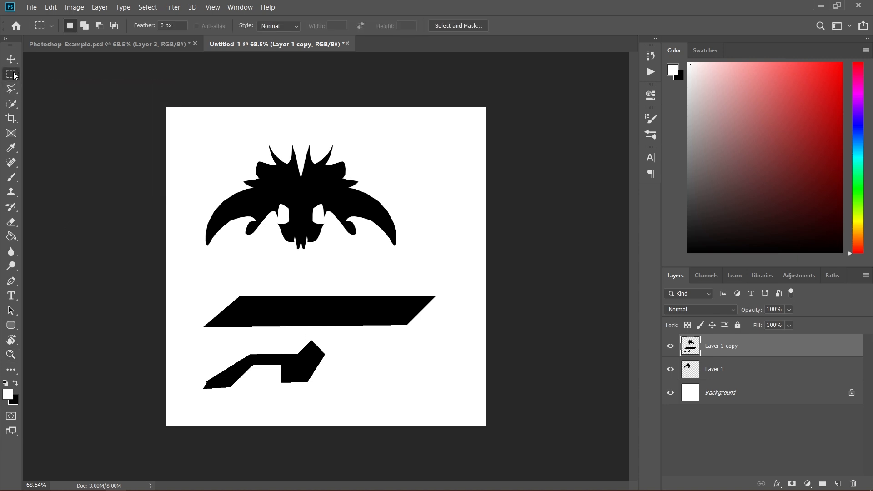
{"action": "left_click", "coordinate": [12, 60]}
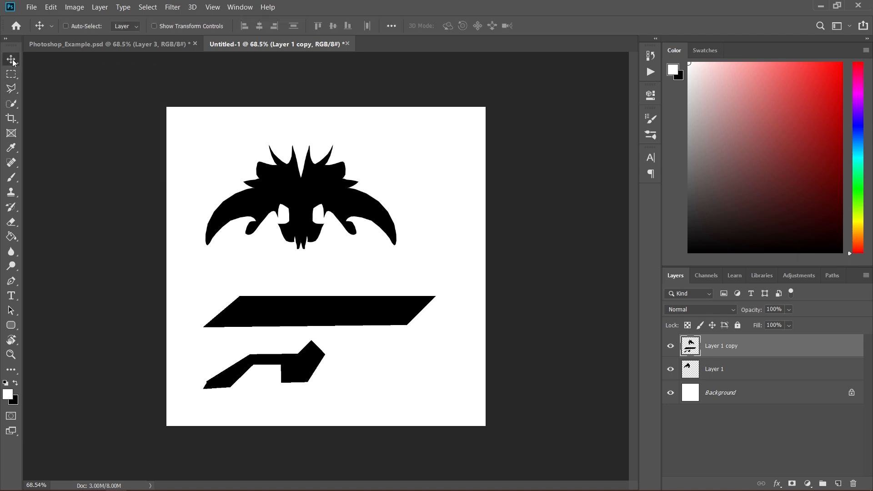
{"action": "mouse_move", "coordinate": [339, 308]}
{"action": "left_mouse_down"}
{"action": "mouse_move", "coordinate": [368, 279]}
{"action": "mouse_move", "coordinate": [329, 304]}
{"action": "mouse_move", "coordinate": [368, 319]}
{"action": "mouse_move", "coordinate": [366, 235]}
{"action": "mouse_move", "coordinate": [321, 313]}
{"action": "mouse_move", "coordinate": [325, 334]}
{"action": "left_mouse_up"}
- Fill two rectangular selections with black: a thin horizontal bar above the parallelogram and a tall block overlapping the shapes' right side
{"action": "key", "text": "m"}
{"action": "left_click_drag", "start_coordinate": [262, 273], "coordinate": [412, 291]}
{"action": "key", "text": "ctrl+BackSpace"}
{"action": "key", "text": "ctrl+d"}
{"action": "left_click_drag", "start_coordinate": [441, 399], "coordinate": [452, 207]}
{"action": "key", "text": "ctrl+BackSpace"}
{"action": "key", "text": "ctrl+d"}
{"action": "key", "text": "p"}
{"action": "key", "text": "ctrl+z"}
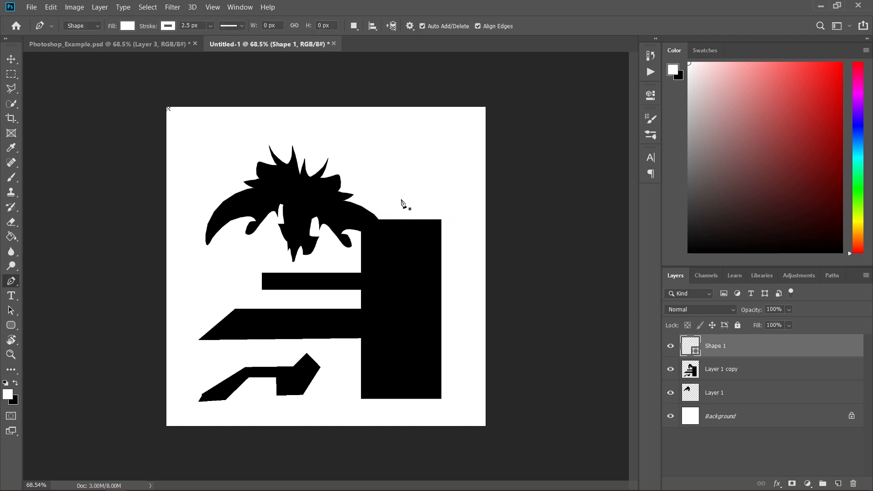
{"action": "key", "text": "l"}
{"action": "left_click", "coordinate": [432, 134]}
{"action": "left_click", "coordinate": [358, 146]}
{"action": "left_click", "coordinate": [370, 191]}
{"action": "left_click", "coordinate": [427, 188]}
{"action": "left_click", "coordinate": [433, 135]}
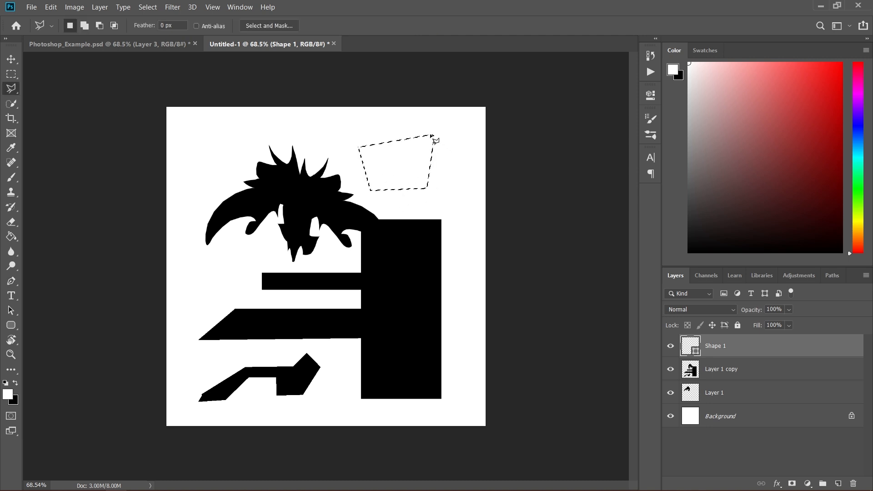
{"action": "key", "text": "ctrl+d"}
{"action": "left_click", "coordinate": [853, 483]}
- Add a new layer, outline an irregular four-sided shape above the tall block with the Polygonal Lasso, fill it black and deselect it
{"action": "left_click", "coordinate": [838, 483]}
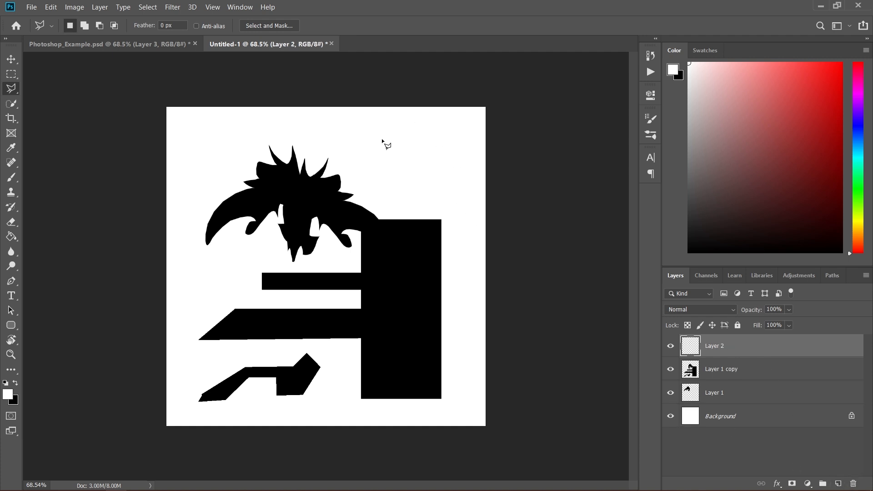
{"action": "left_click", "coordinate": [346, 146]}
{"action": "left_click", "coordinate": [443, 138]}
{"action": "left_click", "coordinate": [449, 201]}
{"action": "left_click", "coordinate": [376, 176]}
{"action": "left_click", "coordinate": [346, 146]}
{"action": "key", "text": "ctrl+BackSpace"}
{"action": "key", "text": "ctrl+d"}
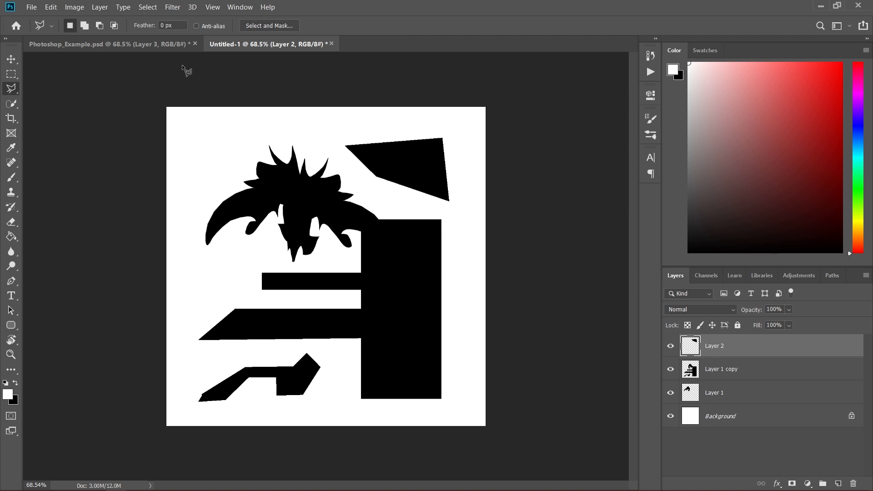
- View the Photoshop_Example.psd document, return to Untitled-1 and activate the standard Lasso Tool
{"action": "left_click", "coordinate": [164, 44]}
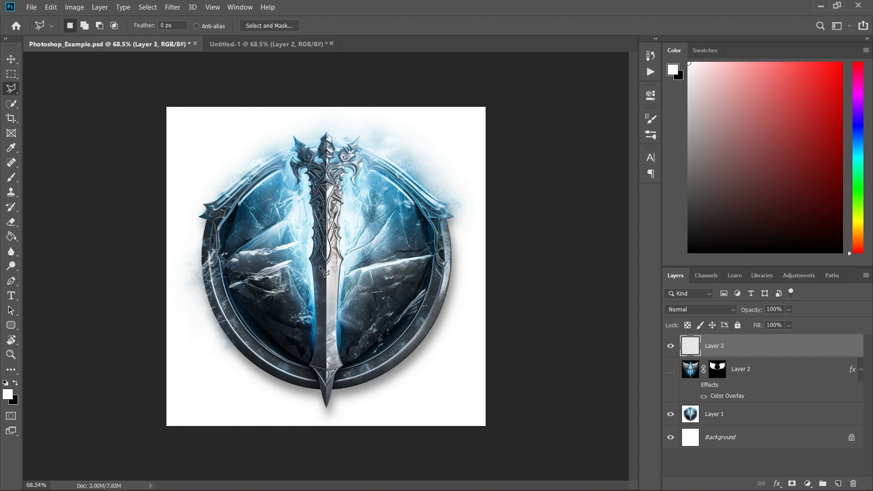
{"action": "left_click", "coordinate": [232, 43]}
{"action": "left_click", "coordinate": [142, 45]}
{"action": "left_click", "coordinate": [259, 43]}
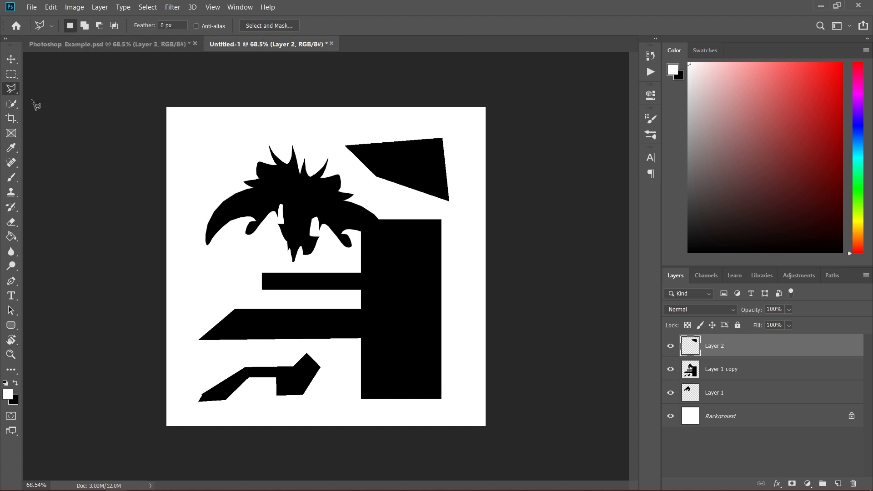
{"action": "right_click", "coordinate": [12, 93]}
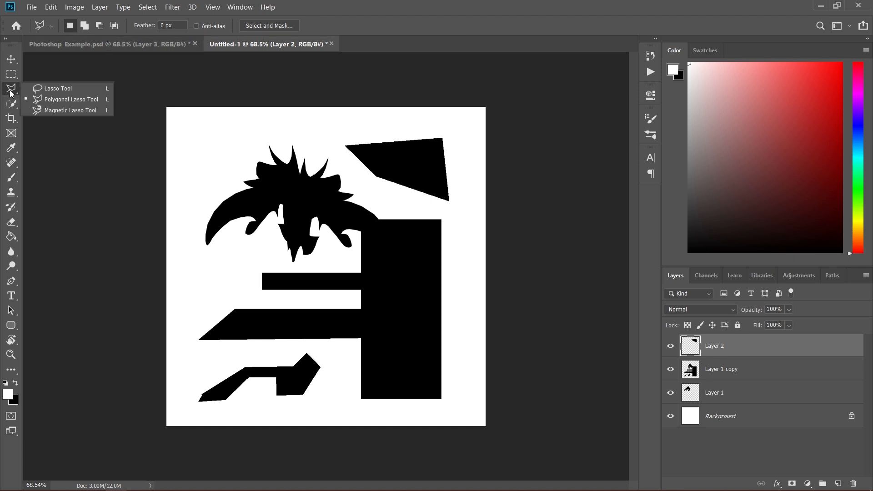
{"action": "left_click", "coordinate": [40, 89]}
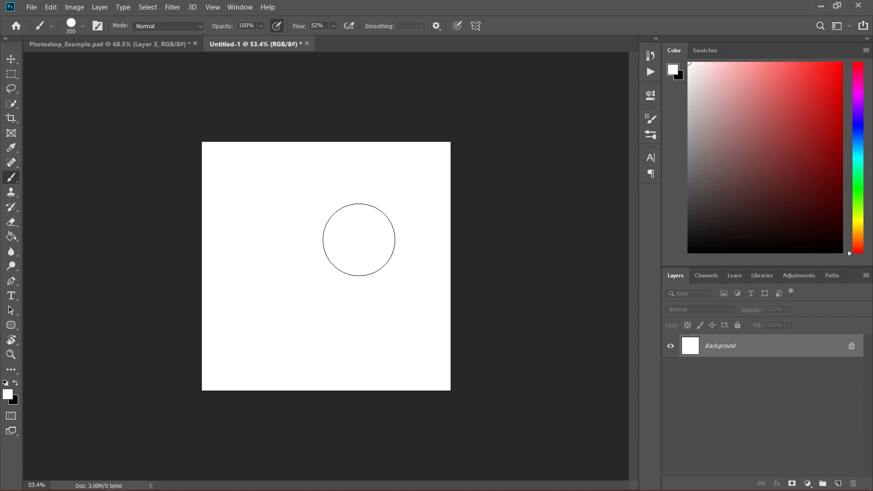
- Add a new layer and fill a rectangular marquee selection in the canvas's upper-left area with black
{"action": "left_click", "coordinate": [838, 483]}
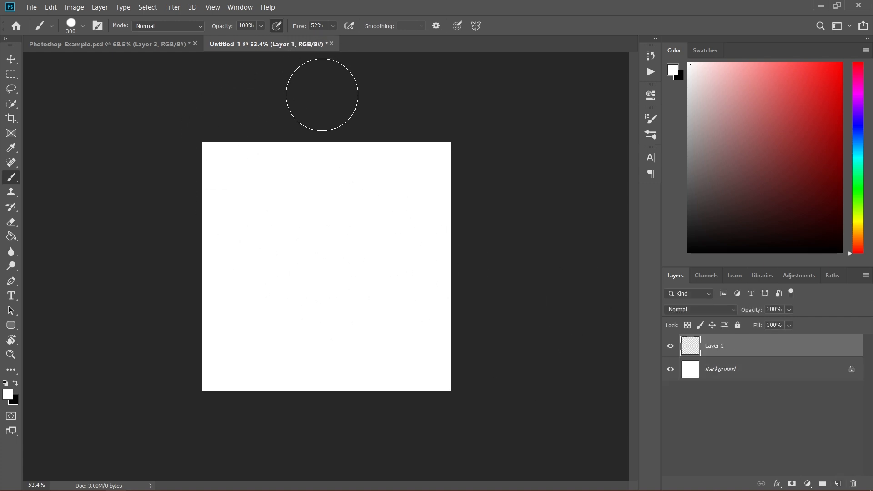
{"action": "key", "text": "z"}
{"action": "mouse_move", "coordinate": [298, 254]}
{"action": "left_mouse_down"}
{"action": "mouse_move", "coordinate": [335, 247]}
{"action": "mouse_move", "coordinate": [311, 248]}
{"action": "left_mouse_up"}
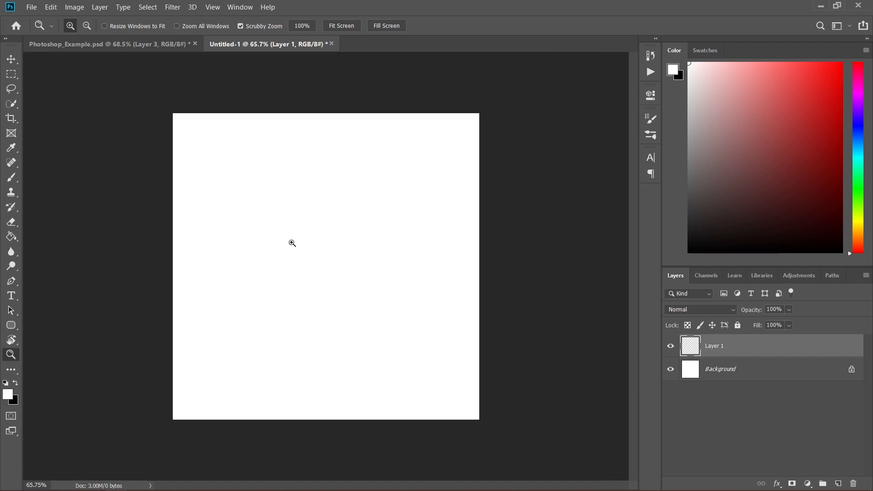
{"action": "key", "text": "m"}
{"action": "left_click_drag", "start_coordinate": [218, 167], "coordinate": [340, 254]}
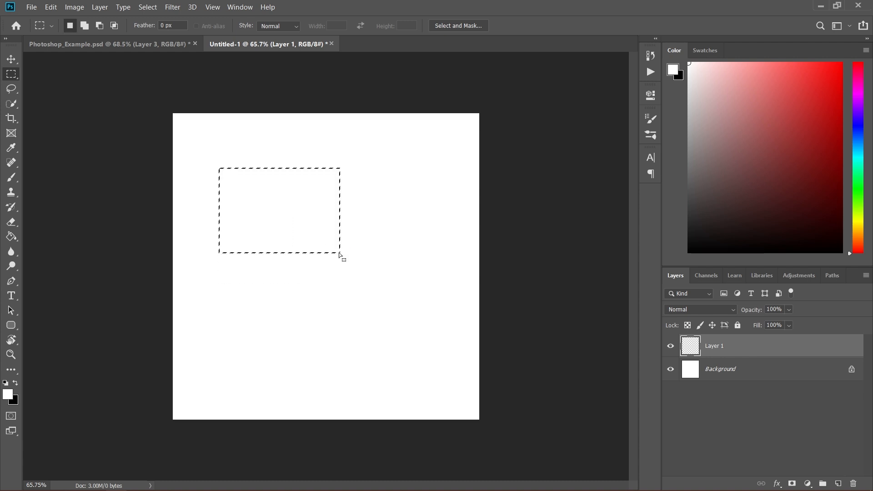
{"action": "key", "text": "ctrl+BackSpace"}
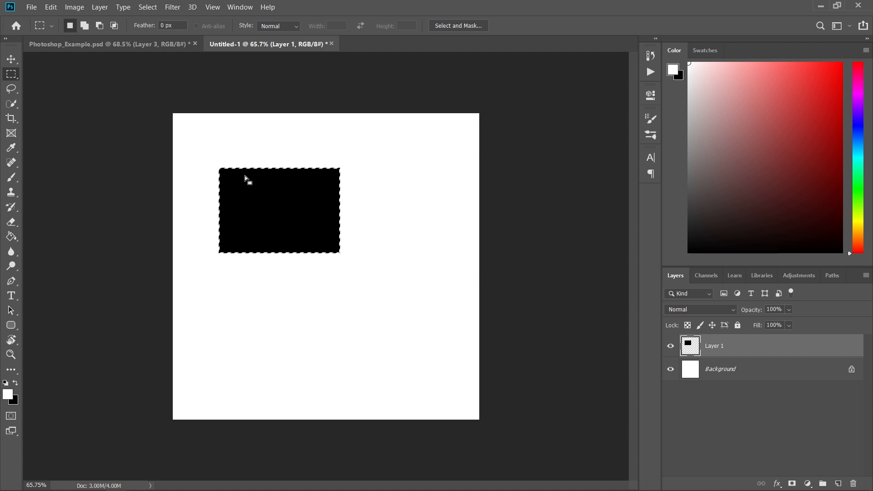
- Rotate the black rectangle clockwise by about 20.6 degrees using the Rotate transform
{"action": "left_click", "coordinate": [48, 8]}
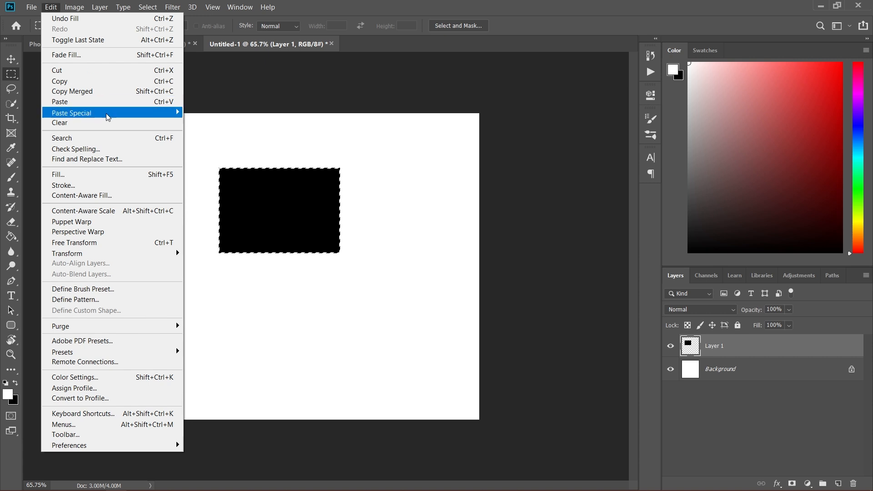
{"action": "mouse_move", "coordinate": [130, 254]}
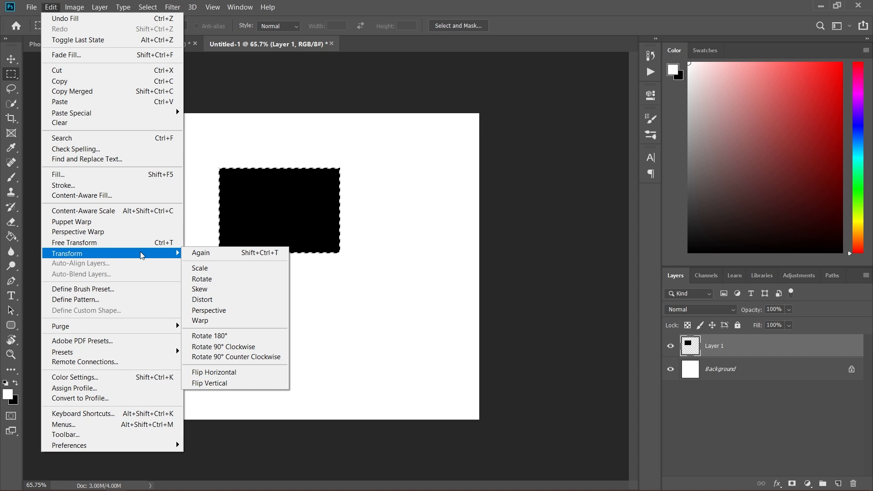
{"action": "left_click", "coordinate": [230, 282]}
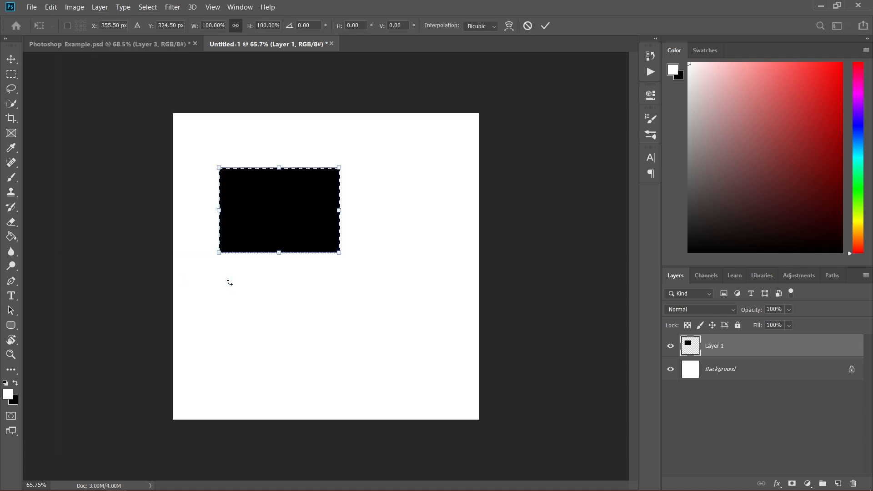
{"action": "left_click_drag", "start_coordinate": [370, 151], "coordinate": [411, 179]}
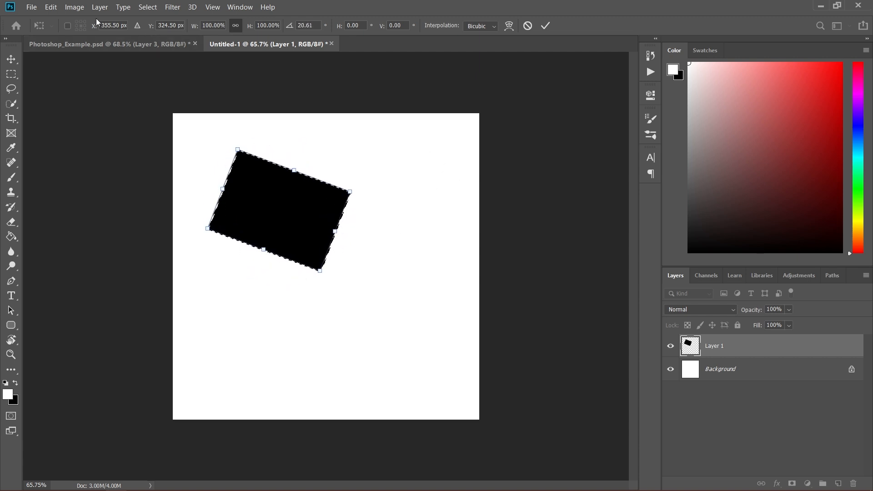
- Skew the rotated rectangle by pulling its upper-right corner outward and its lower-left corner upward along the sides
{"action": "left_click", "coordinate": [56, 9]}
{"action": "mouse_move", "coordinate": [138, 249]}
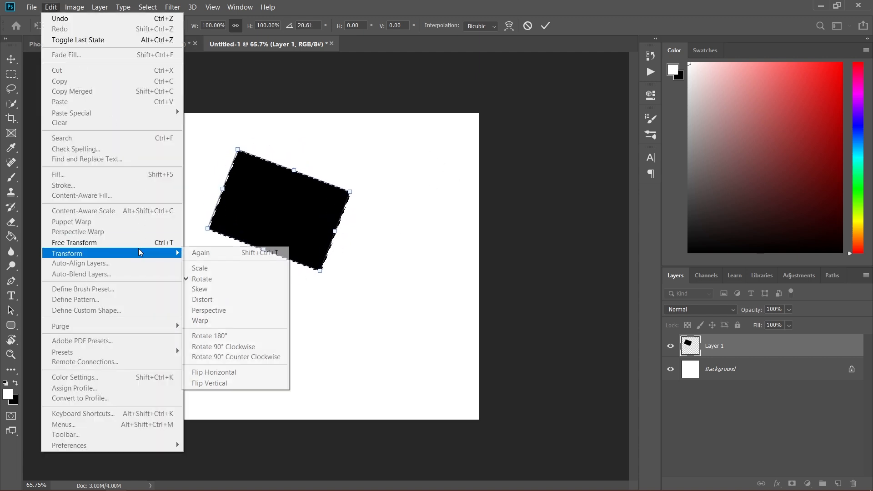
{"action": "left_click", "coordinate": [223, 286]}
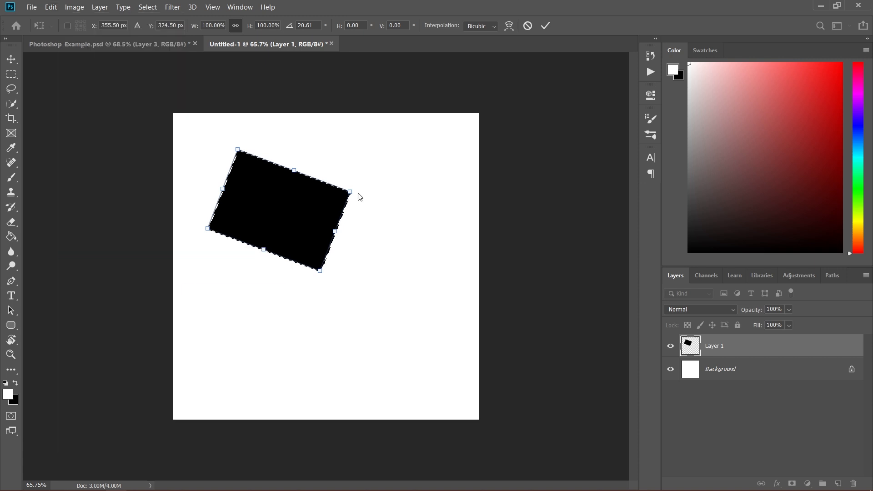
{"action": "left_click_drag", "start_coordinate": [351, 192], "coordinate": [399, 163]}
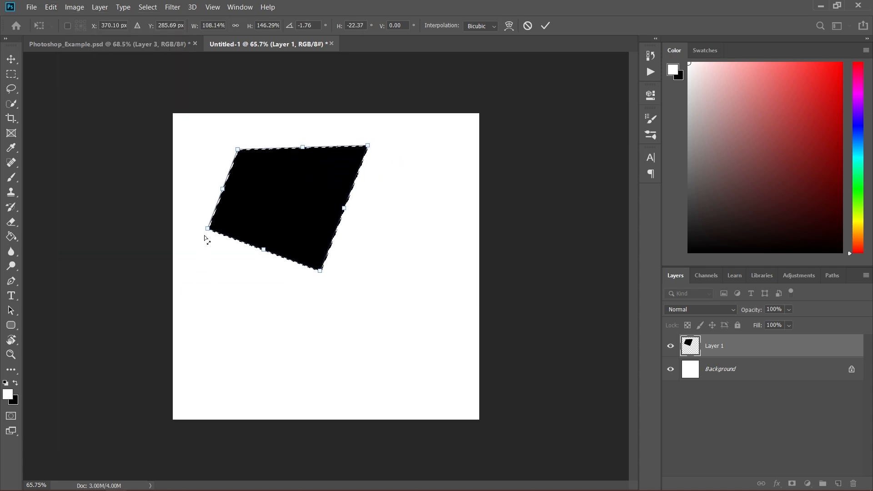
{"action": "left_click_drag", "start_coordinate": [207, 228], "coordinate": [235, 232]}
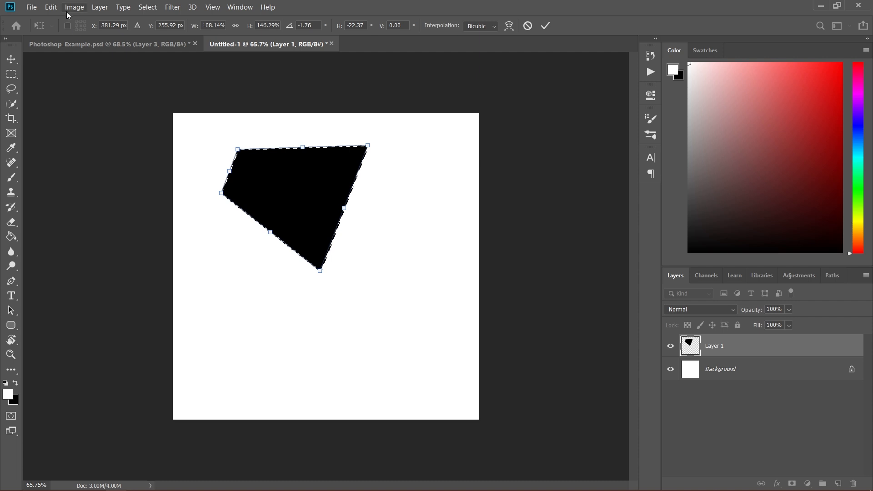
- Distort the shape by repositioning all four corners freely to form a flatter, slanted quadrilateral
{"action": "left_click", "coordinate": [51, 8]}
{"action": "mouse_move", "coordinate": [133, 252]}
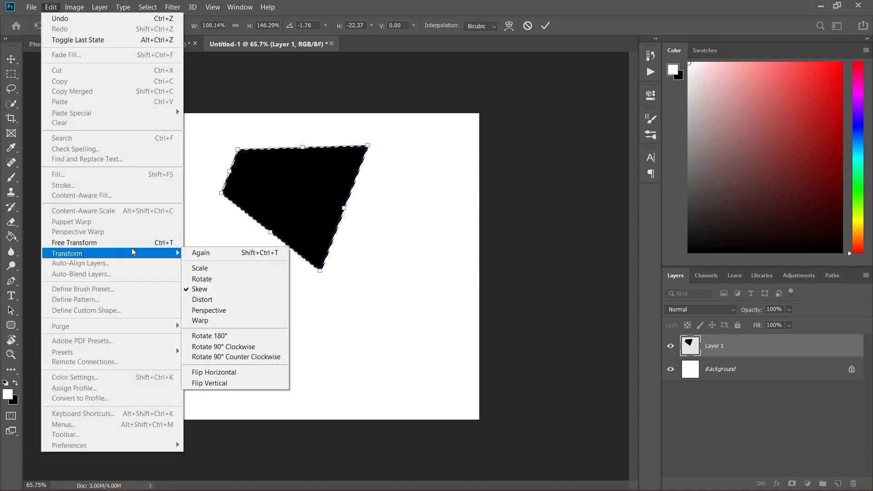
{"action": "left_click", "coordinate": [221, 301]}
{"action": "left_click_drag", "start_coordinate": [320, 270], "coordinate": [338, 223]}
{"action": "left_click_drag", "start_coordinate": [221, 194], "coordinate": [211, 218]}
{"action": "left_click_drag", "start_coordinate": [239, 153], "coordinate": [229, 171]}
{"action": "left_click_drag", "start_coordinate": [367, 145], "coordinate": [364, 153]}
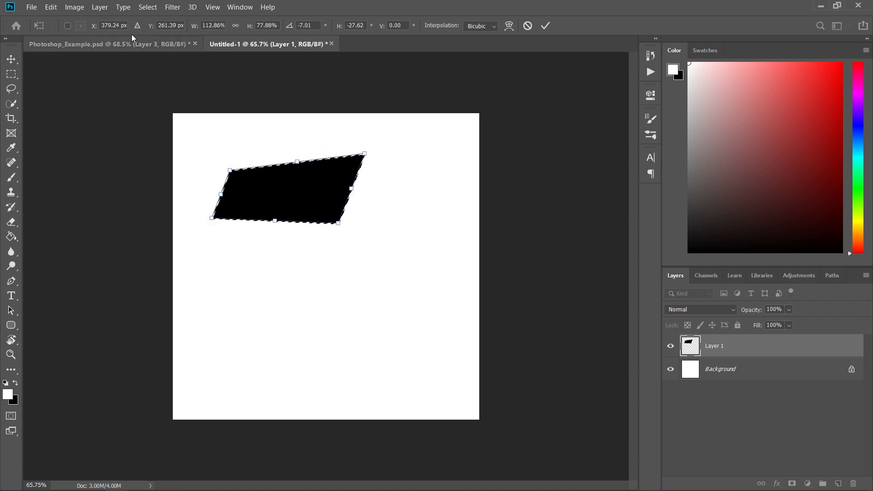
- Apply a Perspective transform to the black shape, pulling its corners outward to widen the upper and lower edges
{"action": "left_click", "coordinate": [51, 7]}
{"action": "mouse_move", "coordinate": [151, 254]}
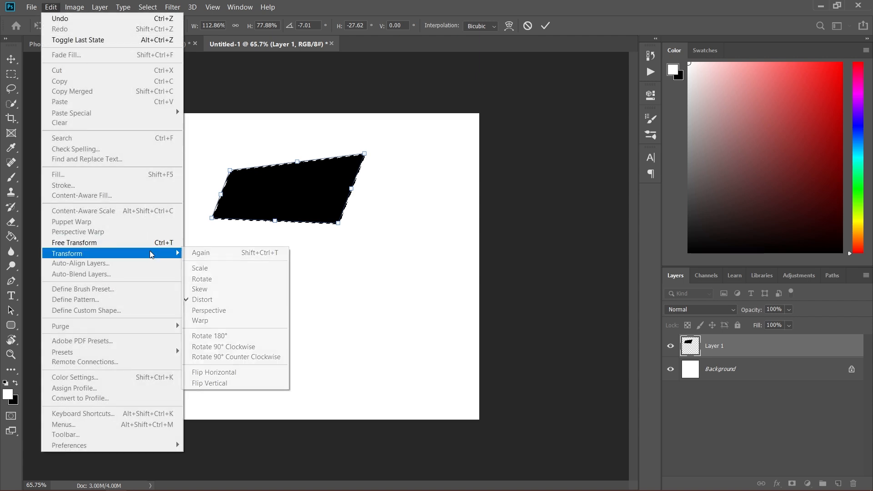
{"action": "left_click", "coordinate": [226, 309]}
{"action": "left_click_drag", "start_coordinate": [340, 225], "coordinate": [367, 225]}
{"action": "left_click_drag", "start_coordinate": [369, 160], "coordinate": [409, 149]}
{"action": "left_click_drag", "start_coordinate": [299, 163], "coordinate": [338, 112]}
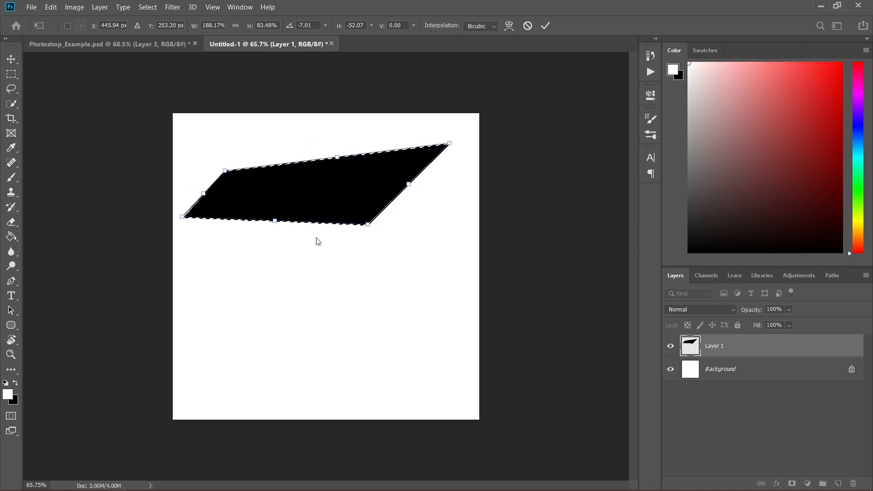
- Warp the stretched shape so all four edges curve, commit the transform and deselect
{"action": "left_click", "coordinate": [51, 8]}
{"action": "mouse_move", "coordinate": [114, 253]}
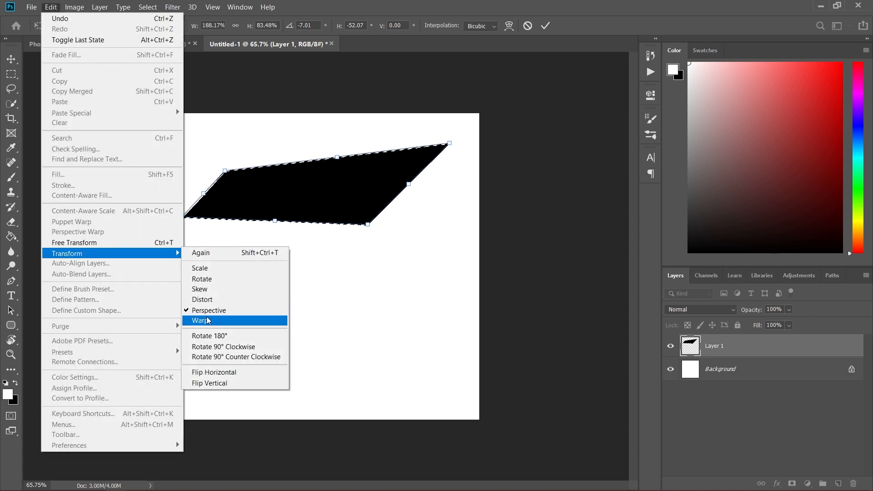
{"action": "left_click", "coordinate": [237, 320]}
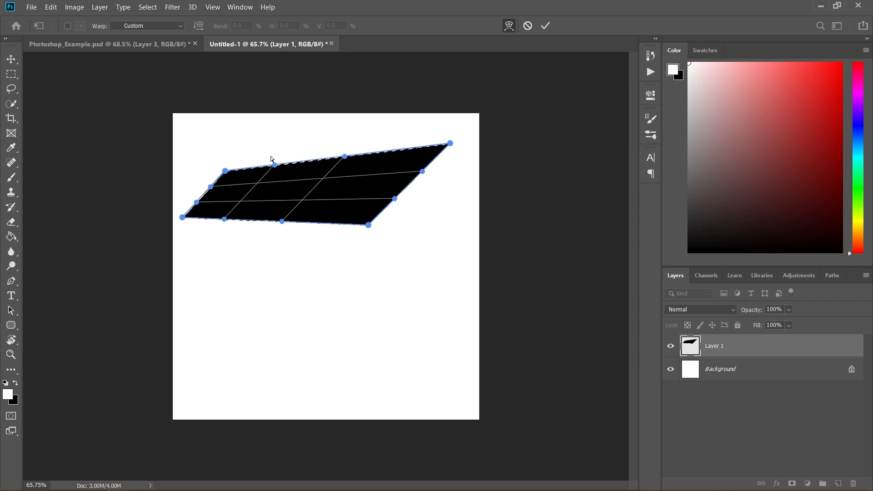
{"action": "left_click_drag", "start_coordinate": [281, 163], "coordinate": [287, 142]}
{"action": "left_click_drag", "start_coordinate": [344, 157], "coordinate": [342, 175]}
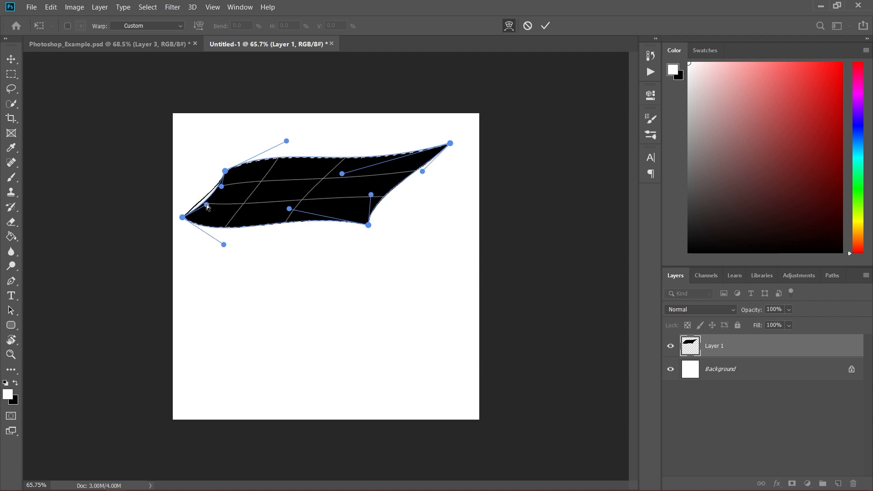
{"action": "left_click", "coordinate": [545, 25]}
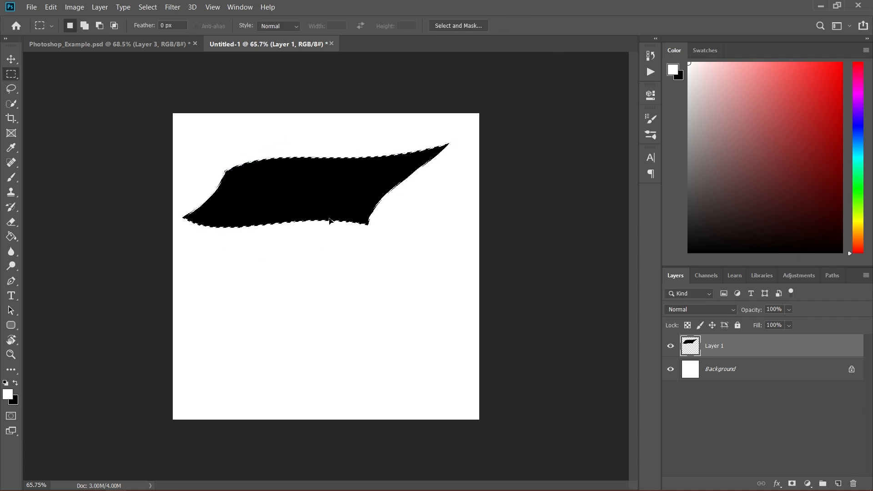
{"action": "key", "text": "ctrl+d"}
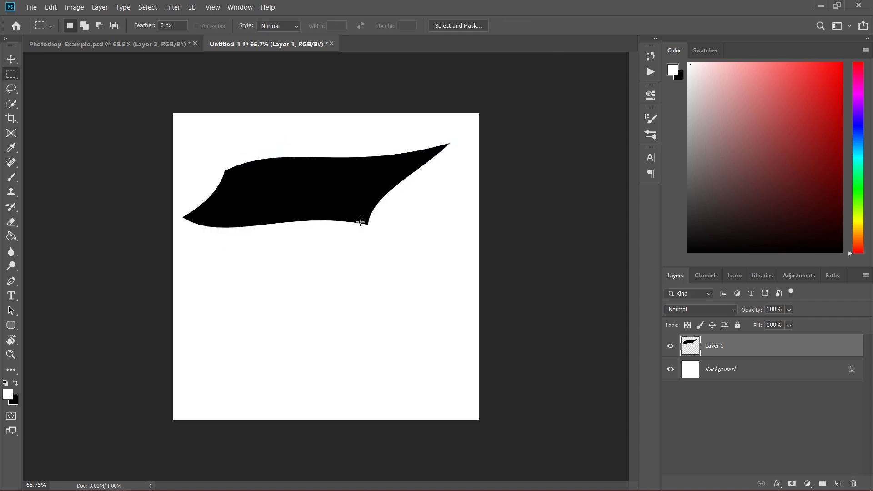
- Add a new layer and fill a rectangular marquee selection below the warped shape with black
{"action": "left_click", "coordinate": [838, 483]}
{"action": "left_click_drag", "start_coordinate": [233, 269], "coordinate": [393, 340]}
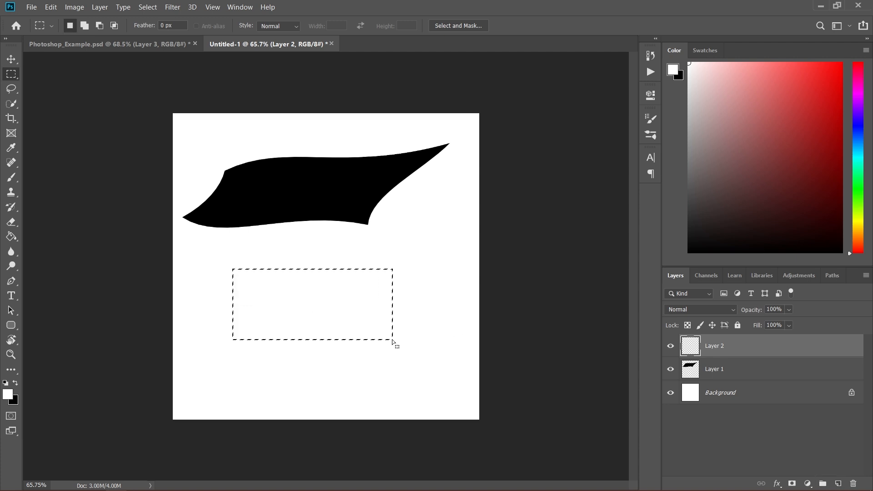
{"action": "key", "text": "ctrl+BackSpace"}
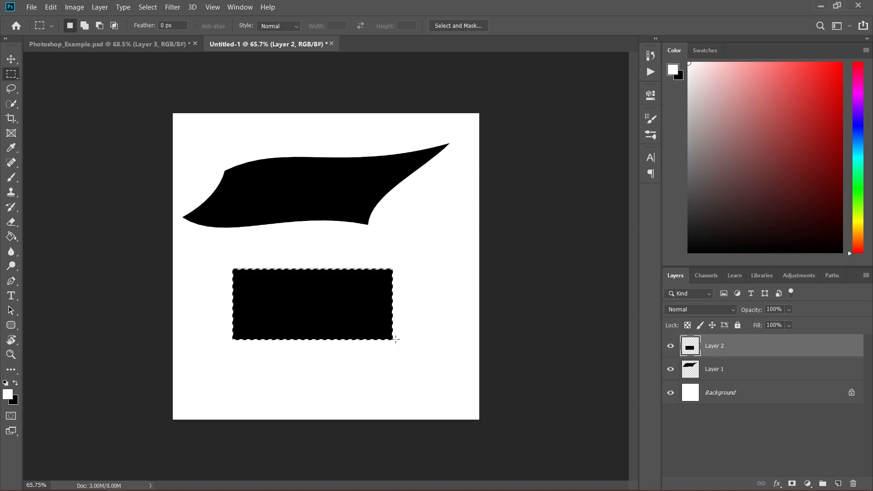
- Free-transform the new rectangle, scaling it to about 117% and rotating it counterclockwise by about 4.6 degrees
{"action": "key", "text": "ctrl+t"}
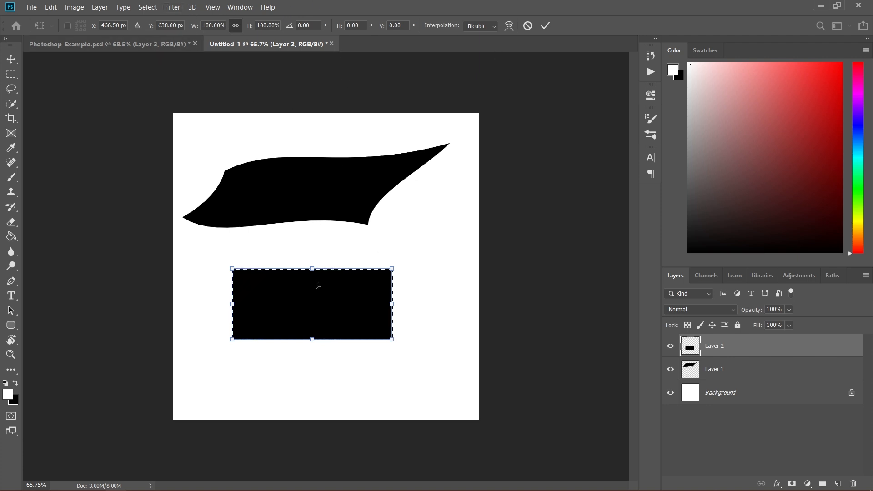
{"action": "right_click", "coordinate": [312, 295]}
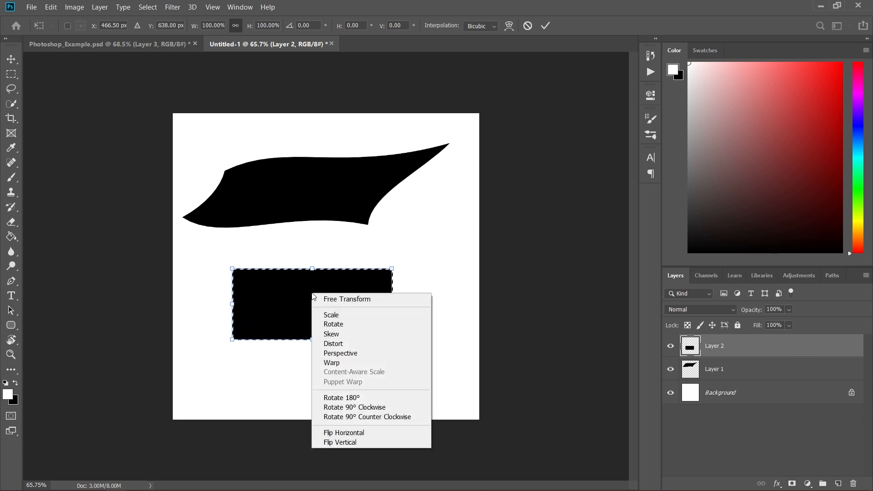
{"action": "left_click", "coordinate": [499, 5]}
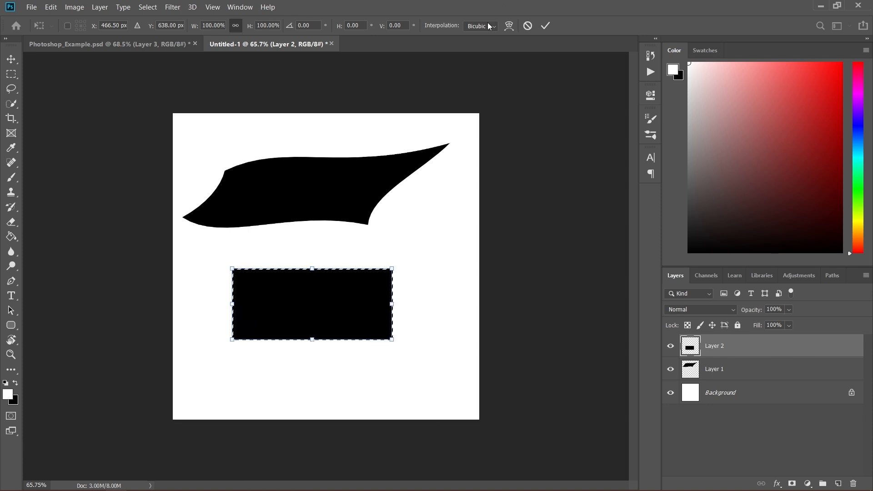
{"action": "left_click_drag", "start_coordinate": [402, 254], "coordinate": [435, 236]}
{"action": "left_click_drag", "start_coordinate": [333, 246], "coordinate": [343, 262]}
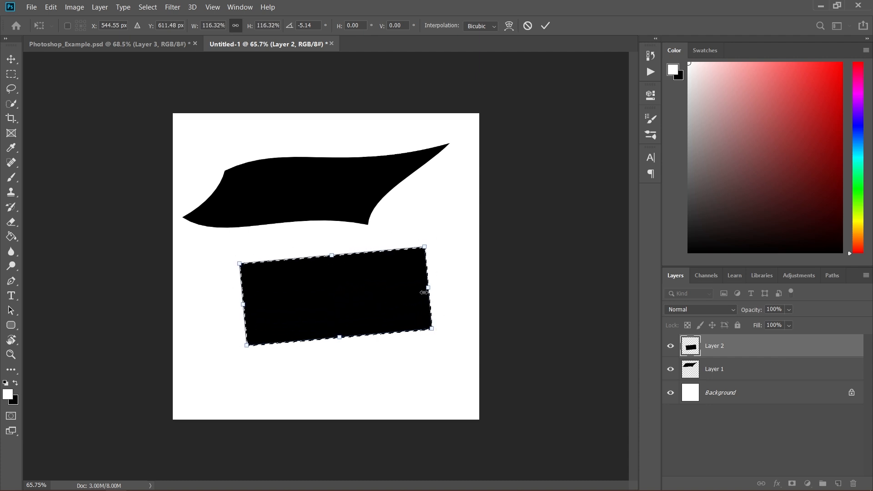
{"action": "mouse_move", "coordinate": [427, 287]}
{"action": "left_mouse_down"}
{"action": "mouse_move", "coordinate": [387, 280]}
{"action": "mouse_move", "coordinate": [412, 273]}
{"action": "mouse_move", "coordinate": [429, 285]}
{"action": "left_mouse_up"}
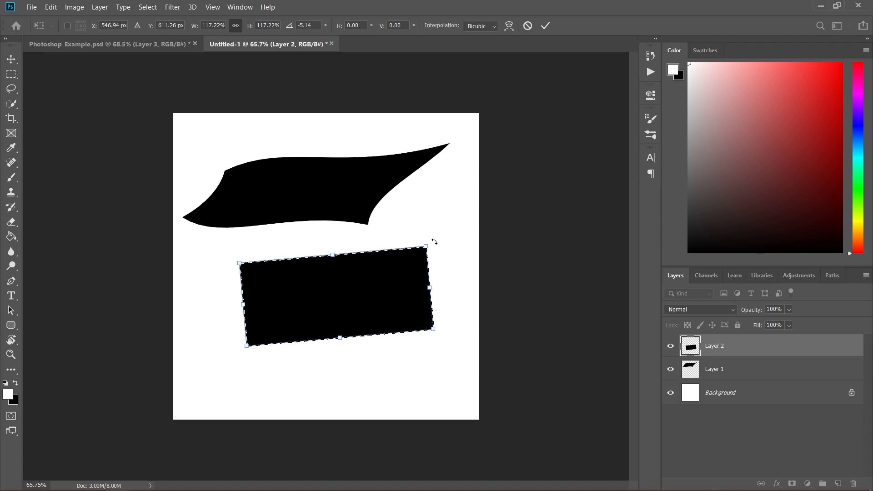
{"action": "left_click_drag", "start_coordinate": [431, 228], "coordinate": [440, 244]}
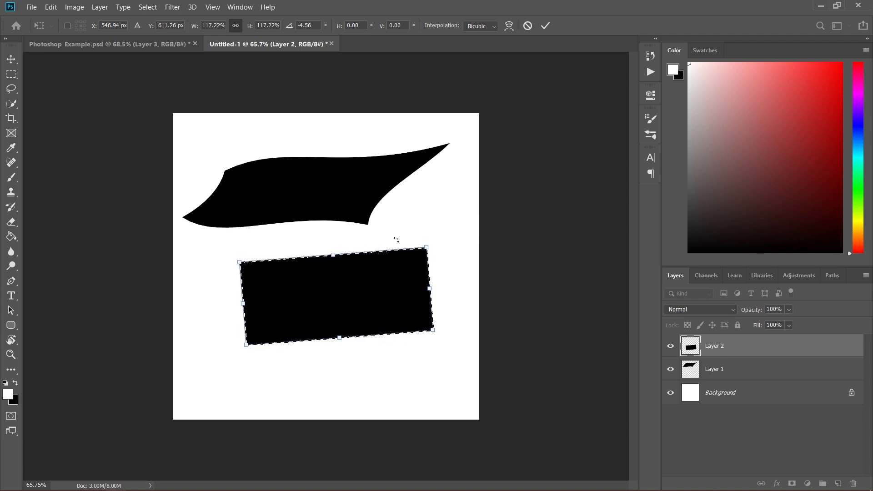
{"action": "left_click", "coordinate": [547, 26]}
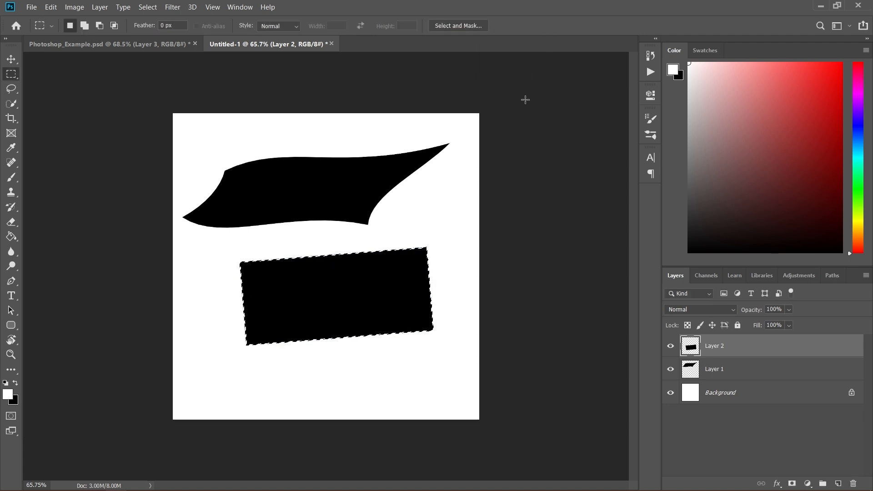
- Free-transform the lower rectangle again, moving it down and left, scaling it to about 98% and rotating it about -1.9 degrees
{"action": "key", "text": "ctrl+t"}
{"action": "left_click_drag", "start_coordinate": [390, 286], "coordinate": [377, 301]}
{"action": "mouse_move", "coordinate": [419, 263]}
{"action": "left_mouse_down"}
{"action": "mouse_move", "coordinate": [448, 229]}
{"action": "mouse_move", "coordinate": [419, 262]}
{"action": "left_mouse_up"}
{"action": "left_click_drag", "start_coordinate": [319, 256], "coordinate": [243, 268]}
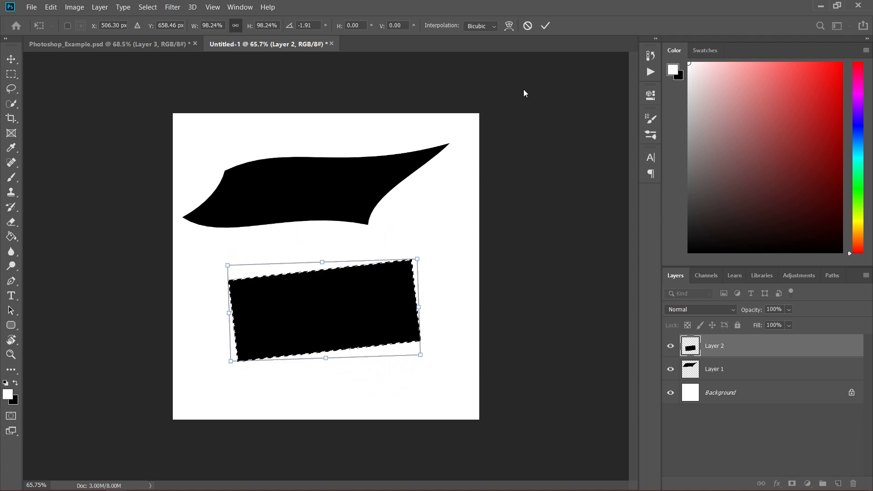
- Warp the lower rectangle by pulling its upper-right corner up and outward, commit the transform and deselect
{"action": "right_click", "coordinate": [344, 304]}
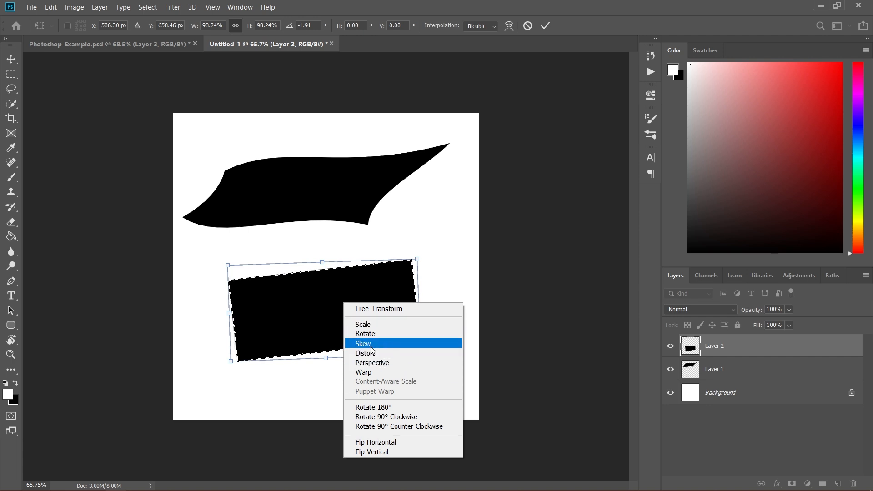
{"action": "left_click", "coordinate": [375, 372]}
{"action": "left_click_drag", "start_coordinate": [418, 259], "coordinate": [439, 221]}
{"action": "left_click", "coordinate": [545, 26]}
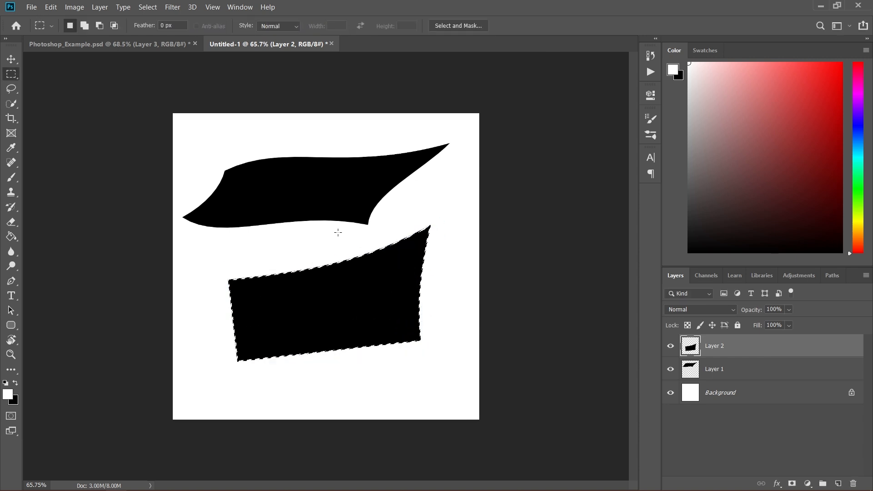
{"action": "key", "text": "ctrl+d"}
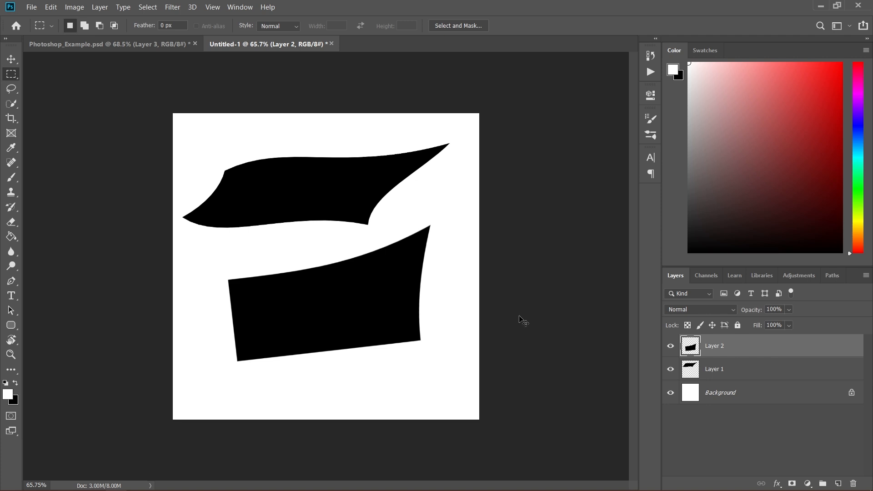
- Load Layer 2's outline as a selection, transform only the selection to about 84% at about -3.4 degrees, and deselect
{"action": "left_click", "coordinate": [691, 348], "text": "ctrl"}
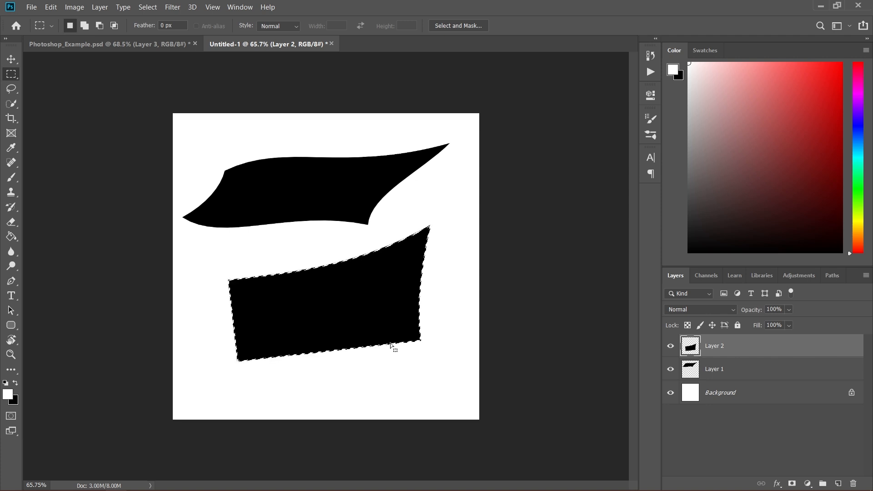
{"action": "right_click", "coordinate": [348, 292]}
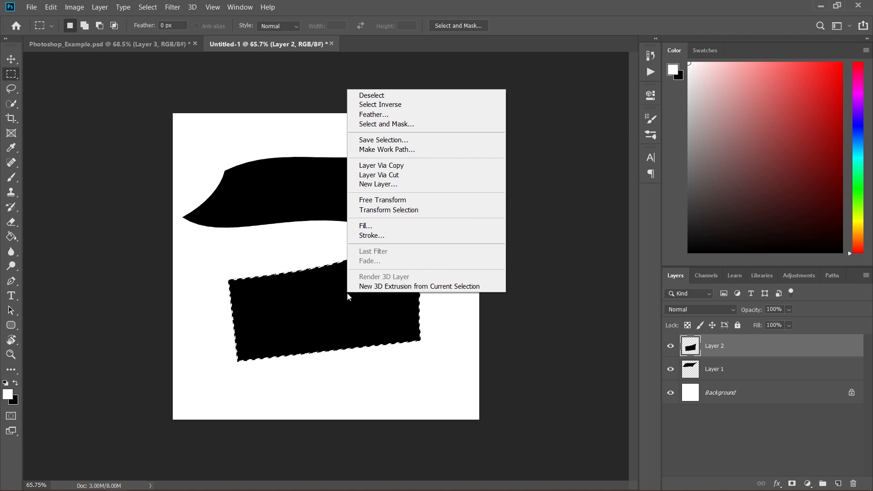
{"action": "left_click", "coordinate": [395, 209]}
{"action": "left_click_drag", "start_coordinate": [433, 221], "coordinate": [409, 238]}
{"action": "left_click_drag", "start_coordinate": [320, 242], "coordinate": [314, 222]}
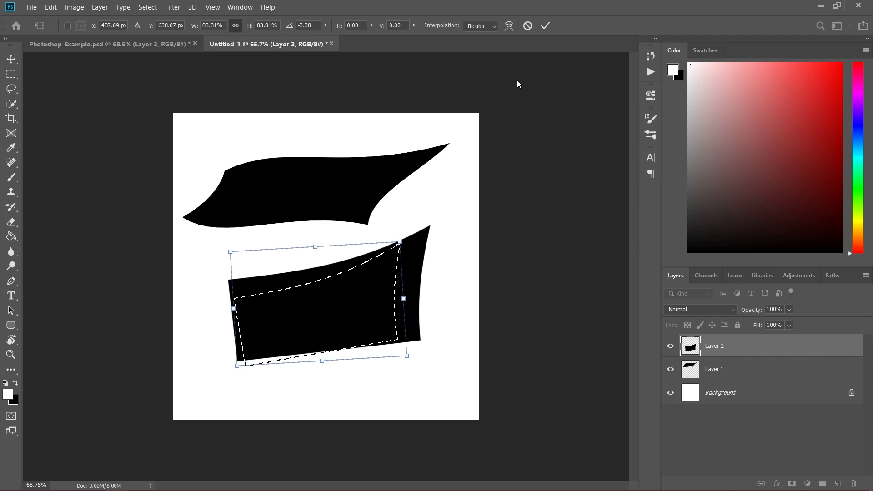
{"action": "left_click", "coordinate": [545, 26]}
{"action": "key", "text": "ctrl+d"}
{"action": "left_click", "coordinate": [51, 6]}
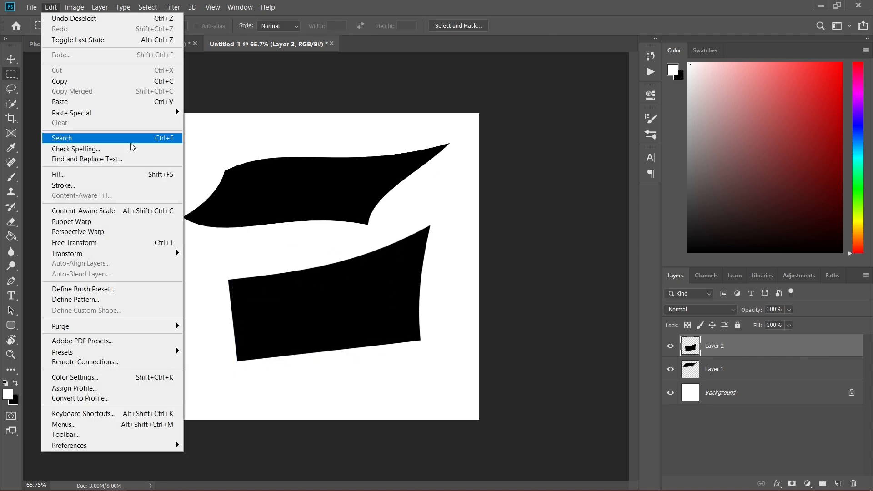
{"action": "mouse_move", "coordinate": [154, 250]}
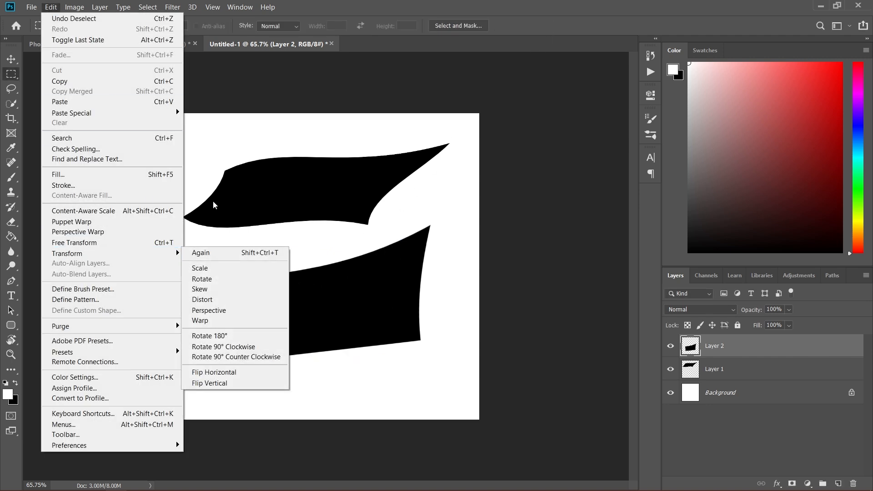
{"action": "left_click", "coordinate": [497, 4]}
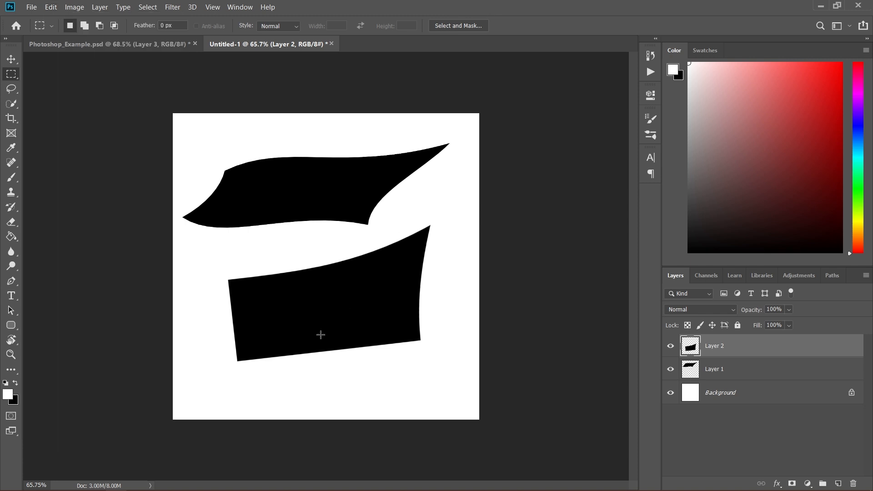
- Move the lower shape slightly left and down in Free Transform, to about X 495 px and Y 612 px
{"action": "key", "text": "ctrl+t"}
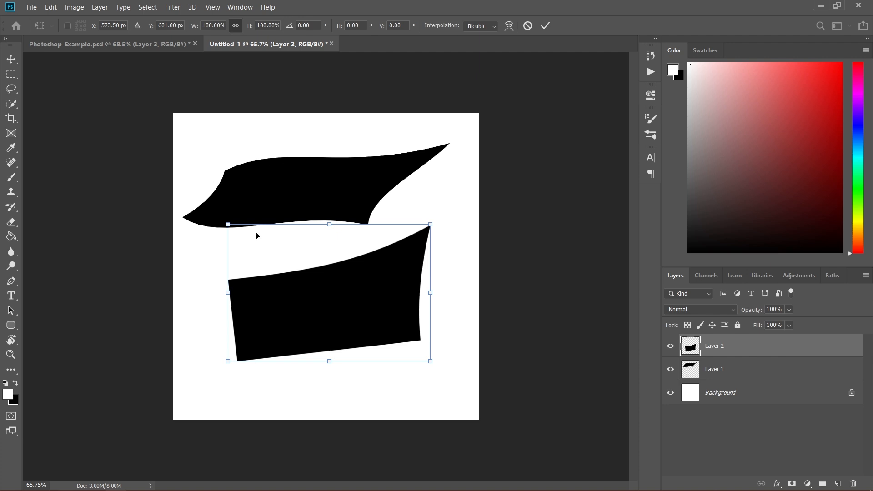
{"action": "left_click", "coordinate": [48, 14]}
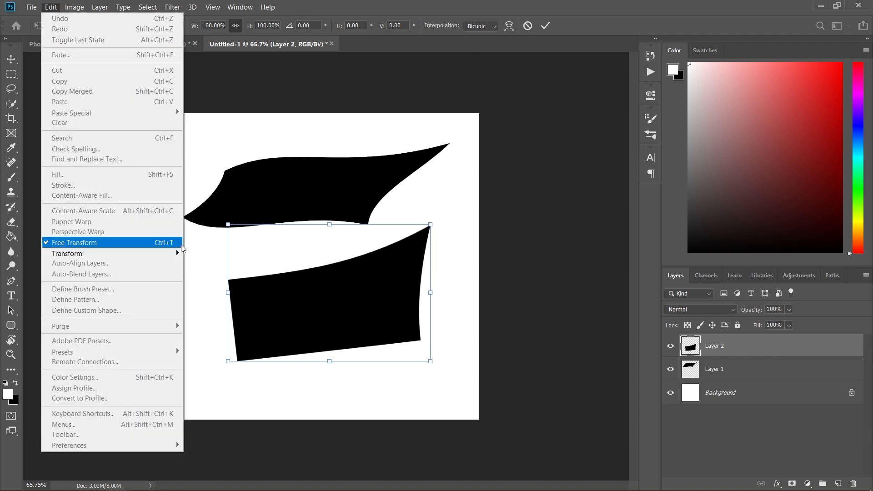
{"action": "key", "text": "Escape"}
{"action": "left_click_drag", "start_coordinate": [386, 281], "coordinate": [365, 275]}
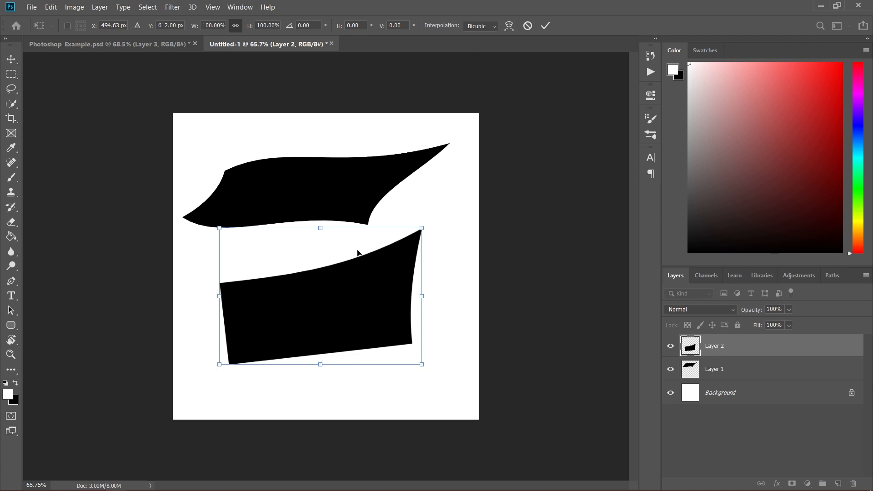
- Flip the lower shape horizontally and back again, and do the same with a vertical flip
{"action": "right_click", "coordinate": [358, 253]}
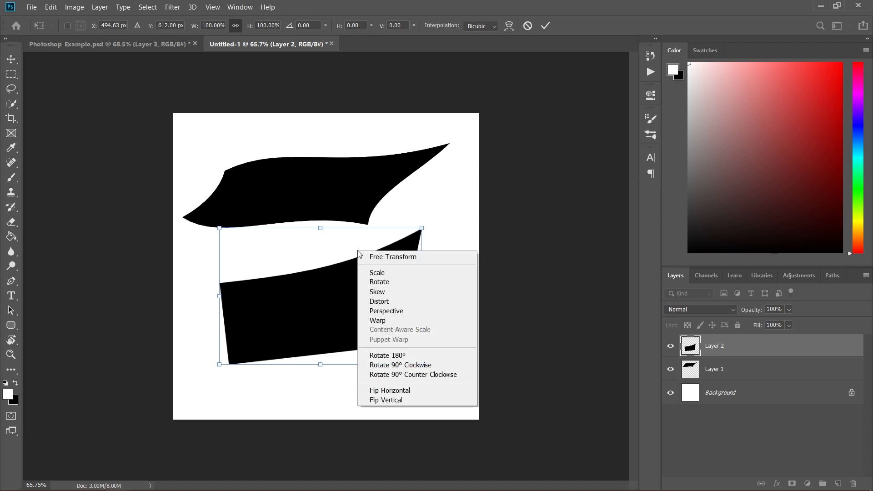
{"action": "left_click", "coordinate": [378, 390]}
{"action": "right_click", "coordinate": [330, 293]}
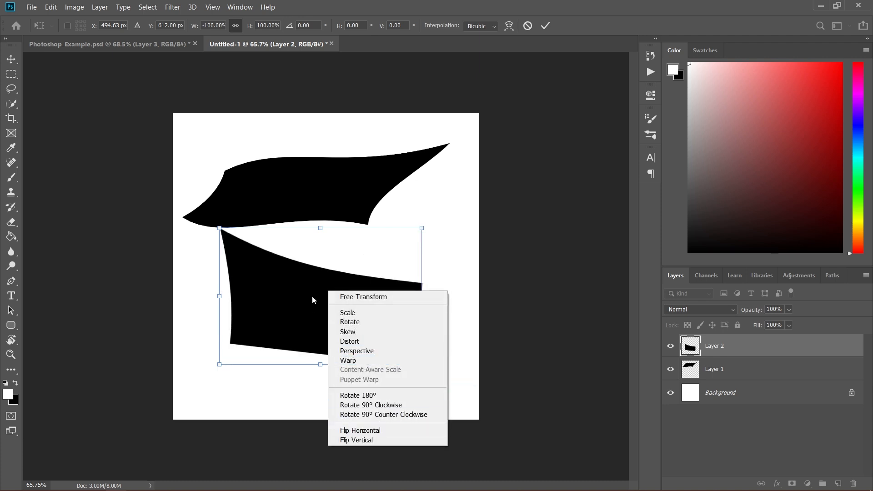
{"action": "left_click", "coordinate": [361, 430]}
{"action": "right_click", "coordinate": [301, 312]}
{"action": "left_click", "coordinate": [328, 457]}
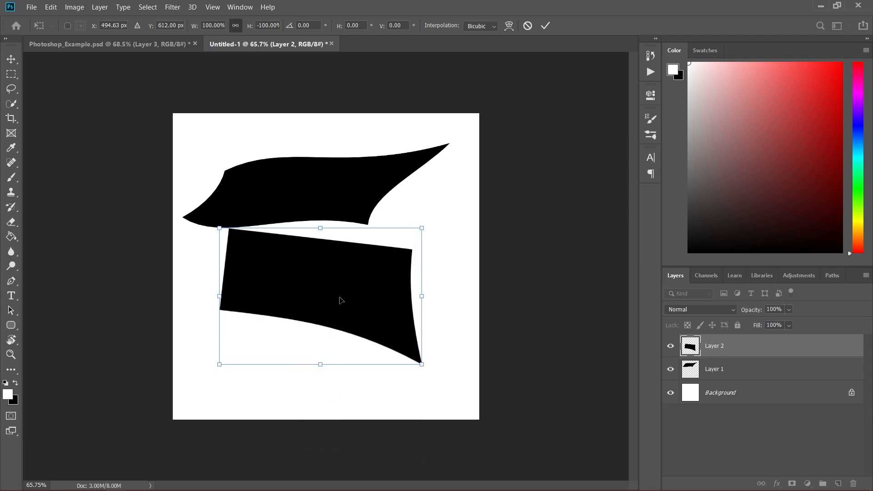
{"action": "right_click", "coordinate": [340, 298]}
{"action": "left_click", "coordinate": [367, 448]}
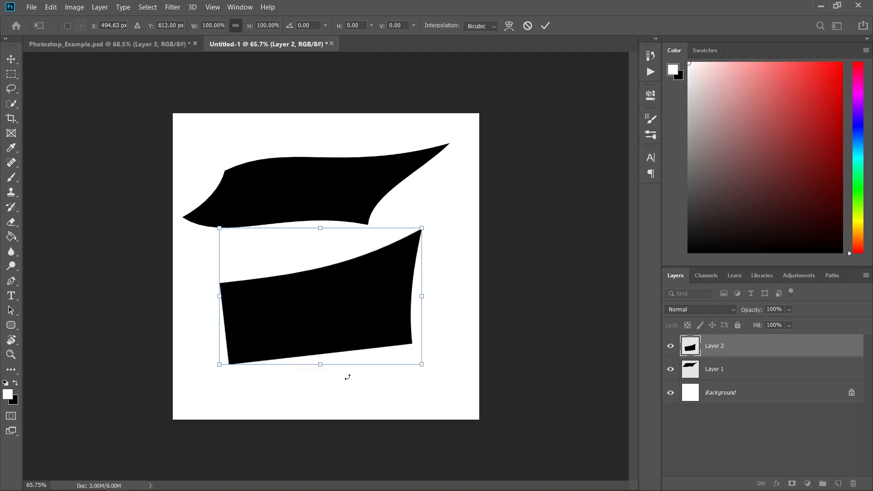
- Flip the lower shape vertically and horizontally within the active transform
{"action": "right_click", "coordinate": [331, 337]}
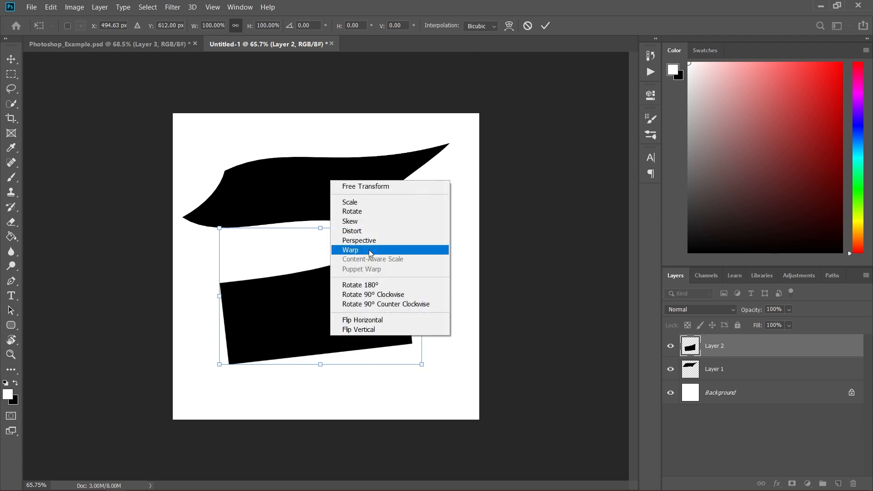
{"action": "left_click", "coordinate": [378, 327]}
{"action": "right_click", "coordinate": [352, 312]}
{"action": "left_click", "coordinate": [392, 451]}
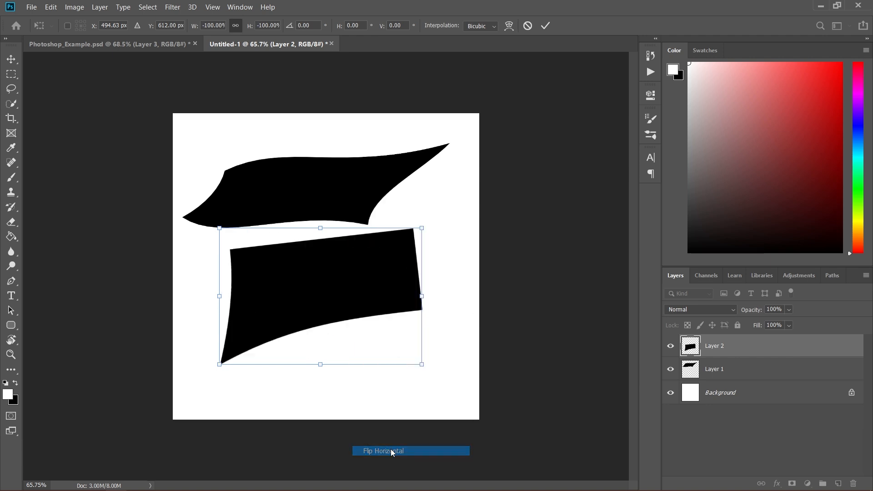
- Apply the flips to the lower shape and reposition it on the canvas with the Move tool
{"action": "key", "text": "Return"}
{"action": "left_click_drag", "start_coordinate": [353, 276], "coordinate": [337, 296]}
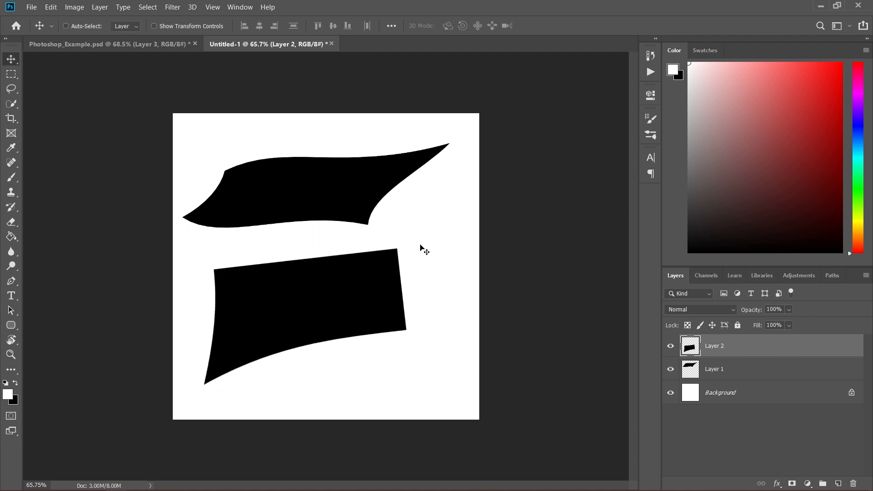
{"action": "left_click_drag", "start_coordinate": [302, 297], "coordinate": [361, 232]}
- Scale the lower shape to 56.68% and rotate it 16.75°, distort its corners, and apply the transform
{"action": "key", "text": "ctrl+t"}
{"action": "left_click_drag", "start_coordinate": [466, 186], "coordinate": [443, 218]}
{"action": "right_click", "coordinate": [331, 302]}
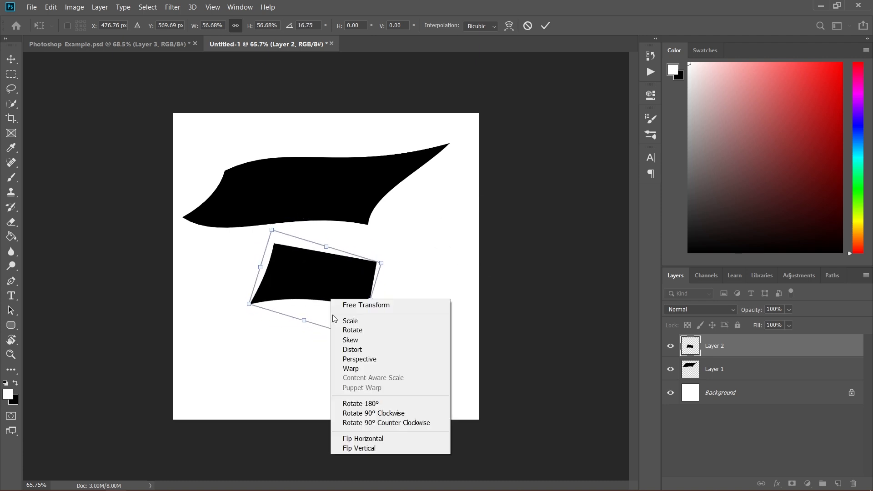
{"action": "left_click", "coordinate": [365, 349]}
{"action": "left_click_drag", "start_coordinate": [381, 263], "coordinate": [388, 237]}
{"action": "left_click_drag", "start_coordinate": [346, 286], "coordinate": [398, 314]}
{"action": "left_click_drag", "start_coordinate": [368, 355], "coordinate": [377, 325]}
{"action": "left_click", "coordinate": [545, 26]}
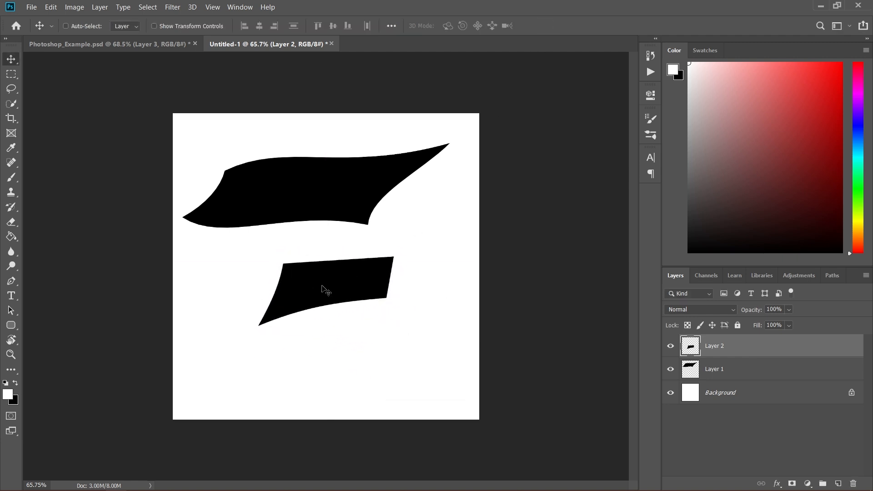
- Move the lower shape down and to the left in Free Transform and apply it
{"action": "key", "text": "ctrl+t"}
{"action": "left_click_drag", "start_coordinate": [355, 296], "coordinate": [304, 351]}
{"action": "left_click", "coordinate": [543, 26]}
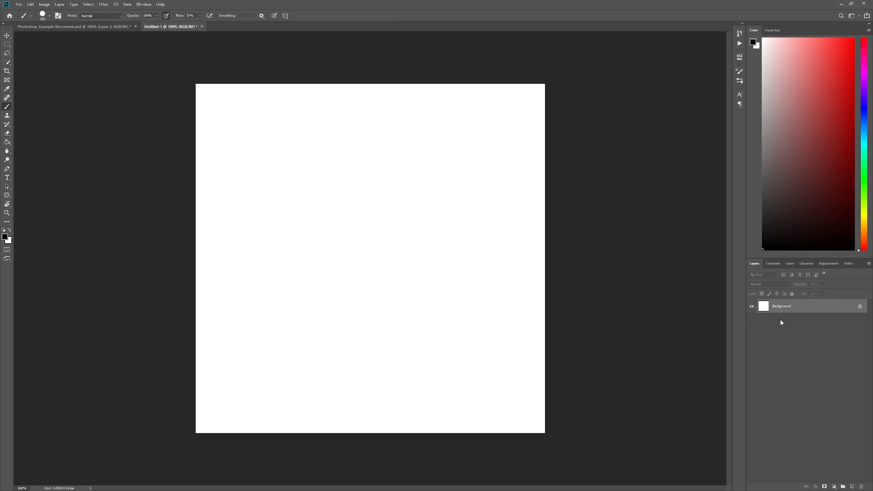
- Capture a screen region over the blank canvas, sketch three stacked red rectangles on it to illustrate layers, and discard the capture
{"action": "key", "text": "Print"}
{"action": "left_click_drag", "start_coordinate": [211, 129], "coordinate": [541, 398]}
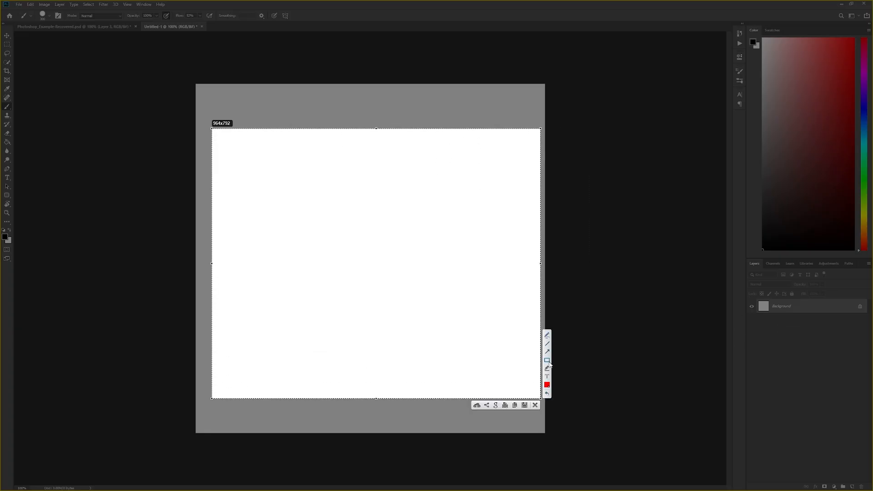
{"action": "left_click_drag", "start_coordinate": [298, 257], "coordinate": [425, 283]}
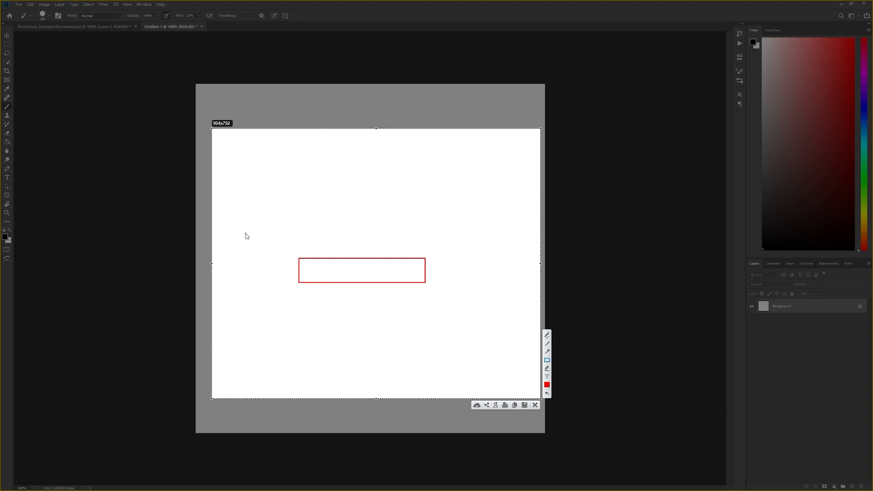
{"action": "left_click_drag", "start_coordinate": [289, 234], "coordinate": [440, 253]}
{"action": "left_click_drag", "start_coordinate": [288, 206], "coordinate": [435, 229]}
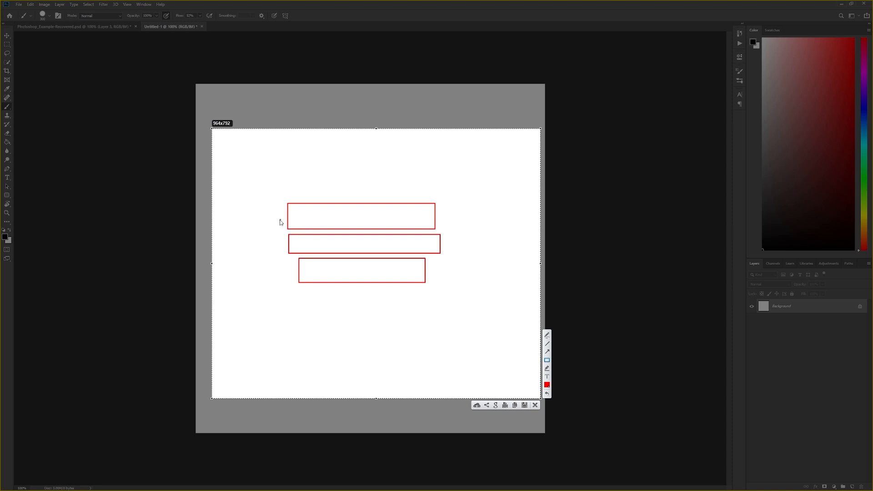
{"action": "mouse_move", "coordinate": [276, 219]}
{"action": "left_mouse_down"}
{"action": "mouse_move", "coordinate": [302, 220]}
{"action": "mouse_move", "coordinate": [295, 222]}
{"action": "left_mouse_up"}
{"action": "left_click", "coordinate": [536, 405]}
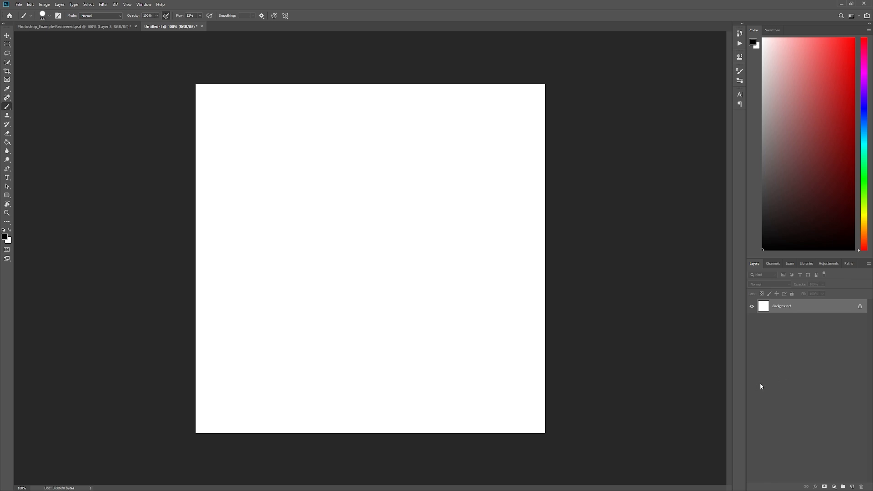
- Add two empty layers above the Background, keeping the default names and options
{"action": "left_click", "coordinate": [852, 487]}
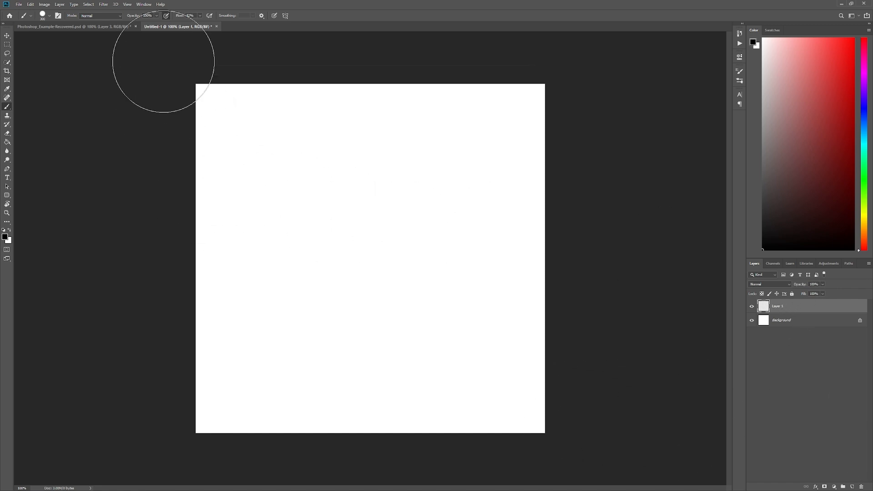
{"action": "left_click", "coordinate": [60, 4]}
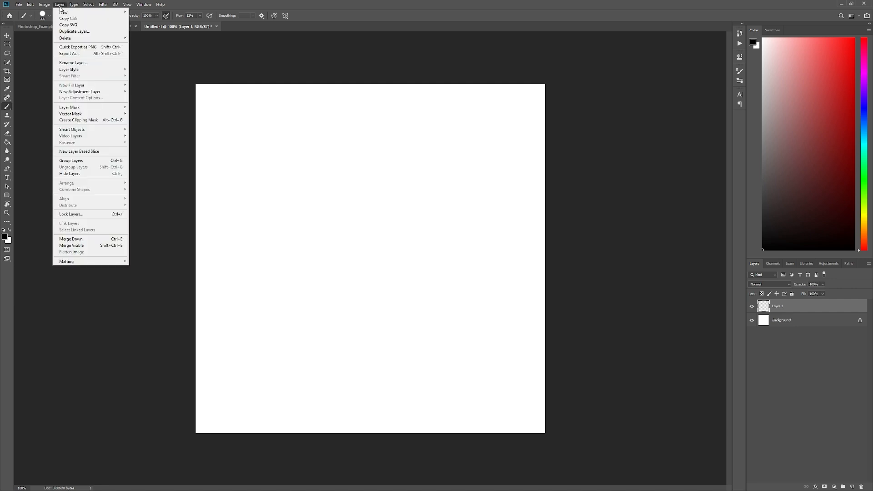
{"action": "mouse_move", "coordinate": [64, 12]}
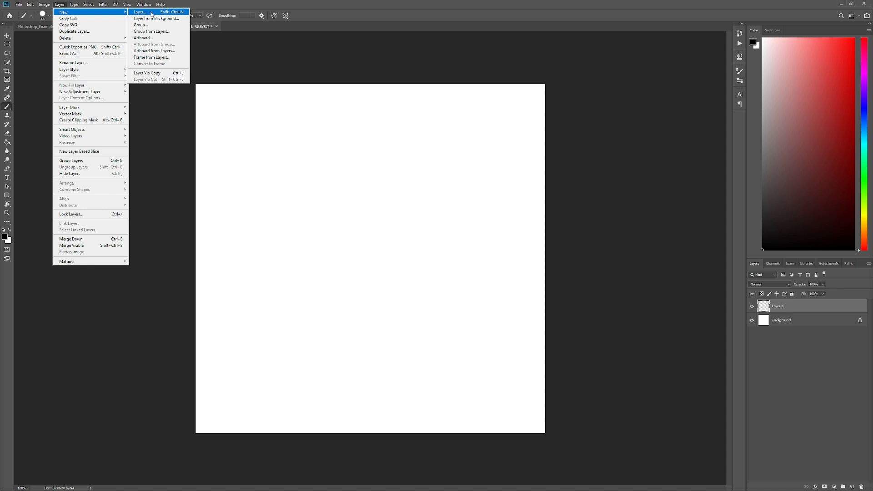
{"action": "left_click", "coordinate": [151, 12]}
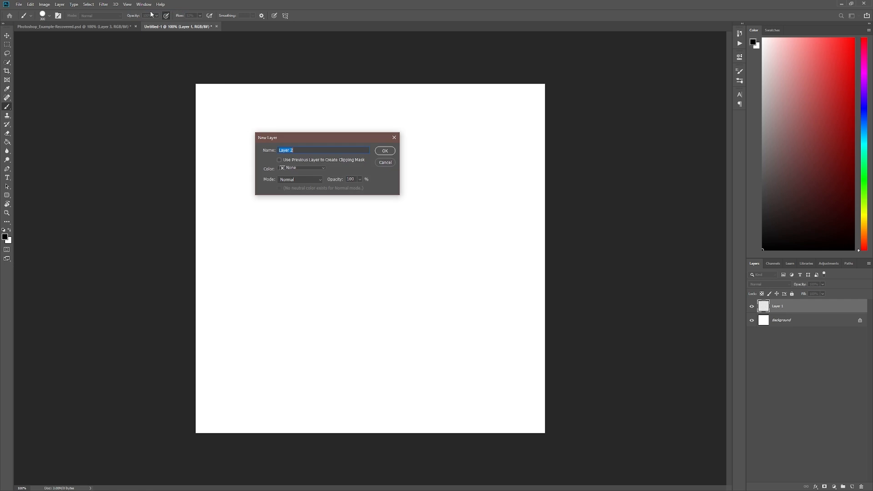
{"action": "left_click", "coordinate": [385, 151]}
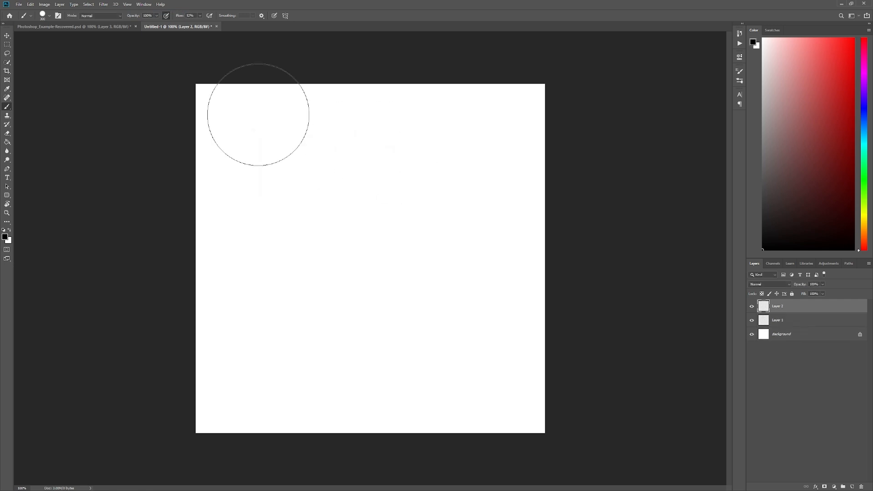
- Deselect the layers, add a third empty layer with default settings, and delete it
{"action": "left_click", "coordinate": [44, 4]}
{"action": "left_click", "coordinate": [841, 434]}
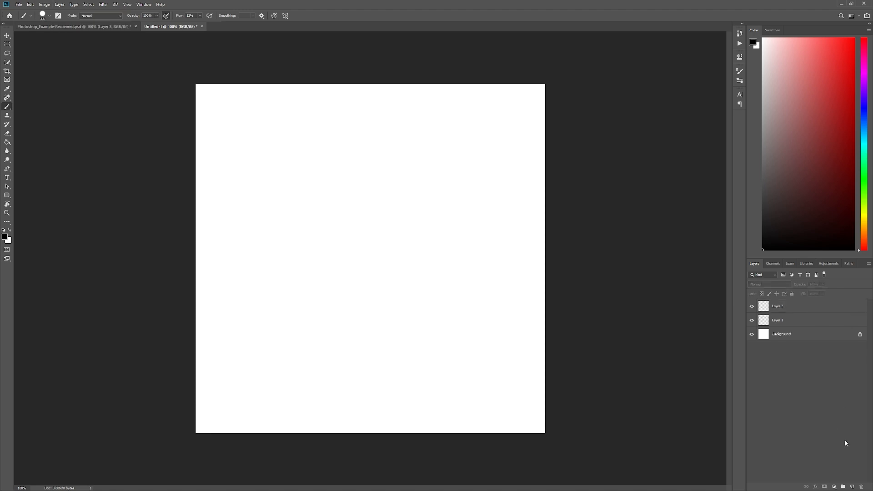
{"action": "left_click", "coordinate": [60, 4]}
{"action": "mouse_move", "coordinate": [65, 12]}
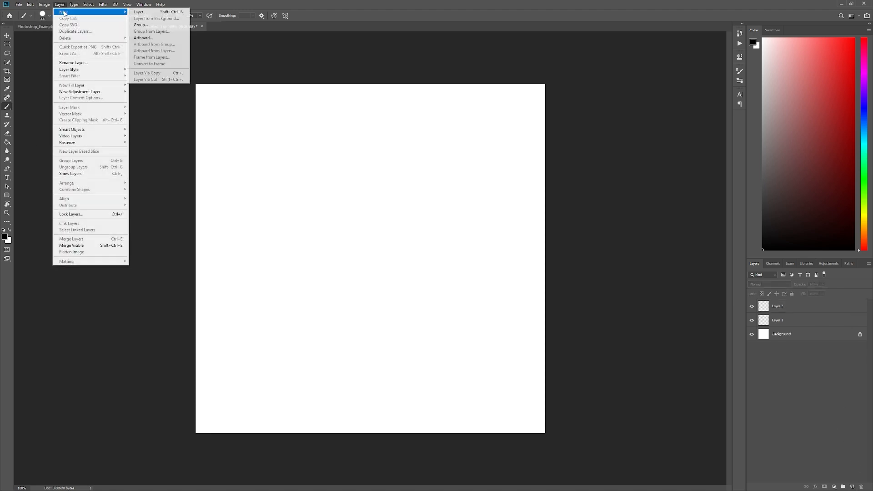
{"action": "left_click", "coordinate": [315, 3]}
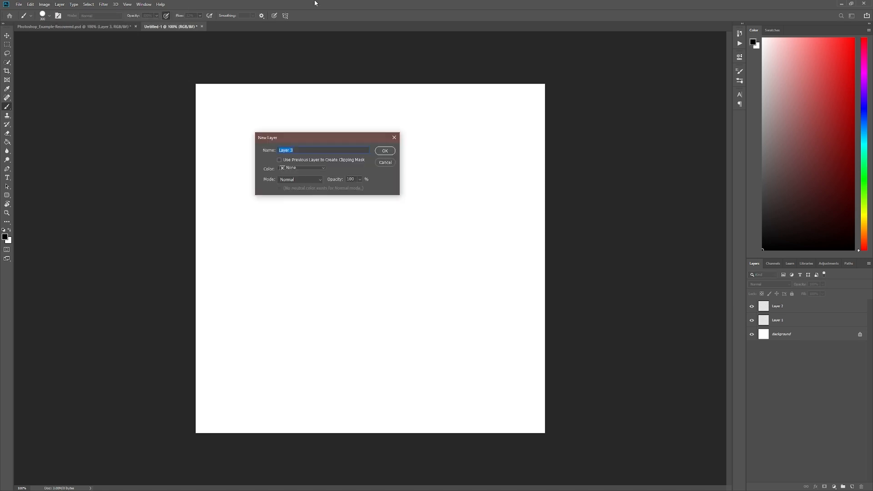
{"action": "key", "text": "Return"}
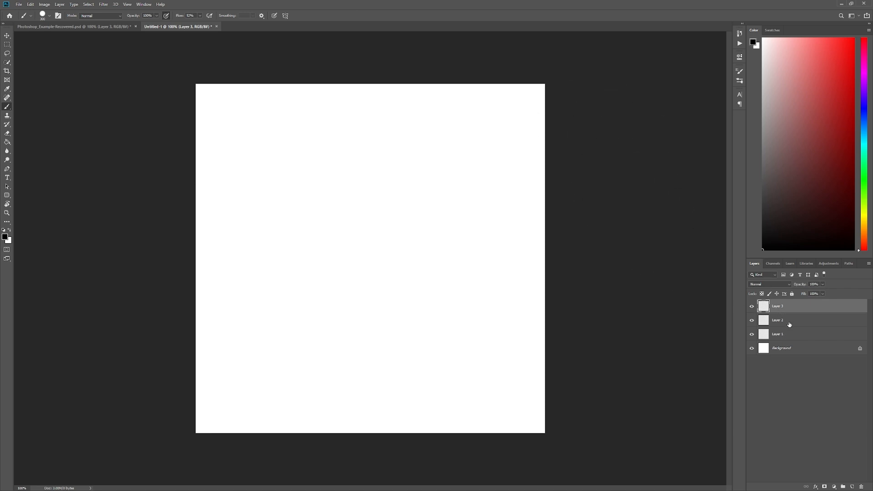
{"action": "left_click_drag", "start_coordinate": [786, 307], "coordinate": [861, 485]}
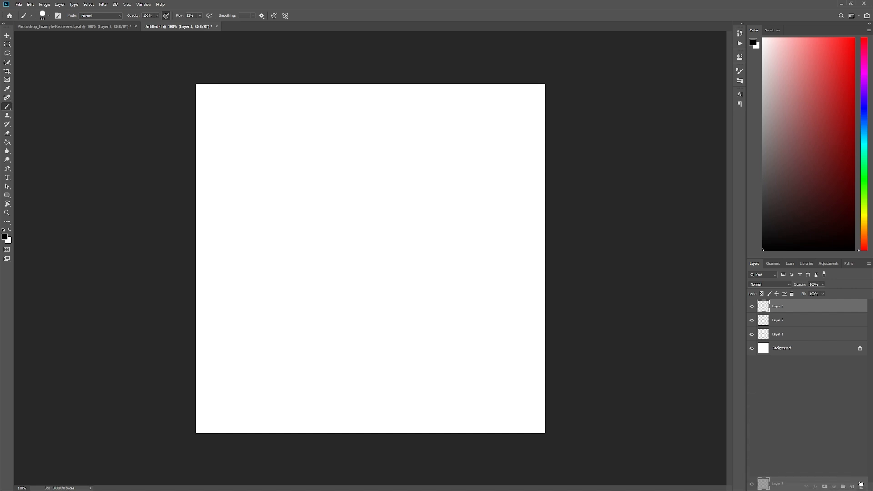
{"action": "left_click_drag", "start_coordinate": [860, 485], "coordinate": [861, 486]}
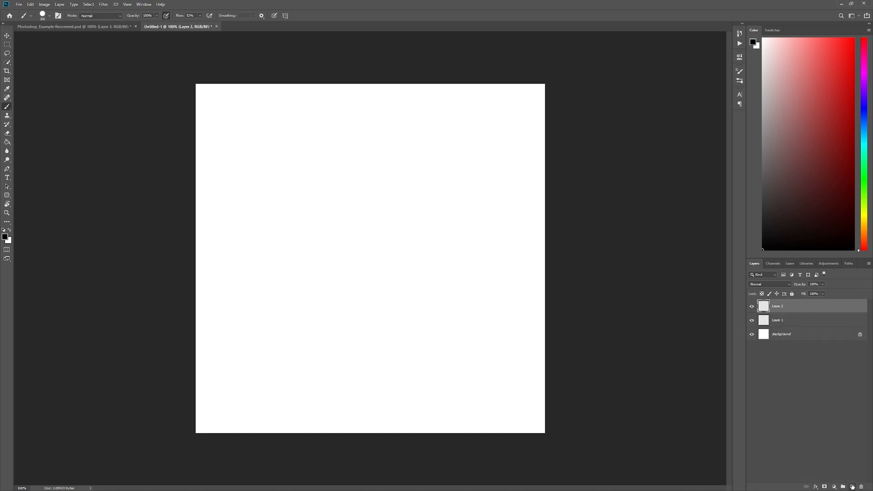
- Brush a red blob on Layer 2 and a green blob on Layer 1 partly beneath it
{"action": "left_click", "coordinate": [834, 78]}
{"action": "mouse_move", "coordinate": [311, 237]}
{"action": "left_mouse_down"}
{"action": "mouse_move", "coordinate": [345, 223]}
{"action": "mouse_move", "coordinate": [318, 232]}
{"action": "left_mouse_up"}
{"action": "left_click", "coordinate": [867, 180]}
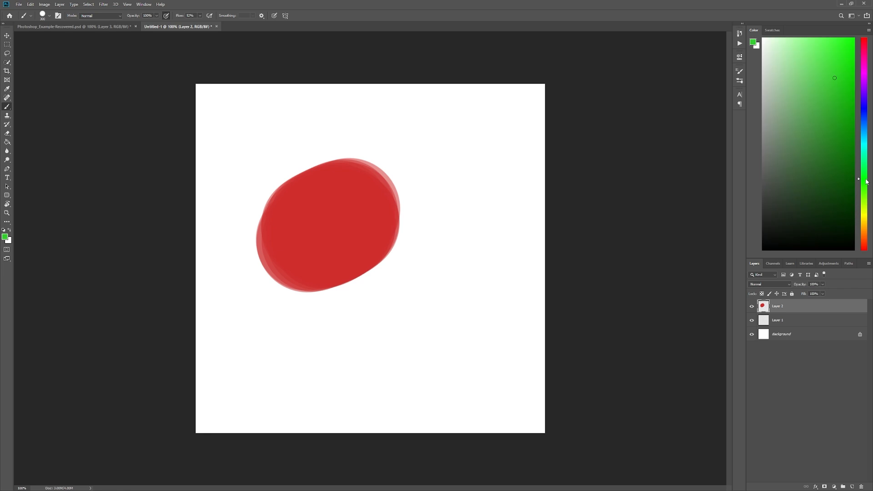
{"action": "mouse_move", "coordinate": [432, 253]}
{"action": "left_mouse_down"}
{"action": "mouse_move", "coordinate": [393, 260]}
{"action": "mouse_move", "coordinate": [392, 279]}
{"action": "mouse_move", "coordinate": [398, 268]}
{"action": "mouse_move", "coordinate": [379, 281]}
{"action": "left_mouse_up"}
{"action": "key", "text": "ctrl+z"}
{"action": "left_click", "coordinate": [786, 323]}
{"action": "left_click", "coordinate": [784, 308]}
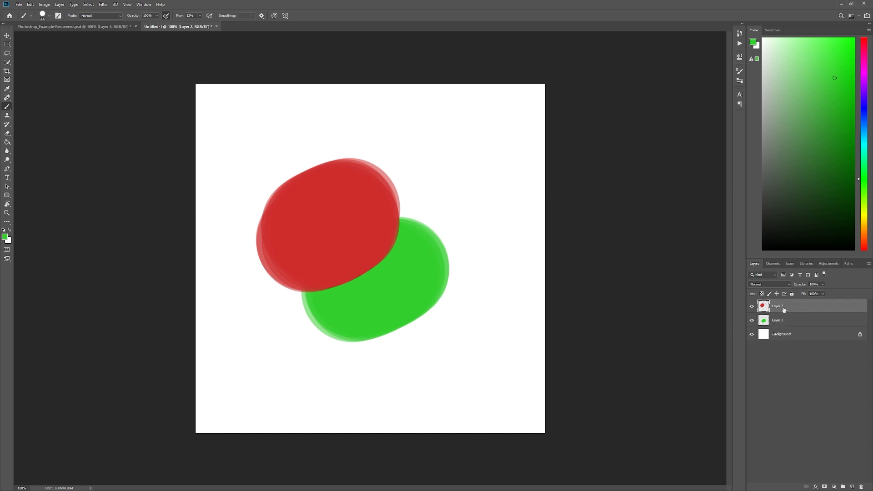
- Merge Layer 2 down into Layer 1 and undo the merge
{"action": "left_click", "coordinate": [800, 321]}
{"action": "left_click", "coordinate": [792, 309]}
{"action": "left_click", "coordinate": [60, 5]}
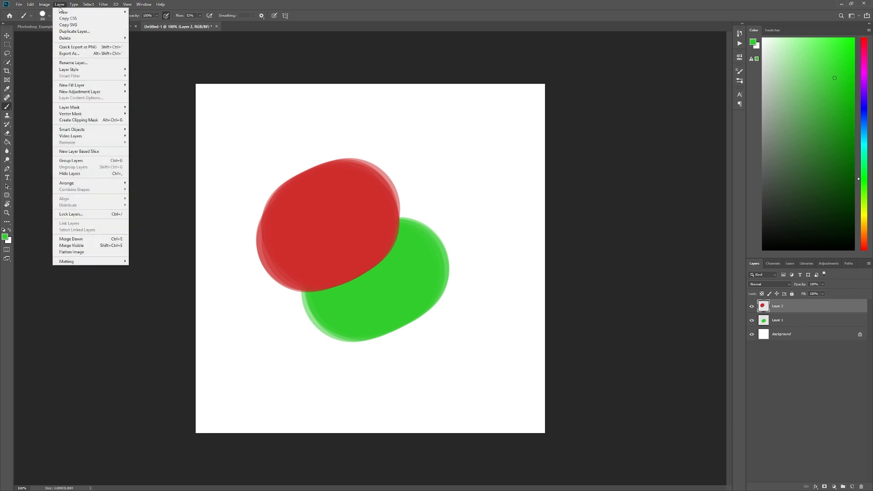
{"action": "left_click", "coordinate": [91, 240]}
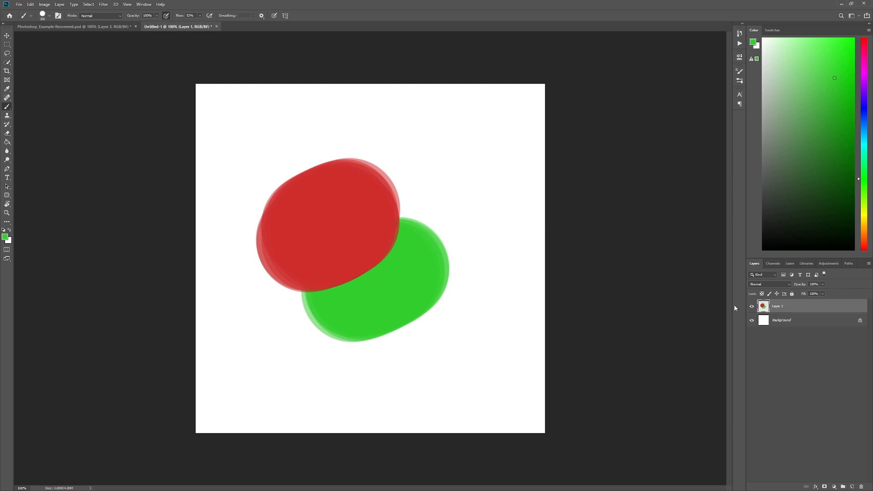
{"action": "key", "text": "ctrl+z"}
- Merge all visible layers into the Background and undo it
{"action": "left_click", "coordinate": [30, 4]}
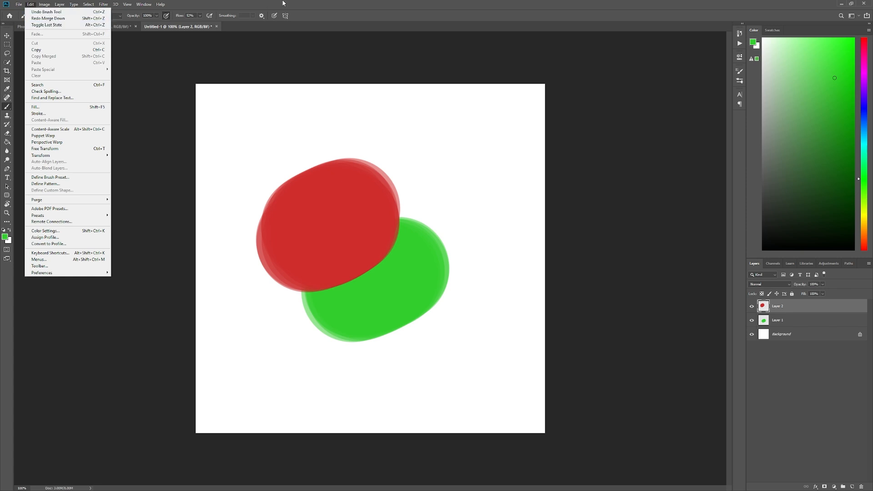
{"action": "left_click", "coordinate": [219, 4]}
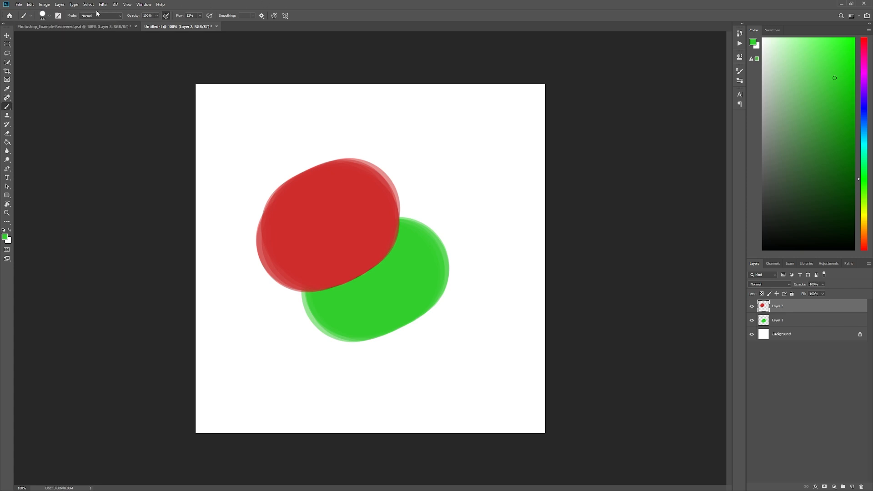
{"action": "left_click", "coordinate": [61, 7]}
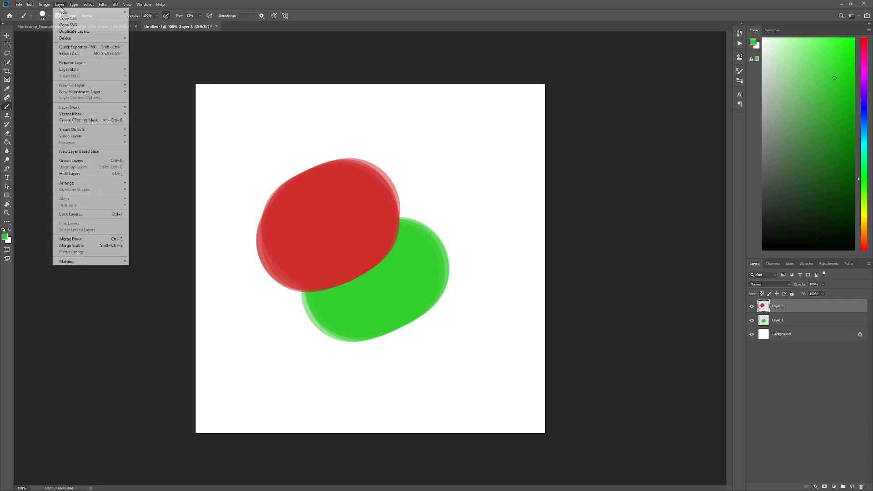
{"action": "left_click", "coordinate": [117, 246]}
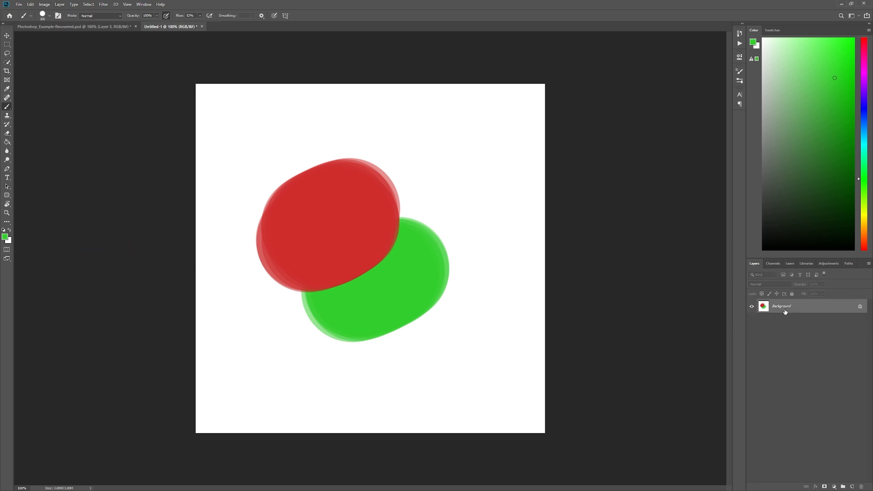
{"action": "key", "text": "ctrl+z"}
- Duplicate Layer 2 with the default name in the same document, then undo, redo and undo the duplication
{"action": "left_click", "coordinate": [59, 5]}
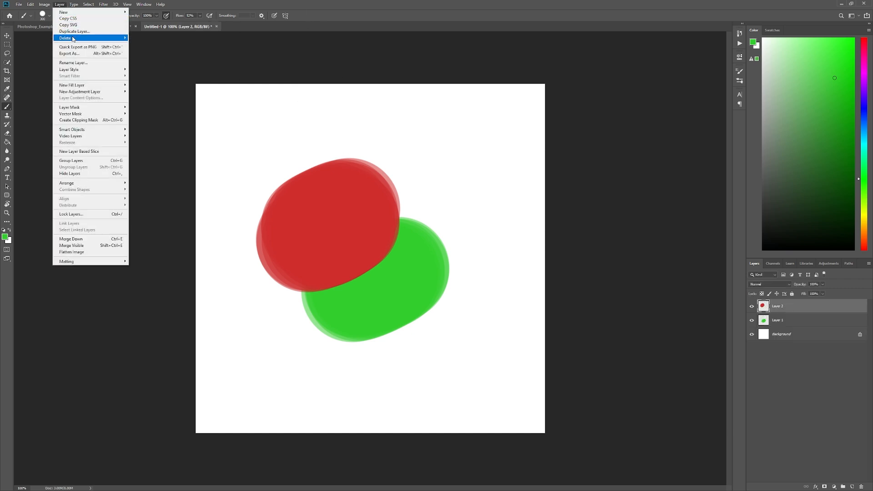
{"action": "left_click", "coordinate": [87, 32]}
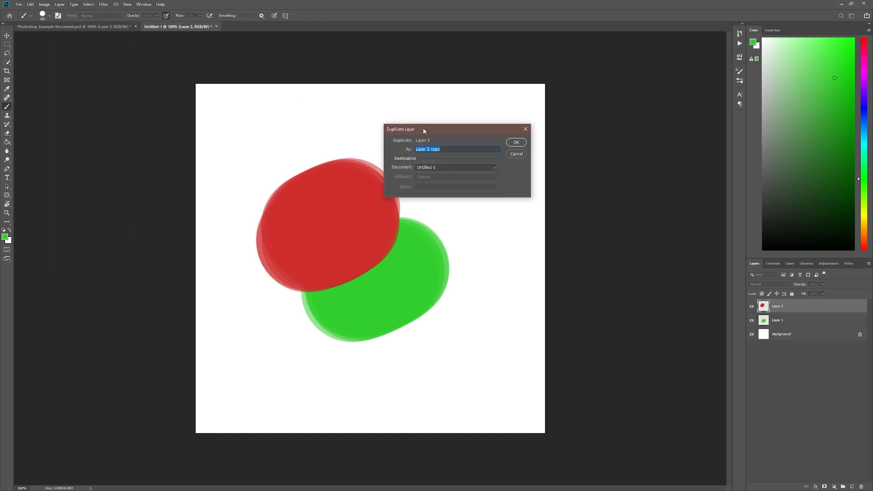
{"action": "left_click", "coordinate": [515, 145]}
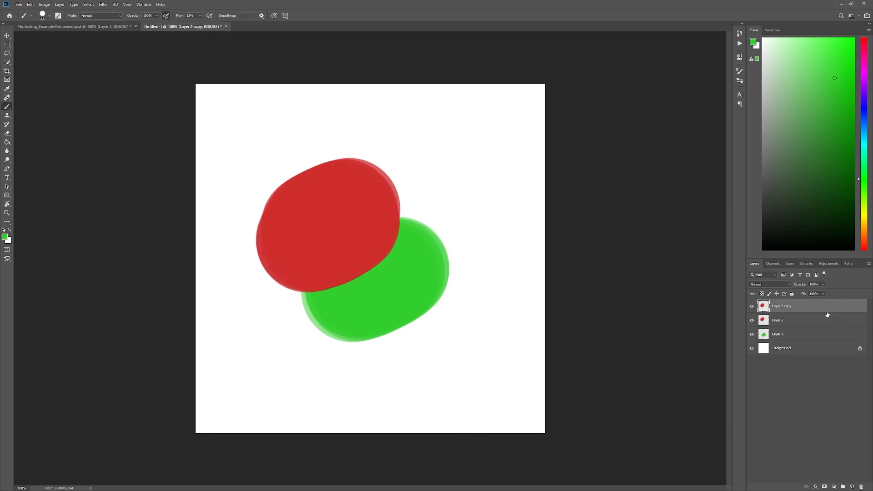
{"action": "key", "text": "ctrl+z"}
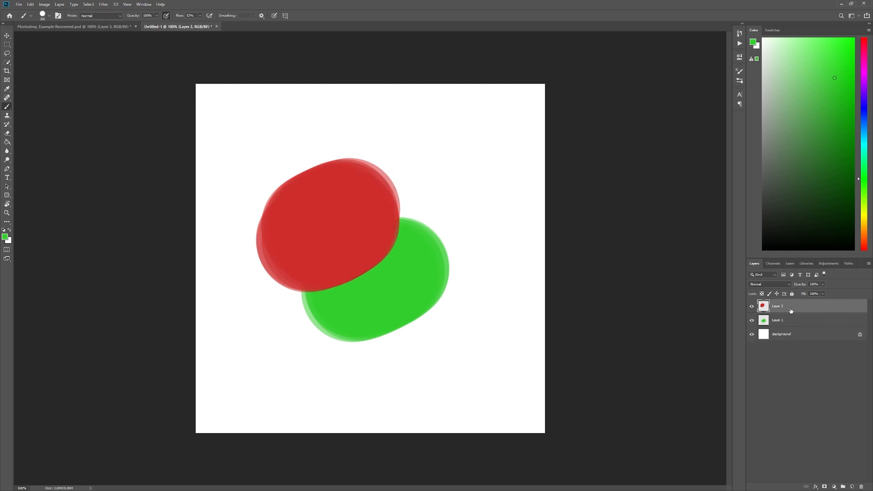
{"action": "key", "text": "ctrl+shift+z"}
{"action": "key", "text": "ctrl+z"}
- Merge the red blob's layer down into the green one and duplicate the merged layer
{"action": "key", "text": "ctrl+e"}
{"action": "key", "text": "ctrl+j"}
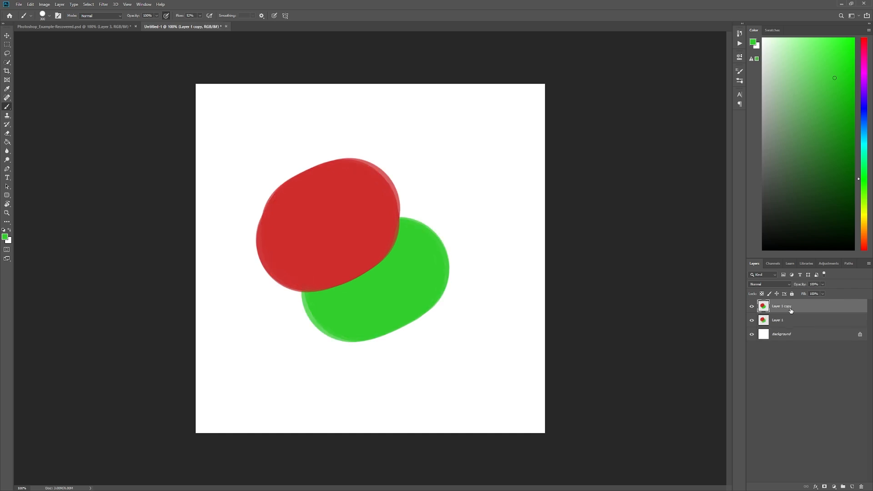
- Move the duplicated blobs up and to the right, and merge all visible layers into the Background
{"action": "key", "text": "v"}
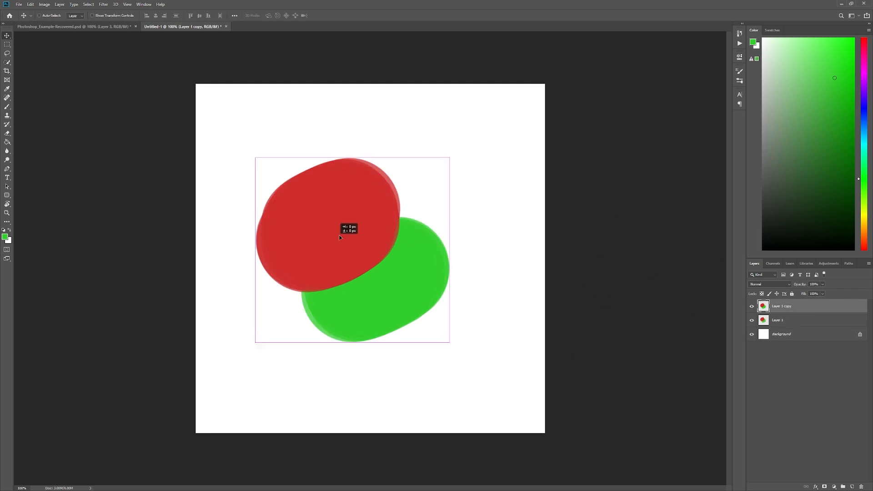
{"action": "left_click_drag", "start_coordinate": [332, 242], "coordinate": [420, 179]}
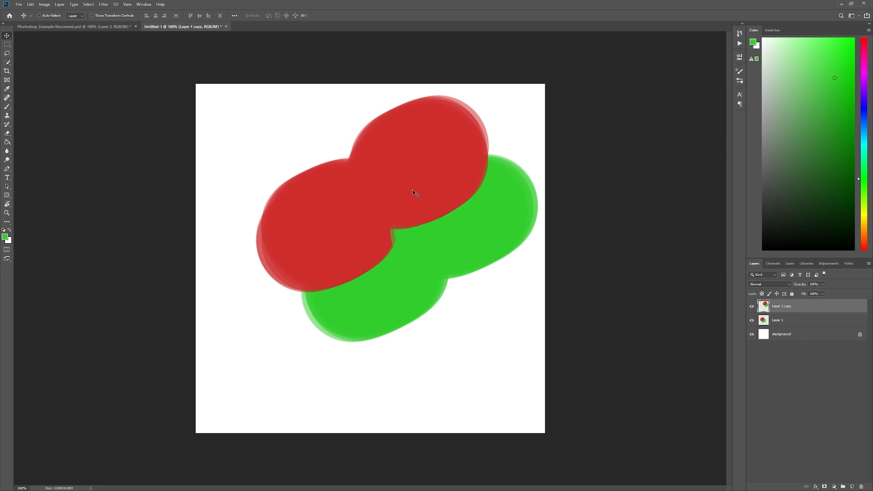
{"action": "key", "text": "ctrl+shift+e"}
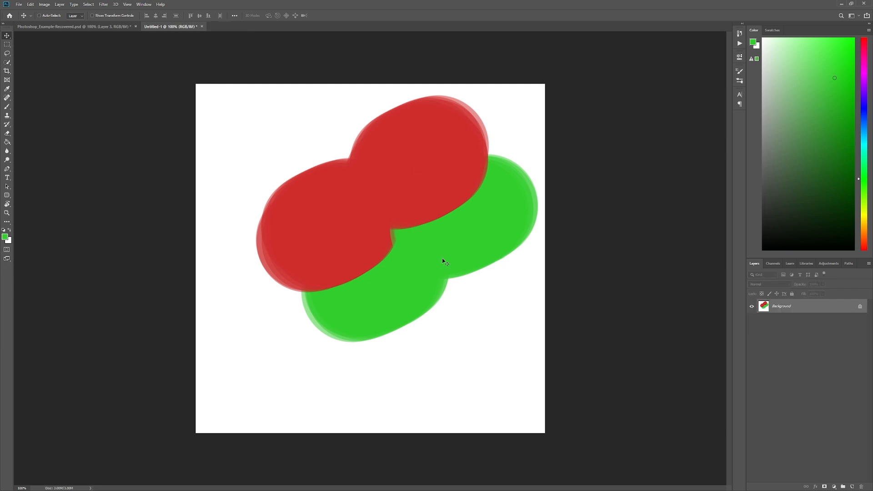
- Fill the Background with black and then with white using the default colours, and add a new layer above it
{"action": "key", "text": "d"}
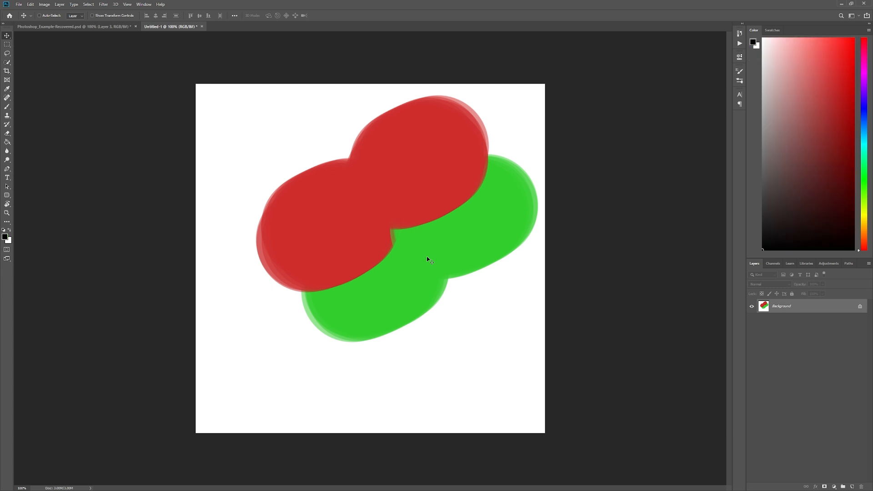
{"action": "key", "text": "x"}
{"action": "key", "text": "ctrl+BackSpace"}
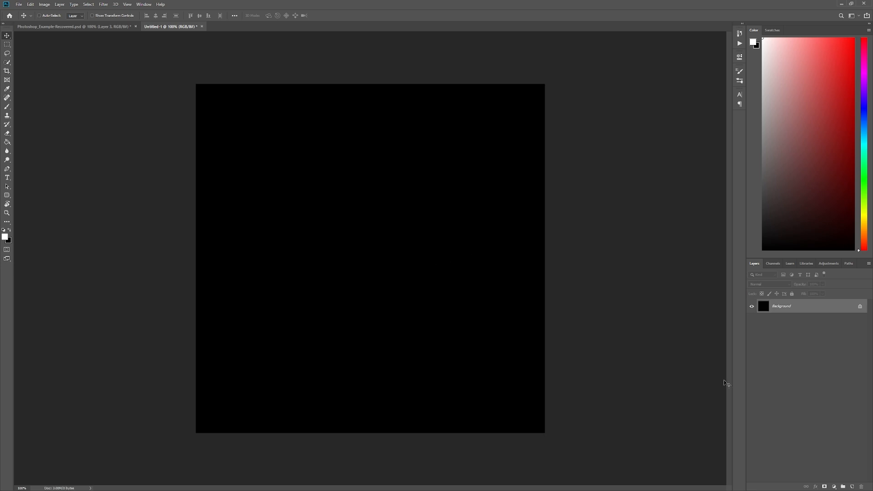
{"action": "key", "text": "x"}
{"action": "key", "text": "ctrl+BackSpace"}
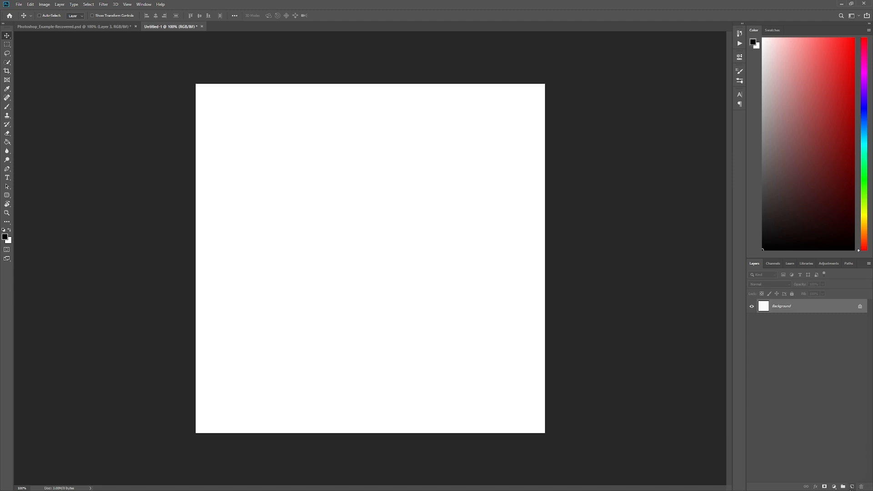
{"action": "left_click", "coordinate": [853, 487]}
{"action": "left_click", "coordinate": [30, 5]}
{"action": "mouse_move", "coordinate": [103, 5]}
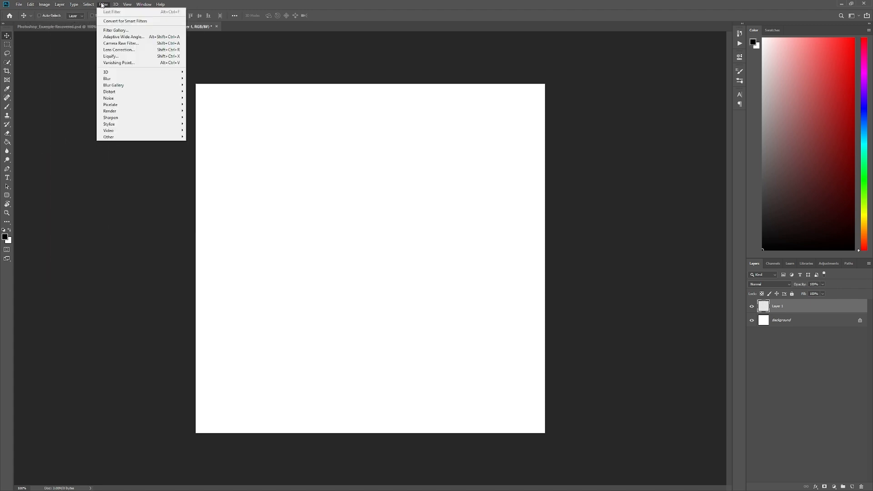
{"action": "left_click", "coordinate": [70, 4]}
{"action": "left_click", "coordinate": [142, 5]}
{"action": "left_click", "coordinate": [230, 6]}
- Paint a large muted-red blob with the Brush on Layer 1, in the upper-left part of the canvas
{"action": "key", "text": "b"}
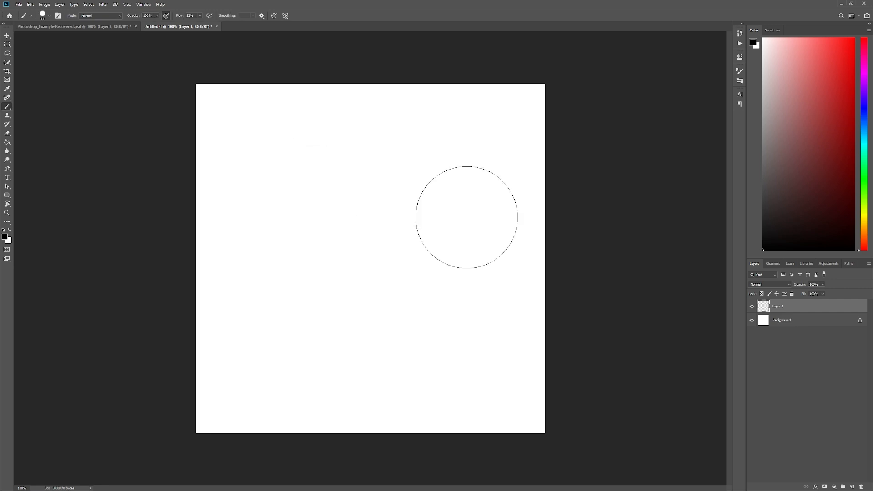
{"action": "left_click", "coordinate": [820, 87]}
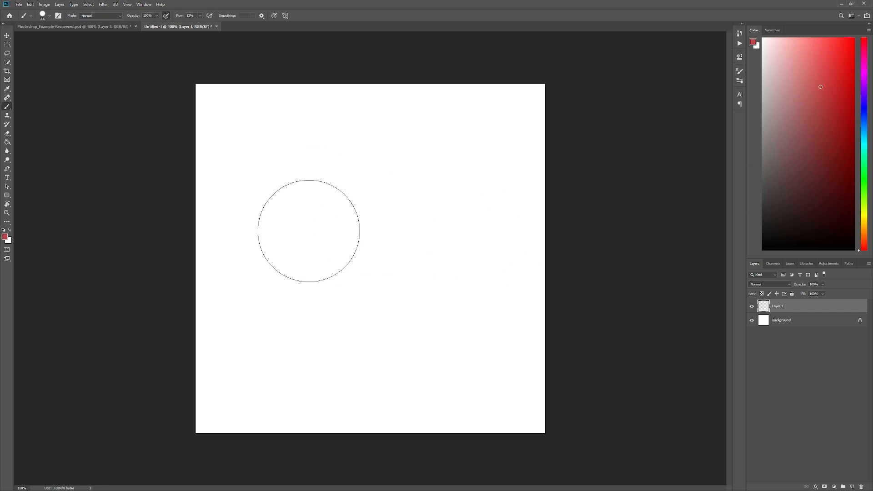
{"action": "left_click_drag", "start_coordinate": [309, 231], "coordinate": [303, 200]}
- Add a new layer and paint a teal-green blob on it that overlaps the red blob's lower-right edge
{"action": "left_click", "coordinate": [864, 154]}
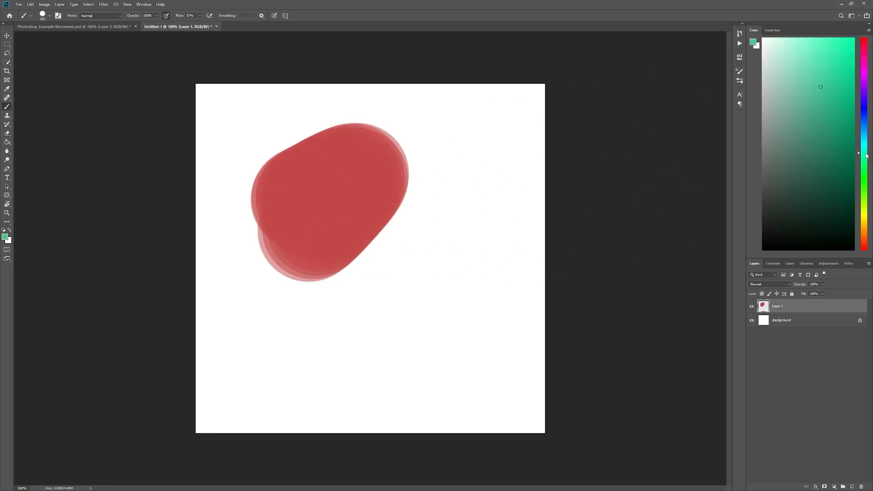
{"action": "left_click", "coordinate": [852, 487]}
{"action": "left_click", "coordinate": [826, 67]}
{"action": "mouse_move", "coordinate": [432, 277]}
{"action": "left_mouse_down"}
{"action": "mouse_move", "coordinate": [405, 268]}
{"action": "mouse_move", "coordinate": [400, 254]}
{"action": "left_mouse_up"}
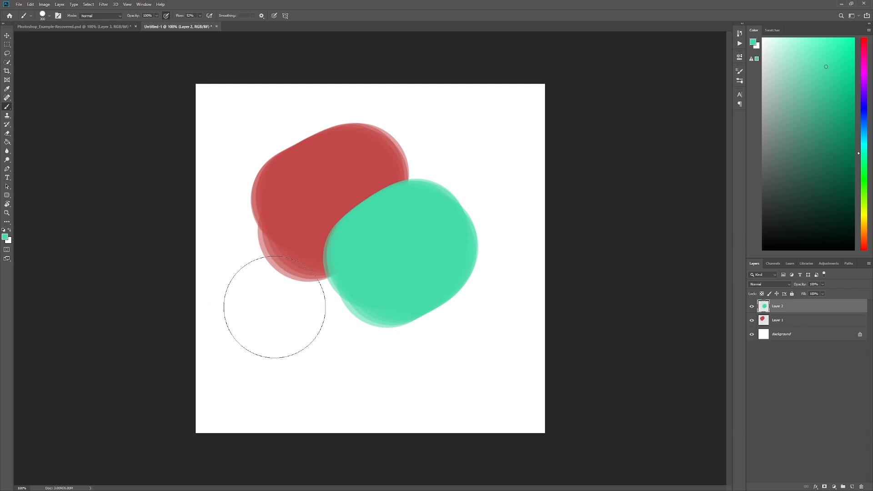
- Set Layer 2's blend mode to Multiply
{"action": "left_click", "coordinate": [763, 285]}
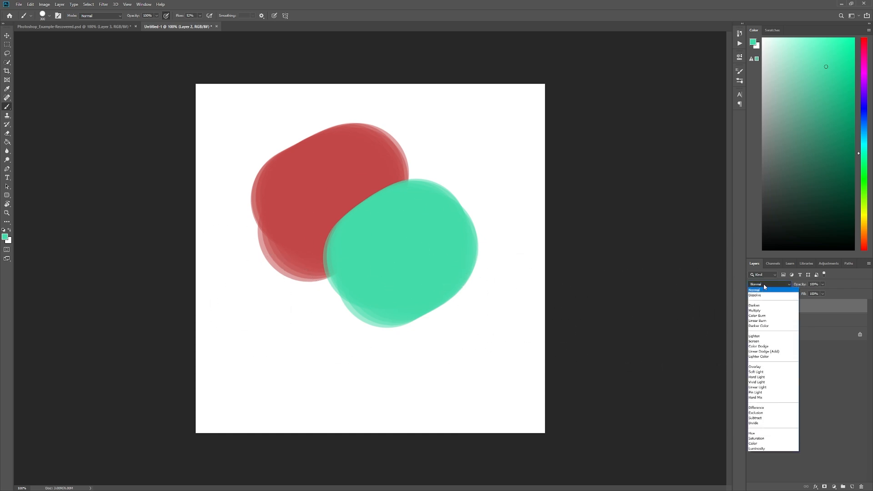
{"action": "left_click", "coordinate": [764, 286]}
{"action": "left_click", "coordinate": [764, 285]}
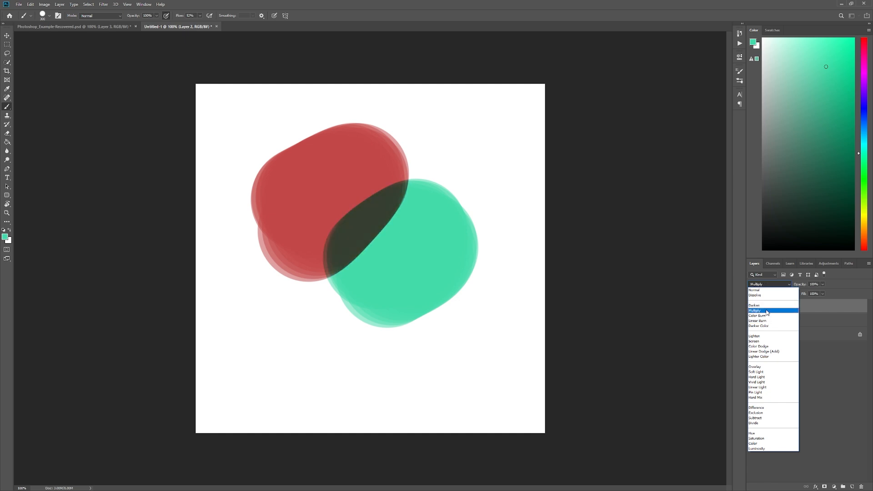
{"action": "left_click", "coordinate": [767, 312]}
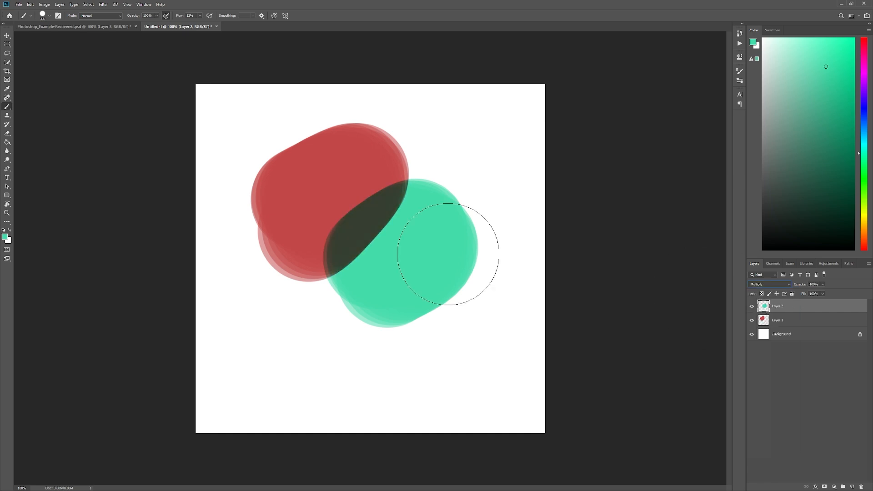
- Paint a mid-grey circle on Layer 2 near the canvas's lower-left corner and an overlapping grey circle on Layer 1
{"action": "left_click", "coordinate": [762, 106]}
{"action": "left_click", "coordinate": [272, 360]}
{"action": "left_click", "coordinate": [272, 360]}
{"action": "left_click", "coordinate": [781, 323]}
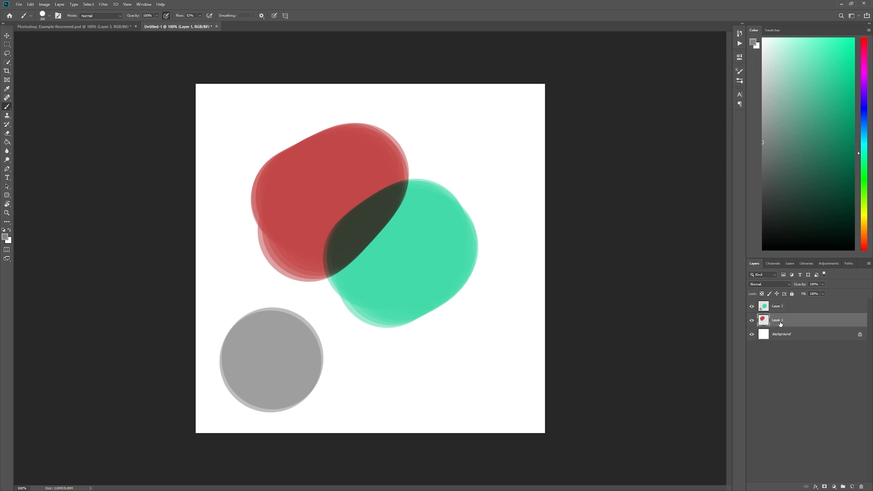
{"action": "left_click", "coordinate": [347, 375]}
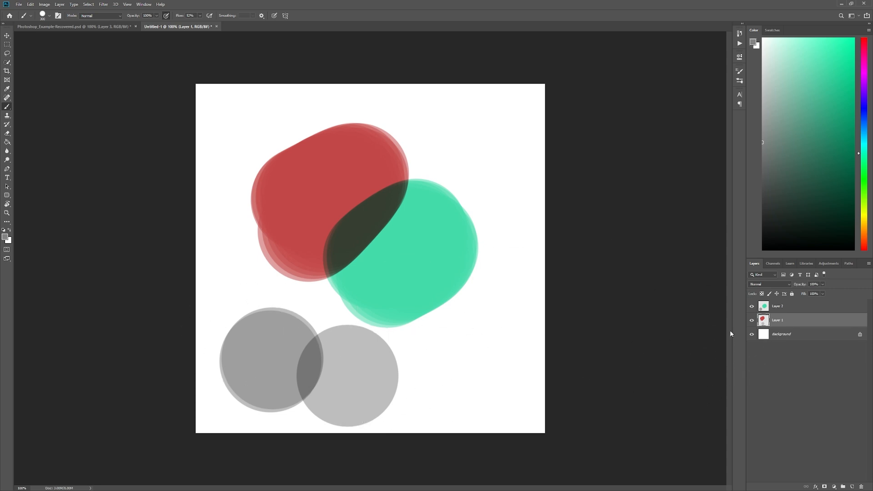
- Compare Dissolve with Multiply on Layer 2, keep Multiply, and paint two more grey circles over the lower ones
{"action": "left_click", "coordinate": [778, 306]}
{"action": "left_click", "coordinate": [776, 283]}
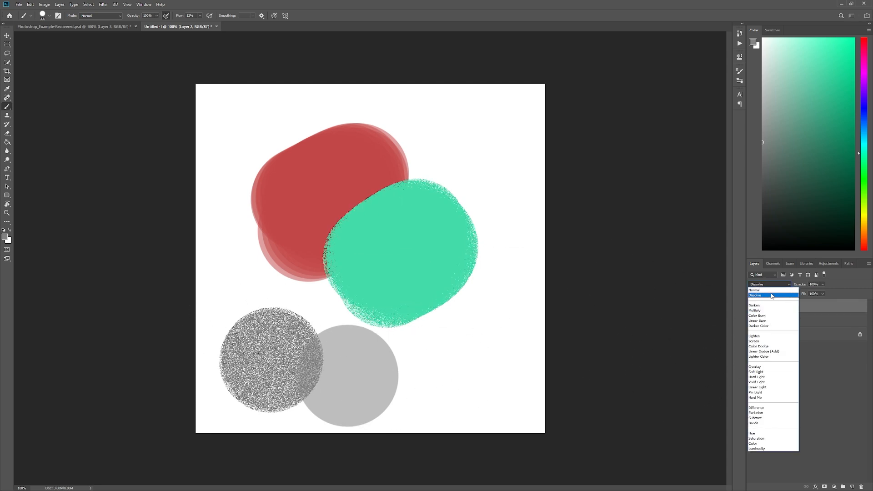
{"action": "left_click", "coordinate": [771, 285]}
{"action": "left_click", "coordinate": [771, 284]}
{"action": "left_click", "coordinate": [754, 311]}
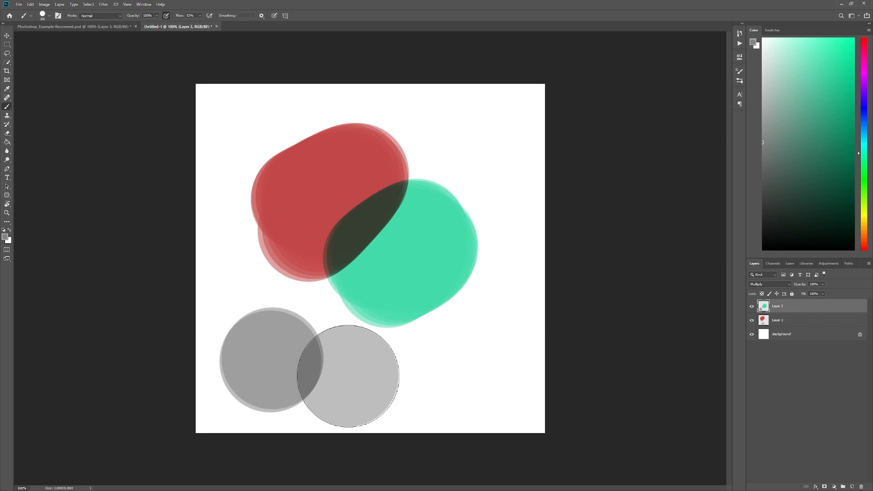
{"action": "left_click", "coordinate": [348, 375]}
{"action": "left_click", "coordinate": [325, 372]}
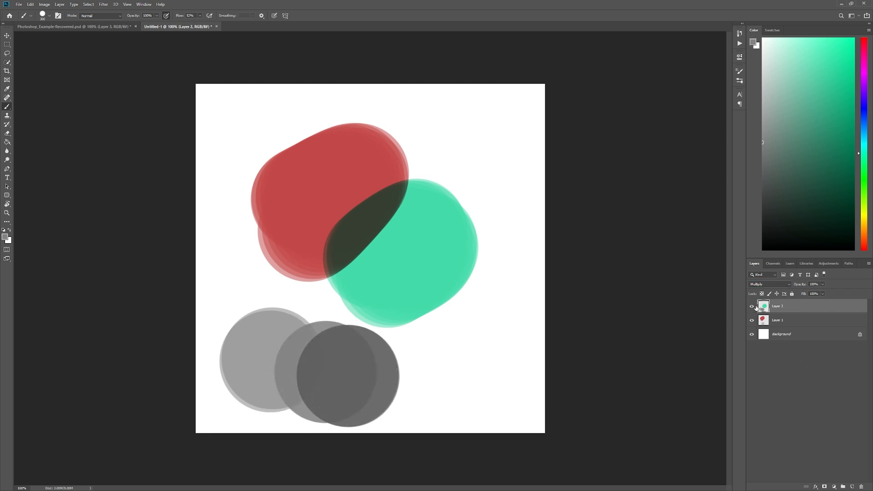
- Paint grey circles on Layer 1 along the canvas's lower-left edge, and set that layer's blend mode to Multiply
{"action": "left_click", "coordinate": [779, 321]}
{"action": "left_click_drag", "start_coordinate": [233, 298], "coordinate": [234, 281]}
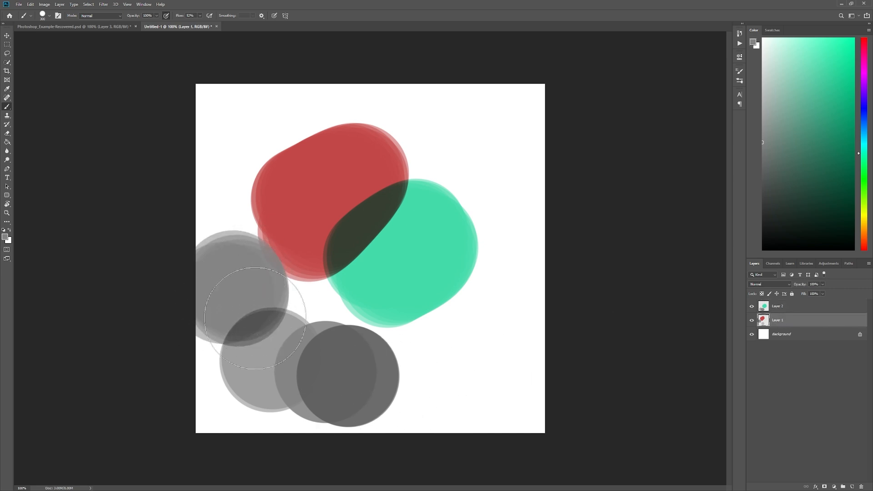
{"action": "left_click", "coordinate": [205, 353]}
{"action": "left_click", "coordinate": [246, 430]}
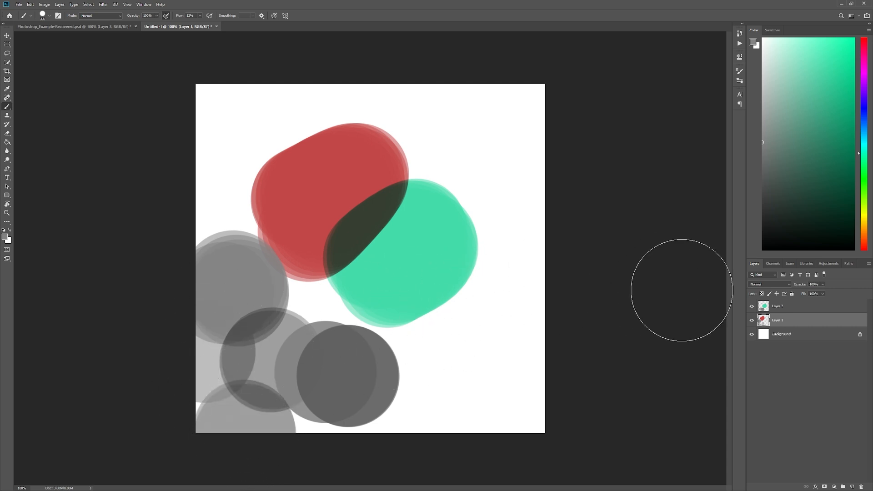
{"action": "left_click", "coordinate": [766, 285]}
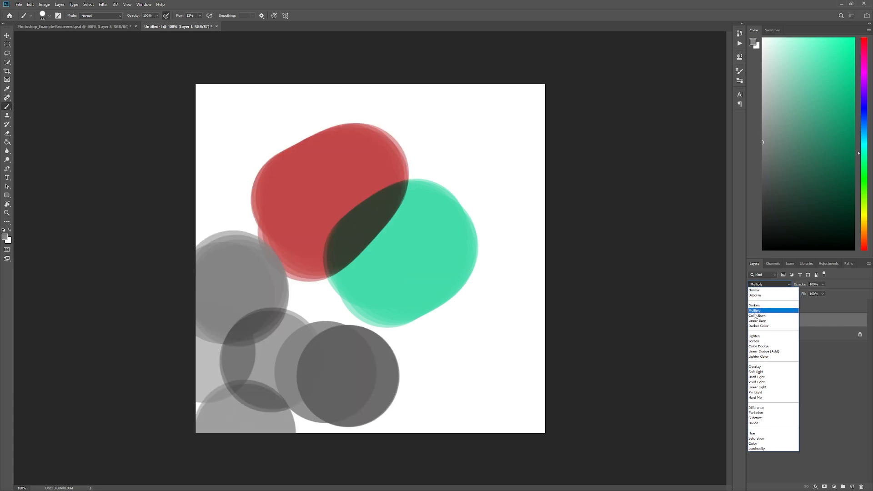
{"action": "left_click", "coordinate": [757, 312]}
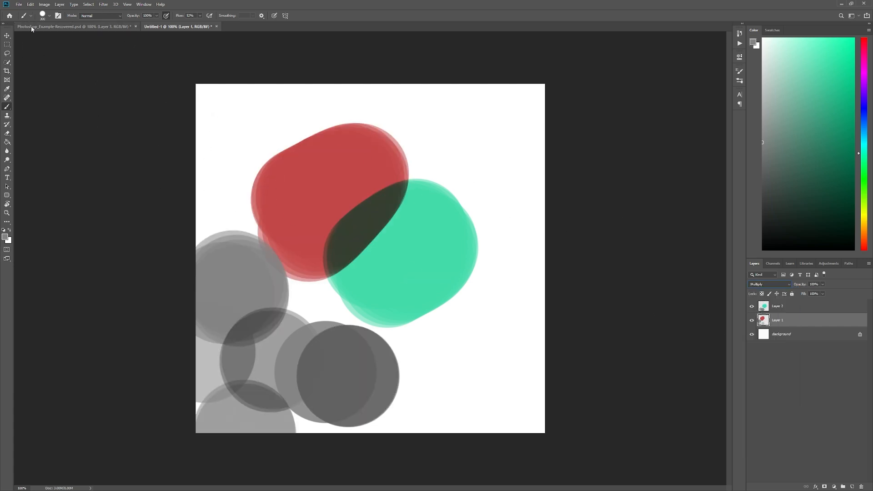
- Look at the brush presets, then try a grey circle on Layer 1 over the green blob's right edge and undo it
{"action": "left_click", "coordinate": [50, 17]}
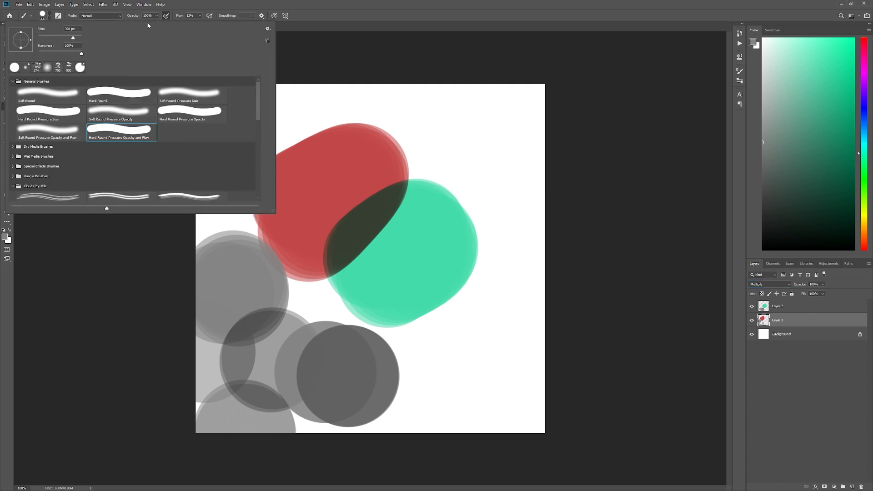
{"action": "key", "text": "Return"}
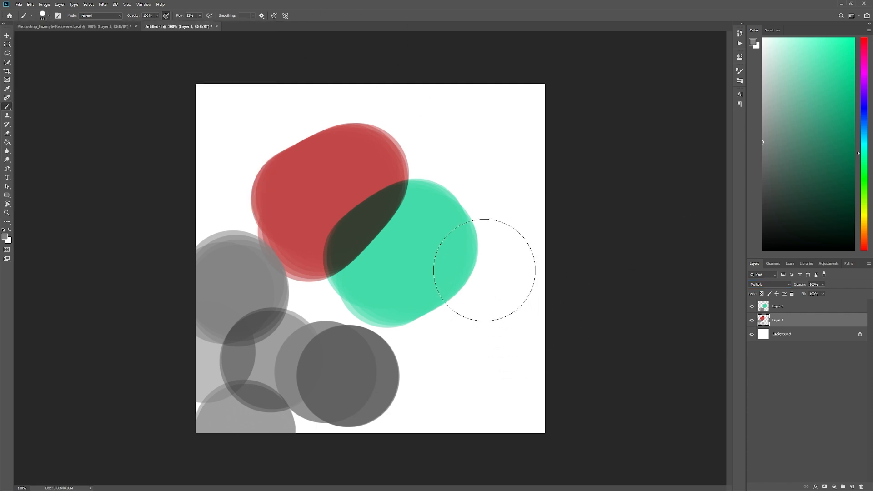
{"action": "left_click", "coordinate": [483, 271]}
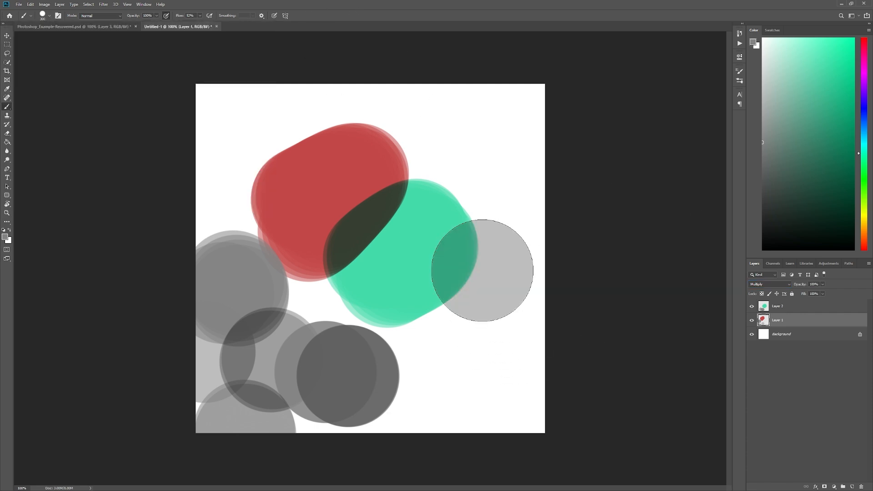
{"action": "key", "text": "ctrl+z"}
- Paint grey circles on Layer 2 from the red blob's upper right down around the green blob, and undo the last several strokes
{"action": "left_click", "coordinate": [788, 311]}
{"action": "left_click", "coordinate": [398, 139]}
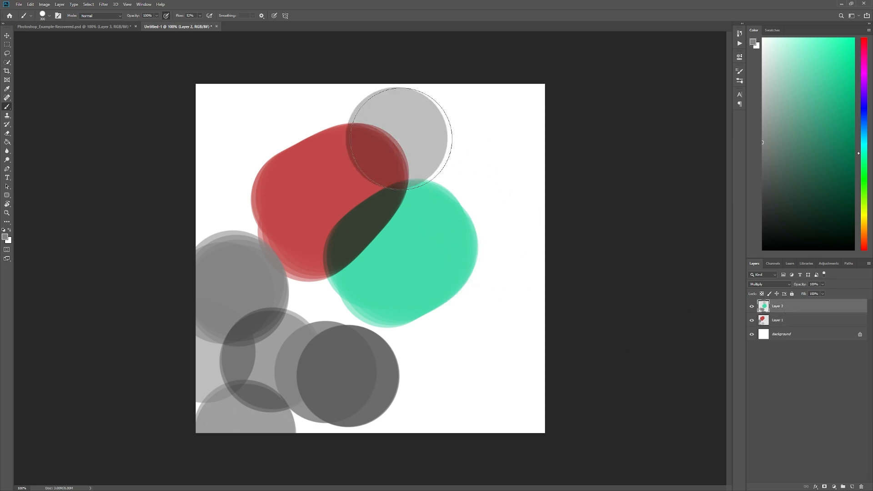
{"action": "mouse_move", "coordinate": [427, 145]}
{"action": "left_mouse_down"}
{"action": "mouse_move", "coordinate": [461, 173]}
{"action": "mouse_move", "coordinate": [489, 209]}
{"action": "mouse_move", "coordinate": [493, 261]}
{"action": "mouse_move", "coordinate": [485, 277]}
{"action": "mouse_move", "coordinate": [435, 309]}
{"action": "left_mouse_up"}
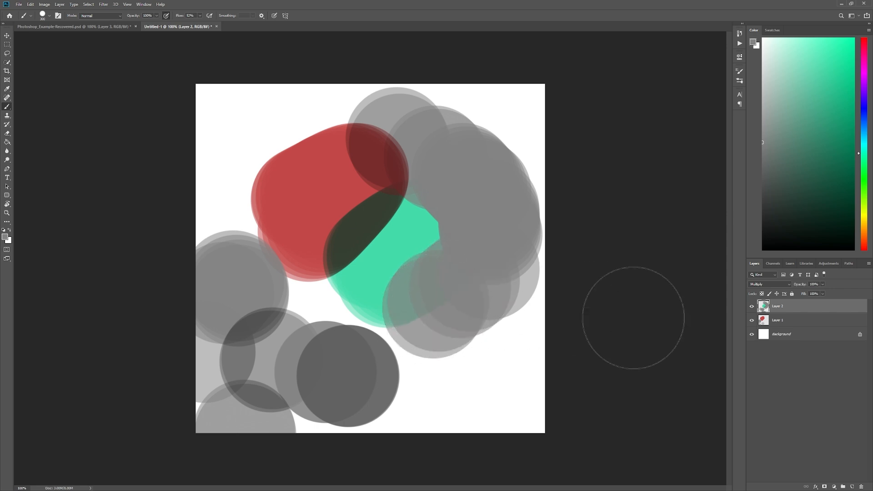
{"action": "key", "text": "ctrl+z"}
{"action": "key", "text": "ctrl+z"}
{"action": "key", "text": "ctrl+z"}
{"action": "key", "text": "ctrl+z"}
{"action": "key", "text": "ctrl+z"}
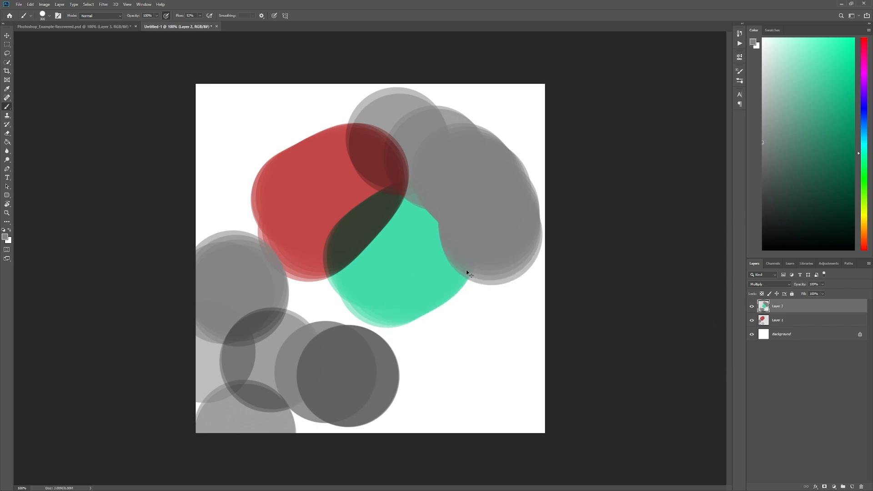
- Paint grey circles on Layer 2 over the red blob's upper and left edges, and keep Layer 2 selected
{"action": "mouse_move", "coordinate": [318, 94]}
{"action": "left_mouse_down"}
{"action": "mouse_move", "coordinate": [250, 149]}
{"action": "mouse_move", "coordinate": [242, 183]}
{"action": "mouse_move", "coordinate": [231, 227]}
{"action": "mouse_move", "coordinate": [247, 271]}
{"action": "mouse_move", "coordinate": [273, 284]}
{"action": "left_mouse_up"}
{"action": "left_click", "coordinate": [787, 321]}
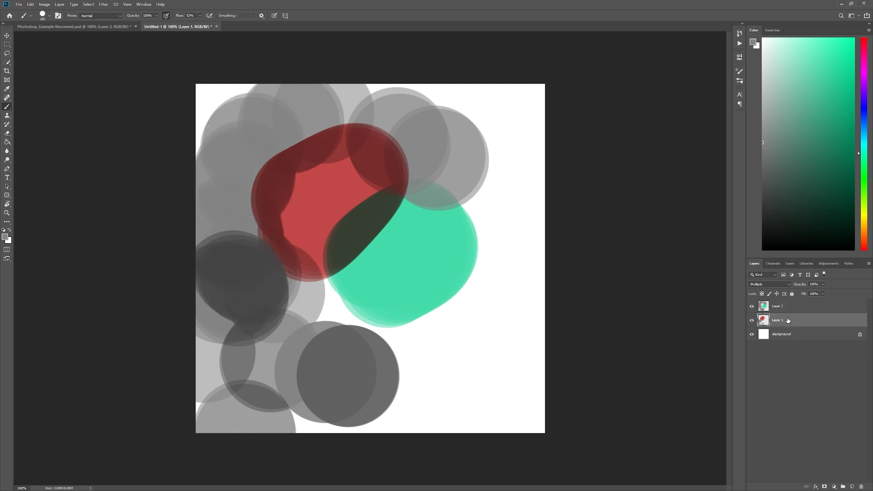
{"action": "left_click", "coordinate": [786, 308]}
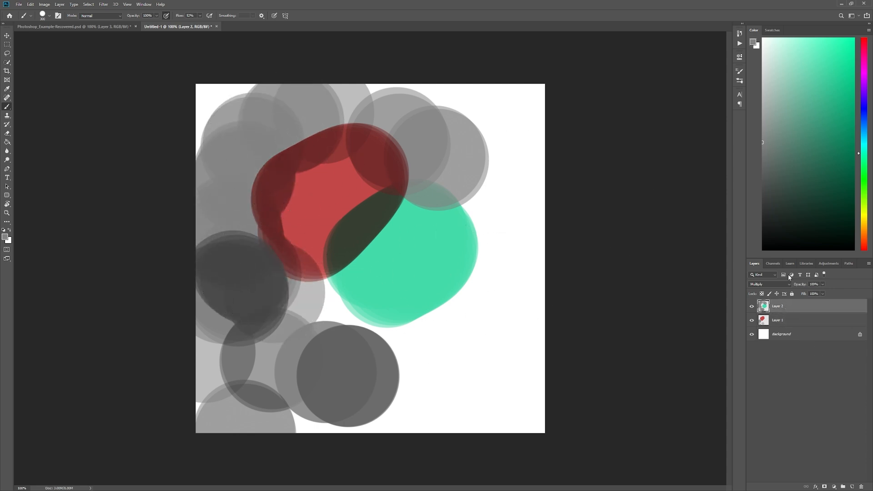
- Switch Layer 2's blend mode to Normal for comparison and set it back to Multiply
{"action": "left_click", "coordinate": [762, 285]}
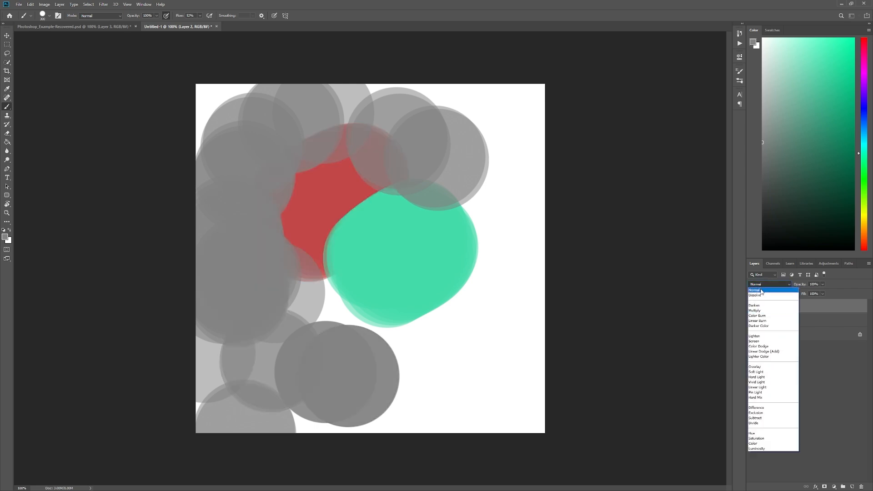
{"action": "left_click", "coordinate": [763, 291]}
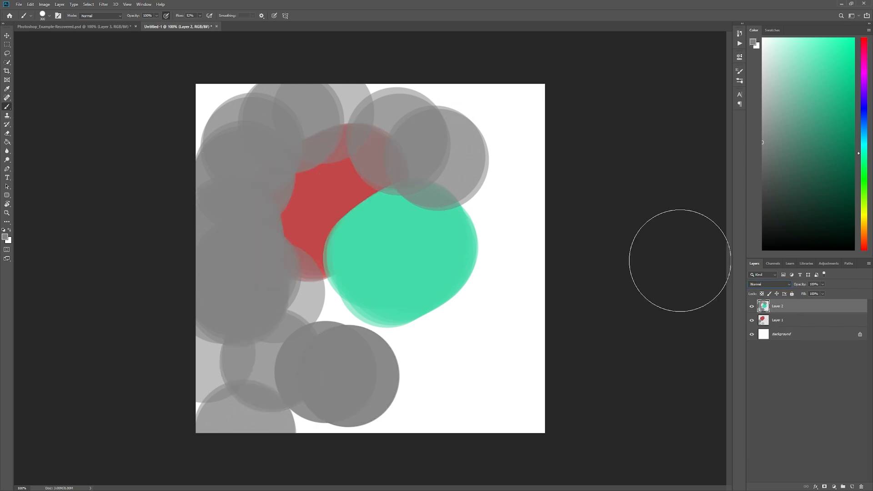
{"action": "left_click", "coordinate": [762, 286]}
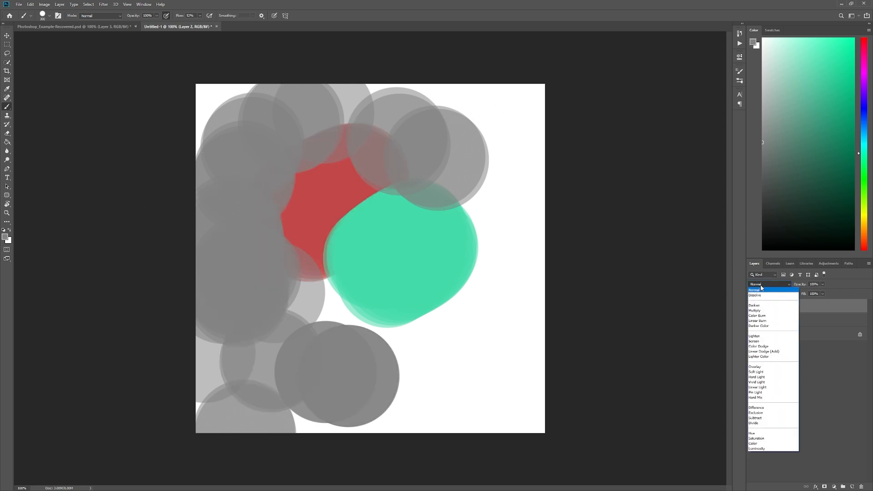
{"action": "left_click", "coordinate": [764, 312]}
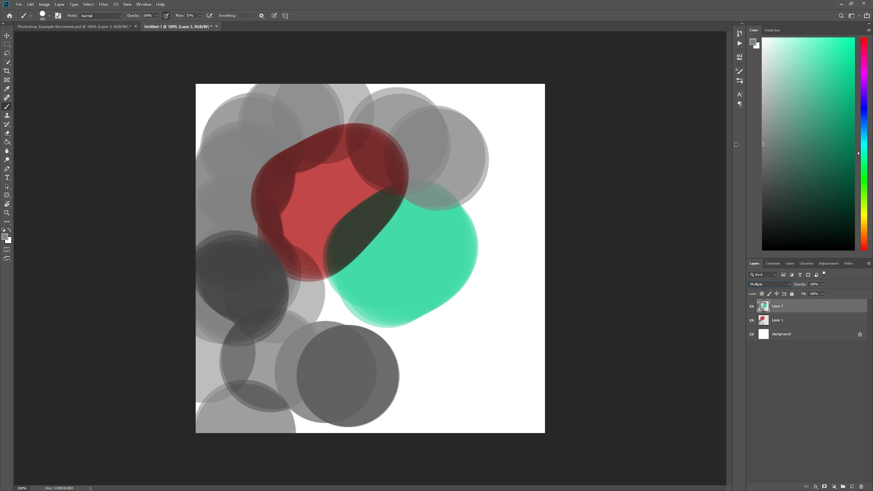
- Inspect the foreground grey's brightness in the Color Picker, cancel without changing it, and return to the Brush
{"action": "key", "text": "i"}
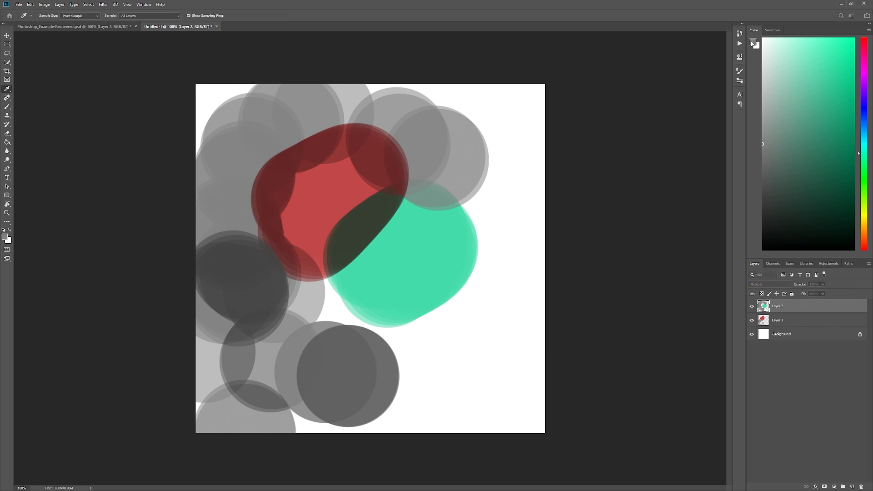
{"action": "left_click_drag", "start_coordinate": [601, 122], "coordinate": [470, 73]}
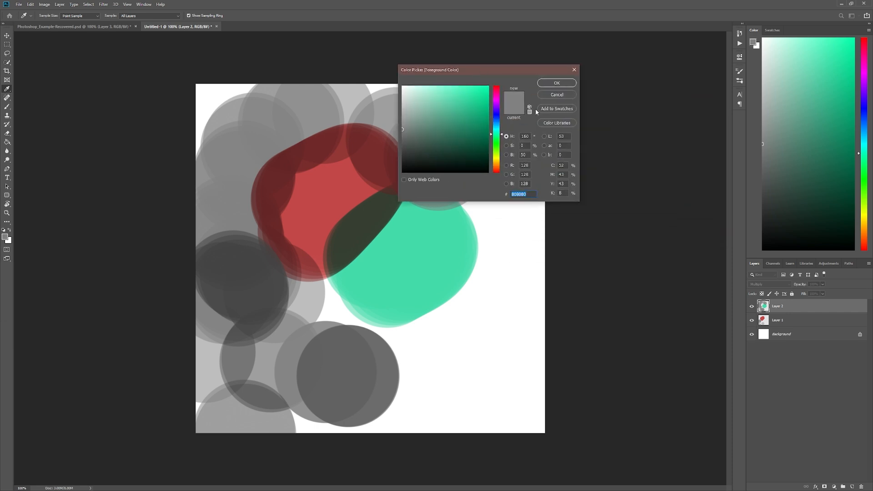
{"action": "left_click", "coordinate": [527, 154]}
{"action": "left_click", "coordinate": [562, 95]}
{"action": "key", "text": "b"}
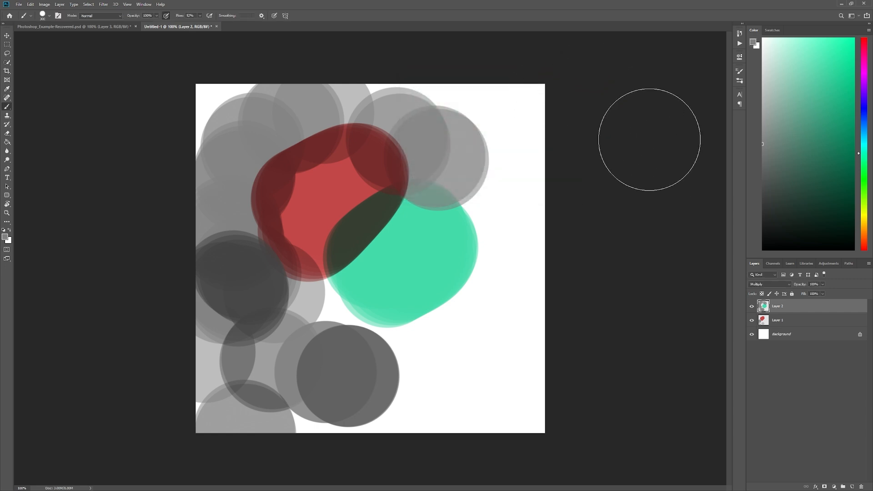
- Delete both painted layers and add two new empty layers above the Background
{"action": "left_click", "coordinate": [766, 285]}
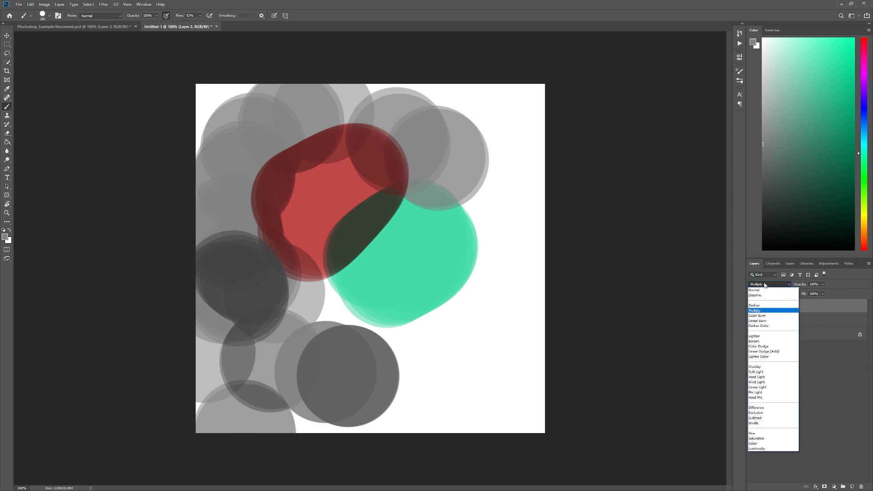
{"action": "left_click", "coordinate": [765, 285]}
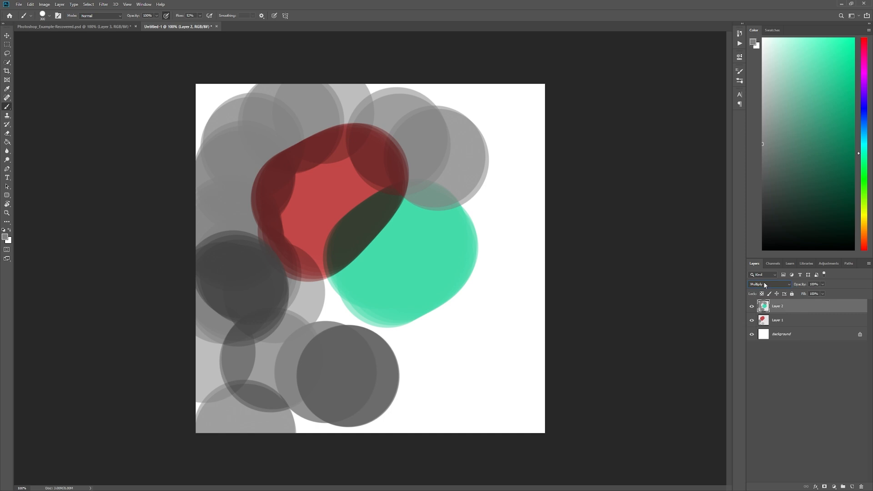
{"action": "left_click", "coordinate": [862, 487]}
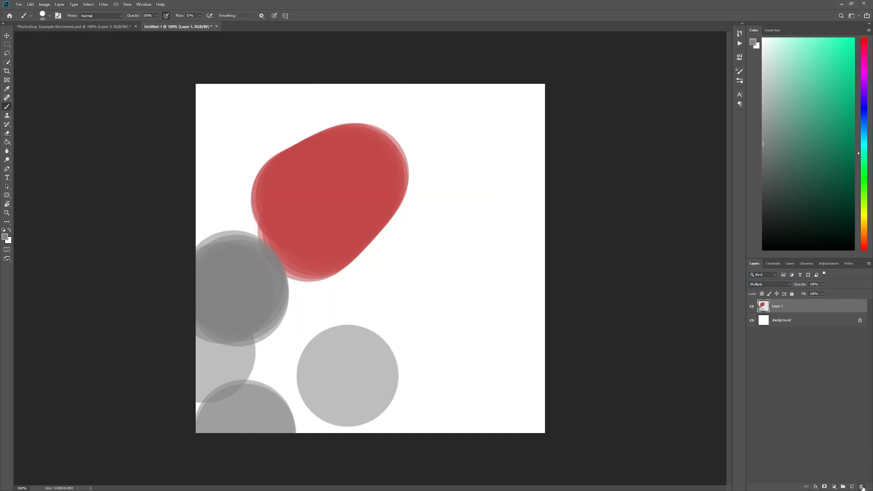
{"action": "left_click", "coordinate": [861, 487]}
{"action": "left_click", "coordinate": [852, 487]}
{"action": "left_click", "coordinate": [853, 487]}
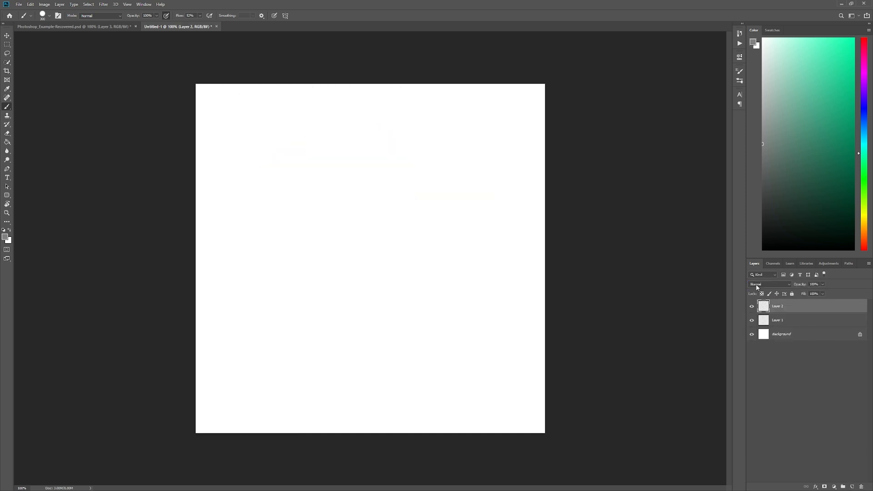
- Paint a green blob on Layer 2 and an overlapping blue blob above it on a new Layer 3
{"action": "left_click", "coordinate": [823, 87]}
{"action": "left_click_drag", "start_coordinate": [328, 254], "coordinate": [381, 225]}
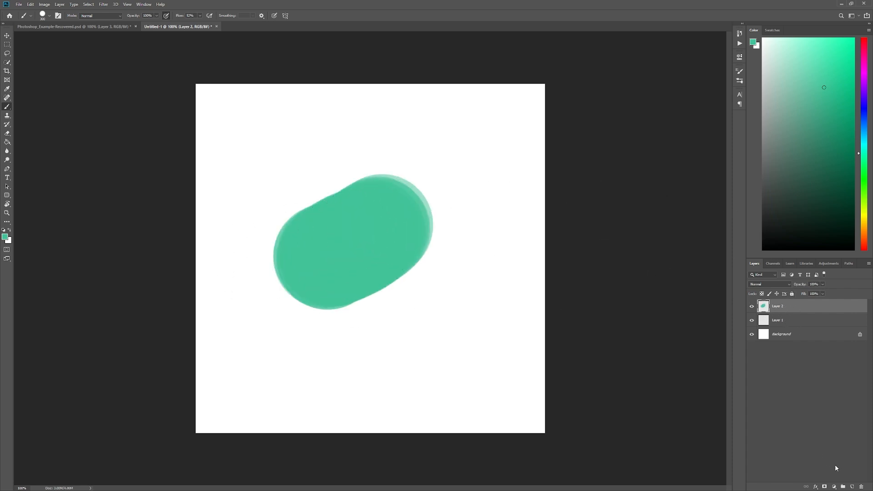
{"action": "left_click", "coordinate": [852, 486]}
{"action": "left_click_drag", "start_coordinate": [863, 145], "coordinate": [863, 138]}
{"action": "left_click_drag", "start_coordinate": [282, 193], "coordinate": [379, 160]}
- Set Layer 3's blend mode to Overlay, comparing it with the layer hidden and with Normal mode
{"action": "left_click", "coordinate": [757, 285]}
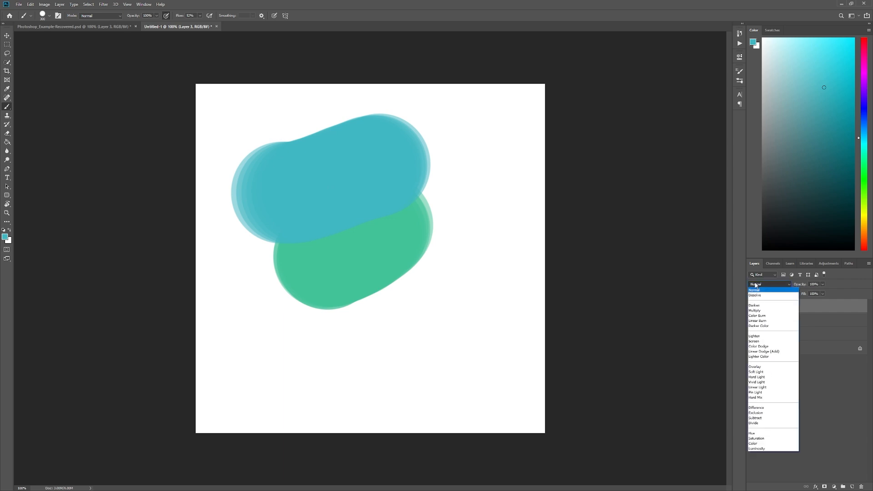
{"action": "left_click", "coordinate": [763, 367]}
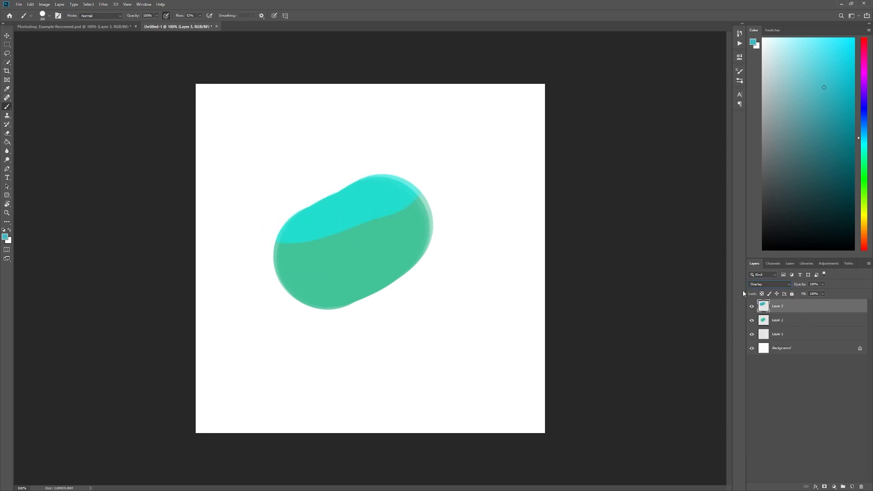
{"action": "left_click", "coordinate": [752, 307]}
{"action": "left_click", "coordinate": [752, 307]}
{"action": "left_click", "coordinate": [775, 285]}
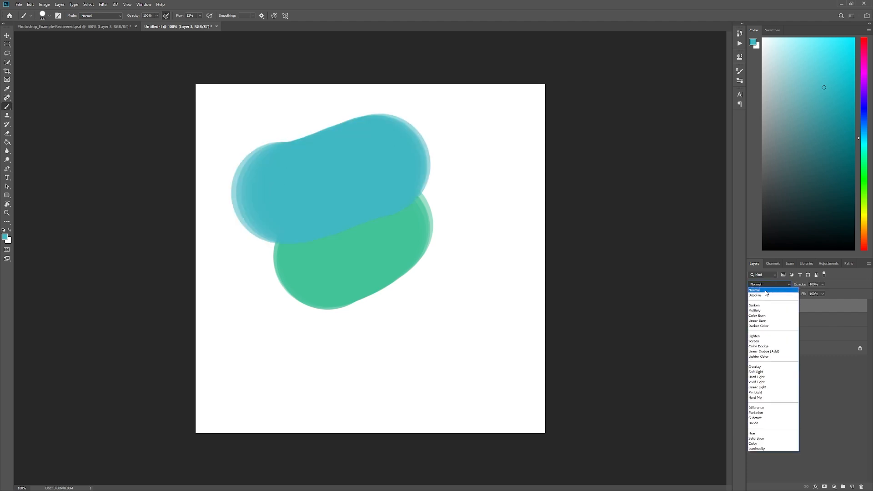
{"action": "left_click", "coordinate": [758, 367]}
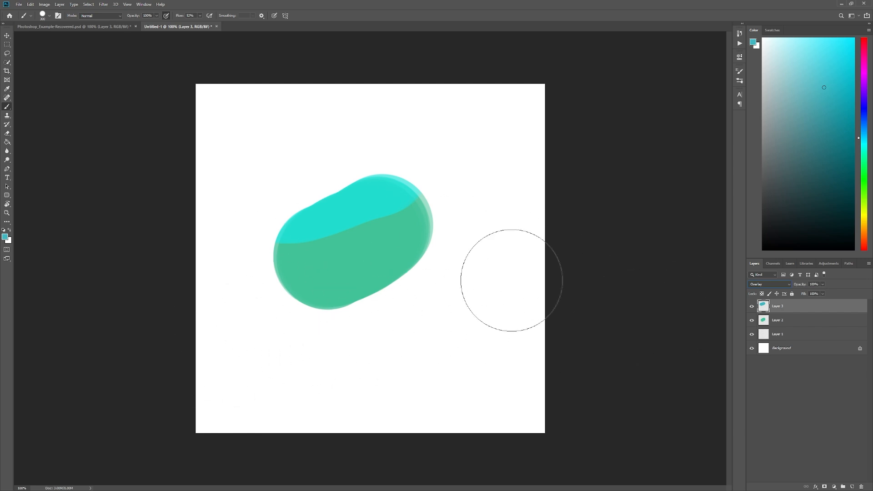
- Reset the colours to black and white and fill the Background layer with black
{"action": "left_click", "coordinate": [796, 351]}
{"action": "key", "text": "d"}
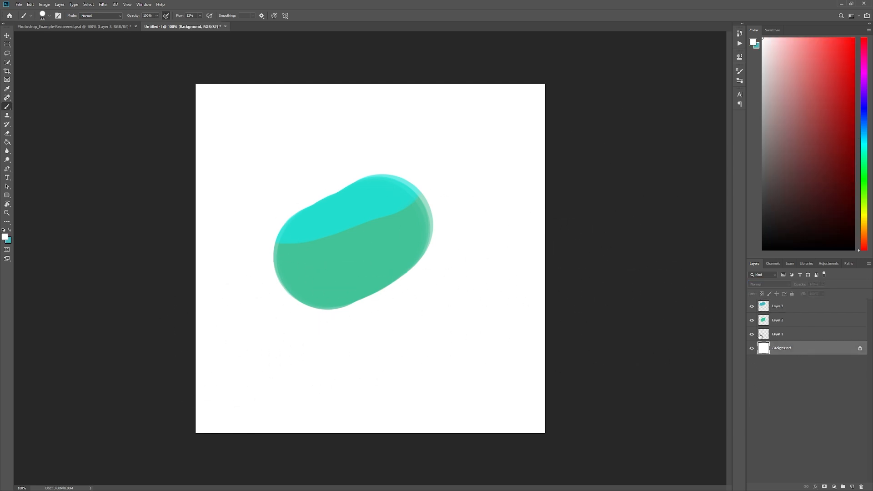
{"action": "key", "text": "alt+d"}
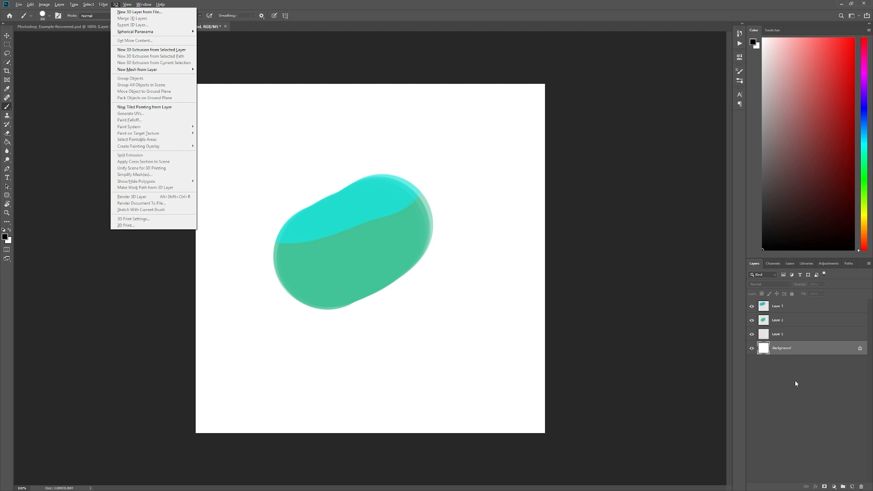
{"action": "key", "text": "Escape"}
{"action": "key", "text": "x"}
{"action": "key", "text": "ctrl+BackSpace"}
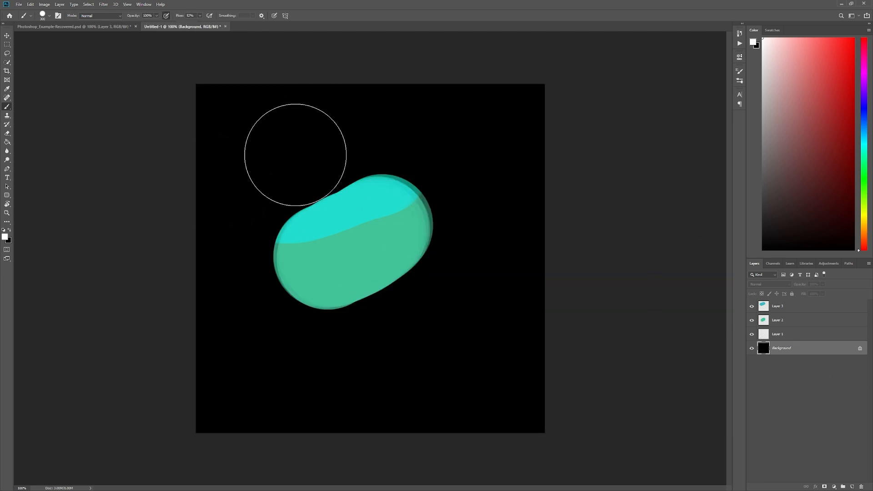
- Step Layer 3's blend mode from Dissolve through the darkening and lightening modes to Lighter Color
{"action": "left_click", "coordinate": [794, 305]}
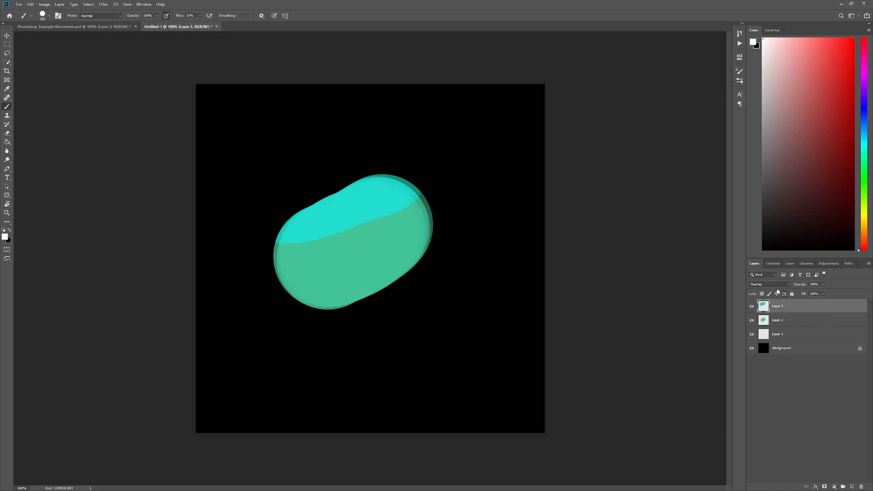
{"action": "left_click", "coordinate": [773, 285]}
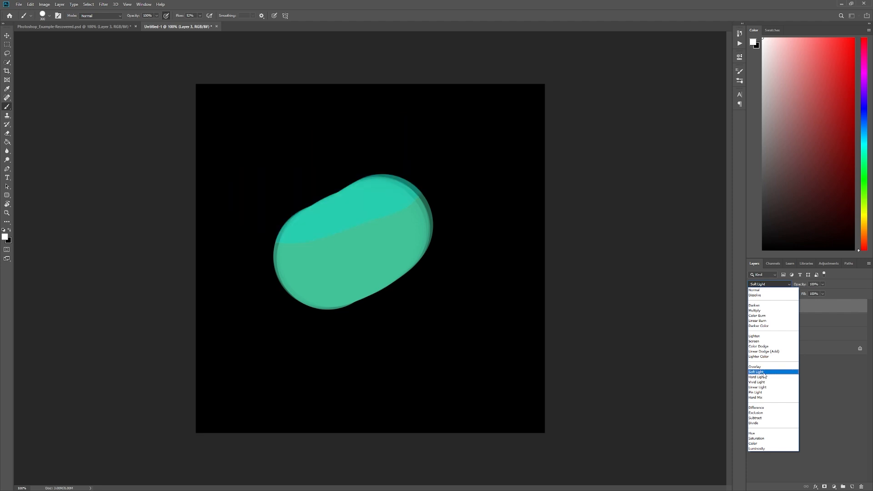
{"action": "left_click", "coordinate": [763, 294]}
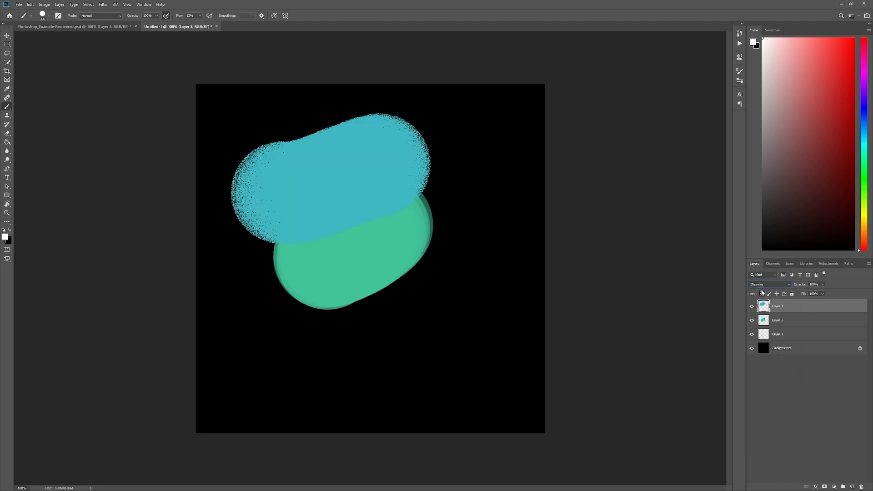
{"action": "key", "text": "Down"}
{"action": "key", "text": "Down"}
{"action": "key", "text": "Down"}
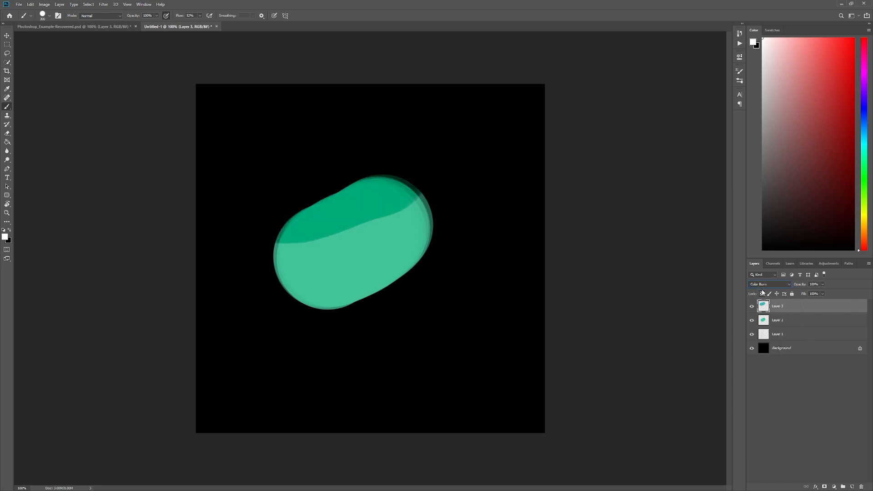
{"action": "key", "text": "Down"}
{"action": "key", "text": "Down"}
{"action": "key", "text": "Down"}
{"action": "key", "text": "Down"}
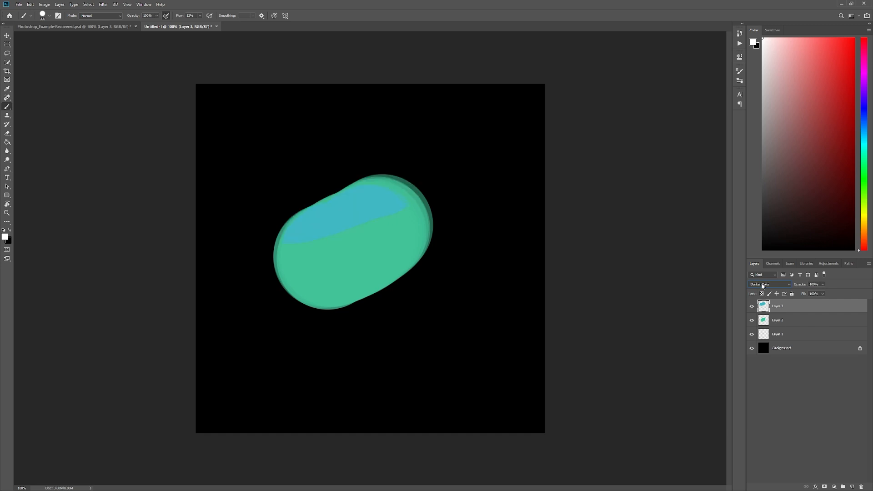
{"action": "key", "text": "Down"}
{"action": "key", "text": "Down"}
{"action": "key", "text": "Down"}
{"action": "key", "text": "Down"}
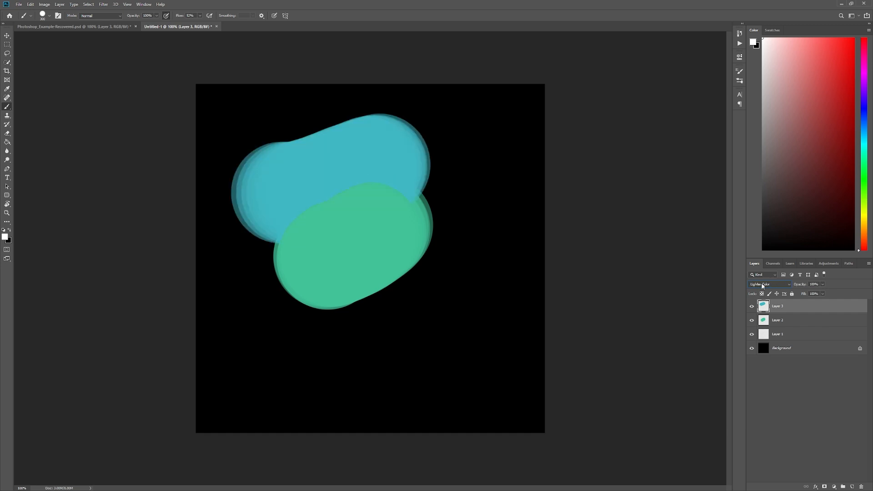
- Step Layer 3's blend mode through the contrast modes such as Soft Light and Vivid Light, and settle on Difference
{"action": "key", "text": "Down"}
{"action": "key", "text": "Down"}
{"action": "key", "text": "Up"}
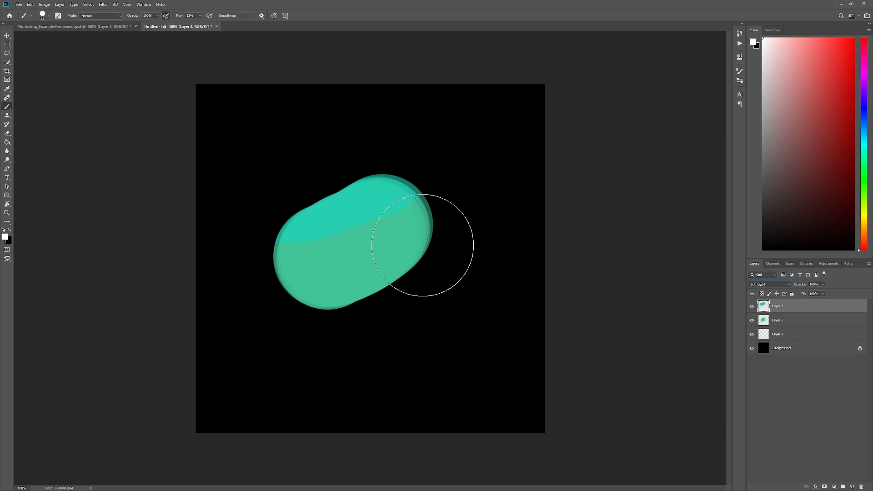
{"action": "key", "text": "Down"}
{"action": "key", "text": "Down"}
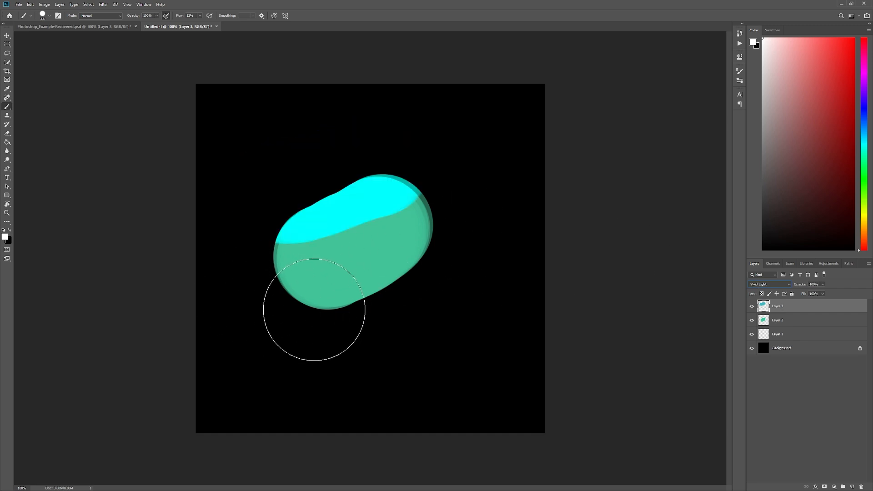
{"action": "key", "text": "Down"}
{"action": "key", "text": "Down"}
{"action": "key", "text": "Down"}
{"action": "key", "text": "Up"}
{"action": "key", "text": "Down"}
{"action": "key", "text": "Down"}
{"action": "key", "text": "Down"}
{"action": "key", "text": "Up"}
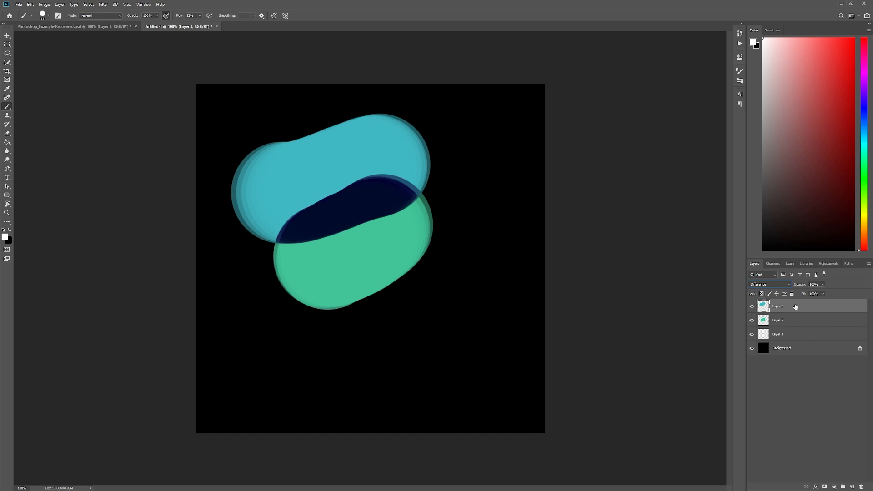
{"action": "left_click", "coordinate": [776, 284]}
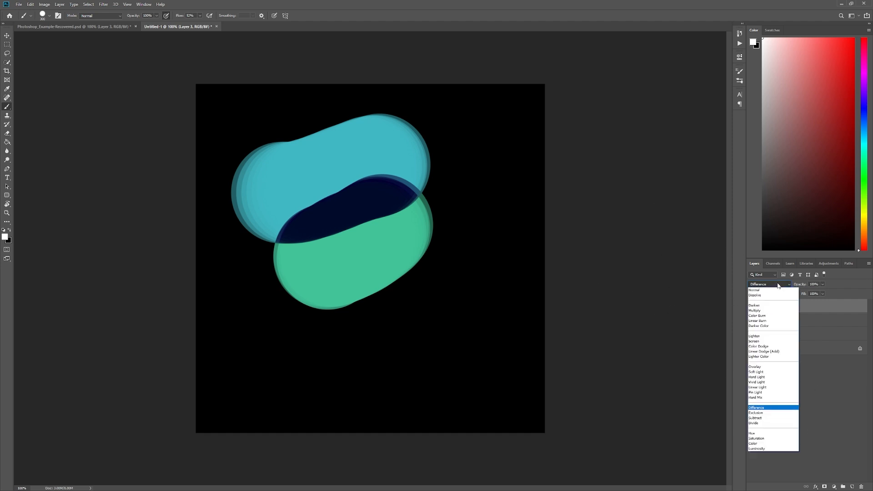
{"action": "left_click", "coordinate": [757, 408]}
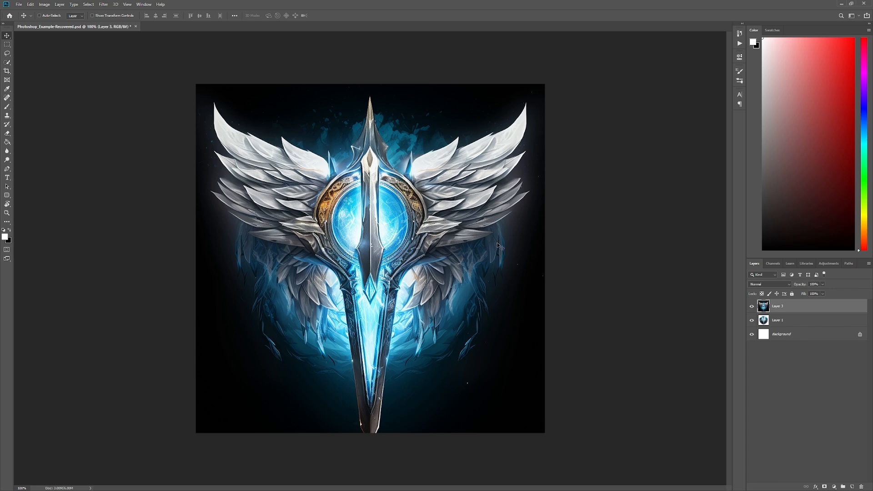
- In Photoshop_Example-Recovered.psd, hide and show Layer 3 to compare it with Layer 1, leaving Layer 3 visible and selected
{"action": "left_click", "coordinate": [752, 306]}
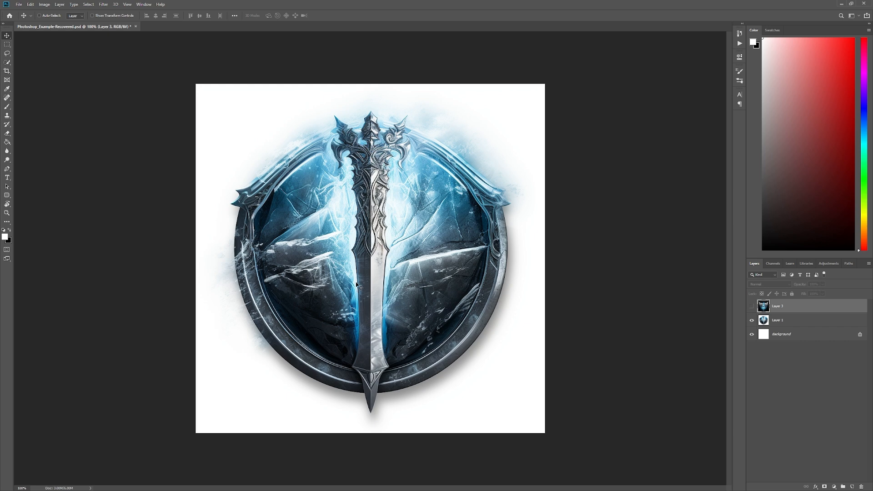
{"action": "left_click", "coordinate": [752, 307]}
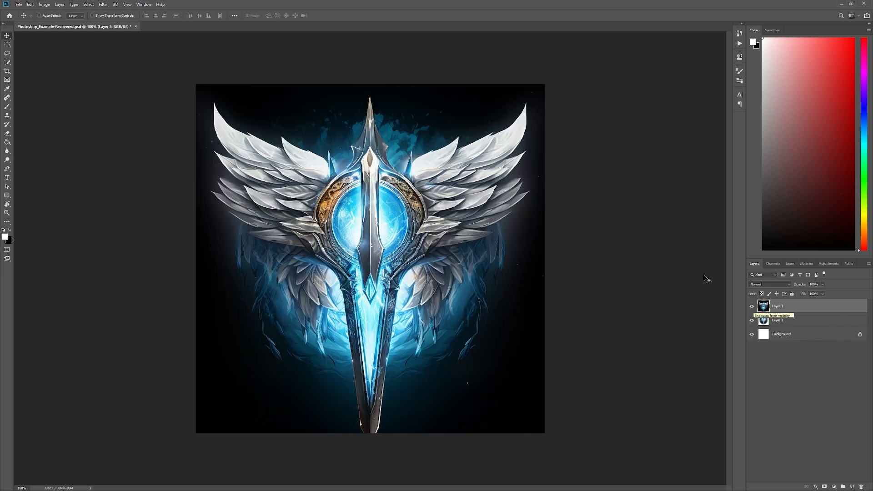
{"action": "left_click", "coordinate": [751, 307]}
{"action": "left_click", "coordinate": [782, 320]}
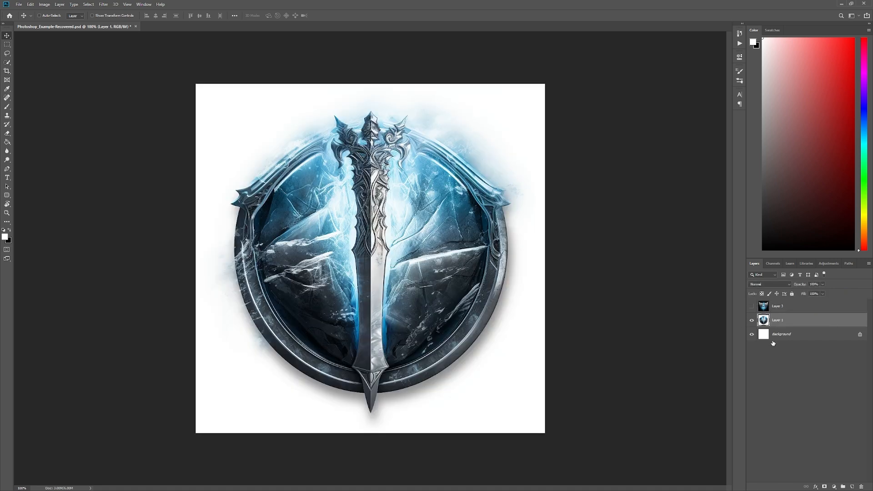
{"action": "left_click", "coordinate": [752, 307]}
{"action": "left_click", "coordinate": [782, 307]}
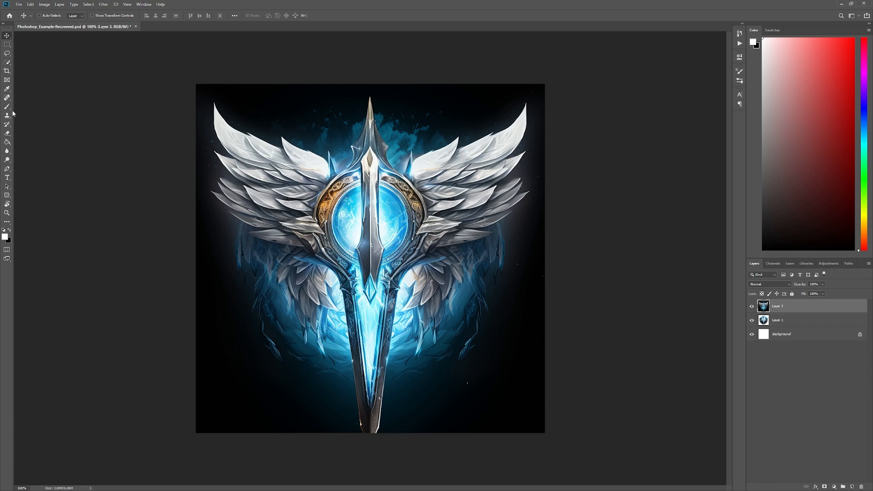
- Erase the lower left part of Layer 3's winged sword artwork with the Eraser, and undo the erasing
{"action": "key", "text": "e"}
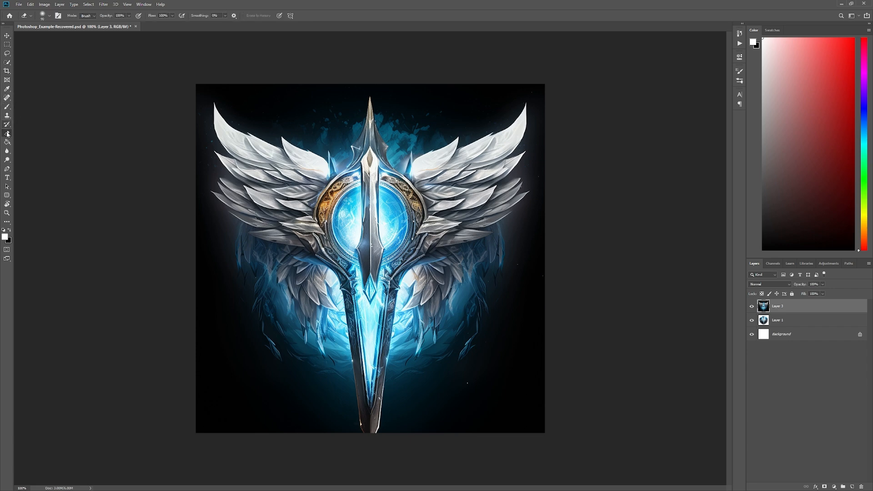
{"action": "mouse_move", "coordinate": [179, 228]}
{"action": "left_mouse_down"}
{"action": "mouse_move", "coordinate": [315, 306]}
{"action": "mouse_move", "coordinate": [172, 243]}
{"action": "mouse_move", "coordinate": [266, 268]}
{"action": "mouse_move", "coordinate": [321, 297]}
{"action": "mouse_move", "coordinate": [262, 257]}
{"action": "mouse_move", "coordinate": [345, 315]}
{"action": "mouse_move", "coordinate": [333, 356]}
{"action": "mouse_move", "coordinate": [332, 302]}
{"action": "mouse_move", "coordinate": [339, 439]}
{"action": "mouse_move", "coordinate": [278, 257]}
{"action": "mouse_move", "coordinate": [236, 286]}
{"action": "mouse_move", "coordinate": [223, 276]}
{"action": "mouse_move", "coordinate": [202, 448]}
{"action": "mouse_move", "coordinate": [269, 458]}
{"action": "mouse_move", "coordinate": [261, 404]}
{"action": "mouse_move", "coordinate": [201, 451]}
{"action": "mouse_move", "coordinate": [214, 453]}
{"action": "mouse_move", "coordinate": [203, 294]}
{"action": "mouse_move", "coordinate": [194, 337]}
{"action": "mouse_move", "coordinate": [215, 350]}
{"action": "mouse_move", "coordinate": [211, 328]}
{"action": "mouse_move", "coordinate": [252, 243]}
{"action": "mouse_move", "coordinate": [232, 261]}
{"action": "mouse_move", "coordinate": [261, 212]}
{"action": "mouse_move", "coordinate": [291, 190]}
{"action": "mouse_move", "coordinate": [296, 248]}
{"action": "mouse_move", "coordinate": [257, 253]}
{"action": "mouse_move", "coordinate": [265, 211]}
{"action": "mouse_move", "coordinate": [247, 235]}
{"action": "mouse_move", "coordinate": [279, 213]}
{"action": "left_mouse_up"}
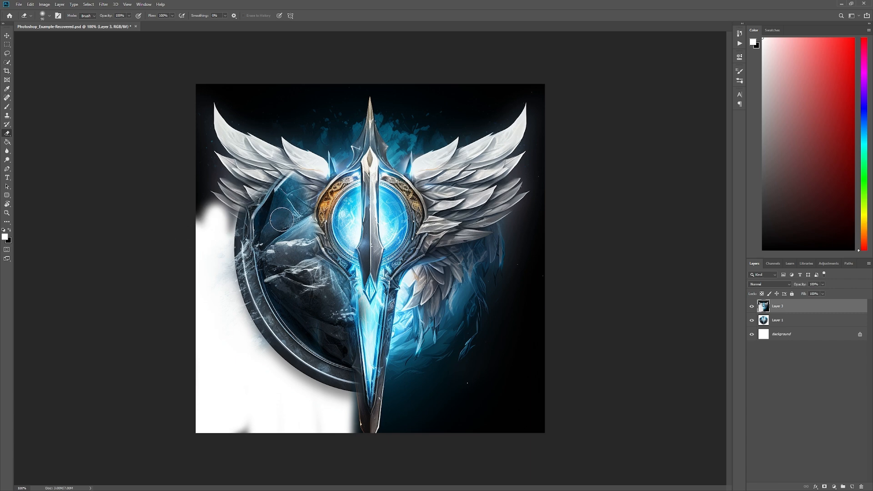
{"action": "key", "text": "ctrl+z"}
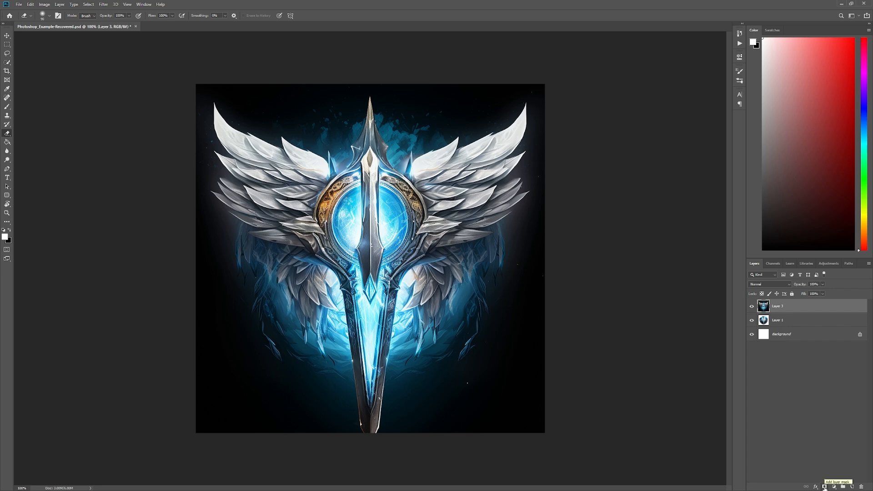
- Add a layer mask to Layer 3 and brush black over the artwork's lower part to reveal the shield beneath
{"action": "left_click", "coordinate": [824, 487]}
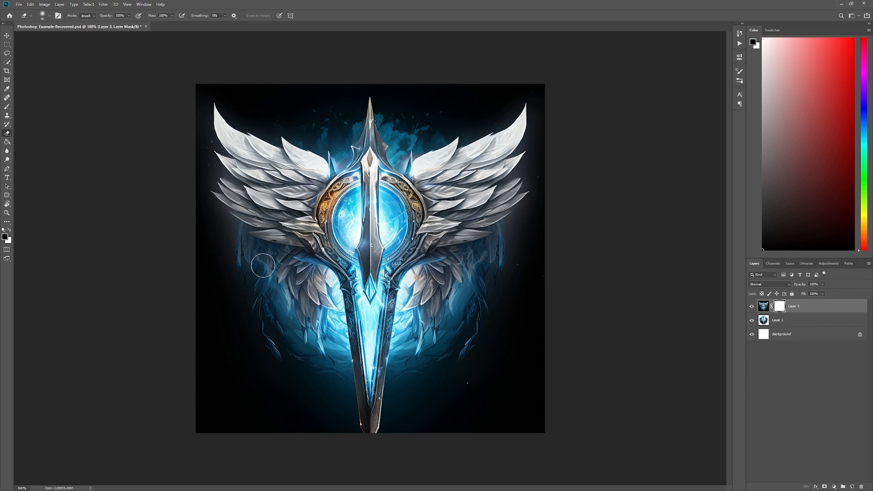
{"action": "key", "text": "b"}
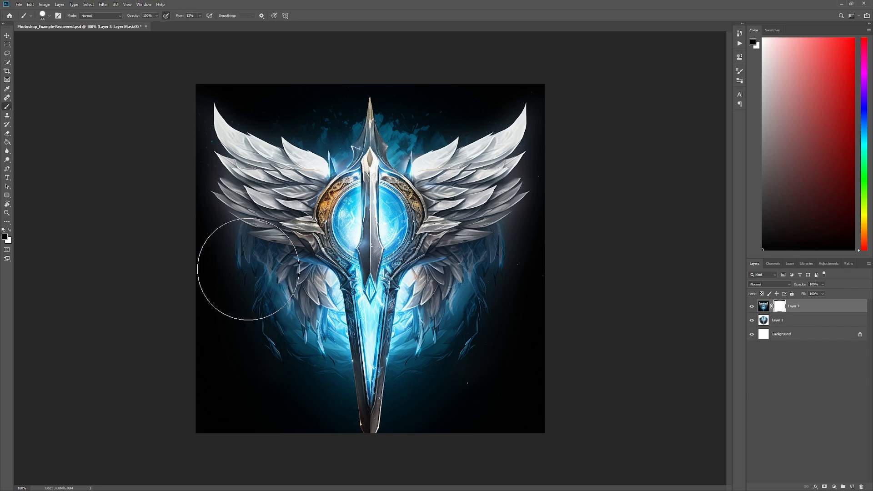
{"action": "mouse_move", "coordinate": [250, 302]}
{"action": "left_mouse_down"}
{"action": "mouse_move", "coordinate": [270, 331]}
{"action": "mouse_move", "coordinate": [238, 327]}
{"action": "mouse_move", "coordinate": [210, 279]}
{"action": "mouse_move", "coordinate": [233, 294]}
{"action": "mouse_move", "coordinate": [236, 301]}
{"action": "mouse_move", "coordinate": [216, 277]}
{"action": "mouse_move", "coordinate": [252, 343]}
{"action": "mouse_move", "coordinate": [250, 362]}
{"action": "left_mouse_up"}
{"action": "key", "text": "ctrl+z"}
{"action": "mouse_move", "coordinate": [215, 415]}
{"action": "left_mouse_down"}
{"action": "mouse_move", "coordinate": [483, 400]}
{"action": "mouse_move", "coordinate": [249, 384]}
{"action": "mouse_move", "coordinate": [205, 319]}
{"action": "mouse_move", "coordinate": [278, 366]}
{"action": "mouse_move", "coordinate": [212, 292]}
{"action": "mouse_move", "coordinate": [243, 304]}
{"action": "mouse_move", "coordinate": [300, 351]}
{"action": "mouse_move", "coordinate": [234, 291]}
{"action": "mouse_move", "coordinate": [310, 336]}
{"action": "mouse_move", "coordinate": [238, 302]}
{"action": "left_mouse_up"}
- Switch to a smaller soft round brush and paint black on Layer 3's mask to reveal the lower right of the shield
{"action": "left_click", "coordinate": [49, 16]}
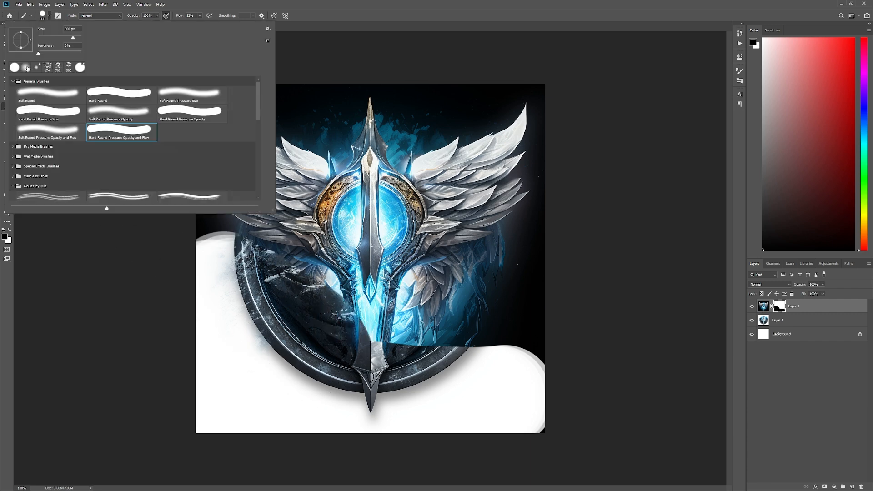
{"action": "double_click", "coordinate": [27, 68]}
{"action": "key", "text": "bracketleft"}
{"action": "key", "text": "bracketleft"}
{"action": "key", "text": "bracketleft"}
{"action": "key", "text": "bracketleft"}
{"action": "key", "text": "bracketleft"}
{"action": "mouse_move", "coordinate": [308, 275]}
{"action": "left_mouse_down"}
{"action": "mouse_move", "coordinate": [357, 314]}
{"action": "mouse_move", "coordinate": [315, 268]}
{"action": "mouse_move", "coordinate": [421, 329]}
{"action": "mouse_move", "coordinate": [398, 288]}
{"action": "mouse_move", "coordinate": [516, 238]}
{"action": "mouse_move", "coordinate": [463, 271]}
{"action": "mouse_move", "coordinate": [454, 274]}
{"action": "mouse_move", "coordinate": [533, 232]}
{"action": "mouse_move", "coordinate": [384, 361]}
{"action": "mouse_move", "coordinate": [425, 345]}
{"action": "mouse_move", "coordinate": [409, 304]}
{"action": "mouse_move", "coordinate": [449, 282]}
{"action": "mouse_move", "coordinate": [411, 286]}
{"action": "mouse_move", "coordinate": [501, 275]}
{"action": "mouse_move", "coordinate": [487, 318]}
{"action": "mouse_move", "coordinate": [516, 291]}
{"action": "mouse_move", "coordinate": [522, 301]}
{"action": "mouse_move", "coordinate": [524, 235]}
{"action": "mouse_move", "coordinate": [541, 198]}
{"action": "mouse_move", "coordinate": [544, 78]}
{"action": "mouse_move", "coordinate": [557, 175]}
{"action": "mouse_move", "coordinate": [538, 367]}
{"action": "mouse_move", "coordinate": [552, 213]}
{"action": "mouse_move", "coordinate": [542, 349]}
{"action": "mouse_move", "coordinate": [531, 342]}
{"action": "mouse_move", "coordinate": [502, 386]}
{"action": "mouse_move", "coordinate": [528, 317]}
{"action": "mouse_move", "coordinate": [504, 317]}
{"action": "mouse_move", "coordinate": [506, 297]}
{"action": "left_mouse_up"}
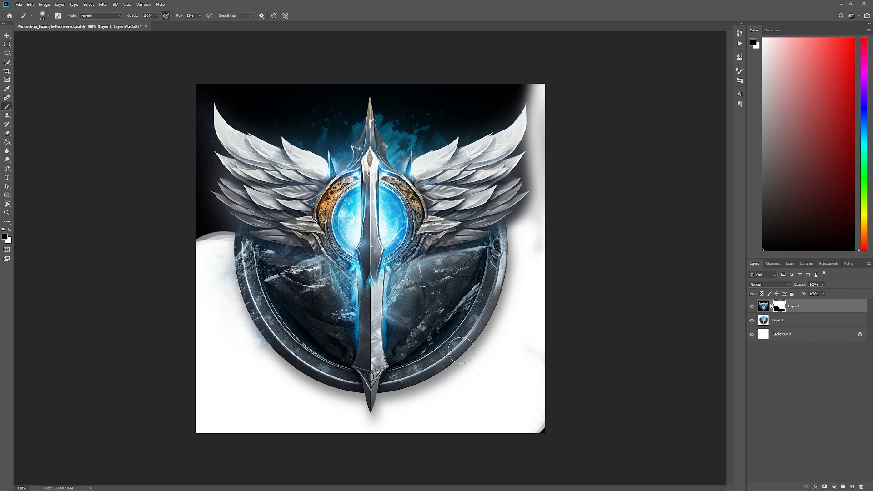
- Mask out Layer 3's background above the right wing and sword hilt, and clean up the lower left edge viewing the mask alone
{"action": "mouse_move", "coordinate": [538, 77]}
{"action": "left_mouse_down"}
{"action": "mouse_move", "coordinate": [376, 90]}
{"action": "mouse_move", "coordinate": [368, 143]}
{"action": "mouse_move", "coordinate": [354, 150]}
{"action": "mouse_move", "coordinate": [370, 161]}
{"action": "mouse_move", "coordinate": [395, 140]}
{"action": "mouse_move", "coordinate": [422, 140]}
{"action": "mouse_move", "coordinate": [508, 104]}
{"action": "mouse_move", "coordinate": [402, 106]}
{"action": "mouse_move", "coordinate": [406, 123]}
{"action": "mouse_move", "coordinate": [395, 98]}
{"action": "mouse_move", "coordinate": [363, 99]}
{"action": "mouse_move", "coordinate": [433, 130]}
{"action": "mouse_move", "coordinate": [470, 126]}
{"action": "mouse_move", "coordinate": [515, 91]}
{"action": "mouse_move", "coordinate": [491, 104]}
{"action": "mouse_move", "coordinate": [383, 115]}
{"action": "mouse_move", "coordinate": [411, 104]}
{"action": "mouse_move", "coordinate": [369, 103]}
{"action": "mouse_move", "coordinate": [368, 112]}
{"action": "mouse_move", "coordinate": [337, 99]}
{"action": "mouse_move", "coordinate": [274, 104]}
{"action": "mouse_move", "coordinate": [351, 98]}
{"action": "left_mouse_up"}
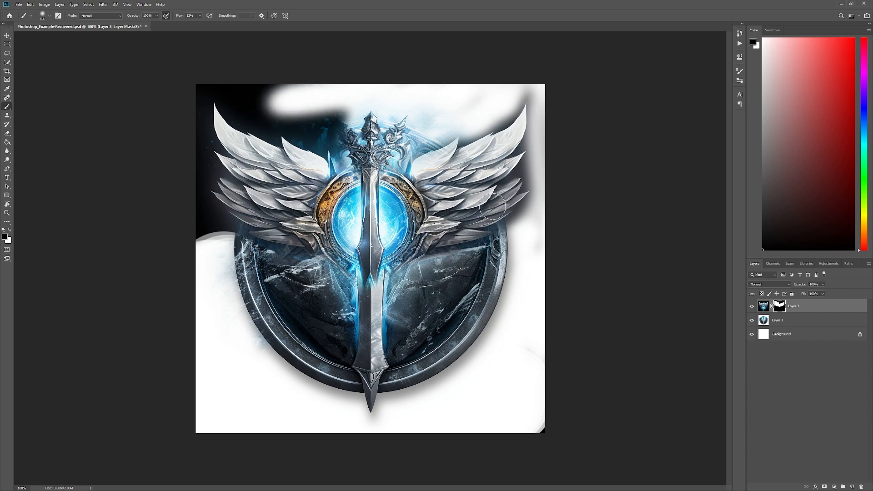
{"action": "left_click", "coordinate": [782, 309], "text": "alt"}
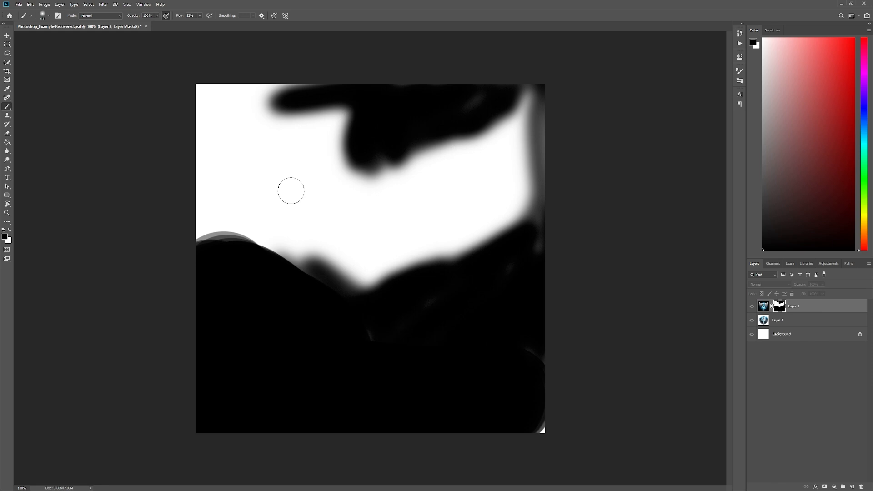
{"action": "mouse_move", "coordinate": [194, 267]}
{"action": "left_mouse_down"}
{"action": "mouse_move", "coordinate": [195, 243]}
{"action": "mouse_move", "coordinate": [248, 246]}
{"action": "mouse_move", "coordinate": [194, 245]}
{"action": "mouse_move", "coordinate": [224, 247]}
{"action": "mouse_move", "coordinate": [270, 284]}
{"action": "mouse_move", "coordinate": [301, 273]}
{"action": "mouse_move", "coordinate": [304, 283]}
{"action": "mouse_move", "coordinate": [358, 302]}
{"action": "mouse_move", "coordinate": [368, 333]}
{"action": "mouse_move", "coordinate": [389, 351]}
{"action": "left_mouse_up"}
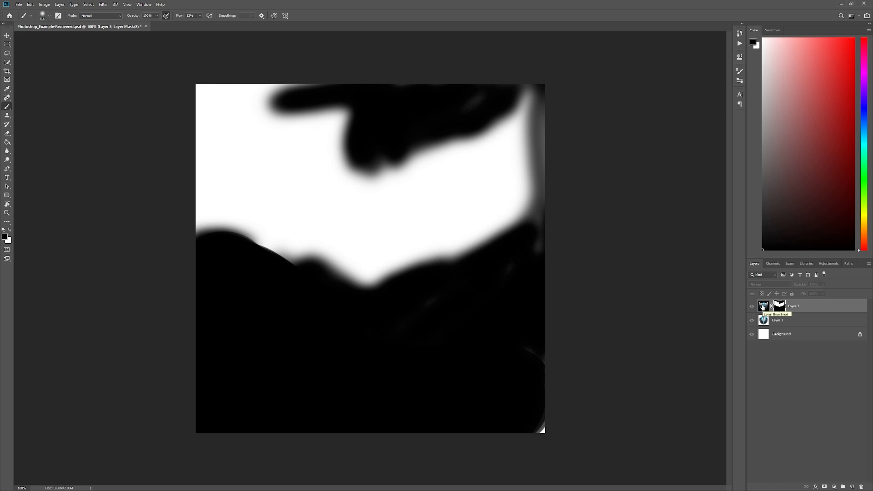
- Paint white directly on Layer 3's artwork over the dark background around the wings and part of the left wing's lower feathers
{"action": "left_click", "coordinate": [763, 307]}
{"action": "mouse_move", "coordinate": [179, 119]}
{"action": "left_mouse_down"}
{"action": "mouse_move", "coordinate": [287, 82]}
{"action": "mouse_move", "coordinate": [171, 91]}
{"action": "mouse_move", "coordinate": [195, 102]}
{"action": "mouse_move", "coordinate": [197, 224]}
{"action": "mouse_move", "coordinate": [206, 216]}
{"action": "mouse_move", "coordinate": [204, 164]}
{"action": "left_mouse_up"}
{"action": "mouse_move", "coordinate": [238, 95]}
{"action": "left_mouse_down"}
{"action": "mouse_move", "coordinate": [312, 98]}
{"action": "mouse_move", "coordinate": [242, 91]}
{"action": "mouse_move", "coordinate": [329, 116]}
{"action": "mouse_move", "coordinate": [321, 128]}
{"action": "mouse_move", "coordinate": [326, 143]}
{"action": "mouse_move", "coordinate": [312, 130]}
{"action": "mouse_move", "coordinate": [341, 145]}
{"action": "mouse_move", "coordinate": [229, 112]}
{"action": "mouse_move", "coordinate": [278, 124]}
{"action": "left_mouse_up"}
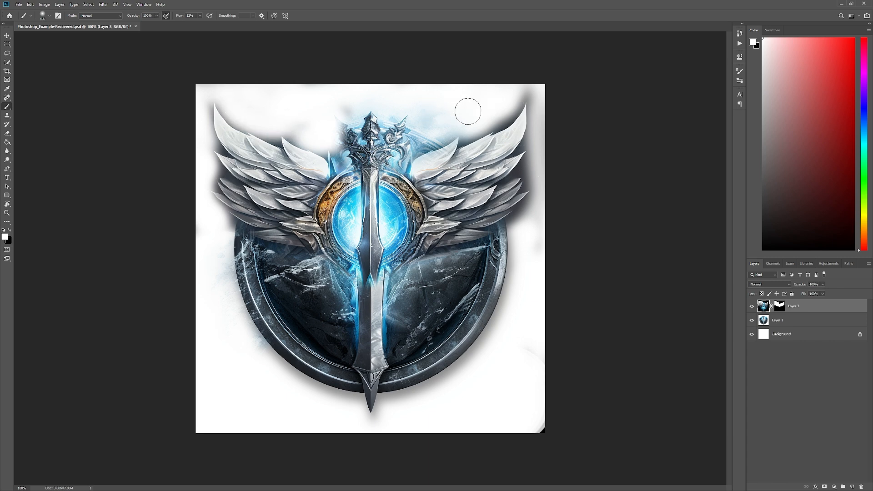
{"action": "mouse_move", "coordinate": [478, 113]}
{"action": "left_mouse_down"}
{"action": "mouse_move", "coordinate": [507, 97]}
{"action": "mouse_move", "coordinate": [474, 120]}
{"action": "left_mouse_up"}
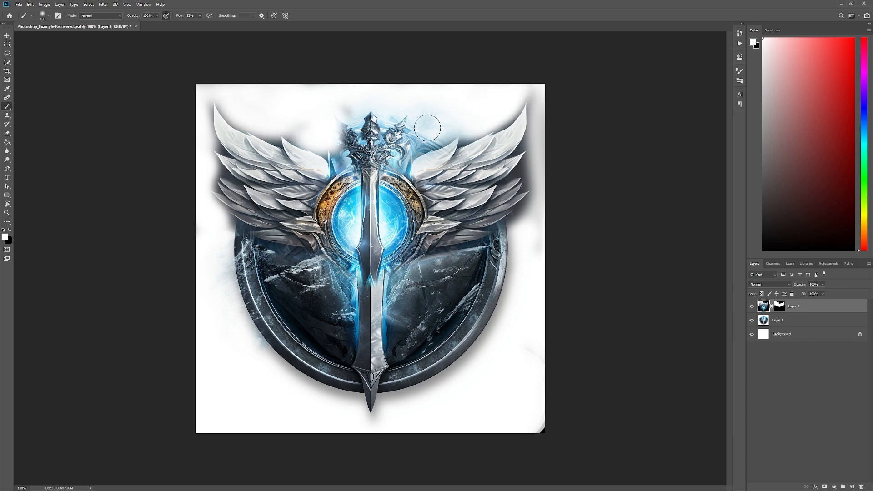
{"action": "mouse_move", "coordinate": [206, 242]}
{"action": "left_mouse_down"}
{"action": "mouse_move", "coordinate": [210, 210]}
{"action": "mouse_move", "coordinate": [189, 181]}
{"action": "mouse_move", "coordinate": [204, 175]}
{"action": "left_mouse_up"}
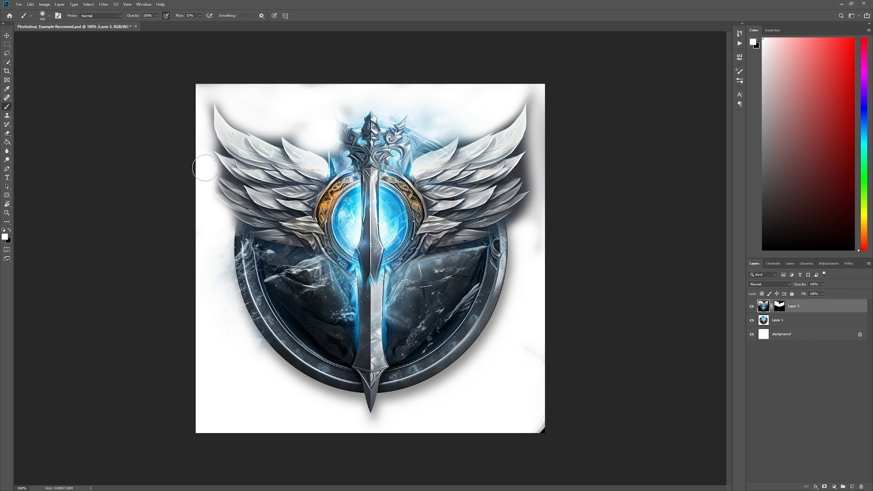
{"action": "mouse_move", "coordinate": [221, 234]}
{"action": "left_mouse_down"}
{"action": "mouse_move", "coordinate": [304, 266]}
{"action": "mouse_move", "coordinate": [293, 260]}
{"action": "mouse_move", "coordinate": [306, 268]}
{"action": "mouse_move", "coordinate": [330, 304]}
{"action": "left_mouse_up"}
{"action": "mouse_move", "coordinate": [434, 264]}
{"action": "left_mouse_down"}
{"action": "mouse_move", "coordinate": [475, 242]}
{"action": "mouse_move", "coordinate": [463, 289]}
{"action": "left_mouse_up"}
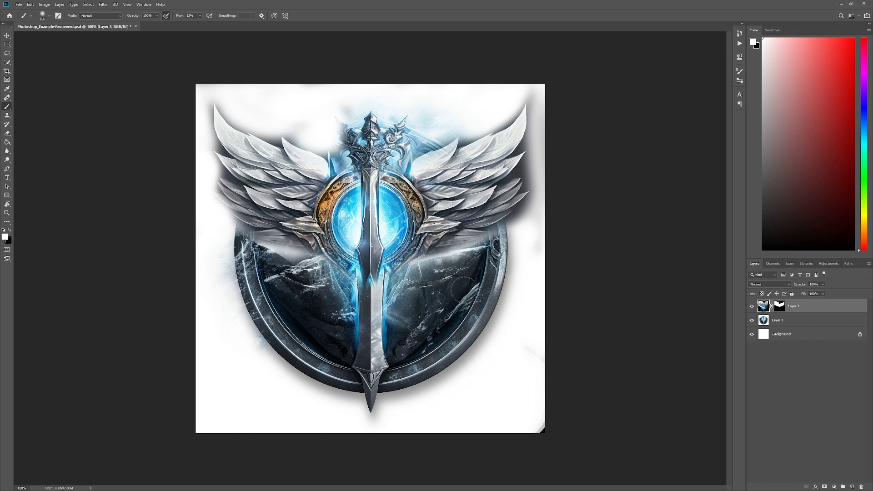
{"action": "mouse_move", "coordinate": [255, 209]}
{"action": "left_mouse_down"}
{"action": "mouse_move", "coordinate": [295, 252]}
{"action": "mouse_move", "coordinate": [279, 243]}
{"action": "mouse_move", "coordinate": [297, 250]}
{"action": "mouse_move", "coordinate": [303, 240]}
{"action": "left_mouse_up"}
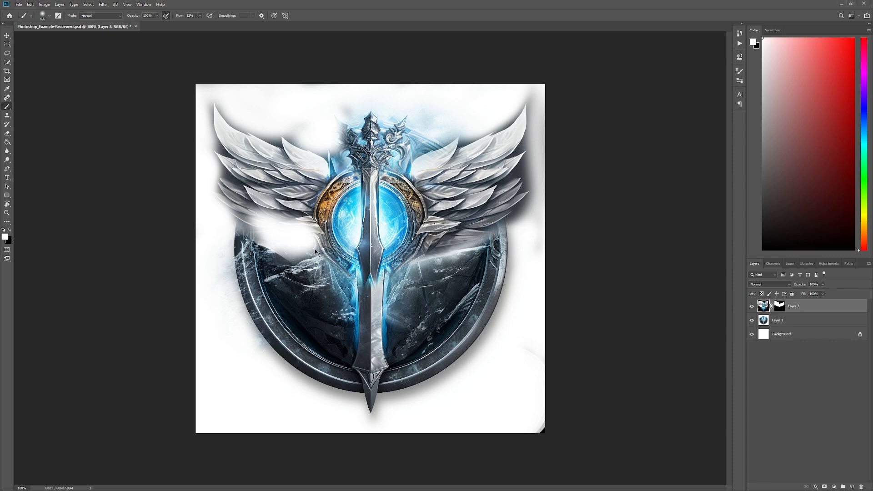
- Undo all the white strokes painted on Layer 3's artwork
{"action": "key", "text": "ctrl+z"}
{"action": "key", "text": "ctrl+z"}
{"action": "key", "text": "ctrl+z"}
{"action": "key", "text": "ctrl+z"}
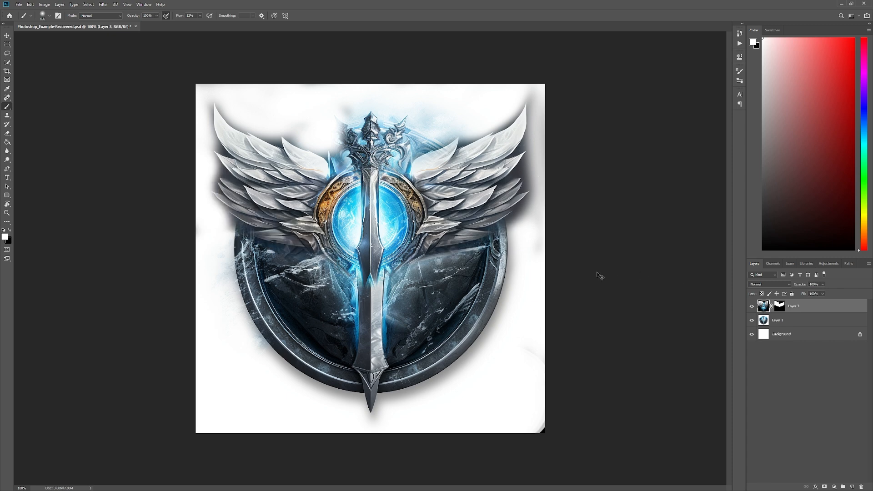
{"action": "key", "text": "ctrl+z"}
{"action": "key", "text": "ctrl+z"}
{"action": "key", "text": "ctrl+z"}
{"action": "key", "text": "ctrl+z"}
- Paint black on Layer 3's mask over the central sword to reveal Layer 1's sword, undoing the strokes in the upper left background
{"action": "left_click", "coordinate": [783, 309]}
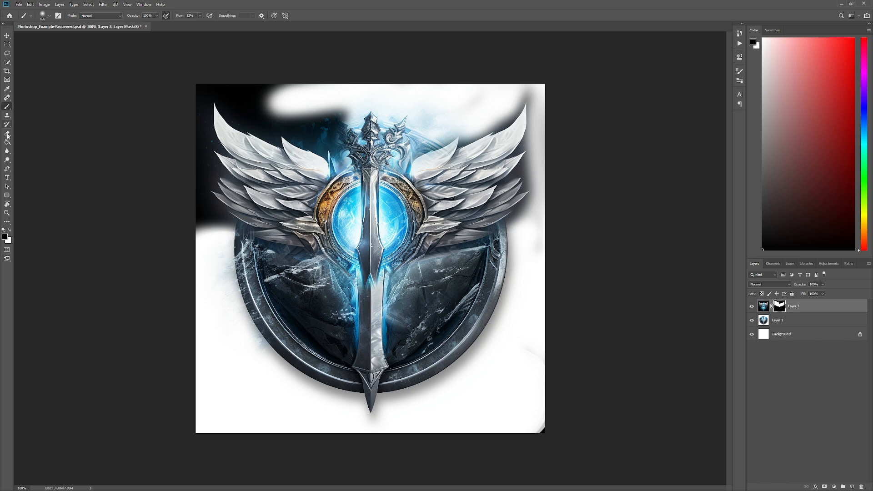
{"action": "left_click_drag", "start_coordinate": [179, 87], "coordinate": [129, 92]}
{"action": "left_click_drag", "start_coordinate": [188, 115], "coordinate": [194, 253]}
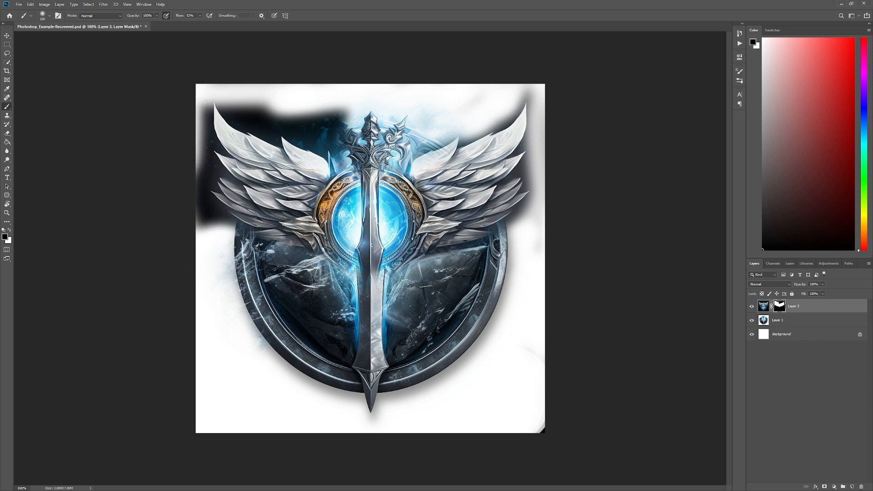
{"action": "mouse_move", "coordinate": [373, 269]}
{"action": "left_mouse_down"}
{"action": "mouse_move", "coordinate": [366, 180]}
{"action": "mouse_move", "coordinate": [377, 214]}
{"action": "mouse_move", "coordinate": [325, 234]}
{"action": "mouse_move", "coordinate": [341, 177]}
{"action": "mouse_move", "coordinate": [313, 218]}
{"action": "mouse_move", "coordinate": [364, 258]}
{"action": "mouse_move", "coordinate": [372, 249]}
{"action": "mouse_move", "coordinate": [369, 161]}
{"action": "mouse_move", "coordinate": [365, 263]}
{"action": "mouse_move", "coordinate": [362, 182]}
{"action": "mouse_move", "coordinate": [370, 279]}
{"action": "mouse_move", "coordinate": [366, 156]}
{"action": "mouse_move", "coordinate": [339, 134]}
{"action": "left_mouse_up"}
{"action": "key", "text": "ctrl+z"}
{"action": "key", "text": "ctrl+z"}
{"action": "key", "text": "ctrl+z"}
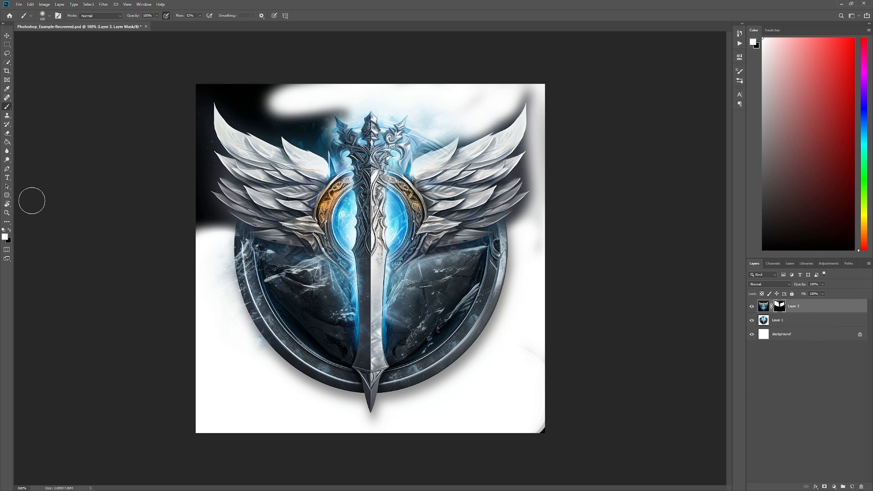
- Paint white on Layer 3's mask over the lower blade to bring back its glowing blue blade
{"action": "key", "text": "x"}
{"action": "key", "text": "x"}
{"action": "mouse_move", "coordinate": [372, 325]}
{"action": "left_mouse_down"}
{"action": "mouse_move", "coordinate": [372, 400]}
{"action": "mouse_move", "coordinate": [372, 311]}
{"action": "mouse_move", "coordinate": [371, 346]}
{"action": "left_mouse_up"}
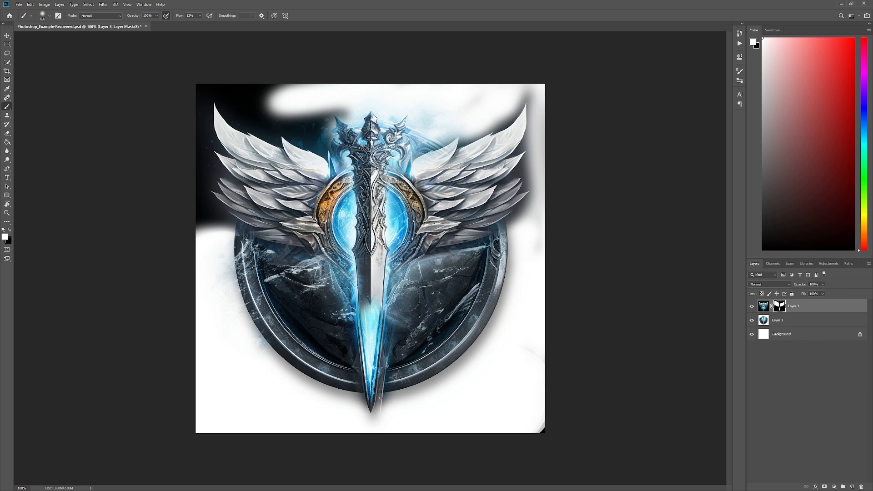
- Paint black on Layer 3's mask with a smaller brush to hide the glowing blade over Layer 1's steel blade
{"action": "key", "text": "x"}
{"action": "left_click_drag", "start_coordinate": [372, 315], "coordinate": [394, 315]}
{"action": "left_click_drag", "start_coordinate": [367, 330], "coordinate": [375, 284]}
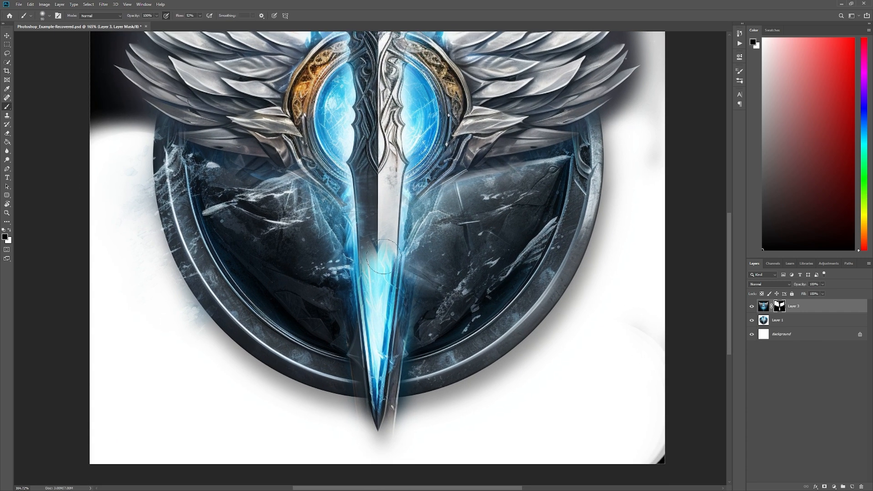
{"action": "left_click_drag", "start_coordinate": [367, 262], "coordinate": [378, 374]}
{"action": "mouse_move", "coordinate": [378, 295]}
{"action": "left_mouse_down"}
{"action": "mouse_move", "coordinate": [385, 250]}
{"action": "mouse_move", "coordinate": [380, 364]}
{"action": "mouse_move", "coordinate": [372, 258]}
{"action": "mouse_move", "coordinate": [368, 289]}
{"action": "mouse_move", "coordinate": [373, 353]}
{"action": "mouse_move", "coordinate": [382, 250]}
{"action": "left_mouse_up"}
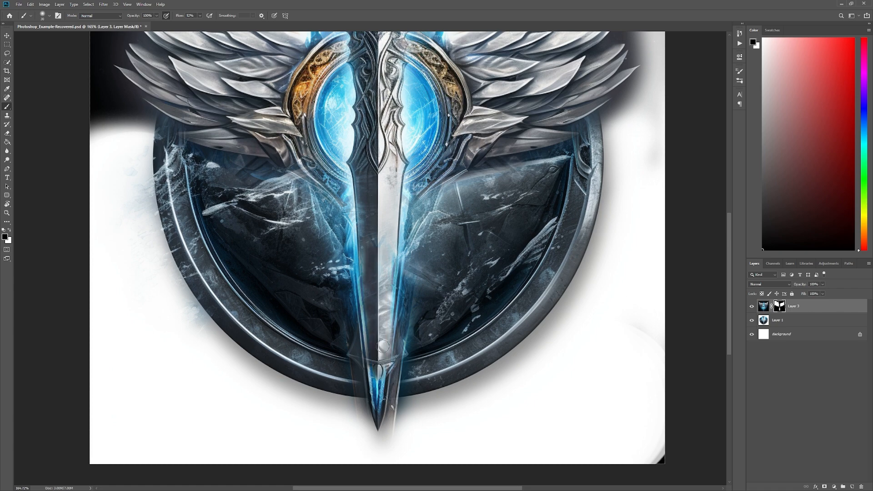
{"action": "key", "text": "z"}
{"action": "mouse_move", "coordinate": [389, 292]}
{"action": "left_mouse_down"}
{"action": "mouse_move", "coordinate": [339, 288]}
{"action": "mouse_move", "coordinate": [361, 286]}
{"action": "left_mouse_up"}
{"action": "left_click_drag", "start_coordinate": [360, 345], "coordinate": [372, 346]}
{"action": "key", "text": "b"}
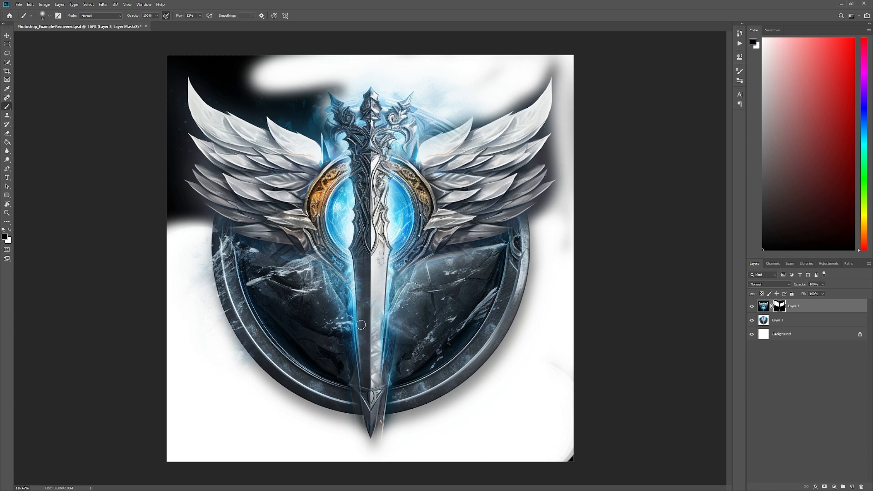
- Quick-select the dark background around the left wing, fill it with black on Layer 3's mask, and deselect
{"action": "left_click_drag", "start_coordinate": [166, 219], "coordinate": [165, 208]}
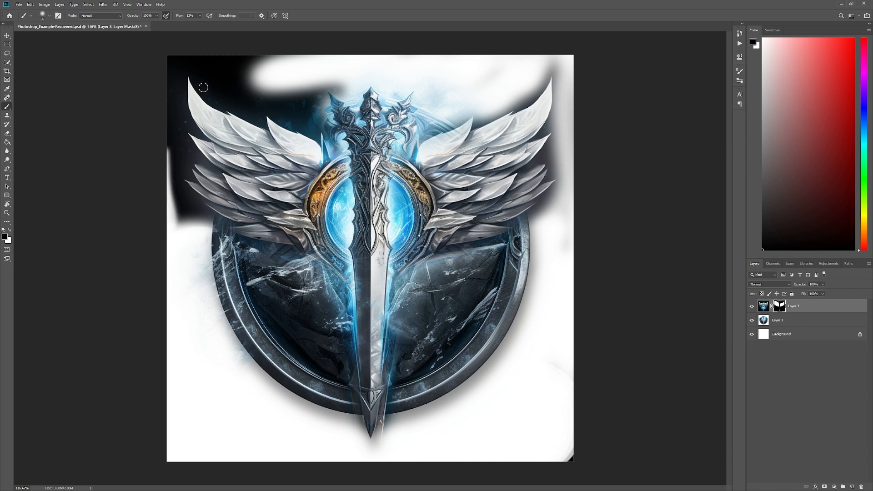
{"action": "key", "text": "w"}
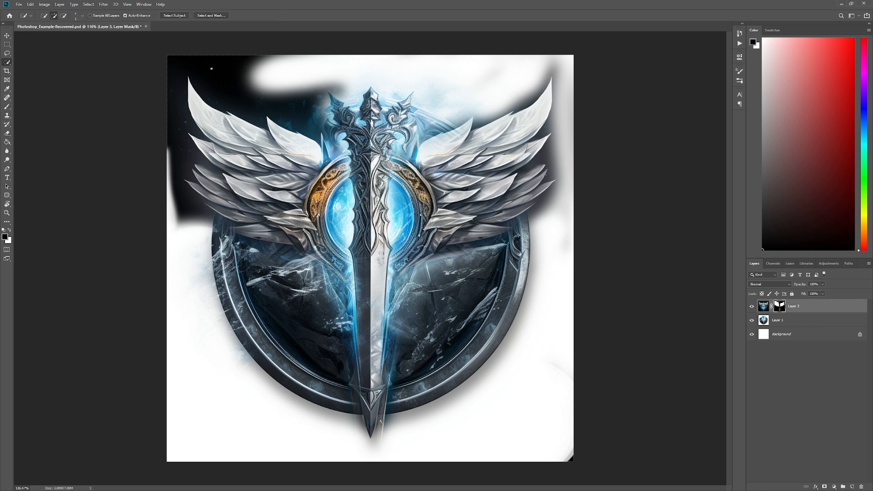
{"action": "right_click", "coordinate": [6, 64]}
{"action": "left_click", "coordinate": [175, 85]}
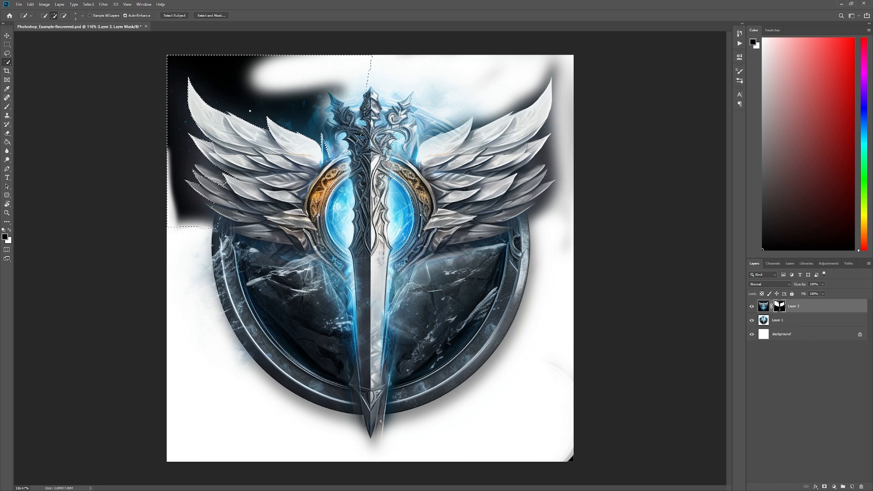
{"action": "key", "text": "x"}
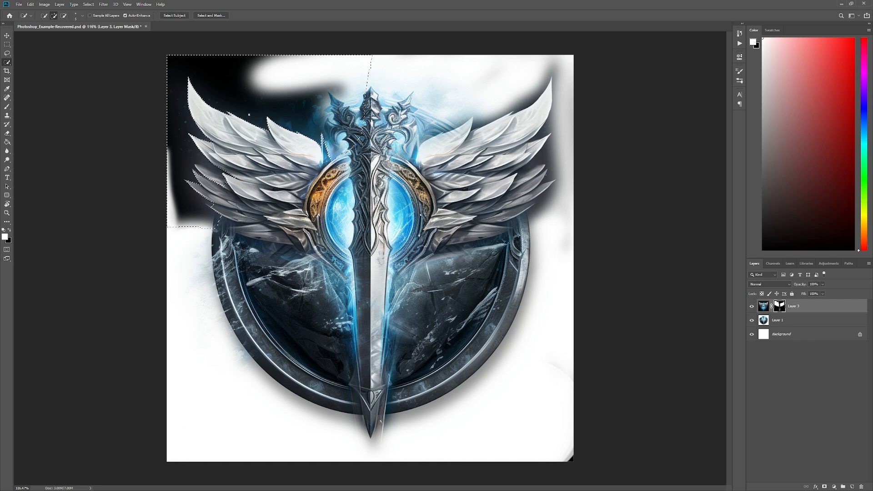
{"action": "key", "text": "alt+BackSpace"}
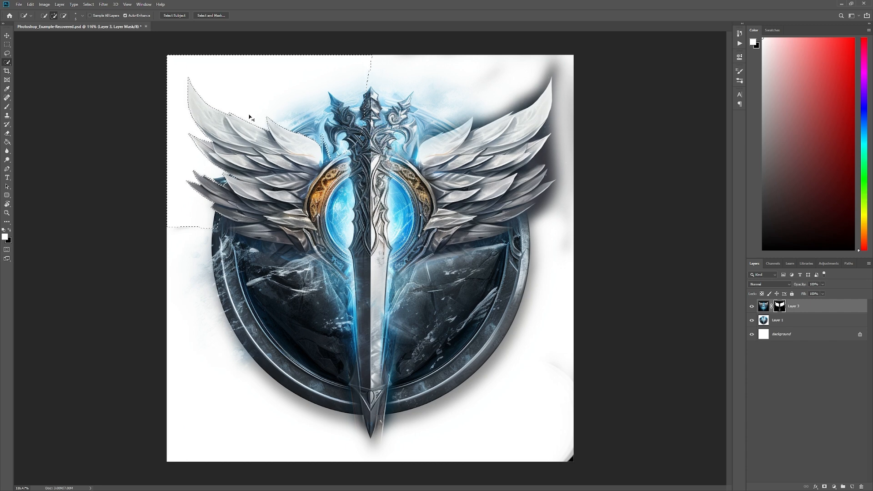
{"action": "key", "text": "ctrl+d"}
- Try to clear the white background beside the shield's lower left on Layer 3's mask with a Magic Wand selection, and deselect
{"action": "right_click", "coordinate": [8, 62]}
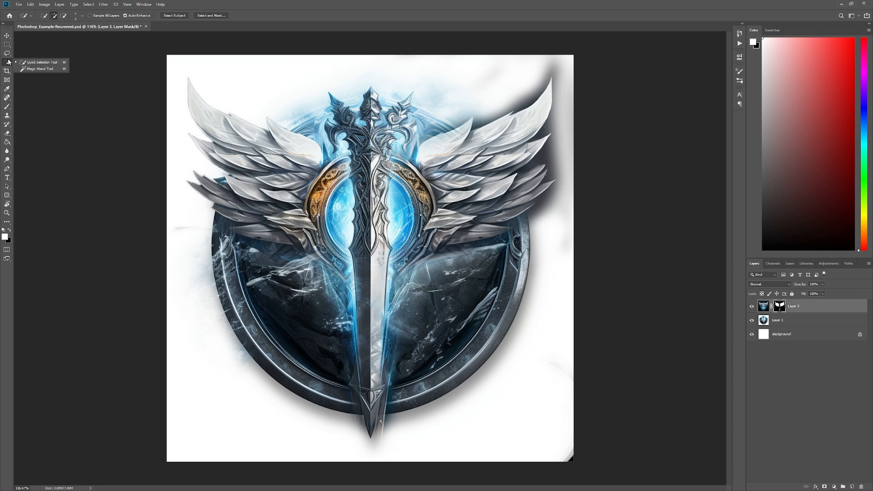
{"action": "left_click", "coordinate": [38, 69]}
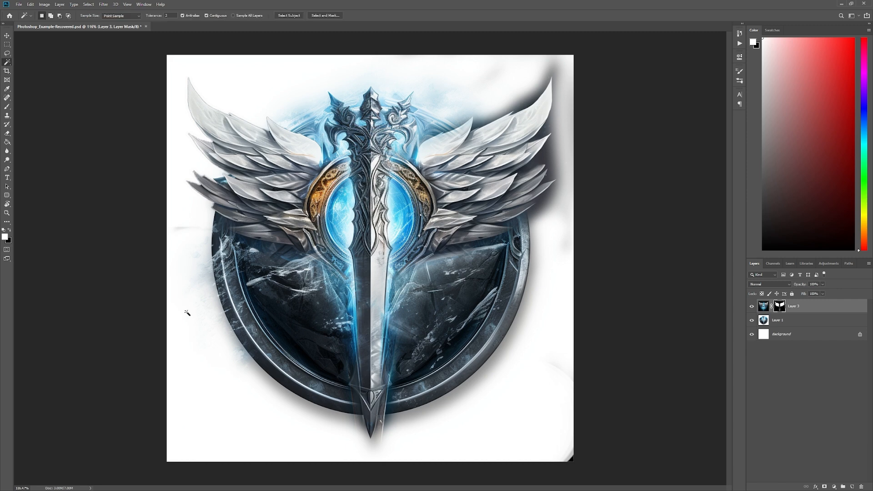
{"action": "left_click", "coordinate": [187, 336]}
{"action": "key", "text": "Delete"}
{"action": "key", "text": "ctrl+d"}
{"action": "left_click", "coordinate": [764, 306]}
{"action": "left_click", "coordinate": [779, 306]}
- Select across the emblem's glowing centre with the Quick Selection tool, and deselect
{"action": "right_click", "coordinate": [7, 64]}
{"action": "left_click", "coordinate": [28, 62]}
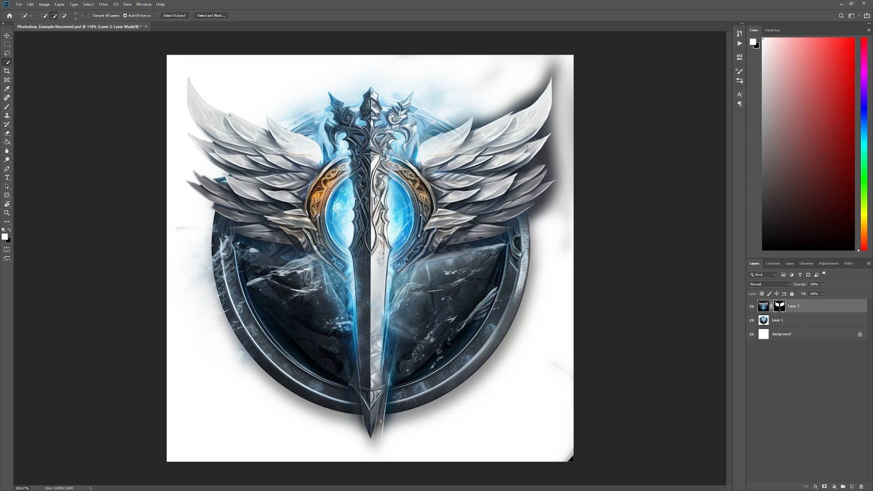
{"action": "mouse_move", "coordinate": [333, 196]}
{"action": "left_mouse_down"}
{"action": "mouse_move", "coordinate": [317, 195]}
{"action": "mouse_move", "coordinate": [319, 231]}
{"action": "mouse_move", "coordinate": [347, 257]}
{"action": "mouse_move", "coordinate": [400, 185]}
{"action": "mouse_move", "coordinate": [419, 188]}
{"action": "mouse_move", "coordinate": [419, 234]}
{"action": "left_mouse_up"}
{"action": "key", "text": "ctrl+d"}
- Paint black on Layer 3's mask around the right wing to hide its dark background, undoing the stroke made in white
{"action": "key", "text": "b"}
{"action": "mouse_move", "coordinate": [560, 68]}
{"action": "left_mouse_down"}
{"action": "mouse_move", "coordinate": [527, 97]}
{"action": "mouse_move", "coordinate": [545, 68]}
{"action": "mouse_move", "coordinate": [557, 86]}
{"action": "mouse_move", "coordinate": [563, 56]}
{"action": "mouse_move", "coordinate": [569, 105]}
{"action": "mouse_move", "coordinate": [548, 130]}
{"action": "mouse_move", "coordinate": [562, 107]}
{"action": "mouse_move", "coordinate": [566, 146]}
{"action": "mouse_move", "coordinate": [581, 145]}
{"action": "left_mouse_up"}
{"action": "key", "text": "ctrl+z"}
{"action": "key", "text": "x"}
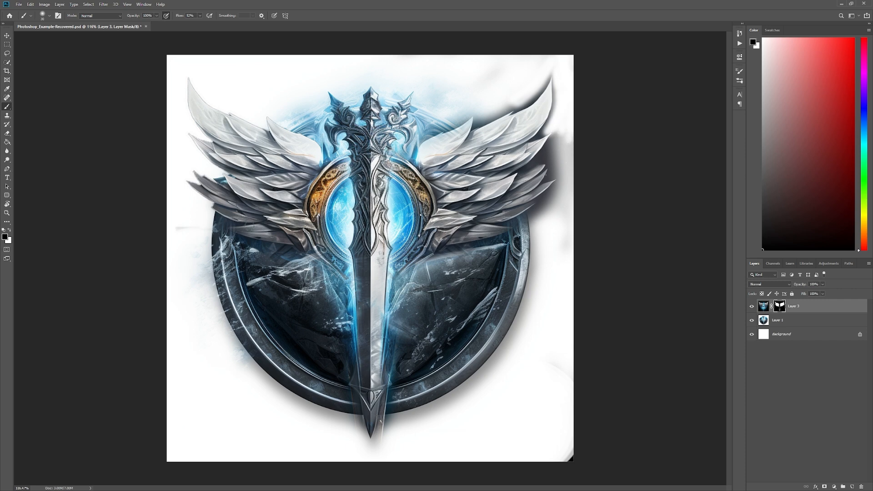
{"action": "mouse_move", "coordinate": [566, 138]}
{"action": "left_mouse_down"}
{"action": "mouse_move", "coordinate": [548, 220]}
{"action": "mouse_move", "coordinate": [540, 215]}
{"action": "mouse_move", "coordinate": [559, 141]}
{"action": "mouse_move", "coordinate": [542, 135]}
{"action": "left_mouse_up"}
- Enlarge the brush and mask out Layer 3's remnants around the sword tip and the shield's lower edge
{"action": "key", "text": "bracketright"}
{"action": "key", "text": "bracketright"}
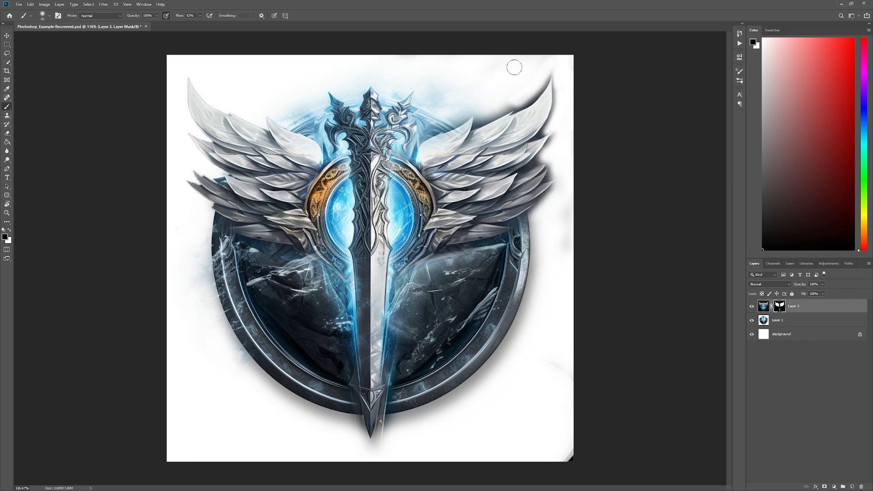
{"action": "key", "text": "bracketright"}
{"action": "key", "text": "bracketright"}
{"action": "key", "text": "bracketright"}
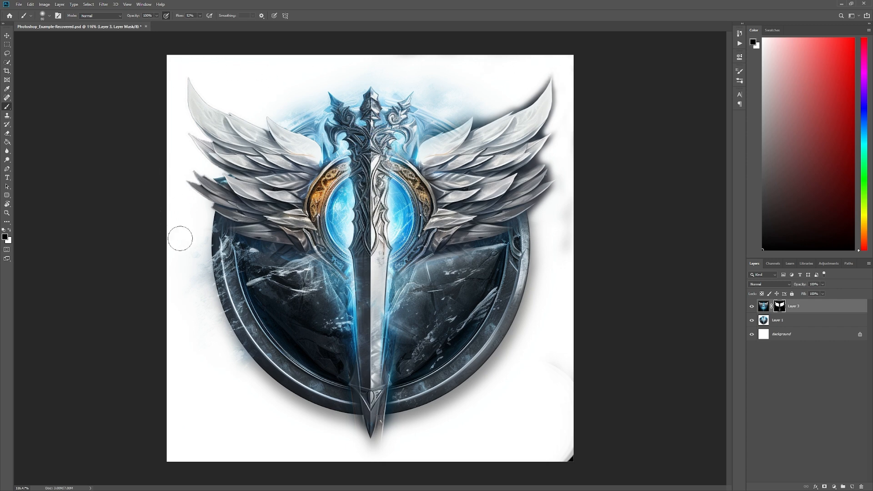
{"action": "mouse_move", "coordinate": [364, 424]}
{"action": "left_mouse_down"}
{"action": "mouse_move", "coordinate": [401, 426]}
{"action": "mouse_move", "coordinate": [475, 387]}
{"action": "left_mouse_up"}
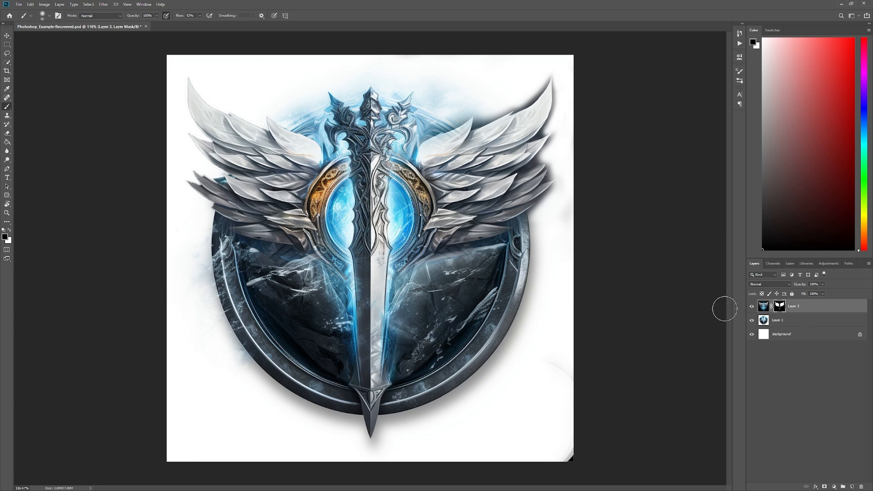
- Add a bright green Color Overlay effect to Layer 3 through its layer style blending options
{"action": "left_click", "coordinate": [815, 487]}
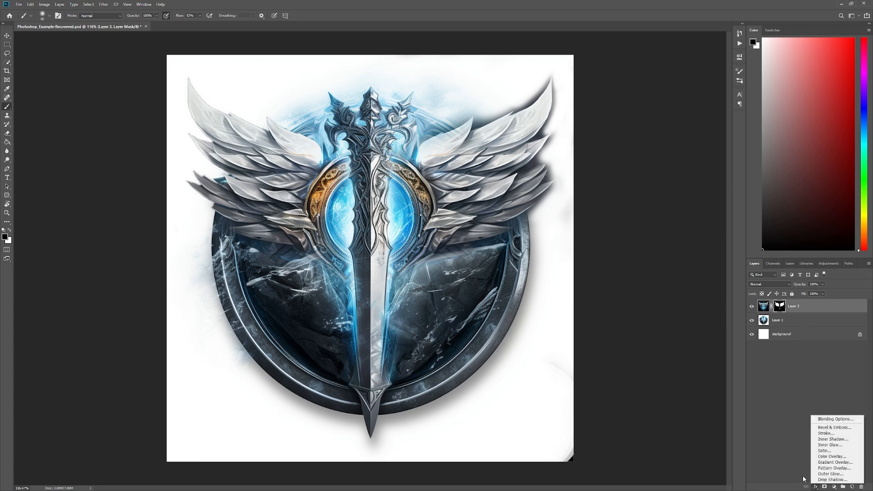
{"action": "left_click", "coordinate": [762, 307]}
{"action": "left_click", "coordinate": [761, 310]}
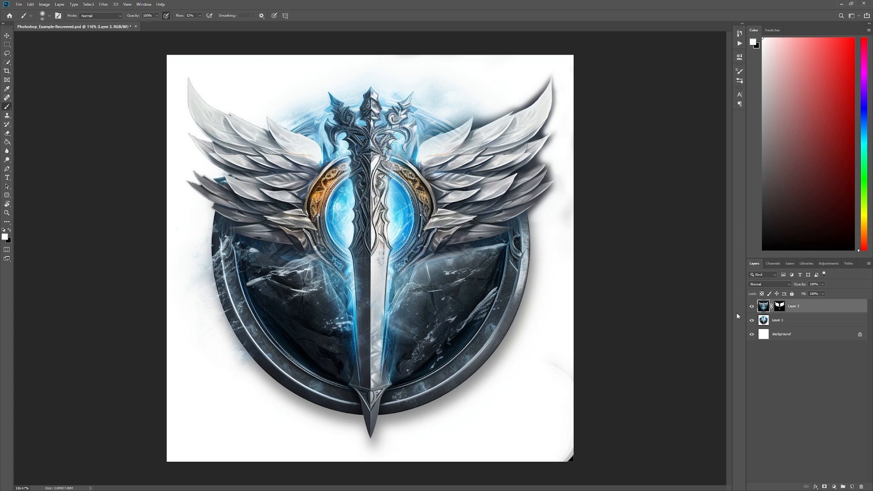
{"action": "left_click", "coordinate": [816, 487]}
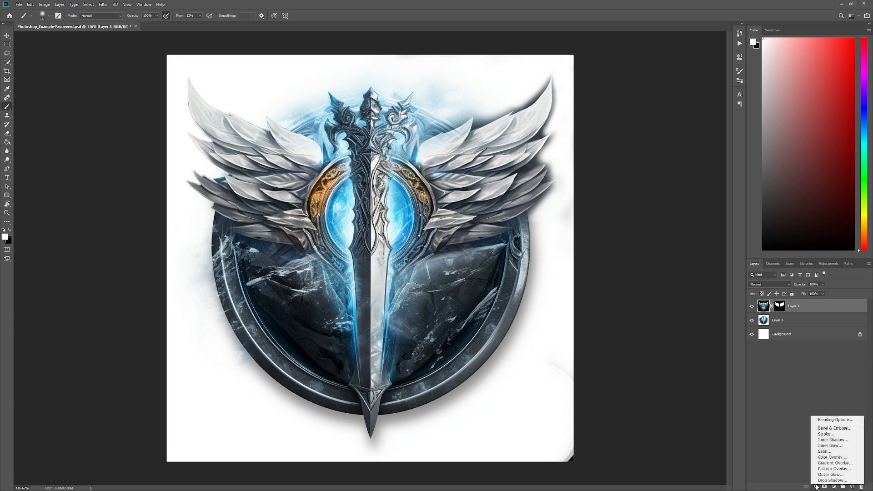
{"action": "left_click", "coordinate": [833, 420]}
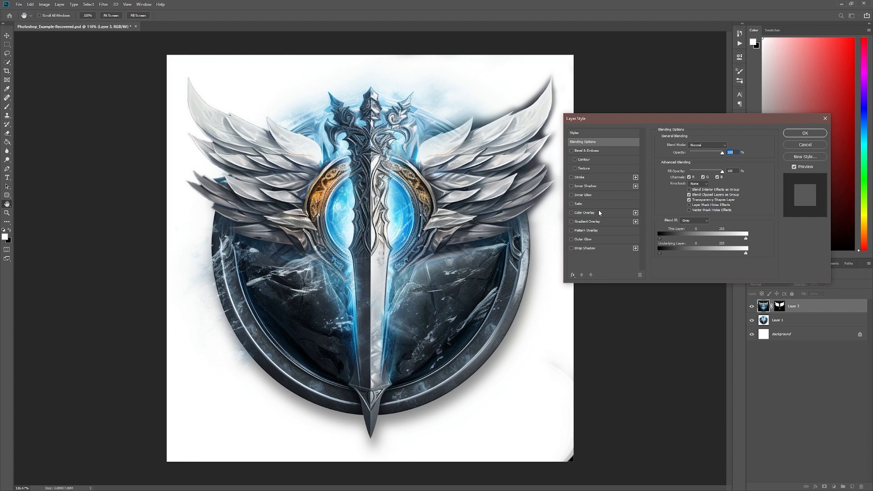
{"action": "left_click", "coordinate": [583, 213]}
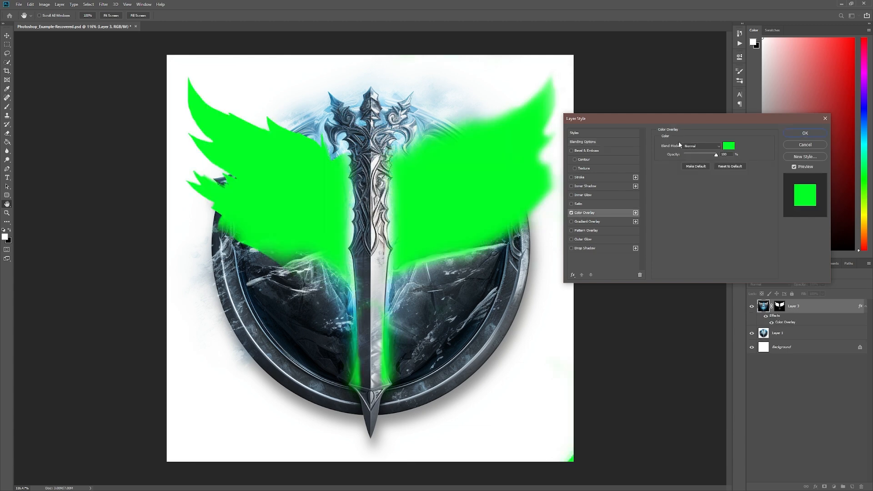
{"action": "left_click_drag", "start_coordinate": [708, 117], "coordinate": [716, 38]}
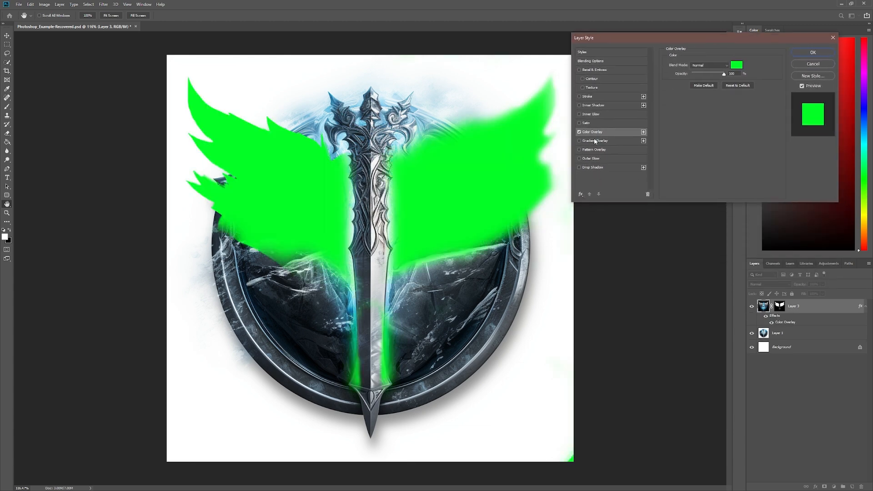
{"action": "left_click", "coordinate": [803, 53]}
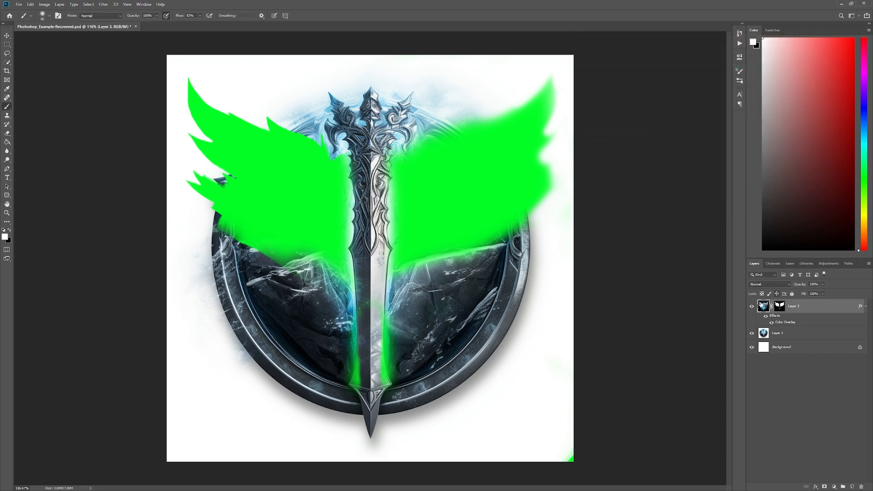
- Paint black on Layer 3's mask over the green remnants beside the lower blade, and toggle the layer's effects off and on
{"action": "left_click", "coordinate": [780, 306]}
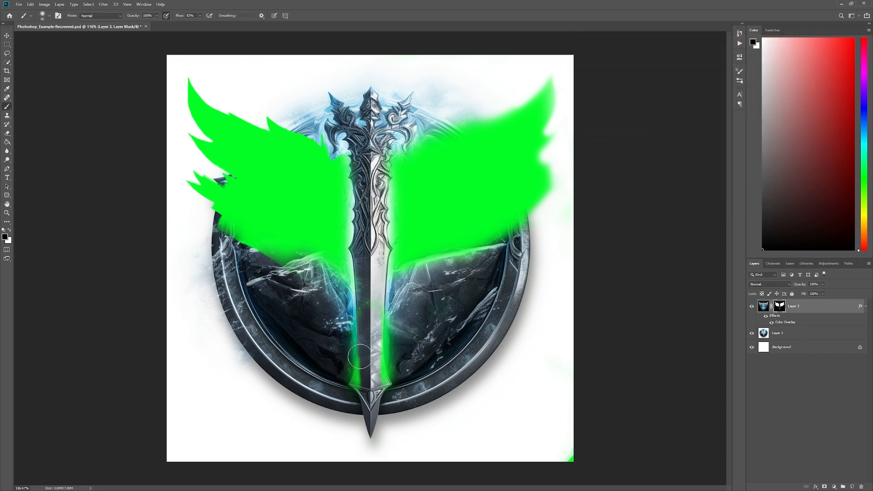
{"action": "mouse_move", "coordinate": [363, 333]}
{"action": "left_mouse_down"}
{"action": "mouse_move", "coordinate": [350, 399]}
{"action": "mouse_move", "coordinate": [374, 384]}
{"action": "mouse_move", "coordinate": [383, 316]}
{"action": "mouse_move", "coordinate": [367, 385]}
{"action": "left_mouse_up"}
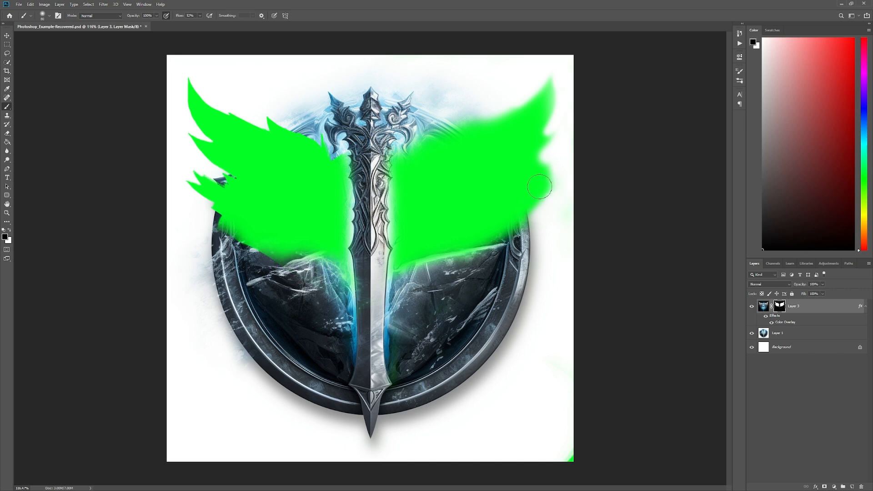
{"action": "left_click", "coordinate": [765, 317]}
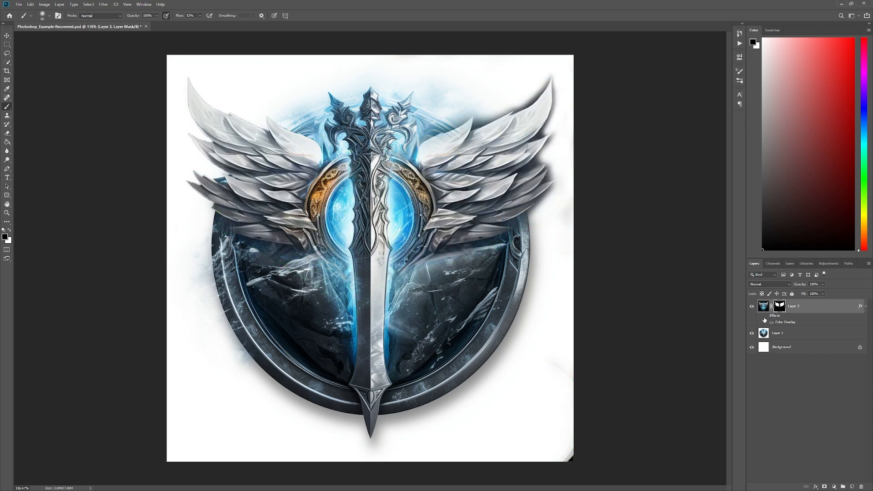
{"action": "left_click", "coordinate": [765, 317]}
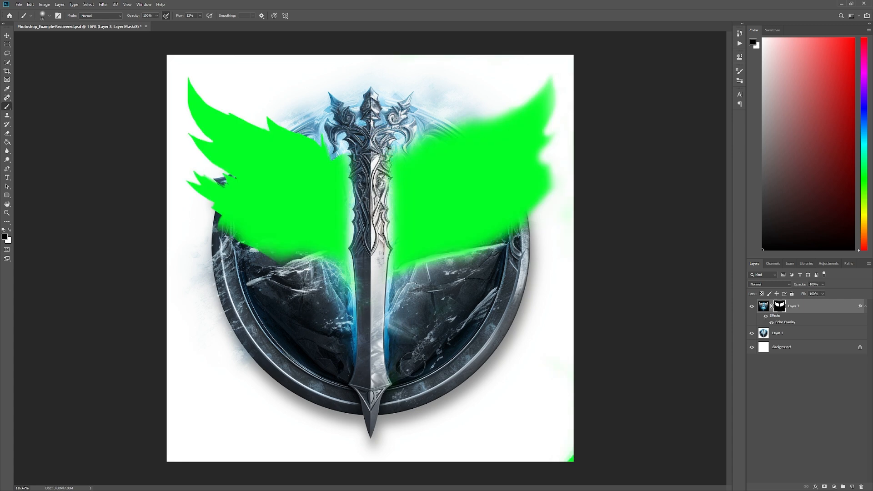
- Reopen Layer 3's layer style and set the Color Overlay's blend mode to Overlay
{"action": "left_click", "coordinate": [769, 314]}
{"action": "double_click", "coordinate": [778, 319]}
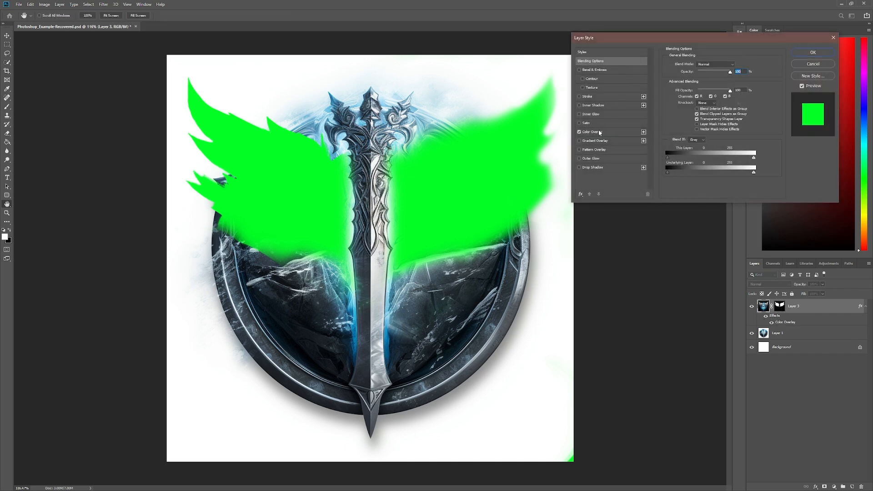
{"action": "left_click", "coordinate": [699, 66]}
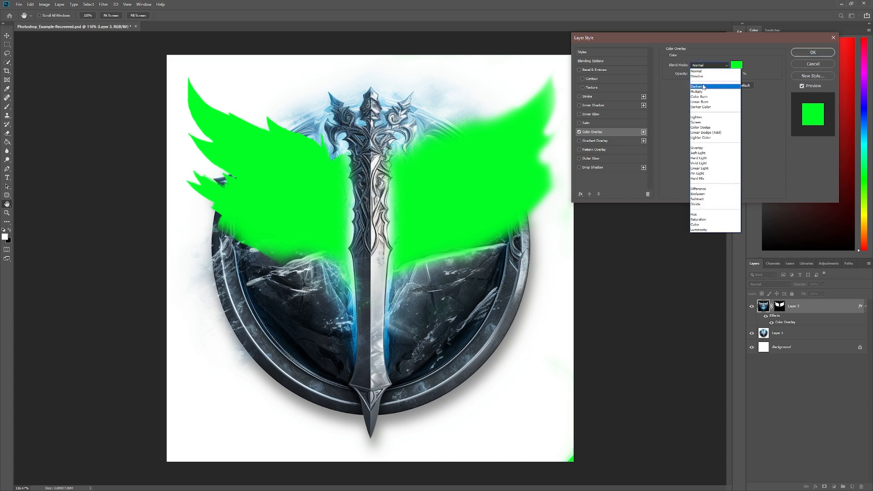
{"action": "left_click", "coordinate": [704, 148]}
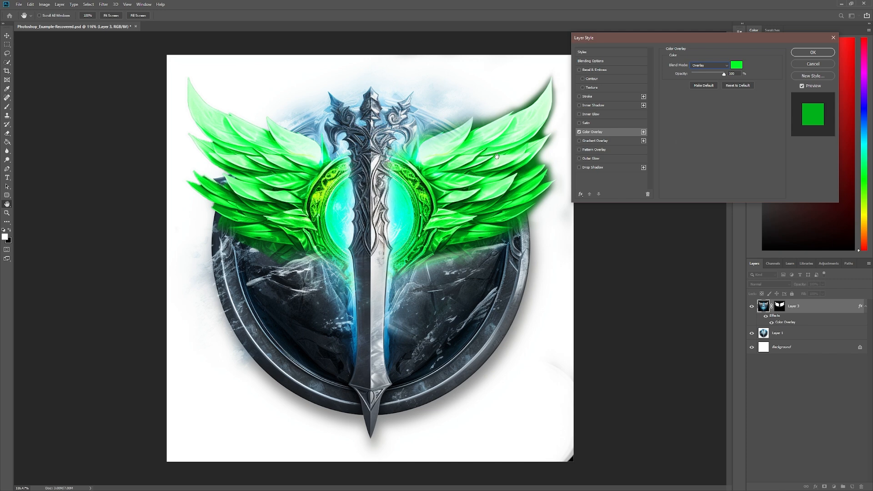
- Change the Color Overlay's colour to light orange f59069
{"action": "left_click", "coordinate": [737, 65]}
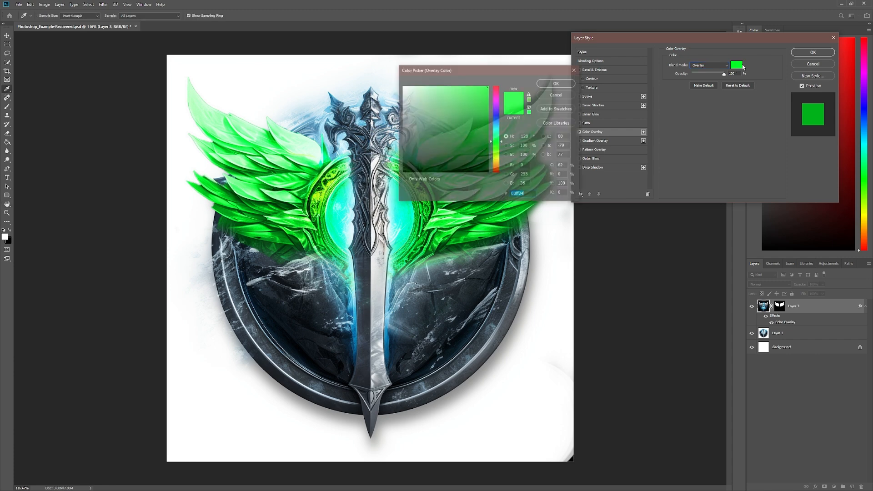
{"action": "left_click_drag", "start_coordinate": [688, 310], "coordinate": [685, 314]}
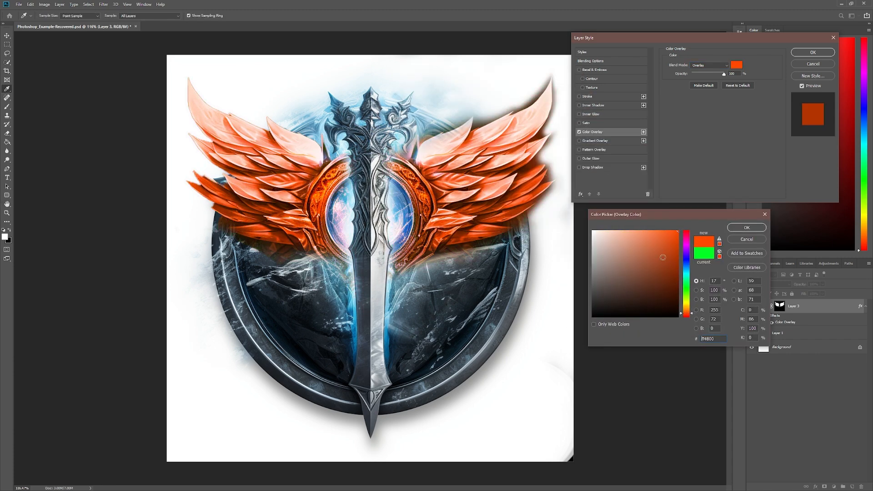
{"action": "left_click_drag", "start_coordinate": [649, 246], "coordinate": [642, 234]}
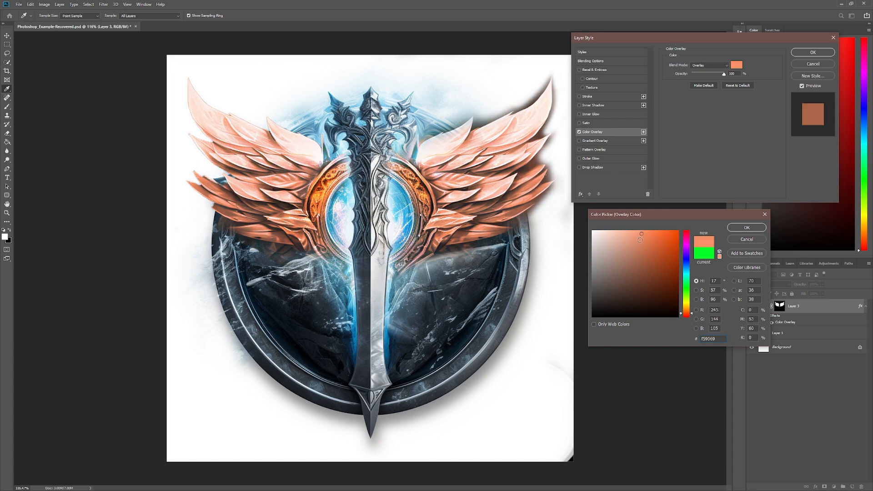
{"action": "left_click", "coordinate": [746, 229]}
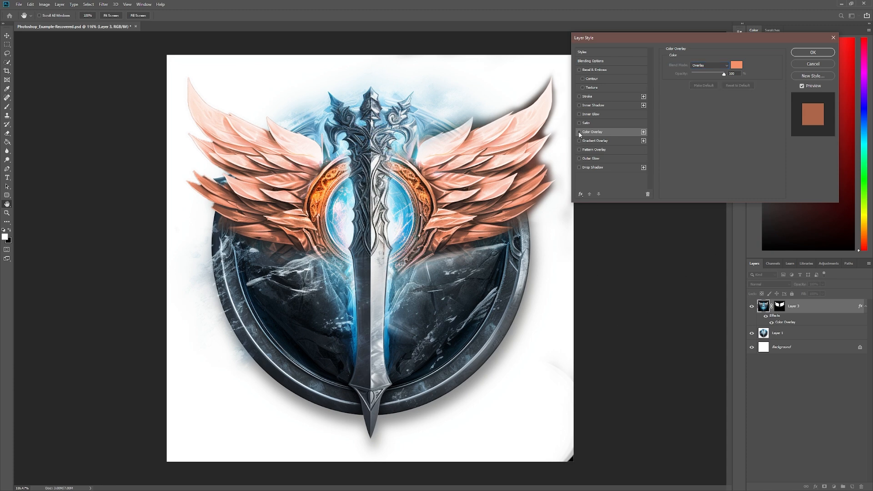
- Switch off Layer 3's Color Overlay and enable a Gradient Overlay with the "2 colors purple" preset gradient
{"action": "left_click", "coordinate": [580, 132]}
{"action": "left_click", "coordinate": [579, 141]}
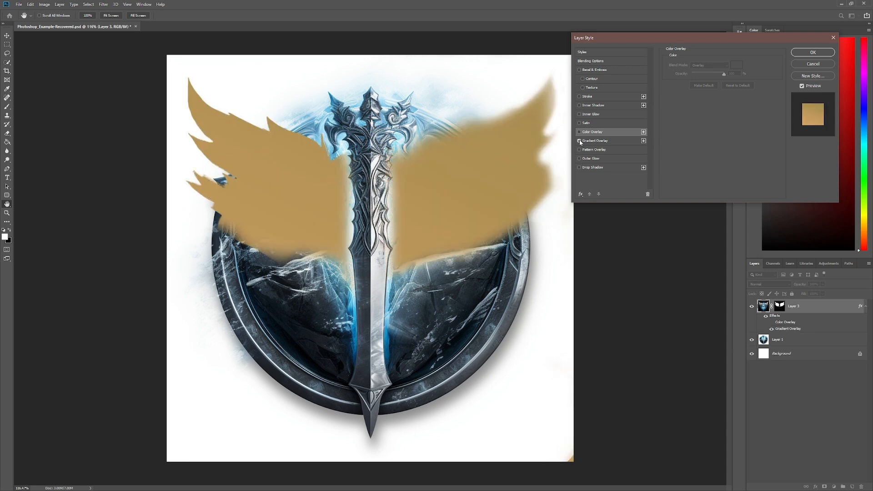
{"action": "left_click", "coordinate": [605, 142]}
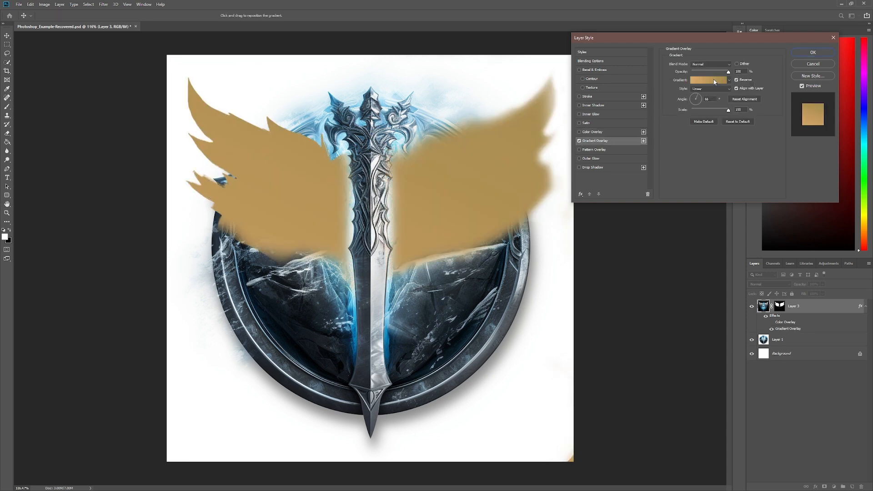
{"action": "left_click", "coordinate": [697, 84]}
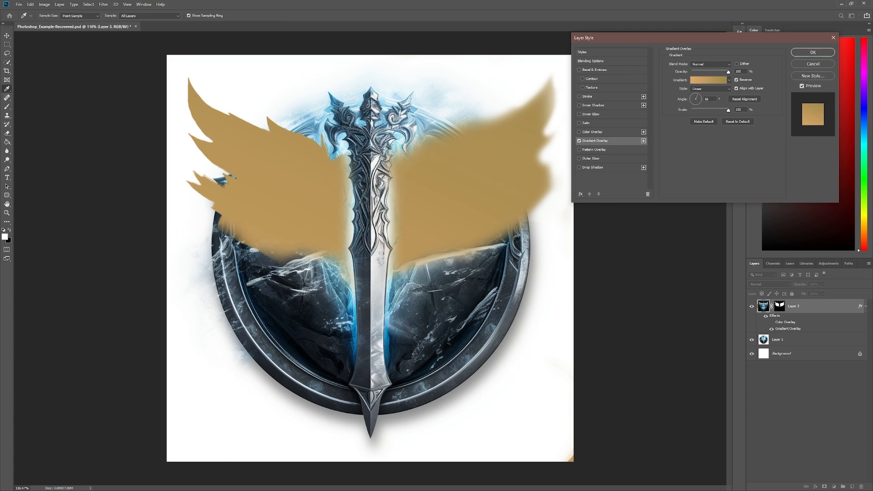
{"action": "left_click_drag", "start_coordinate": [497, 139], "coordinate": [646, 187]}
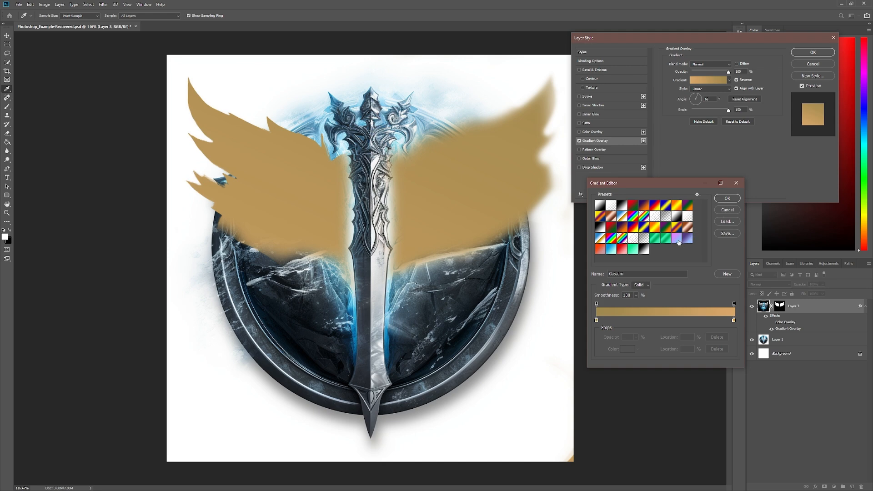
{"action": "left_click", "coordinate": [678, 240]}
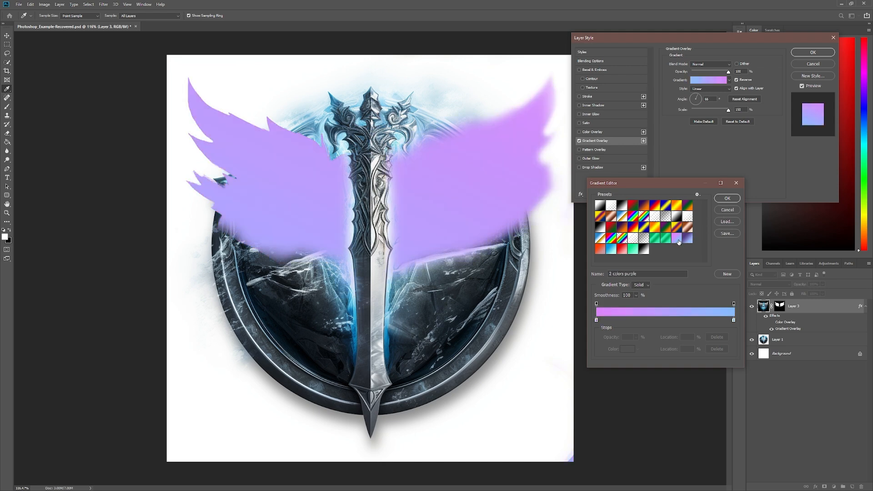
{"action": "left_click", "coordinate": [727, 199]}
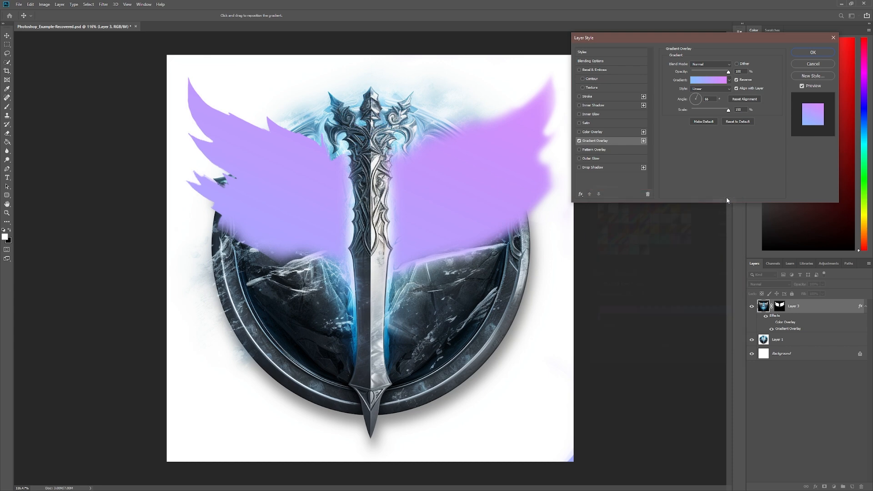
- Set the Gradient Overlay's style to Radial and turn its angle to about -175°
{"action": "left_click", "coordinate": [717, 89]}
{"action": "left_click", "coordinate": [704, 100]}
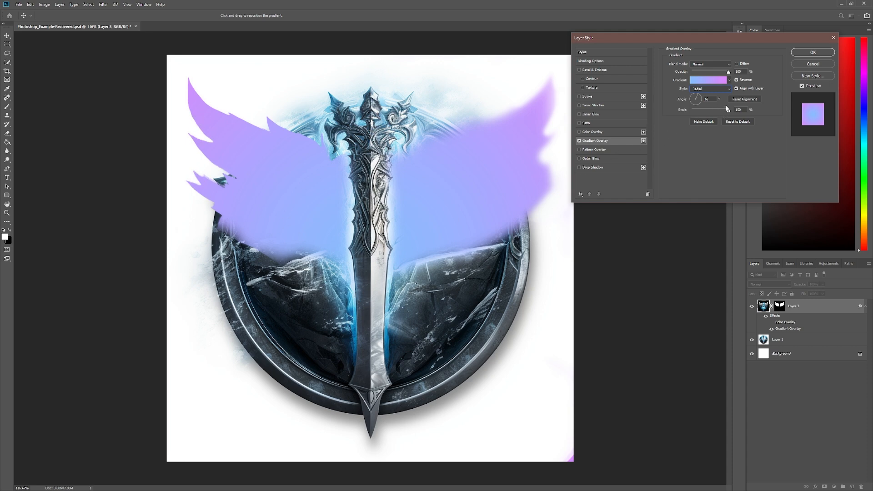
{"action": "mouse_move", "coordinate": [728, 111]}
{"action": "left_mouse_down"}
{"action": "mouse_move", "coordinate": [703, 112]}
{"action": "mouse_move", "coordinate": [735, 121]}
{"action": "left_mouse_up"}
{"action": "mouse_move", "coordinate": [700, 98]}
{"action": "left_mouse_down"}
{"action": "mouse_move", "coordinate": [684, 95]}
{"action": "mouse_move", "coordinate": [690, 102]}
{"action": "left_mouse_up"}
- Apply the "Red, Green" preset to the Gradient Overlay and set its blend mode to Overlay
{"action": "left_click", "coordinate": [711, 85]}
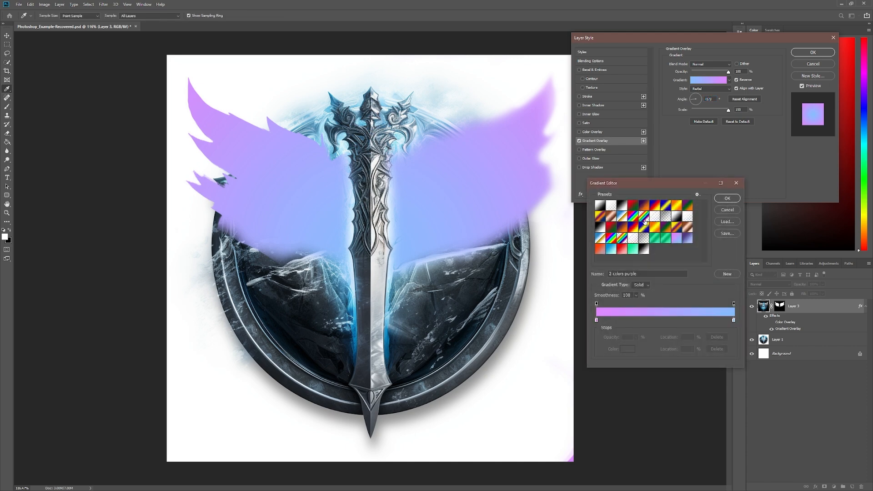
{"action": "left_click", "coordinate": [634, 207]}
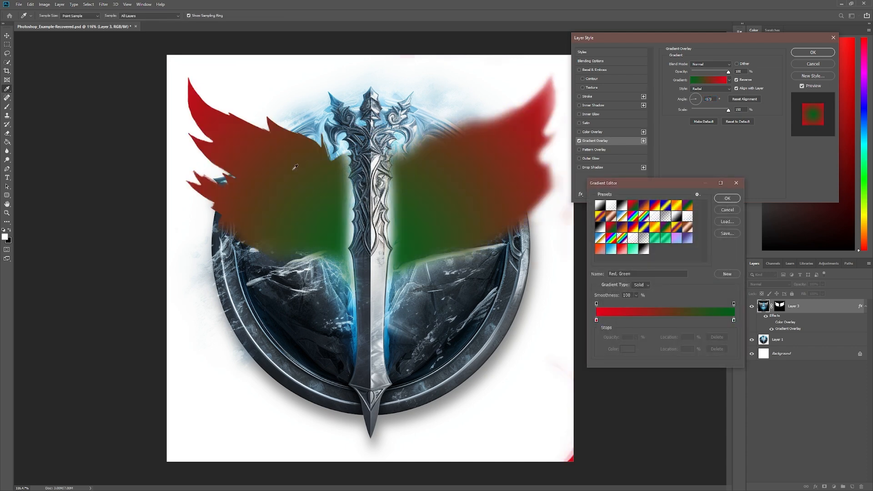
{"action": "left_click", "coordinate": [727, 199]}
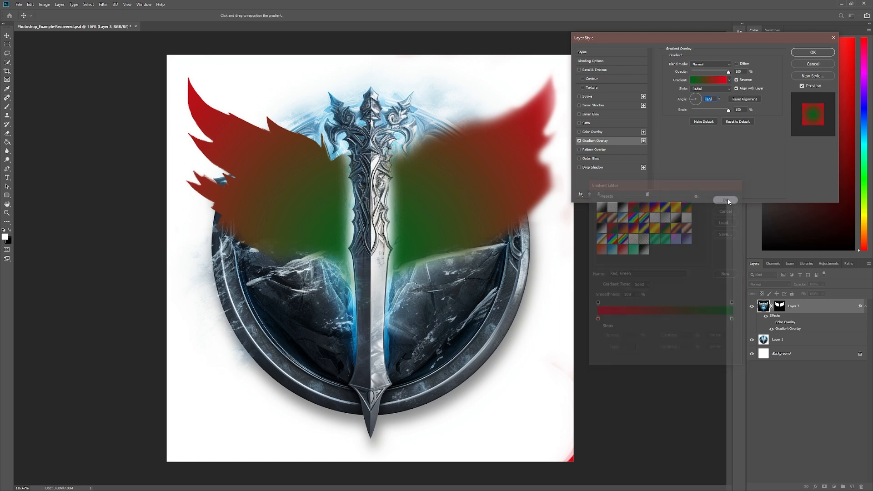
{"action": "left_click", "coordinate": [708, 63]}
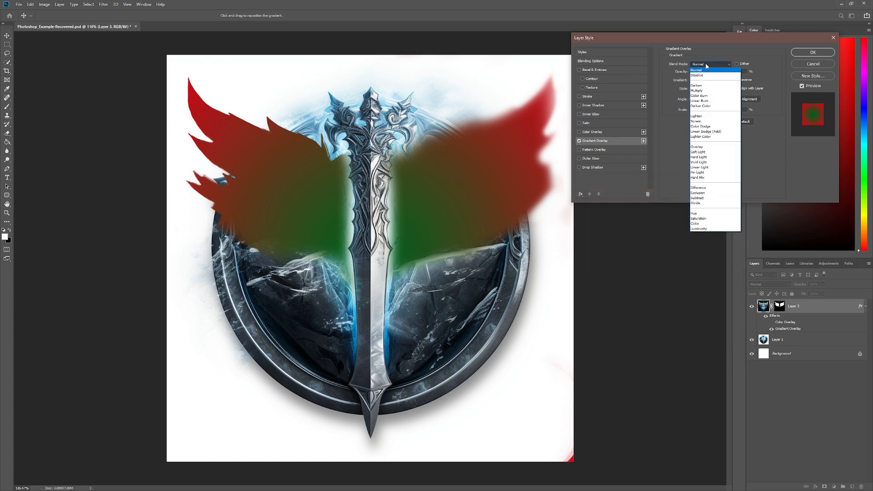
{"action": "left_click", "coordinate": [707, 147]}
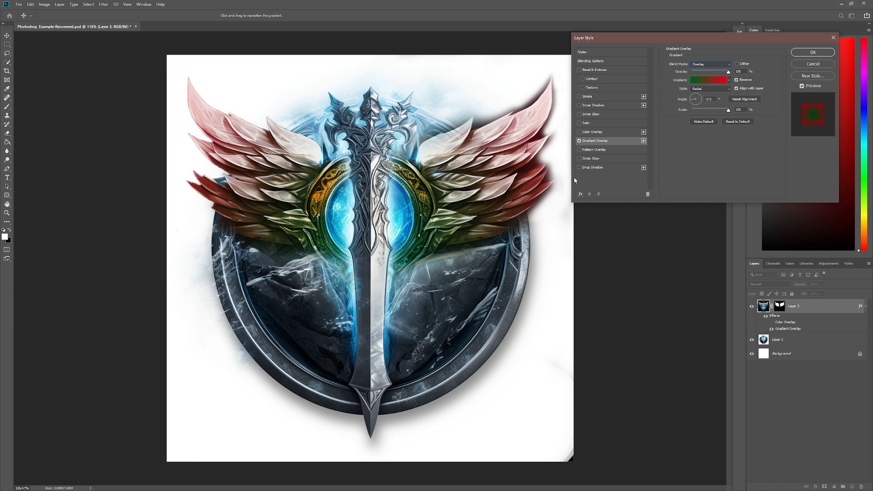
- Switch the gradient to the "2 colors purple" preset and recolour its purple stop at location 0 to pink ff7c9e
{"action": "left_click", "coordinate": [711, 80]}
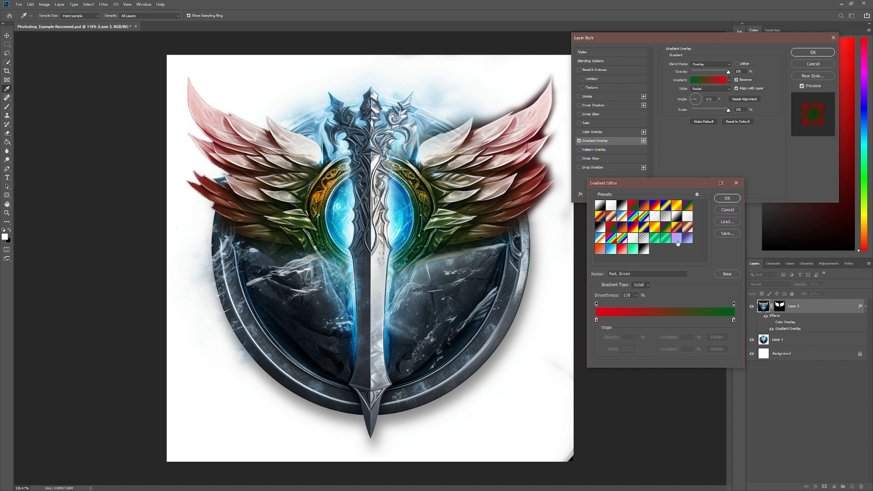
{"action": "left_click", "coordinate": [678, 243]}
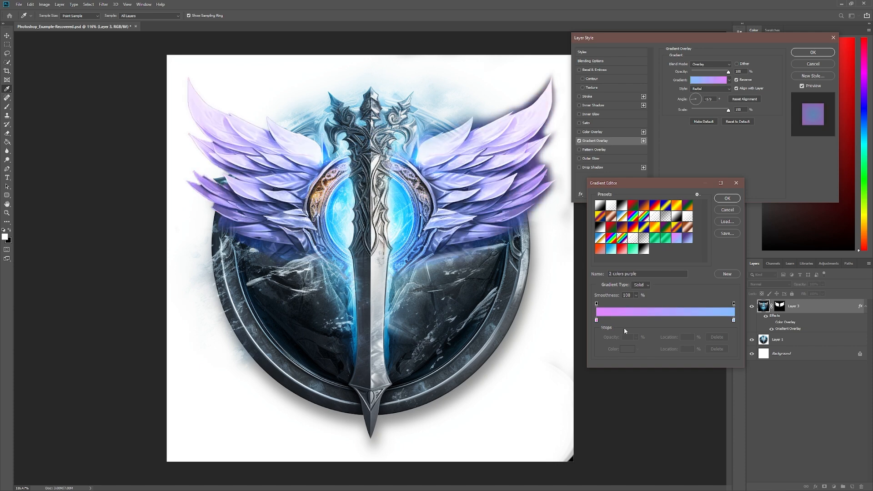
{"action": "double_click", "coordinate": [597, 321]}
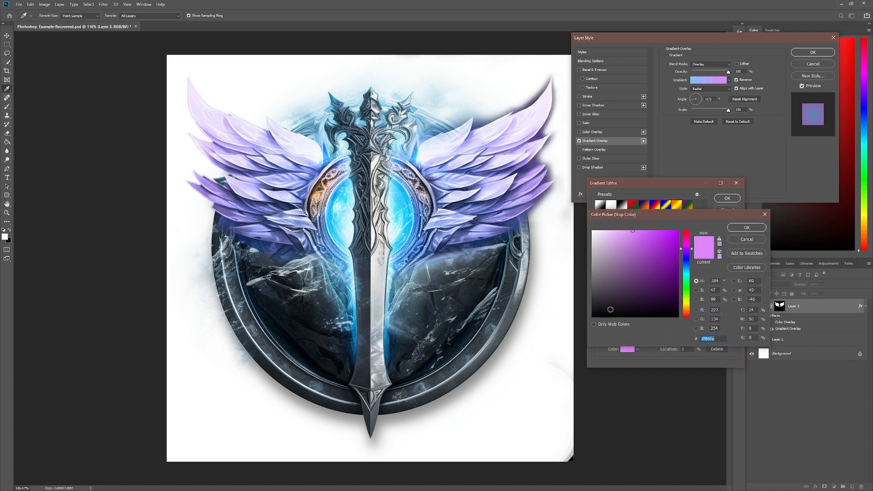
{"action": "mouse_move", "coordinate": [690, 247]}
{"action": "left_mouse_down"}
{"action": "mouse_move", "coordinate": [664, 228]}
{"action": "mouse_move", "coordinate": [675, 217]}
{"action": "mouse_move", "coordinate": [622, 223]}
{"action": "mouse_move", "coordinate": [688, 235]}
{"action": "left_mouse_up"}
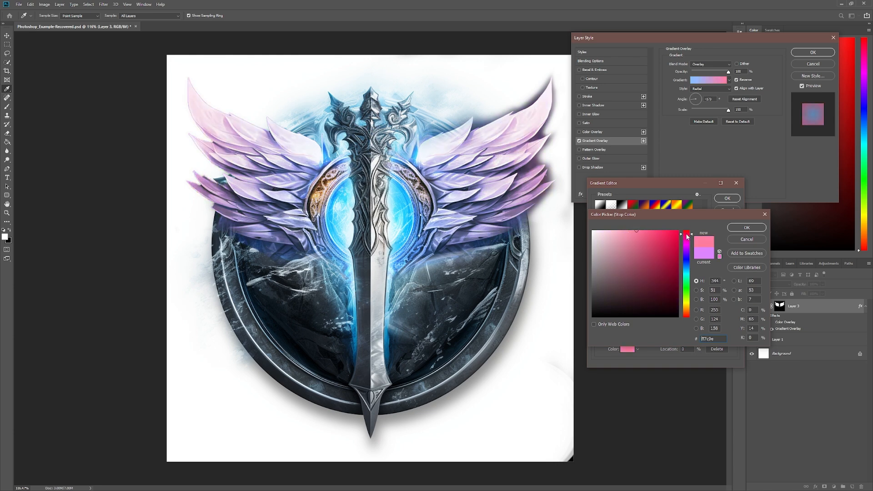
{"action": "left_click", "coordinate": [746, 228]}
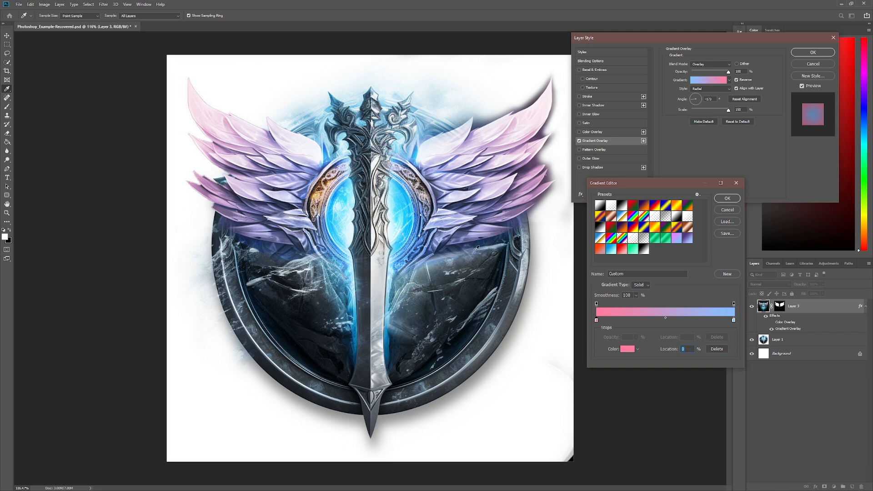
- Leave the gradient editor without further edits and apply the Gradient Overlay settings to Layer 3
{"action": "left_click", "coordinate": [727, 210]}
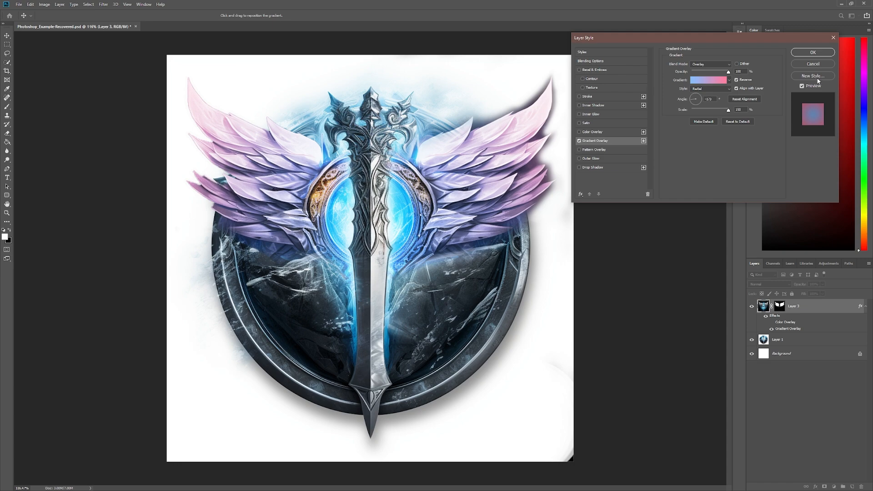
{"action": "left_click", "coordinate": [813, 52]}
- Paint black on Layer 3's mask outside the lower feather tips of the right wing
{"action": "left_click", "coordinate": [780, 308]}
{"action": "key", "text": "ctrl+space"}
{"action": "left_click_drag", "start_coordinate": [434, 240], "coordinate": [507, 264]}
{"action": "mouse_move", "coordinate": [506, 294]}
{"action": "left_mouse_down"}
{"action": "mouse_move", "coordinate": [522, 287]}
{"action": "mouse_move", "coordinate": [509, 281]}
{"action": "mouse_move", "coordinate": [562, 267]}
{"action": "mouse_move", "coordinate": [512, 276]}
{"action": "mouse_move", "coordinate": [536, 262]}
{"action": "left_mouse_up"}
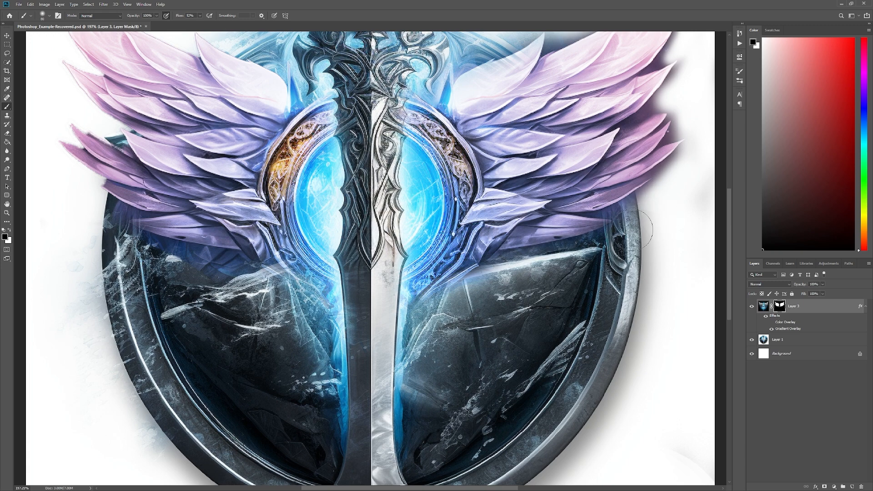
{"action": "left_click_drag", "start_coordinate": [662, 197], "coordinate": [706, 152]}
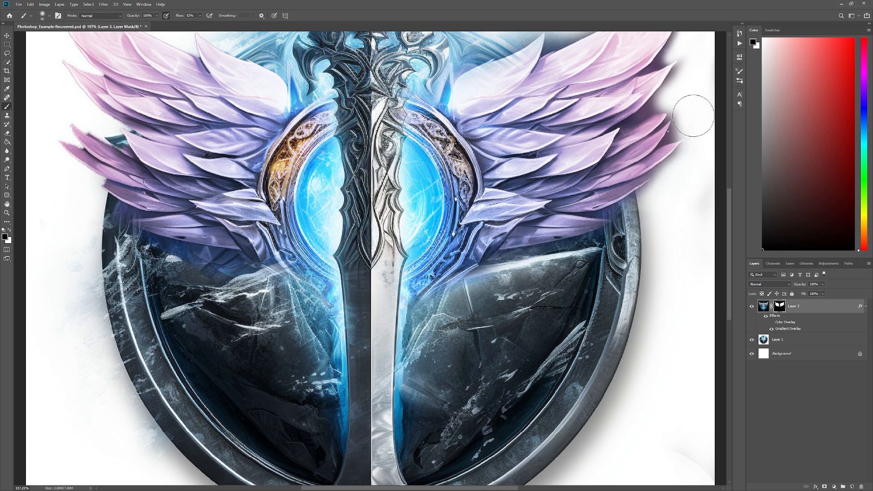
- Clean up Layer 3's mask around the right wing's outer feather tips with a smaller black brush
{"action": "key", "text": "bracketleft"}
{"action": "key", "text": "bracketleft"}
{"action": "key", "text": "bracketleft"}
{"action": "key", "text": "bracketleft"}
{"action": "key", "text": "bracketleft"}
{"action": "left_click_drag", "start_coordinate": [679, 120], "coordinate": [671, 135]}
{"action": "key", "text": "bracketleft"}
{"action": "mouse_move", "coordinate": [668, 105]}
{"action": "left_mouse_down"}
{"action": "mouse_move", "coordinate": [653, 101]}
{"action": "mouse_move", "coordinate": [626, 123]}
{"action": "mouse_move", "coordinate": [683, 71]}
{"action": "mouse_move", "coordinate": [665, 53]}
{"action": "mouse_move", "coordinate": [651, 65]}
{"action": "mouse_move", "coordinate": [680, 52]}
{"action": "left_mouse_up"}
{"action": "key", "text": "bracketleft"}
{"action": "key", "text": "bracketleft"}
{"action": "key", "text": "z"}
{"action": "mouse_move", "coordinate": [681, 95]}
{"action": "left_mouse_down"}
{"action": "mouse_move", "coordinate": [640, 94]}
{"action": "mouse_move", "coordinate": [669, 91]}
{"action": "mouse_move", "coordinate": [654, 121]}
{"action": "left_mouse_up"}
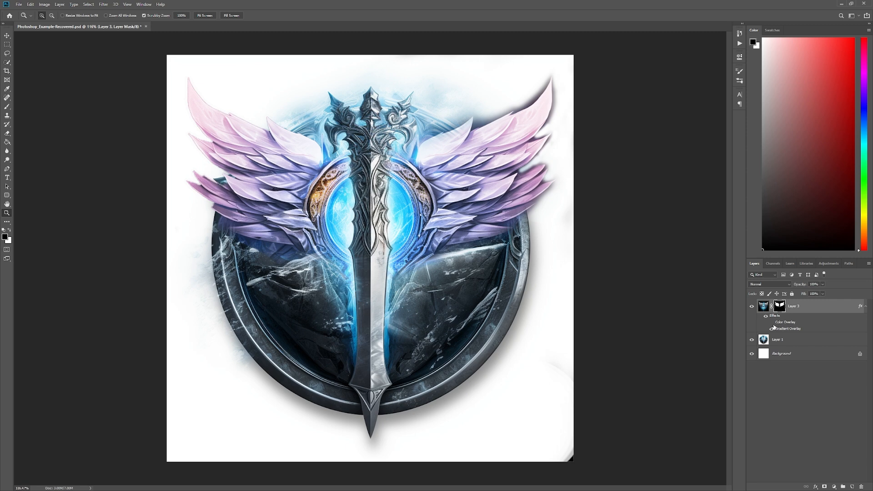
- Toggle Layer 3's Color Overlay and Gradient Overlay individually to compare them, leaving both effects switched on
{"action": "key", "text": "ctrl+2"}
{"action": "left_click", "coordinate": [772, 323]}
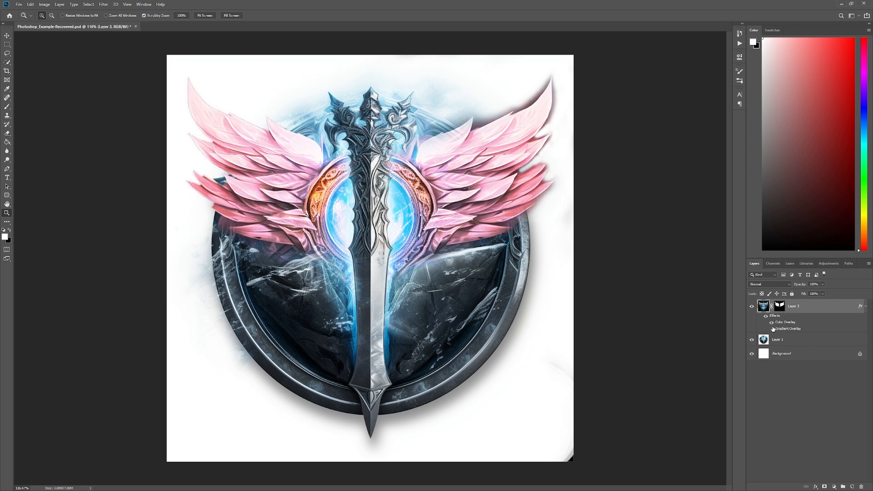
{"action": "left_click", "coordinate": [772, 328]}
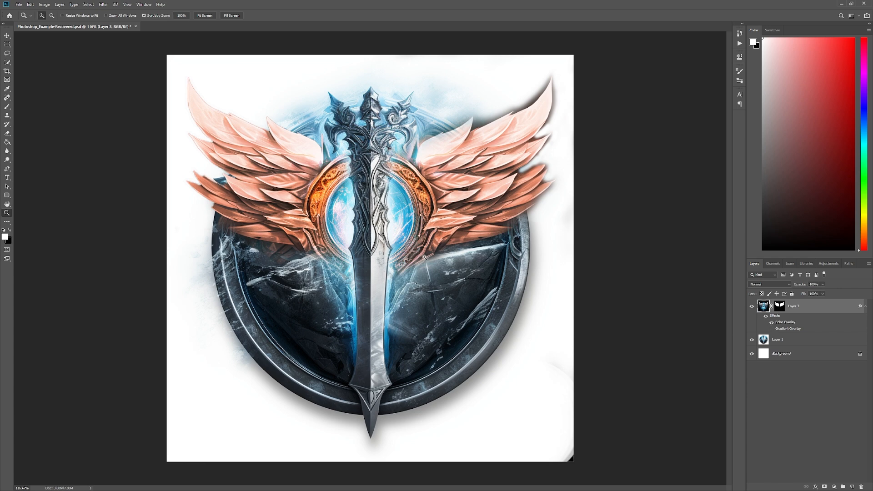
{"action": "left_click", "coordinate": [772, 328]}
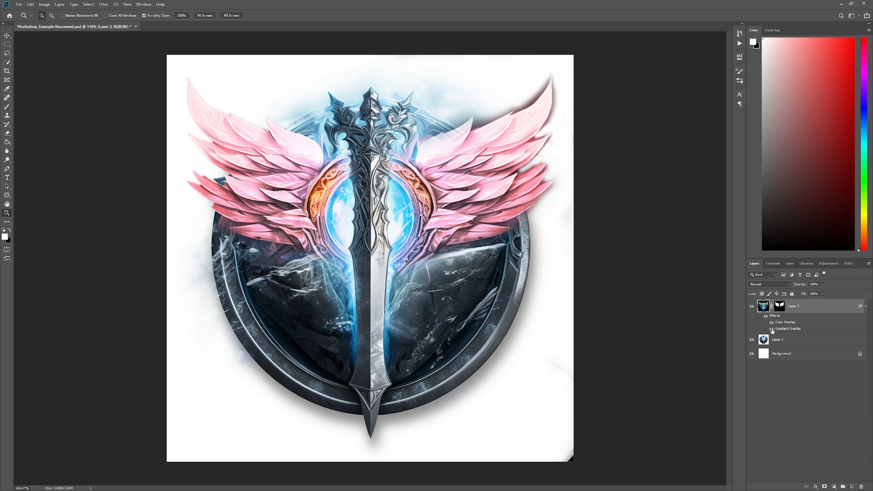
{"action": "left_click", "coordinate": [772, 328]}
{"action": "left_click", "coordinate": [772, 322]}
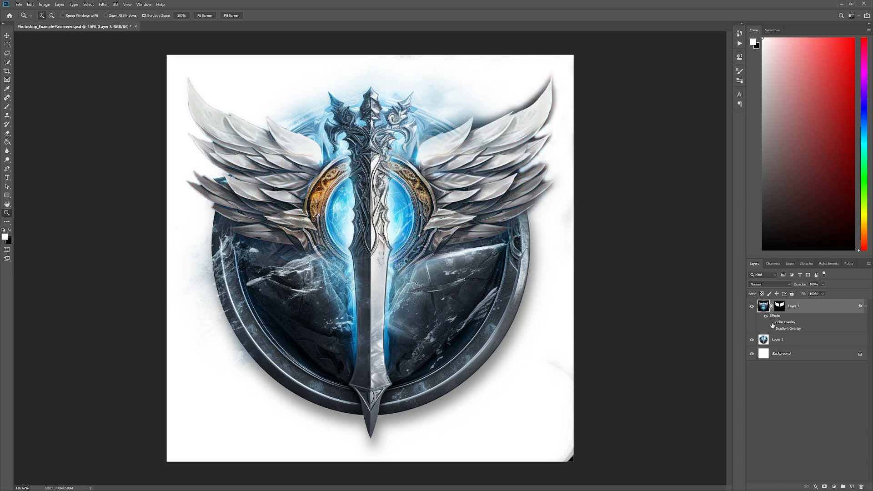
{"action": "left_click", "coordinate": [772, 329]}
{"action": "left_click", "coordinate": [772, 322]}
- Toggle all of Layer 3's effects off and on to compare the wings with and without them
{"action": "left_click", "coordinate": [767, 316]}
{"action": "left_click", "coordinate": [767, 317]}
{"action": "left_click", "coordinate": [767, 317]}
{"action": "left_click", "coordinate": [766, 317]}
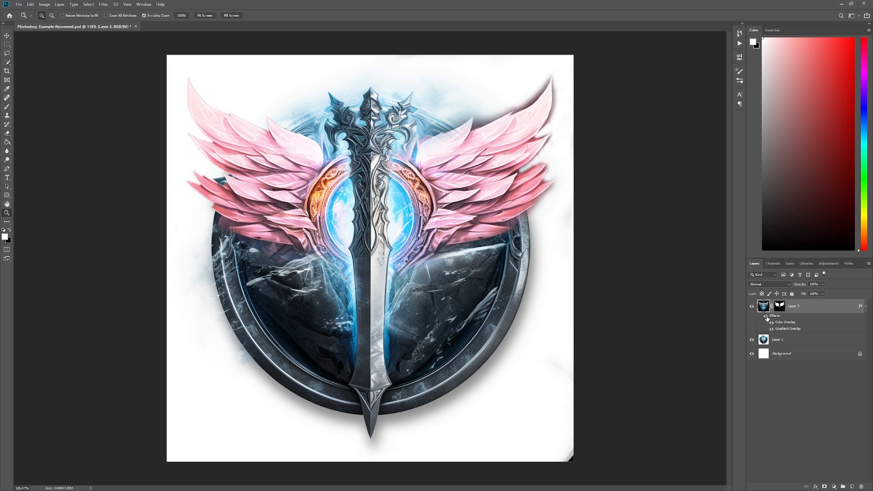
{"action": "left_click", "coordinate": [765, 317]}
{"action": "left_click", "coordinate": [766, 317]}
{"action": "double_click", "coordinate": [780, 317]}
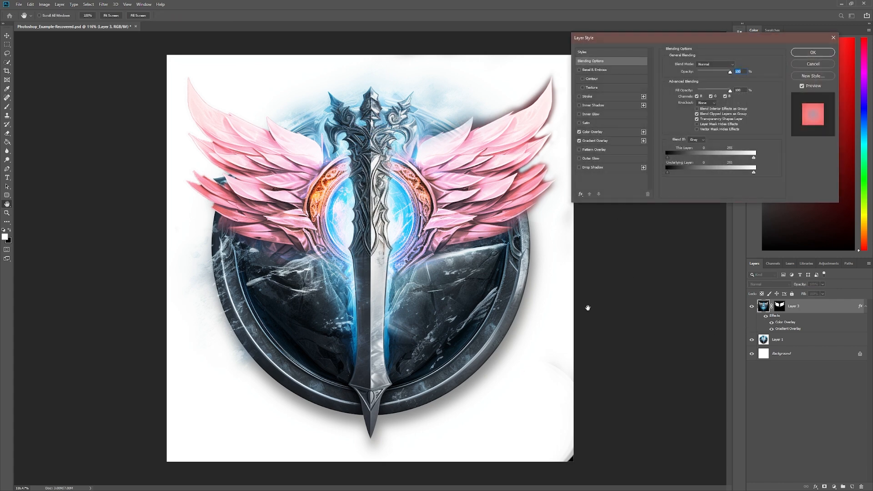
{"action": "left_click", "coordinate": [592, 159]}
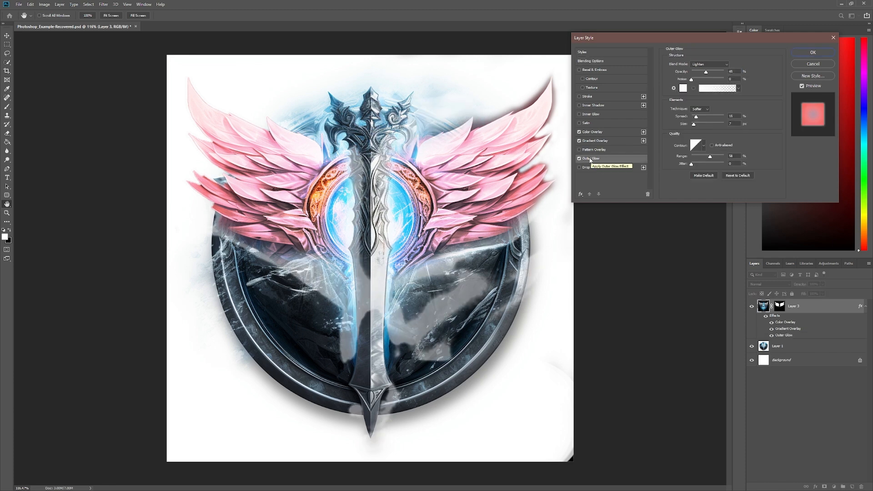
{"action": "left_click", "coordinate": [813, 64]}
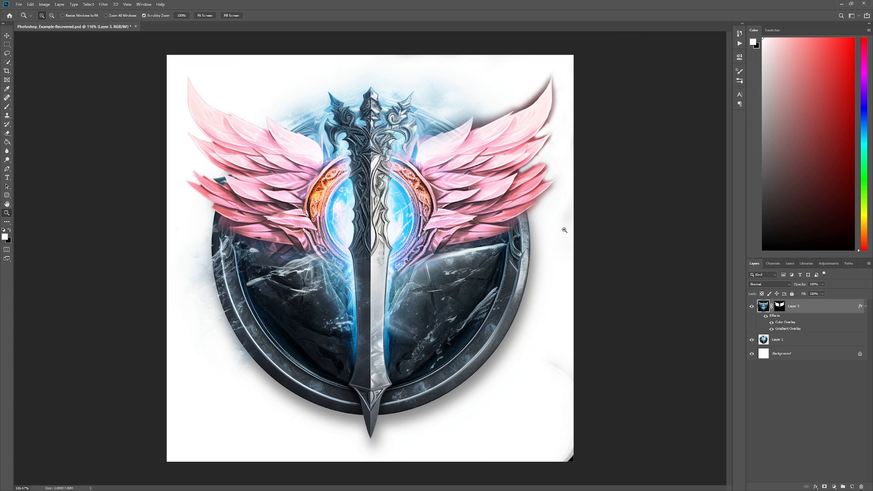
- Add a new layer and paint a soft bright green spot on the right half of the shield with an enlarged brush
{"action": "left_click", "coordinate": [852, 486]}
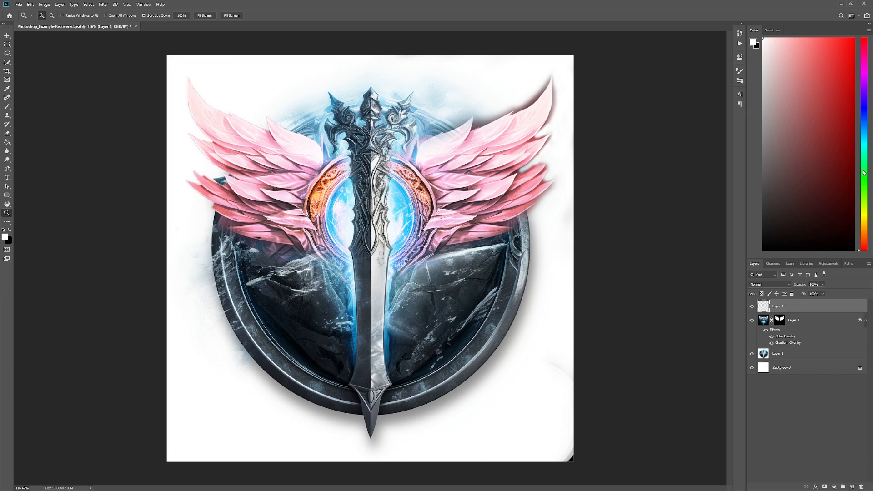
{"action": "left_click_drag", "start_coordinate": [863, 173], "coordinate": [864, 163]}
{"action": "left_click", "coordinate": [828, 48]}
{"action": "key", "text": "b"}
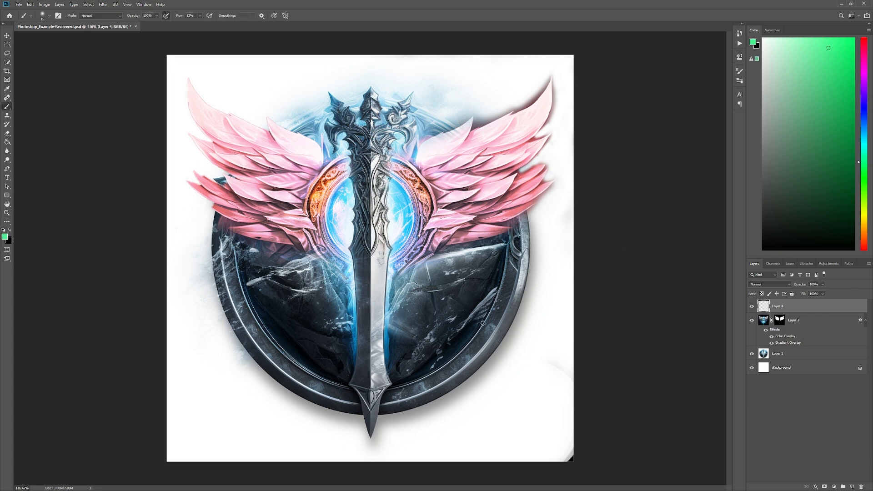
{"action": "key", "text": "bracketright"}
{"action": "key", "text": "bracketright"}
{"action": "key", "text": "bracketright"}
{"action": "mouse_move", "coordinate": [467, 323]}
{"action": "left_mouse_down"}
{"action": "mouse_move", "coordinate": [480, 329]}
{"action": "mouse_move", "coordinate": [449, 327]}
{"action": "left_mouse_up"}
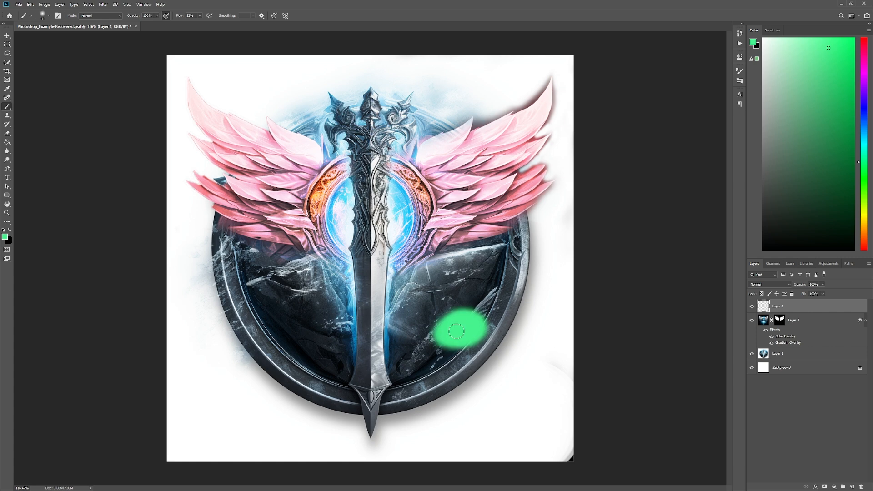
- Add an Outer Glow layer style to the green spot's layer with its opacity at 31%
{"action": "left_click", "coordinate": [816, 487]}
{"action": "left_click", "coordinate": [822, 421]}
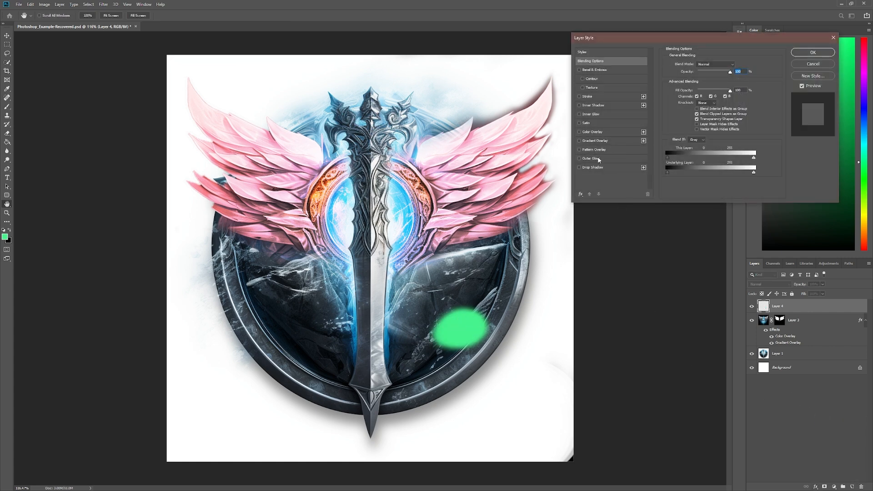
{"action": "left_click", "coordinate": [597, 159]}
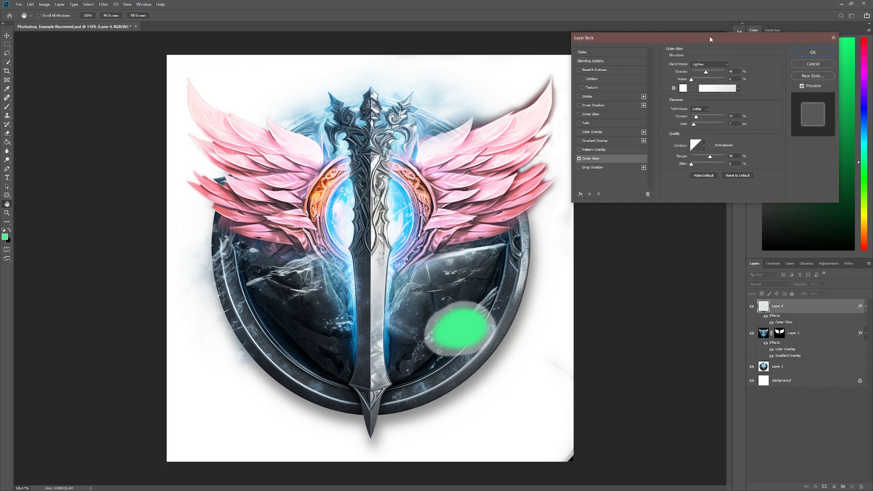
{"action": "left_click_drag", "start_coordinate": [710, 39], "coordinate": [714, 92]}
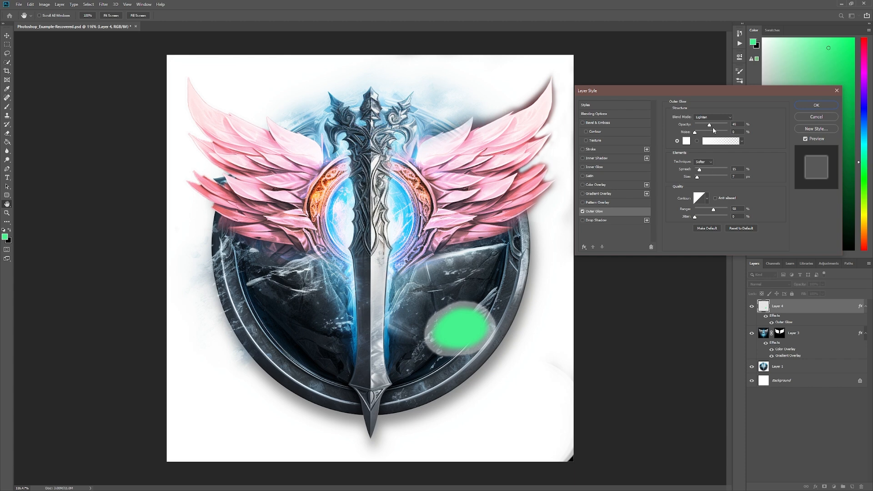
{"action": "mouse_move", "coordinate": [713, 126]}
{"action": "left_mouse_down"}
{"action": "mouse_move", "coordinate": [699, 132]}
{"action": "mouse_move", "coordinate": [706, 132]}
{"action": "left_mouse_up"}
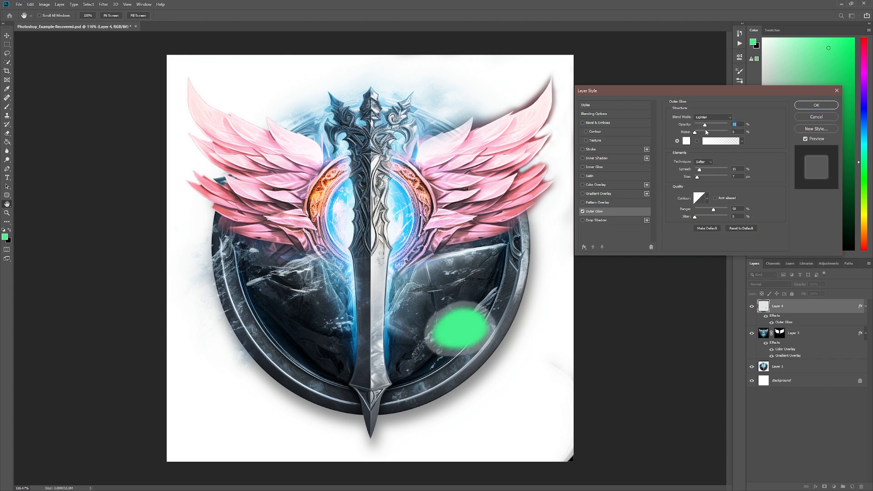
- Recolour the Outer Glow to pale teal and set its spread to 11% and size to 114 px
{"action": "left_click", "coordinate": [686, 143]}
{"action": "left_click", "coordinate": [687, 279]}
{"action": "left_click", "coordinate": [624, 241]}
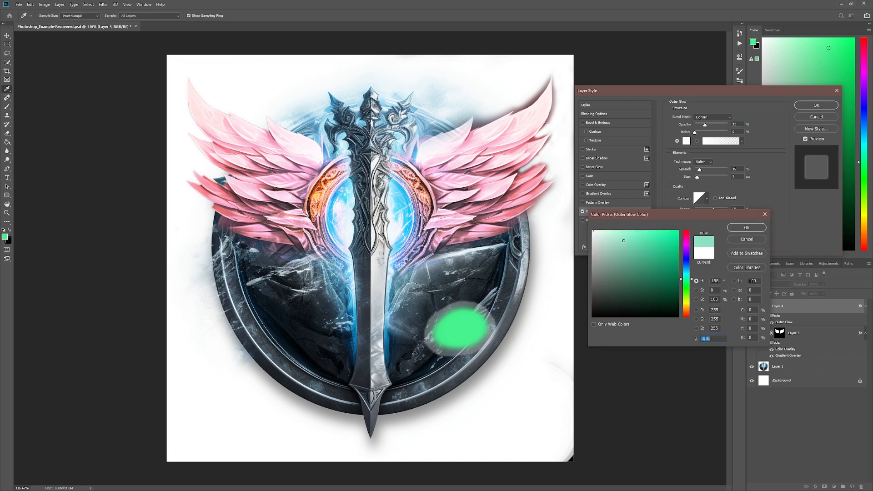
{"action": "left_click", "coordinate": [746, 227]}
{"action": "mouse_move", "coordinate": [698, 178]}
{"action": "left_mouse_down"}
{"action": "mouse_move", "coordinate": [712, 180]}
{"action": "mouse_move", "coordinate": [701, 172]}
{"action": "left_mouse_up"}
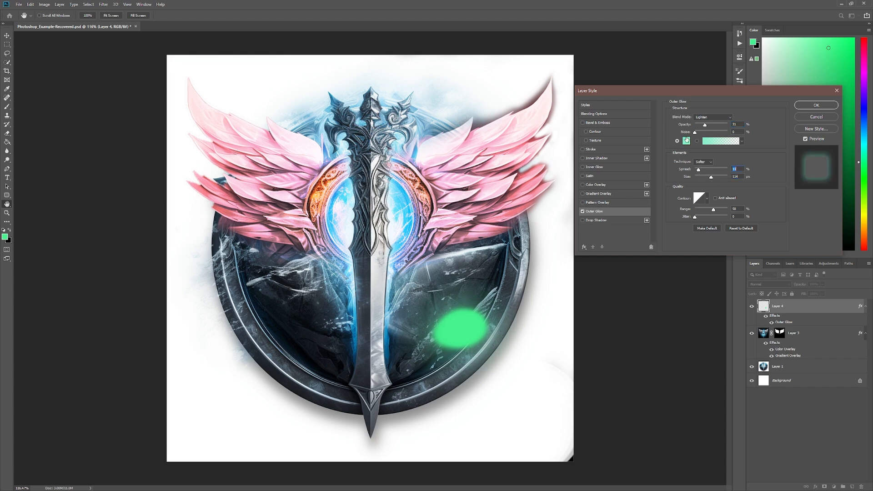
- Change the Outer Glow colour to white
{"action": "left_click", "coordinate": [687, 141]}
{"action": "left_click", "coordinate": [563, 206]}
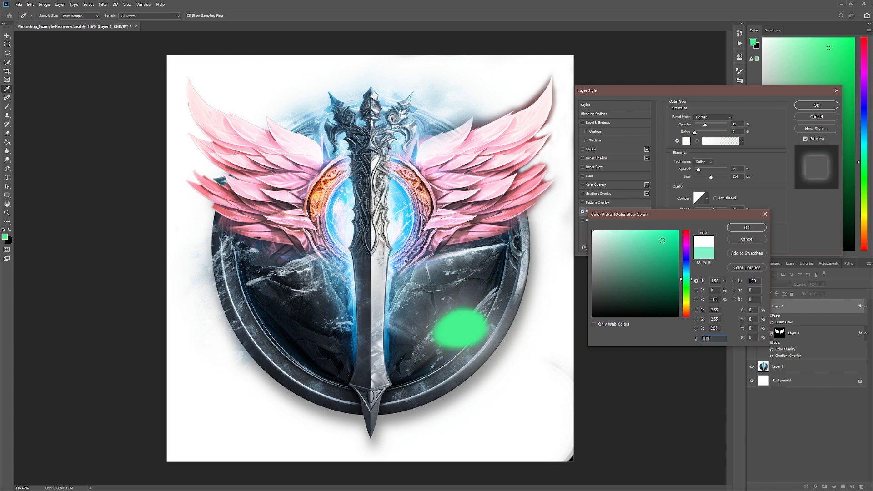
{"action": "left_click", "coordinate": [741, 229]}
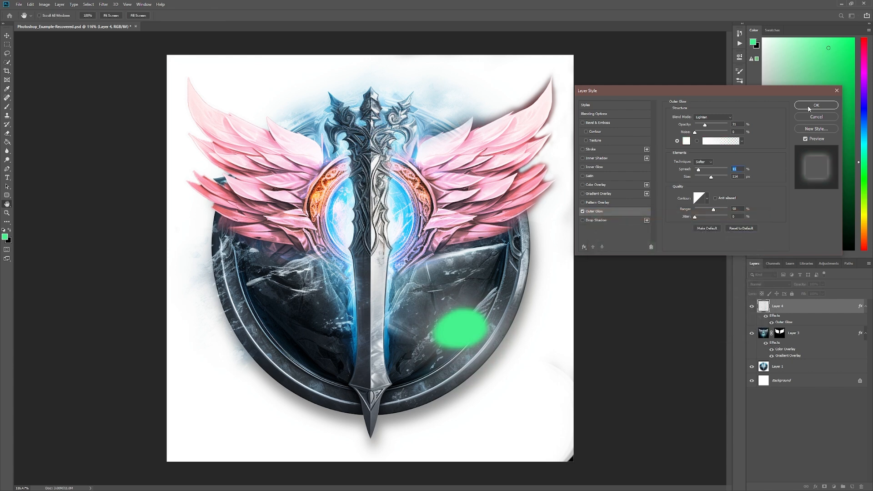
- Enable a Color Overlay on the green spot with black as its colour and Normal as its blend mode
{"action": "left_click", "coordinate": [596, 185]}
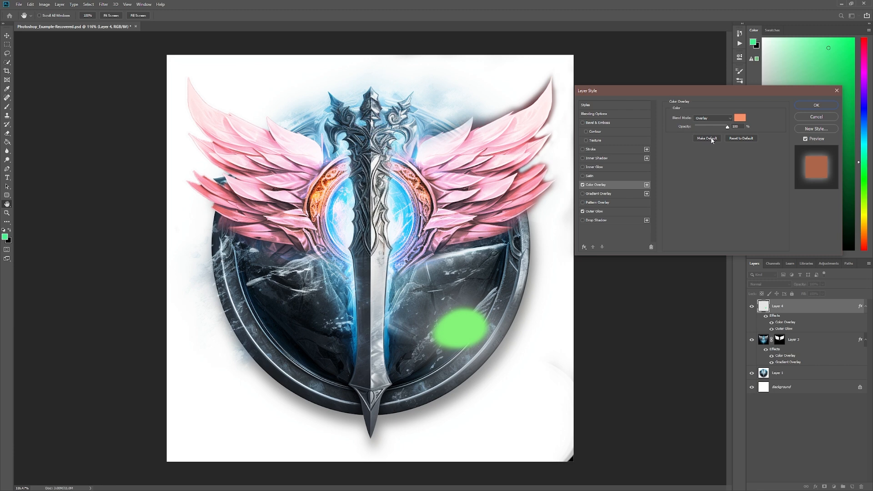
{"action": "left_click", "coordinate": [739, 118]}
{"action": "left_click", "coordinate": [594, 315]}
{"action": "left_click", "coordinate": [745, 228]}
{"action": "left_click", "coordinate": [722, 121]}
{"action": "left_click", "coordinate": [721, 123]}
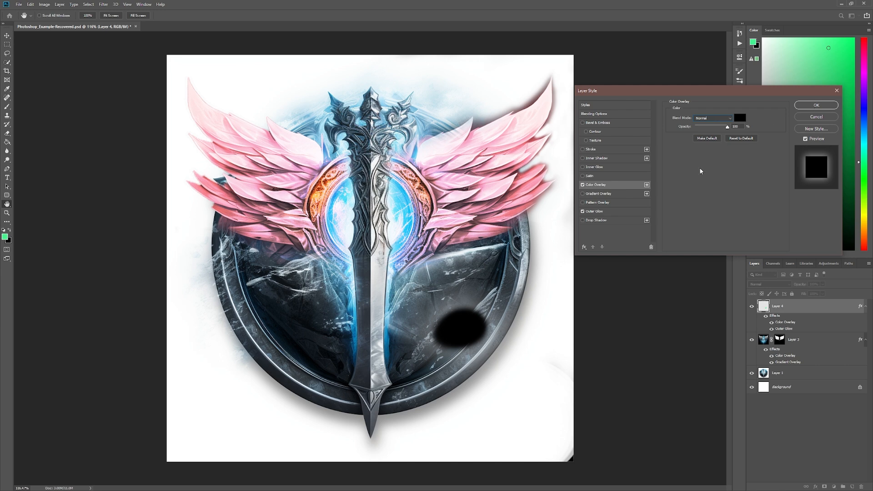
- Raise the Outer Glow's opacity and switch off the black Color Overlay
{"action": "left_click", "coordinate": [597, 212]}
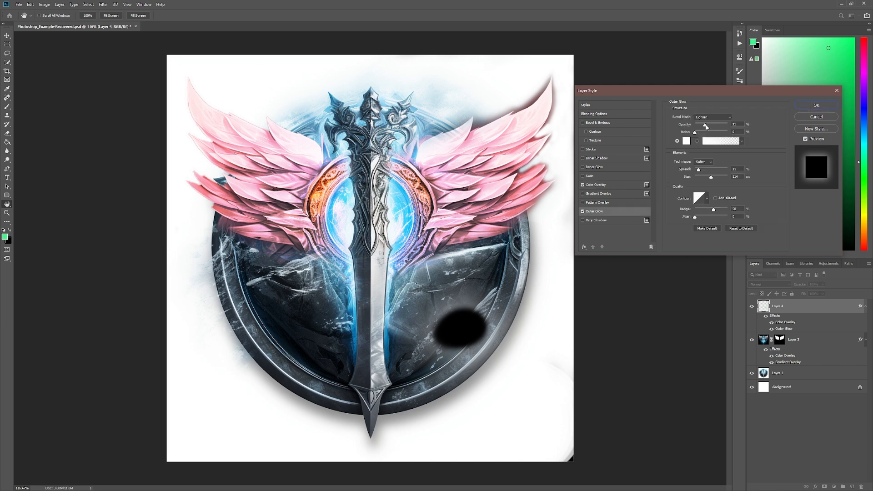
{"action": "left_click_drag", "start_coordinate": [707, 127], "coordinate": [717, 131]}
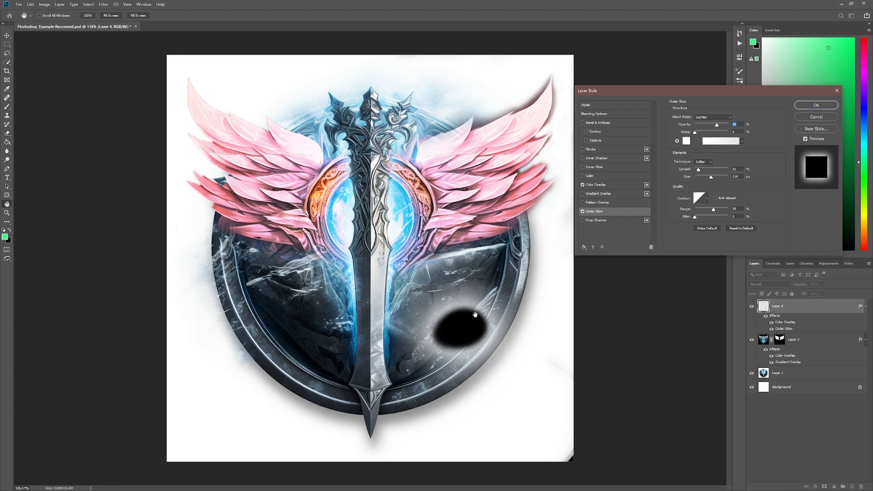
{"action": "left_click", "coordinate": [596, 185]}
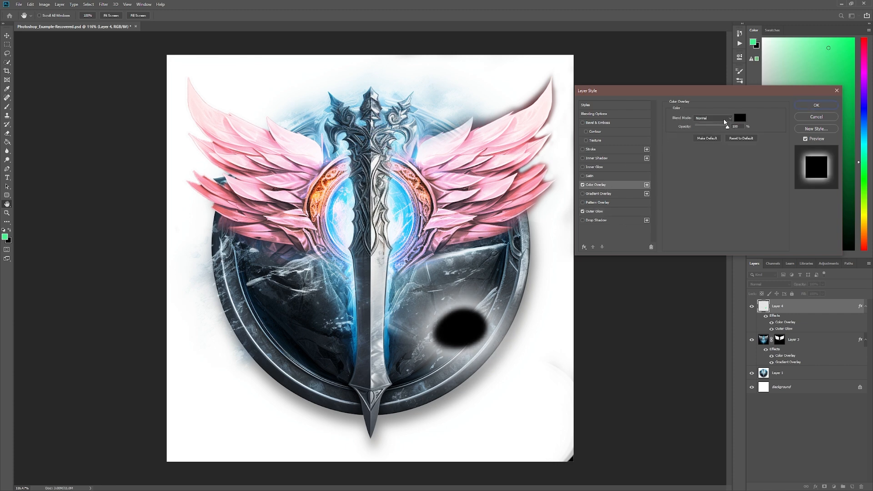
{"action": "left_click", "coordinate": [583, 185]}
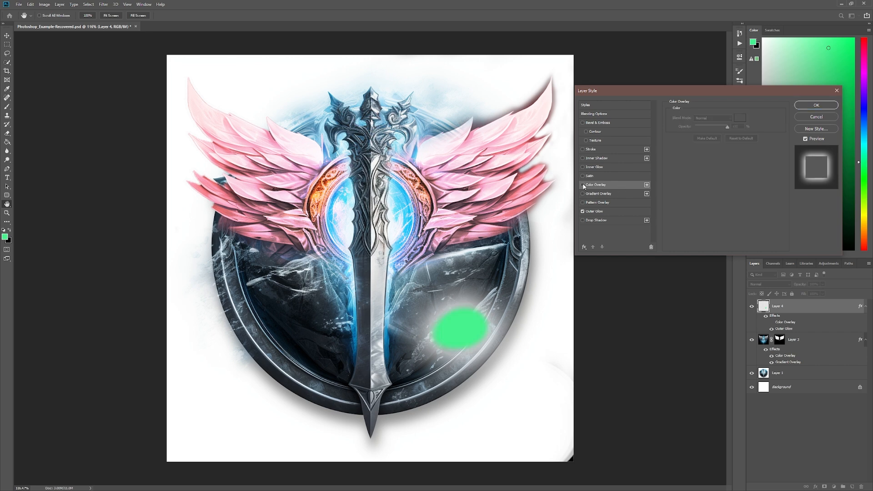
- Replace the spot's Outer Glow with a Drop Shadow, compare it on and off, and apply the layer style
{"action": "left_click", "coordinate": [595, 221]}
{"action": "left_click", "coordinate": [583, 212]}
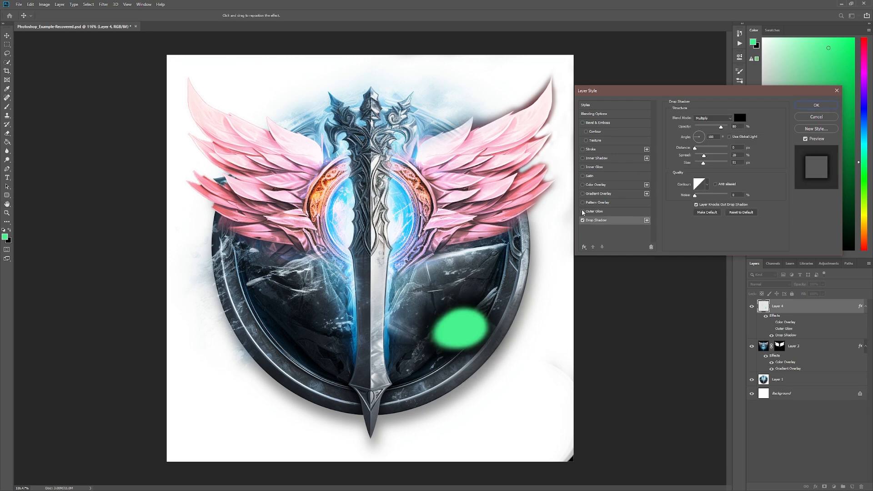
{"action": "left_click_drag", "start_coordinate": [750, 86], "coordinate": [757, 77]}
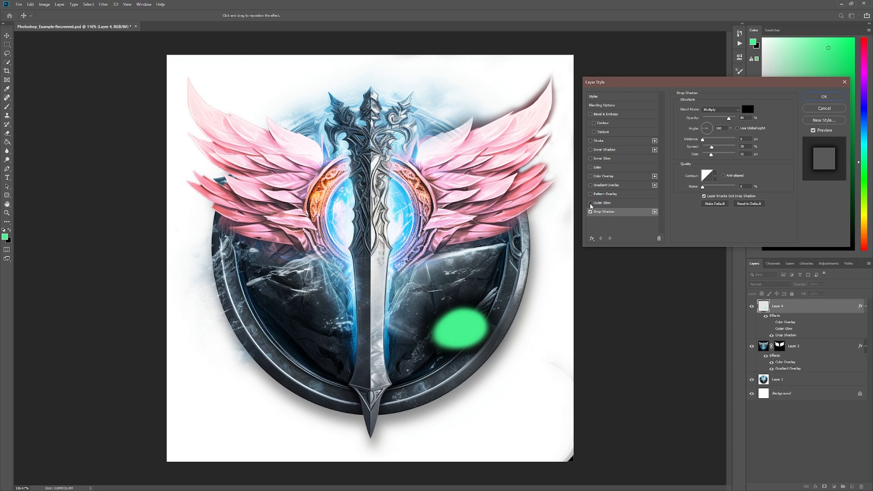
{"action": "left_click", "coordinate": [591, 212]}
{"action": "left_click", "coordinate": [591, 212]}
{"action": "left_click", "coordinate": [824, 96]}
- Move the green spot a little and delete its layer
{"action": "left_click_drag", "start_coordinate": [470, 327], "coordinate": [452, 305]}
{"action": "key", "text": "Delete"}
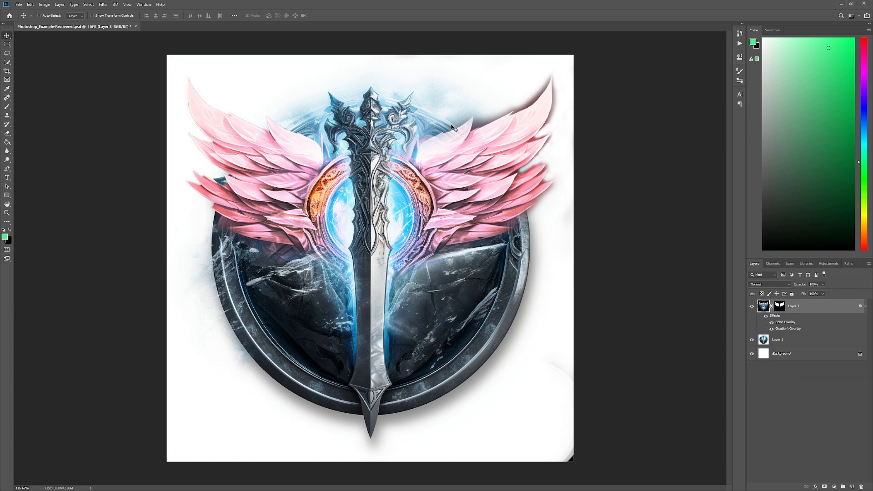
- Add a new layer and brush white over the upper edge of the right wing
{"action": "left_click", "coordinate": [852, 488]}
{"action": "key", "text": "b"}
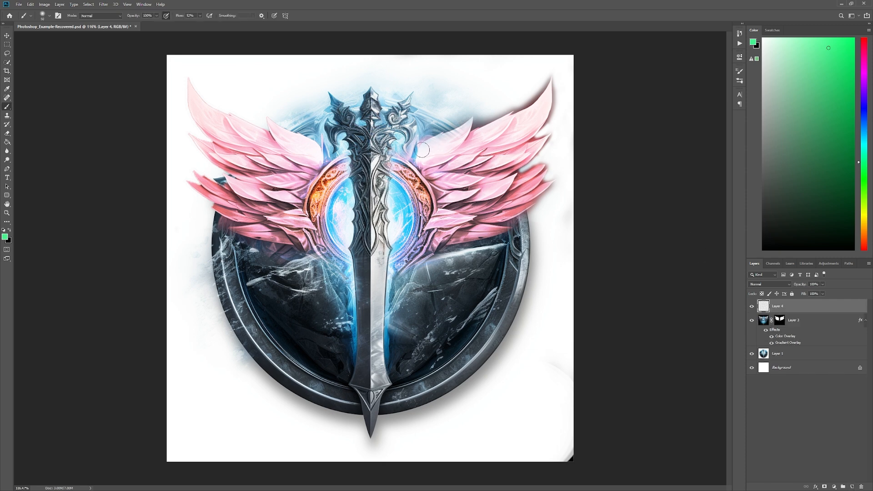
{"action": "key", "text": "d"}
{"action": "key", "text": "x"}
{"action": "mouse_move", "coordinate": [421, 144]}
{"action": "left_mouse_down"}
{"action": "mouse_move", "coordinate": [506, 117]}
{"action": "mouse_move", "coordinate": [548, 87]}
{"action": "mouse_move", "coordinate": [518, 118]}
{"action": "mouse_move", "coordinate": [443, 136]}
{"action": "mouse_move", "coordinate": [445, 157]}
{"action": "mouse_move", "coordinate": [459, 165]}
{"action": "mouse_move", "coordinate": [527, 142]}
{"action": "left_mouse_up"}
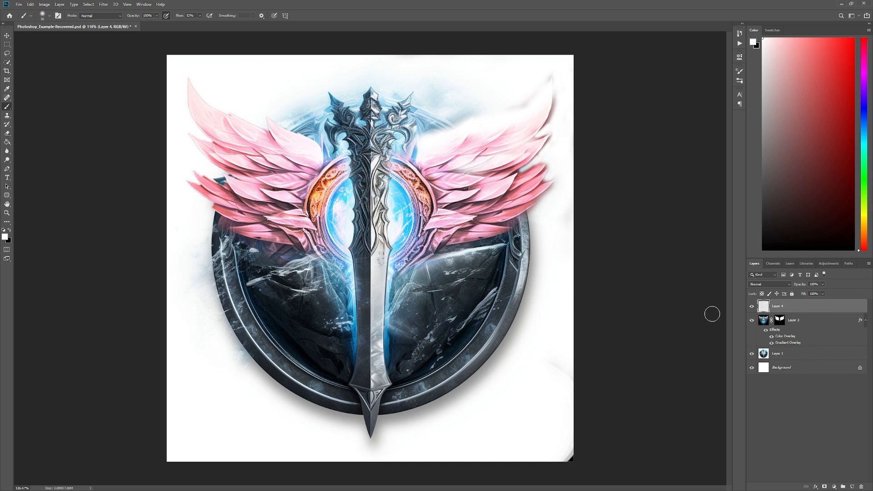
- Add a Color Overlay in light magenta (#f795f6) to the brushed white layer
{"action": "left_click", "coordinate": [816, 487]}
{"action": "key", "text": "Escape"}
{"action": "key", "text": "space"}
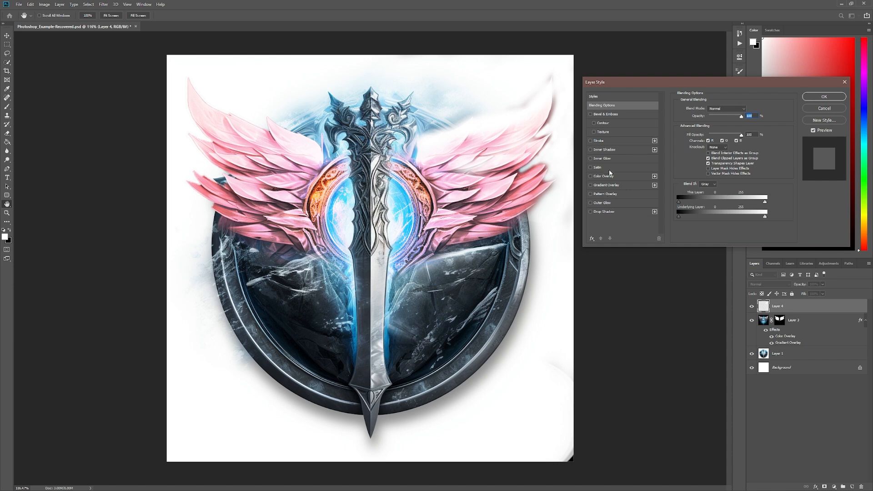
{"action": "left_click", "coordinate": [604, 177]}
{"action": "left_click", "coordinate": [747, 109]}
{"action": "left_click_drag", "start_coordinate": [686, 281], "coordinate": [687, 244]}
{"action": "left_click", "coordinate": [627, 233]}
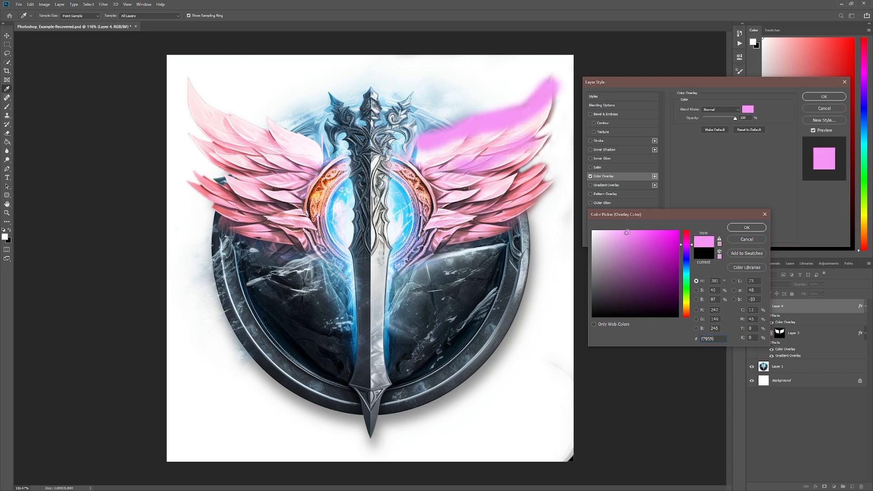
{"action": "left_click", "coordinate": [742, 227]}
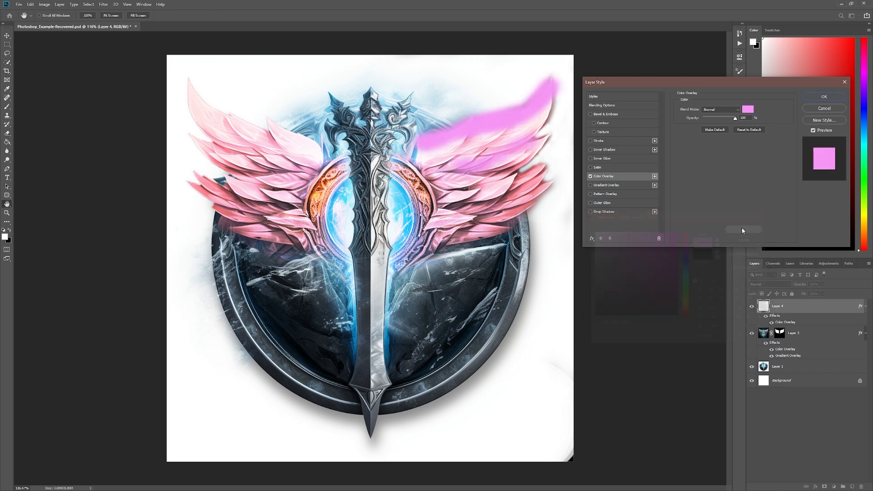
- Add an Outer Glow in pale pink sampled from the right wing and apply the layer style
{"action": "left_click", "coordinate": [607, 204]}
{"action": "left_click", "coordinate": [694, 132]}
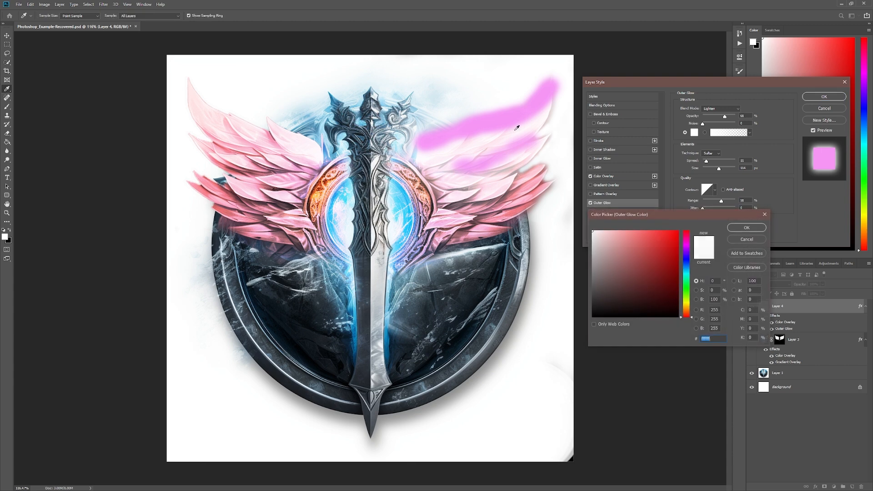
{"action": "left_click", "coordinate": [490, 190]}
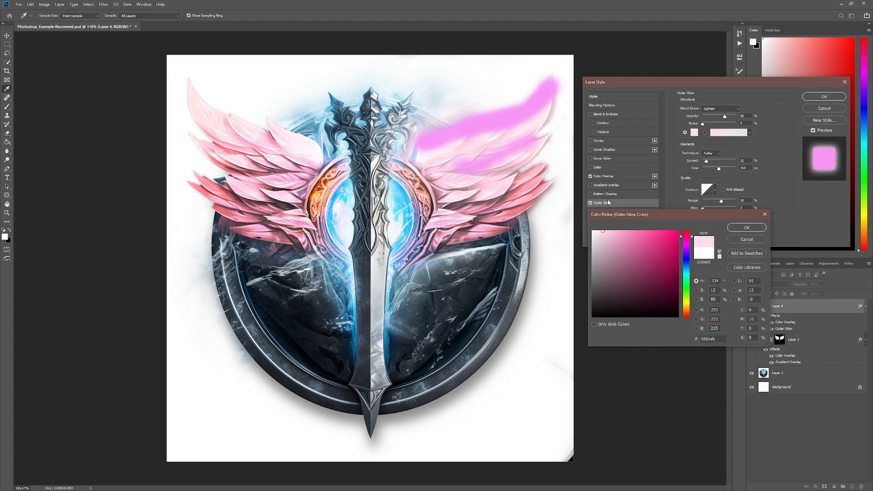
{"action": "left_click", "coordinate": [741, 228]}
{"action": "mouse_move", "coordinate": [725, 117]}
{"action": "left_mouse_down"}
{"action": "mouse_move", "coordinate": [712, 122]}
{"action": "mouse_move", "coordinate": [732, 121]}
{"action": "mouse_move", "coordinate": [724, 121]}
{"action": "left_mouse_up"}
{"action": "left_click", "coordinate": [605, 176]}
{"action": "left_click", "coordinate": [824, 96]}
{"action": "key", "text": "b"}
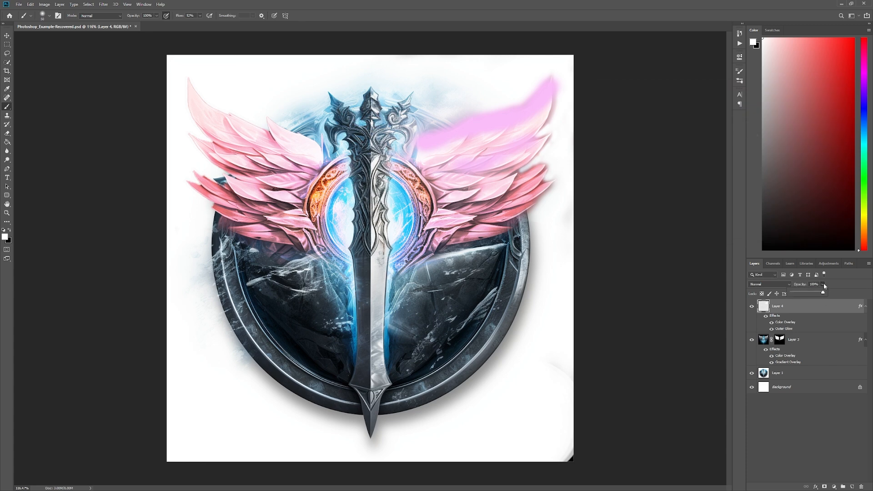
- Lower the brushed layer's opacity to 46%
{"action": "left_click_drag", "start_coordinate": [800, 292], "coordinate": [807, 294]}
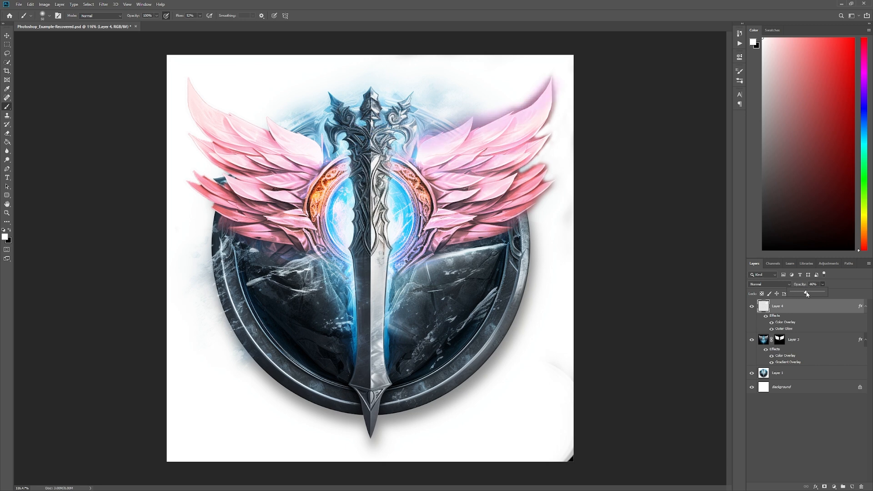
{"action": "left_click", "coordinate": [576, 25]}
{"action": "key", "text": "z"}
{"action": "mouse_move", "coordinate": [430, 191]}
{"action": "left_mouse_down"}
{"action": "mouse_move", "coordinate": [413, 192]}
{"action": "mouse_move", "coordinate": [430, 192]}
{"action": "left_mouse_up"}
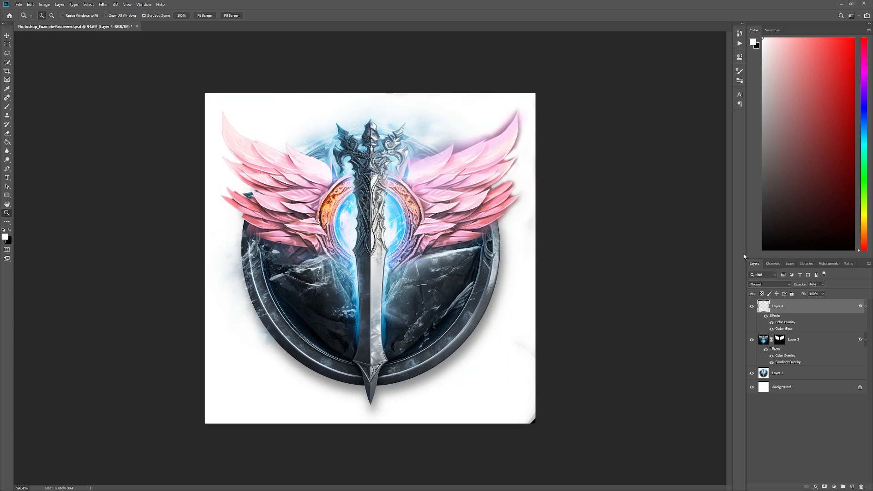
- Hide the brushed layer and try out the opacity setting on the masked wings layer, leaving it at 100%
{"action": "left_click", "coordinate": [752, 306]}
{"action": "left_click", "coordinate": [806, 344]}
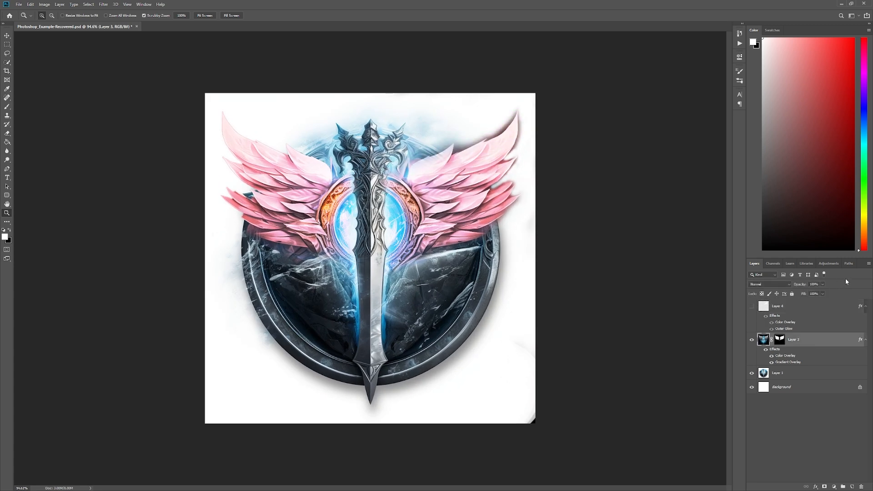
{"action": "left_click", "coordinate": [823, 284]}
{"action": "mouse_move", "coordinate": [823, 292]}
{"action": "left_mouse_down"}
{"action": "mouse_move", "coordinate": [769, 295]}
{"action": "mouse_move", "coordinate": [832, 294]}
{"action": "mouse_move", "coordinate": [793, 292]}
{"action": "mouse_move", "coordinate": [826, 297]}
{"action": "mouse_move", "coordinate": [808, 294]}
{"action": "mouse_move", "coordinate": [833, 288]}
{"action": "left_mouse_up"}
{"action": "left_click", "coordinate": [832, 286]}
- Show the brushed layer again and reduce its opacity to about 29%
{"action": "left_click", "coordinate": [752, 305]}
{"action": "left_click", "coordinate": [785, 306]}
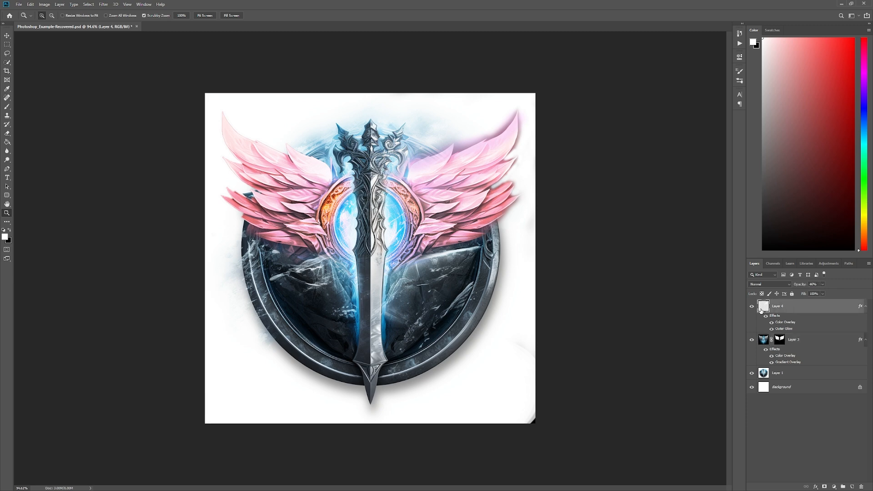
{"action": "mouse_move", "coordinate": [823, 291]}
{"action": "left_mouse_down"}
{"action": "mouse_move", "coordinate": [851, 294]}
{"action": "mouse_move", "coordinate": [817, 293]}
{"action": "left_mouse_up"}
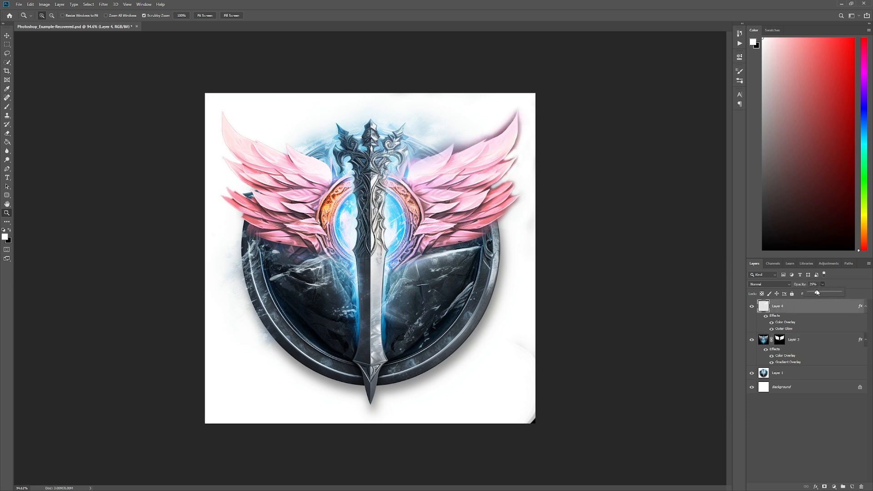
{"action": "left_click", "coordinate": [823, 285]}
- Delete the brushed layer above the masked wings layer
{"action": "left_click", "coordinate": [778, 307]}
{"action": "left_click", "coordinate": [428, 180]}
{"action": "double_click", "coordinate": [779, 306]}
{"action": "left_click", "coordinate": [813, 305]}
{"action": "key", "text": "Delete"}
{"action": "left_click", "coordinate": [763, 306]}
{"action": "left_click", "coordinate": [430, 180]}
{"action": "left_click_drag", "start_coordinate": [785, 306], "coordinate": [861, 486]}
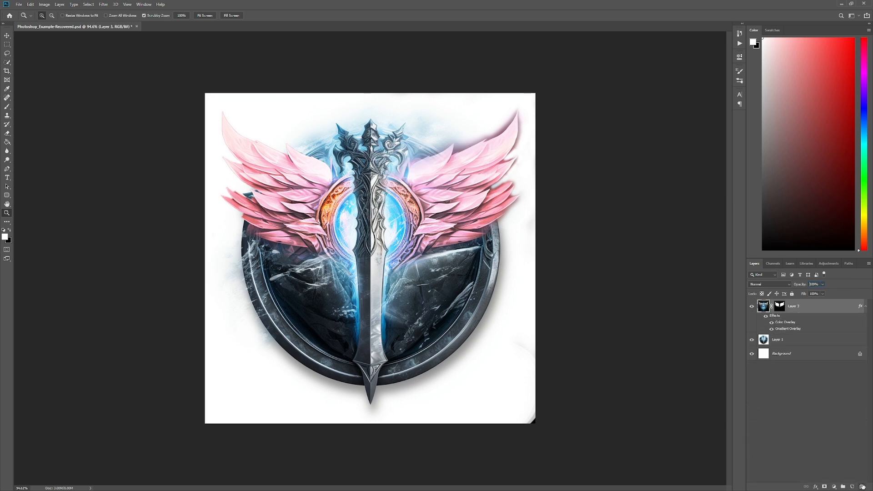
- Copy the masked wings layer's style and paste it onto the sword and shield layer, Layer 1
{"action": "right_click", "coordinate": [803, 309]}
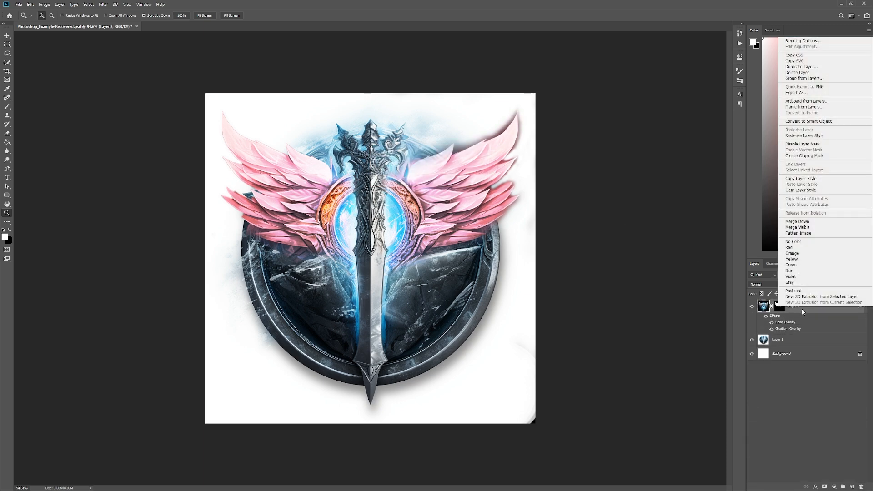
{"action": "left_click", "coordinate": [807, 179]}
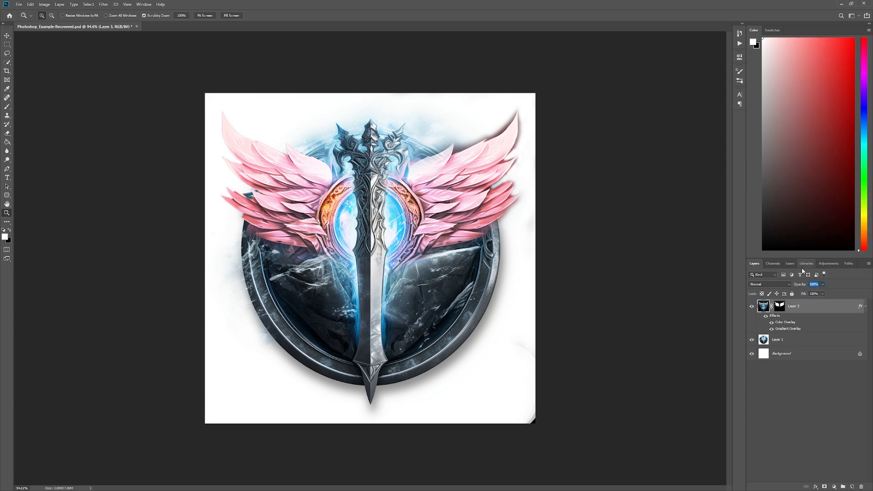
{"action": "left_click", "coordinate": [786, 338]}
{"action": "right_click", "coordinate": [786, 338]}
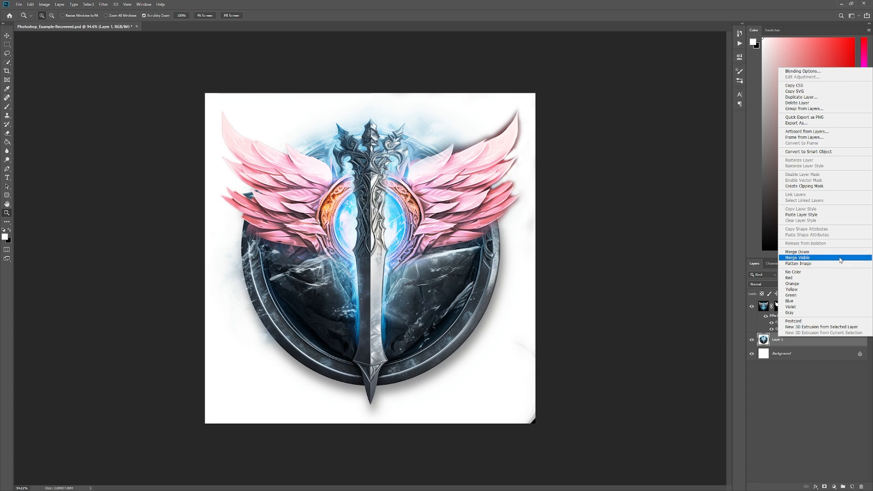
{"action": "left_click", "coordinate": [821, 215]}
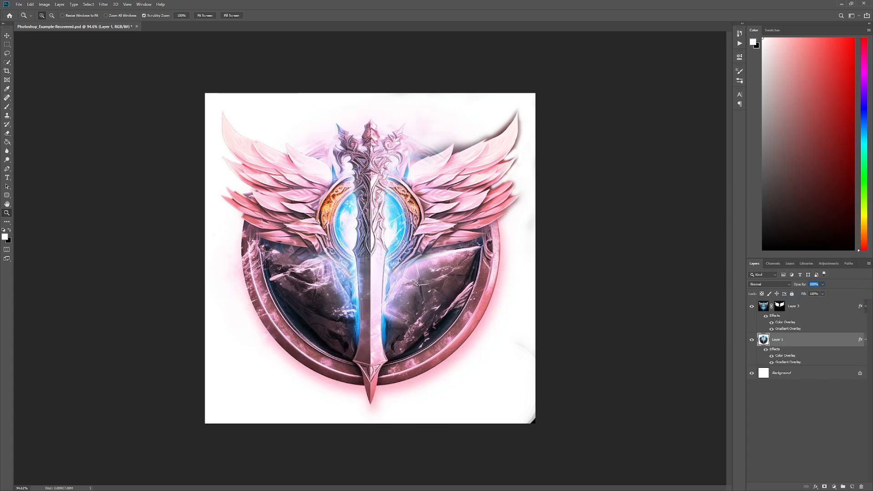
- Switch off the Color Overlay in the layer style of Layer 1
{"action": "mouse_move", "coordinate": [442, 282]}
{"action": "left_mouse_down"}
{"action": "mouse_move", "coordinate": [418, 282]}
{"action": "mouse_move", "coordinate": [446, 273]}
{"action": "left_mouse_up"}
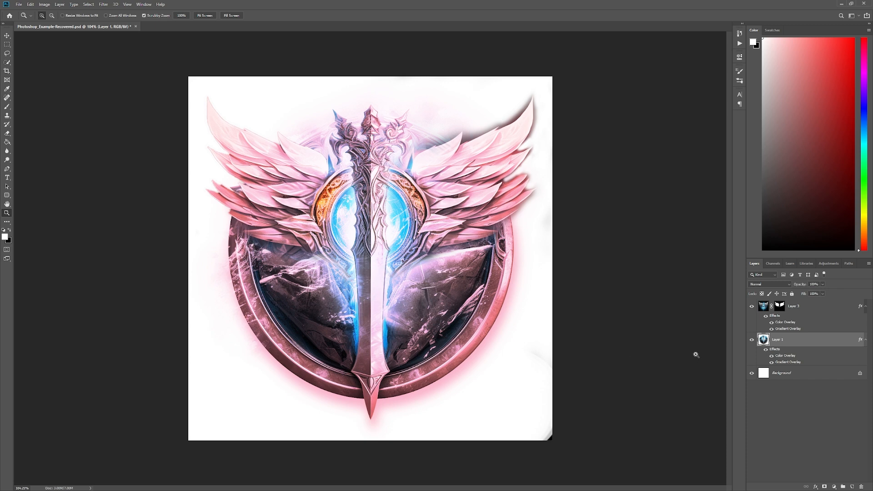
{"action": "double_click", "coordinate": [779, 351]}
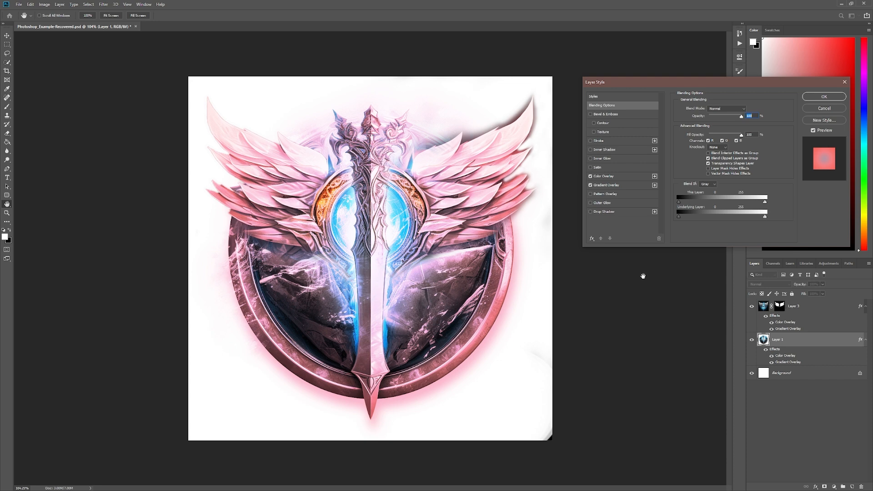
{"action": "left_click", "coordinate": [598, 178]}
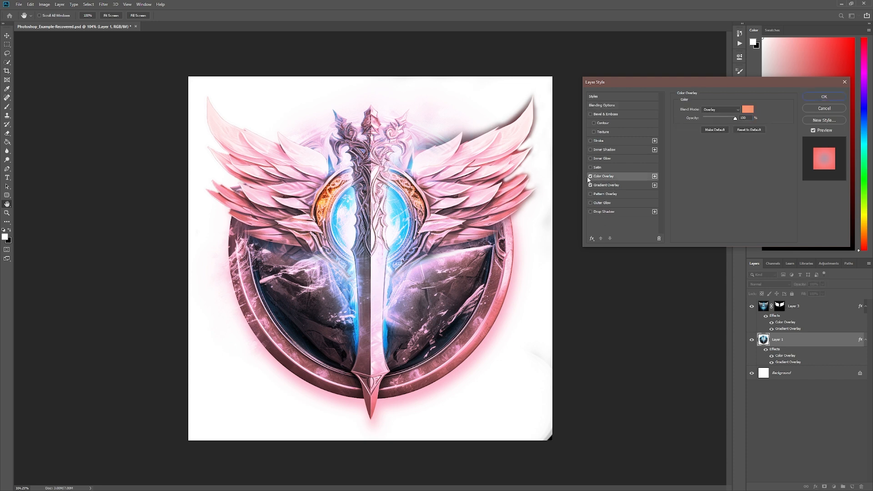
{"action": "left_click", "coordinate": [591, 177]}
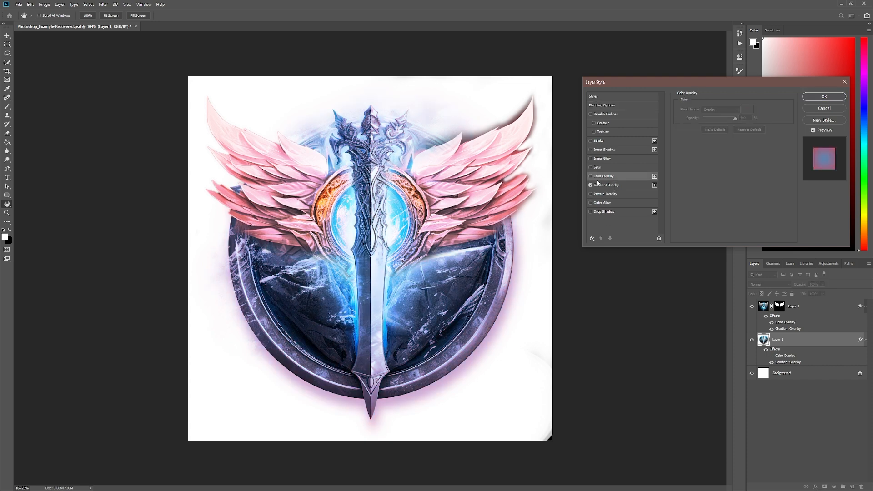
- Change Layer 1's Gradient Overlay to the light blue preset, lower its opacity to about 40%, and apply the style
{"action": "left_click", "coordinate": [604, 186]}
{"action": "left_click", "coordinate": [721, 125]}
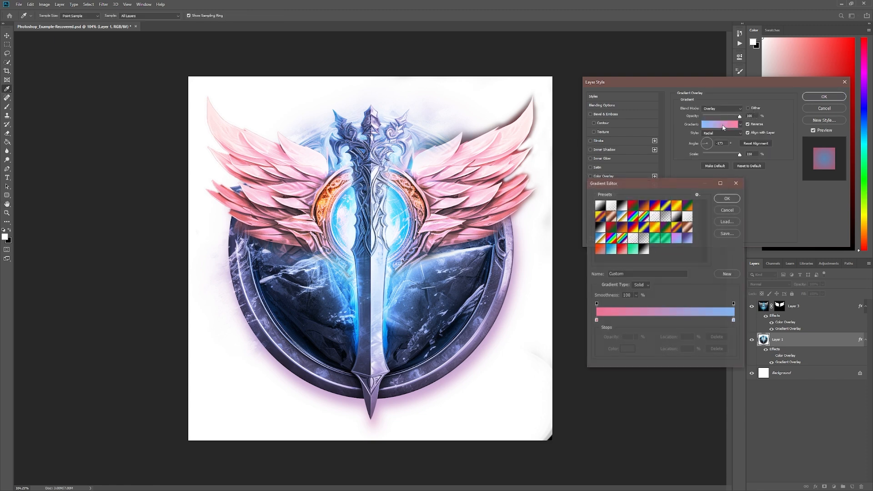
{"action": "left_click", "coordinate": [611, 249]}
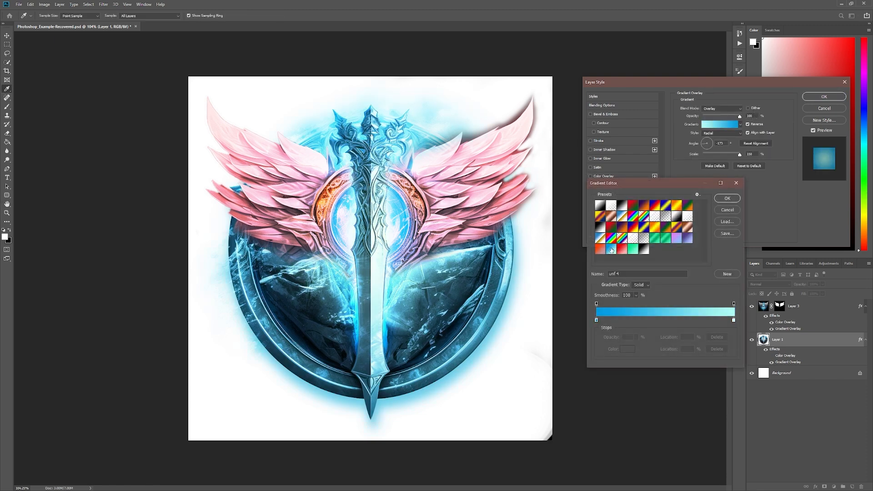
{"action": "left_click", "coordinate": [727, 199]}
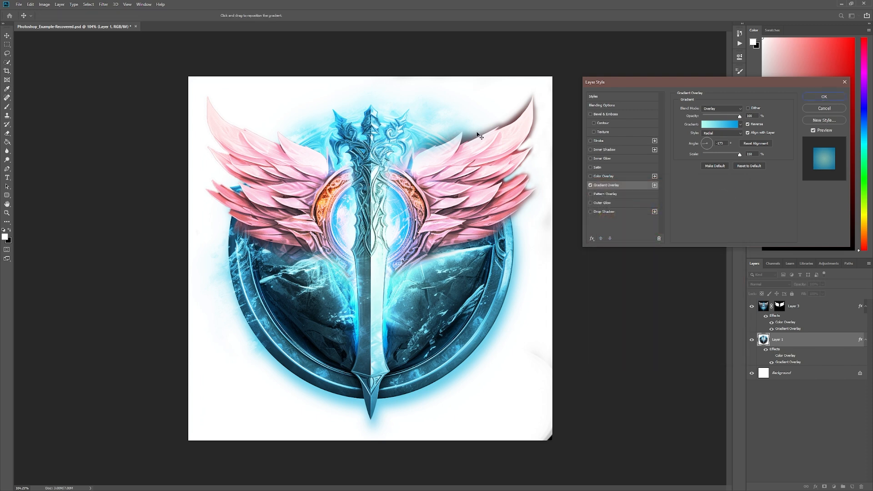
{"action": "left_click_drag", "start_coordinate": [740, 117], "coordinate": [717, 122]}
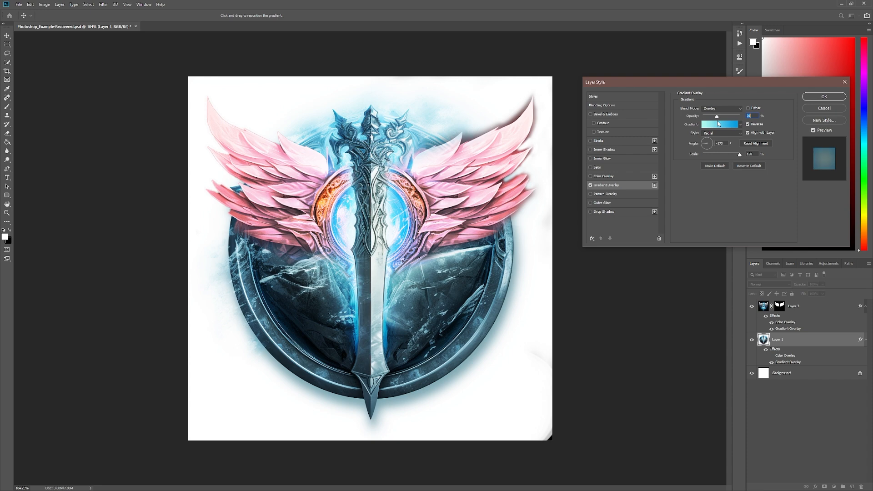
{"action": "left_click", "coordinate": [824, 97]}
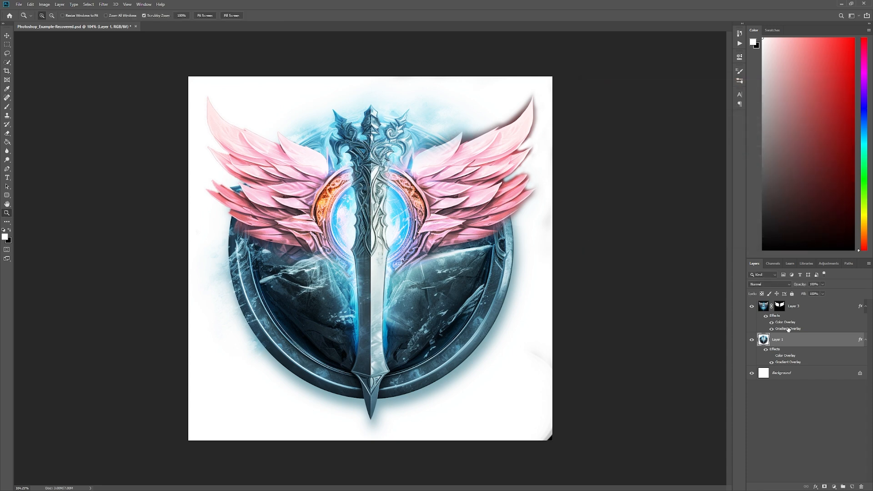
- Compare the masked wings layer's orange Color Overlay on and off, check its colour, and switch it off
{"action": "double_click", "coordinate": [787, 329]}
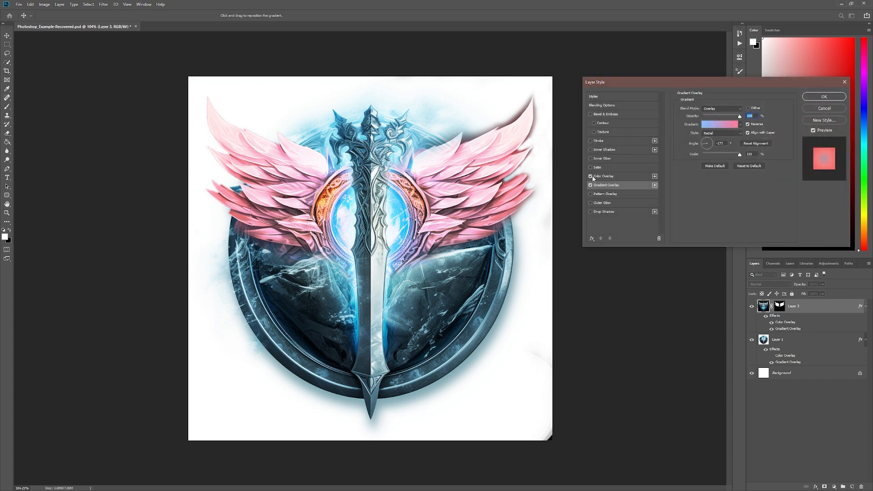
{"action": "left_click", "coordinate": [591, 176]}
{"action": "left_click", "coordinate": [591, 177]}
{"action": "left_click", "coordinate": [601, 176]}
{"action": "left_click", "coordinate": [752, 112]}
{"action": "left_click_drag", "start_coordinate": [654, 242], "coordinate": [648, 230]}
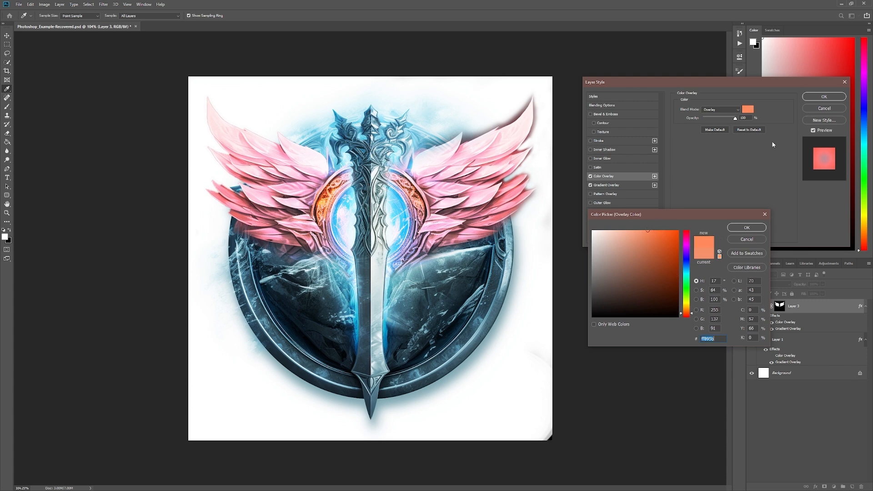
{"action": "left_click", "coordinate": [747, 227]}
{"action": "left_click", "coordinate": [590, 176]}
- Set the wings layer's Gradient Overlay to the orange-red UNF 31 preset and lower its opacity slightly
{"action": "left_click", "coordinate": [605, 185]}
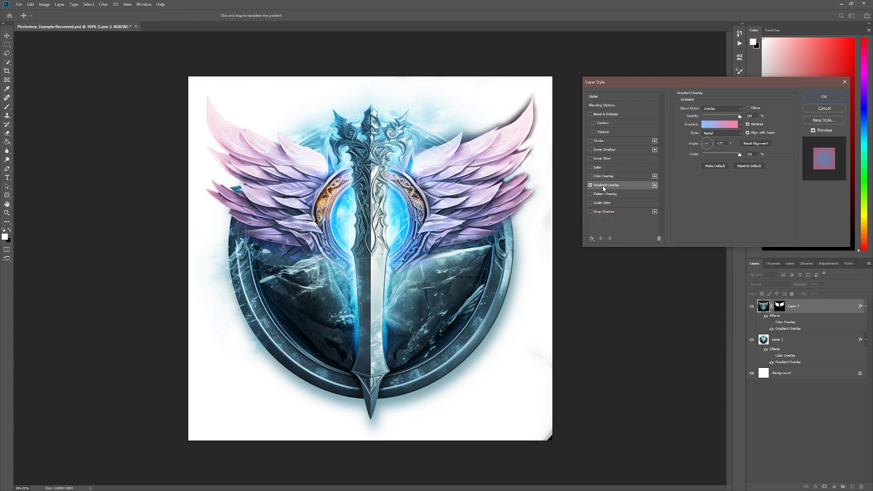
{"action": "left_click", "coordinate": [721, 124]}
{"action": "left_click", "coordinate": [601, 250]}
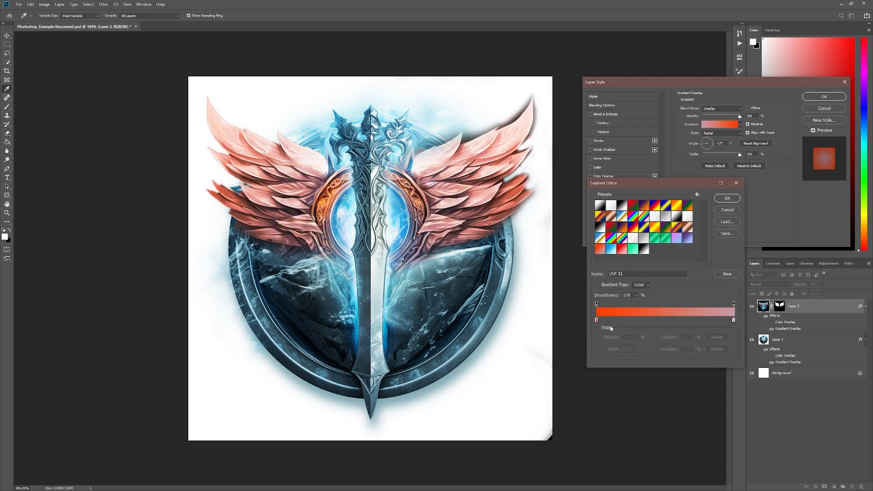
{"action": "left_click", "coordinate": [727, 198]}
{"action": "left_click_drag", "start_coordinate": [740, 117], "coordinate": [739, 117]}
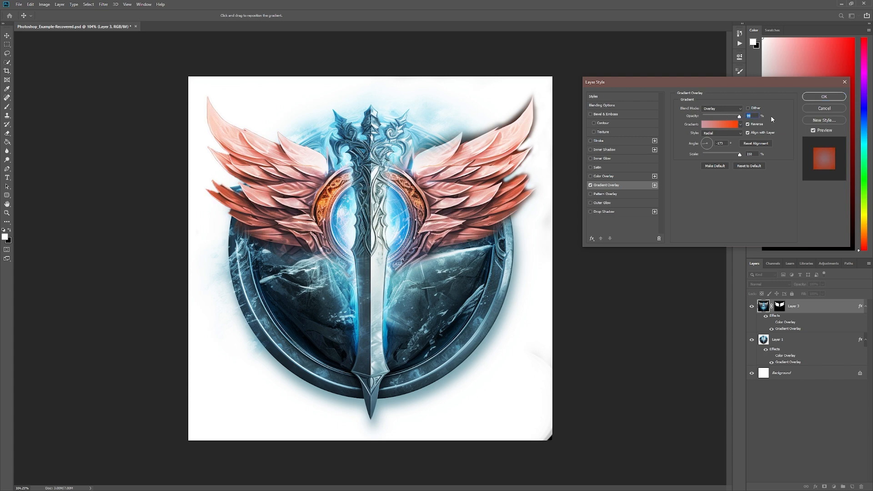
- Try several gradient presets for the wings' Gradient Overlay and apply the "2 colors purple" preset
{"action": "left_click", "coordinate": [718, 127]}
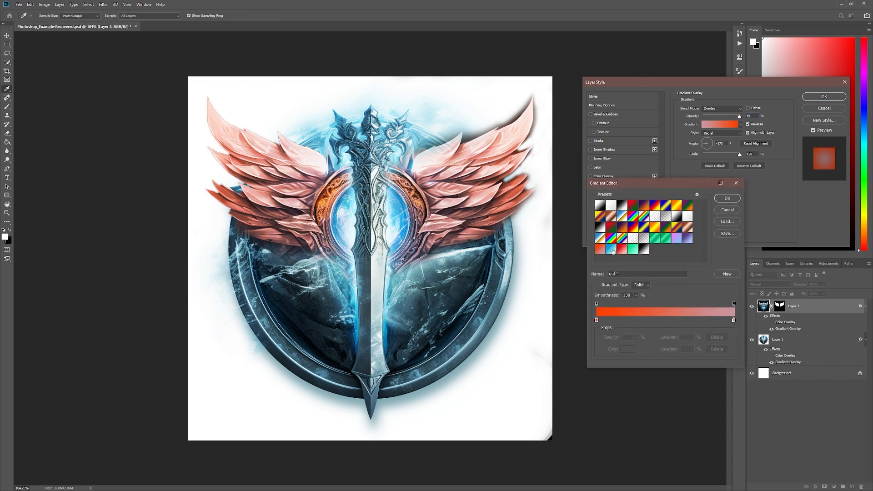
{"action": "left_click", "coordinate": [612, 250]}
{"action": "left_click", "coordinate": [676, 240]}
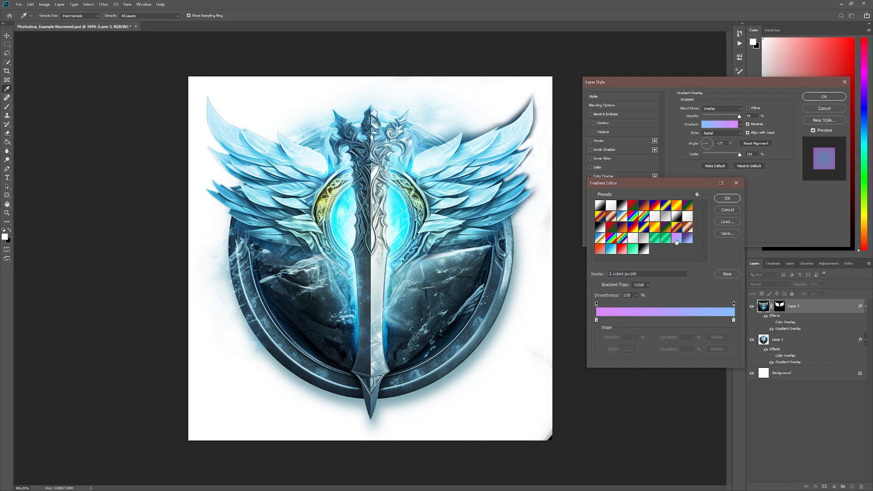
{"action": "left_click", "coordinate": [688, 238]}
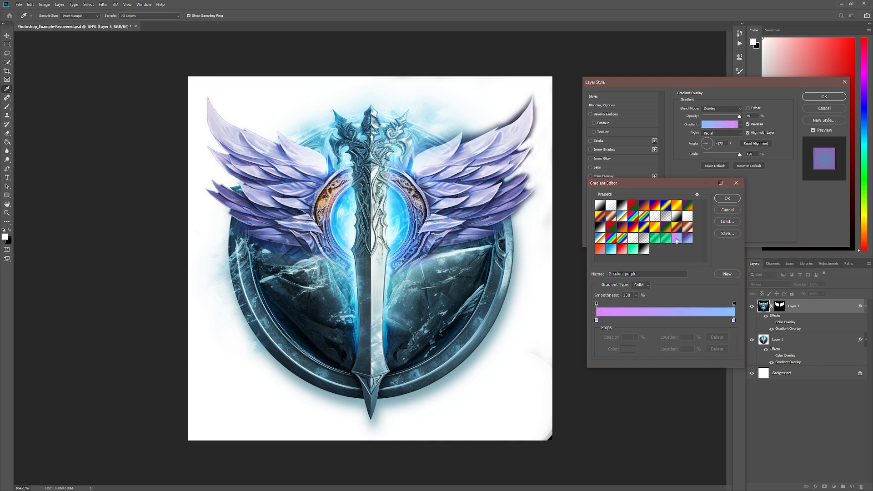
{"action": "left_click", "coordinate": [631, 249]}
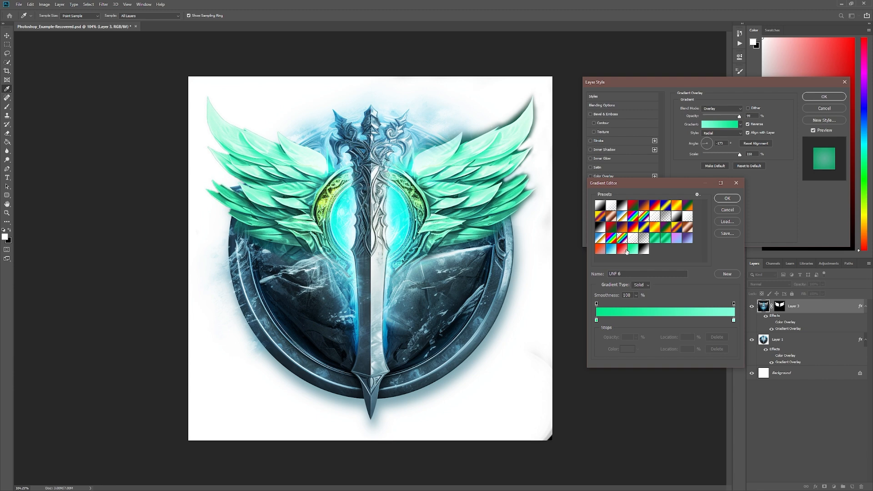
{"action": "left_click", "coordinate": [626, 250]}
{"action": "left_click", "coordinate": [682, 241]}
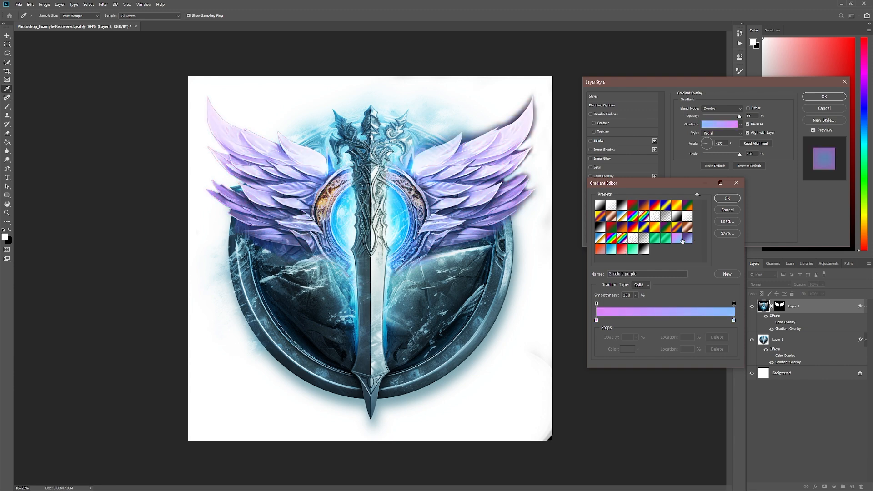
{"action": "left_click", "coordinate": [688, 239]}
{"action": "left_click", "coordinate": [678, 240]}
{"action": "left_click", "coordinate": [727, 198]}
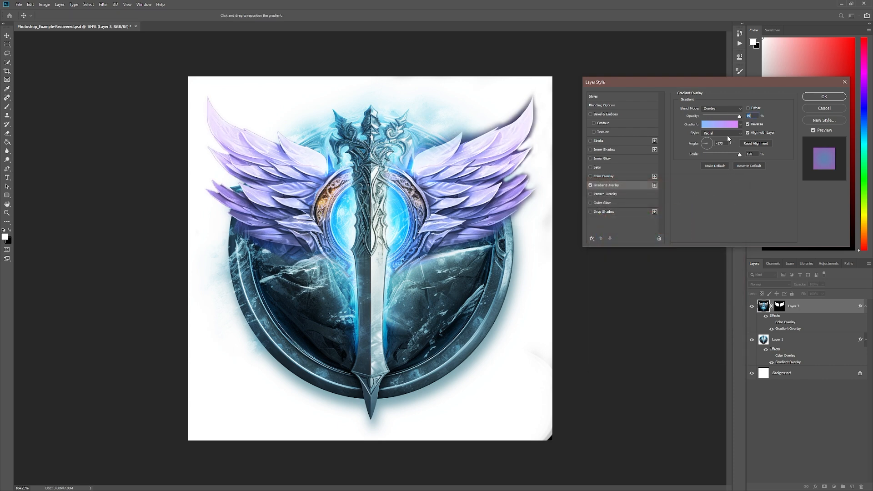
- Enable the Color Overlay effect and disable the Gradient Overlay effect on the wings layer
{"action": "left_click", "coordinate": [590, 176]}
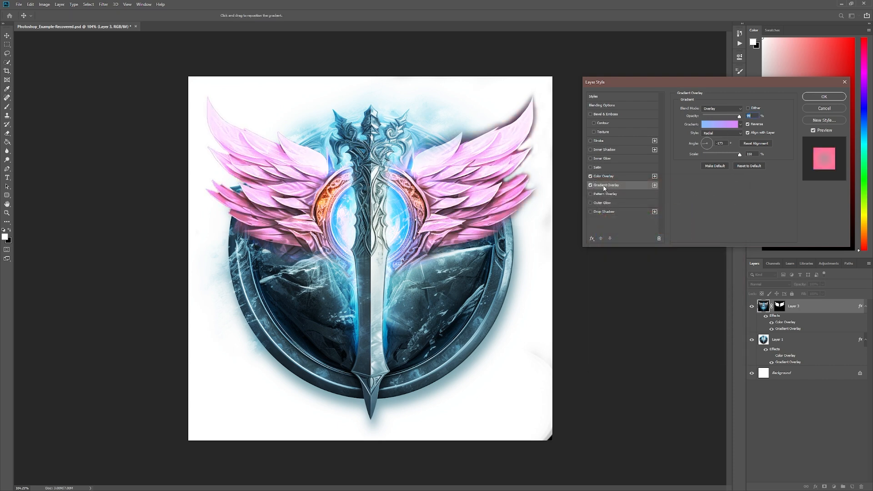
{"action": "left_click", "coordinate": [590, 185]}
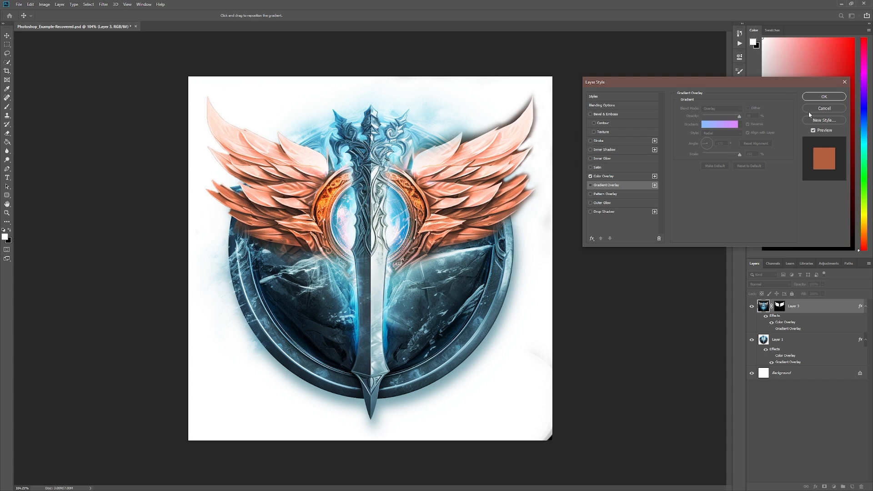
{"action": "left_click", "coordinate": [821, 96]}
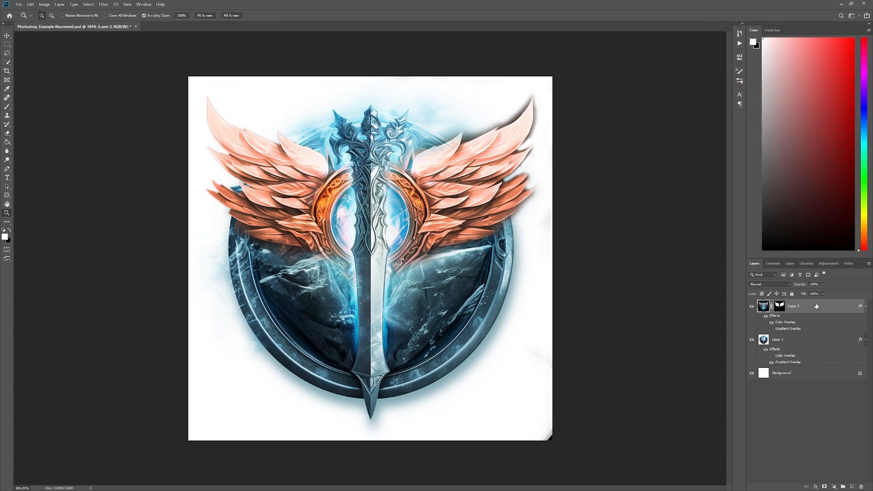
{"action": "left_click", "coordinate": [815, 487]}
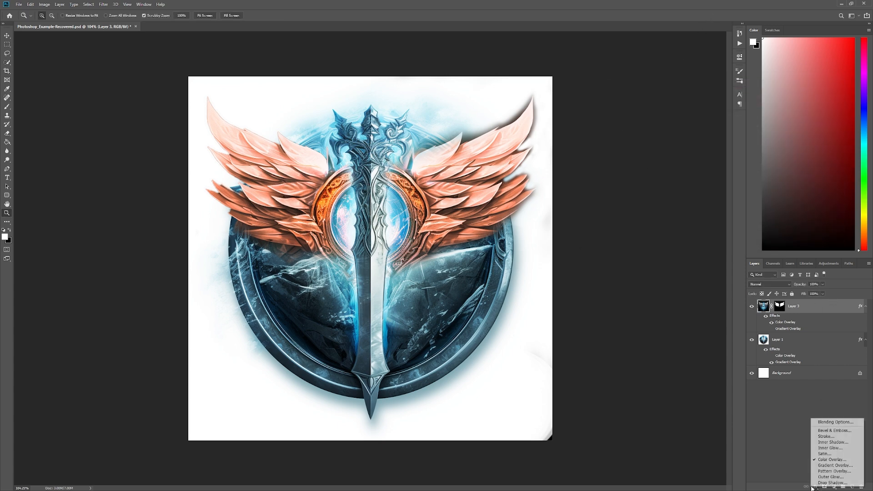
{"action": "left_click", "coordinate": [825, 437]}
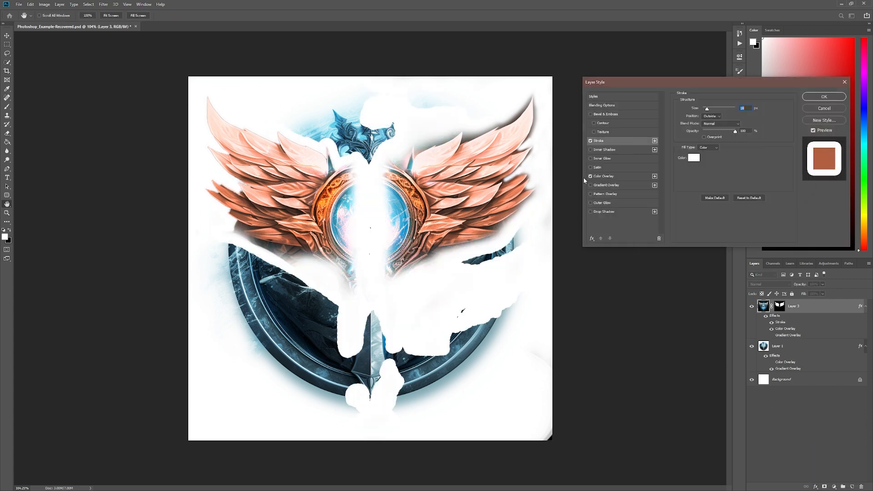
{"action": "left_click", "coordinate": [817, 108]}
{"action": "key", "text": "z"}
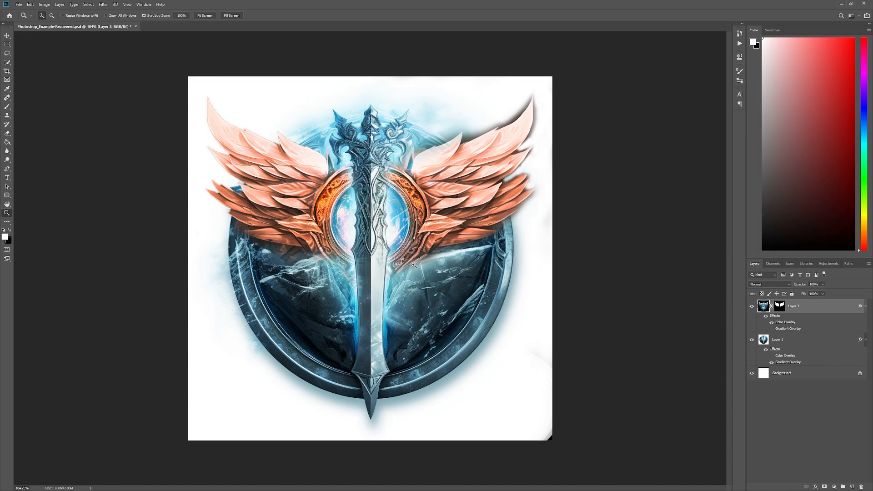
- Add the white text "hello" on a new layer over the shield and centre it across the sword blade
{"action": "left_click", "coordinate": [852, 487]}
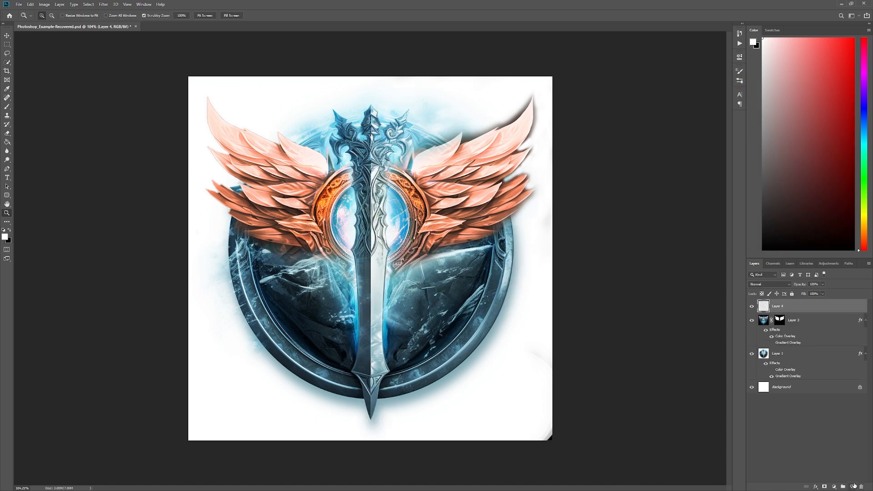
{"action": "key", "text": "t"}
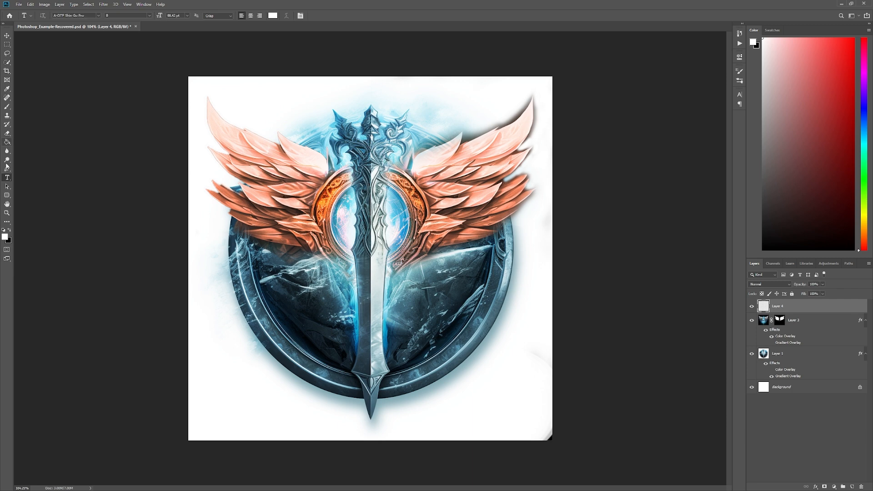
{"action": "left_click", "coordinate": [326, 328]}
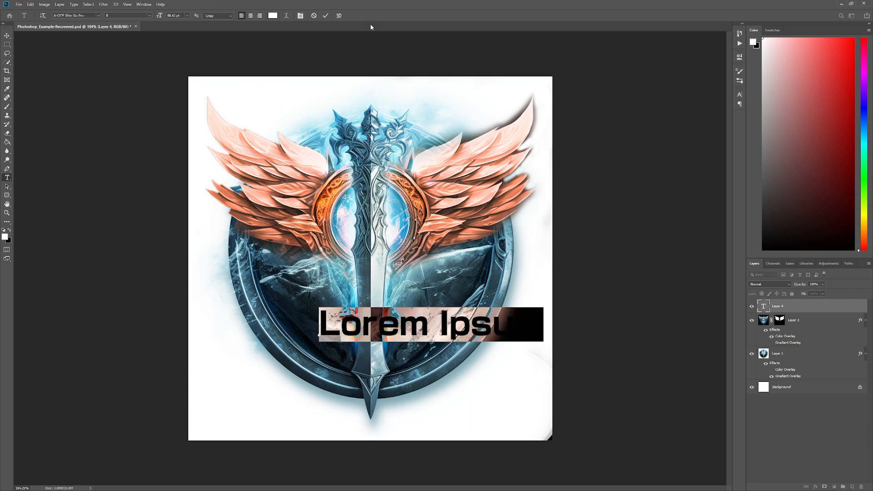
{"action": "type", "text": "hello"}
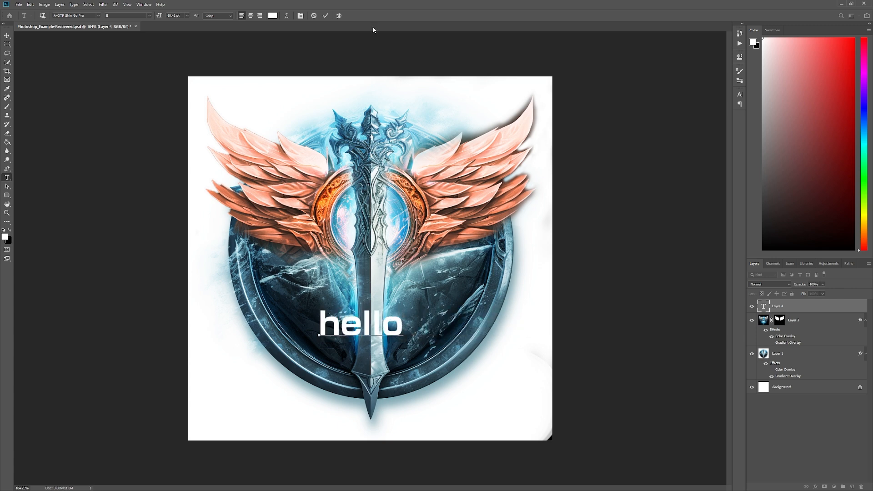
{"action": "left_click", "coordinate": [326, 15]}
{"action": "key", "text": "v"}
{"action": "left_click_drag", "start_coordinate": [390, 336], "coordinate": [398, 323]}
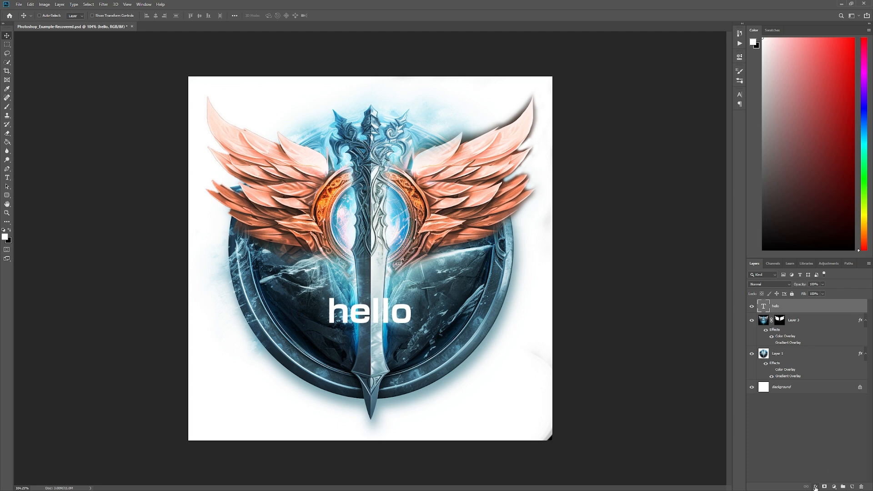
- Add a Stroke effect to the "hello" text layer with the colour 000000
{"action": "left_click", "coordinate": [833, 486]}
{"action": "left_click", "coordinate": [809, 398]}
{"action": "double_click", "coordinate": [819, 306]}
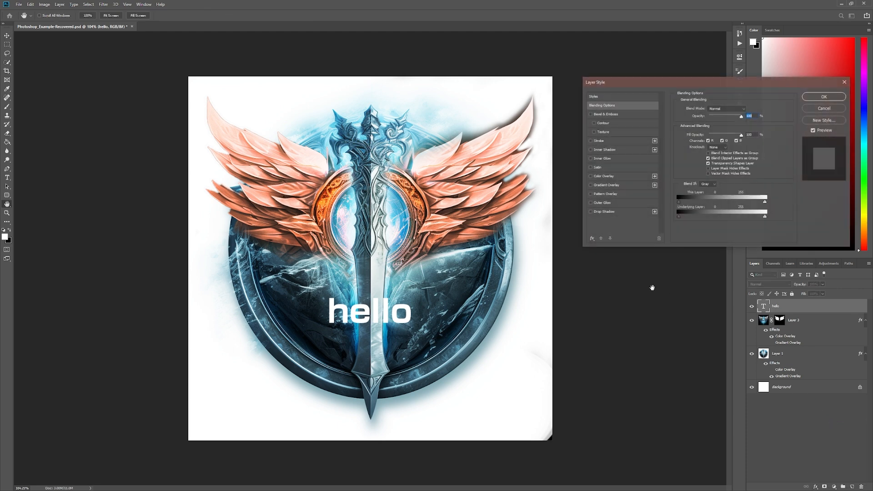
{"action": "left_click", "coordinate": [600, 141]}
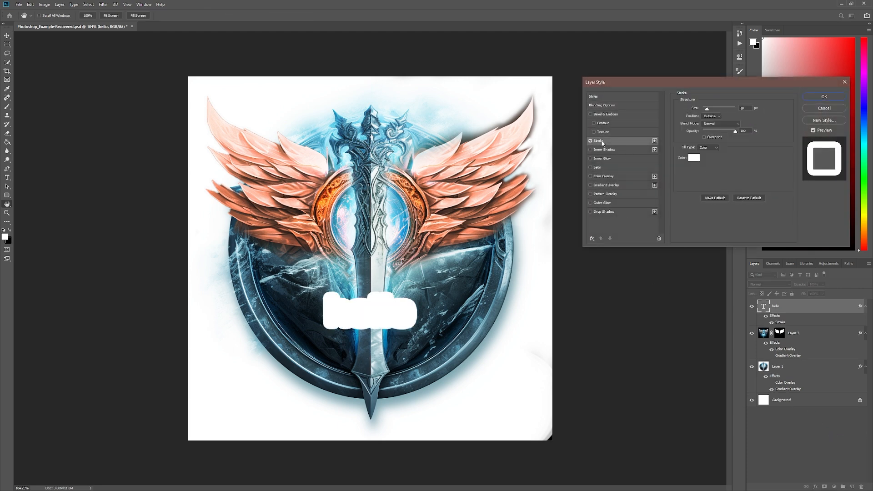
{"action": "left_click", "coordinate": [696, 160]}
{"action": "type", "text": "000000"}
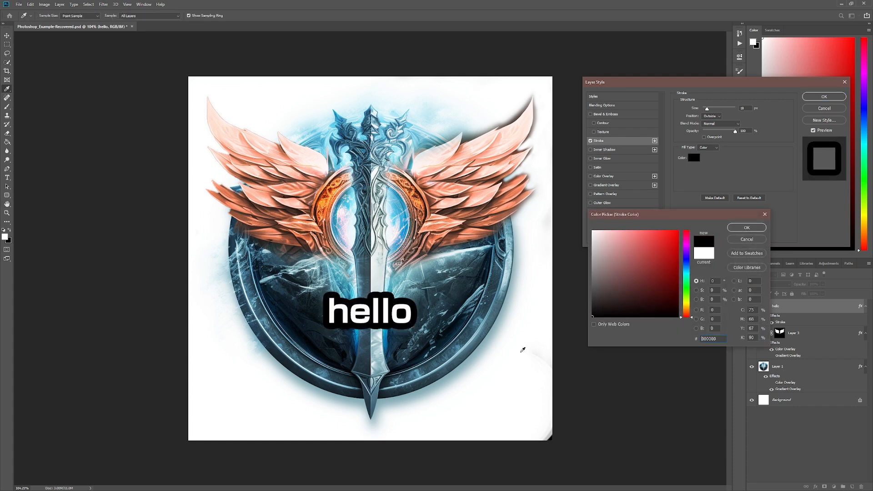
{"action": "left_click", "coordinate": [746, 227]}
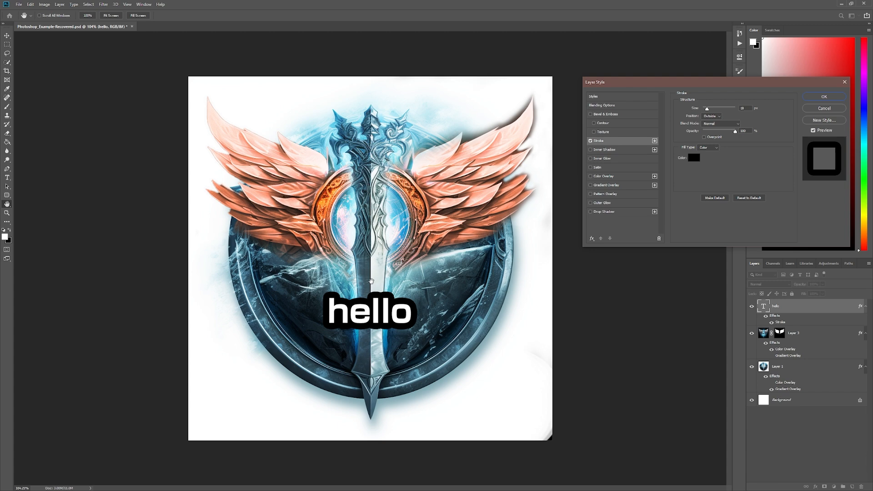
{"action": "left_click", "coordinate": [830, 103]}
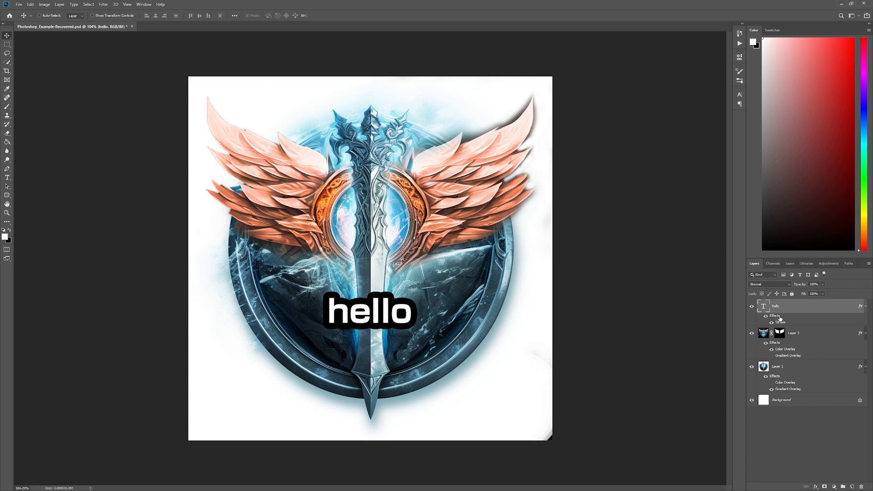
- Review the "hello" text layer's style settings, close them without changes, and delete the layer
{"action": "double_click", "coordinate": [780, 317]}
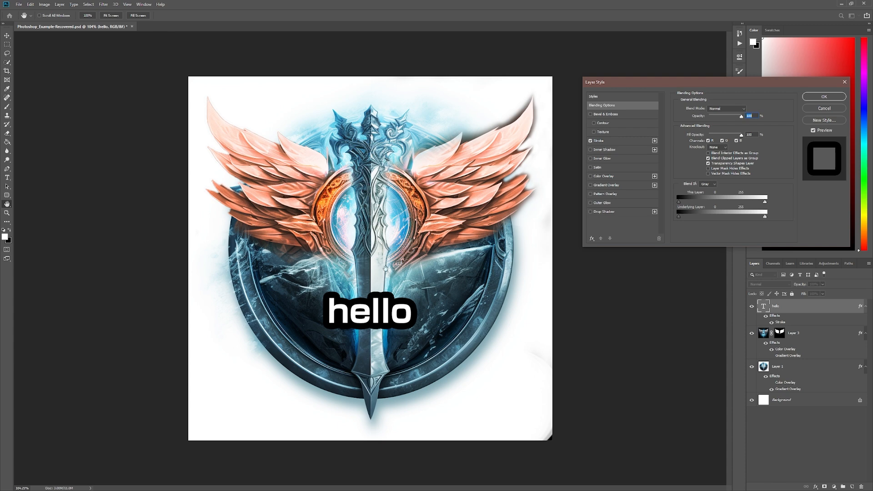
{"action": "left_click_drag", "start_coordinate": [774, 82], "coordinate": [687, 88]}
{"action": "left_click", "coordinate": [737, 115]}
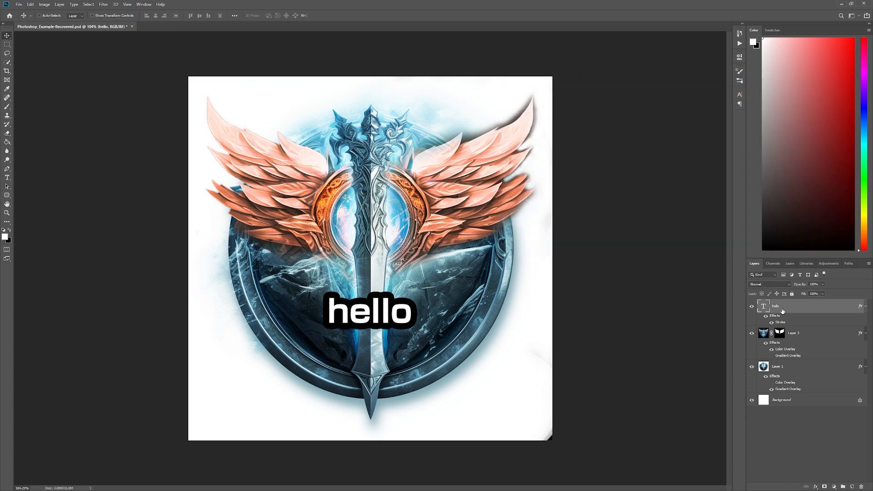
{"action": "key", "text": "Delete"}
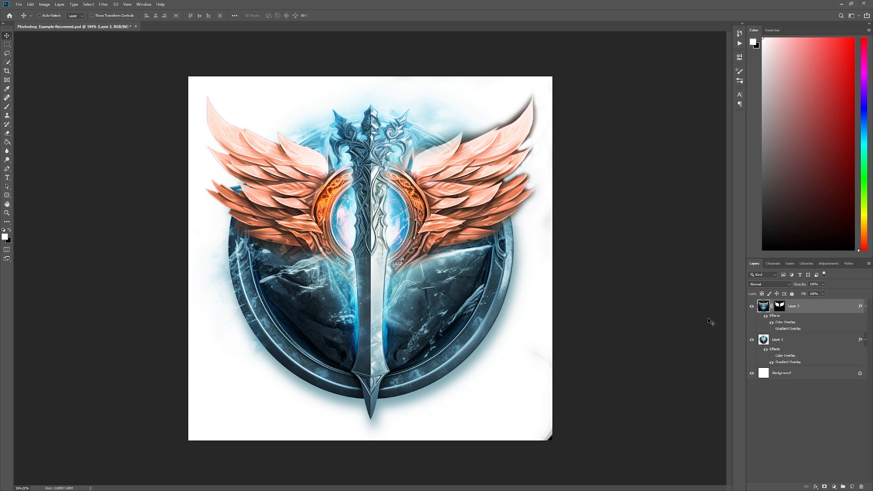
{"action": "left_click_drag", "start_coordinate": [822, 284], "coordinate": [839, 300]}
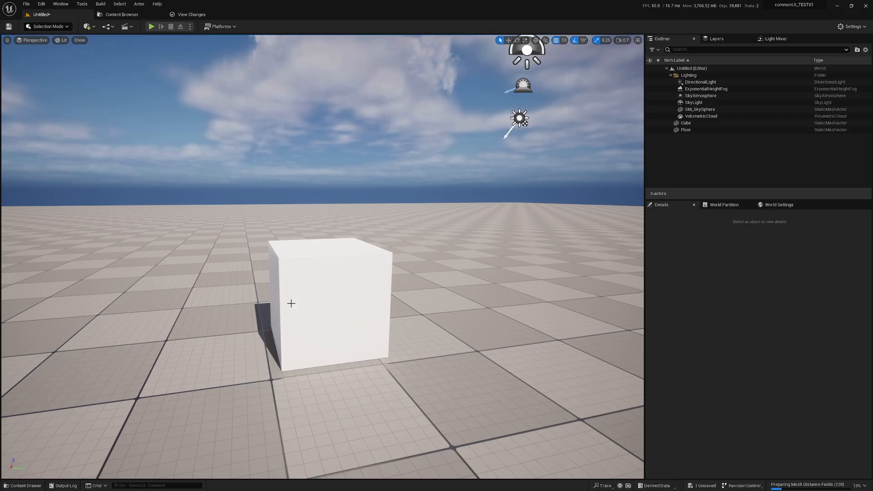
{"action": "mouse_move", "coordinate": [375, 285]}
{"action": "left_mouse_down"}
{"action": "mouse_move", "coordinate": [379, 295]}
{"action": "mouse_move", "coordinate": [375, 284]}
{"action": "left_mouse_up"}
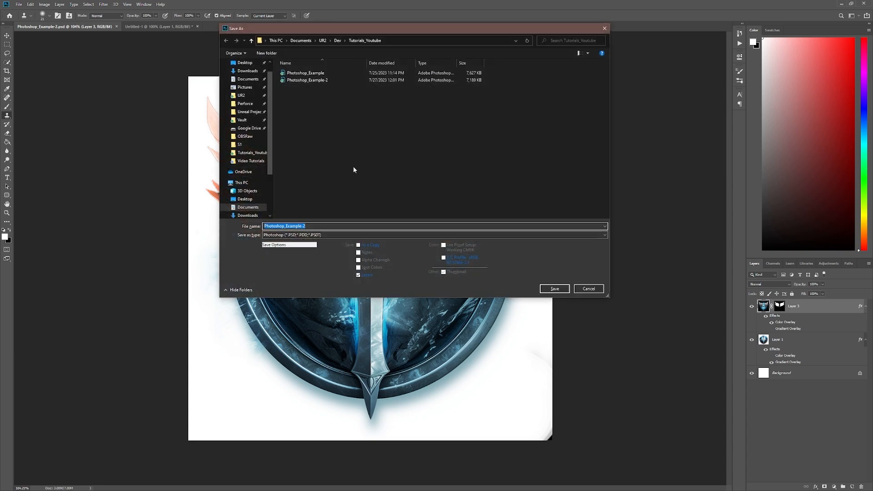
- Save the document as Photoshop_Example-2 in Photoshop (PSD) format in the Tutorials_Youtube folder, replacing the existing file
{"action": "left_click", "coordinate": [589, 289]}
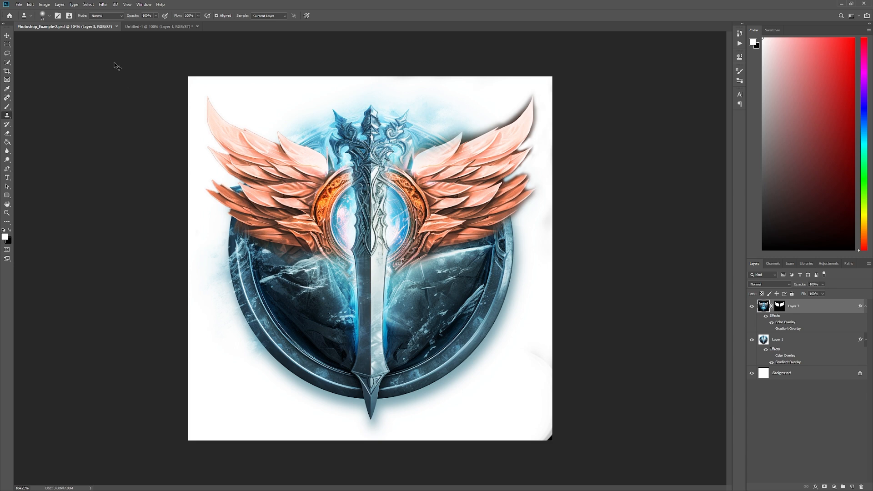
{"action": "left_click", "coordinate": [19, 4]}
{"action": "left_click", "coordinate": [45, 79]}
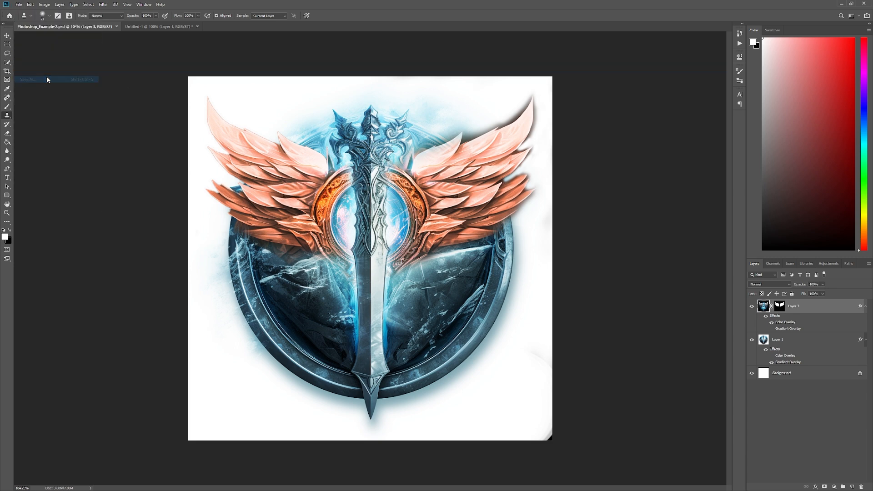
{"action": "left_click", "coordinate": [291, 235]}
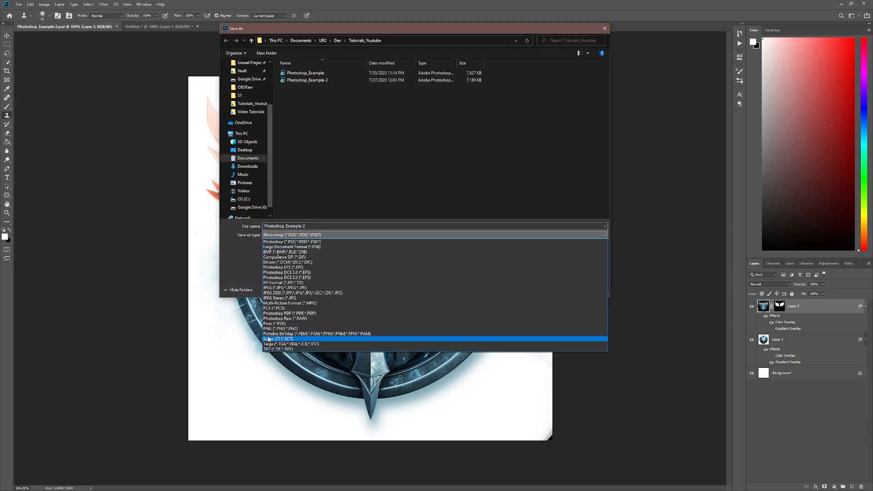
{"action": "left_click", "coordinate": [308, 235]}
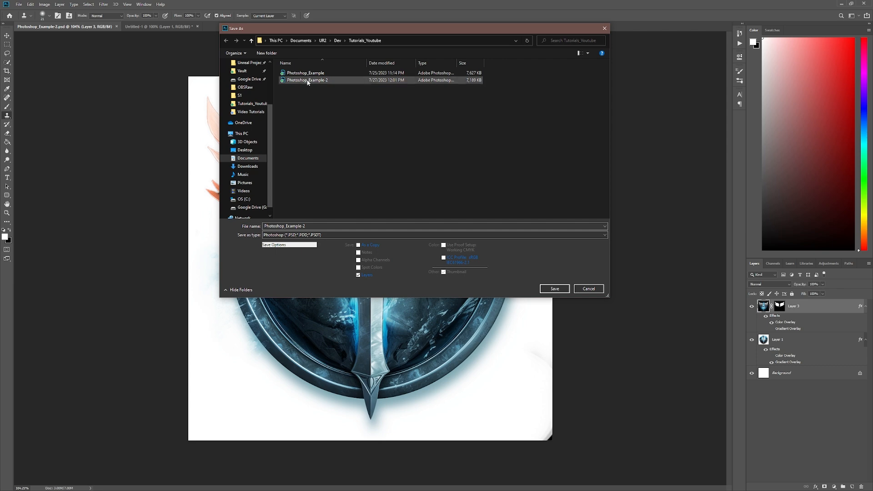
{"action": "double_click", "coordinate": [330, 84]}
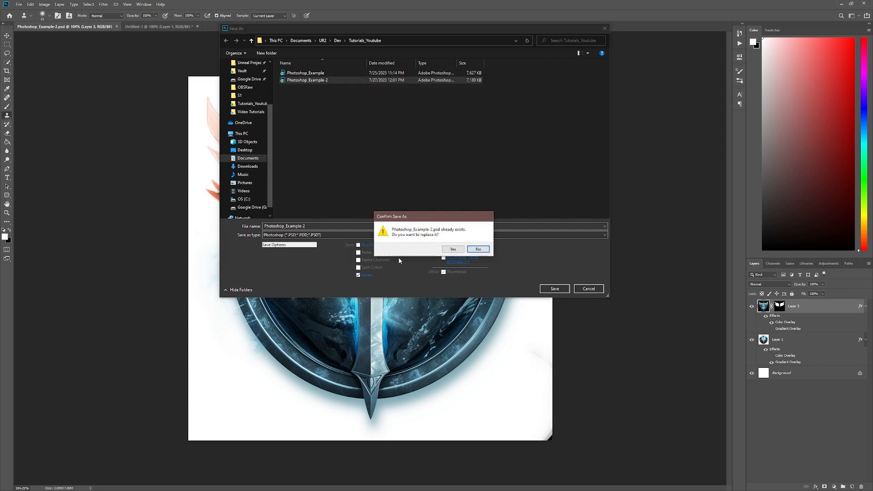
{"action": "left_click", "coordinate": [453, 249]}
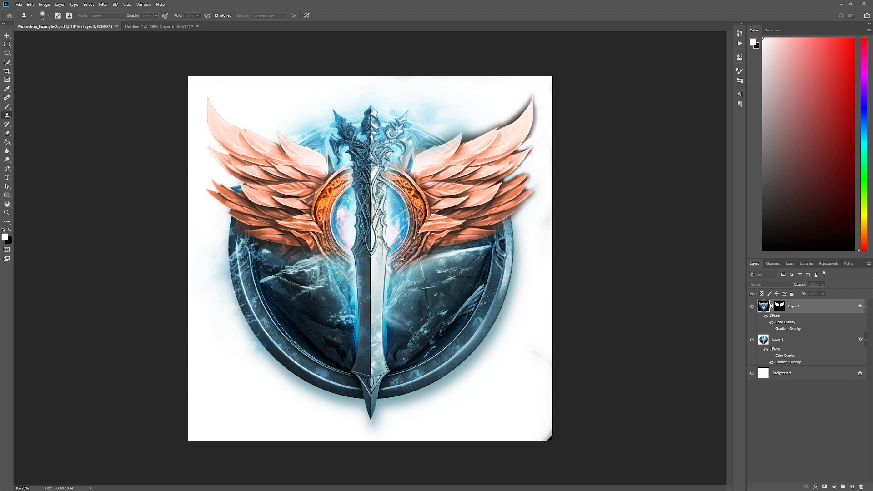
{"action": "left_click", "coordinate": [566, 119]}
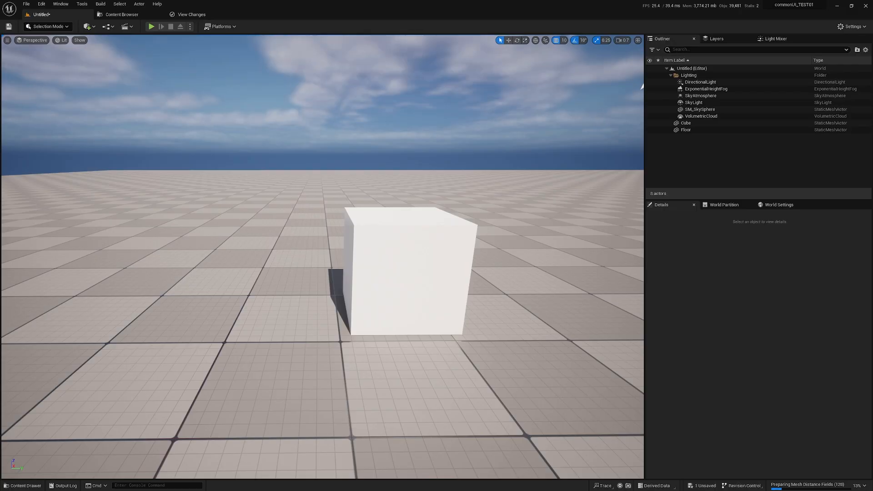
{"action": "left_click_drag", "start_coordinate": [295, 387], "coordinate": [315, 364]}
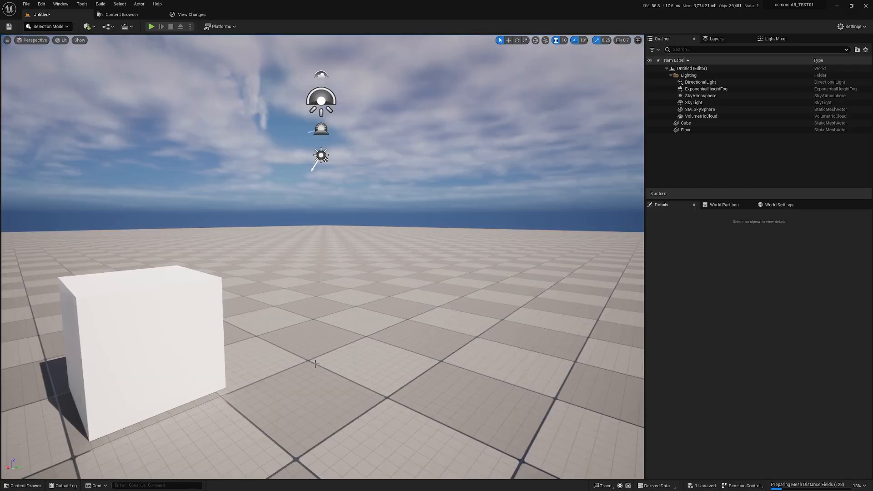
- In Unreal Editor, import the Photoshop_Example-2 PSD from the Tutorials_Youtube folder into the project's Content folder
{"action": "key", "text": "ctrl+space"}
{"action": "right_click", "coordinate": [353, 367]}
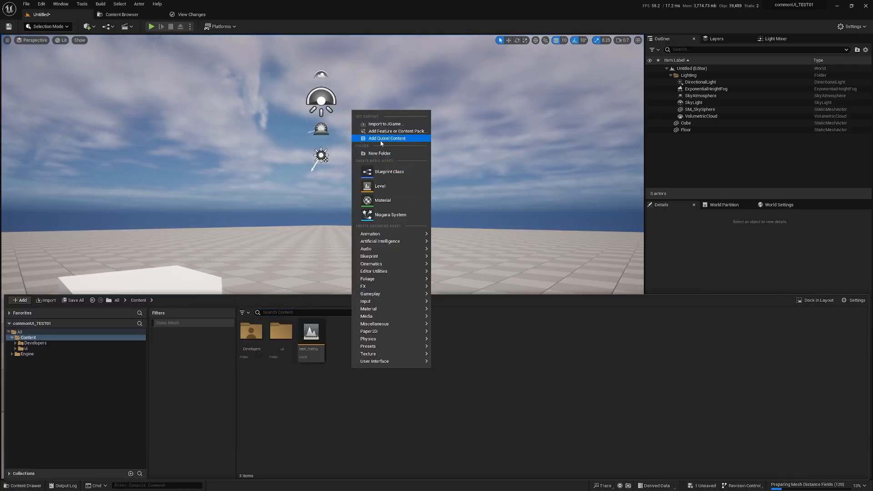
{"action": "left_click", "coordinate": [394, 125]}
{"action": "double_click", "coordinate": [176, 69]}
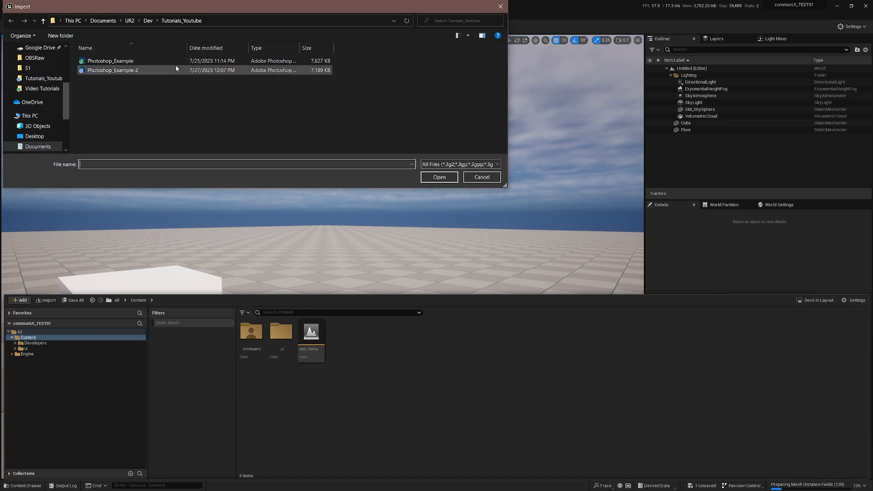
- Apply the imported Photoshop_Example-2 texture to the white cube in the level
{"action": "left_click_drag", "start_coordinate": [294, 255], "coordinate": [255, 288]}
{"action": "key", "text": "ctrl+space"}
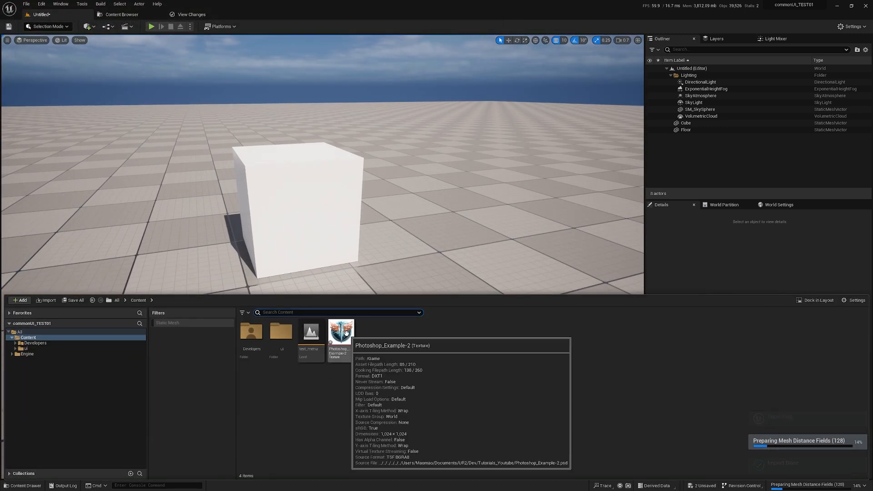
{"action": "left_click_drag", "start_coordinate": [346, 334], "coordinate": [248, 236]}
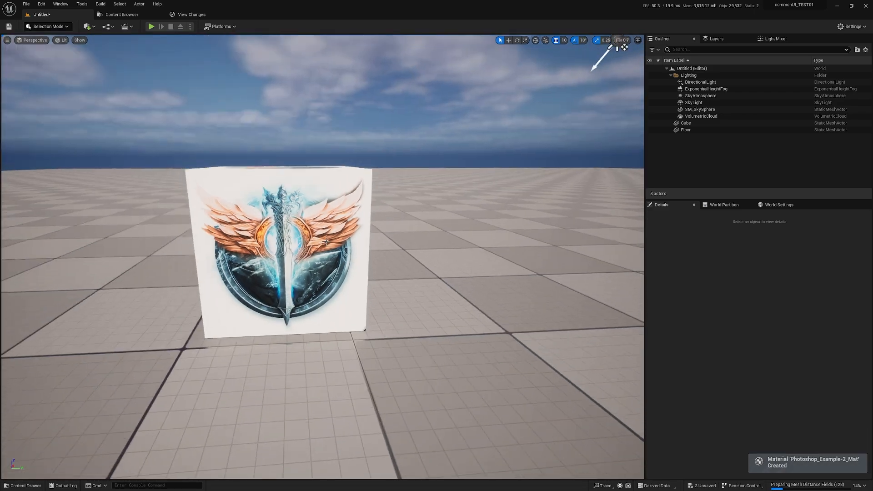
- Duplicate the emblem cube three times side by side to form a row of four adjoining cubes
{"action": "left_click", "coordinate": [299, 236]}
{"action": "key", "text": "w"}
{"action": "left_click_drag", "start_coordinate": [314, 237], "coordinate": [448, 273]}
{"action": "key", "text": "Escape"}
{"action": "left_click_drag", "start_coordinate": [350, 263], "coordinate": [371, 264]}
{"action": "left_click", "coordinate": [340, 267]}
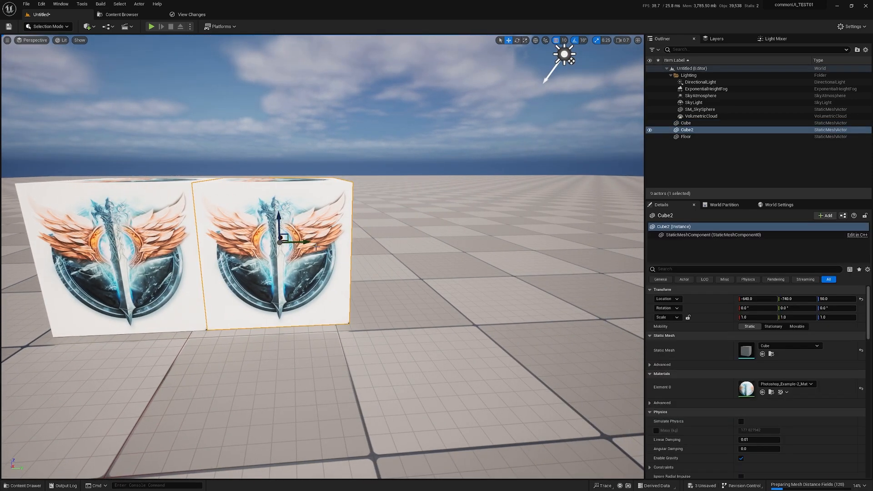
{"action": "left_click_drag", "start_coordinate": [304, 243], "coordinate": [411, 288]}
{"action": "key", "text": "Escape"}
{"action": "key", "text": "d"}
{"action": "left_click", "coordinate": [387, 272]}
{"action": "key", "text": "Escape"}
- Switch to Photoshop, brush black on Layer 3's mask over the grey marks in the emblem's lower-right corner, and save the PSD
{"action": "key", "text": "w"}
{"action": "scroll", "coordinate": [493, 282], "scroll_direction": "down", "scroll_amount": 3}
{"action": "key", "text": "w"}
{"action": "scroll", "coordinate": [505, 287], "scroll_direction": "down", "scroll_amount": 3}
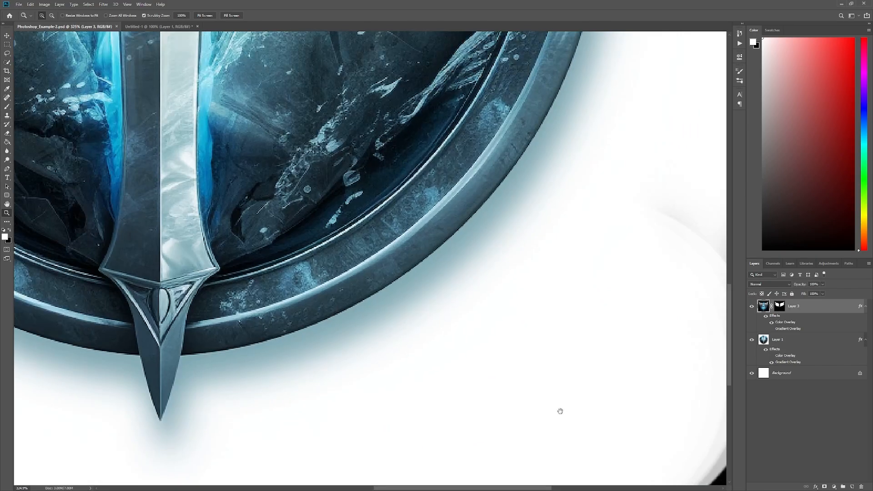
{"action": "key", "text": "b"}
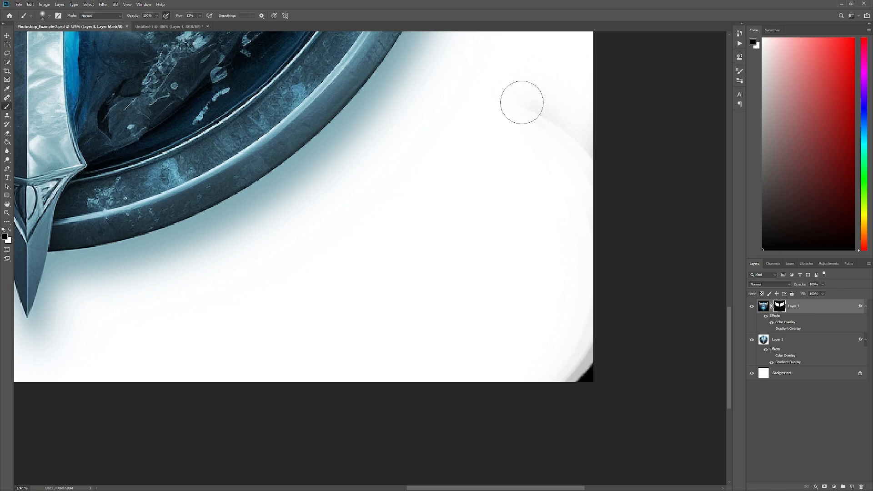
{"action": "mouse_move", "coordinate": [522, 103]}
{"action": "left_mouse_down"}
{"action": "mouse_move", "coordinate": [629, 348]}
{"action": "mouse_move", "coordinate": [655, 314]}
{"action": "mouse_move", "coordinate": [571, 220]}
{"action": "mouse_move", "coordinate": [609, 394]}
{"action": "left_mouse_up"}
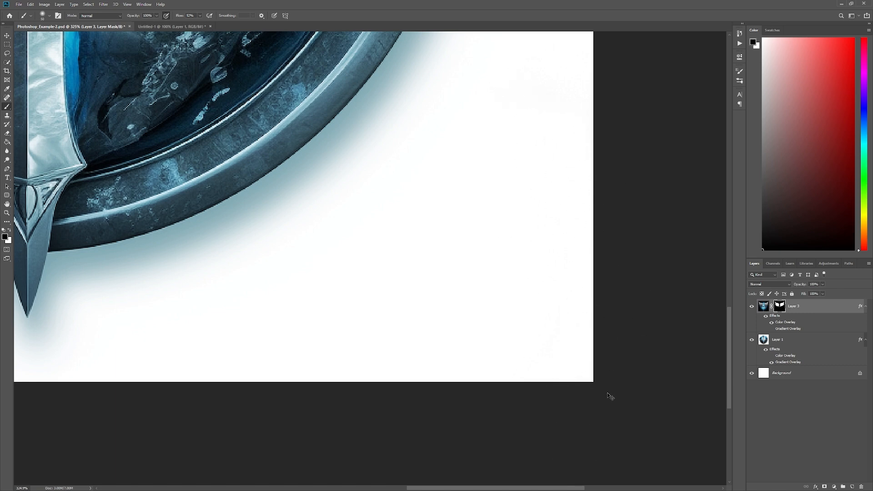
{"action": "key", "text": "ctrl+s"}
- Switch back to Unreal Editor and reimport the Photoshop_Example-2 texture to update the cubes
{"action": "key", "text": "alt+Tab"}
{"action": "key", "text": "ctrl+space"}
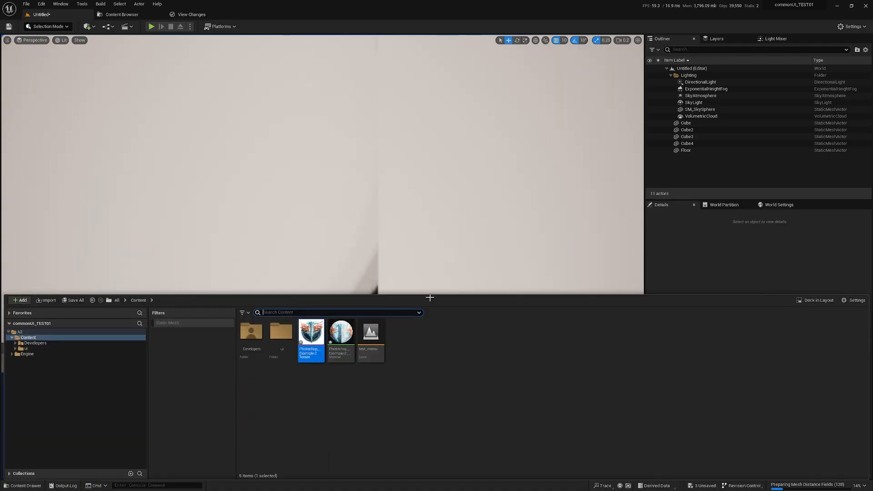
{"action": "right_click", "coordinate": [430, 259]}
{"action": "key", "text": "ctrl+space"}
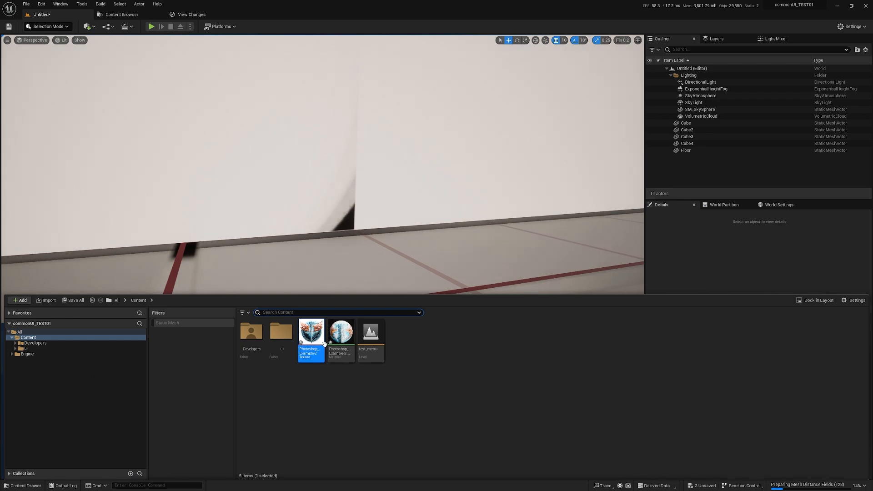
{"action": "right_click", "coordinate": [316, 335]}
{"action": "left_click", "coordinate": [354, 162]}
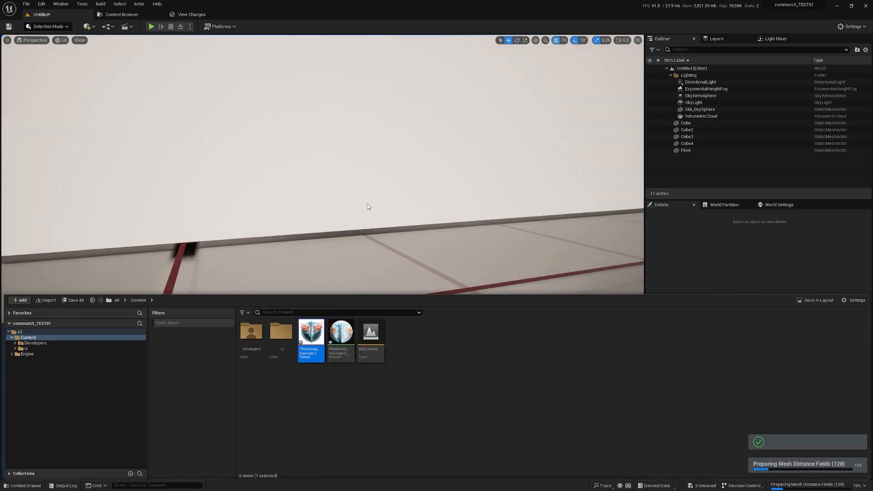
{"action": "right_click", "coordinate": [368, 206]}
{"action": "left_click_drag", "start_coordinate": [358, 213], "coordinate": [358, 213]}
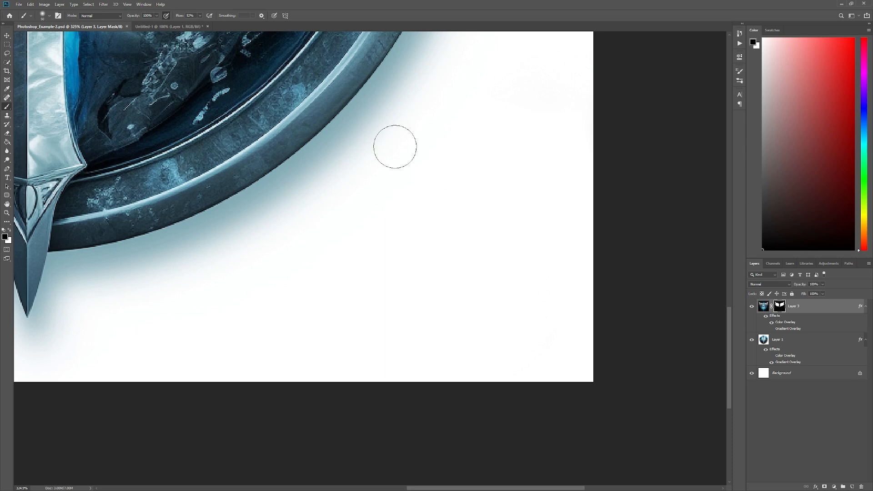
- Save the concrete document Untitled-1 in Photoshop as a PNG named texture_raw in the Tutorials_Youtube folder
{"action": "left_click", "coordinate": [178, 28]}
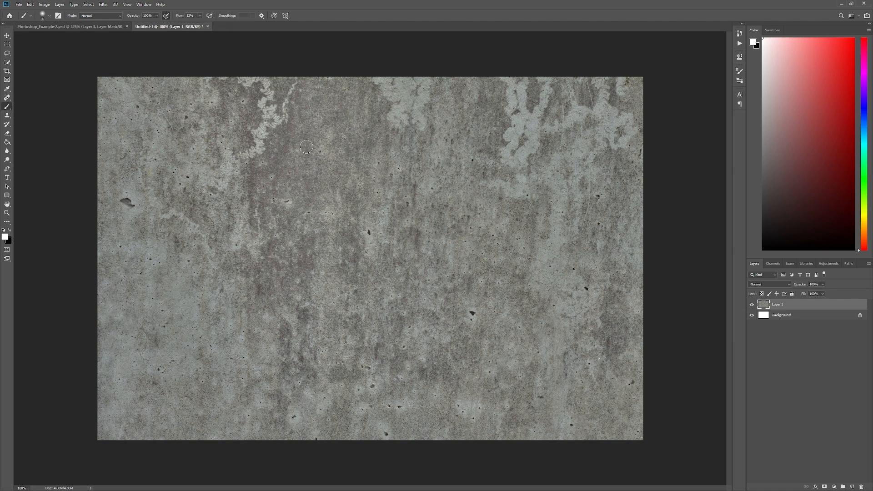
{"action": "key", "text": "ctrl+s"}
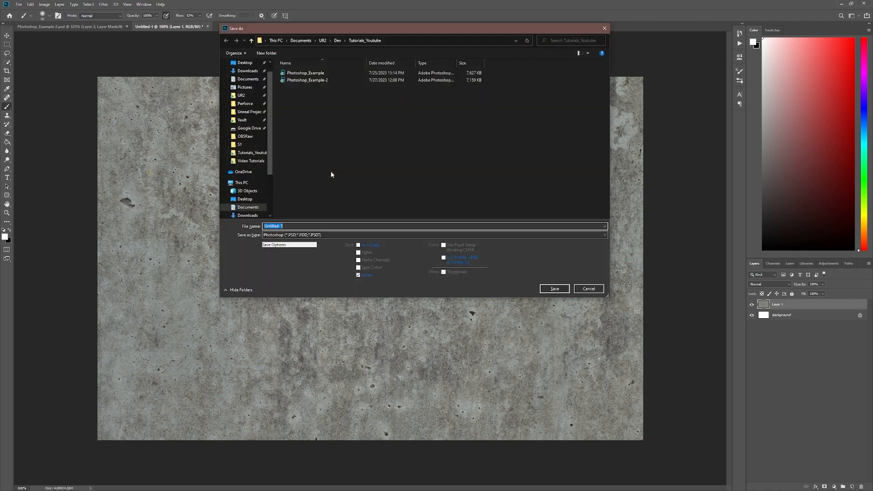
{"action": "left_click", "coordinate": [273, 235]}
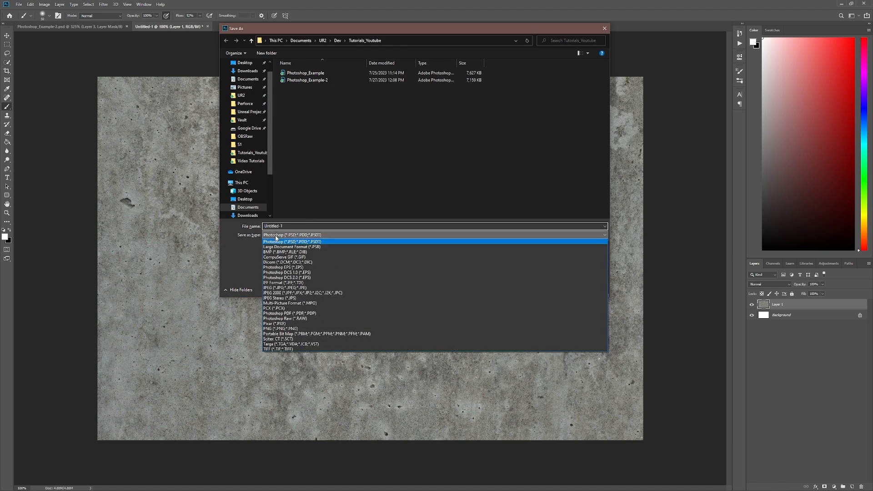
{"action": "left_click", "coordinate": [272, 235]}
{"action": "left_click", "coordinate": [273, 235]}
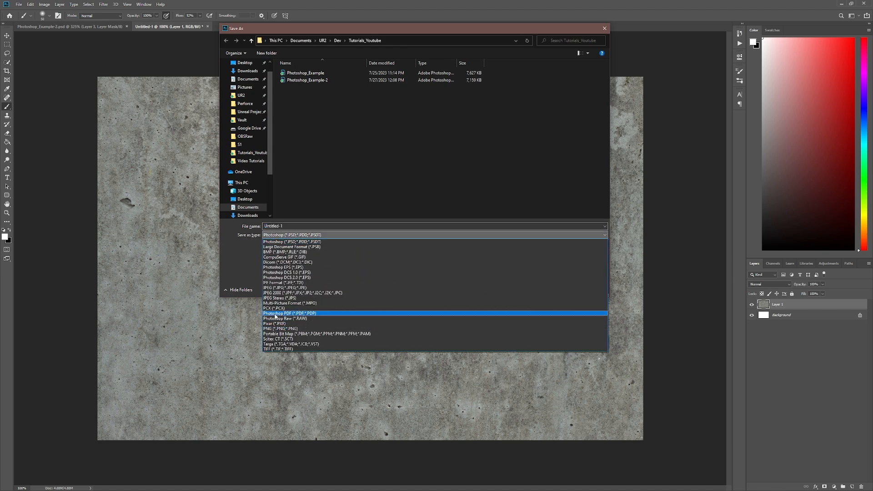
{"action": "left_click", "coordinate": [275, 329]}
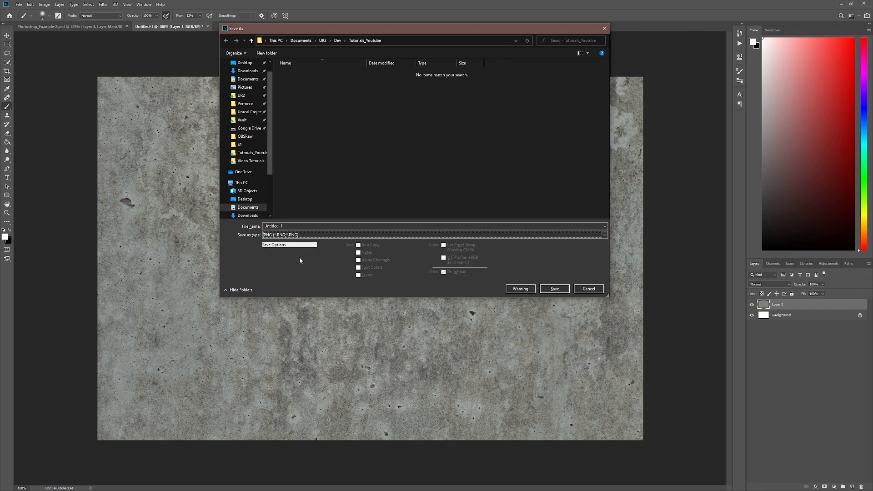
{"action": "left_click", "coordinate": [294, 224]}
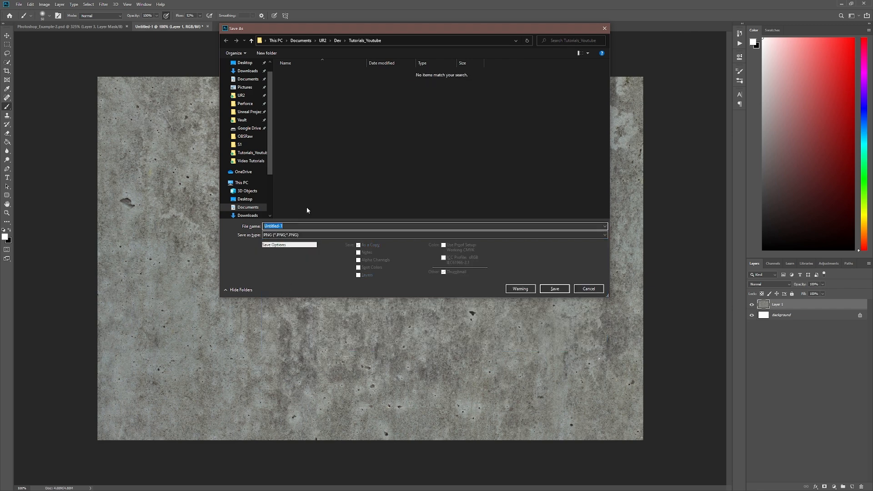
{"action": "type", "text": "texture_raw"}
{"action": "key", "text": "Return"}
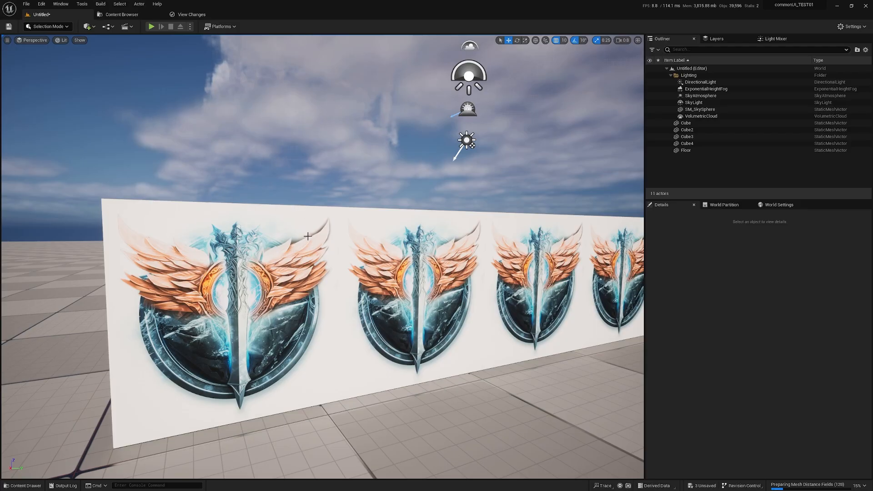
- Switch to Unreal Editor and import the texture_raw PNG into the Content folder
{"action": "key", "text": "ctrl+space"}
{"action": "left_click", "coordinate": [45, 300]}
{"action": "double_click", "coordinate": [96, 79]}
- Apply the texture_raw concrete texture to all four cubes in the row
{"action": "scroll", "coordinate": [274, 184], "scroll_direction": "down", "scroll_amount": 5}
{"action": "scroll", "coordinate": [274, 183], "scroll_direction": "up", "scroll_amount": 5}
{"action": "key", "text": "ctrl+space"}
{"action": "left_click_drag", "start_coordinate": [400, 353], "coordinate": [268, 269]}
{"action": "key", "text": "ctrl+space"}
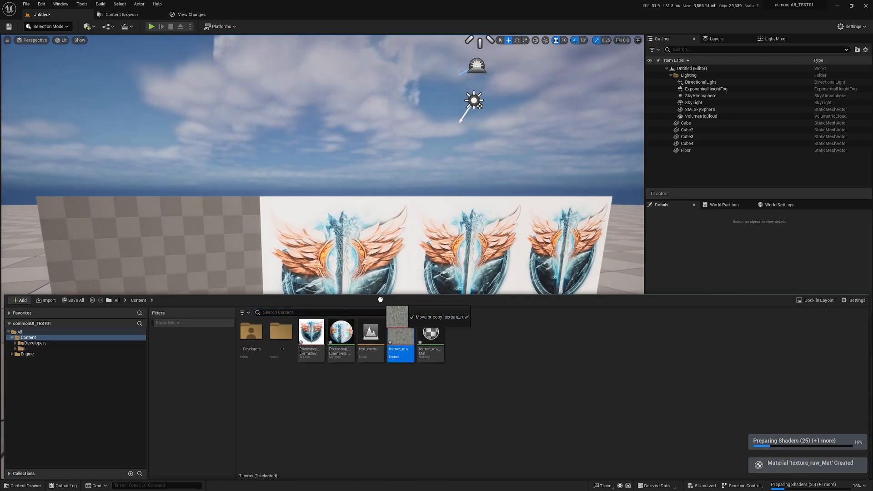
{"action": "scroll", "coordinate": [322, 182], "scroll_direction": "down", "scroll_amount": 3}
{"action": "key", "text": "ctrl+space"}
{"action": "left_click_drag", "start_coordinate": [401, 340], "coordinate": [396, 246]}
{"action": "scroll", "coordinate": [322, 256], "scroll_direction": "up", "scroll_amount": 5}
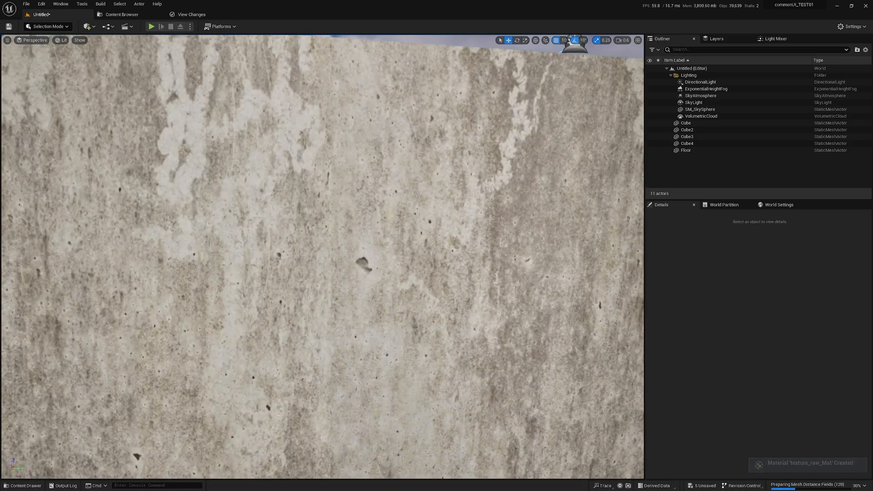
{"action": "scroll", "coordinate": [322, 257], "scroll_direction": "down", "scroll_amount": 5}
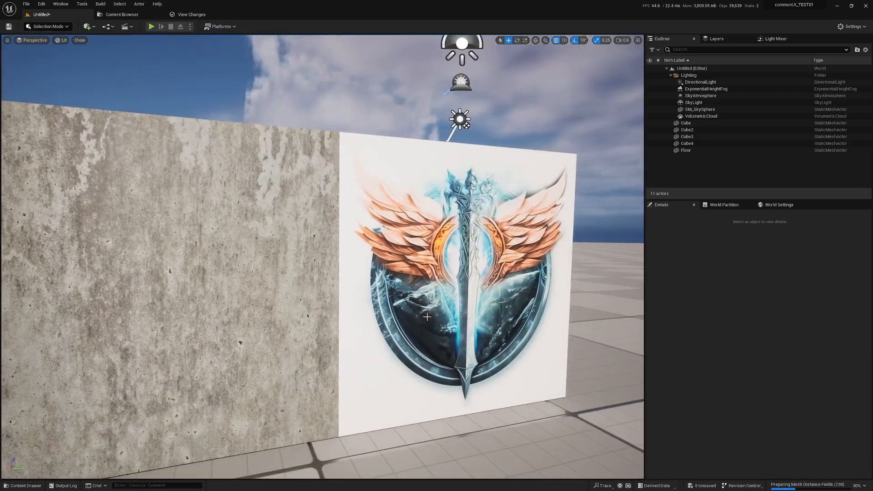
{"action": "key", "text": "ctrl+space"}
{"action": "left_click_drag", "start_coordinate": [400, 347], "coordinate": [455, 213]}
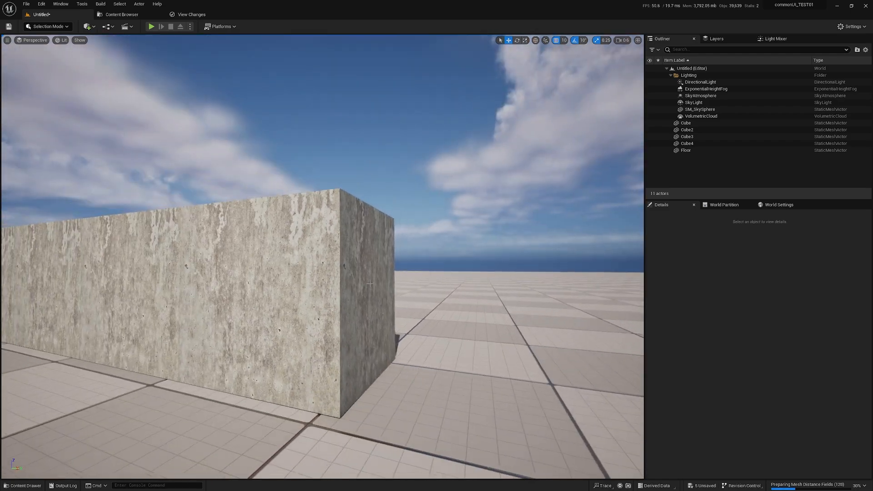
- Duplicate the concrete cube at the end of the row upward so the copy sits directly on top of it
{"action": "left_click", "coordinate": [369, 284]}
{"action": "left_click_drag", "start_coordinate": [301, 275], "coordinate": [303, 104], "text": "alt"}
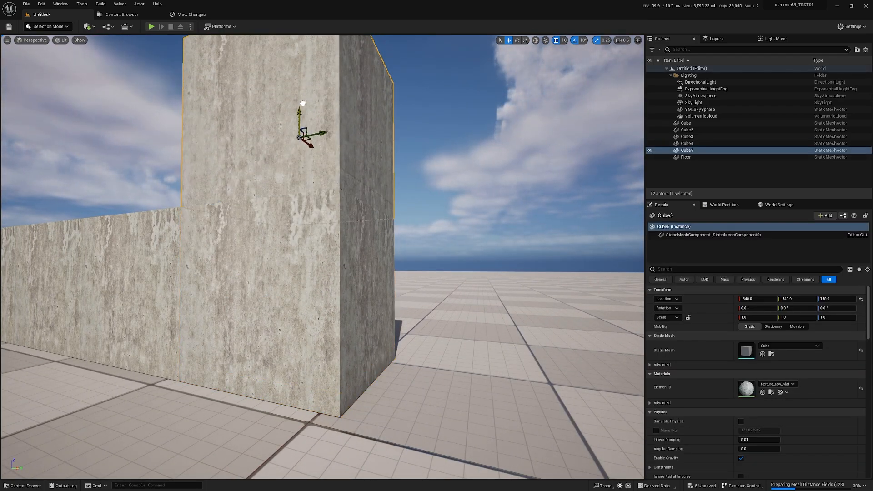
{"action": "key", "text": "Escape"}
- Examine the concrete texture's seams and repetition across the adjoining cubes, both close up and from a distance
{"action": "key", "text": "w"}
{"action": "scroll", "coordinate": [303, 104], "scroll_direction": "down", "scroll_amount": 2}
{"action": "key", "text": "w"}
{"action": "key", "text": "a"}
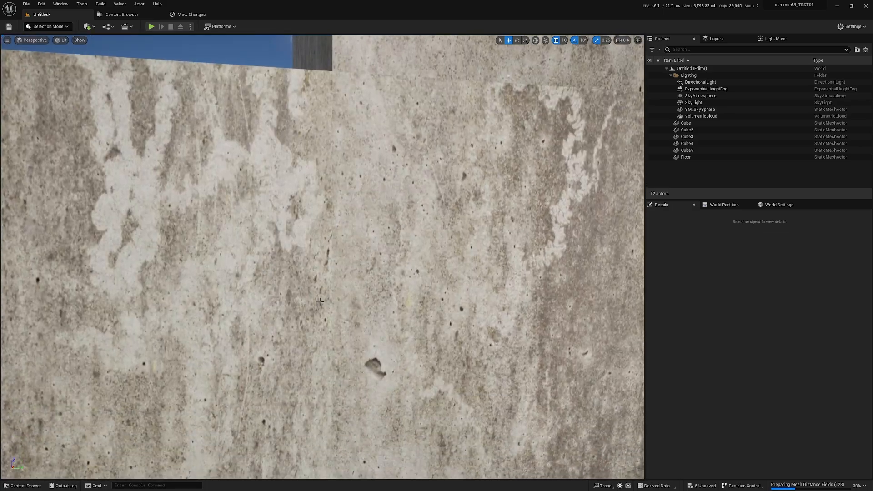
{"action": "scroll", "coordinate": [332, 297], "scroll_direction": "up", "scroll_amount": 2}
{"action": "key", "text": "s"}
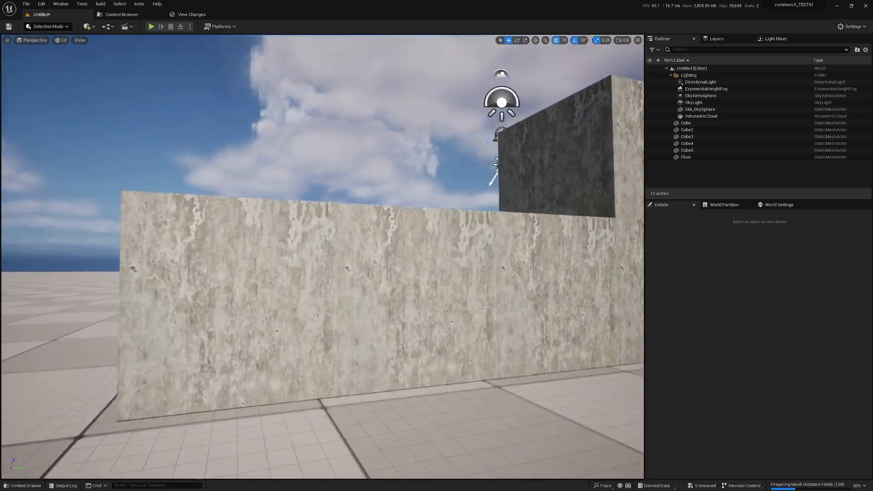
{"action": "key", "text": "w"}
{"action": "key", "text": "s"}
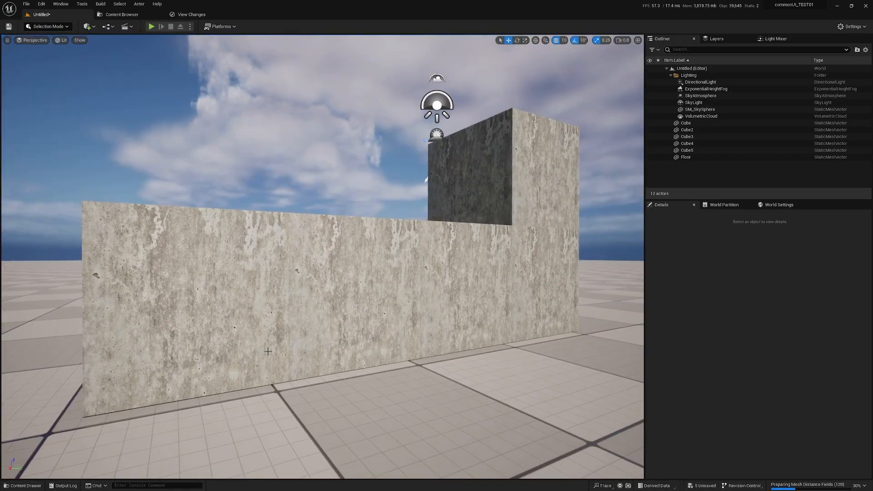
- Rotate the level's directional light so sunlight strikes the concrete wall at a low angle from the side
{"action": "key", "text": "ctrl+l"}
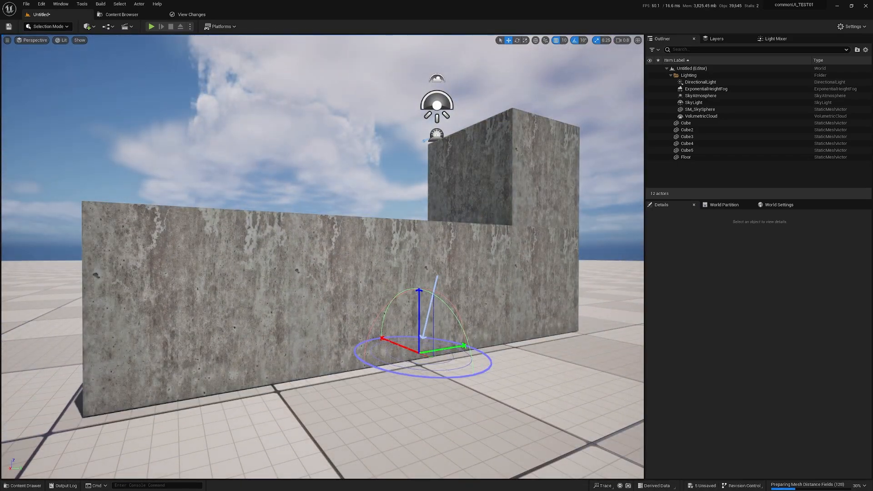
{"action": "key", "text": "ctrl+l"}
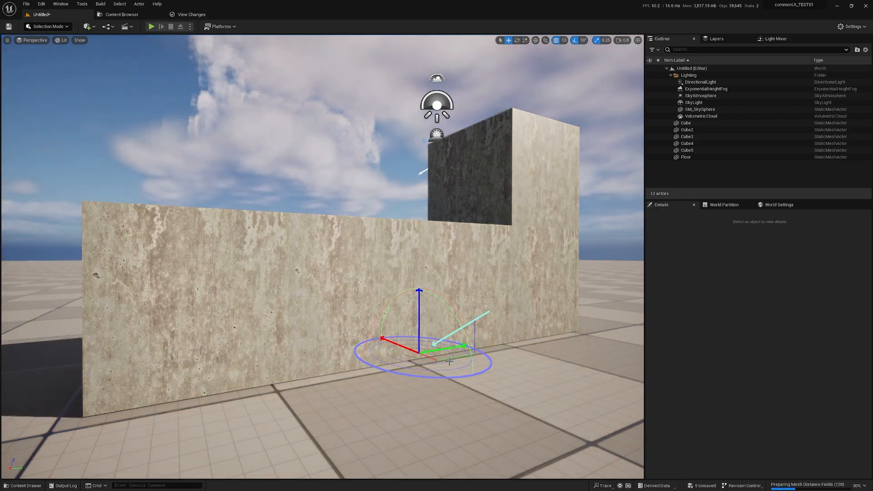
{"action": "key", "text": "ctrl+l"}
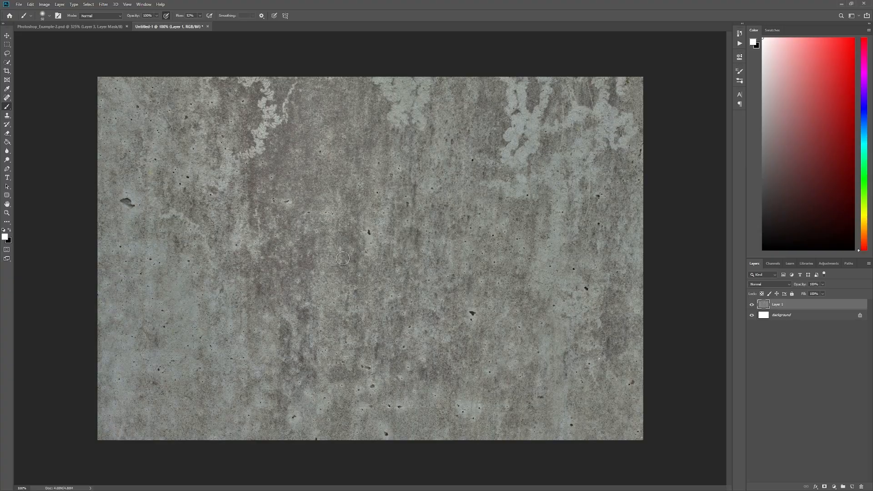
- Switch to Photoshop and check the concrete document's pixel dimensions in Image Size, leaving them unchanged
{"action": "left_click", "coordinate": [44, 5]}
{"action": "left_click", "coordinate": [57, 52]}
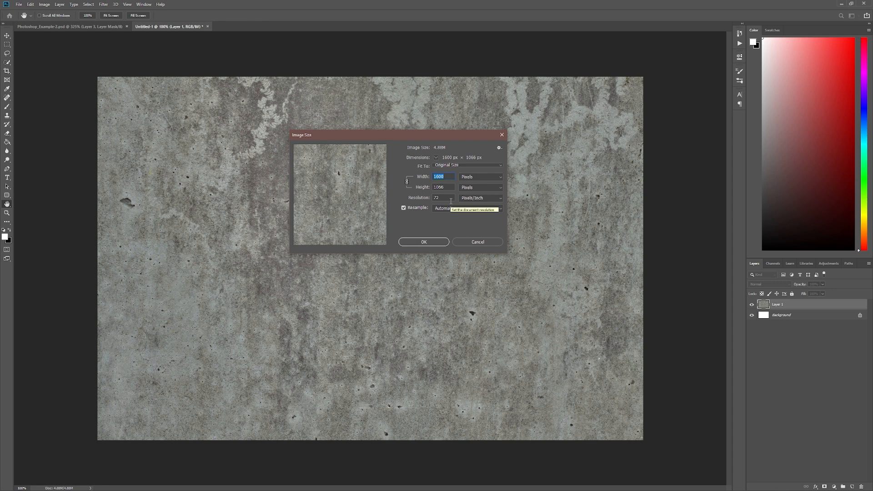
{"action": "left_click", "coordinate": [479, 240]}
{"action": "left_click", "coordinate": [479, 243]}
{"action": "key", "text": "b"}
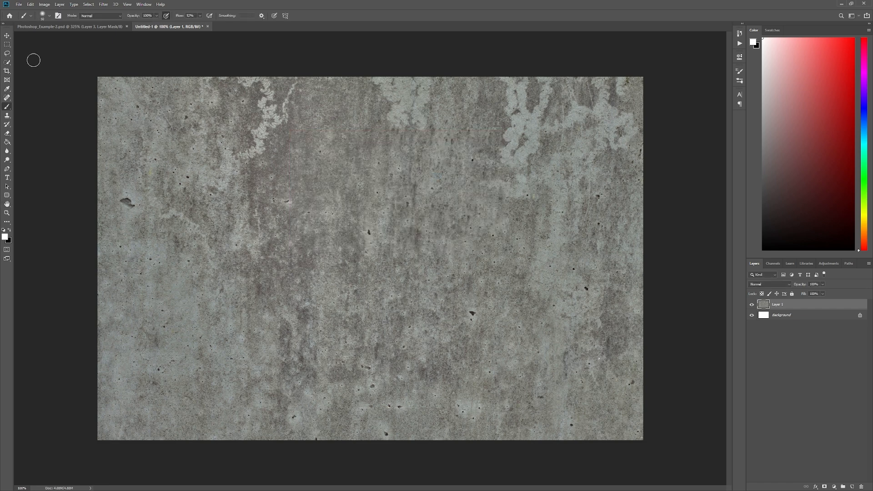
- Create a new document 1024 pixels wide and 1024 pixels high
{"action": "left_click", "coordinate": [16, 4]}
{"action": "left_click", "coordinate": [19, 5]}
{"action": "key", "text": "ctrl+n"}
{"action": "left_click", "coordinate": [436, 174]}
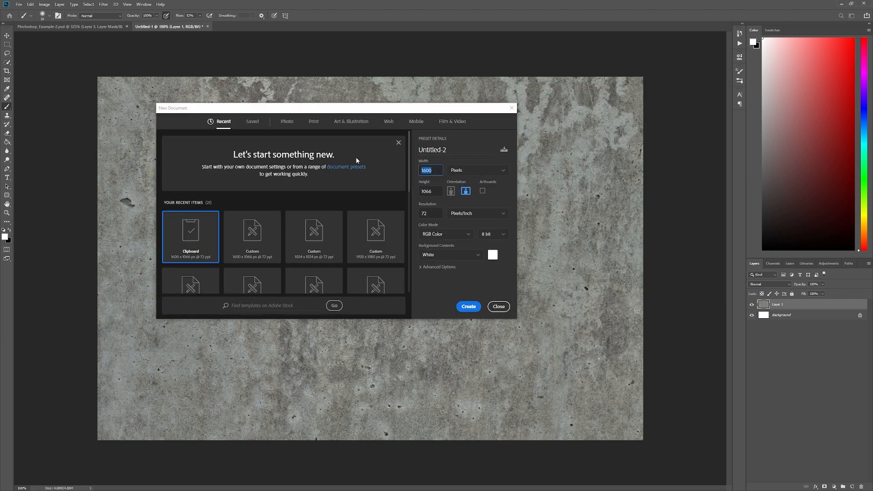
{"action": "type", "text": "1024"}
{"action": "key", "text": "Tab"}
{"action": "type", "text": "1024"}
{"action": "key", "text": "Tab"}
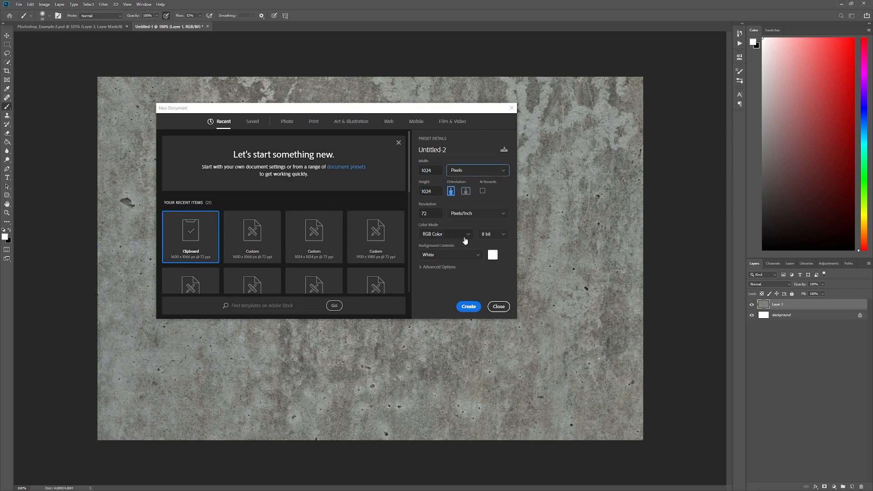
{"action": "left_click", "coordinate": [468, 306]}
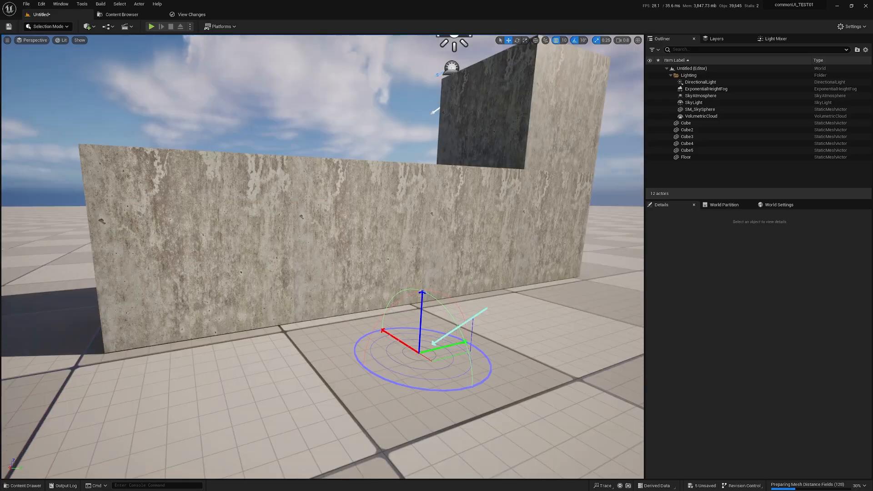
- Switch to Unreal Engine, check the texture_raw asset's dimensions and mip settings in its texture editor, and return to the level
{"action": "key", "text": "ctrl+space"}
{"action": "left_click", "coordinate": [393, 335]}
{"action": "key", "text": "ctrl+space"}
{"action": "left_click_drag", "start_coordinate": [0, 120], "coordinate": [293, 19]}
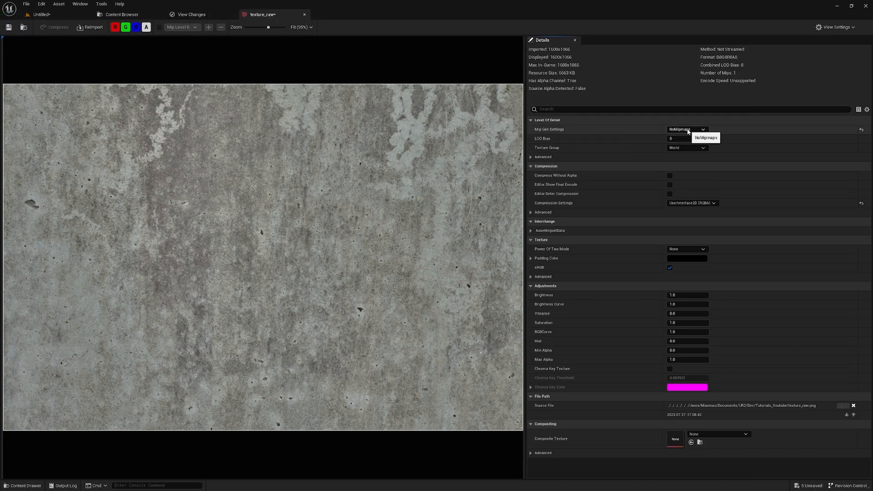
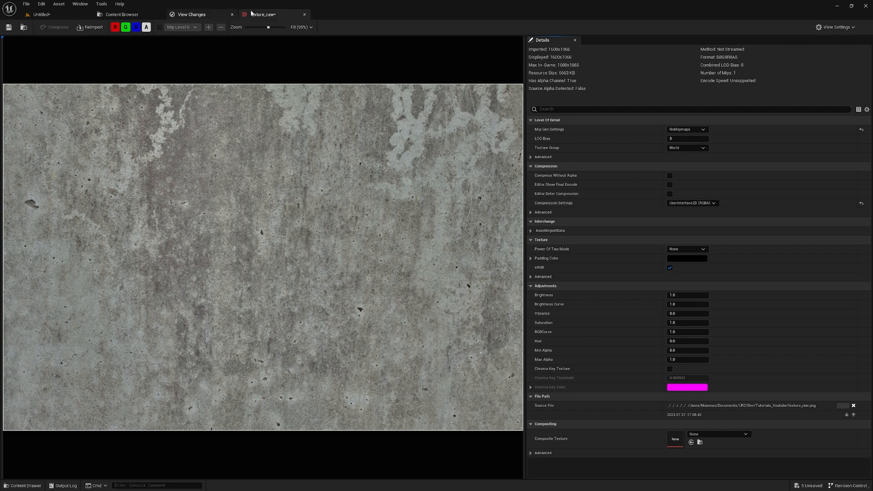
{"action": "left_click", "coordinate": [304, 14]}
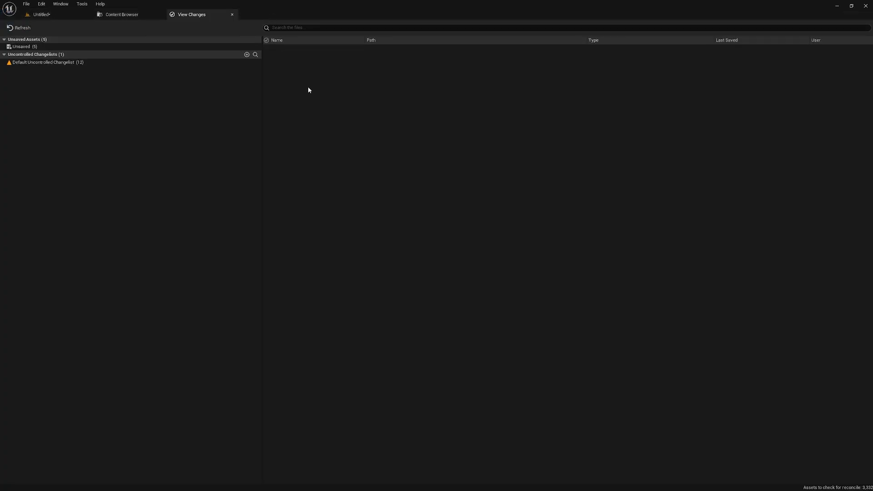
{"action": "left_click", "coordinate": [51, 15]}
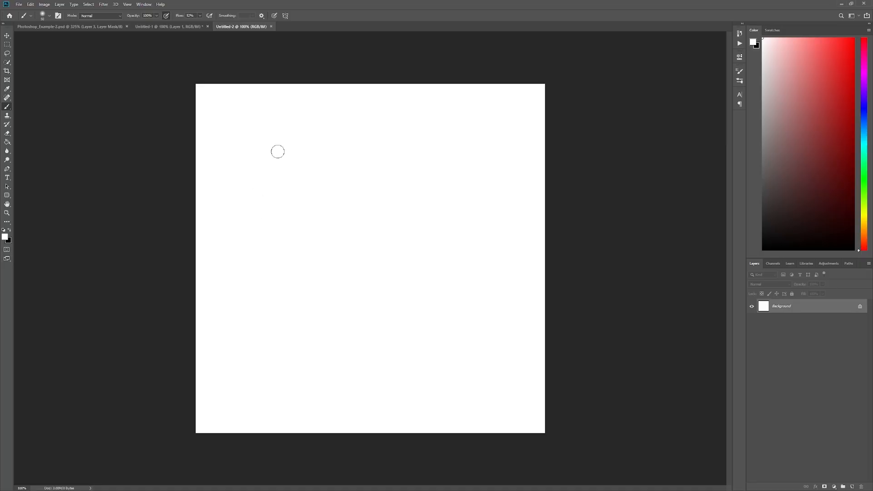
- Switch to Photoshop and copy the entire concrete image from Untitled-1 into the blank square document Untitled-2
{"action": "left_click", "coordinate": [167, 27]}
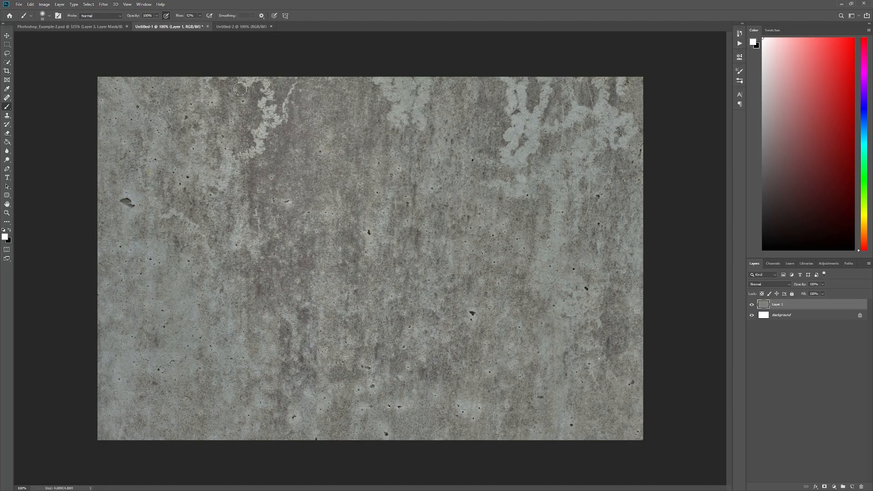
{"action": "key", "text": "ctrl+a"}
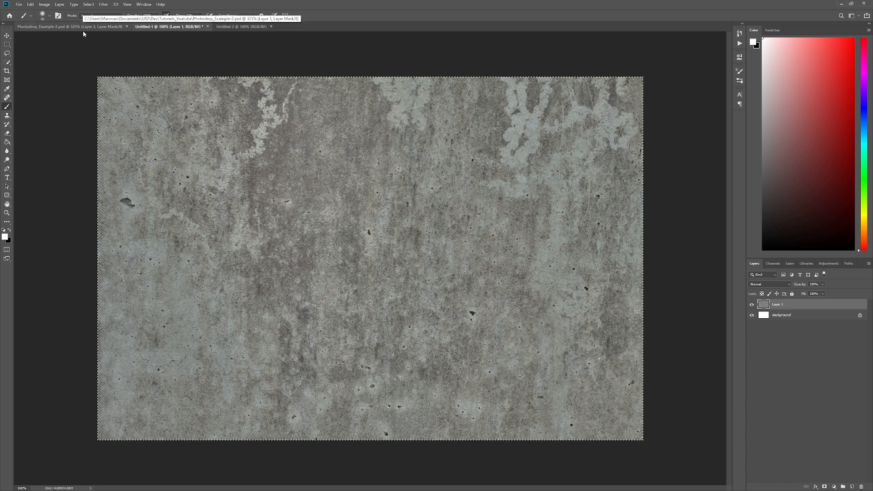
{"action": "left_click", "coordinate": [245, 26]}
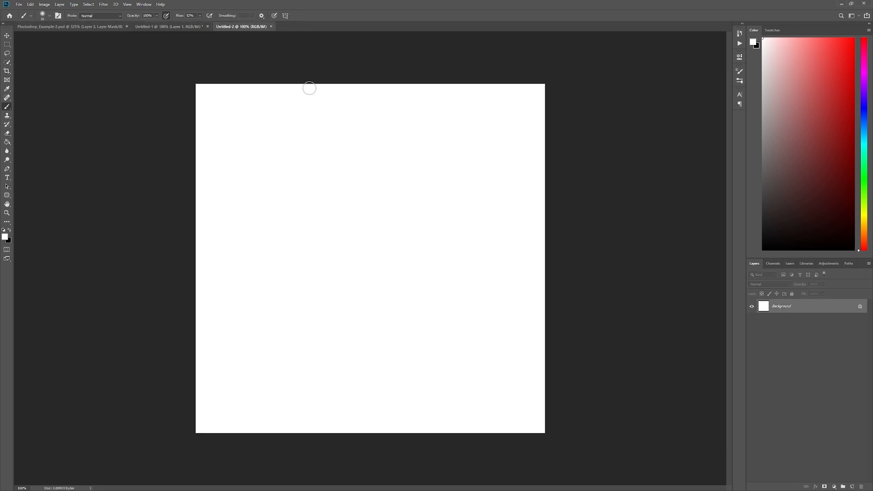
{"action": "key", "text": "ctrl+v"}
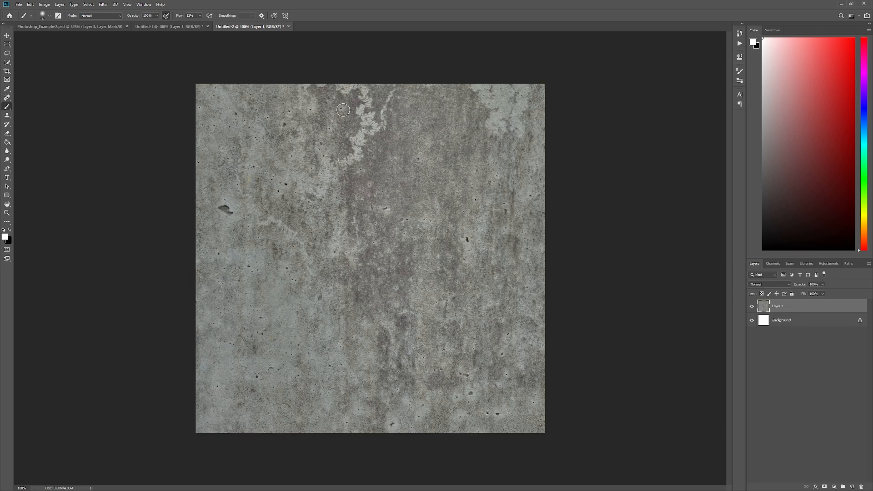
- Reposition the pasted concrete layer horizontally so its middle portion fills the whole square canvas
{"action": "key", "text": "v"}
{"action": "mouse_move", "coordinate": [261, 204]}
{"action": "left_mouse_down"}
{"action": "mouse_move", "coordinate": [362, 148]}
{"action": "mouse_move", "coordinate": [382, 255]}
{"action": "mouse_move", "coordinate": [371, 216]}
{"action": "left_mouse_up"}
{"action": "left_click_drag", "start_coordinate": [351, 194], "coordinate": [376, 203]}
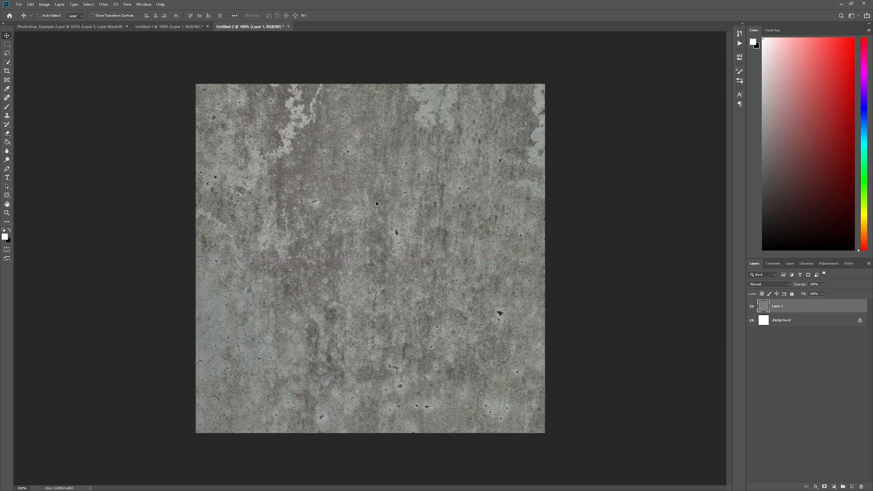
- Crop the document to its existing canvas bounds with Delete Cropped Pixels enabled, discarding the concrete outside the square
{"action": "left_click", "coordinate": [7, 72]}
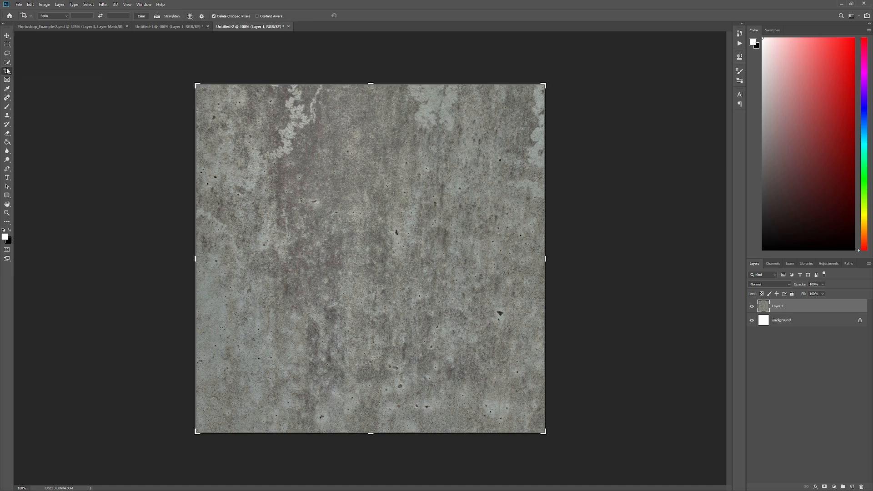
{"action": "key", "text": "Return"}
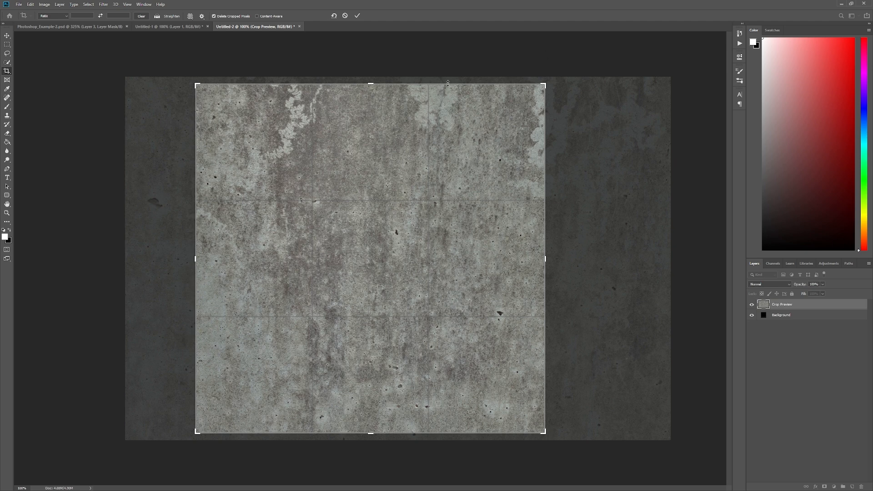
{"action": "key", "text": "Return"}
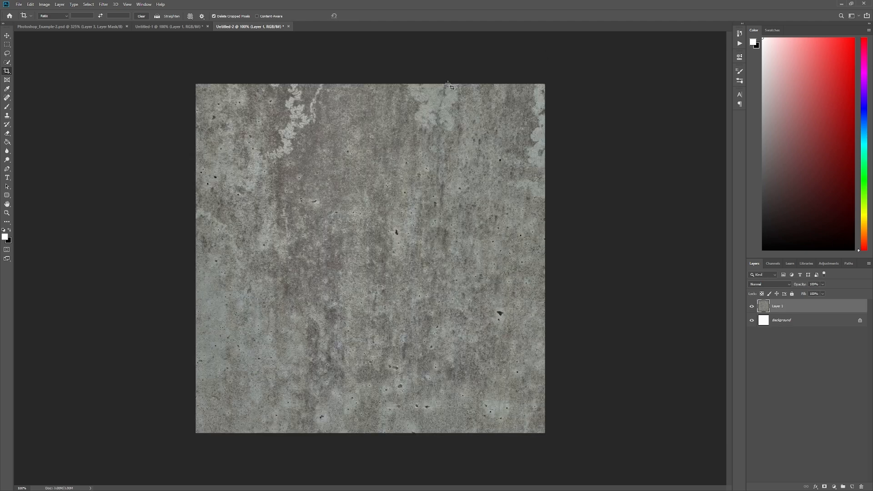
{"action": "key", "text": "v"}
{"action": "left_click_drag", "start_coordinate": [467, 156], "coordinate": [366, 177]}
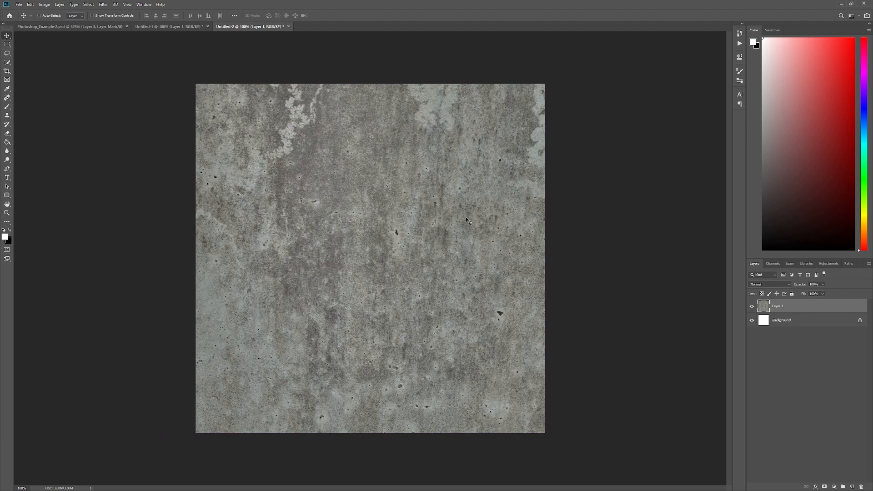
- Apply the Offset filter to the concrete layer with 512 pixels horizontal, 512 pixels vertical and Wrap Around
{"action": "left_click", "coordinate": [104, 5]}
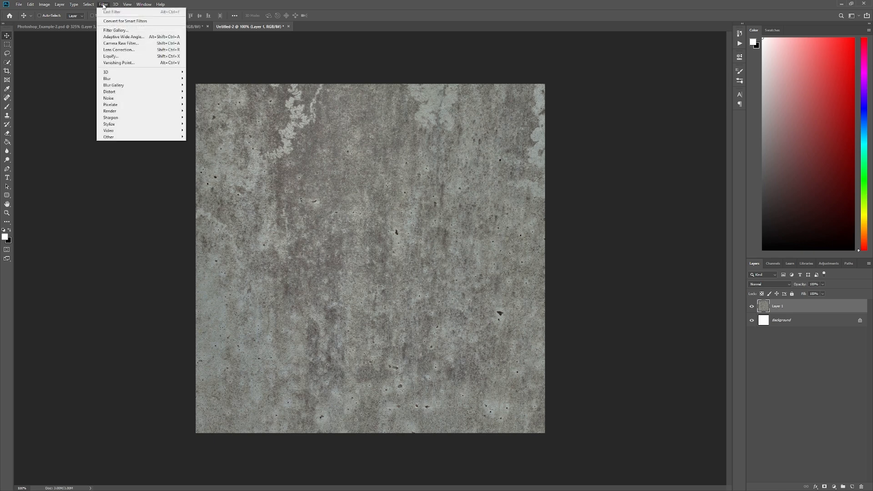
{"action": "mouse_move", "coordinate": [142, 137]}
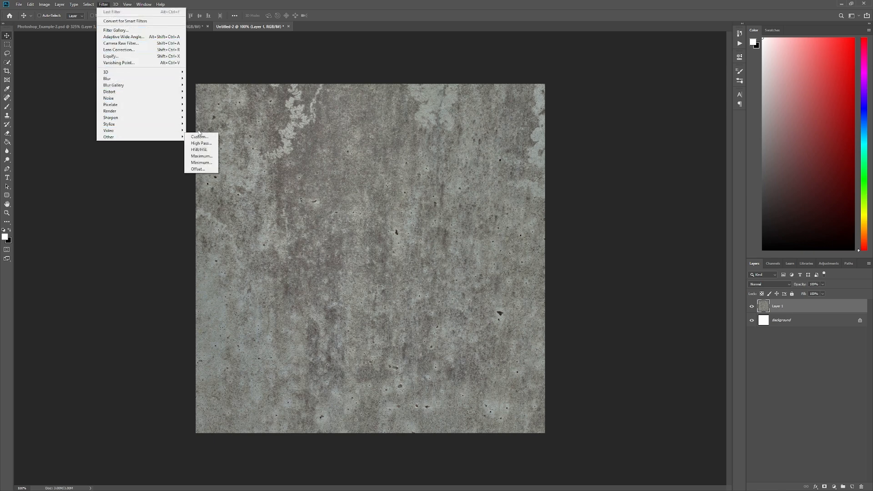
{"action": "left_click", "coordinate": [210, 169]}
{"action": "mouse_move", "coordinate": [179, 136]}
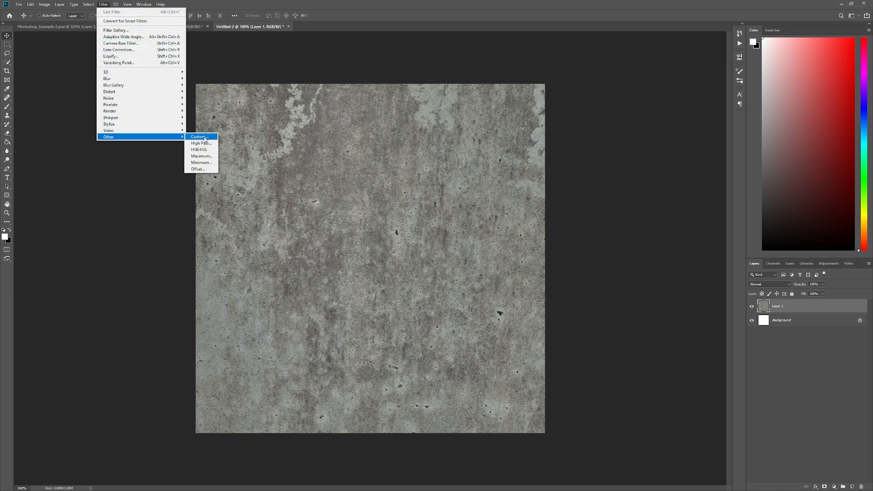
{"action": "left_click", "coordinate": [199, 169]}
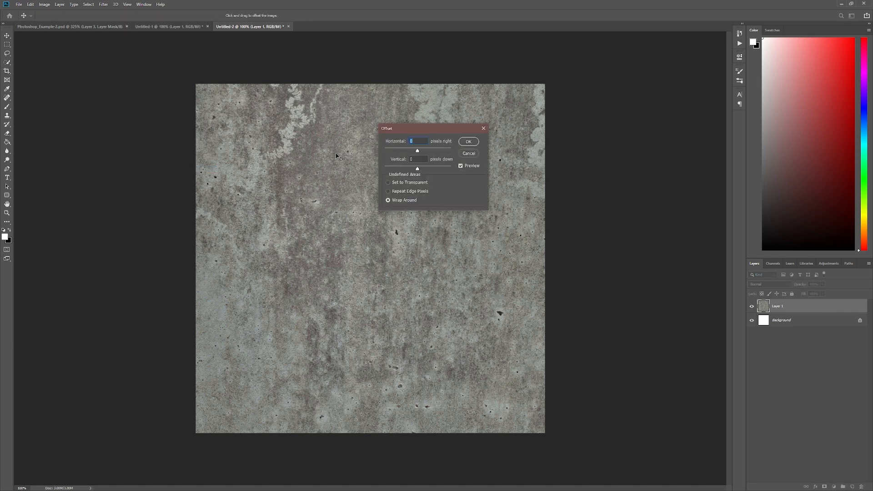
{"action": "type", "text": "512"}
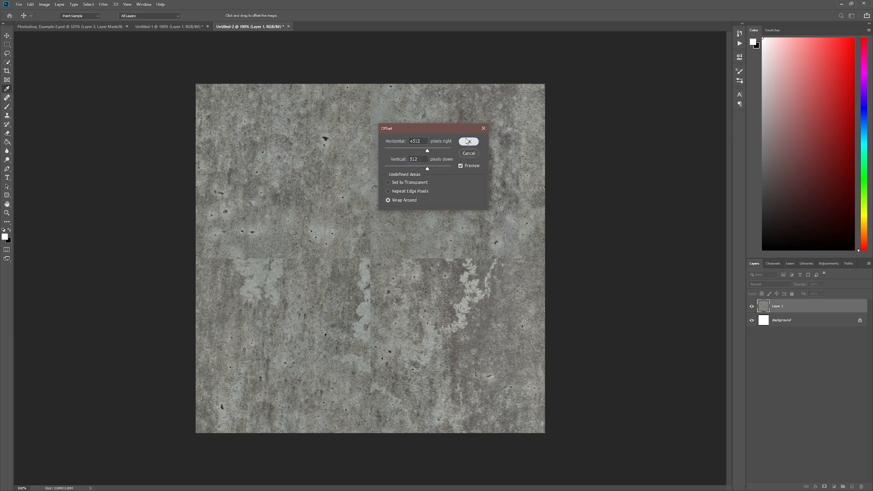
{"action": "left_click", "coordinate": [468, 141]}
- Try to clone-stamp over the horizontal seam on a new empty layer, and delete that layer
{"action": "key", "text": "z"}
{"action": "left_click_drag", "start_coordinate": [371, 257], "coordinate": [390, 251]}
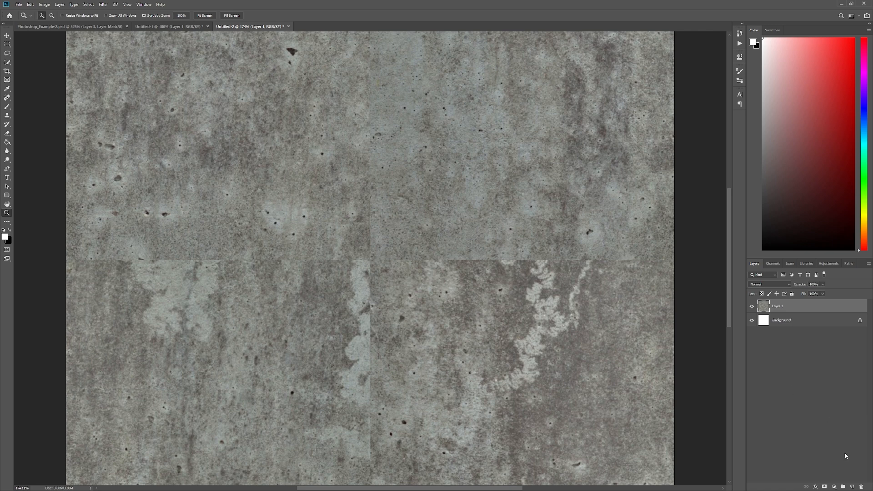
{"action": "left_click", "coordinate": [853, 487]}
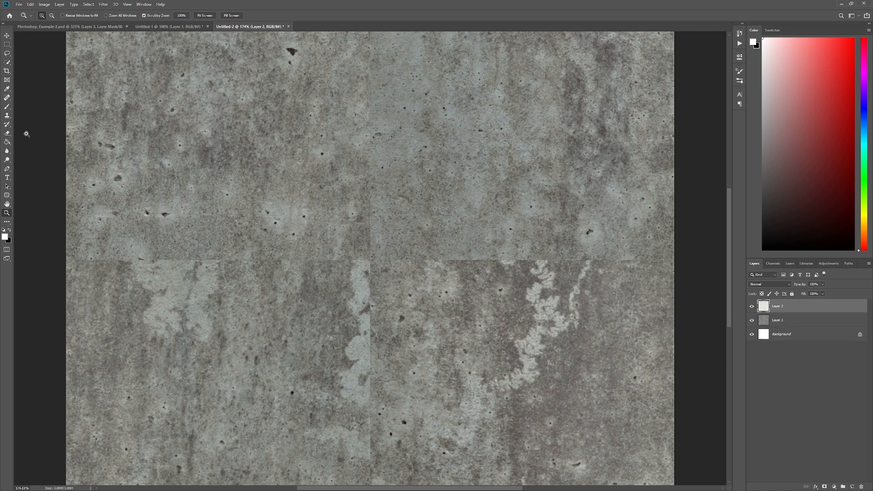
{"action": "left_click", "coordinate": [7, 116]}
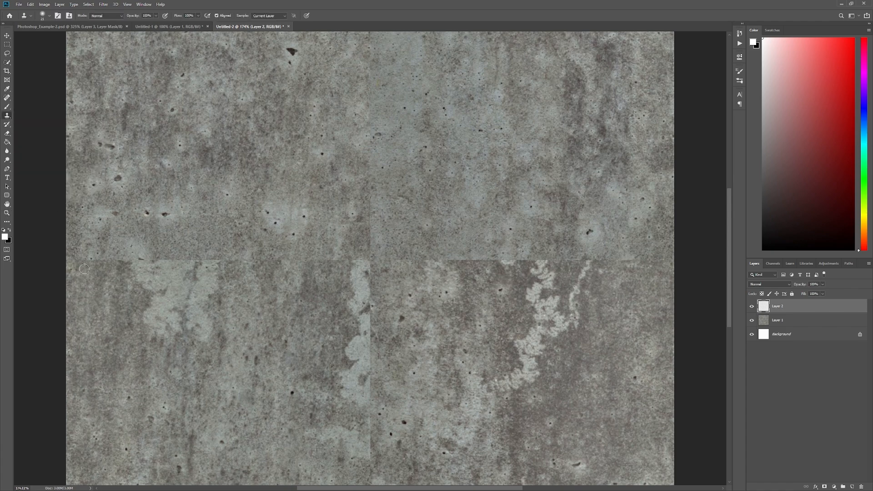
{"action": "scroll", "coordinate": [82, 255], "scroll_direction": "up", "scroll_amount": 5}
{"action": "key", "text": "c"}
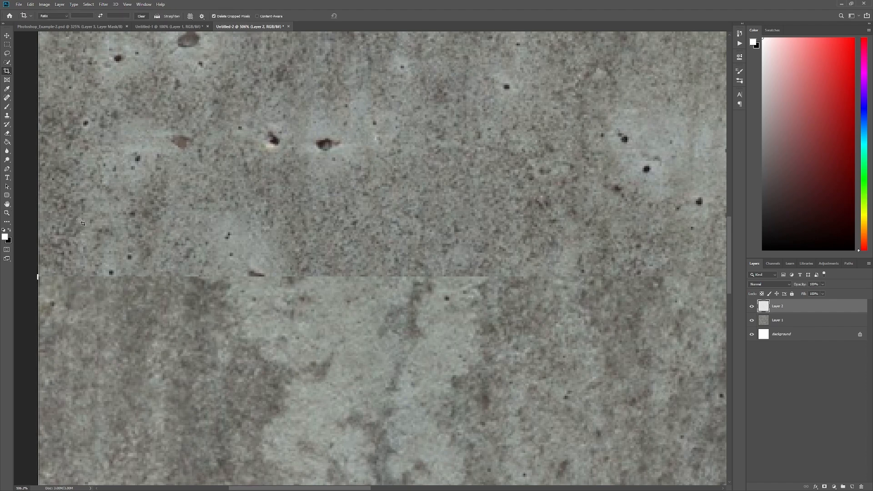
{"action": "left_click", "coordinate": [7, 117]}
{"action": "right_click", "coordinate": [8, 117]}
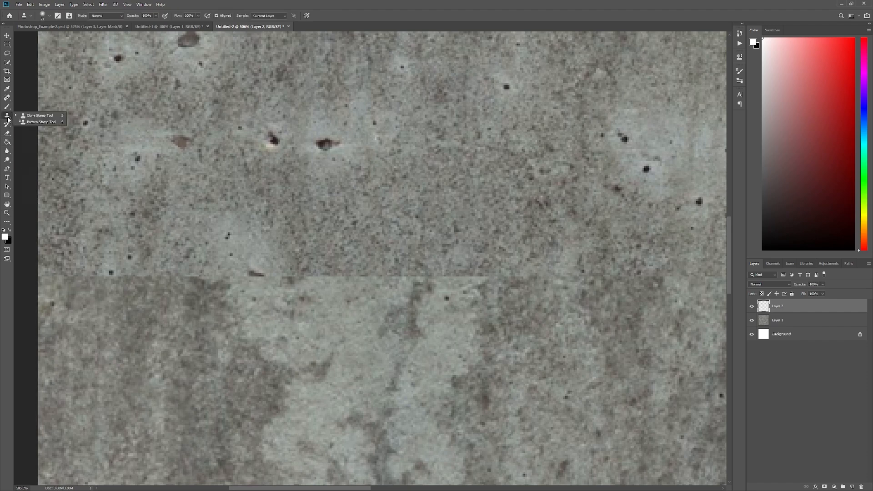
{"action": "left_click", "coordinate": [38, 115]}
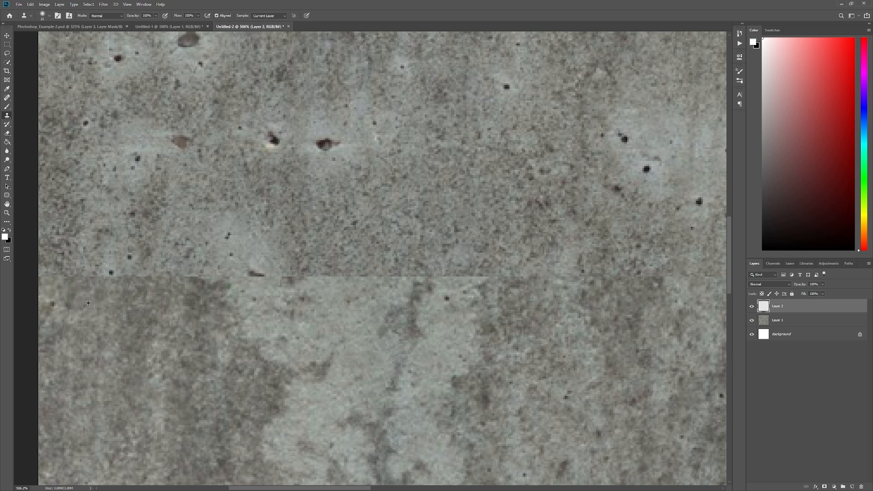
{"action": "mouse_move", "coordinate": [91, 276]}
{"action": "left_mouse_down"}
{"action": "mouse_move", "coordinate": [64, 274]}
{"action": "mouse_move", "coordinate": [214, 269]}
{"action": "left_mouse_up"}
{"action": "key", "text": "Delete"}
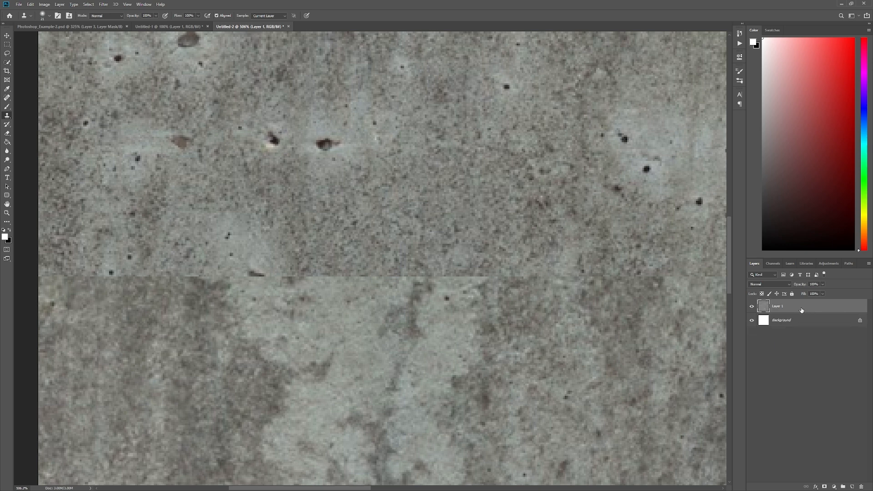
- Duplicate the concrete layer, hide the original, and clone-stamp over the left part of the horizontal seam on the copy
{"action": "key", "text": "ctrl+j"}
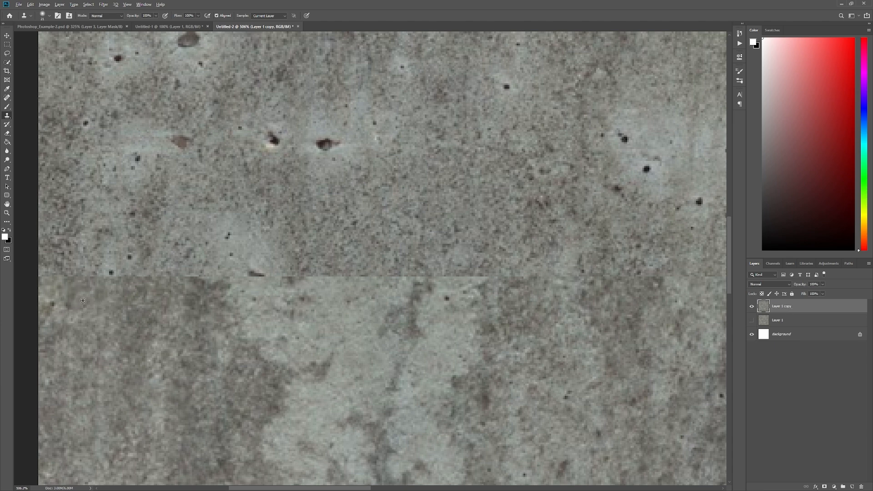
{"action": "mouse_move", "coordinate": [70, 272]}
{"action": "left_mouse_down"}
{"action": "mouse_move", "coordinate": [232, 282]}
{"action": "mouse_move", "coordinate": [316, 274]}
{"action": "mouse_move", "coordinate": [482, 285]}
{"action": "left_mouse_up"}
{"action": "left_click_drag", "start_coordinate": [531, 303], "coordinate": [345, 289]}
{"action": "mouse_move", "coordinate": [280, 255]}
{"action": "left_mouse_down"}
{"action": "mouse_move", "coordinate": [451, 257]}
{"action": "mouse_move", "coordinate": [214, 227]}
{"action": "mouse_move", "coordinate": [533, 230]}
{"action": "mouse_move", "coordinate": [206, 230]}
{"action": "mouse_move", "coordinate": [424, 237]}
{"action": "mouse_move", "coordinate": [493, 230]}
{"action": "mouse_move", "coordinate": [513, 243]}
{"action": "mouse_move", "coordinate": [385, 251]}
{"action": "mouse_move", "coordinate": [248, 237]}
{"action": "mouse_move", "coordinate": [423, 238]}
{"action": "mouse_move", "coordinate": [485, 227]}
{"action": "mouse_move", "coordinate": [637, 242]}
{"action": "mouse_move", "coordinate": [710, 236]}
{"action": "mouse_move", "coordinate": [526, 249]}
{"action": "mouse_move", "coordinate": [201, 188]}
{"action": "mouse_move", "coordinate": [497, 196]}
{"action": "left_mouse_up"}
- Clone-stamp more concrete grain and a few dark pits around the repaired horizontal seam to blend the transition
{"action": "key", "text": "z"}
{"action": "mouse_move", "coordinate": [429, 211]}
{"action": "left_mouse_down"}
{"action": "mouse_move", "coordinate": [376, 201]}
{"action": "mouse_move", "coordinate": [434, 211]}
{"action": "left_mouse_up"}
{"action": "key", "text": "b"}
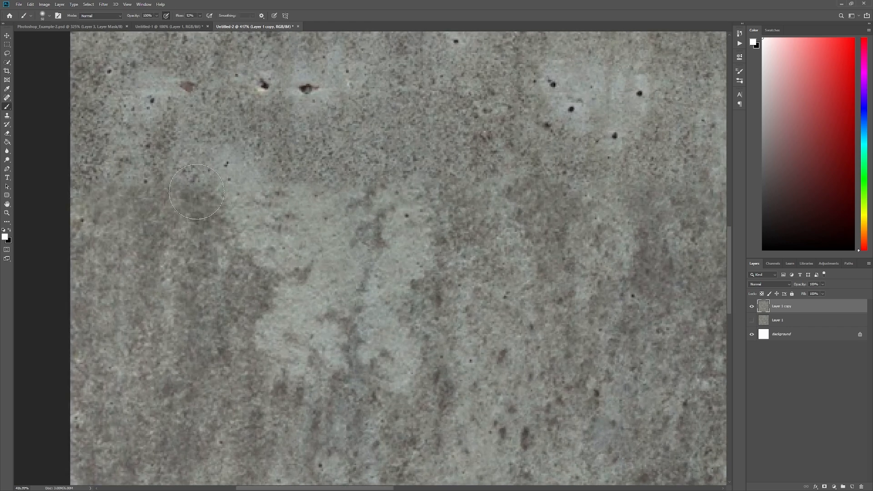
{"action": "left_click", "coordinate": [193, 199], "text": "alt"}
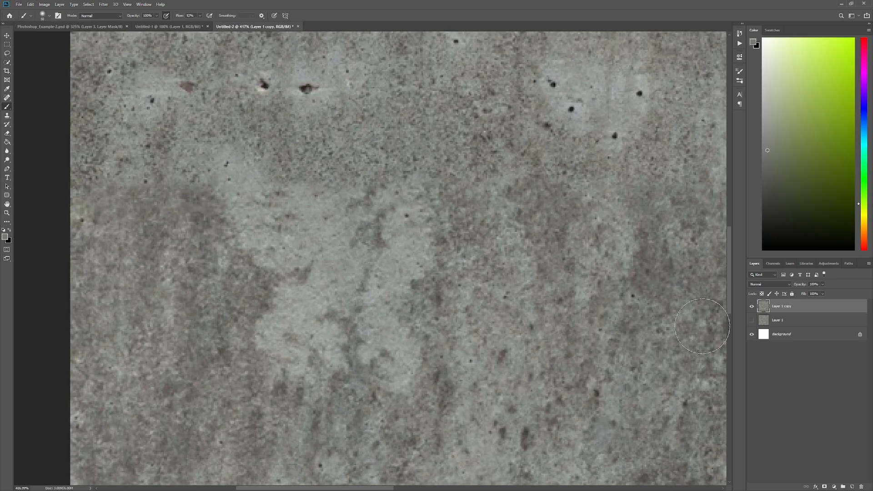
{"action": "key", "text": "s"}
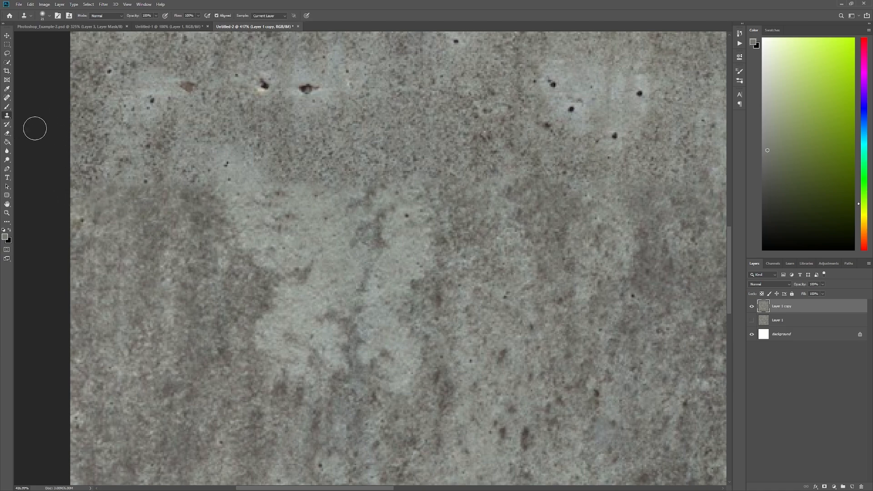
{"action": "left_click", "coordinate": [195, 231], "text": "alt"}
{"action": "mouse_move", "coordinate": [204, 191]}
{"action": "left_mouse_down"}
{"action": "mouse_move", "coordinate": [96, 184]}
{"action": "mouse_move", "coordinate": [144, 179]}
{"action": "left_mouse_up"}
{"action": "left_click_drag", "start_coordinate": [209, 141], "coordinate": [189, 257]}
{"action": "left_click", "coordinate": [244, 200], "text": "alt"}
{"action": "left_click", "coordinate": [240, 170]}
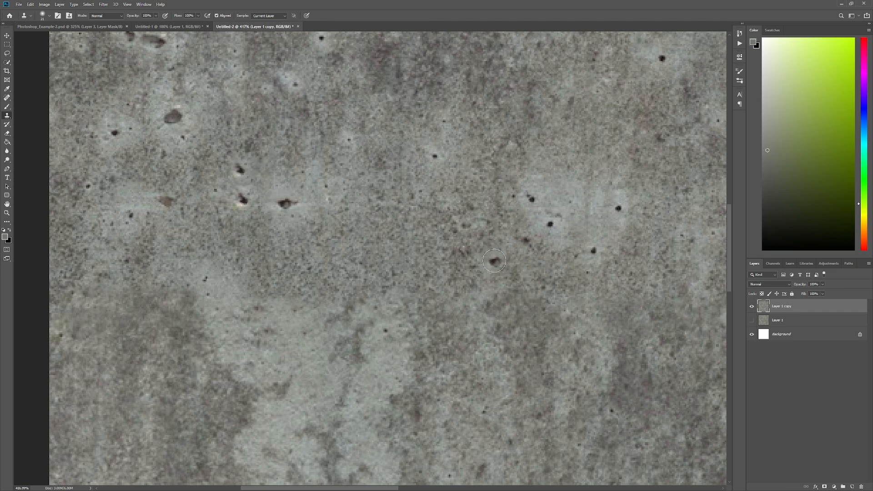
{"action": "left_click_drag", "start_coordinate": [554, 185], "coordinate": [386, 222]}
{"action": "left_click_drag", "start_coordinate": [481, 251], "coordinate": [464, 241]}
- Clone-stamp concrete grain over the upper part of the vertical seam, starting from the texture's top edge
{"action": "left_click_drag", "start_coordinate": [461, 206], "coordinate": [405, 369]}
{"action": "left_click_drag", "start_coordinate": [423, 206], "coordinate": [384, 265]}
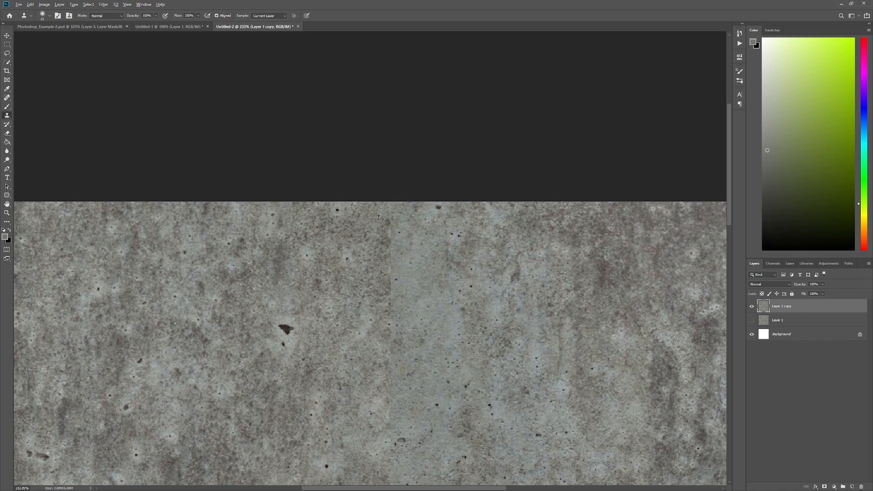
{"action": "key", "text": "ctrl+space"}
{"action": "left_click_drag", "start_coordinate": [382, 212], "coordinate": [406, 212]}
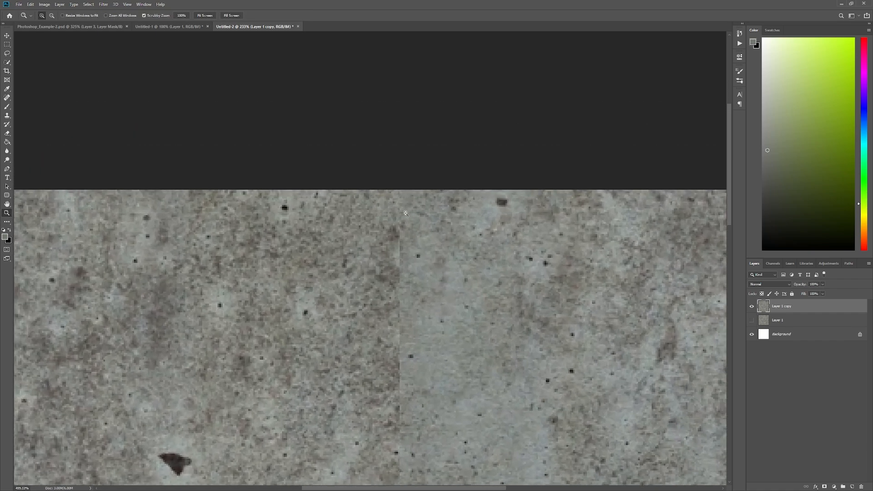
{"action": "key", "text": "b"}
{"action": "key", "text": "s"}
{"action": "key", "text": "alt+s"}
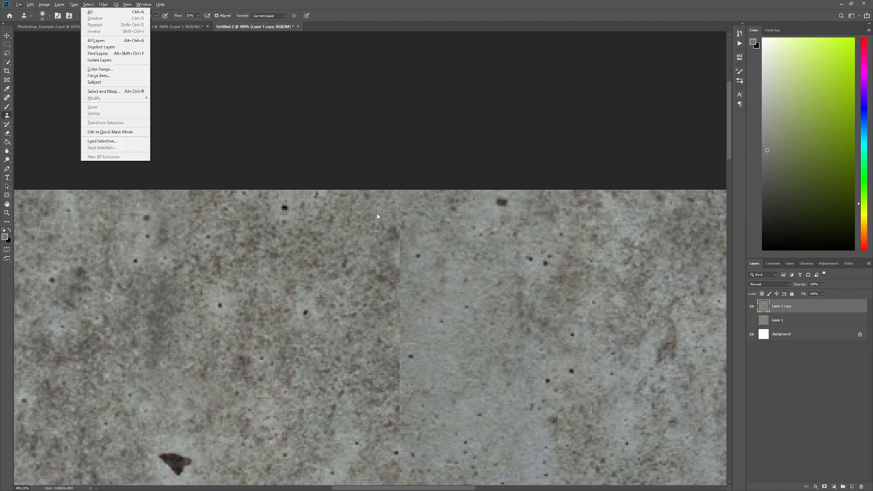
{"action": "key", "text": "Escape"}
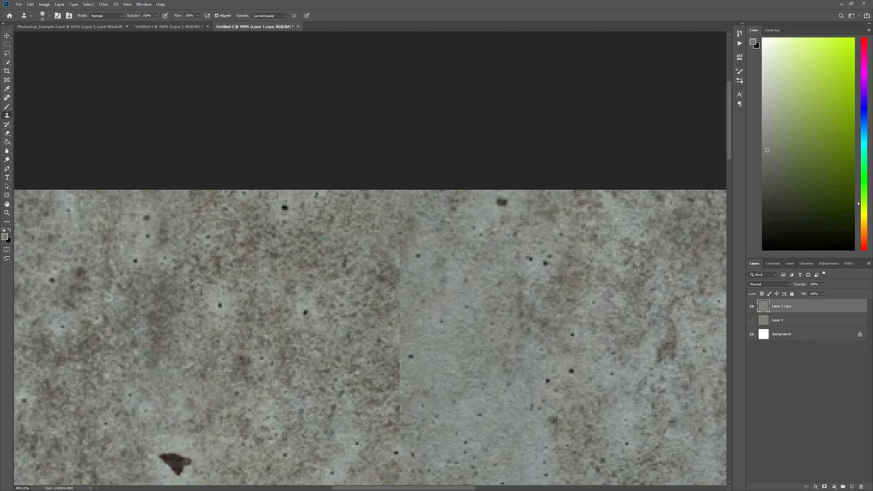
{"action": "left_click_drag", "start_coordinate": [397, 244], "coordinate": [389, 460]}
{"action": "left_click_drag", "start_coordinate": [376, 415], "coordinate": [356, 188]}
- Clone-stamp over the vertical seam through the middle of the texture and down to its bottom edge
{"action": "key", "text": "b"}
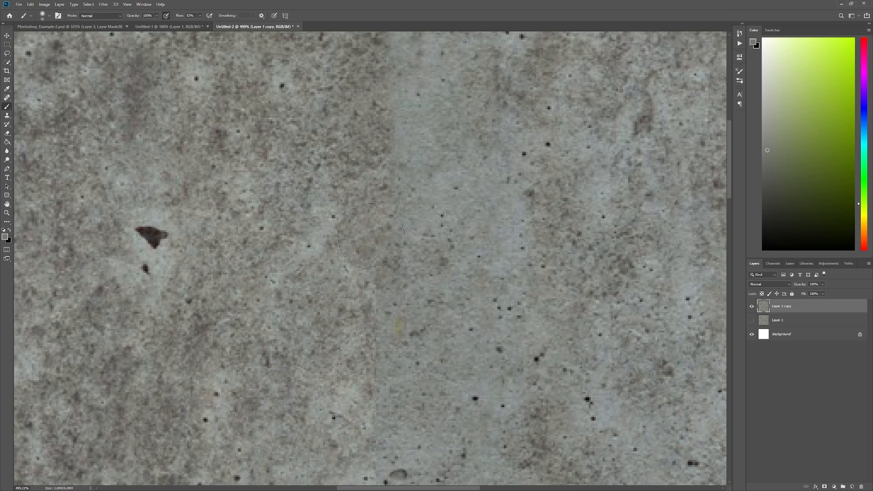
{"action": "key", "text": "s"}
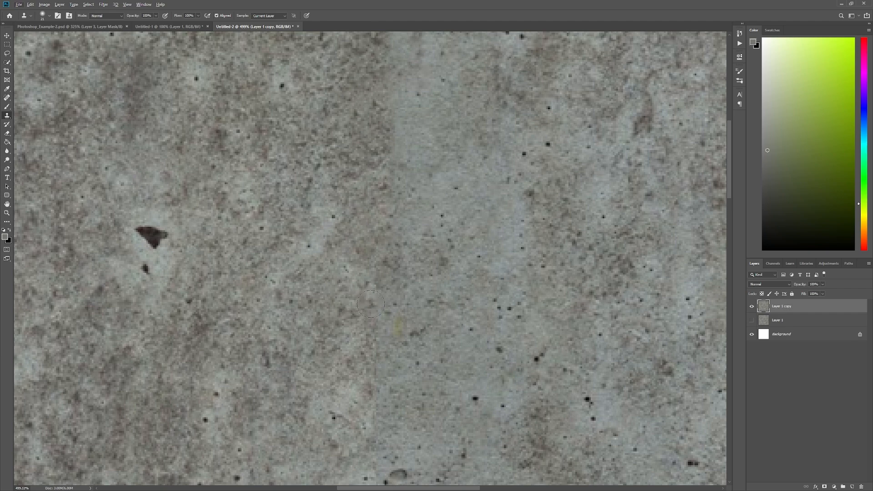
{"action": "left_click_drag", "start_coordinate": [372, 432], "coordinate": [370, 264]}
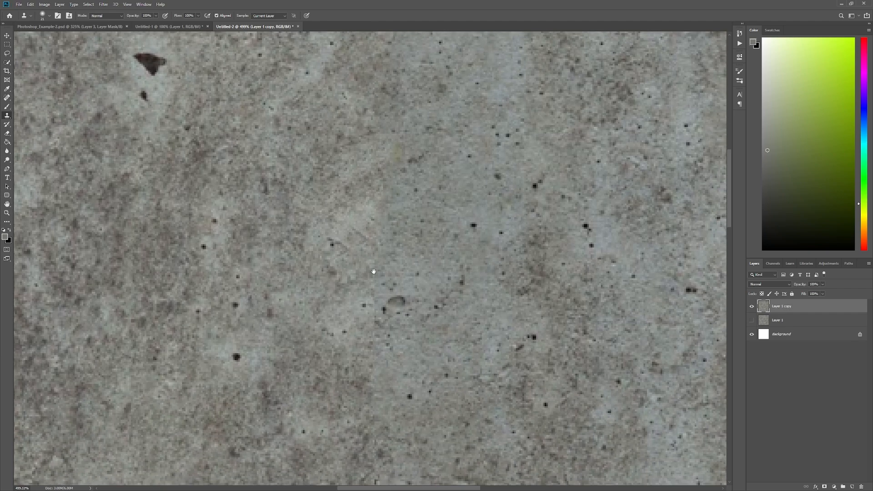
{"action": "mouse_move", "coordinate": [373, 366]}
{"action": "left_mouse_down"}
{"action": "mouse_move", "coordinate": [366, 298]}
{"action": "mouse_move", "coordinate": [381, 176]}
{"action": "left_mouse_up"}
{"action": "mouse_move", "coordinate": [381, 337]}
{"action": "left_mouse_down"}
{"action": "mouse_move", "coordinate": [373, 390]}
{"action": "mouse_move", "coordinate": [396, 231]}
{"action": "mouse_move", "coordinate": [396, 360]}
{"action": "mouse_move", "coordinate": [403, 306]}
{"action": "left_mouse_up"}
{"action": "mouse_move", "coordinate": [416, 372]}
{"action": "left_mouse_down"}
{"action": "mouse_move", "coordinate": [407, 219]}
{"action": "mouse_move", "coordinate": [403, 378]}
{"action": "left_mouse_up"}
{"action": "mouse_move", "coordinate": [404, 378]}
{"action": "left_mouse_down"}
{"action": "mouse_move", "coordinate": [404, 236]}
{"action": "mouse_move", "coordinate": [418, 311]}
{"action": "mouse_move", "coordinate": [414, 208]}
{"action": "left_mouse_up"}
{"action": "mouse_move", "coordinate": [412, 347]}
{"action": "left_mouse_down"}
{"action": "mouse_move", "coordinate": [409, 375]}
{"action": "mouse_move", "coordinate": [409, 320]}
{"action": "mouse_move", "coordinate": [458, 115]}
{"action": "left_mouse_up"}
{"action": "left_click_drag", "start_coordinate": [457, 172], "coordinate": [447, 348]}
{"action": "mouse_move", "coordinate": [439, 371]}
{"action": "left_mouse_down"}
{"action": "mouse_move", "coordinate": [447, 271]}
{"action": "mouse_move", "coordinate": [453, 282]}
{"action": "mouse_move", "coordinate": [467, 208]}
{"action": "mouse_move", "coordinate": [462, 387]}
{"action": "left_mouse_up"}
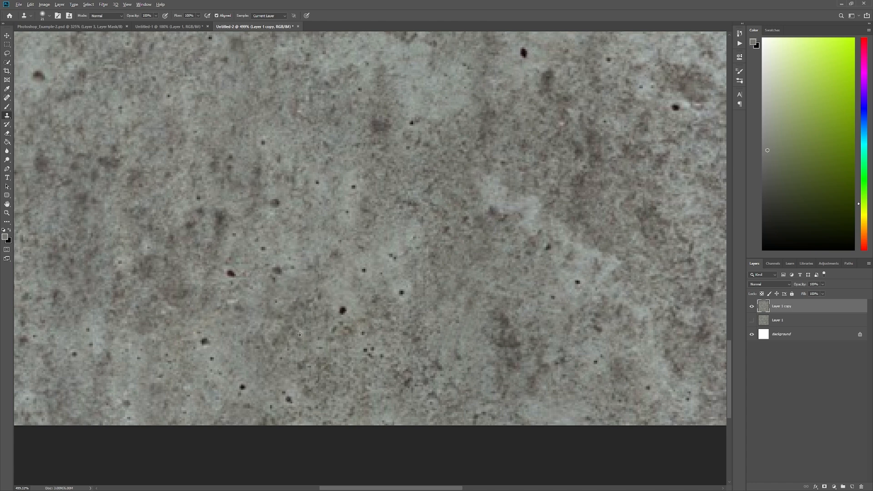
- Stamp out the distinct dark pits near the bottom edge and in the pale patch beside the horizontal seam
{"action": "left_click", "coordinate": [342, 309]}
{"action": "left_click", "coordinate": [242, 387]}
{"action": "left_click", "coordinate": [205, 341]}
{"action": "mouse_move", "coordinate": [240, 250]}
{"action": "left_mouse_down"}
{"action": "mouse_move", "coordinate": [365, 293]}
{"action": "mouse_move", "coordinate": [391, 364]}
{"action": "mouse_move", "coordinate": [419, 243]}
{"action": "mouse_move", "coordinate": [305, 191]}
{"action": "left_mouse_up"}
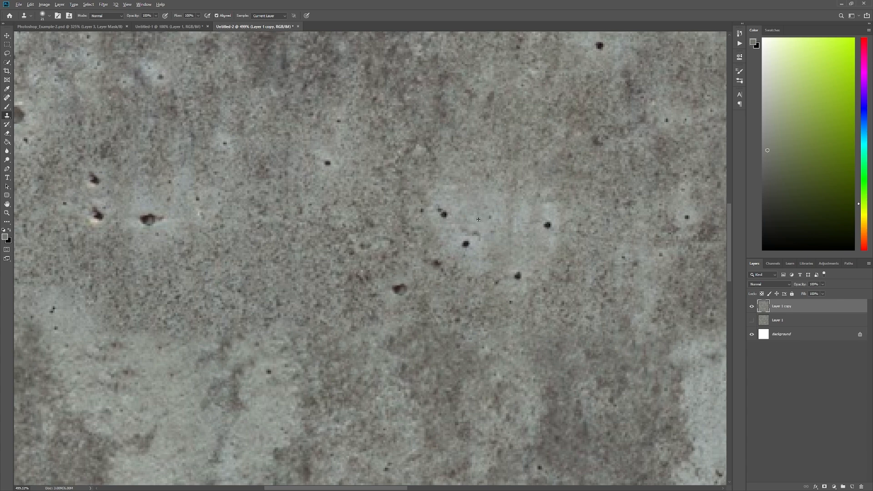
{"action": "left_click", "coordinate": [440, 213]}
{"action": "left_click", "coordinate": [468, 244]}
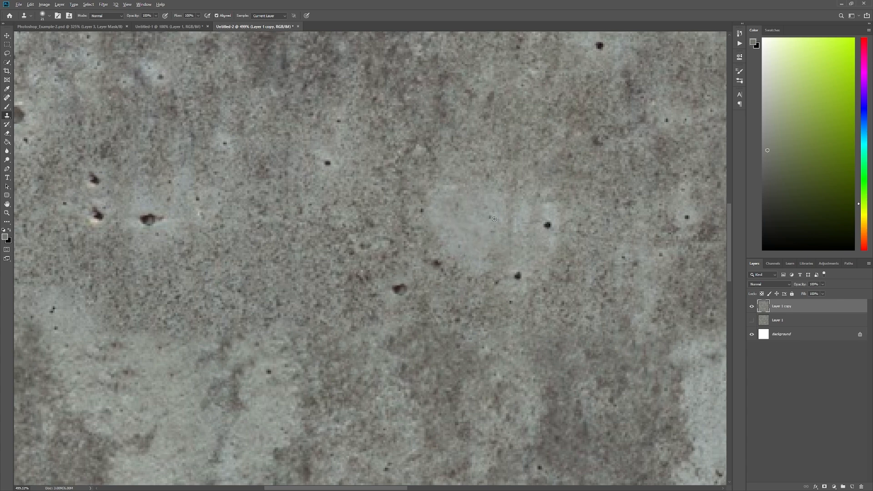
{"action": "left_click_drag", "start_coordinate": [525, 221], "coordinate": [480, 214]}
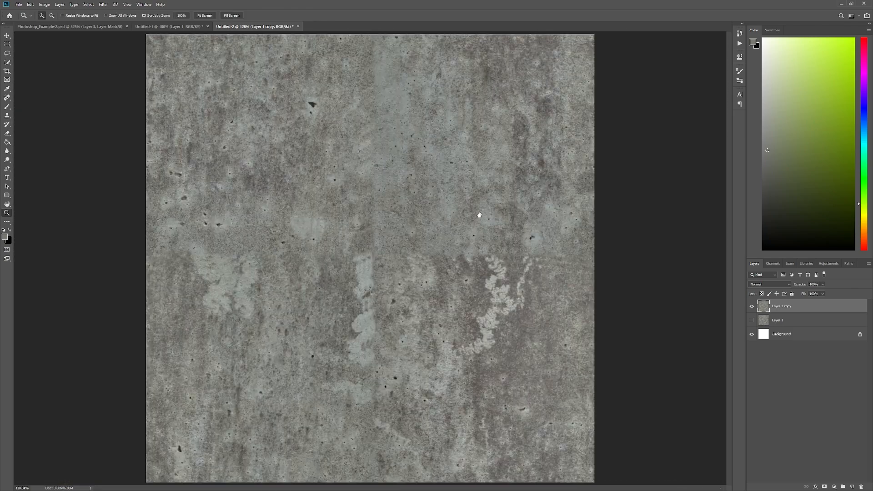
{"action": "mouse_move", "coordinate": [338, 86]}
{"action": "left_mouse_down"}
{"action": "mouse_move", "coordinate": [377, 87]}
{"action": "mouse_move", "coordinate": [368, 87]}
{"action": "left_mouse_up"}
{"action": "left_click", "coordinate": [374, 81], "text": "alt"}
{"action": "key", "text": "bracketright"}
{"action": "key", "text": "bracketright"}
{"action": "key", "text": "bracketright"}
{"action": "key", "text": "bracketright"}
{"action": "left_click", "coordinate": [356, 80], "text": "alt"}
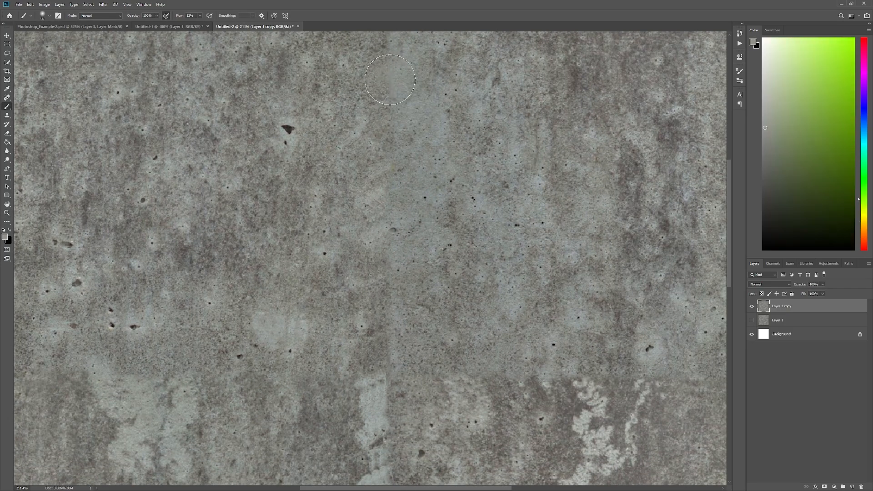
- Enlarge the Clone Stamp brush and cover the tonal edge along the upper vertical seam with nearby concrete
{"action": "key", "text": "s"}
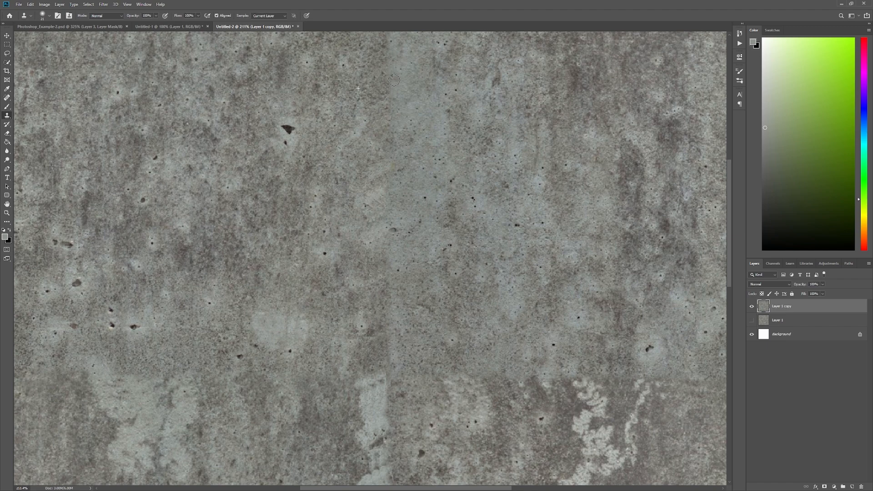
{"action": "key", "text": "]"}
{"action": "key", "text": "]"}
{"action": "key", "text": "]"}
{"action": "key", "text": "]"}
{"action": "left_click", "coordinate": [364, 91], "text": "alt"}
{"action": "mouse_move", "coordinate": [392, 85]}
{"action": "left_mouse_down"}
{"action": "mouse_move", "coordinate": [398, 194]}
{"action": "mouse_move", "coordinate": [395, 172]}
{"action": "mouse_move", "coordinate": [407, 201]}
{"action": "mouse_move", "coordinate": [400, 184]}
{"action": "mouse_move", "coordinate": [375, 265]}
{"action": "mouse_move", "coordinate": [335, 243]}
{"action": "mouse_move", "coordinate": [354, 328]}
{"action": "left_mouse_up"}
{"action": "key", "text": "ctrl+space"}
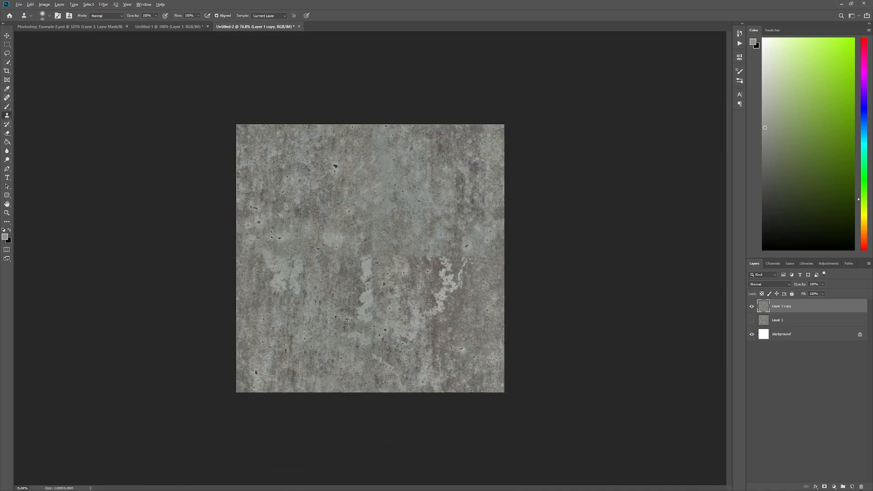
- Clone-stamp over the lower vertical seam and blend the right half of the horizontal seam above the pale streaks
{"action": "mouse_move", "coordinate": [372, 316]}
{"action": "left_mouse_down"}
{"action": "mouse_move", "coordinate": [373, 376]}
{"action": "mouse_move", "coordinate": [369, 341]}
{"action": "mouse_move", "coordinate": [372, 361]}
{"action": "left_mouse_up"}
{"action": "left_click", "coordinate": [391, 259], "text": "alt"}
{"action": "mouse_move", "coordinate": [381, 253]}
{"action": "left_mouse_down"}
{"action": "mouse_move", "coordinate": [441, 255]}
{"action": "mouse_move", "coordinate": [490, 241]}
{"action": "mouse_move", "coordinate": [427, 247]}
{"action": "mouse_move", "coordinate": [447, 263]}
{"action": "mouse_move", "coordinate": [431, 243]}
{"action": "mouse_move", "coordinate": [379, 251]}
{"action": "left_mouse_up"}
{"action": "key", "text": "ctrl+z"}
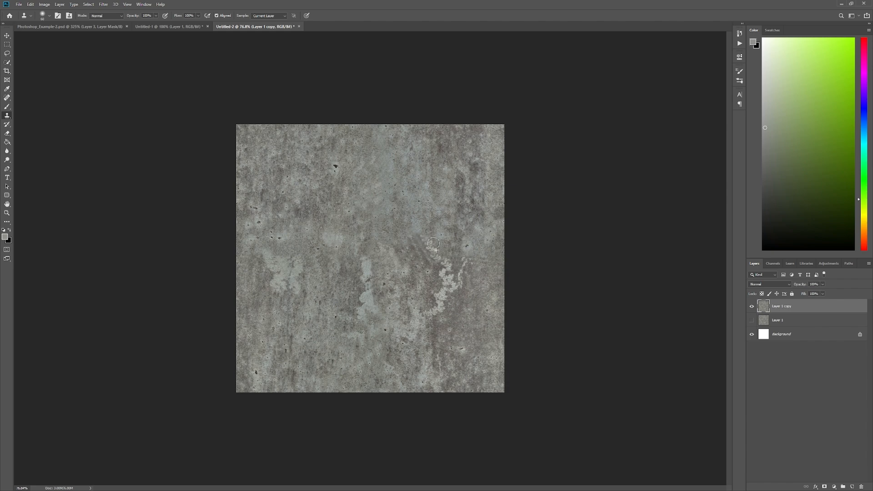
{"action": "left_click", "coordinate": [418, 227], "text": "alt"}
{"action": "mouse_move", "coordinate": [432, 242]}
{"action": "left_mouse_down"}
{"action": "mouse_move", "coordinate": [449, 251]}
{"action": "mouse_move", "coordinate": [412, 243]}
{"action": "mouse_move", "coordinate": [464, 252]}
{"action": "mouse_move", "coordinate": [423, 245]}
{"action": "left_mouse_up"}
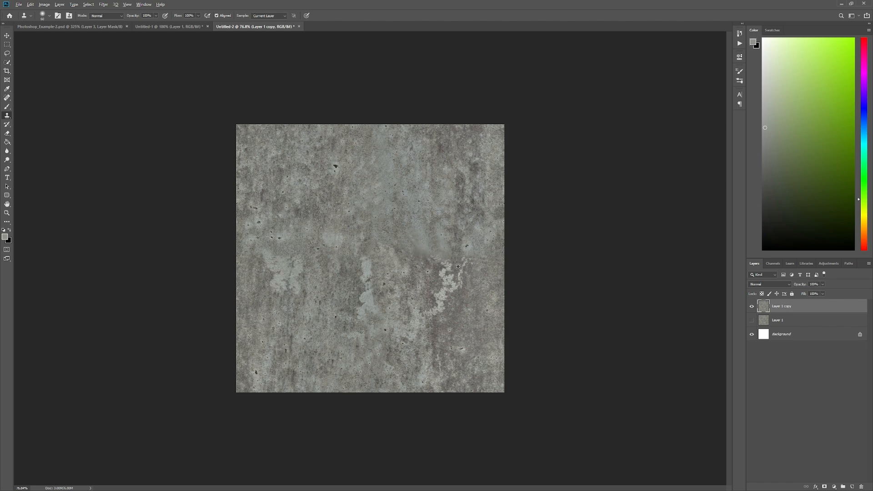
{"action": "mouse_move", "coordinate": [445, 250]}
{"action": "left_mouse_down"}
{"action": "mouse_move", "coordinate": [438, 235]}
{"action": "mouse_move", "coordinate": [453, 233]}
{"action": "mouse_move", "coordinate": [416, 239]}
{"action": "mouse_move", "coordinate": [439, 236]}
{"action": "mouse_move", "coordinate": [435, 228]}
{"action": "left_mouse_up"}
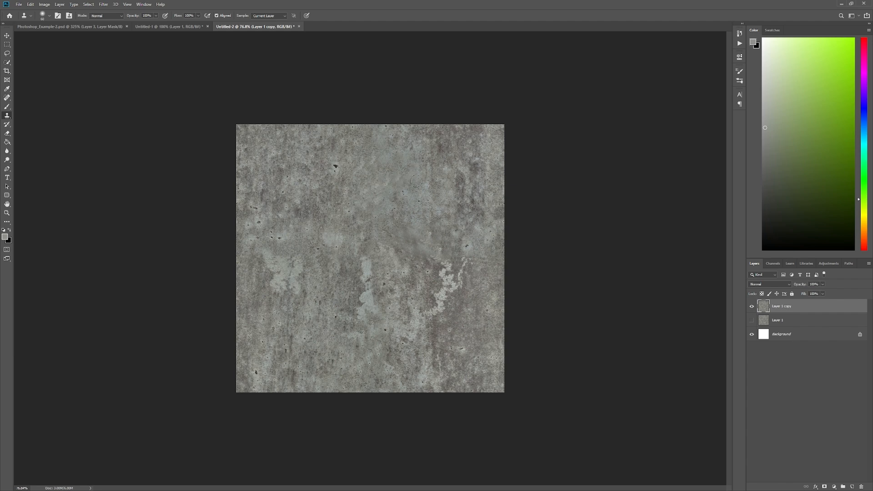
- Apply the Offset filter to the repaired layer copy with 512 pixels horizontal, 512 pixels vertical and Wrap Around
{"action": "key", "text": "z"}
{"action": "left_click_drag", "start_coordinate": [460, 216], "coordinate": [466, 178]}
{"action": "mouse_move", "coordinate": [381, 190]}
{"action": "left_mouse_down"}
{"action": "mouse_move", "coordinate": [401, 207]}
{"action": "mouse_move", "coordinate": [457, 200]}
{"action": "mouse_move", "coordinate": [379, 195]}
{"action": "mouse_move", "coordinate": [388, 185]}
{"action": "left_mouse_up"}
{"action": "left_click", "coordinate": [104, 4]}
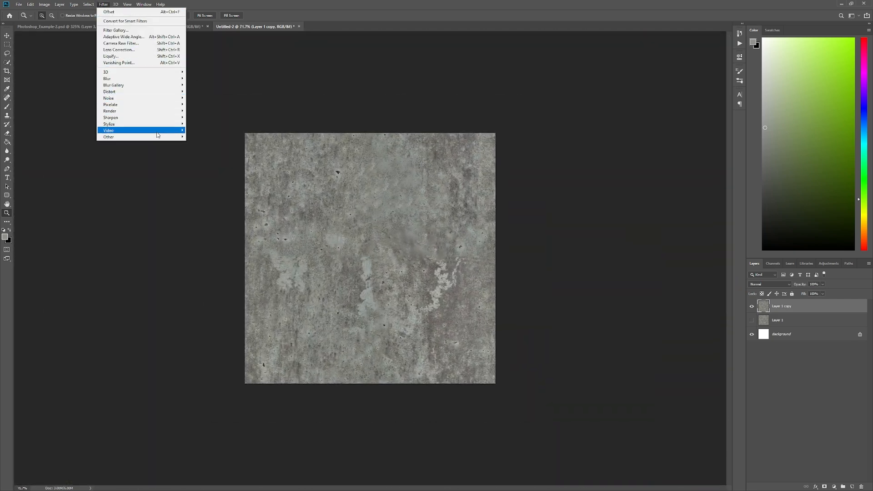
{"action": "mouse_move", "coordinate": [157, 137]}
{"action": "left_click", "coordinate": [200, 170]}
{"action": "left_click_drag", "start_coordinate": [423, 128], "coordinate": [568, 105]}
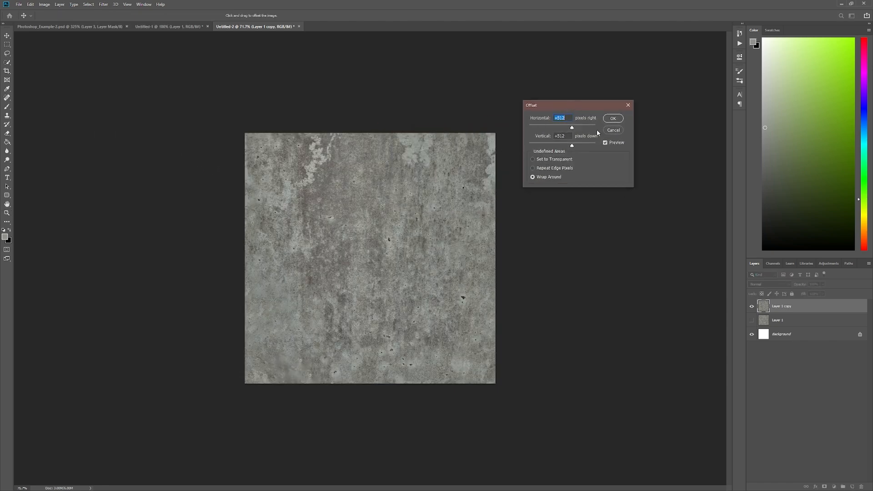
{"action": "left_click", "coordinate": [618, 120]}
{"action": "left_click", "coordinate": [613, 119]}
{"action": "key", "text": "z"}
- Save the texture as a PNG named texture_tile in the Tutorials_Youtube folder, using the large file size option
{"action": "key", "text": "ctrl+shift+s"}
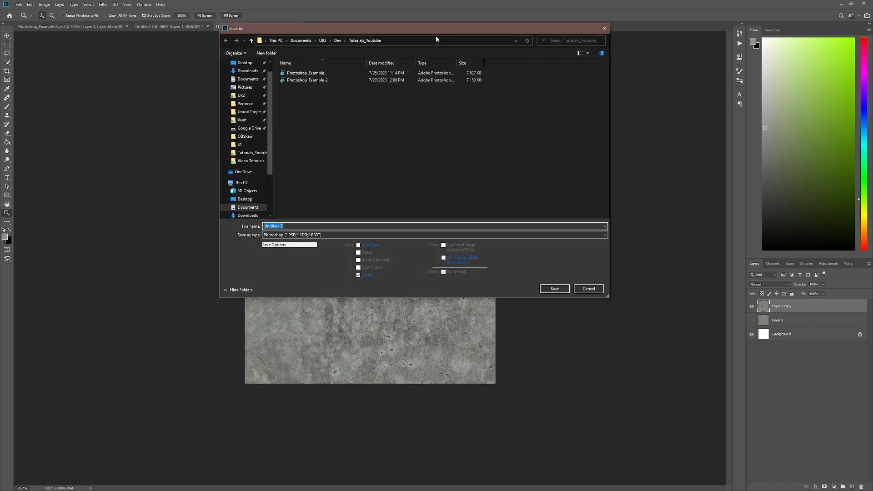
{"action": "left_click", "coordinate": [301, 235]}
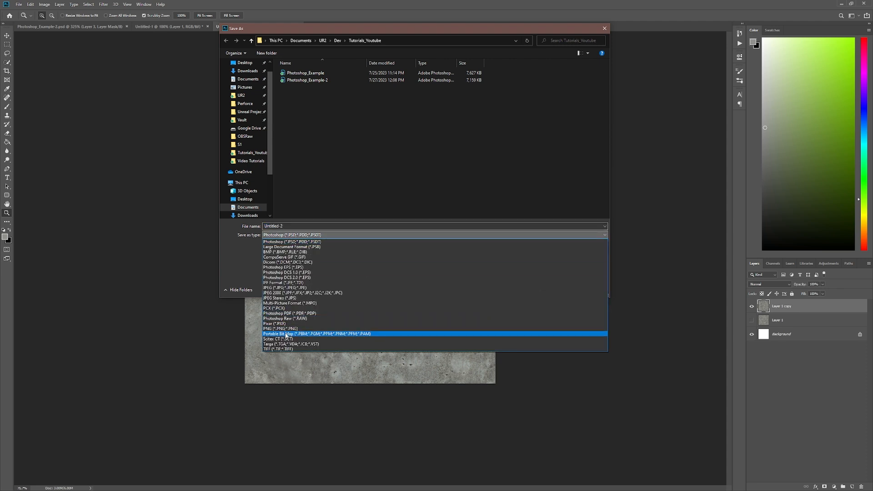
{"action": "left_click", "coordinate": [288, 330]}
{"action": "left_click", "coordinate": [294, 226]}
{"action": "type", "text": "texture_tile"}
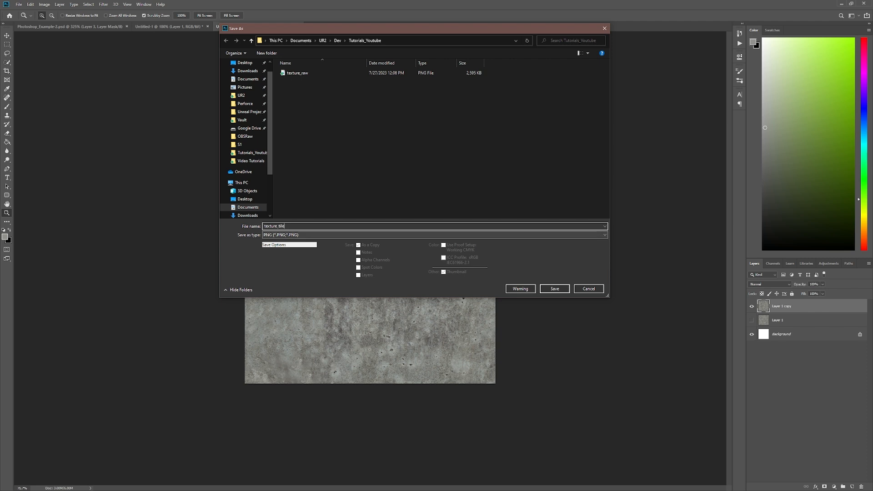
{"action": "key", "text": "Return"}
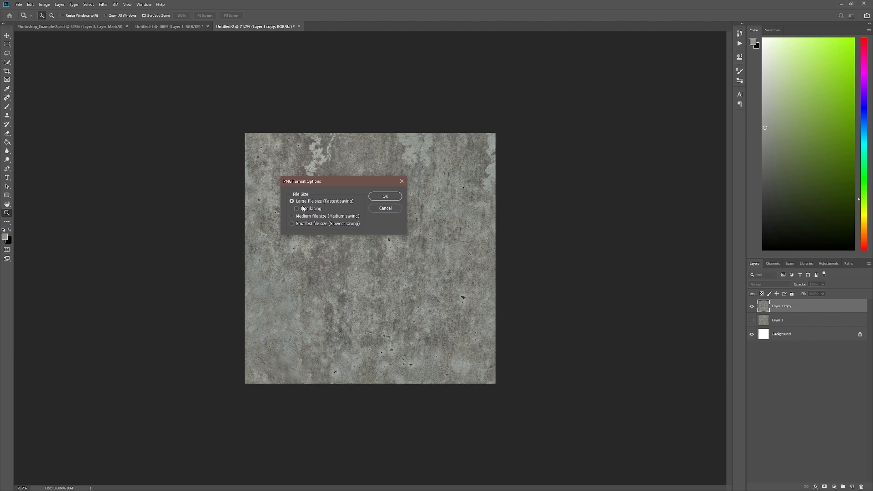
{"action": "left_click", "coordinate": [383, 196]}
- Switch to Unreal Engine and import the texture_tile PNG into the Content folder
{"action": "key", "text": "alt"}
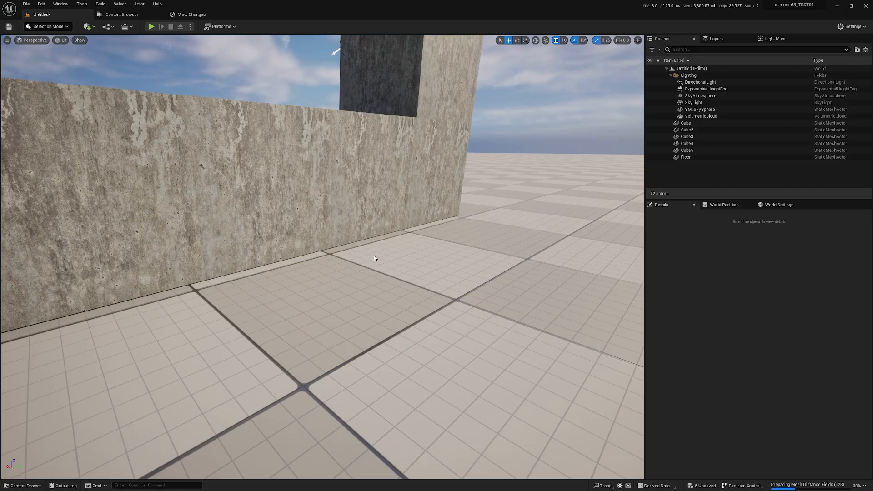
{"action": "key", "text": "ctrl+space"}
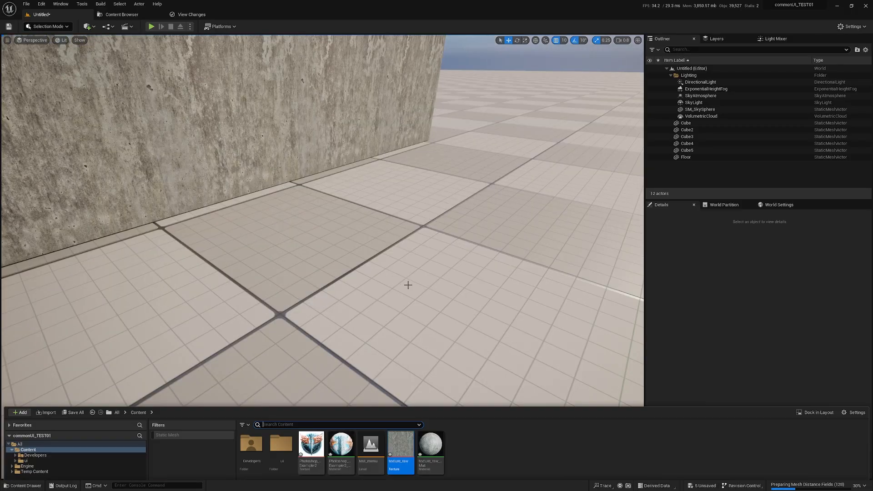
{"action": "left_click", "coordinate": [50, 301]}
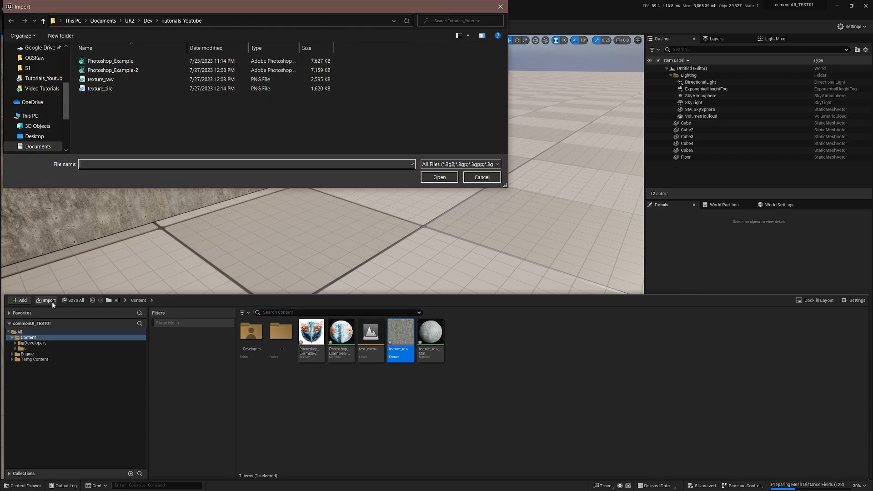
{"action": "double_click", "coordinate": [111, 90]}
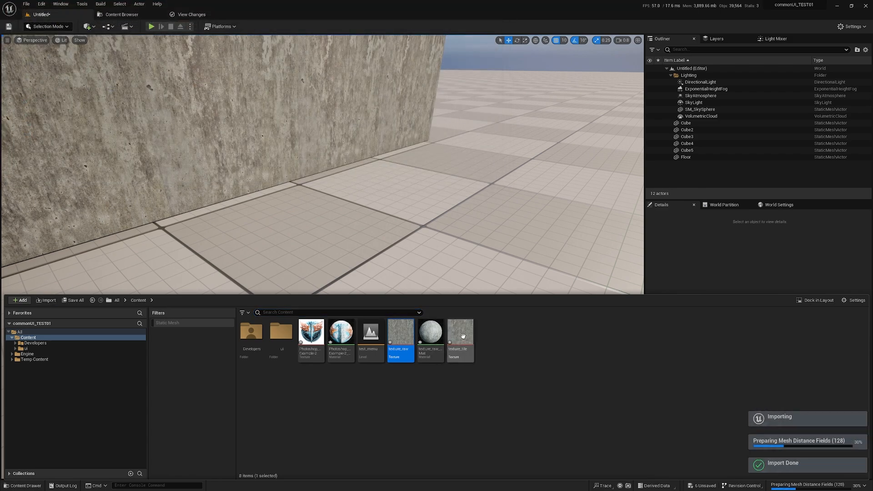
- Open the imported texture_tile asset to examine its resolution and settings, and return to the level
{"action": "left_click", "coordinate": [463, 336]}
{"action": "left_click_drag", "start_coordinate": [32, 118], "coordinate": [271, 16]}
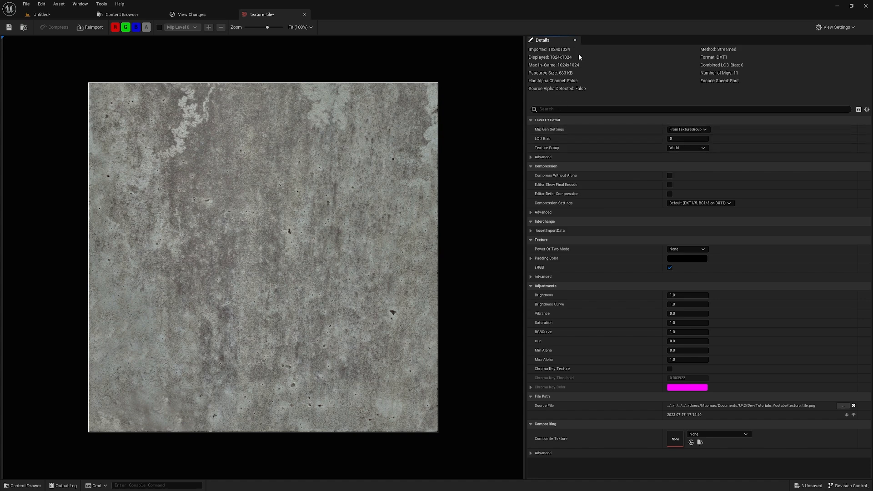
{"action": "left_click", "coordinate": [42, 14]}
- Apply the texture_tile texture to the leftmost cube of the low wall in the level
{"action": "mouse_move", "coordinate": [432, 120]}
{"action": "left_mouse_down"}
{"action": "mouse_move", "coordinate": [433, 150]}
{"action": "mouse_move", "coordinate": [433, 119]}
{"action": "left_mouse_up"}
{"action": "scroll", "coordinate": [432, 120], "scroll_direction": "up", "scroll_amount": 3}
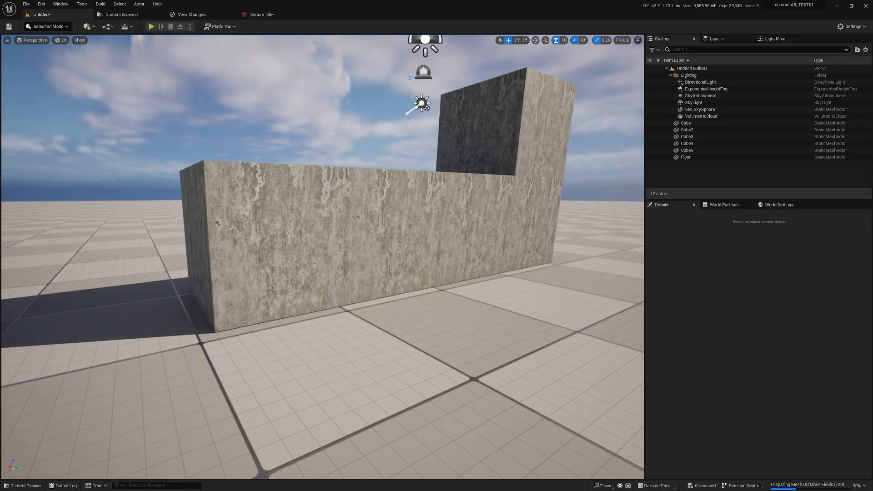
{"action": "key", "text": "ctrl+space"}
{"action": "left_click_drag", "start_coordinate": [460, 337], "coordinate": [283, 235]}
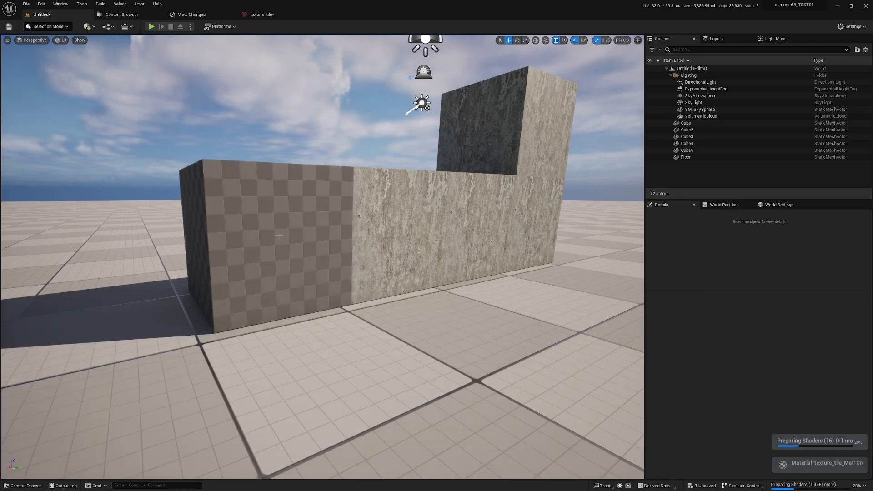
{"action": "scroll", "coordinate": [283, 236], "scroll_direction": "up", "scroll_amount": 2}
- Assign the texture_tile_Mat material to the remaining concrete cubes of the wall and tower
{"action": "key", "text": "ctrl+space"}
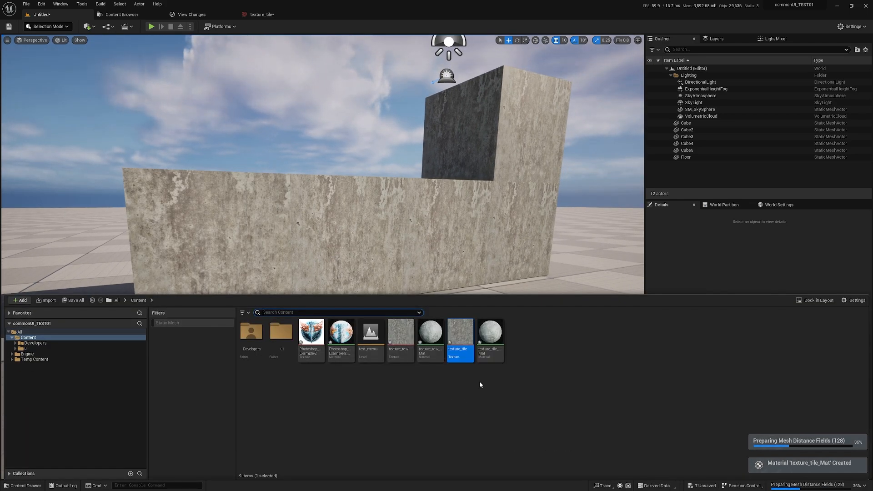
{"action": "left_click", "coordinate": [490, 334]}
{"action": "key", "text": "ctrl+space"}
{"action": "key", "text": "ctrl+space"}
{"action": "left_click_drag", "start_coordinate": [490, 336], "coordinate": [459, 236]}
{"action": "key", "text": "ctrl+space"}
{"action": "left_click_drag", "start_coordinate": [494, 351], "coordinate": [520, 156]}
- Examine the concrete wall and tower up close and from a distance for visible seams between the texture tiles
{"action": "key", "text": "s"}
{"action": "key", "text": "w"}
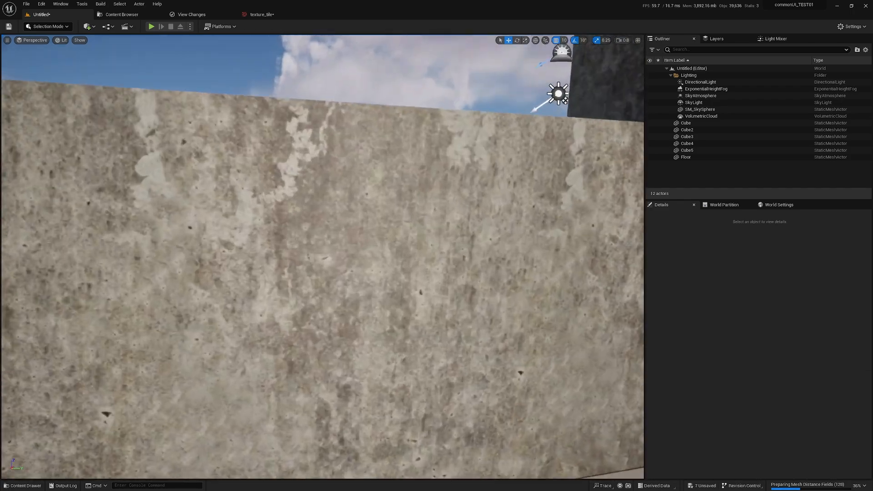
{"action": "key", "text": "s"}
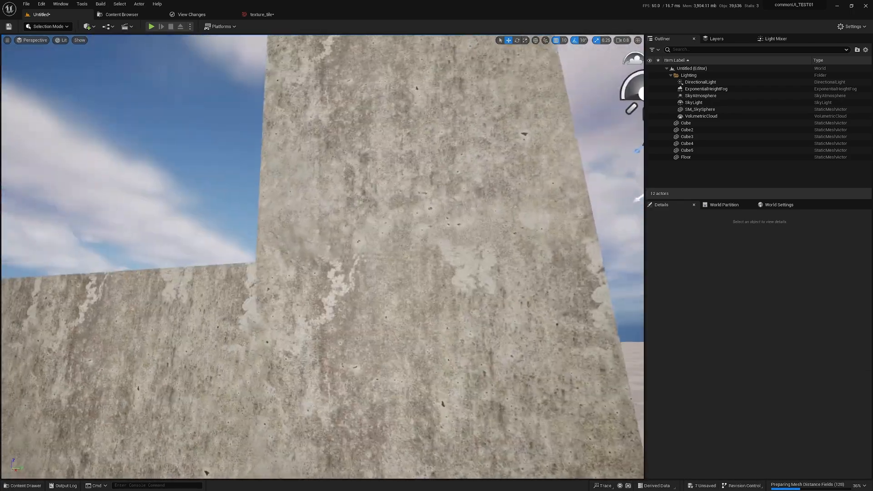
{"action": "key", "text": "w"}
{"action": "scroll", "coordinate": [323, 256], "scroll_direction": "down", "scroll_amount": 3}
{"action": "key", "text": "w"}
{"action": "scroll", "coordinate": [323, 257], "scroll_direction": "down", "scroll_amount": 4}
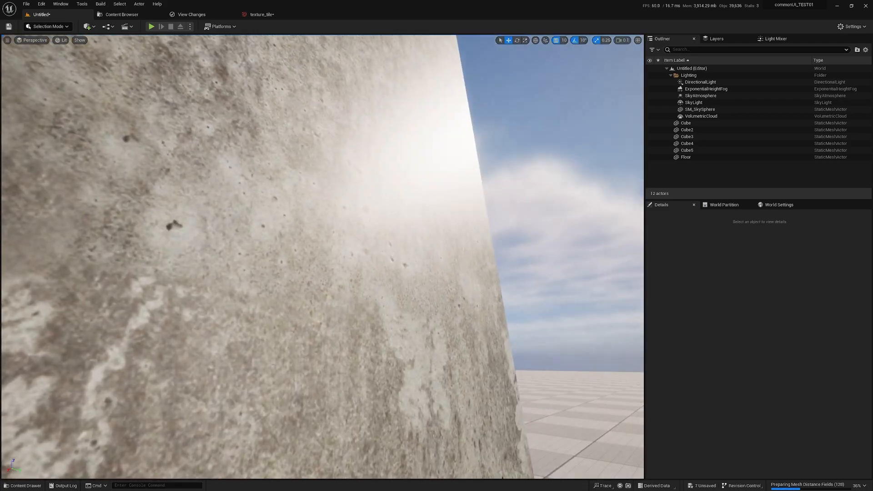
{"action": "scroll", "coordinate": [323, 256], "scroll_direction": "up", "scroll_amount": 6}
{"action": "key", "text": "s"}
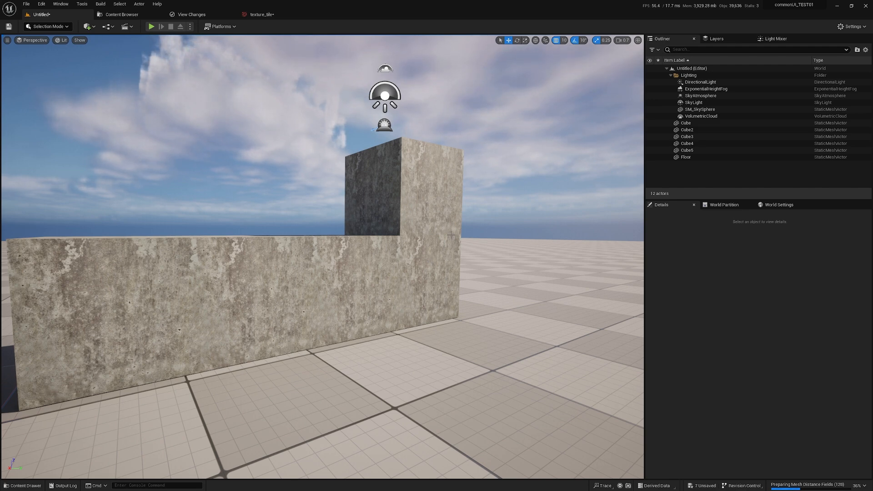
- Compare the concrete tile in Photoshop with its repetition across the wall and tower cubes in the Unreal level
{"action": "key", "text": "alt+Tab"}
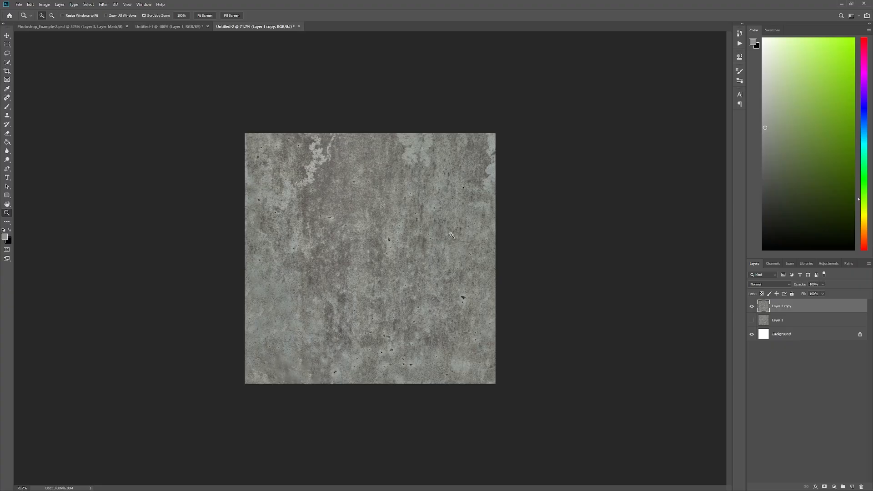
{"action": "key", "text": "alt+Tab"}
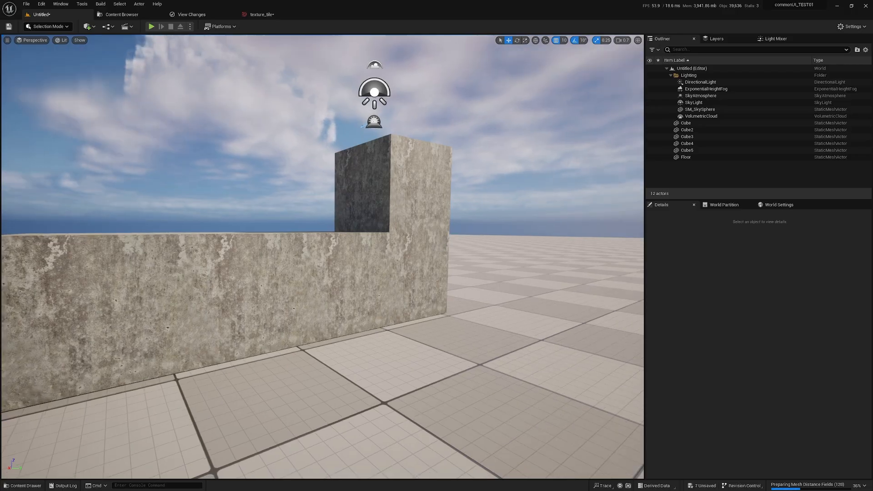
{"action": "key", "text": "a"}
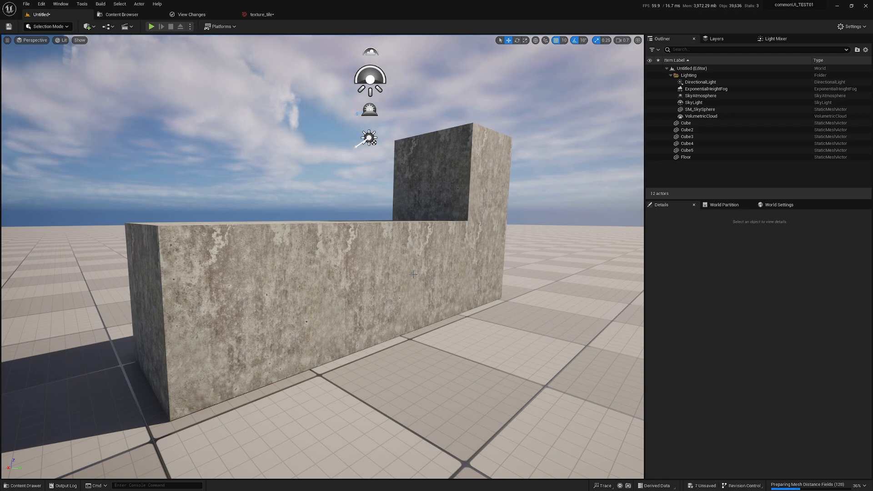
{"action": "key", "text": "a"}
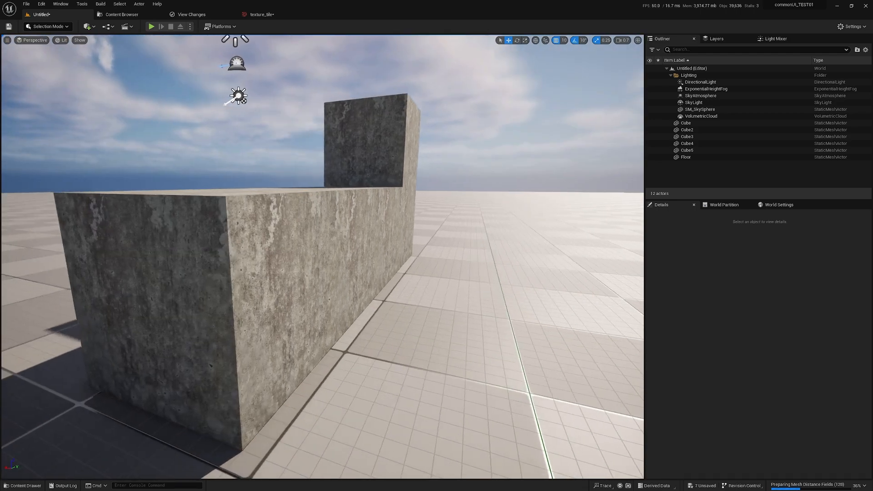
{"action": "key", "text": "e"}
{"action": "key", "text": "d"}
{"action": "key", "text": "s"}
{"action": "key", "text": "a"}
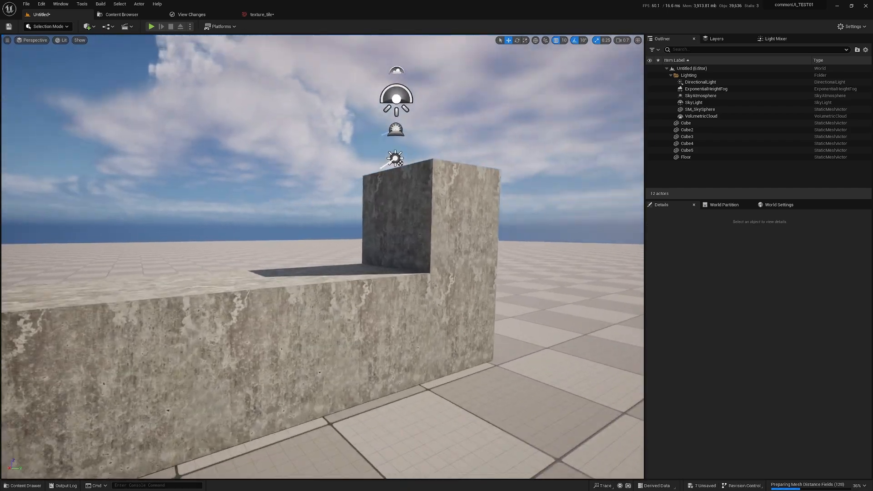
{"action": "key", "text": "q"}
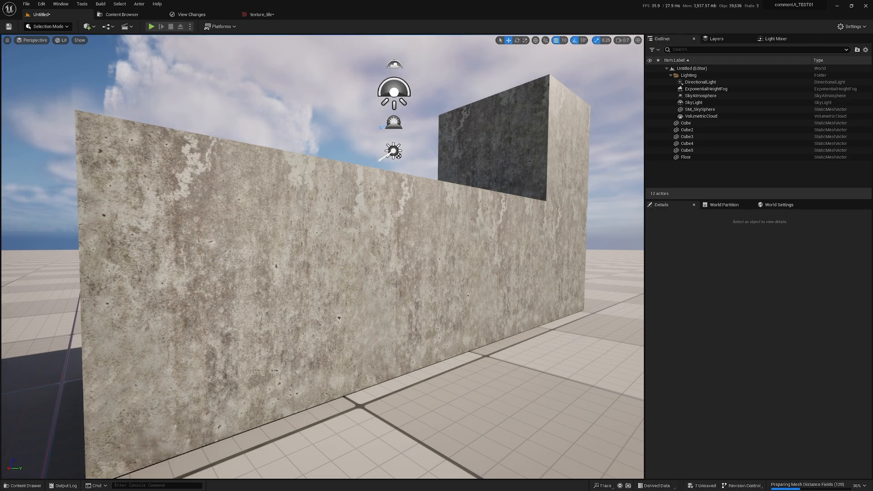
- Switch to Photoshop, add a new layer above Layer 1 copy, and pick a recent 700 px textured brush preset
{"action": "key", "text": "alt+Tab"}
{"action": "left_click_drag", "start_coordinate": [365, 162], "coordinate": [397, 209]}
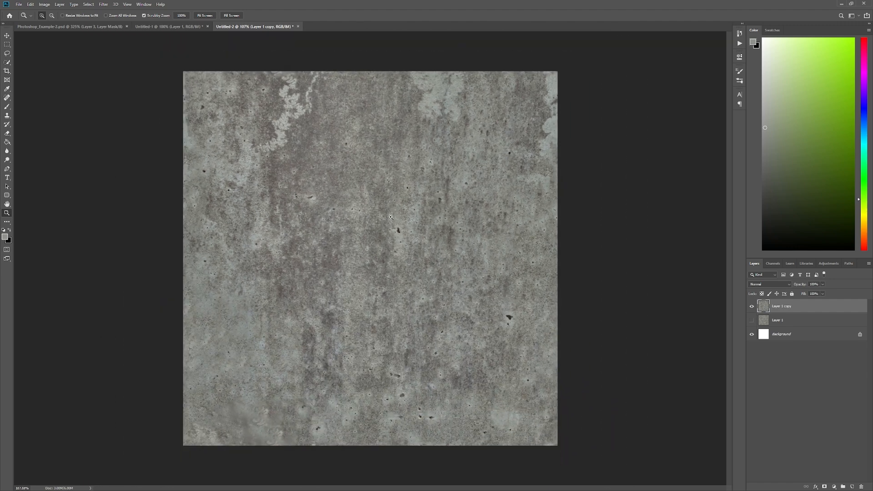
{"action": "left_click", "coordinate": [853, 486]}
{"action": "key", "text": "b"}
{"action": "left_click", "coordinate": [50, 17]}
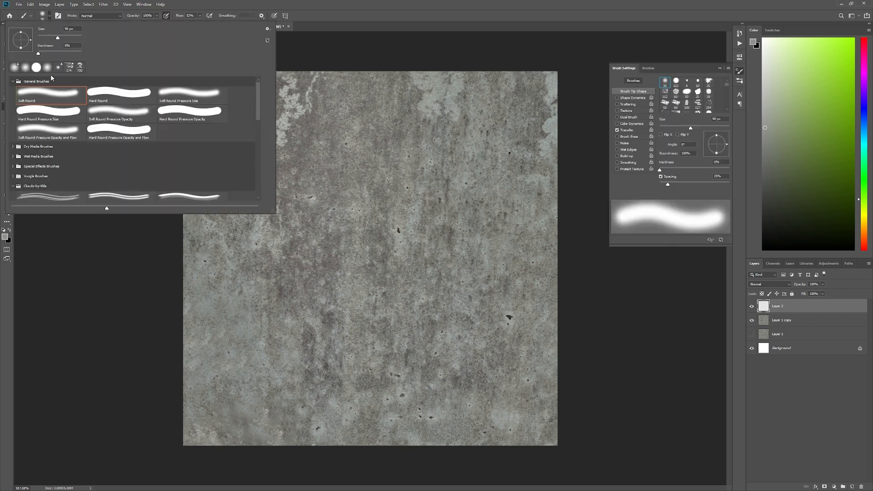
{"action": "left_click", "coordinate": [69, 67]}
{"action": "left_click", "coordinate": [80, 66]}
{"action": "left_click", "coordinate": [381, 3]}
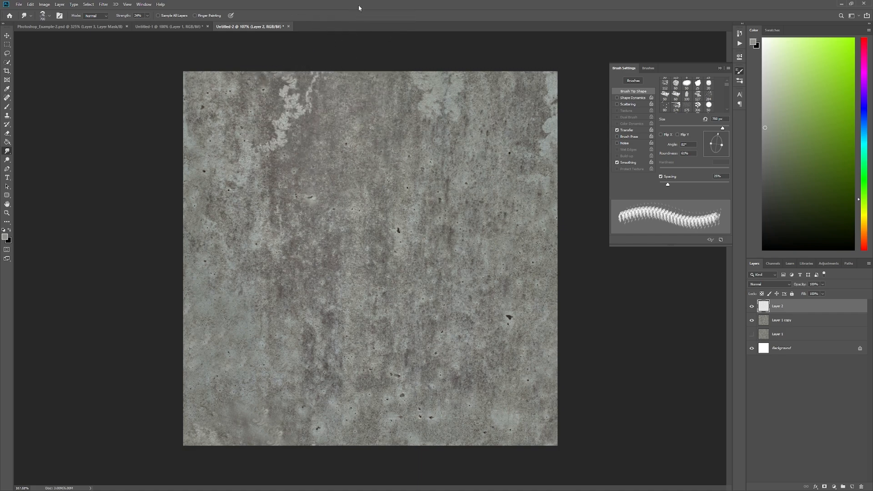
- Reduce the textured brush to 200 px and set the foreground colour to light orange
{"action": "key", "text": "bracketleft"}
{"action": "key", "text": "bracketleft"}
{"action": "key", "text": "bracketleft"}
{"action": "key", "text": "bracketleft"}
{"action": "key", "text": "bracketleft"}
{"action": "key", "text": "bracketleft"}
{"action": "key", "text": "bracketleft"}
{"action": "key", "text": "bracketleft"}
{"action": "key", "text": "bracketleft"}
{"action": "key", "text": "bracketleft"}
{"action": "left_click", "coordinate": [863, 228]}
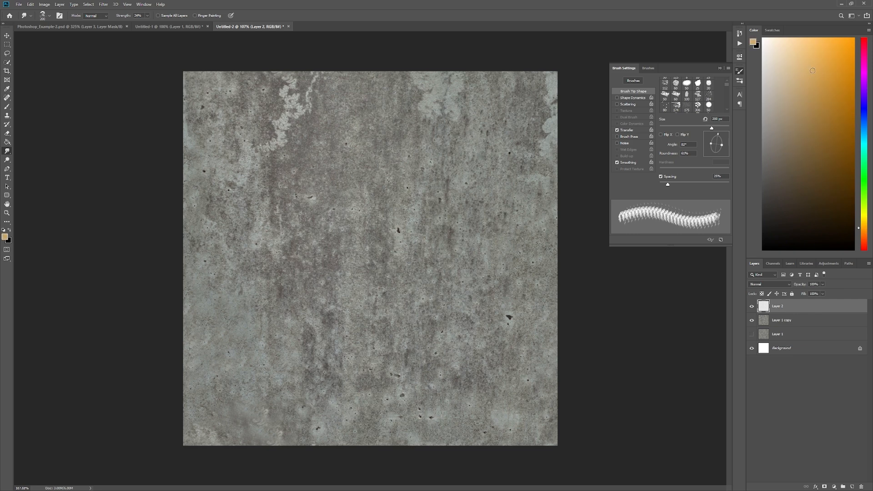
{"action": "left_click", "coordinate": [720, 68]}
- Paint a light orange stroke over the pale stain in the tile's upper-left area with the 175 px textured Brush
{"action": "left_click_drag", "start_coordinate": [291, 104], "coordinate": [286, 126]}
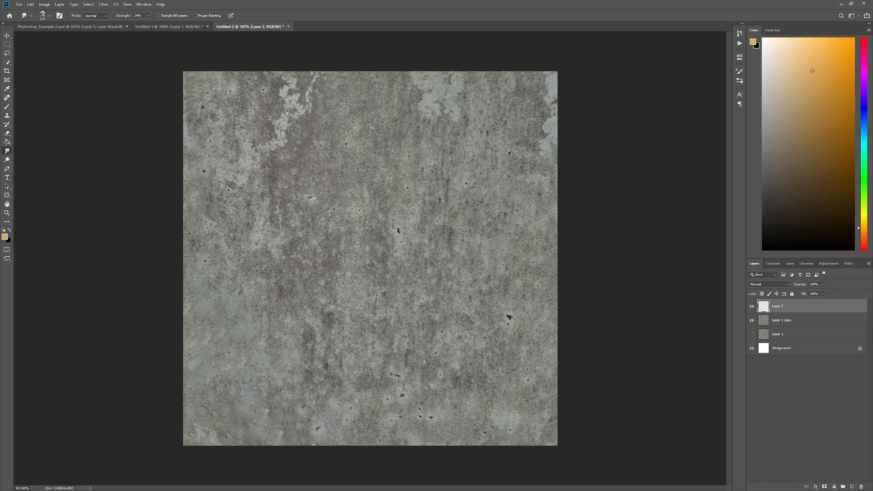
{"action": "key", "text": "b"}
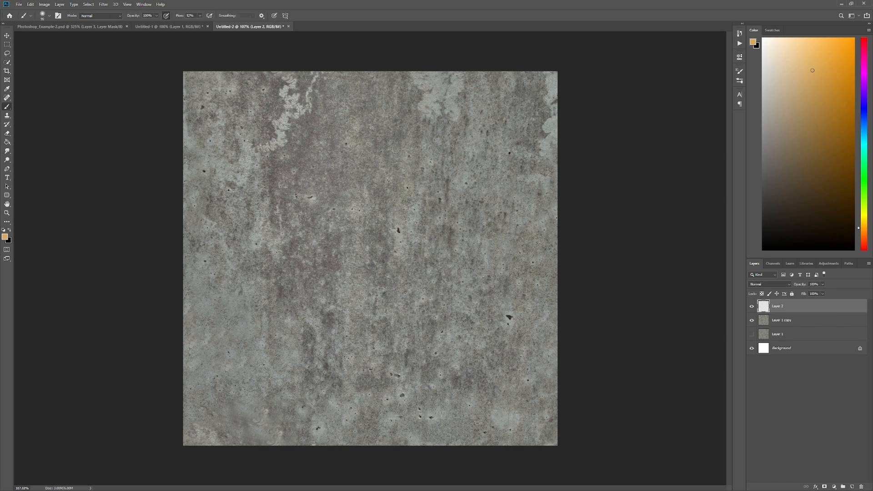
{"action": "left_click", "coordinate": [46, 15]}
{"action": "left_click", "coordinate": [15, 67]}
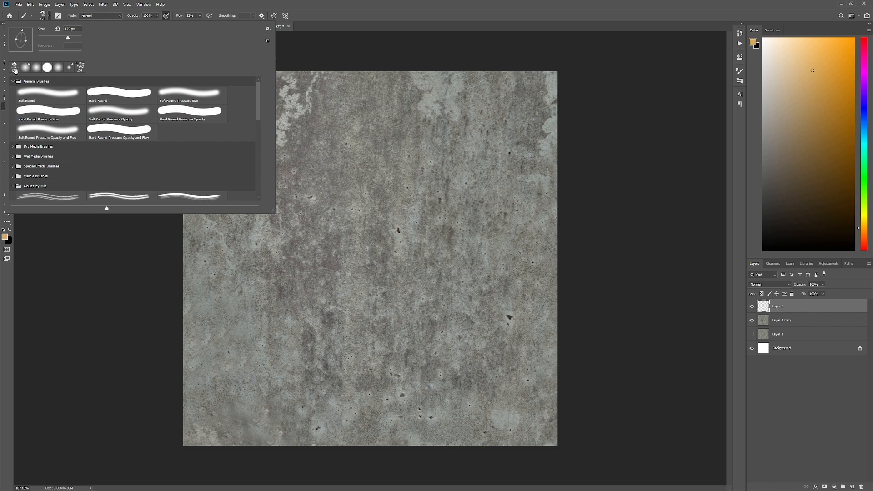
{"action": "left_click", "coordinate": [356, 14]}
{"action": "mouse_move", "coordinate": [290, 107]}
{"action": "left_mouse_down"}
{"action": "mouse_move", "coordinate": [284, 125]}
{"action": "mouse_move", "coordinate": [309, 107]}
{"action": "mouse_move", "coordinate": [296, 100]}
{"action": "mouse_move", "coordinate": [306, 101]}
{"action": "mouse_move", "coordinate": [258, 142]}
{"action": "mouse_move", "coordinate": [276, 147]}
{"action": "left_mouse_up"}
- Set Layer 2 to 59% opacity and the Divide blend mode
{"action": "left_click", "coordinate": [822, 284]}
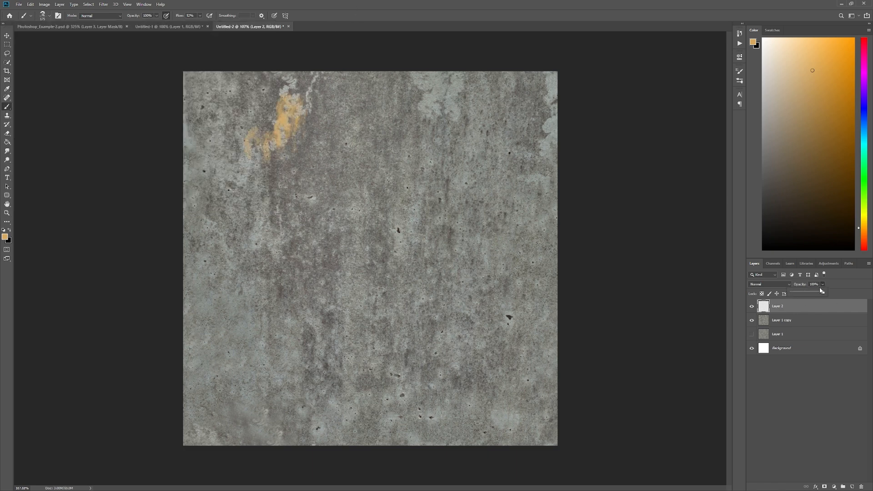
{"action": "left_click_drag", "start_coordinate": [812, 296], "coordinate": [810, 295]}
{"action": "left_click", "coordinate": [773, 284]}
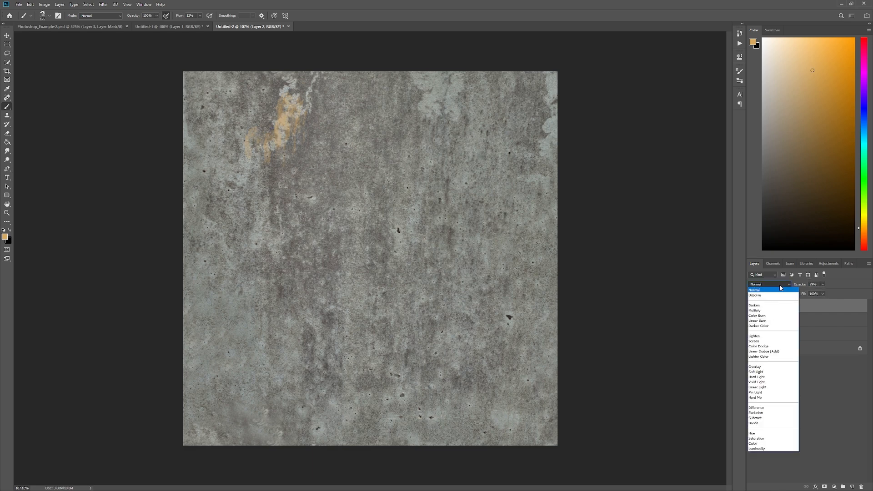
{"action": "left_click", "coordinate": [758, 371]}
{"action": "key", "text": "Down"}
{"action": "key", "text": "Down"}
{"action": "key", "text": "Down"}
{"action": "key", "text": "Down"}
{"action": "key", "text": "Down"}
{"action": "key", "text": "Down"}
{"action": "key", "text": "Down"}
{"action": "key", "text": "Down"}
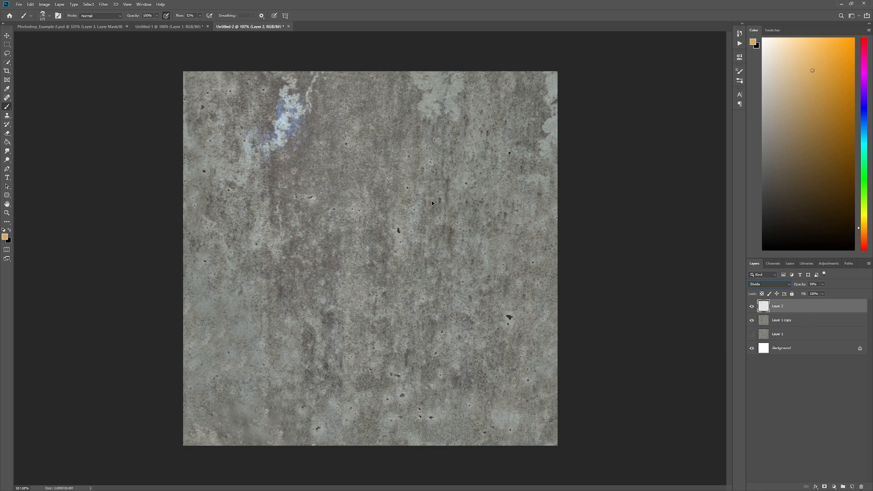
- Save the edited tile as a PNG in the Tutorials_Youtube folder, overwriting texture_tile
{"action": "key", "text": "ctrl+s"}
{"action": "left_click", "coordinate": [579, 289]}
{"action": "key", "text": "ctrl+s"}
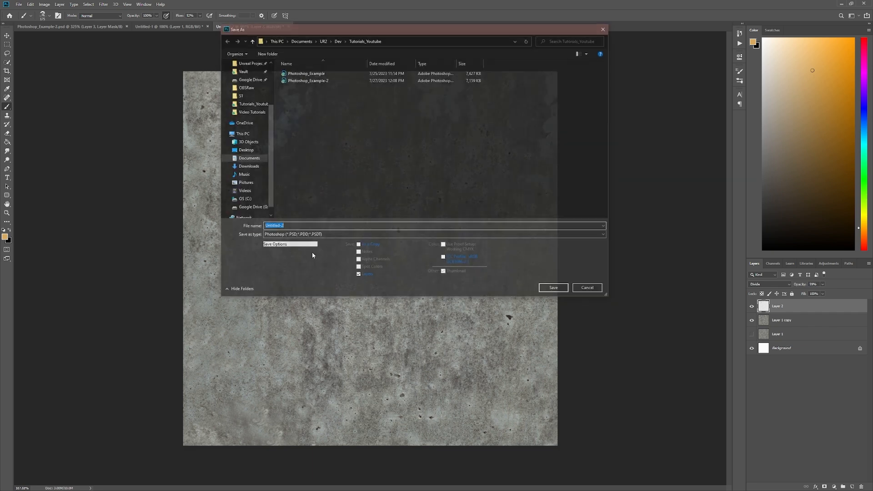
{"action": "left_click", "coordinate": [345, 234]}
{"action": "left_click", "coordinate": [287, 324]}
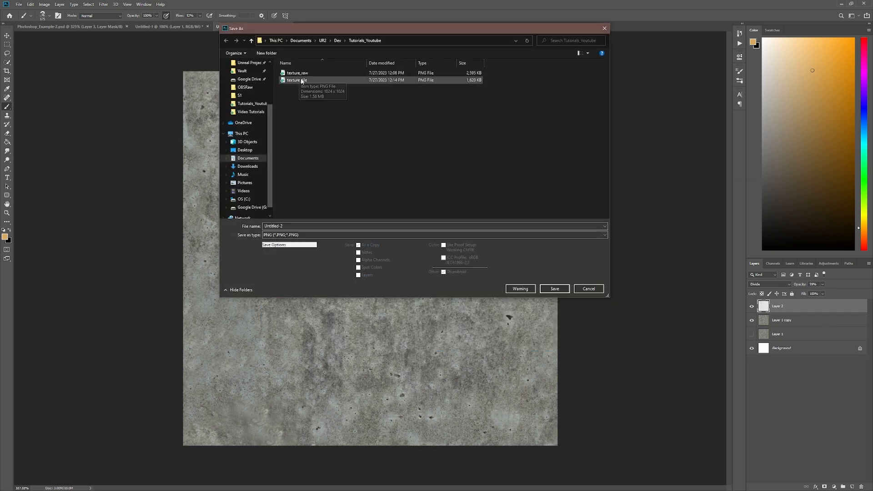
{"action": "double_click", "coordinate": [316, 80]}
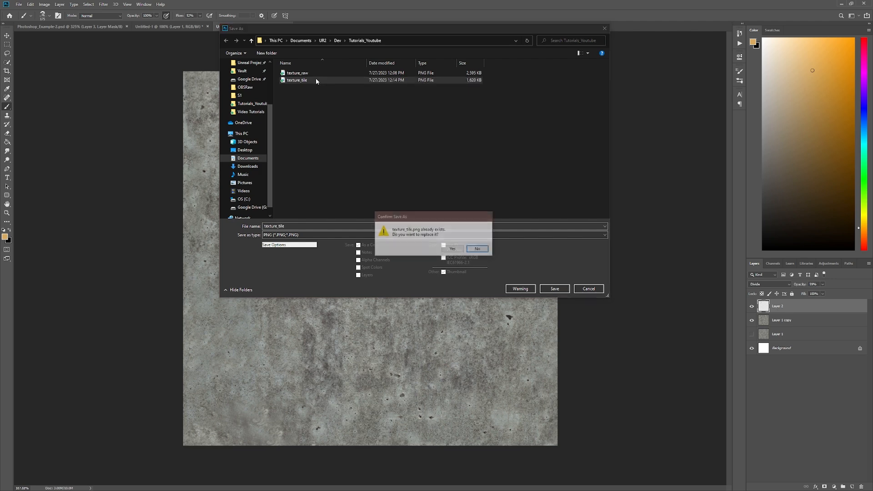
{"action": "left_click", "coordinate": [450, 250]}
{"action": "key", "text": "Return"}
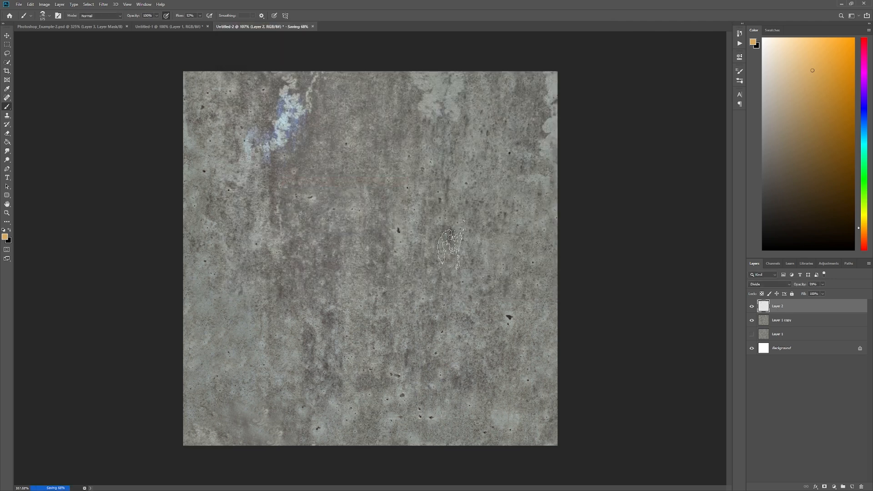
- Switch to Unreal Engine and reimport the texture_tile asset from its source file
{"action": "key", "text": "alt+Tab"}
{"action": "key", "text": "ctrl+space"}
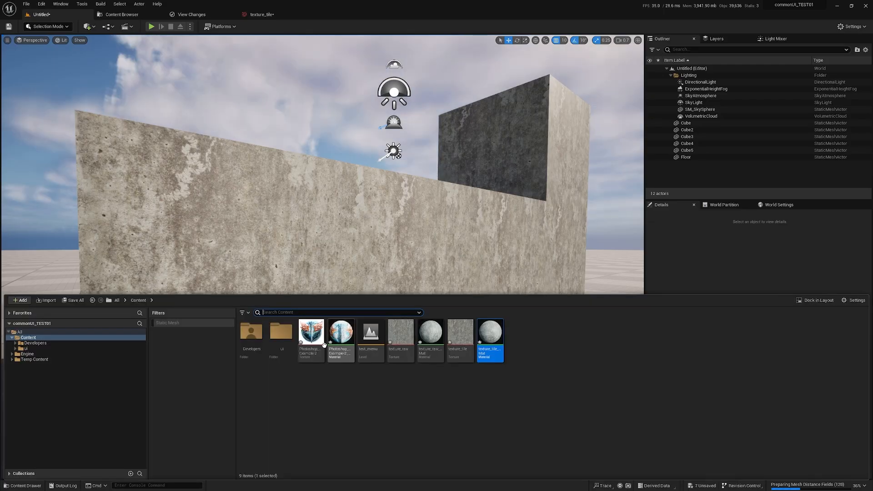
{"action": "right_click", "coordinate": [468, 338]}
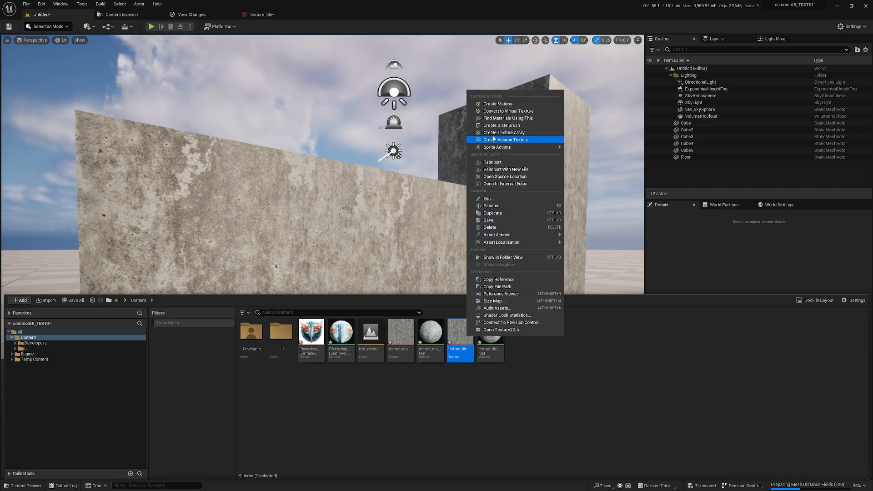
{"action": "left_click", "coordinate": [501, 160]}
- Examine the painted stain on the wall and tower cubes up close, from above and from a distance
{"action": "left_click_drag", "start_coordinate": [369, 220], "coordinate": [336, 136]}
{"action": "key", "text": "s"}
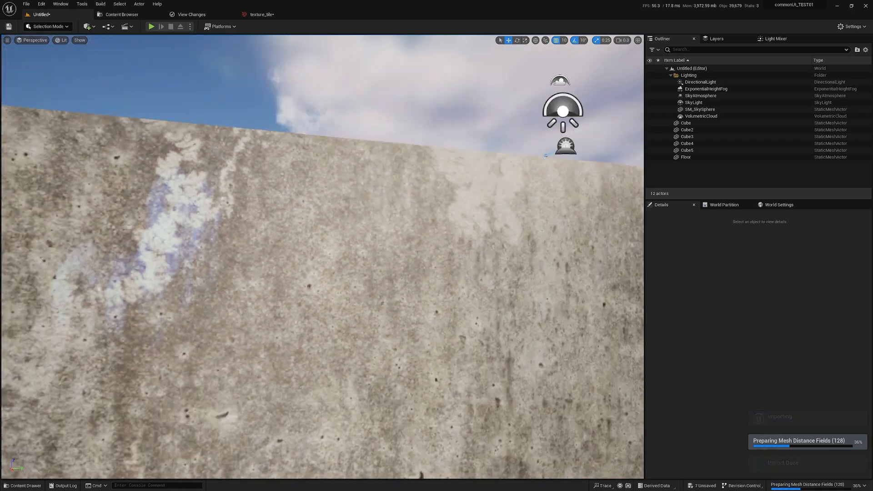
{"action": "scroll", "coordinate": [322, 256], "scroll_direction": "up", "scroll_amount": 3}
{"action": "key", "text": "w"}
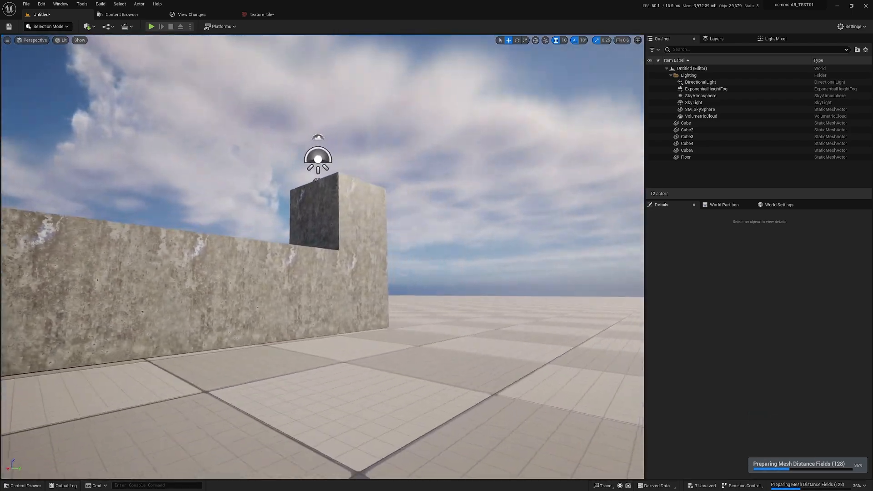
{"action": "key", "text": "s"}
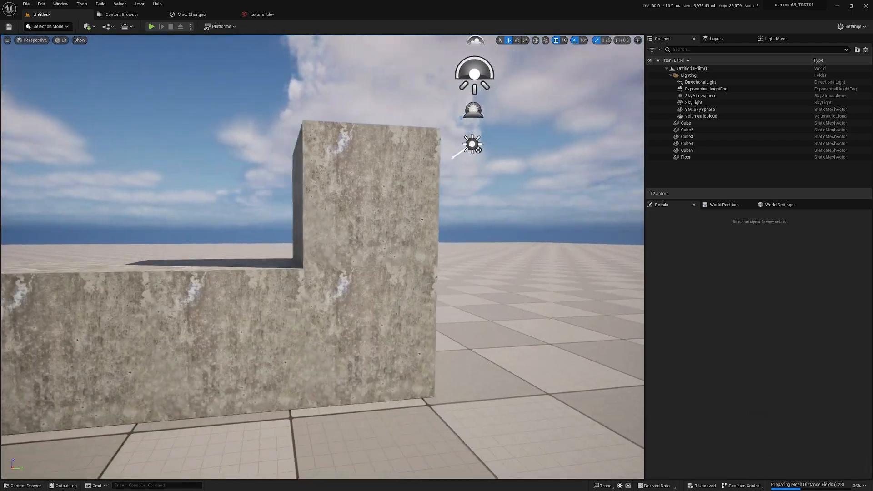
{"action": "key", "text": "a"}
{"action": "key", "text": "w"}
{"action": "key", "text": "s"}
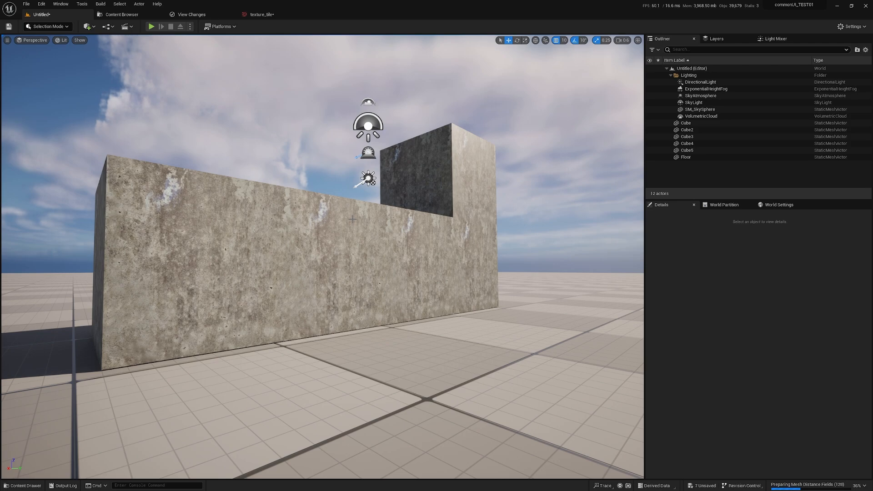
{"action": "key", "text": "a"}
{"action": "key", "text": "e"}
{"action": "key", "text": "w"}
{"action": "key", "text": "w"}
{"action": "key", "text": "d"}
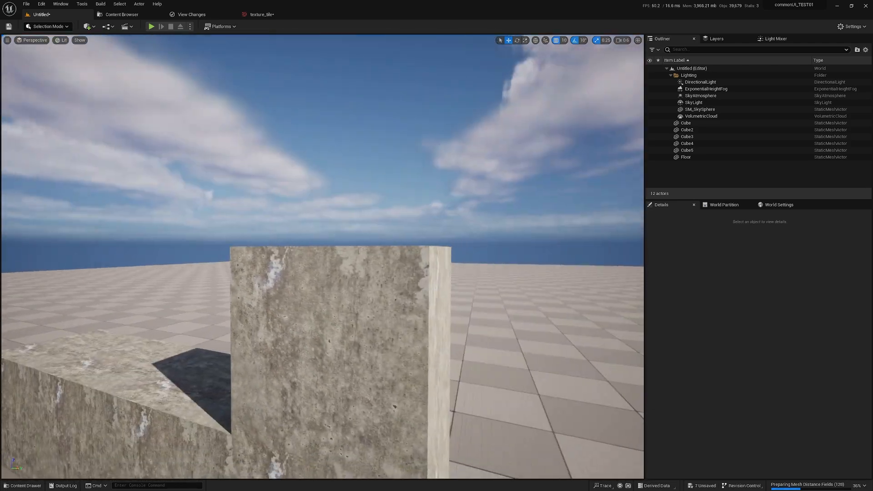
{"action": "key", "text": "a"}
{"action": "key", "text": "s"}
{"action": "key", "text": "q"}
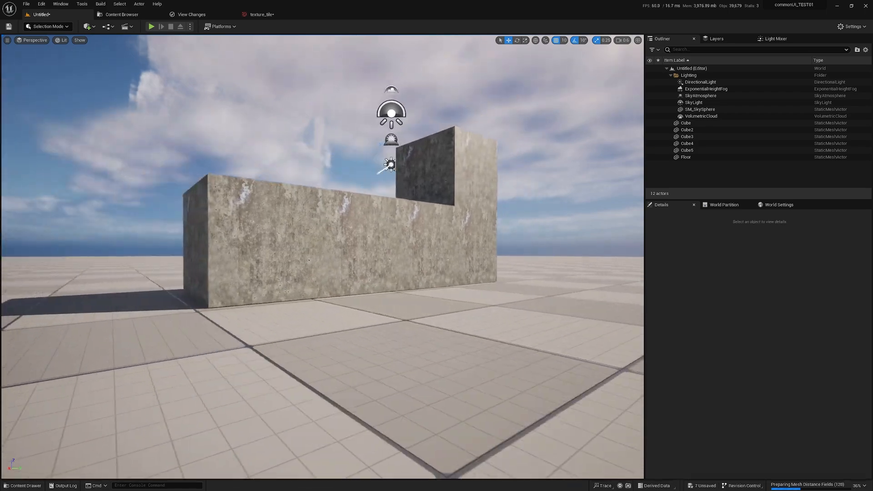
{"action": "key", "text": "w"}
{"action": "key", "text": "s"}
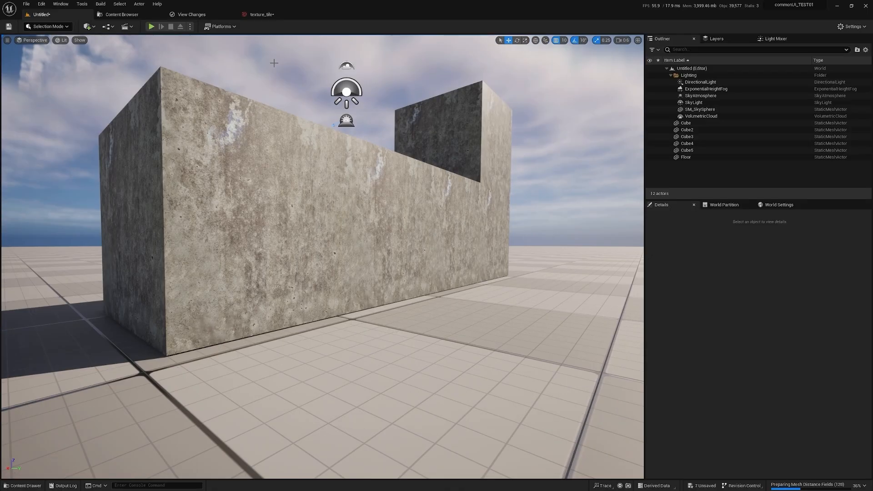
- Open the texture_tile asset and inspect its red, green and blue channels individually and combined
{"action": "left_click", "coordinate": [274, 16]}
{"action": "left_click", "coordinate": [126, 26]}
{"action": "left_click", "coordinate": [136, 27]}
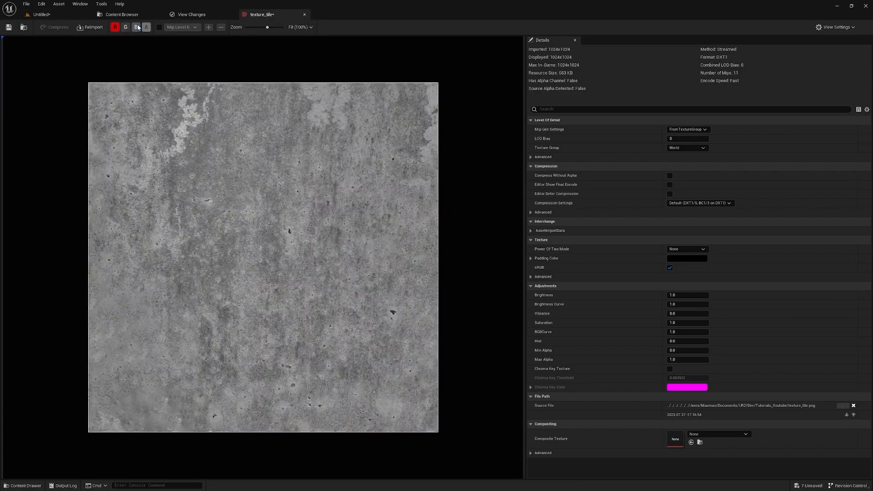
{"action": "left_click", "coordinate": [115, 27]}
{"action": "left_click", "coordinate": [125, 27]}
{"action": "left_click", "coordinate": [126, 27]}
{"action": "left_click", "coordinate": [135, 27]}
{"action": "left_click", "coordinate": [125, 27]}
{"action": "left_click", "coordinate": [115, 27]}
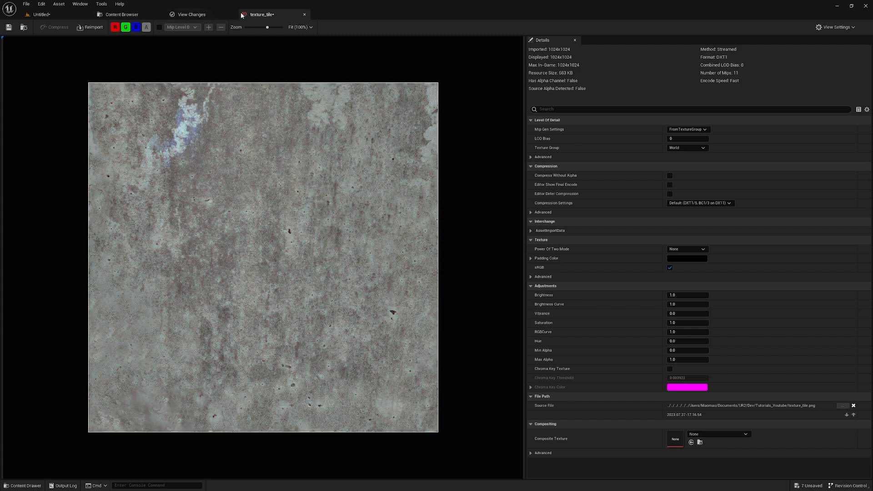
{"action": "left_click", "coordinate": [115, 26]}
{"action": "left_click", "coordinate": [115, 27]}
- Open the texture_tile_Mat material and move the Texture Sample node farther away from the material's result node
{"action": "left_click", "coordinate": [137, 15]}
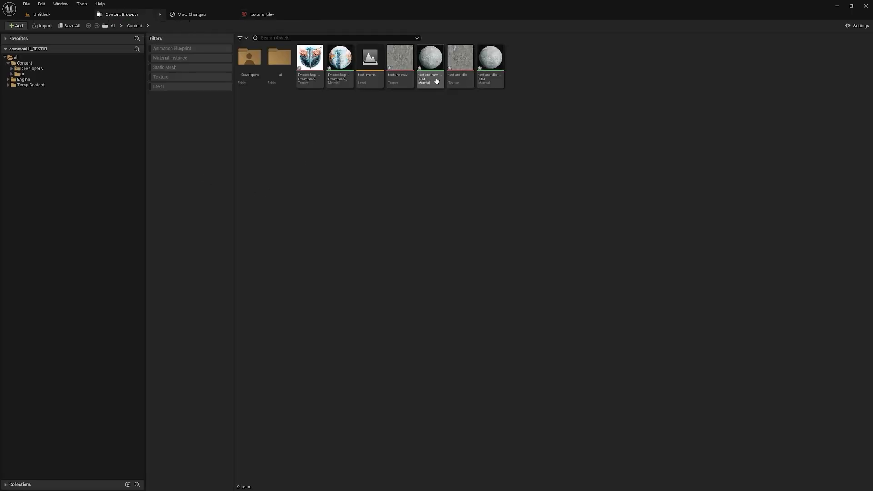
{"action": "double_click", "coordinate": [489, 72]}
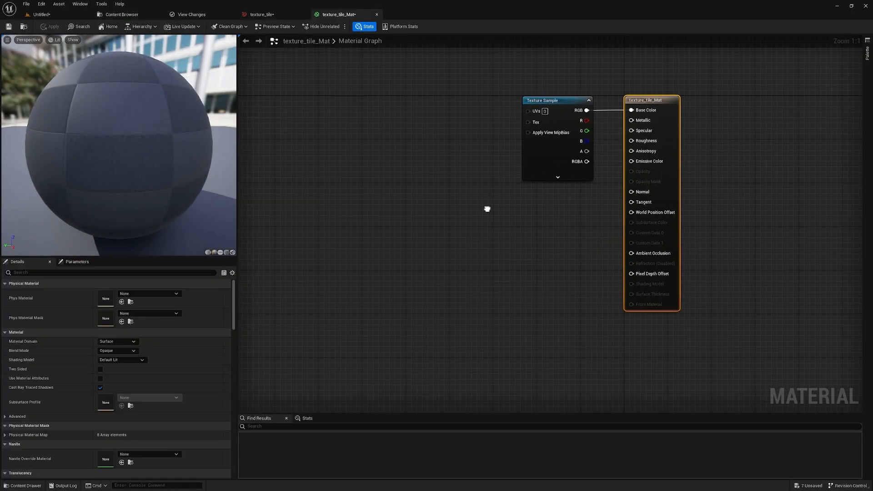
{"action": "left_click_drag", "start_coordinate": [575, 118], "coordinate": [421, 183]}
- Try pulling connections from the Texture Sample's individual colour channel outputs into empty graph space, leaving them unconnected
{"action": "left_click_drag", "start_coordinate": [340, 180], "coordinate": [373, 225]}
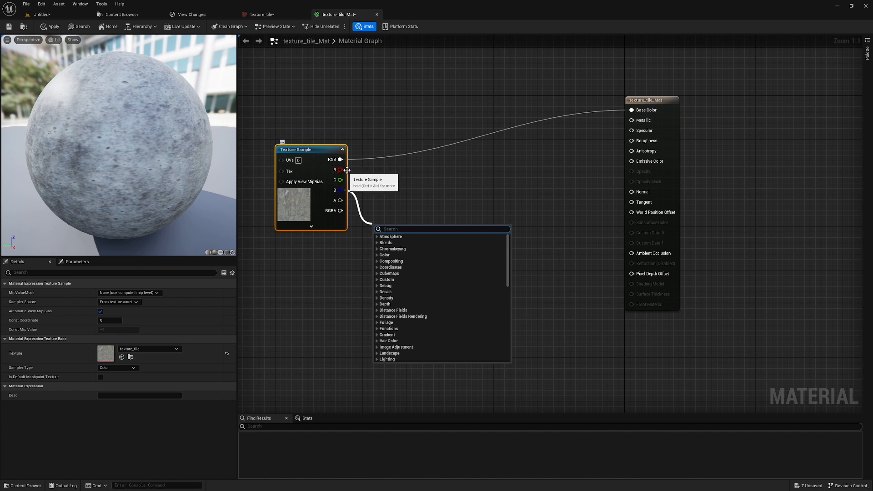
{"action": "left_click_drag", "start_coordinate": [345, 173], "coordinate": [534, 247]}
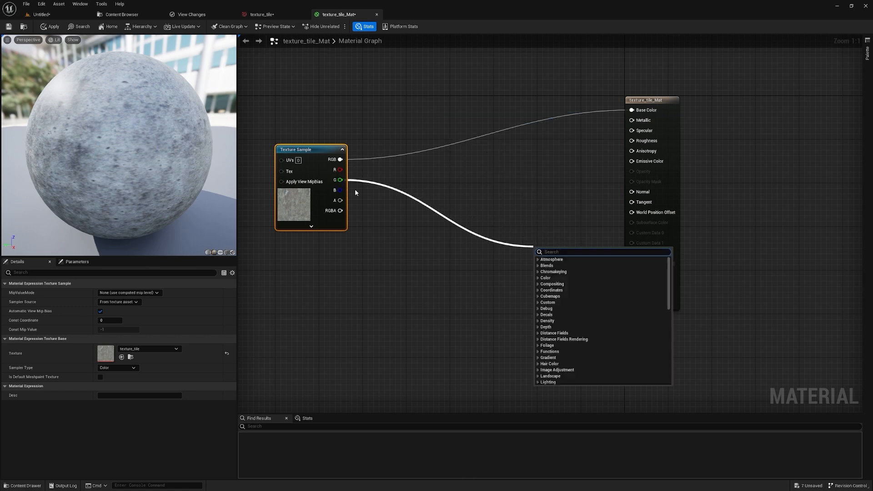
{"action": "left_click_drag", "start_coordinate": [341, 194], "coordinate": [561, 222]}
{"action": "left_click", "coordinate": [467, 179]}
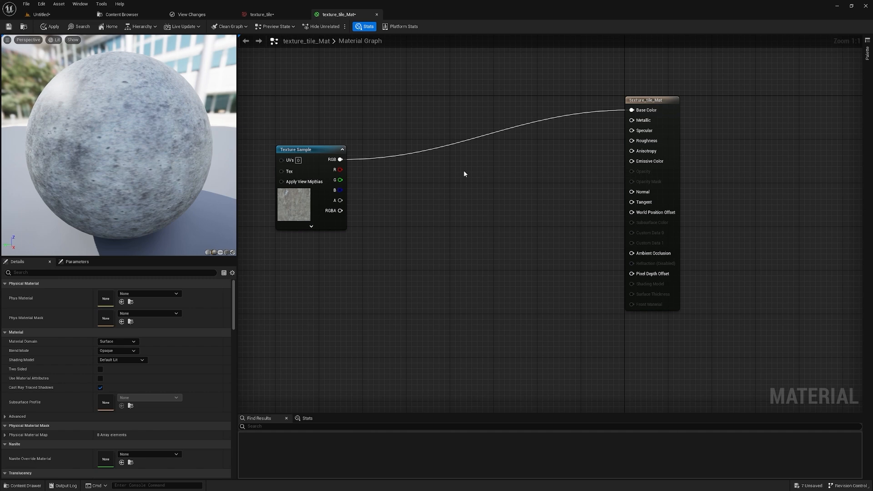
- Switch to Photoshop and create a new 1024 x 1024 pixel document in 8-bit RGB Color with a white background
{"action": "key", "text": "alt+Tab"}
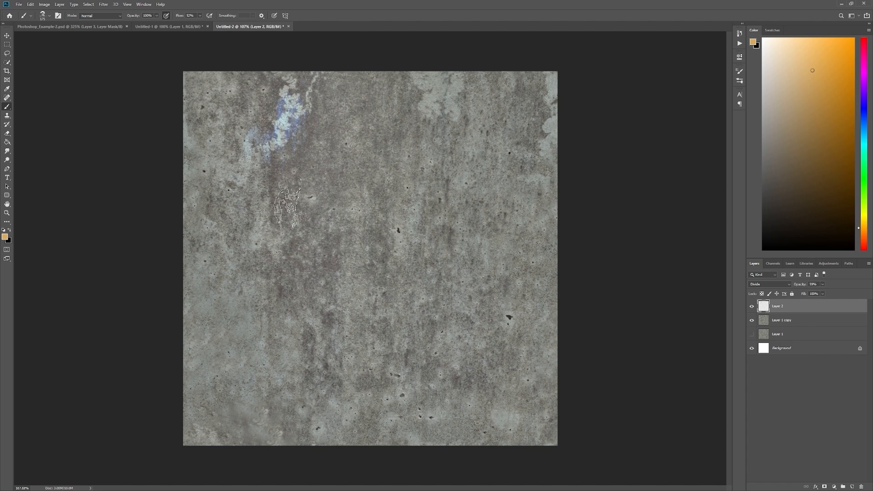
{"action": "left_click", "coordinate": [18, 4]}
{"action": "left_click", "coordinate": [25, 12]}
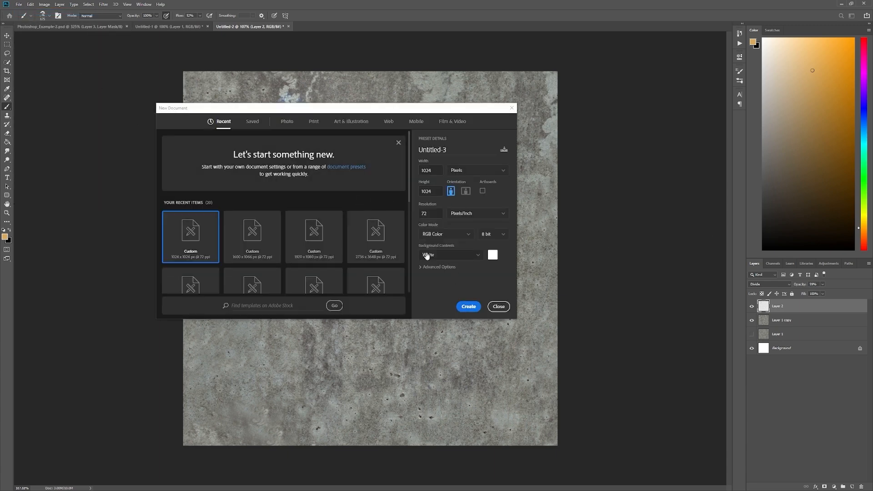
{"action": "left_click", "coordinate": [445, 235]}
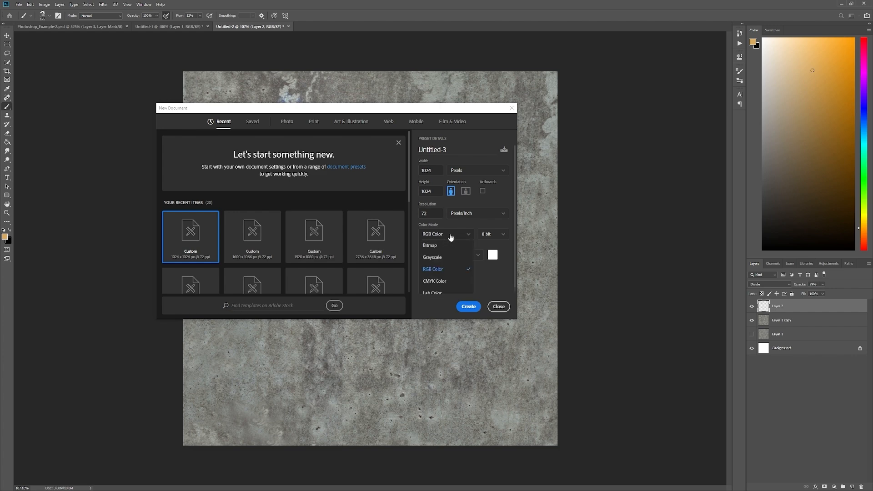
{"action": "left_click", "coordinate": [468, 307]}
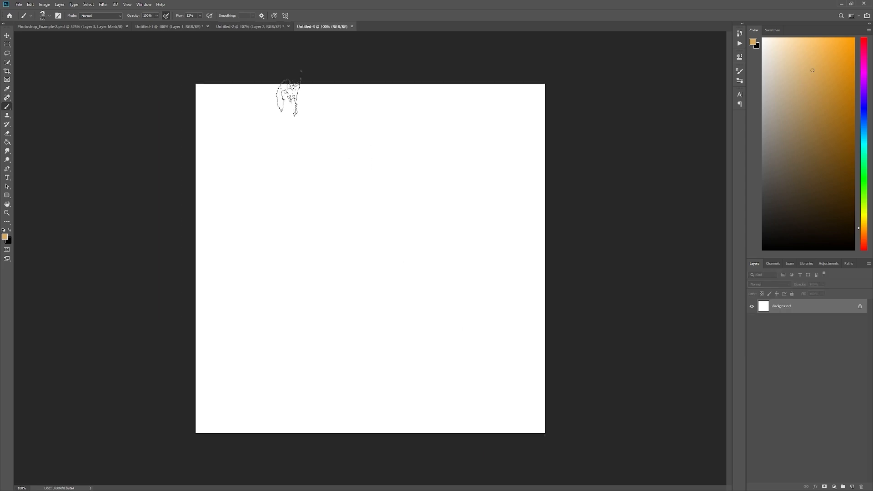
- Check the new document's image colour mode and display its channels
{"action": "left_click", "coordinate": [44, 4]}
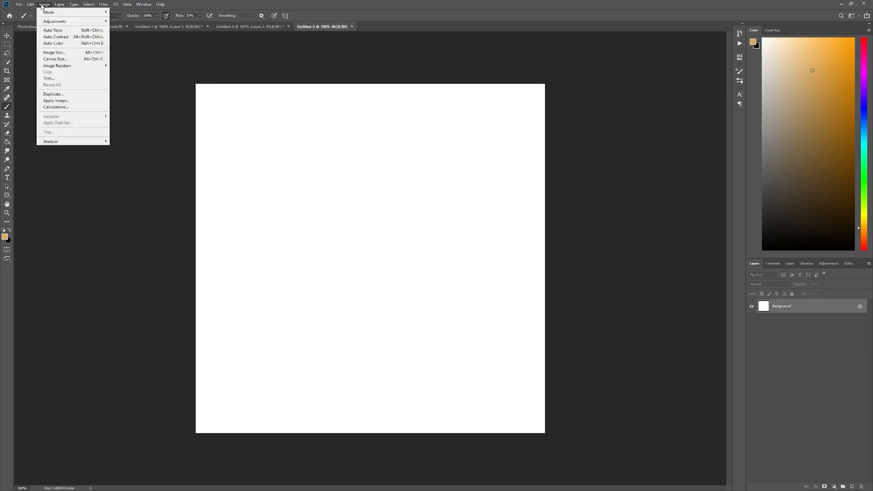
{"action": "mouse_move", "coordinate": [57, 15]}
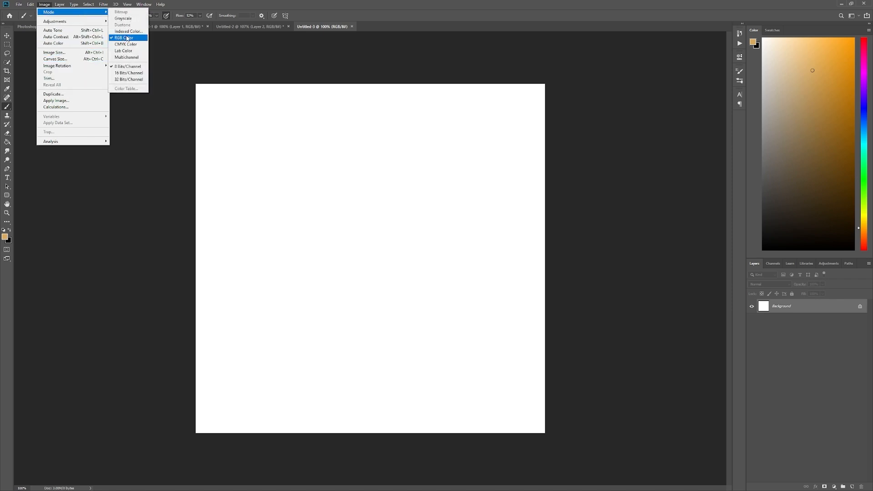
{"action": "mouse_move", "coordinate": [136, 7]}
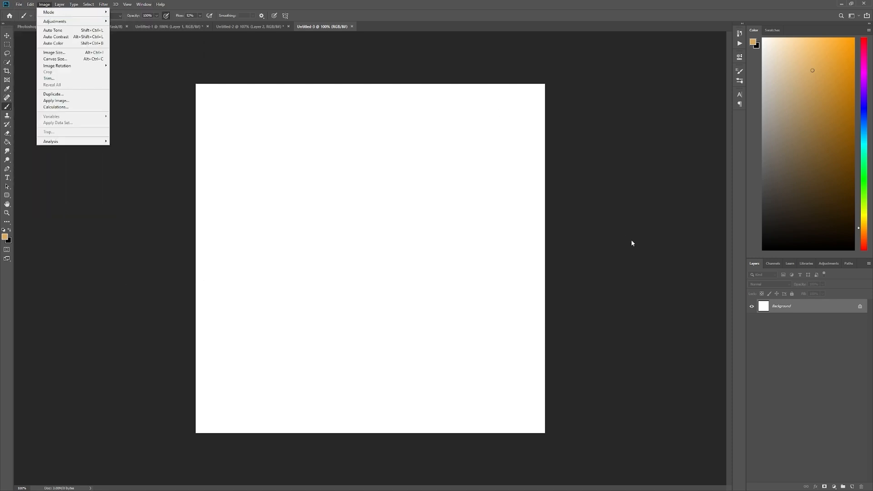
{"action": "left_click", "coordinate": [746, 261]}
{"action": "left_click", "coordinate": [769, 264]}
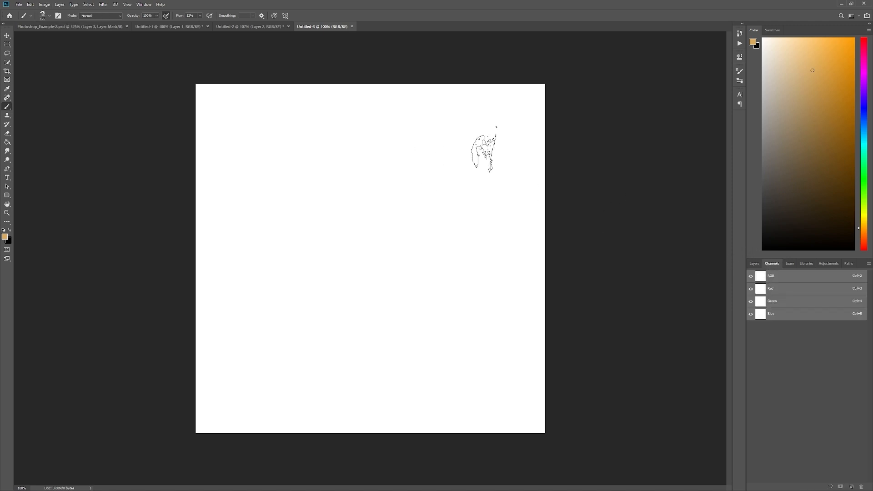
- In Untitled-2, hide Layer 2 and Layer 1 copy and fill the Background layer with black
{"action": "left_click", "coordinate": [266, 29]}
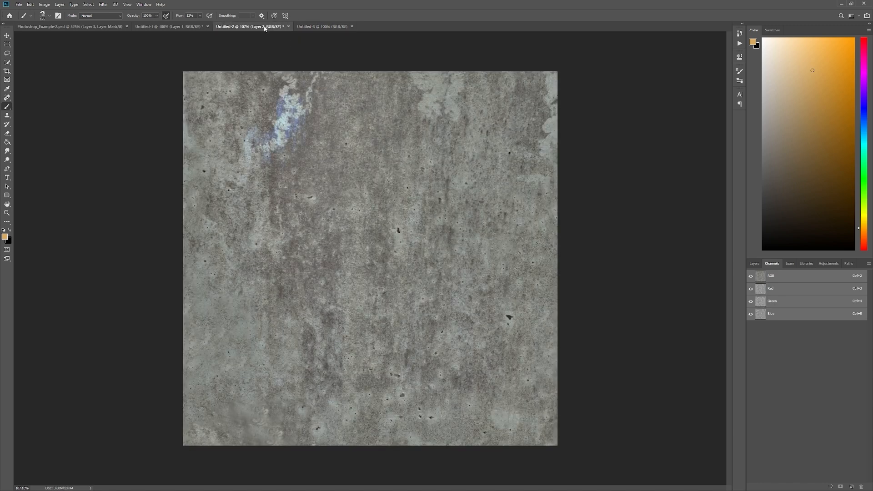
{"action": "left_click", "coordinate": [755, 264]}
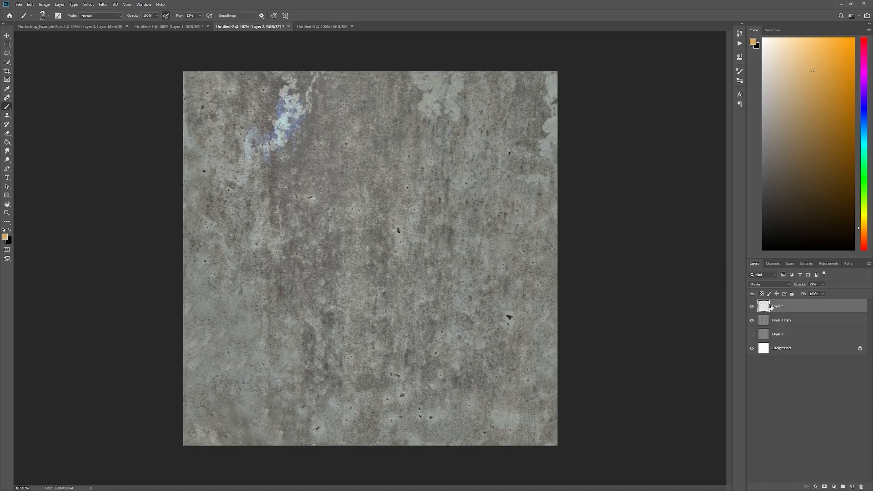
{"action": "left_click", "coordinate": [791, 352]}
{"action": "left_click", "coordinate": [751, 306]}
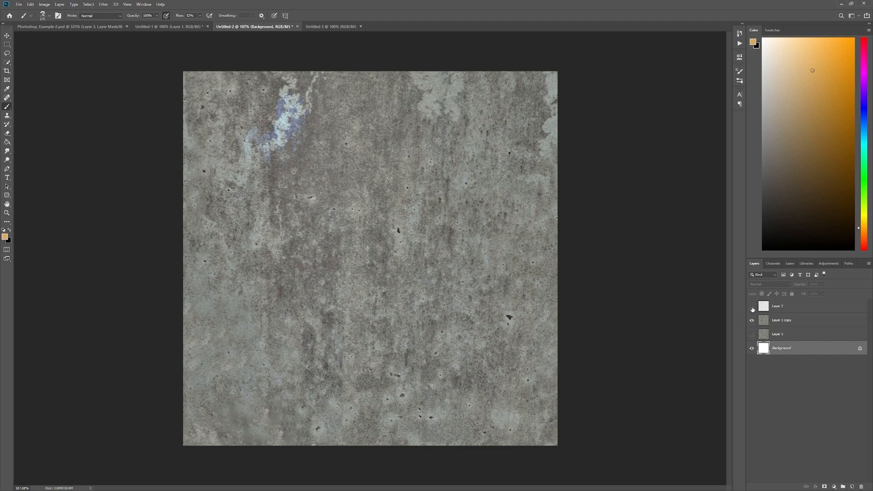
{"action": "left_click", "coordinate": [751, 320]}
{"action": "key", "text": "ctrl+BackSpace"}
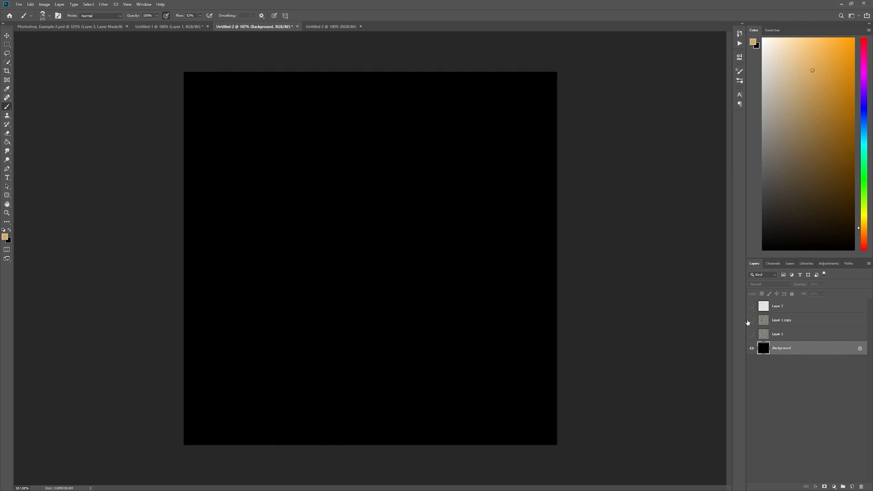
- Add a new layer on top and paint a large white textured patch in the middle with an enlarged brush
{"action": "left_click", "coordinate": [800, 309]}
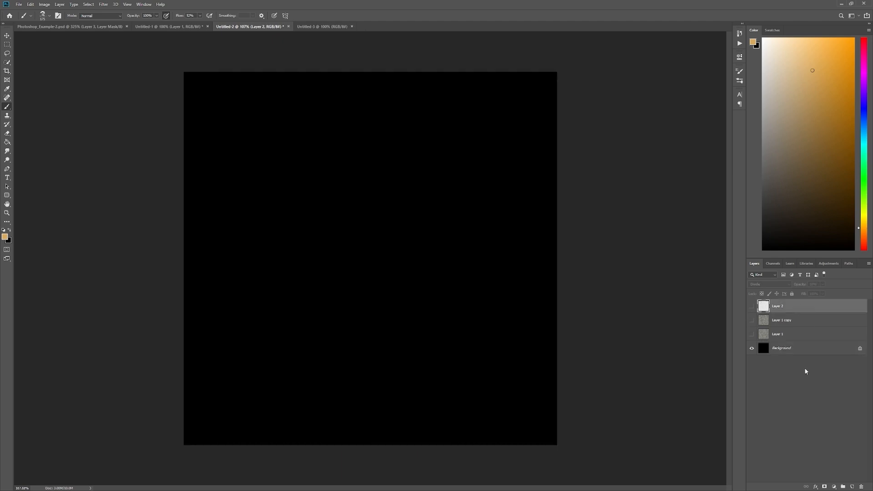
{"action": "left_click", "coordinate": [853, 486]}
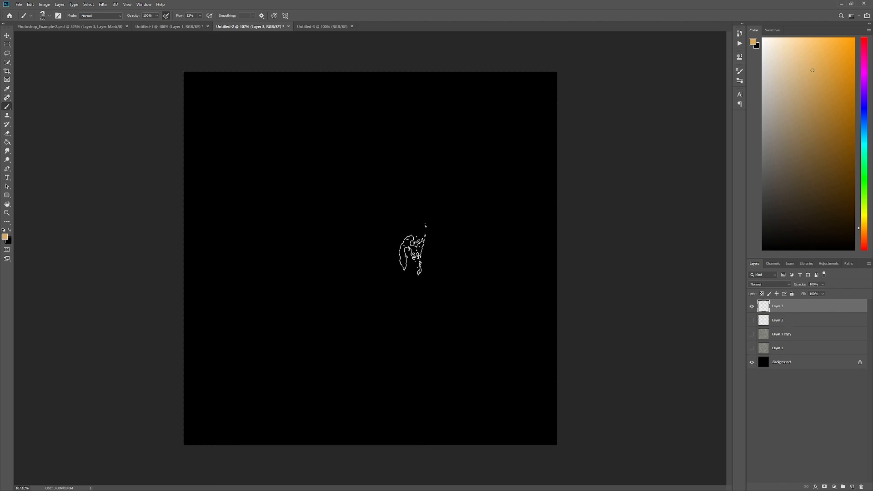
{"action": "key", "text": "bracketright"}
{"action": "key", "text": "bracketright"}
{"action": "key", "text": "bracketright"}
{"action": "key", "text": "bracketright"}
{"action": "key", "text": "bracketright"}
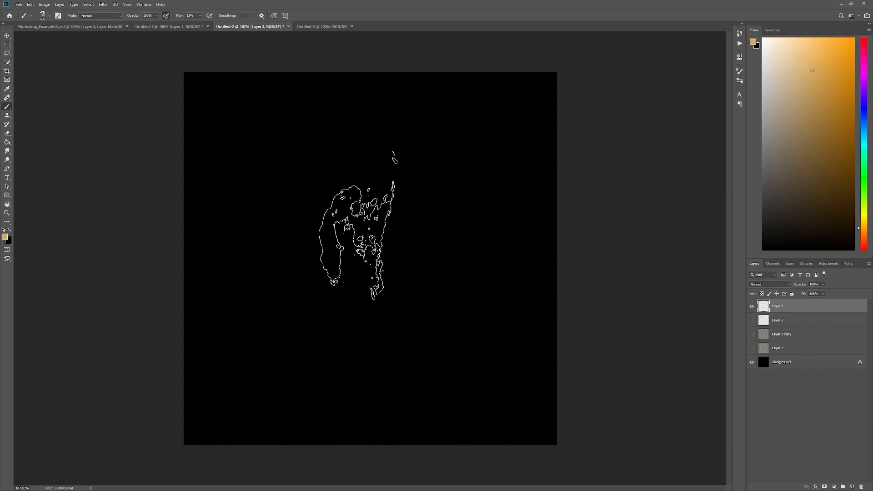
{"action": "key", "text": "d"}
{"action": "key", "text": "x"}
{"action": "mouse_move", "coordinate": [335, 234]}
{"action": "left_mouse_down"}
{"action": "mouse_move", "coordinate": [365, 224]}
{"action": "mouse_move", "coordinate": [324, 225]}
{"action": "mouse_move", "coordinate": [388, 211]}
{"action": "mouse_move", "coordinate": [420, 251]}
{"action": "mouse_move", "coordinate": [345, 173]}
{"action": "mouse_move", "coordinate": [318, 355]}
{"action": "left_mouse_up"}
{"action": "mouse_move", "coordinate": [425, 269]}
{"action": "left_mouse_down"}
{"action": "mouse_move", "coordinate": [391, 254]}
{"action": "mouse_move", "coordinate": [425, 278]}
{"action": "mouse_move", "coordinate": [429, 314]}
{"action": "mouse_move", "coordinate": [422, 292]}
{"action": "left_mouse_up"}
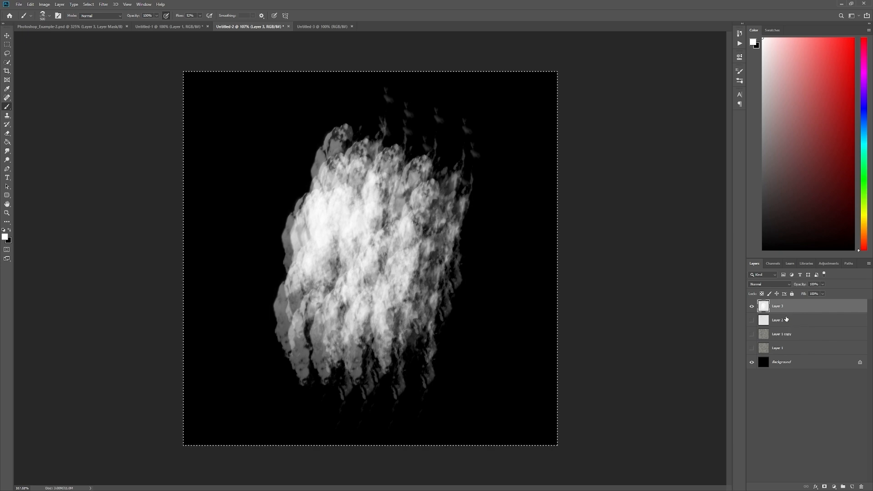
- Try to paste the painted layer into the Red channel of Untitled-3
{"action": "left_click", "coordinate": [320, 27]}
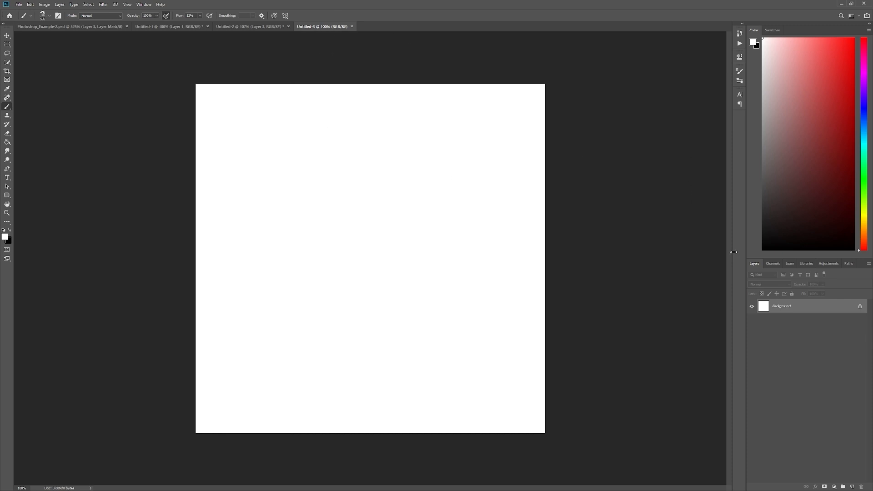
{"action": "left_click", "coordinate": [772, 263]}
{"action": "left_click", "coordinate": [776, 290]}
{"action": "mouse_move", "coordinate": [371, 245]}
{"action": "left_mouse_down"}
{"action": "mouse_move", "coordinate": [468, 202]}
{"action": "mouse_move", "coordinate": [348, 219]}
{"action": "left_mouse_up"}
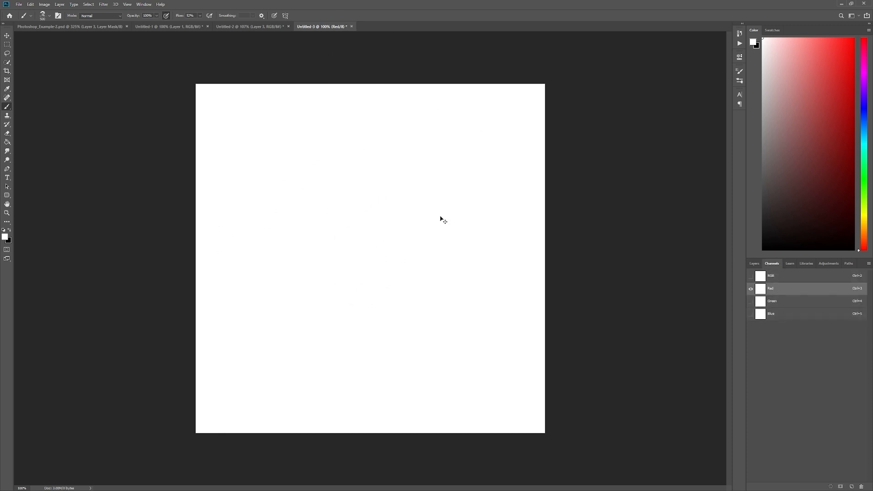
- In Untitled-2, stamp the visible layers into a new merged layer, hide the paint layer below it and select the whole canvas
{"action": "left_click", "coordinate": [264, 26]}
{"action": "left_click", "coordinate": [754, 264]}
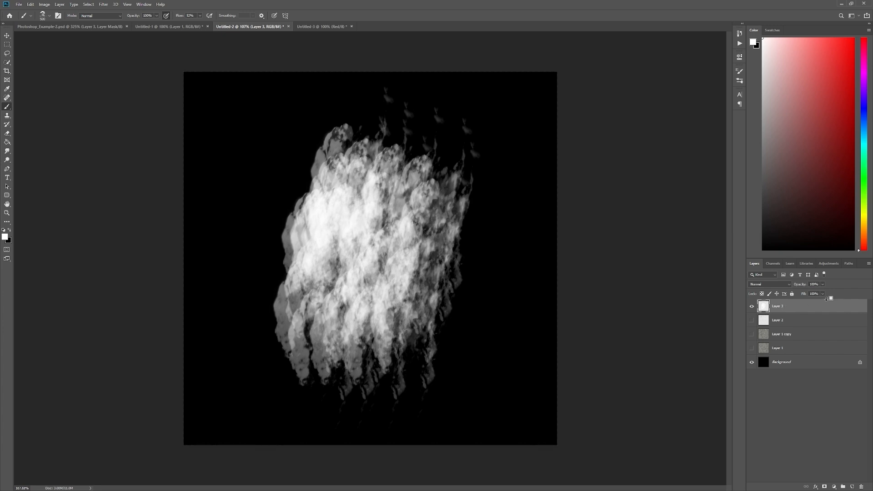
{"action": "key", "text": "ctrl+shift+alt+e"}
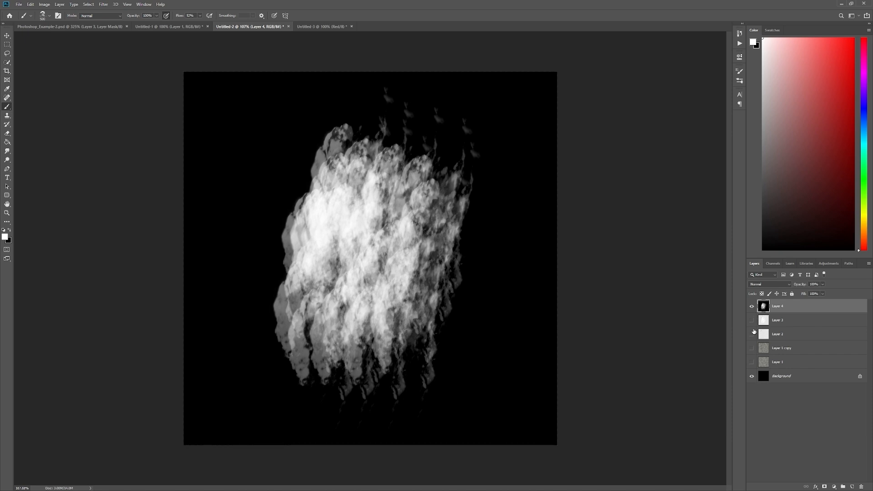
{"action": "key", "text": "ctrl+a"}
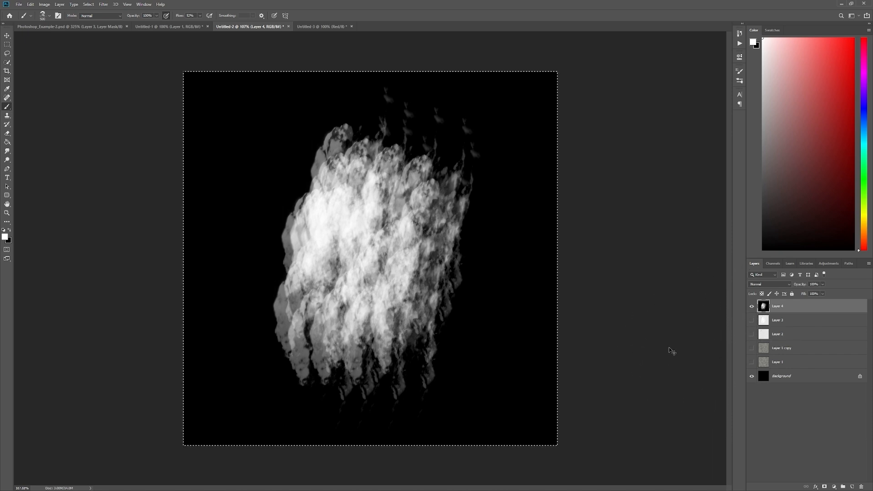
- Paste the merged black-and-white image into the Red channel of Untitled-3
{"action": "left_click", "coordinate": [324, 27]}
{"action": "left_click", "coordinate": [772, 263]}
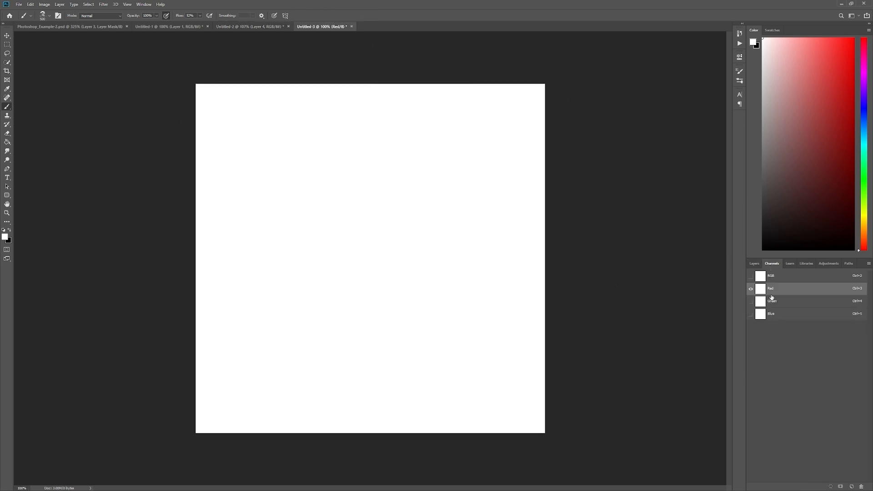
{"action": "key", "text": "ctrl+v"}
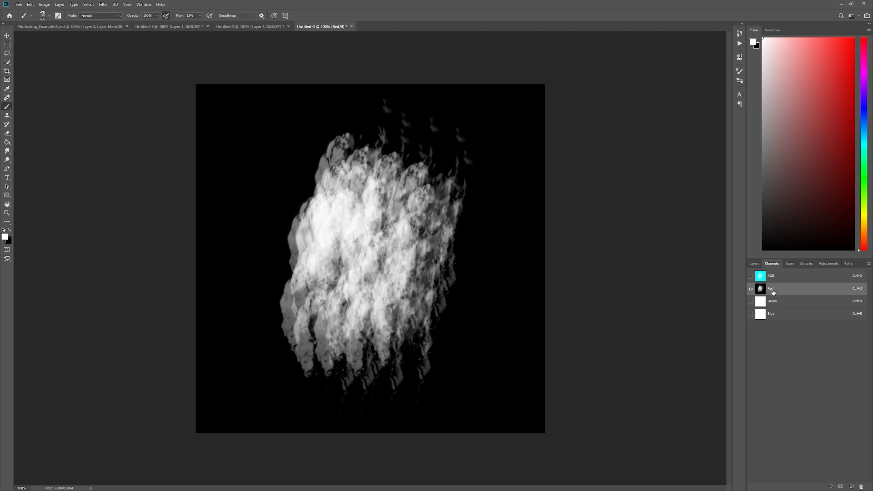
- Return to Untitled-2, clear the selection and switch to the Clone Stamp tool
{"action": "left_click", "coordinate": [261, 26]}
{"action": "key", "text": "ctrl+d"}
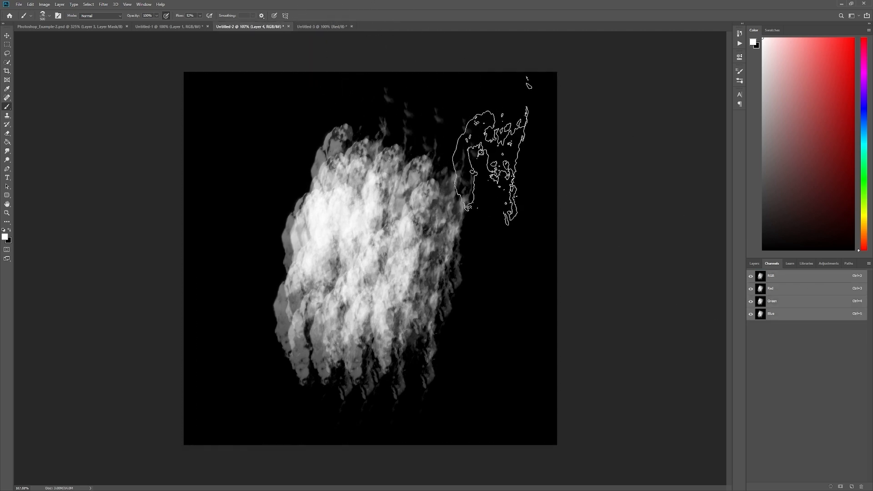
{"action": "left_click", "coordinate": [48, 15]}
{"action": "key", "text": "s"}
{"action": "left_click", "coordinate": [378, 19]}
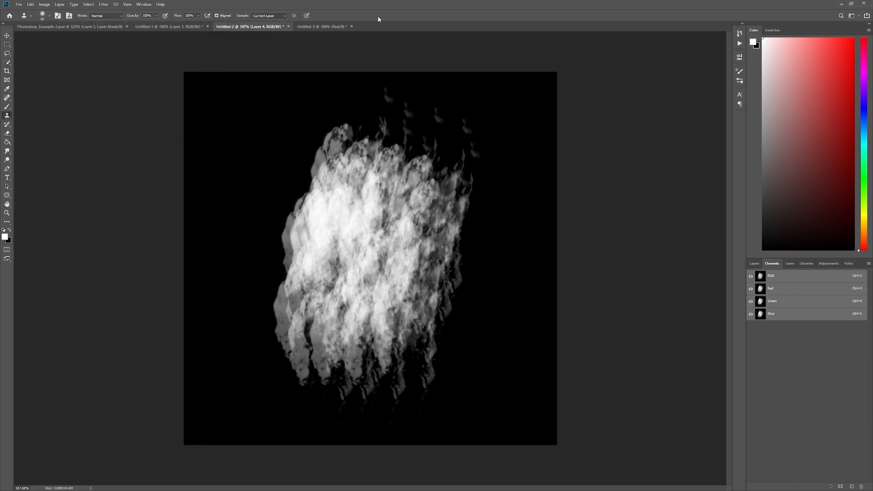
- Add a new empty layer above Layer 4, then hide Layer 4 and rename it "red channel"
{"action": "left_click", "coordinate": [755, 264]}
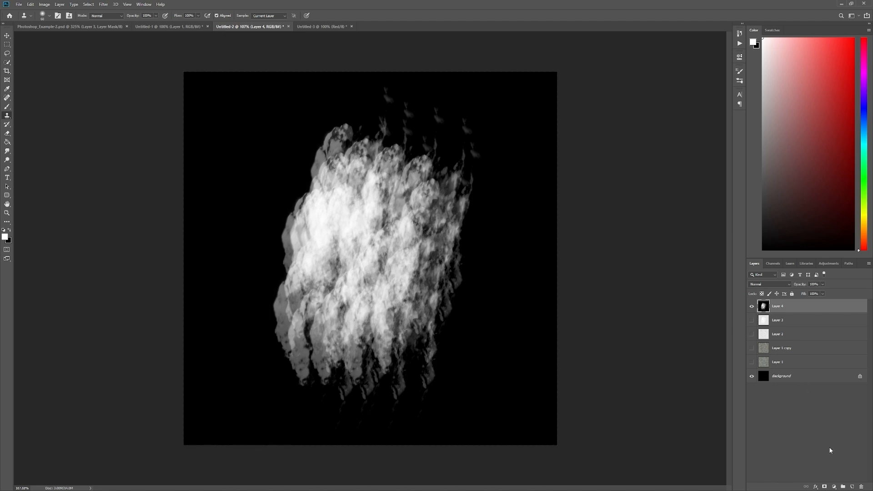
{"action": "left_click", "coordinate": [853, 487]}
{"action": "left_click", "coordinate": [751, 320]}
{"action": "double_click", "coordinate": [778, 320]}
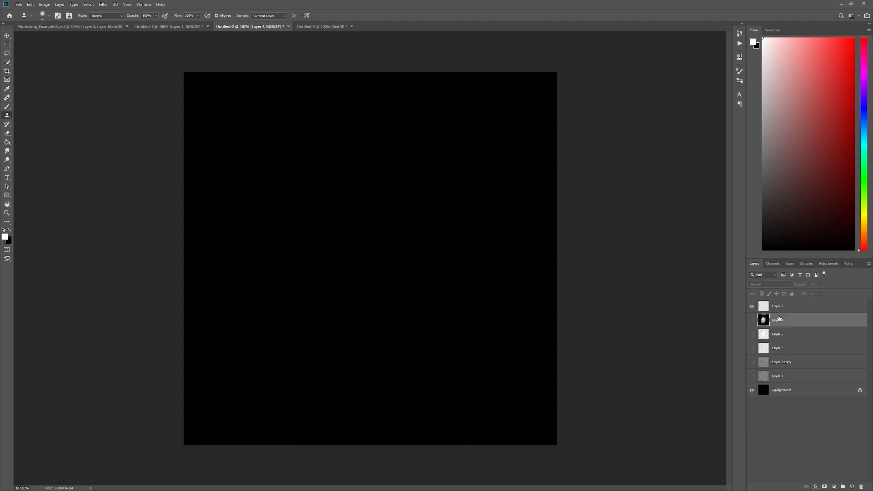
{"action": "type", "text": "red channel"}
{"action": "key", "text": "Return"}
- On Layer 5, enlarge the Clone Stamp brush and paint a large soft round patch of concrete texture at the canvas centre
{"action": "left_click", "coordinate": [776, 308]}
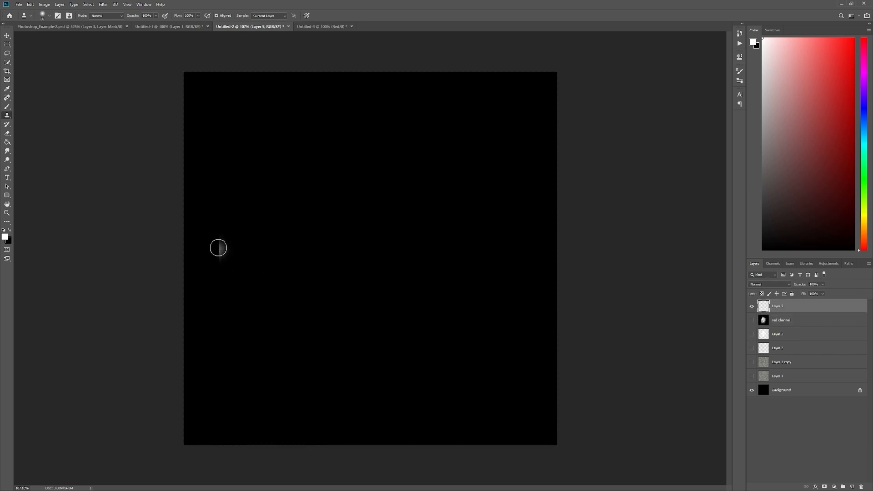
{"action": "key", "text": "bracketright"}
{"action": "key", "text": "bracketright"}
{"action": "key", "text": "bracketright"}
{"action": "key", "text": "bracketright"}
{"action": "key", "text": "bracketright"}
{"action": "key", "text": "bracketright"}
{"action": "key", "text": "bracketright"}
{"action": "key", "text": "bracketright"}
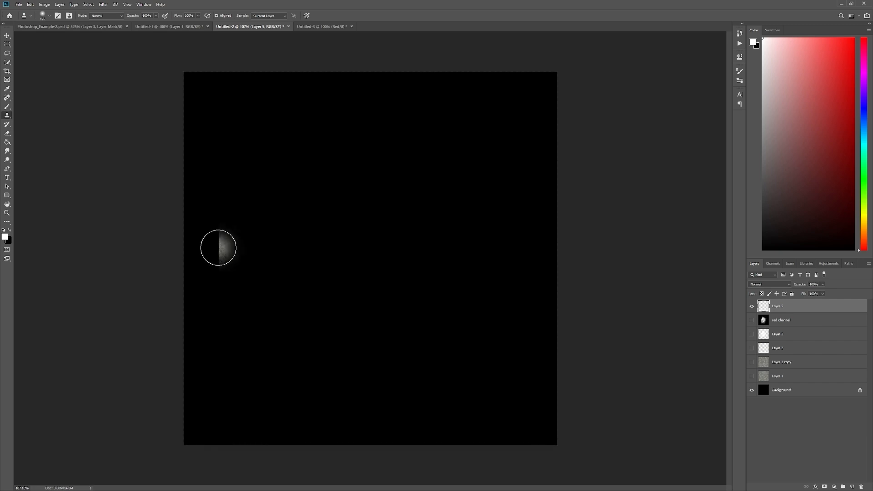
{"action": "key", "text": "bracketright"}
{"action": "key", "text": "bracketright"}
{"action": "key", "text": "bracketright"}
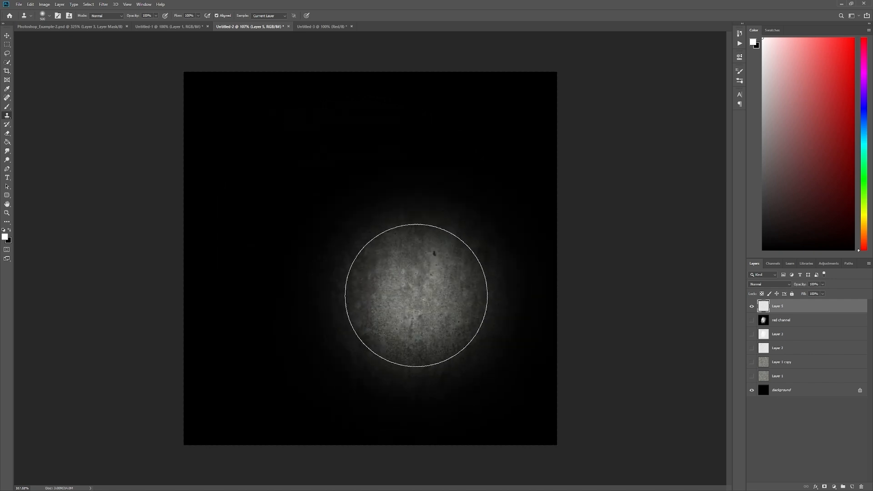
{"action": "left_click", "coordinate": [371, 247]}
{"action": "left_click", "coordinate": [369, 247]}
{"action": "left_click", "coordinate": [369, 246]}
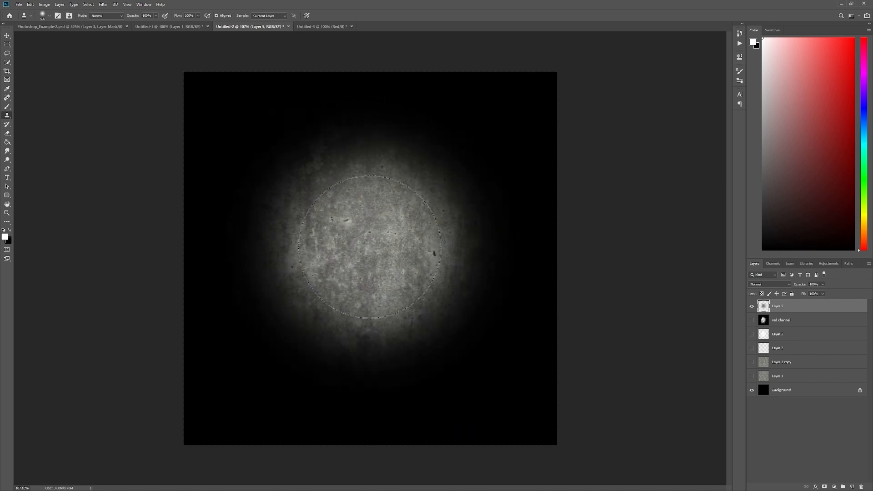
{"action": "left_click", "coordinate": [374, 241]}
{"action": "left_click", "coordinate": [375, 242]}
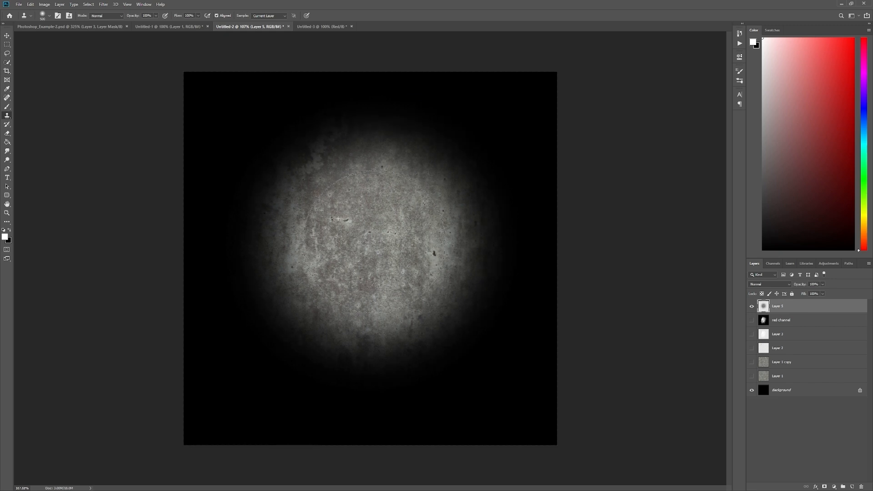
{"action": "left_click", "coordinate": [374, 242]}
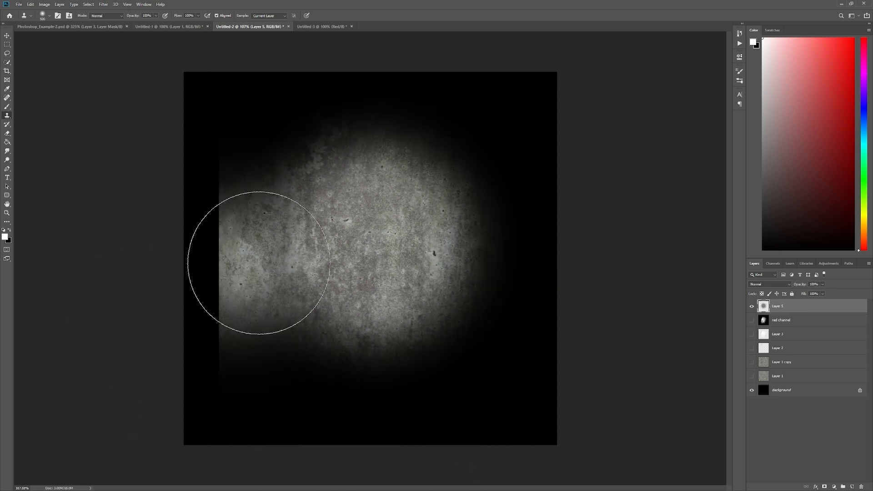
- Desaturate the cloned concrete patch on Layer 5
{"action": "left_click", "coordinate": [94, 4]}
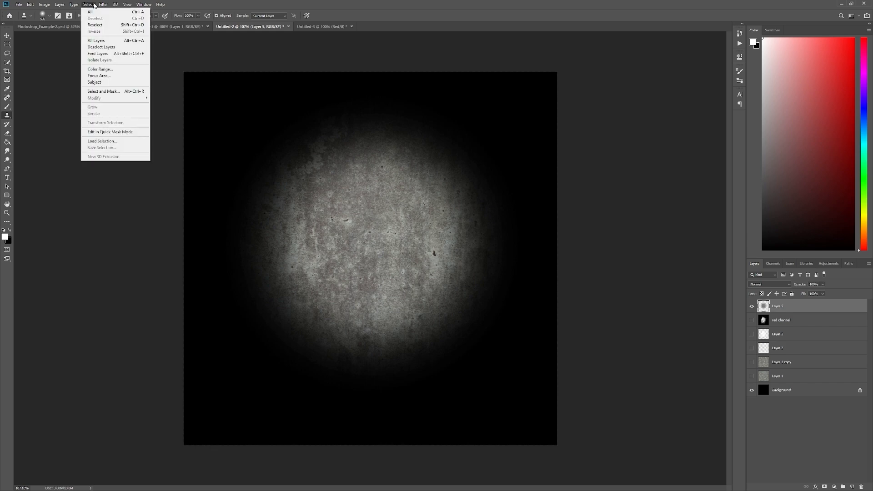
{"action": "mouse_move", "coordinate": [44, 5]}
{"action": "mouse_move", "coordinate": [70, 21]}
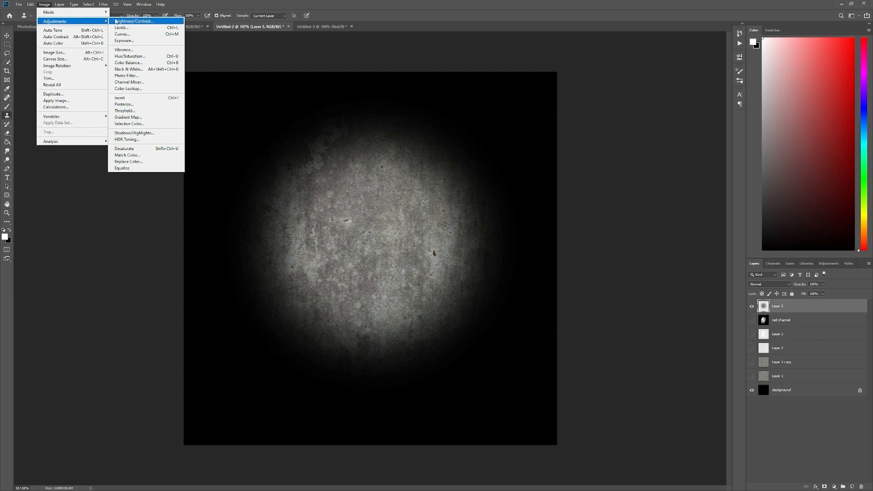
{"action": "left_click", "coordinate": [140, 150]}
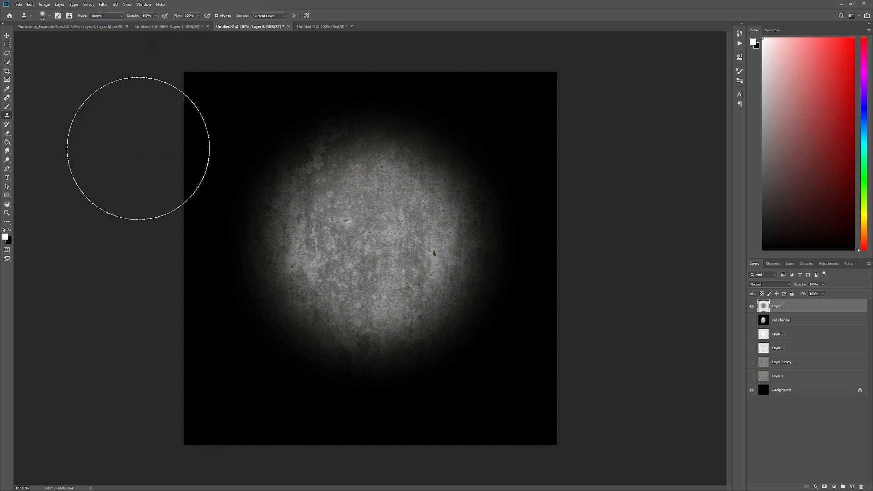
{"action": "key", "text": "z"}
{"action": "mouse_move", "coordinate": [390, 223]}
{"action": "left_mouse_down"}
{"action": "mouse_move", "coordinate": [423, 214]}
{"action": "mouse_move", "coordinate": [393, 205]}
{"action": "left_mouse_up"}
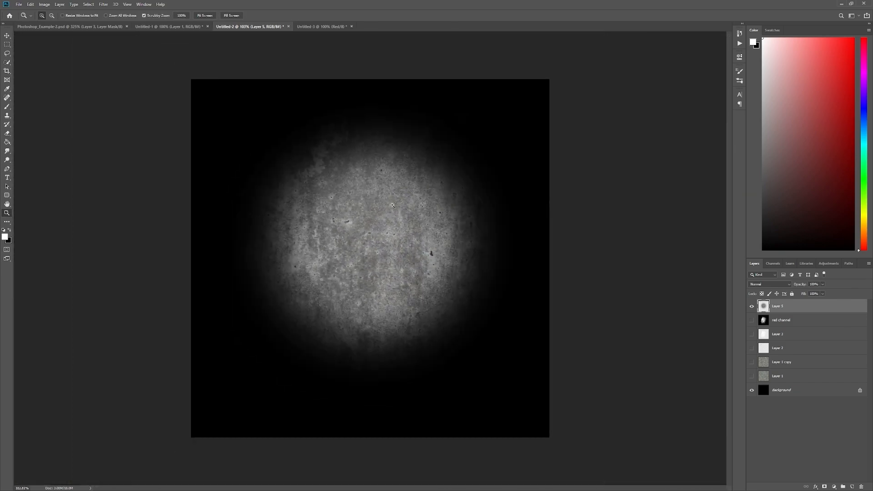
- Undo the desaturation of the concrete patch and apply it again to compare the two versions
{"action": "key", "text": "ctrl+z"}
{"action": "left_click", "coordinate": [30, 3]}
{"action": "left_click", "coordinate": [254, 5]}
{"action": "key", "text": "ctrl+shift+u"}
{"action": "left_click_drag", "start_coordinate": [355, 212], "coordinate": [360, 212]}
- Stamp the visible layers into a merged layer and paste the grayscale concrete into the Green channel of Untitled-3
{"action": "key", "text": "b"}
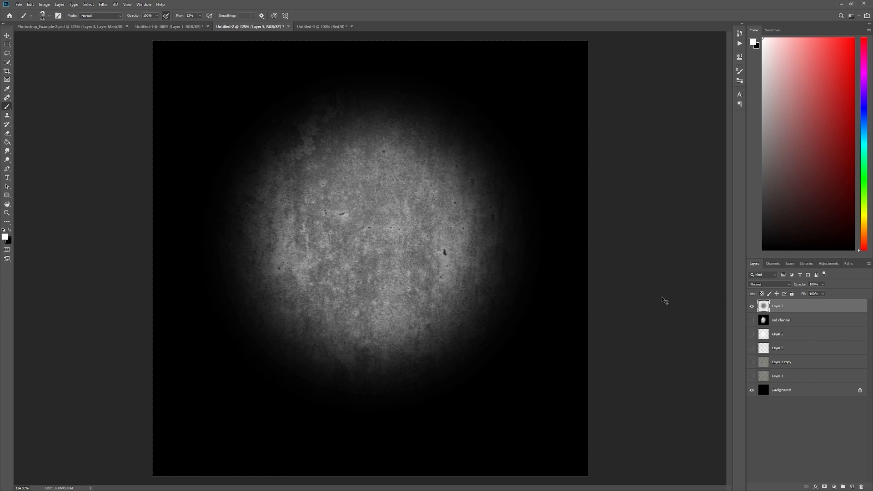
{"action": "key", "text": "ctrl+shift+alt+e"}
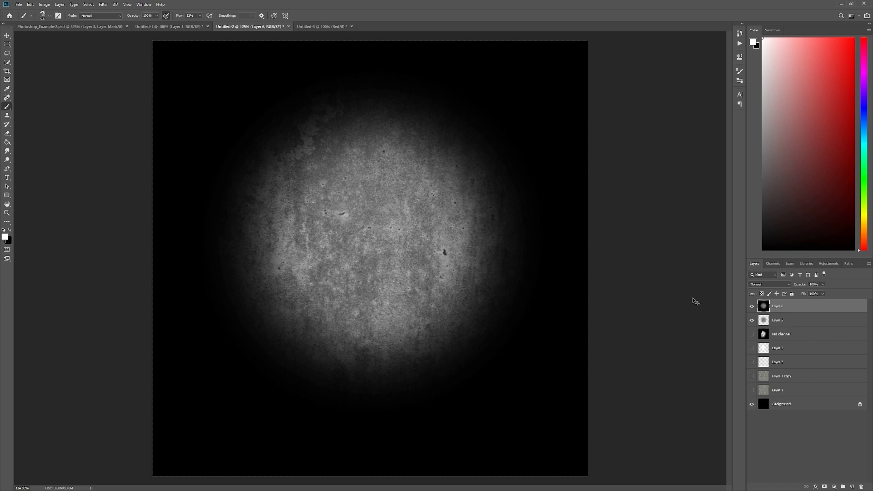
{"action": "left_click", "coordinate": [320, 27]}
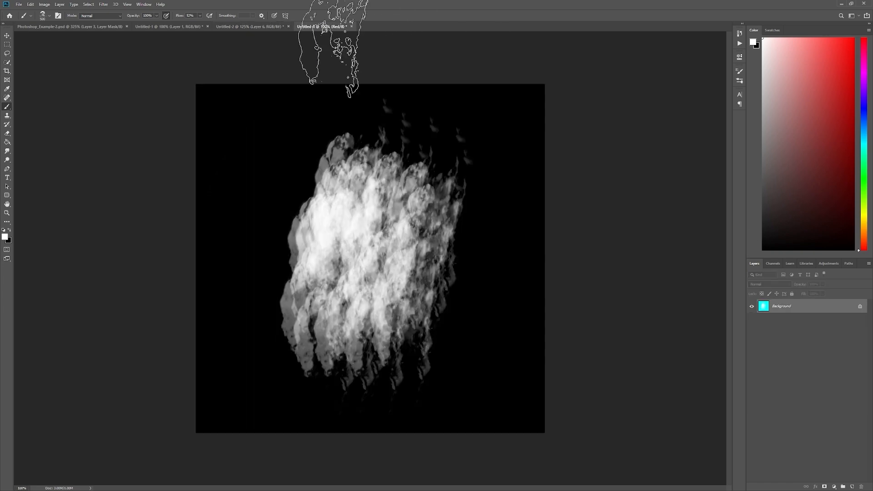
{"action": "left_click", "coordinate": [772, 264]}
{"action": "left_click", "coordinate": [774, 304]}
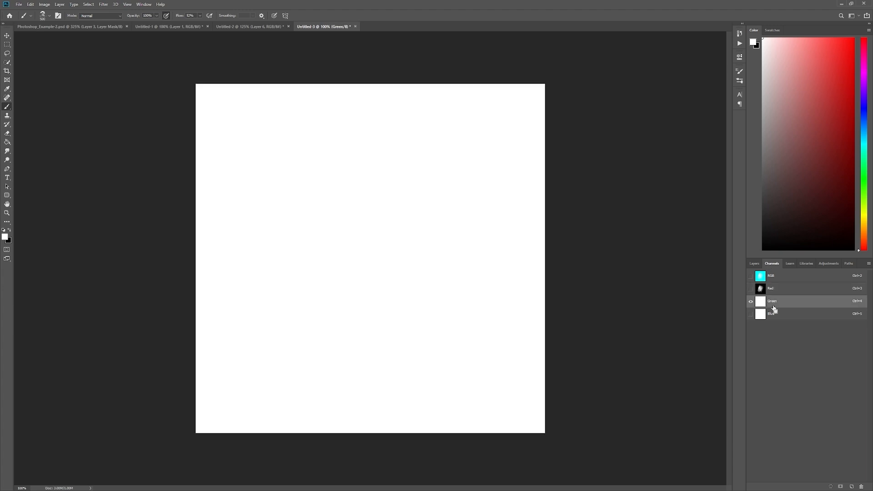
{"action": "key", "text": "ctrl+v"}
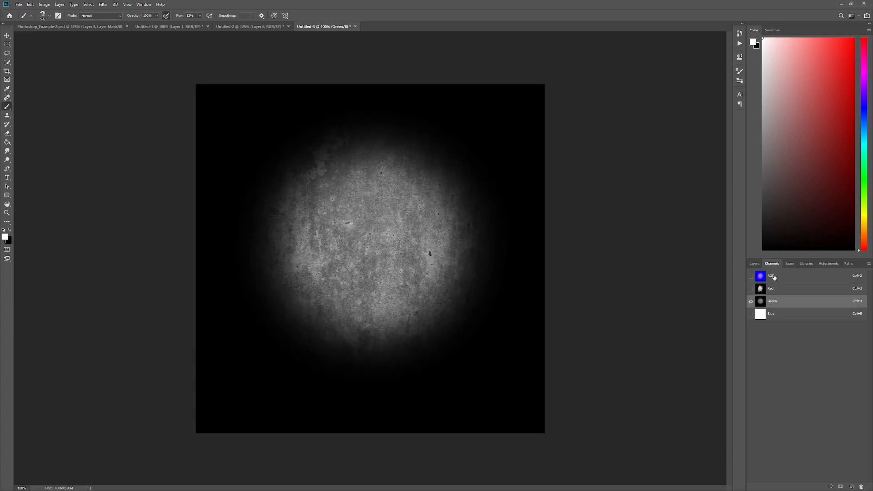
{"action": "left_click", "coordinate": [774, 277]}
{"action": "left_click", "coordinate": [756, 264]}
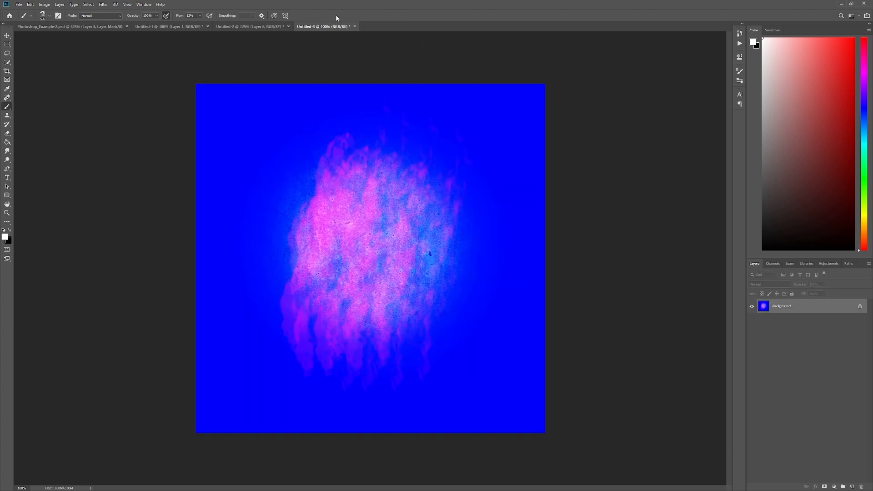
- In Untitled-2, add the white text "blue channel" on a new layer and move it to the middle of the canvas
{"action": "left_click", "coordinate": [250, 26]}
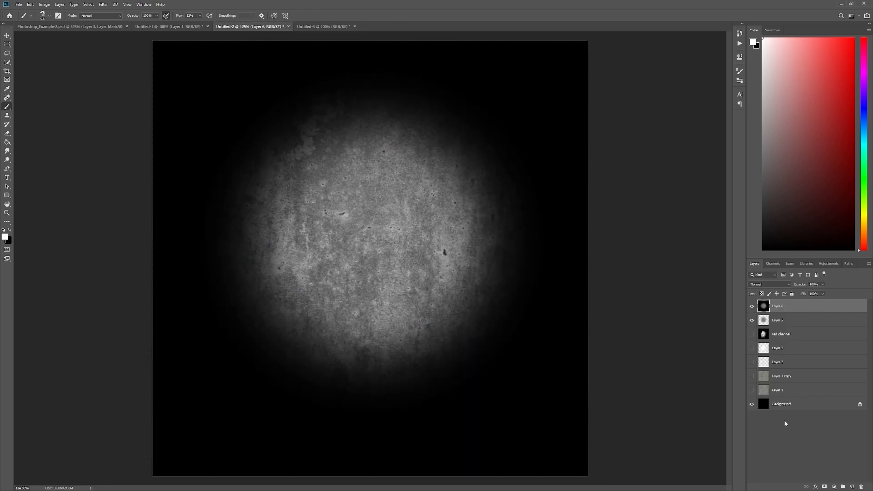
{"action": "left_click", "coordinate": [852, 487]}
{"action": "key", "text": "t"}
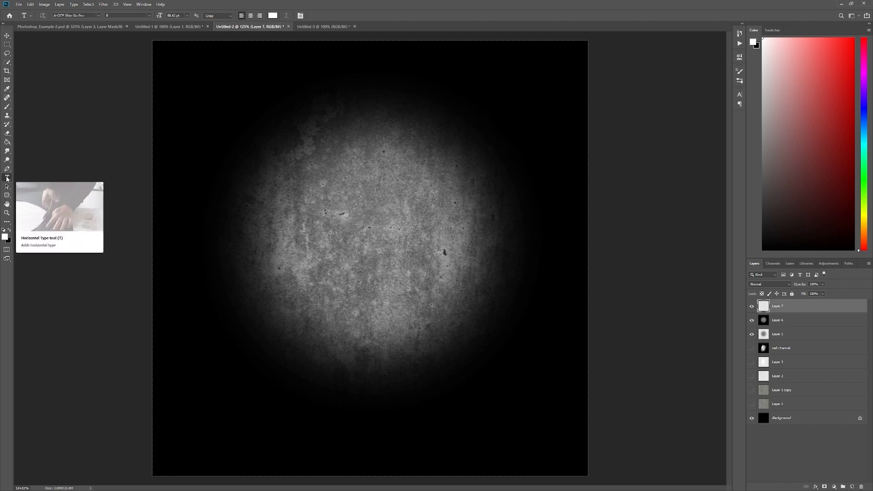
{"action": "left_click", "coordinate": [316, 248]}
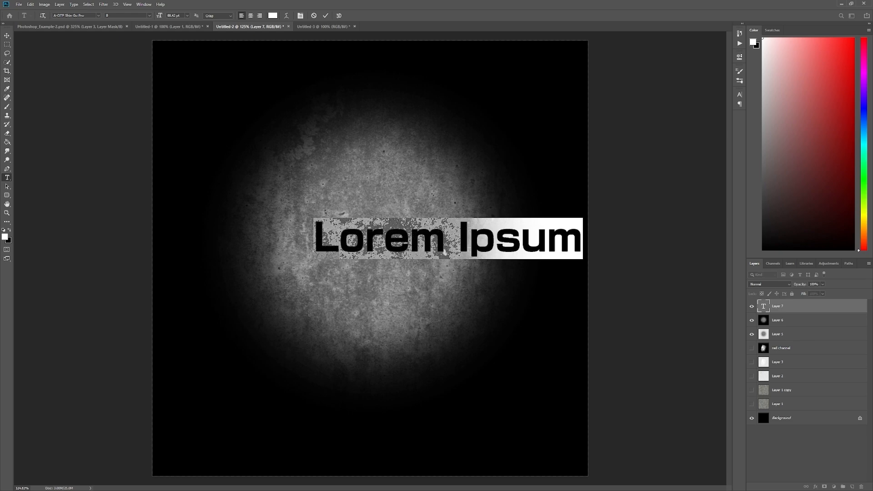
{"action": "type", "text": "blue channel"}
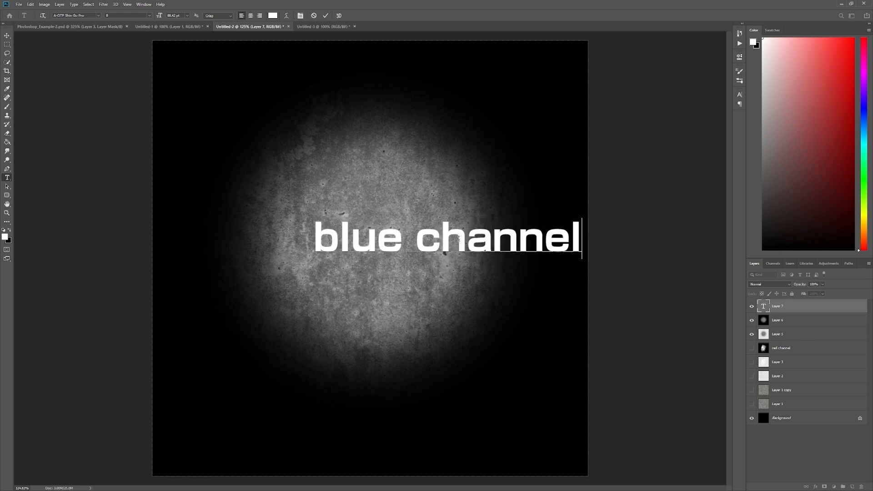
{"action": "left_click", "coordinate": [326, 16]}
{"action": "key", "text": "v"}
{"action": "left_click_drag", "start_coordinate": [476, 248], "coordinate": [405, 248]}
- Hide Layer 6 and Layer 5, then stamp the text over black into a new merged layer and select the whole canvas
{"action": "left_click", "coordinate": [751, 320]}
{"action": "left_click", "coordinate": [752, 334]}
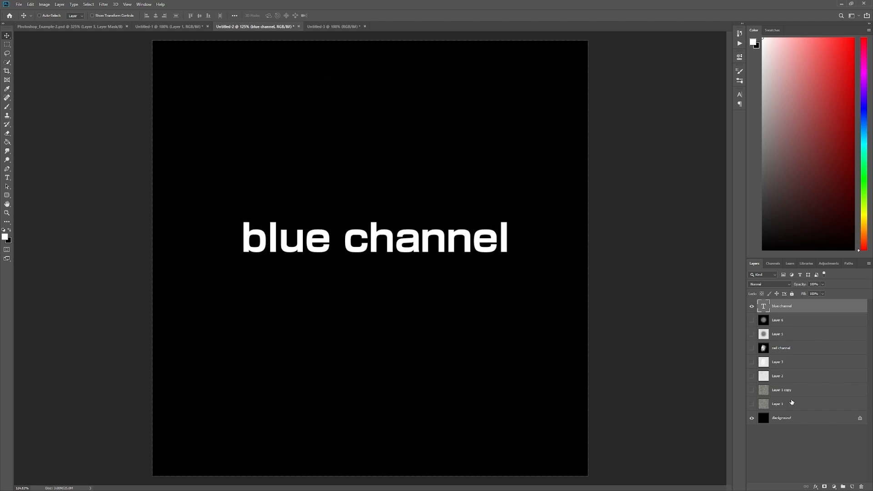
{"action": "key", "text": "ctrl+shift+alt+e"}
{"action": "key", "text": "ctrl+a"}
- Paste the merged text image into the Blue channel of Untitled-3 and show the RGB composite
{"action": "left_click", "coordinate": [319, 26]}
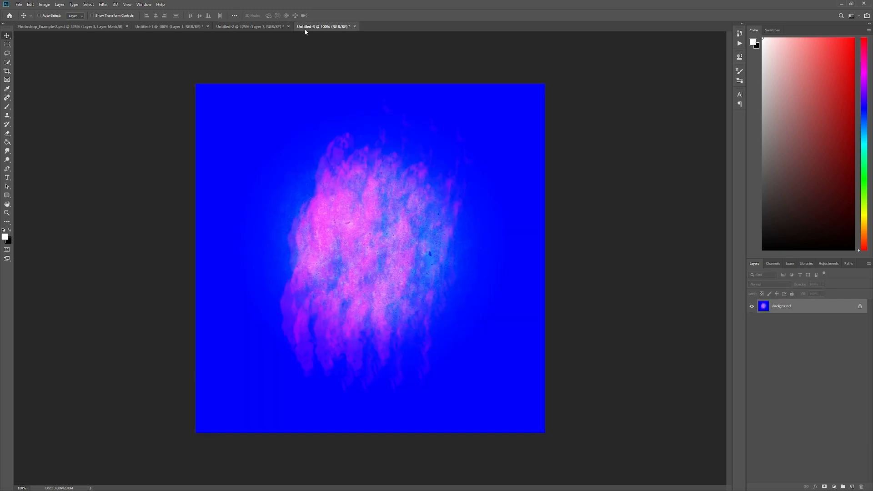
{"action": "left_click", "coordinate": [772, 266]}
{"action": "left_click", "coordinate": [787, 317]}
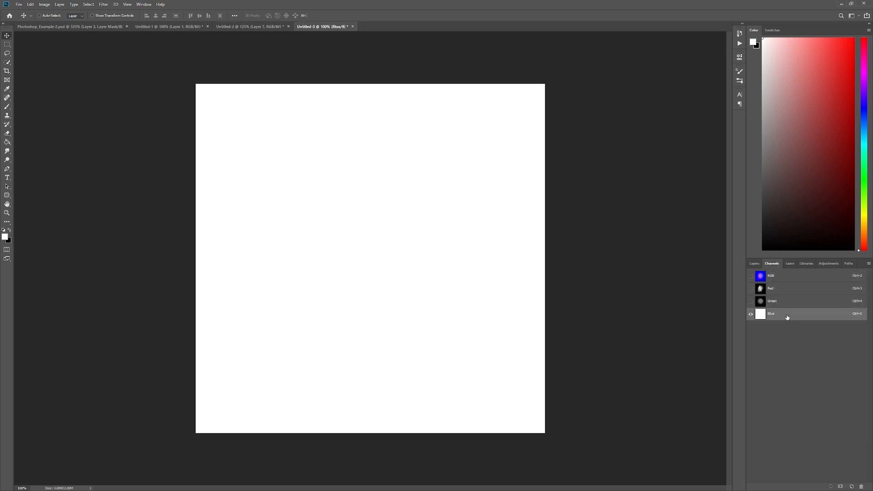
{"action": "key", "text": "ctrl+v"}
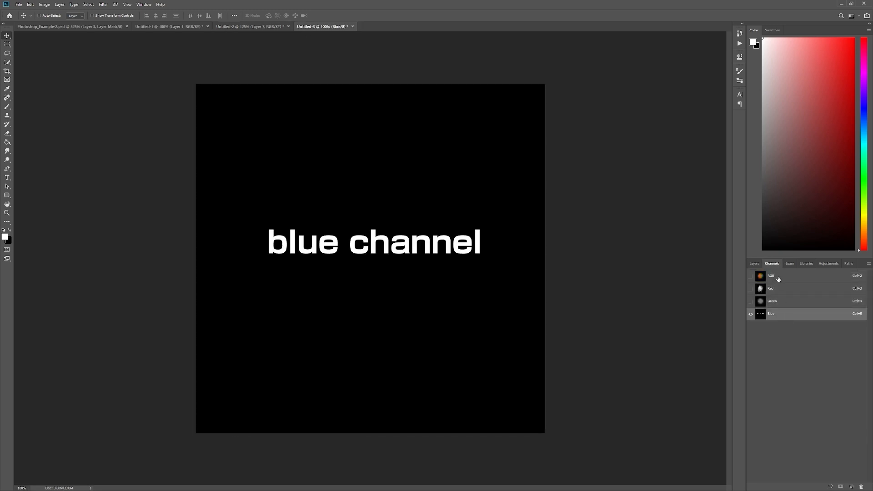
{"action": "left_click", "coordinate": [773, 276]}
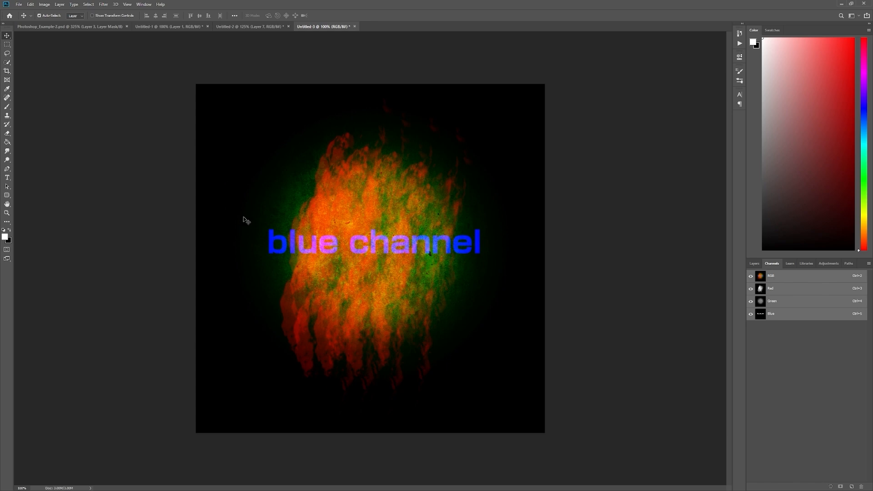
- Save the packed texture as a PNG named mask_test in the Tutorials_Youtube folder, using the large file size option
{"action": "key", "text": "ctrl+shift+s"}
{"action": "left_click", "coordinate": [297, 235]}
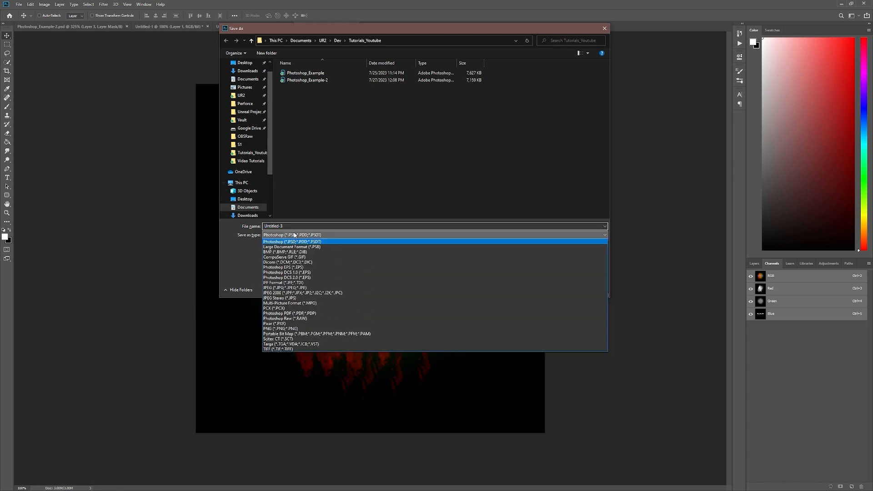
{"action": "left_click", "coordinate": [287, 329]}
{"action": "double_click", "coordinate": [285, 226]}
{"action": "type", "text": "mask_test"}
{"action": "key", "text": "Return"}
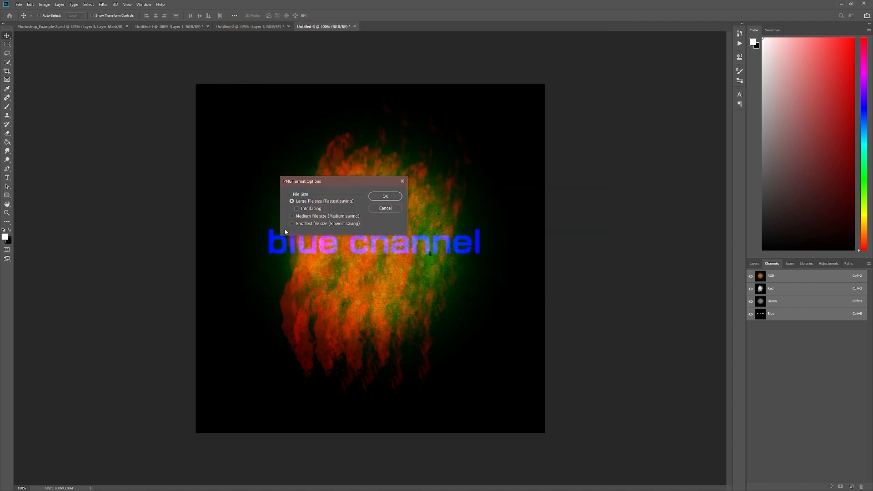
{"action": "key", "text": "Return"}
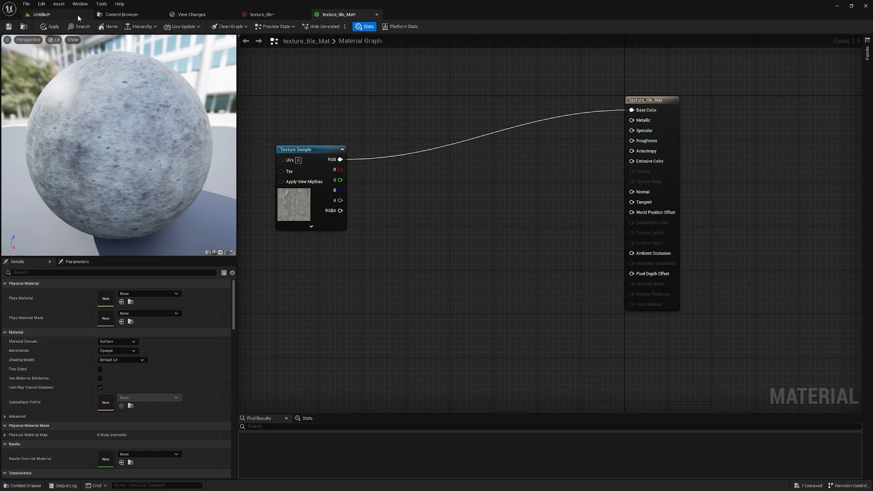
- Switch to the level in Unreal Engine and import mask_test into the Content folder
{"action": "left_click", "coordinate": [39, 15]}
{"action": "key", "text": "ctrl+space"}
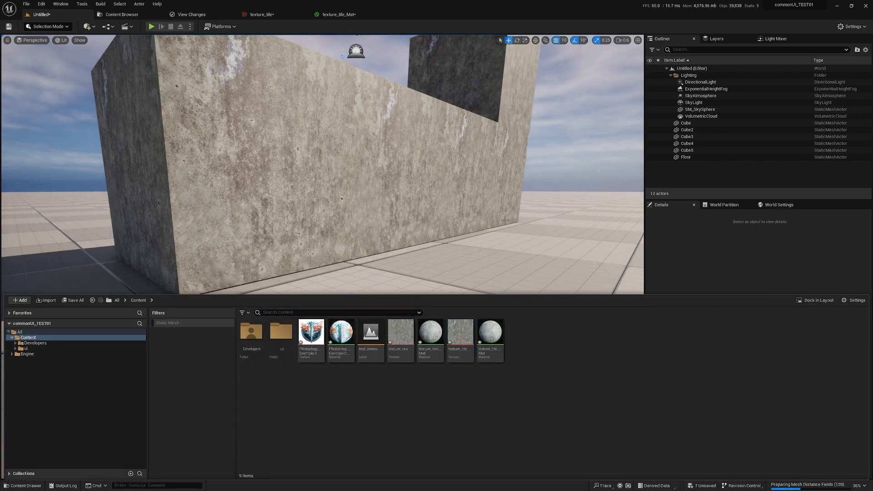
{"action": "left_click", "coordinate": [42, 302]}
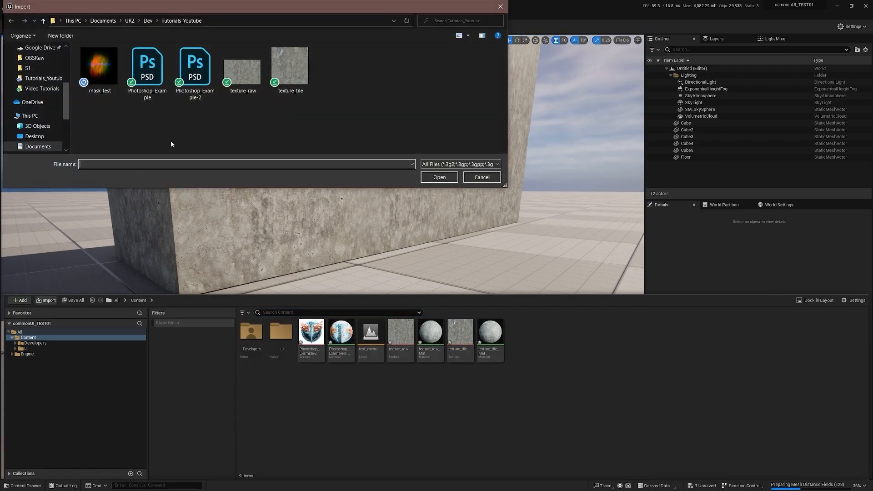
{"action": "double_click", "coordinate": [112, 94]}
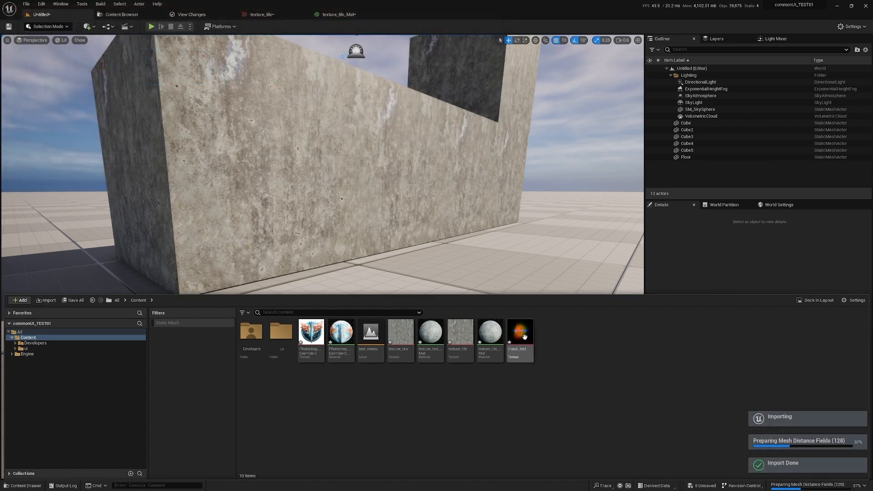
- Open the mask_test texture, turn off sRGB and set its compression to Masks (no sRGB)
{"action": "double_click", "coordinate": [520, 336]}
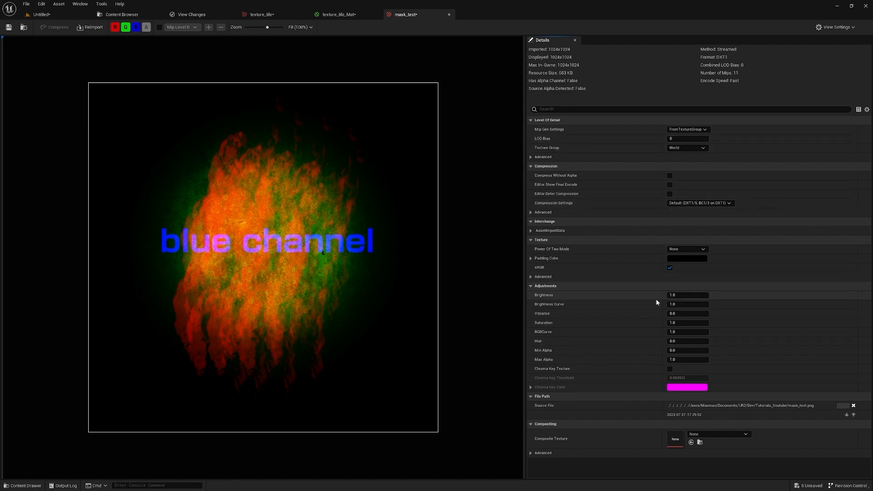
{"action": "left_click", "coordinate": [670, 268]}
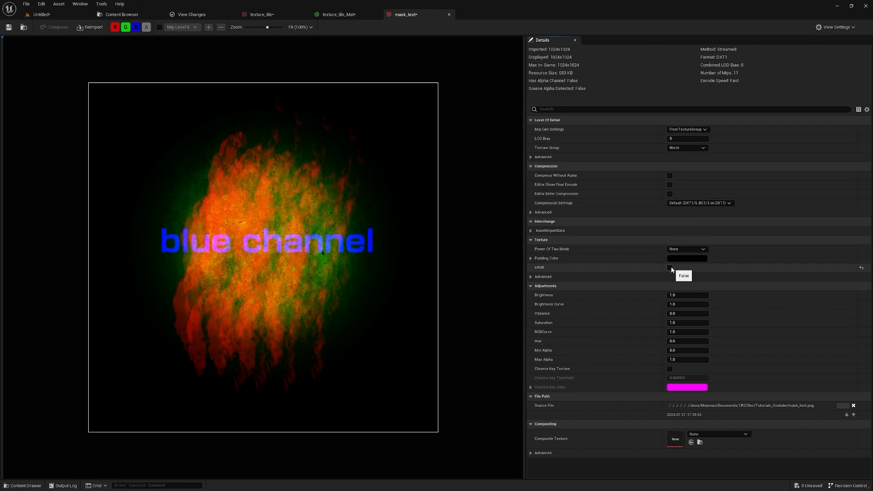
{"action": "left_click", "coordinate": [680, 203]}
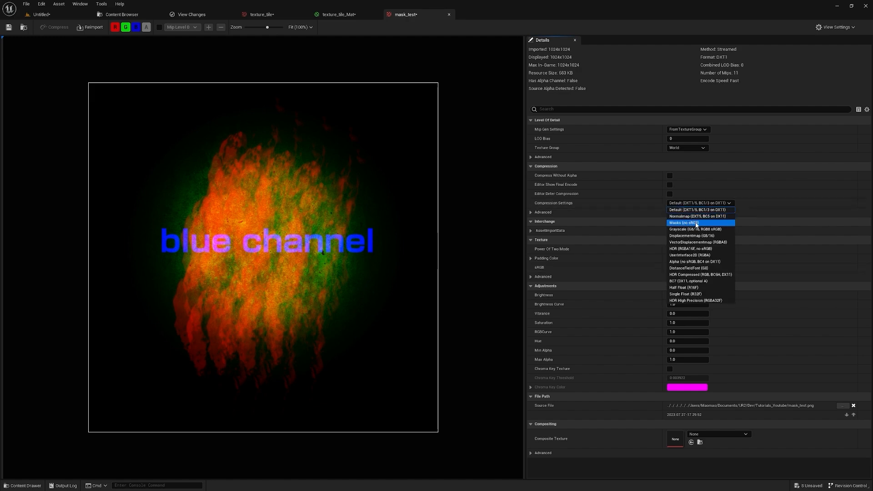
{"action": "left_click", "coordinate": [681, 223]}
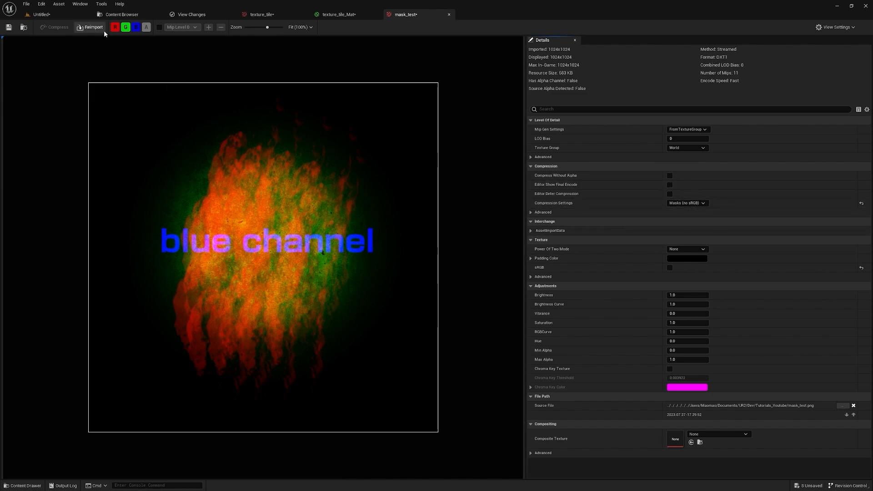
- Inspect the red, green and blue channels of the mask_test texture individually, finishing with all three shown together
{"action": "left_click", "coordinate": [129, 27]}
{"action": "left_click", "coordinate": [136, 28]}
{"action": "left_click", "coordinate": [115, 27]}
{"action": "left_click", "coordinate": [125, 28]}
{"action": "left_click", "coordinate": [125, 29]}
{"action": "left_click", "coordinate": [136, 28]}
{"action": "left_click", "coordinate": [126, 27]}
{"action": "left_click", "coordinate": [115, 27]}
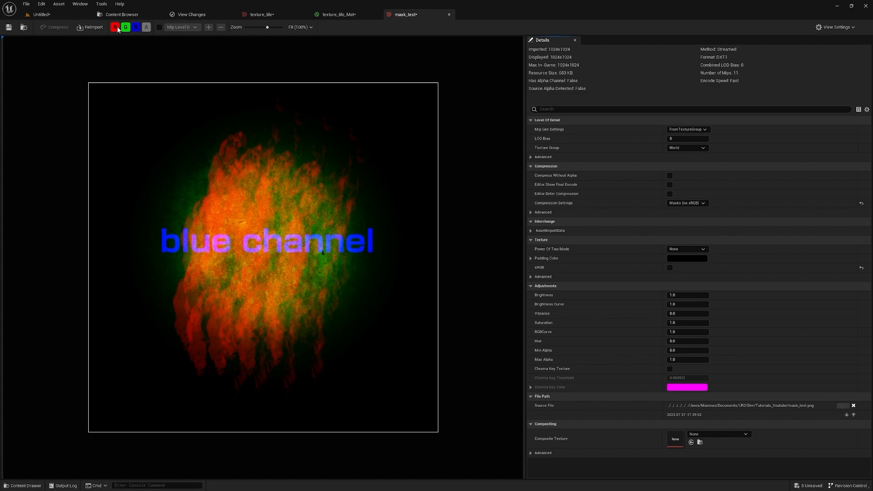
- Return to the level and create a new material named M_mask in the Content folder
{"action": "left_click", "coordinate": [354, 16]}
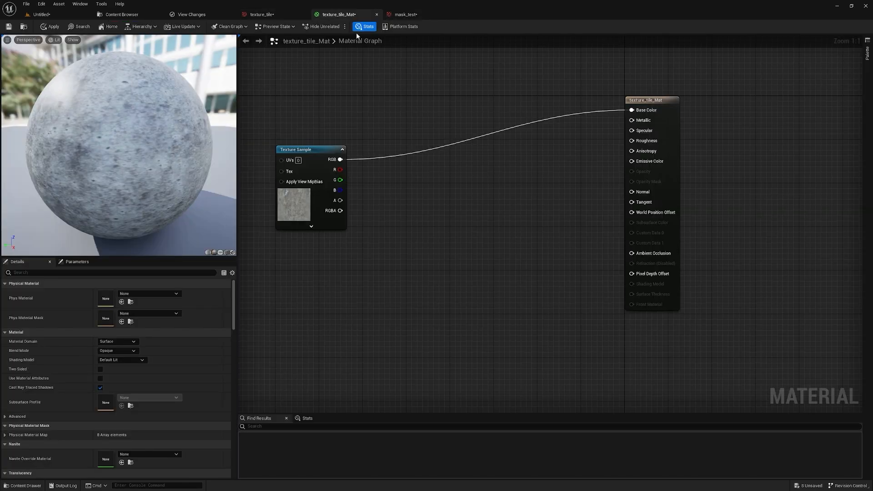
{"action": "left_click", "coordinate": [365, 27]}
{"action": "left_click", "coordinate": [397, 257]}
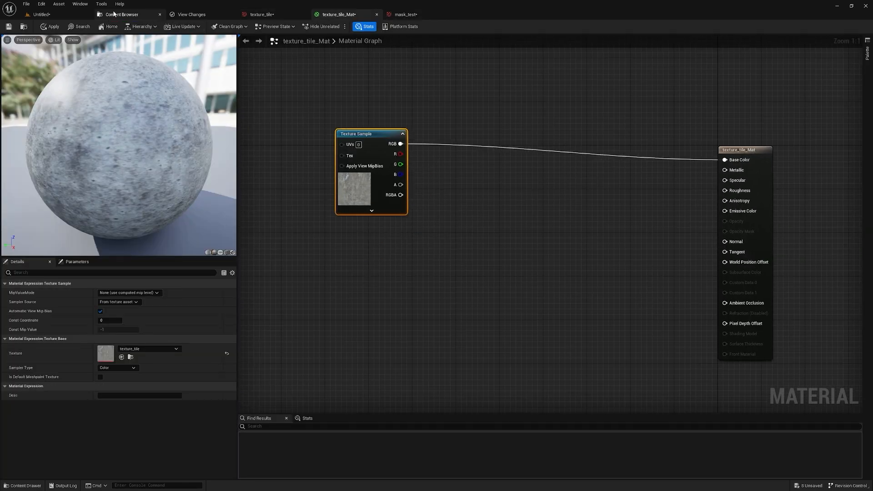
{"action": "left_click", "coordinate": [69, 13]}
{"action": "key", "text": "ctrl+space"}
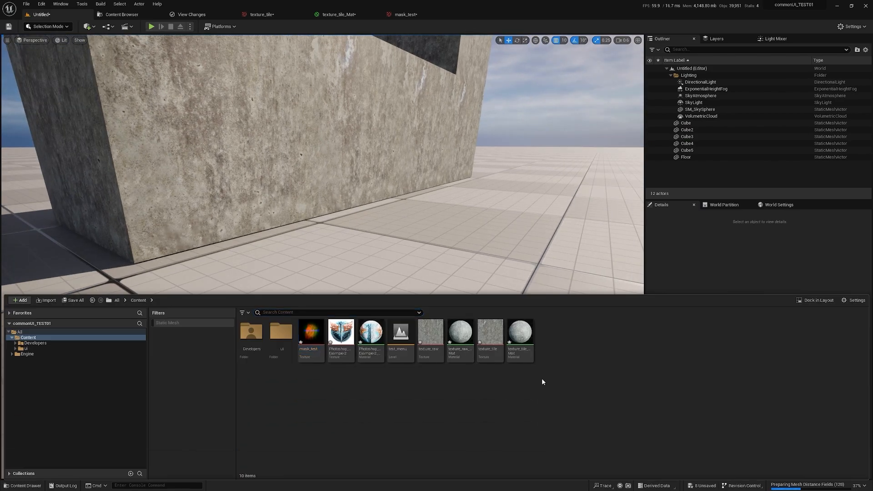
{"action": "right_click", "coordinate": [542, 378]}
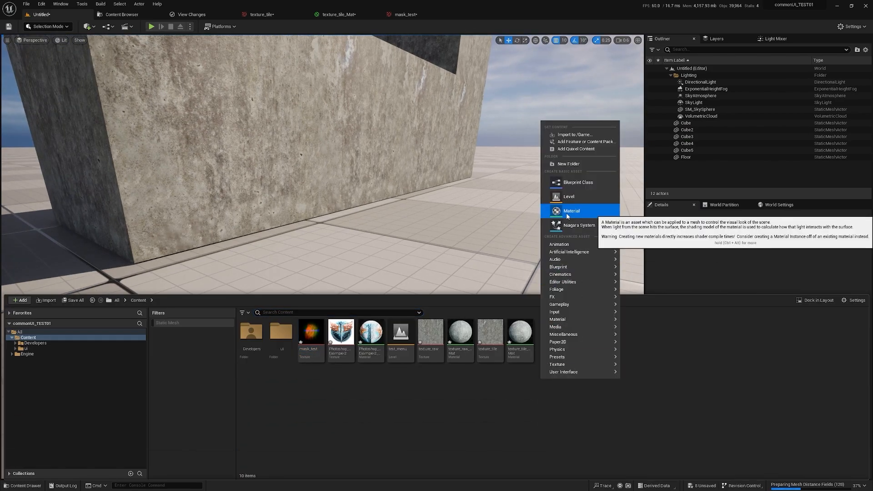
{"action": "left_click", "coordinate": [571, 211]}
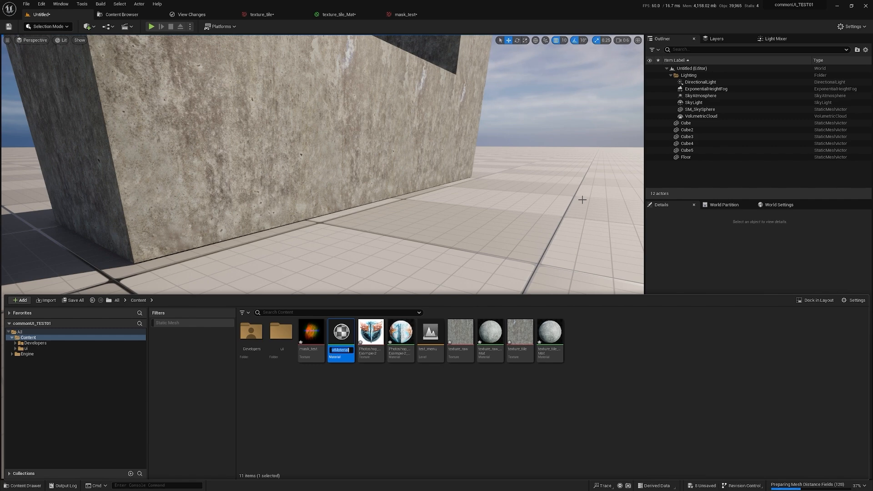
{"action": "type", "text": "M_mask"}
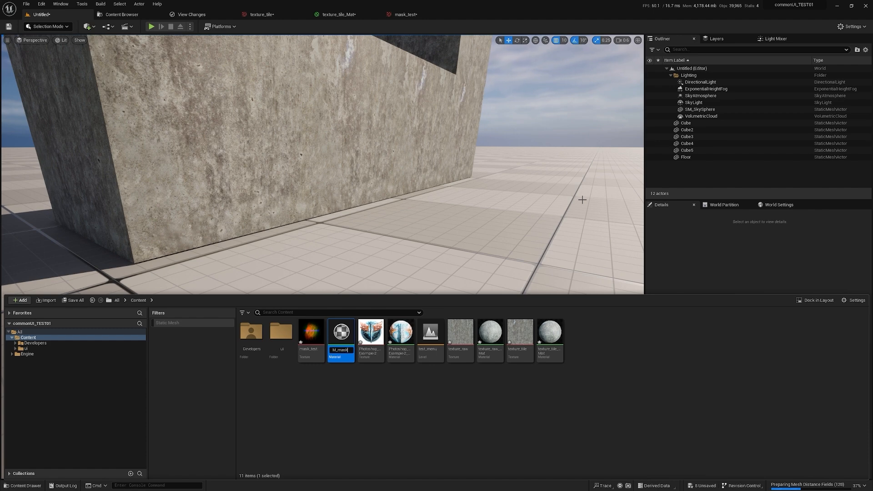
{"action": "key", "text": "Return"}
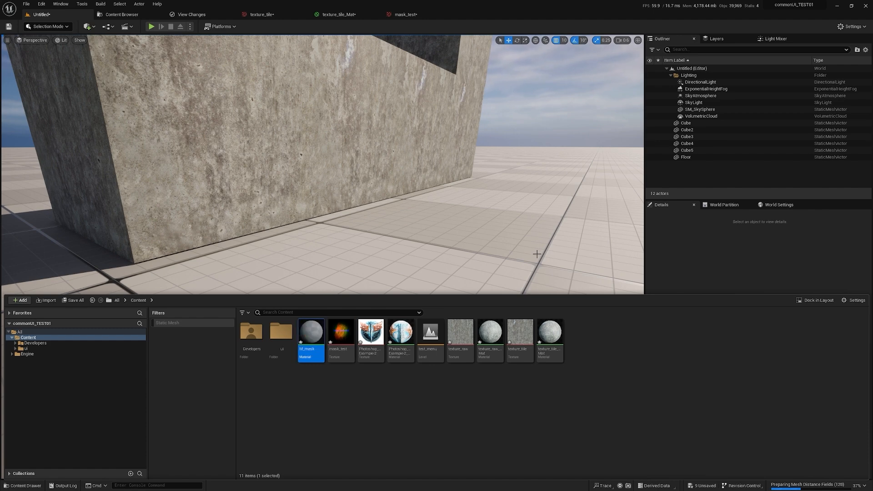
- Create a material instance from M_mask and assign it to the cube at the end of the concrete wall
{"action": "right_click", "coordinate": [315, 334]}
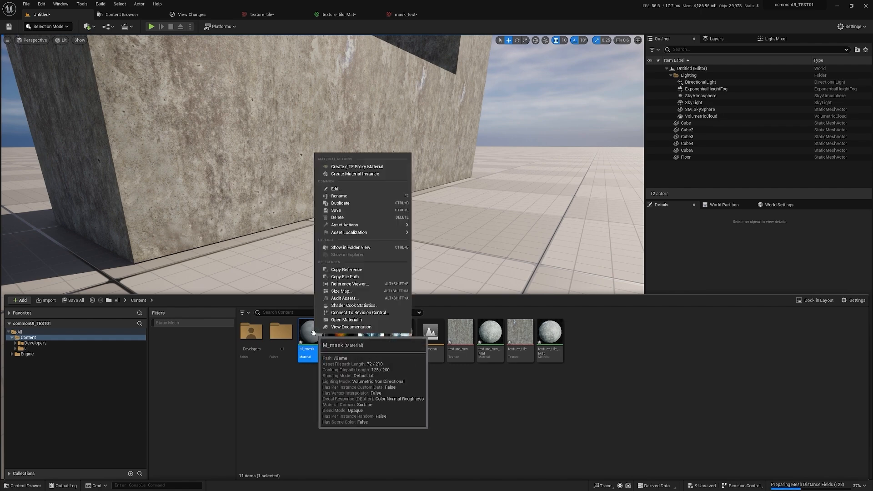
{"action": "left_click", "coordinate": [365, 174]}
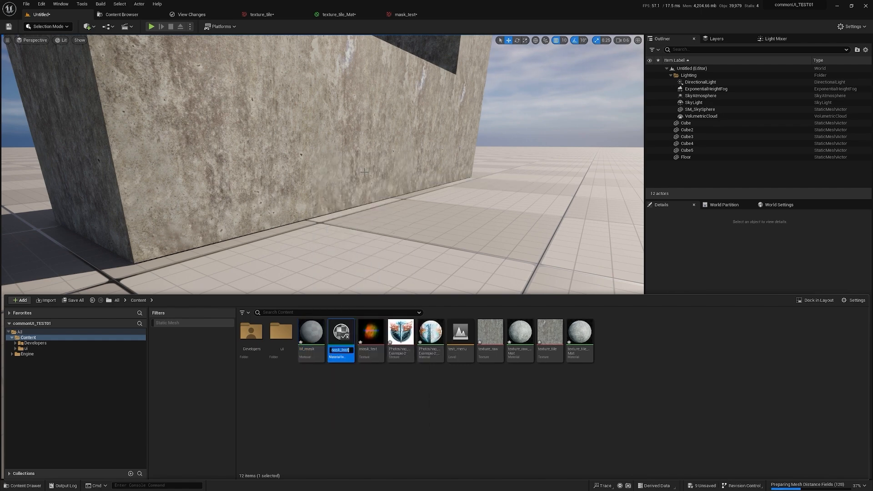
{"action": "left_click_drag", "start_coordinate": [353, 348], "coordinate": [225, 181]}
{"action": "right_click", "coordinate": [261, 197]}
{"action": "key", "text": "ctrl+space"}
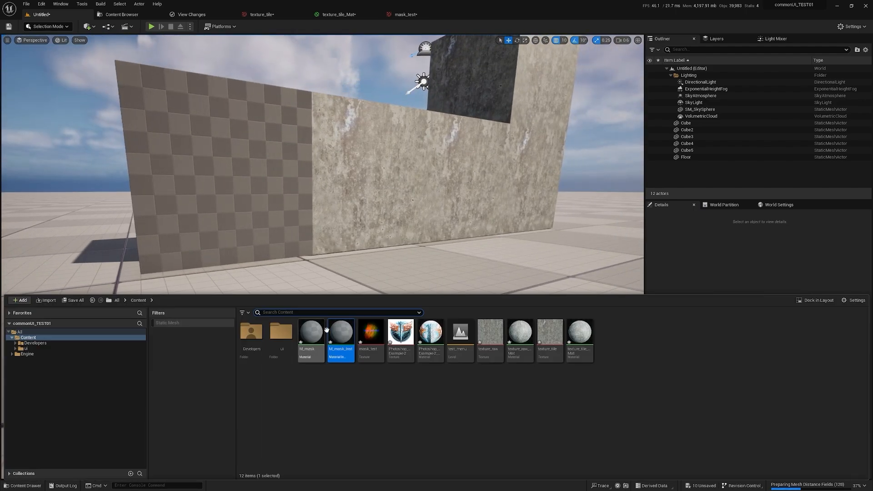
- Open M_mask, add mask_test to its graph as a Texture Sample, and place it well left of the material output
{"action": "left_click", "coordinate": [313, 339]}
{"action": "double_click", "coordinate": [313, 338]}
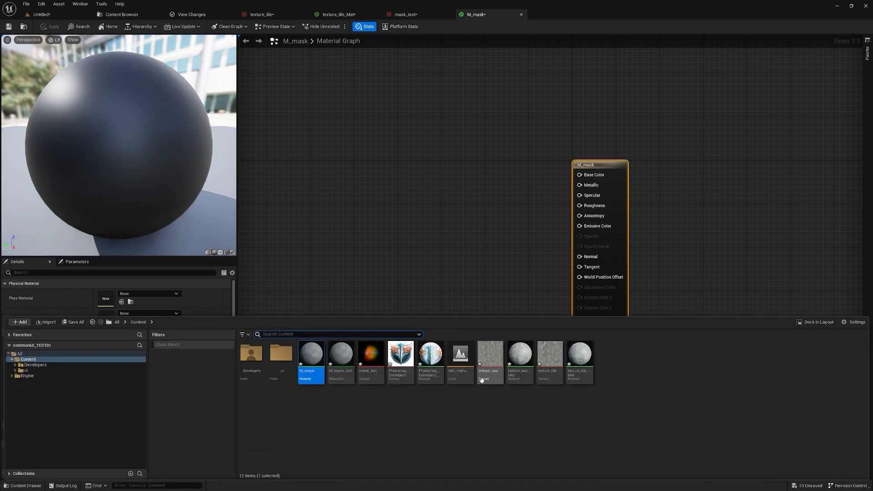
{"action": "left_click_drag", "start_coordinate": [371, 355], "coordinate": [313, 226]}
{"action": "mouse_move", "coordinate": [398, 270]}
{"action": "left_mouse_down"}
{"action": "mouse_move", "coordinate": [412, 236]}
{"action": "mouse_move", "coordinate": [363, 275]}
{"action": "mouse_move", "coordinate": [390, 285]}
{"action": "left_mouse_up"}
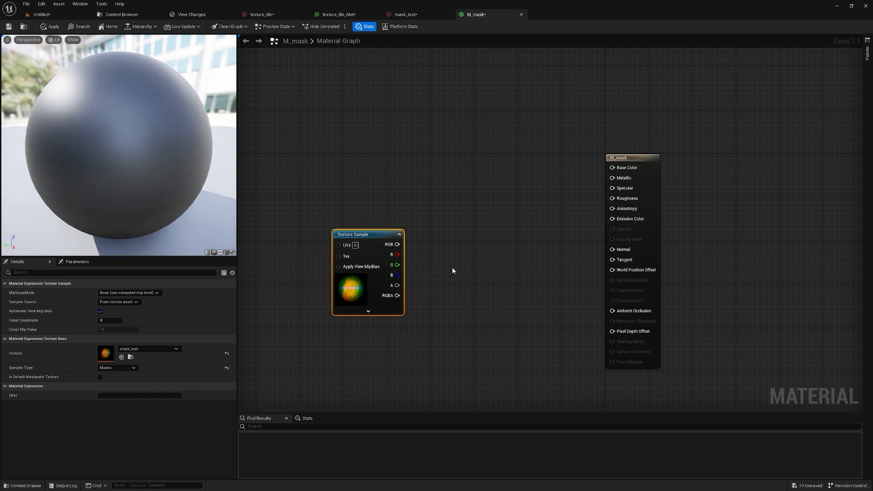
{"action": "left_click", "coordinate": [369, 311]}
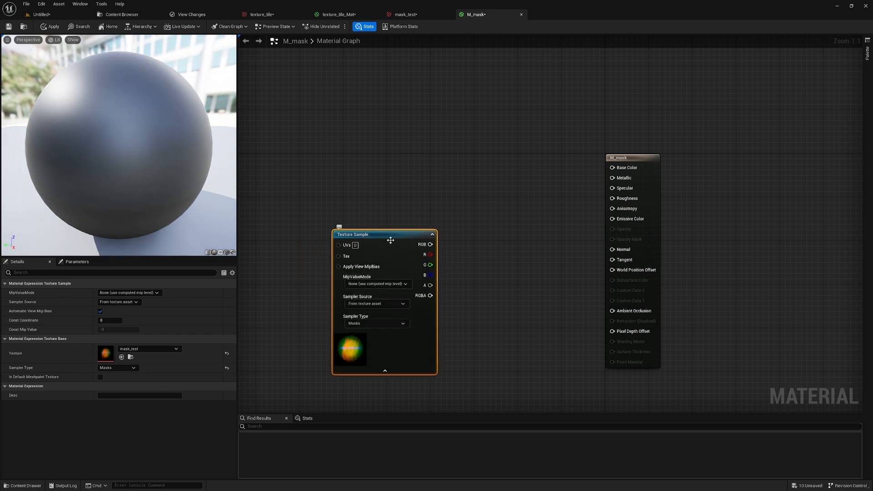
{"action": "left_click_drag", "start_coordinate": [396, 236], "coordinate": [335, 221]}
{"action": "left_click", "coordinate": [325, 353]}
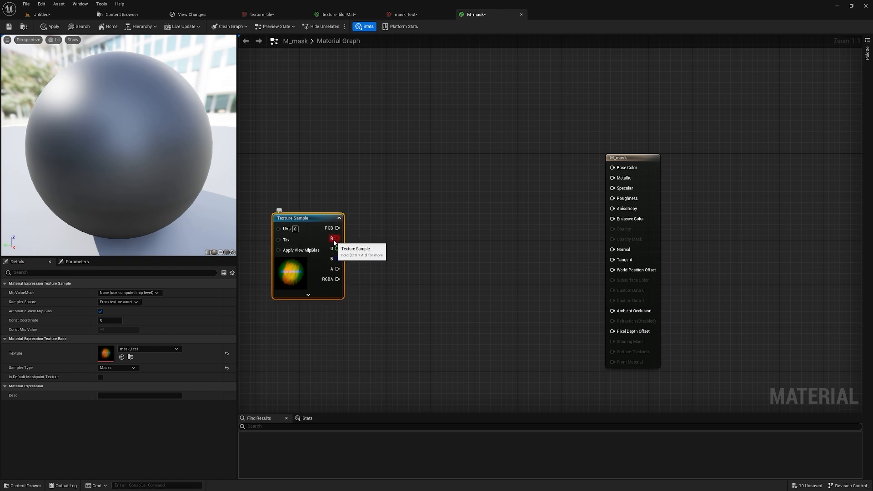
- Connect the mask's R output to Base Color, apply the material, and view the cube in the level
{"action": "left_click_drag", "start_coordinate": [334, 243], "coordinate": [612, 167]}
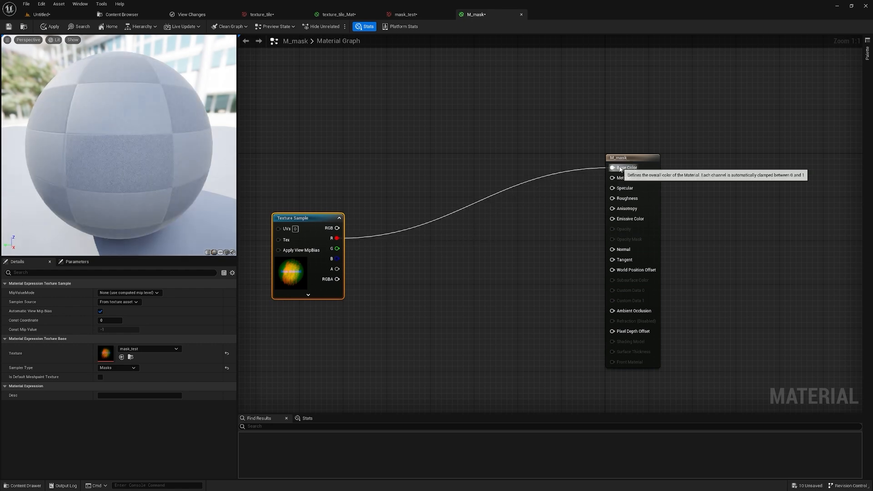
{"action": "left_click", "coordinate": [52, 28]}
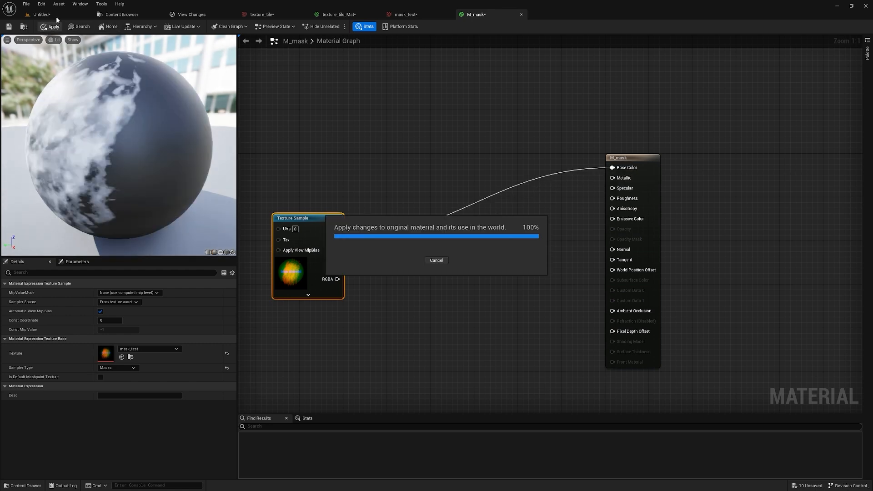
{"action": "left_click", "coordinate": [56, 14]}
{"action": "scroll", "coordinate": [322, 255], "scroll_direction": "up", "scroll_amount": 5}
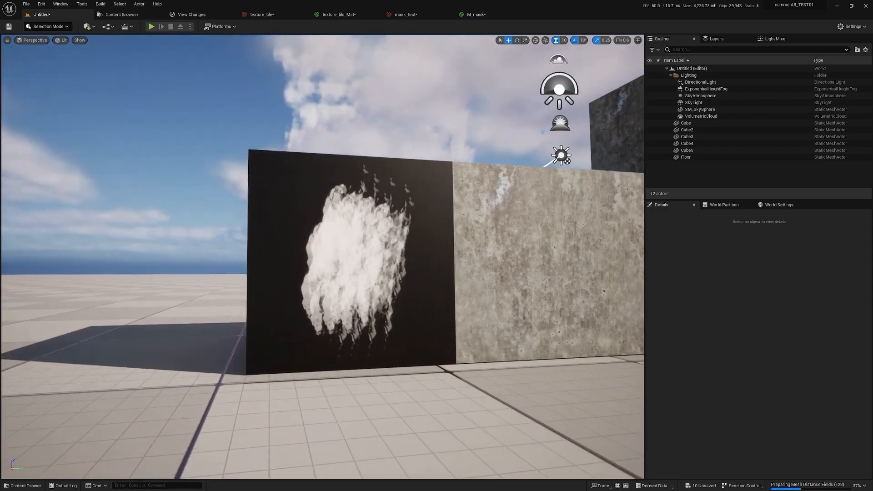
- Connect the mask's B output to Base Color in M_mask, apply it, and inspect the text on the cube
{"action": "left_click", "coordinate": [476, 14]}
{"action": "left_click_drag", "start_coordinate": [337, 249], "coordinate": [612, 168]}
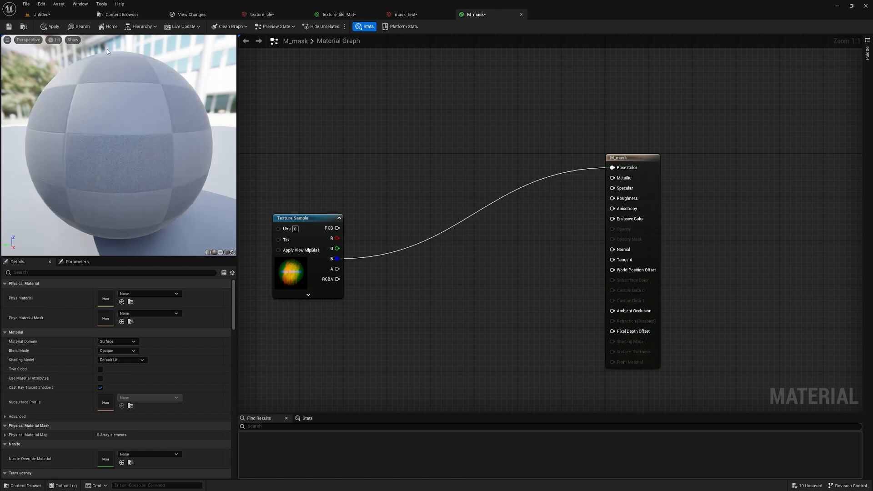
{"action": "left_click", "coordinate": [52, 26]}
{"action": "left_click", "coordinate": [62, 18]}
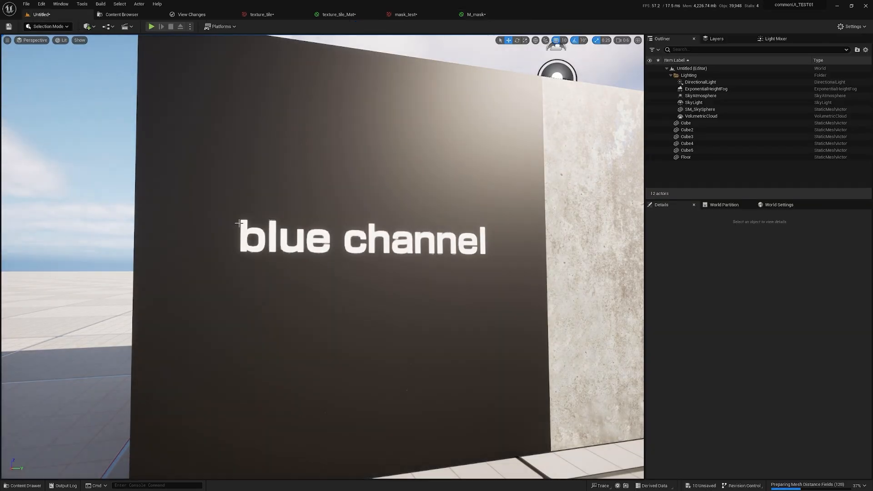
{"action": "scroll", "coordinate": [218, 211], "scroll_direction": "down", "scroll_amount": 5}
{"action": "scroll", "coordinate": [218, 210], "scroll_direction": "up", "scroll_amount": 8}
{"action": "scroll", "coordinate": [304, 187], "scroll_direction": "down", "scroll_amount": 5}
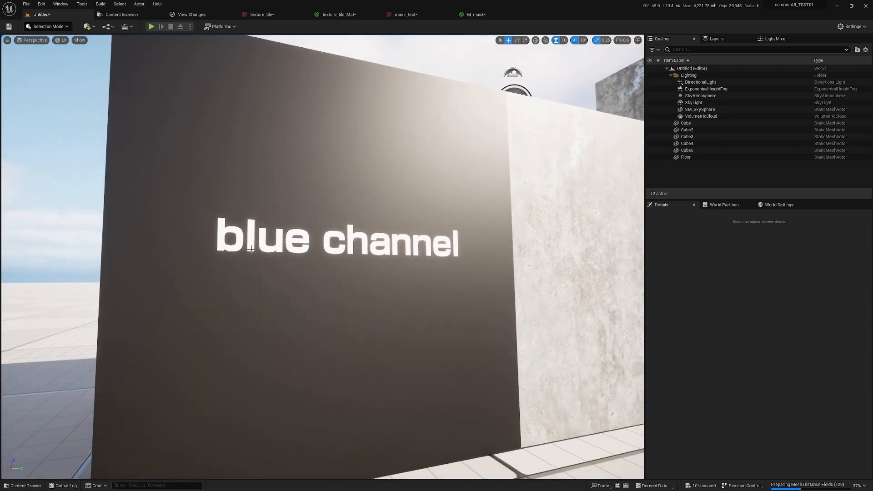
- Add a Multiply node and a vector parameter named blue color to M_mask, with a light blue default (0, 0.434, 1)
{"action": "left_click", "coordinate": [487, 13]}
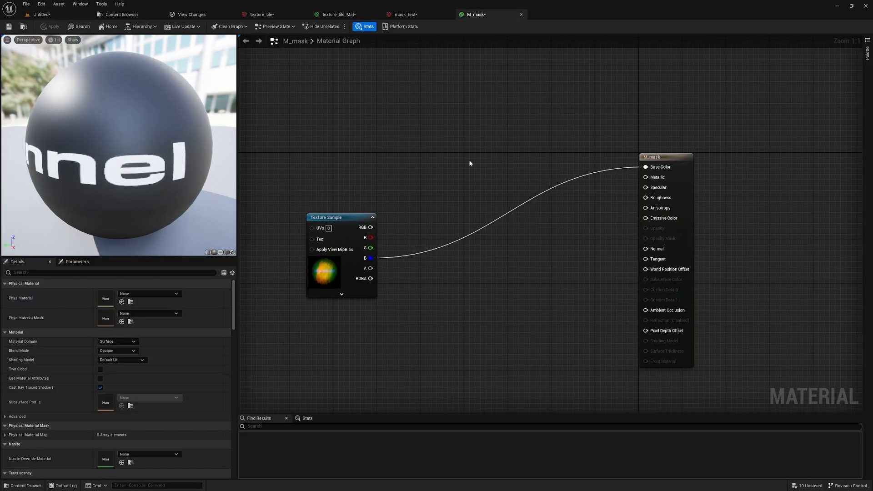
{"action": "left_click", "coordinate": [467, 137]}
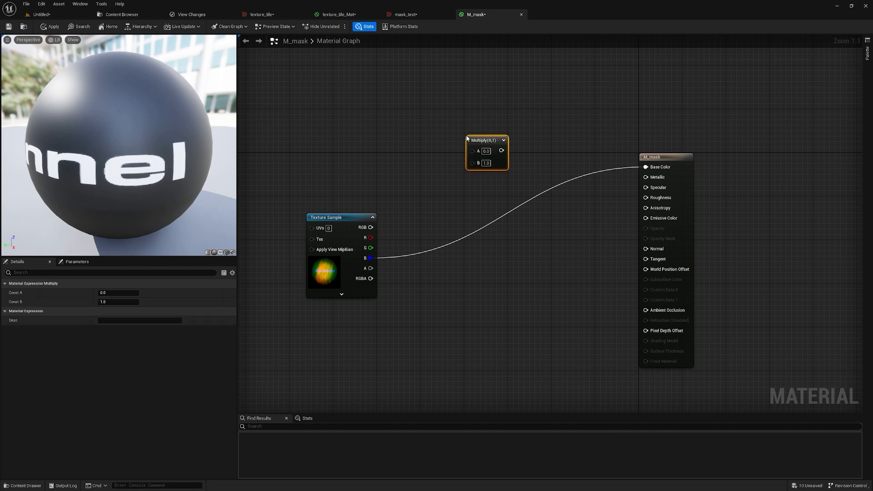
{"action": "left_click", "coordinate": [377, 102]}
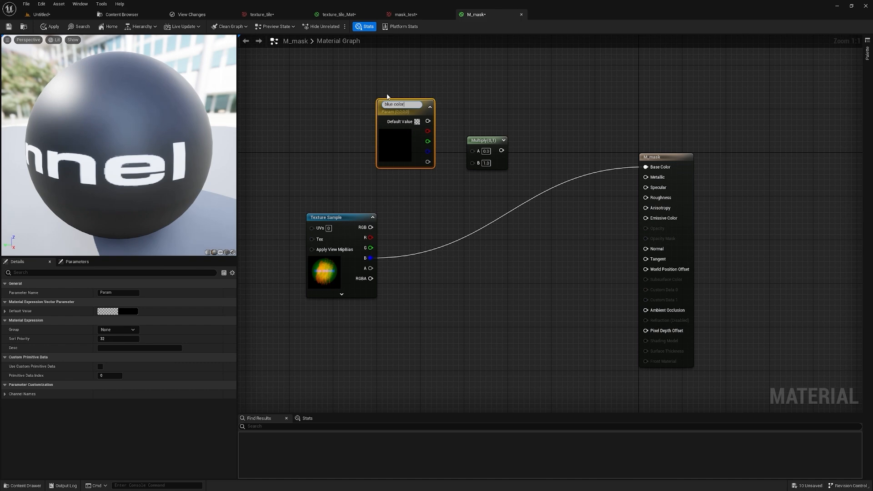
{"action": "key", "text": "Return"}
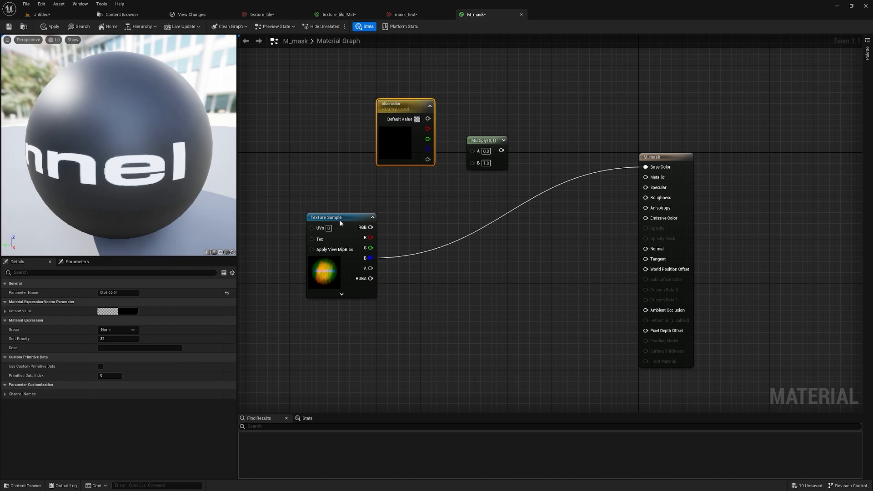
{"action": "left_click", "coordinate": [127, 311]}
{"action": "left_click_drag", "start_coordinate": [231, 359], "coordinate": [236, 341]}
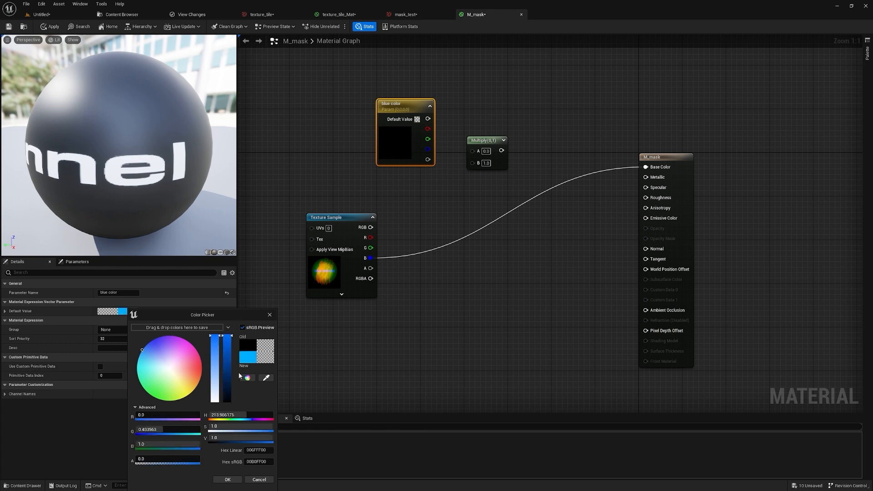
{"action": "left_click", "coordinate": [227, 479]}
- Multiply blue color by the mask's B output, connect the result to Base Color, apply it, and check the level
{"action": "left_click_drag", "start_coordinate": [428, 119], "coordinate": [455, 155]}
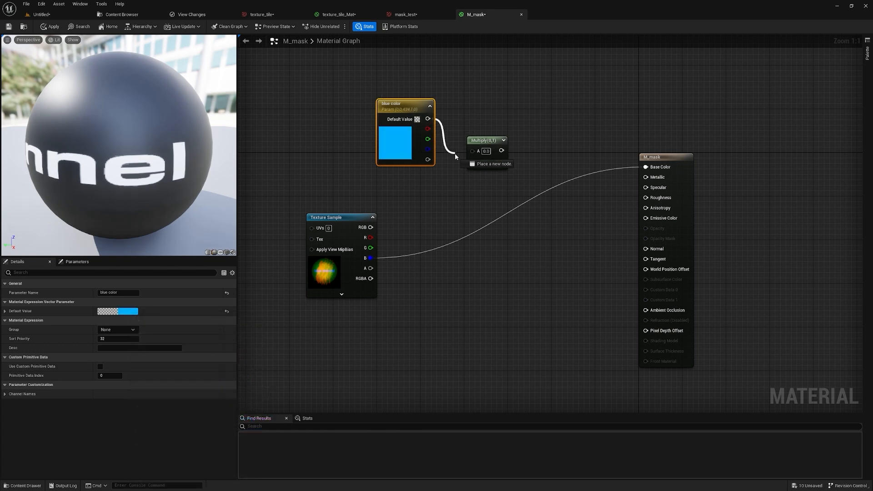
{"action": "left_click_drag", "start_coordinate": [371, 258], "coordinate": [421, 148]}
{"action": "left_click_drag", "start_coordinate": [492, 150], "coordinate": [646, 167]}
{"action": "left_click", "coordinate": [51, 27]}
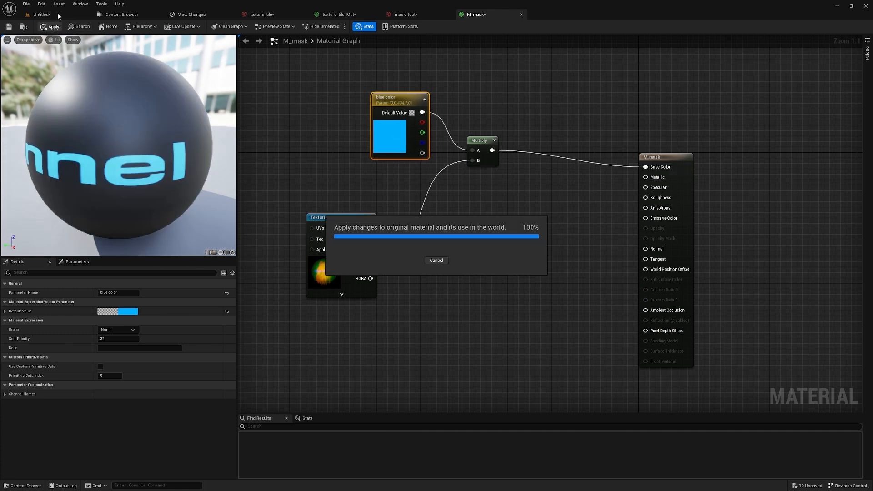
{"action": "left_click", "coordinate": [41, 14]}
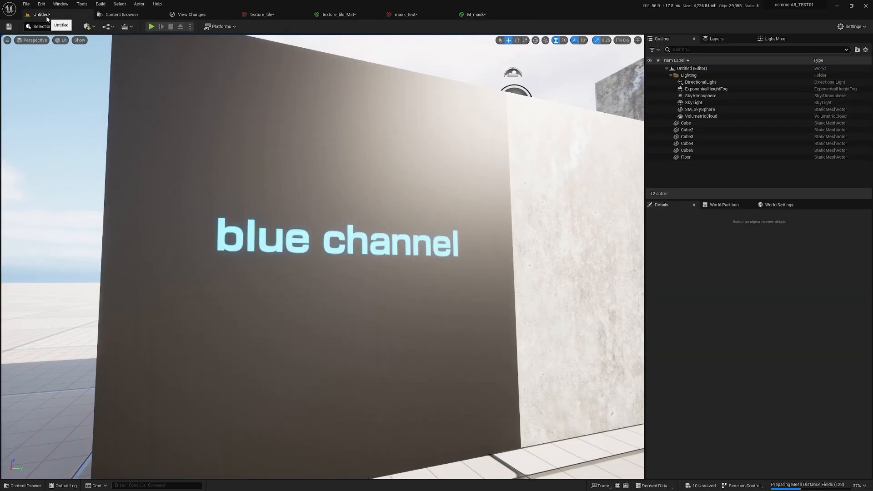
- Move the existing M_mask nodes away from the output and add a Lerp node with the mask's G output as Alpha
{"action": "left_click", "coordinate": [473, 14]}
{"action": "left_click_drag", "start_coordinate": [523, 283], "coordinate": [343, 112]}
{"action": "left_click", "coordinate": [448, 198]}
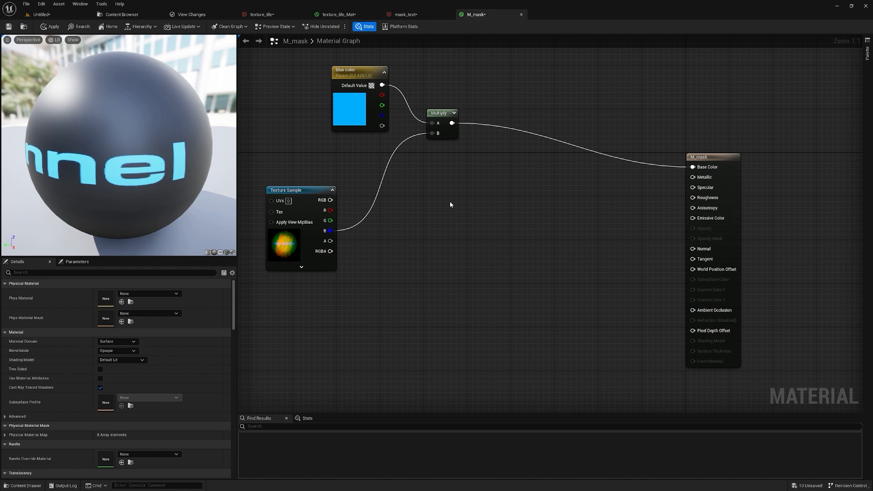
{"action": "left_click", "coordinate": [526, 171]}
{"action": "left_click_drag", "start_coordinate": [512, 213], "coordinate": [531, 209]}
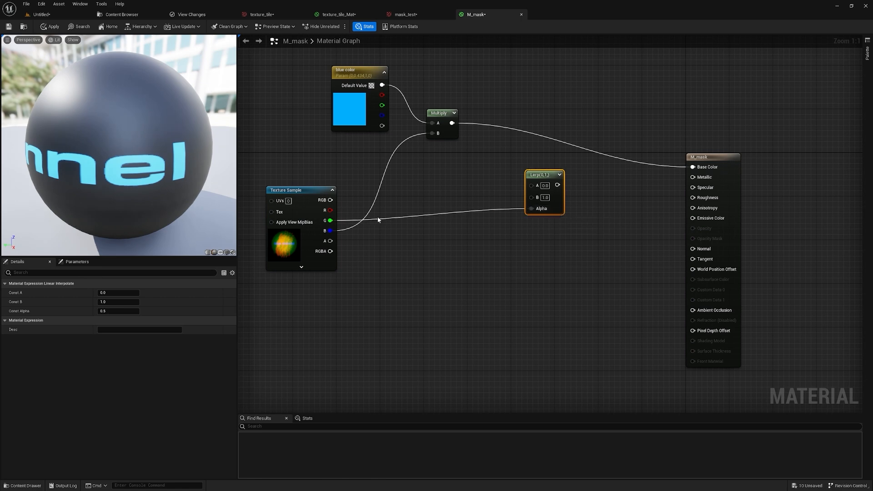
- Duplicate the blue color parameter, rename the copy green color, and set its default to a bright green (0, 1, 0.394)
{"action": "left_click", "coordinate": [358, 109]}
{"action": "key", "text": "ctrl+c"}
{"action": "key", "text": "ctrl+v"}
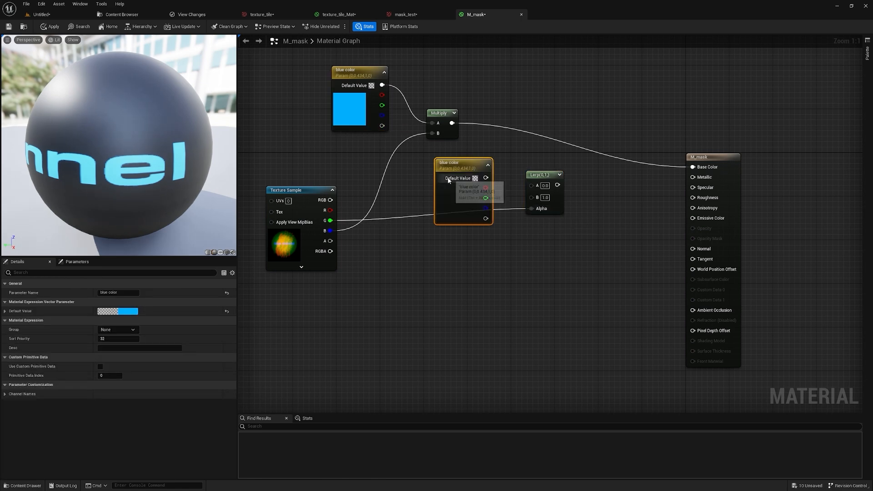
{"action": "type", "text": "green color"}
{"action": "key", "text": "Return"}
{"action": "left_click", "coordinate": [127, 308]}
{"action": "left_click", "coordinate": [150, 387]}
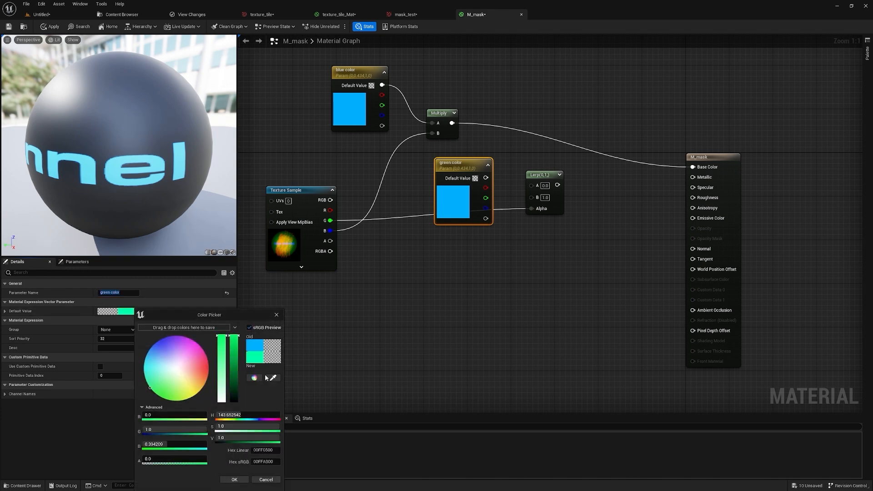
{"action": "left_click", "coordinate": [232, 480]}
- Connect green color to the Lerp's B input and move both nodes below the Multiply node
{"action": "left_click_drag", "start_coordinate": [526, 200], "coordinate": [645, 185]}
{"action": "key", "text": "Escape"}
{"action": "left_click_drag", "start_coordinate": [604, 132], "coordinate": [477, 239]}
{"action": "left_click_drag", "start_coordinate": [459, 205], "coordinate": [449, 259]}
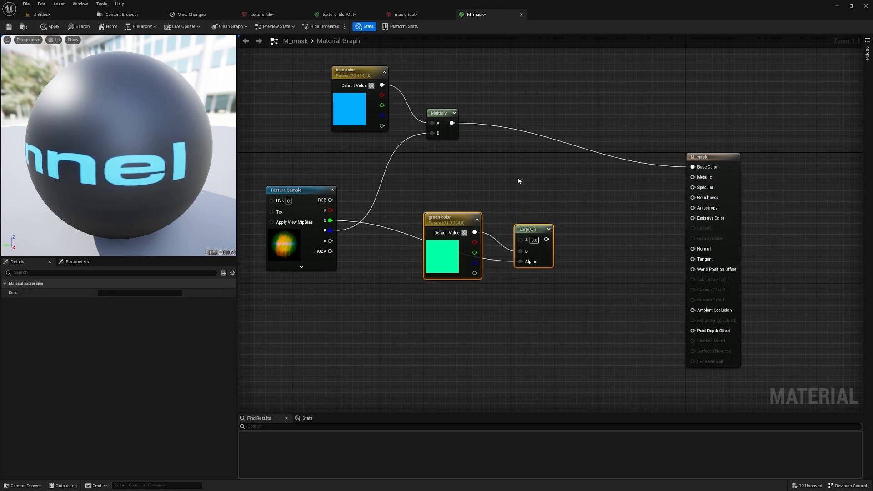
- Add a second Lerp node, move the mask's B output from Multiply to its Alpha, and connect blue color to its A input
{"action": "left_click", "coordinate": [594, 124]}
{"action": "left_click", "coordinate": [595, 111]}
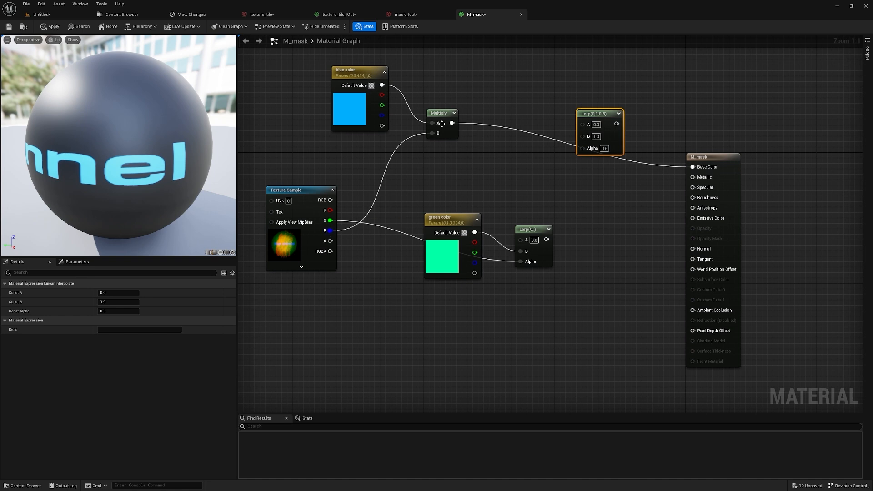
{"action": "left_click", "coordinate": [330, 231], "text": "alt"}
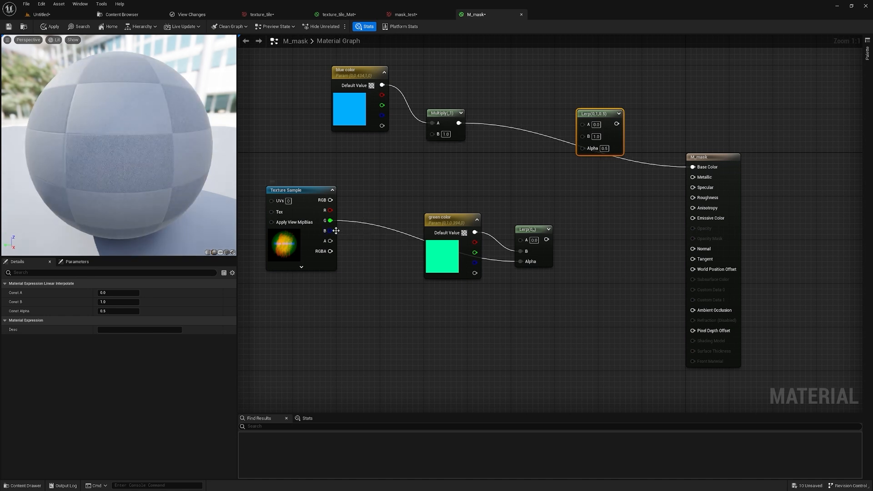
{"action": "left_click_drag", "start_coordinate": [330, 231], "coordinate": [583, 149]}
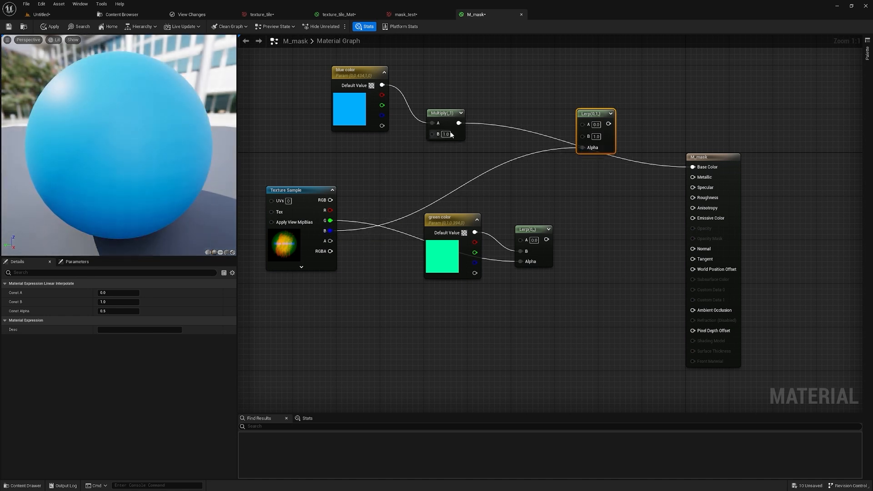
{"action": "left_click_drag", "start_coordinate": [382, 85], "coordinate": [581, 124]}
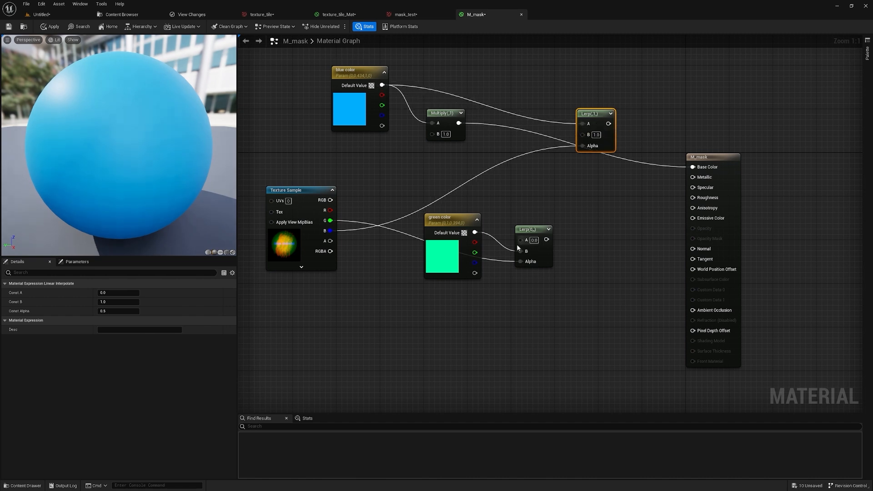
- Connect the green Lerp to the new Lerp's B input, route the new Lerp to Base Color, and delete the Multiply node
{"action": "left_click_drag", "start_coordinate": [547, 239], "coordinate": [692, 167]}
{"action": "left_click", "coordinate": [440, 113]}
{"action": "key", "text": "Delete"}
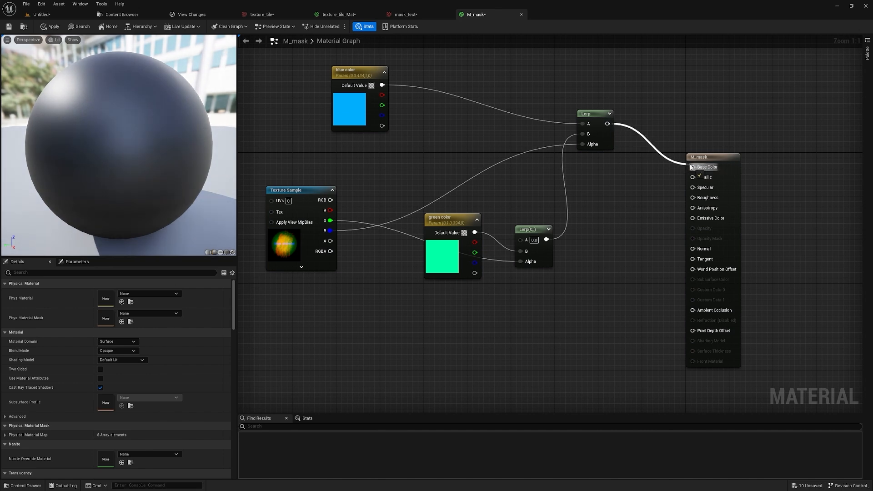
- Apply the M_mask changes and check the masked cube in the level
{"action": "left_click", "coordinate": [52, 27]}
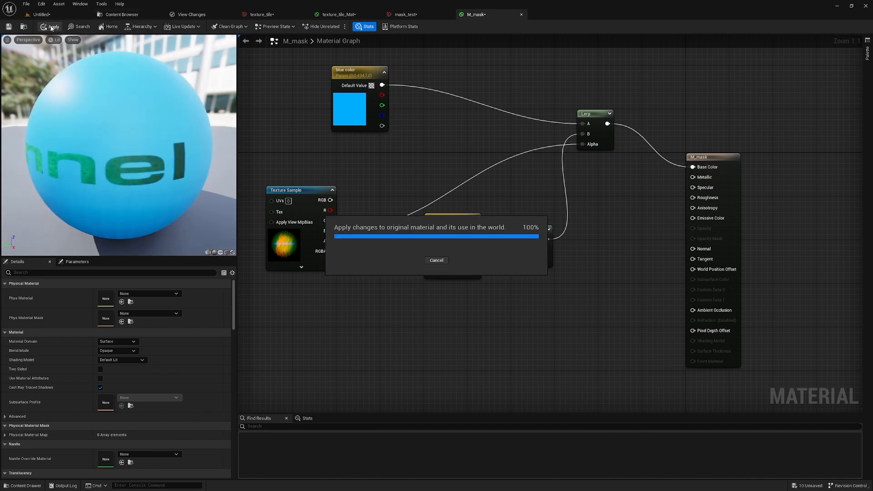
{"action": "left_click", "coordinate": [32, 15]}
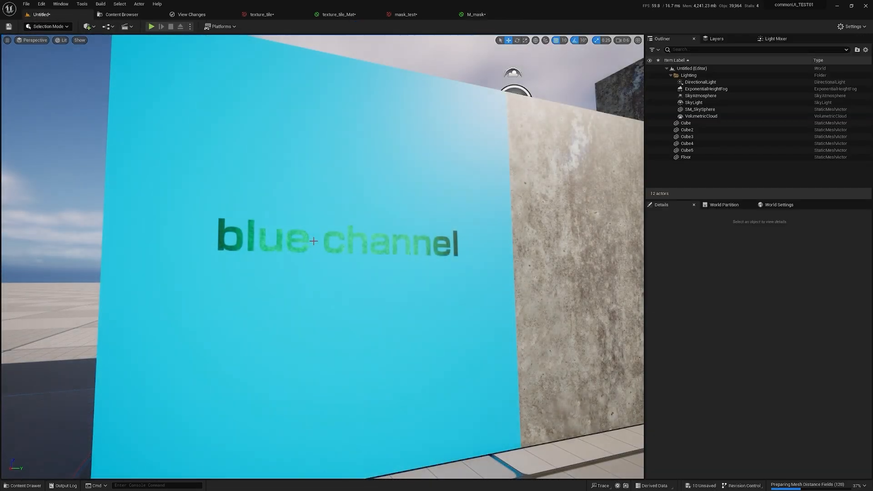
{"action": "key", "text": "w"}
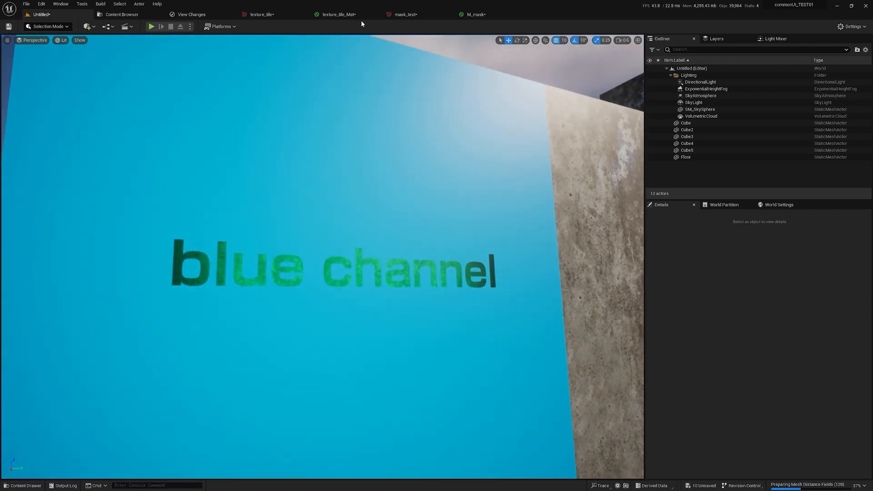
- Swap the final Lerp's inputs so the green Lerp feeds A and blue color feeds B, and apply the material
{"action": "left_click", "coordinate": [475, 15]}
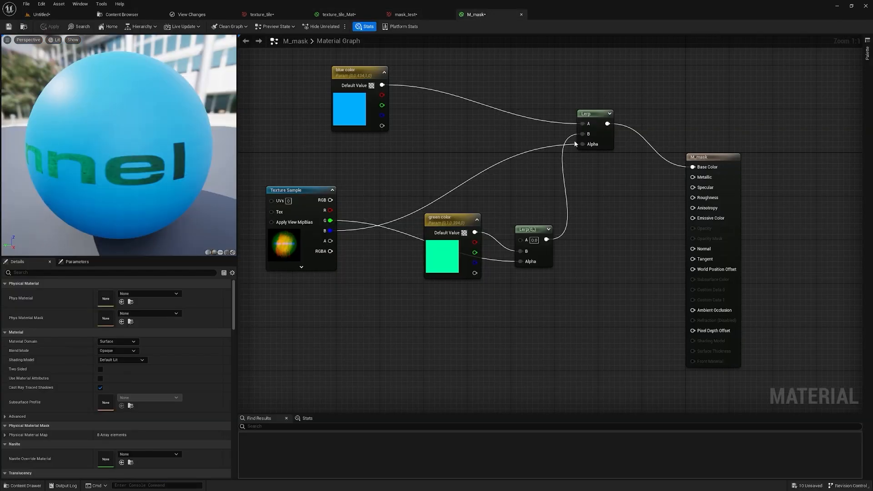
{"action": "left_click_drag", "start_coordinate": [546, 240], "coordinate": [381, 85]}
{"action": "left_click", "coordinate": [53, 27]}
- Examine the green and blue masked areas on the cube in the level from several distances and angles
{"action": "left_click", "coordinate": [54, 15]}
{"action": "key", "text": "w"}
{"action": "key", "text": "s"}
{"action": "key", "text": "w"}
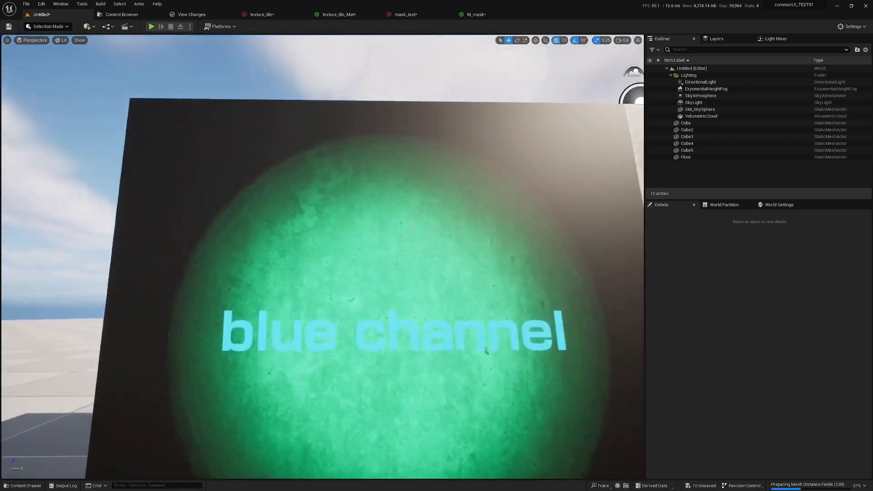
{"action": "key", "text": "w"}
{"action": "key", "text": "s"}
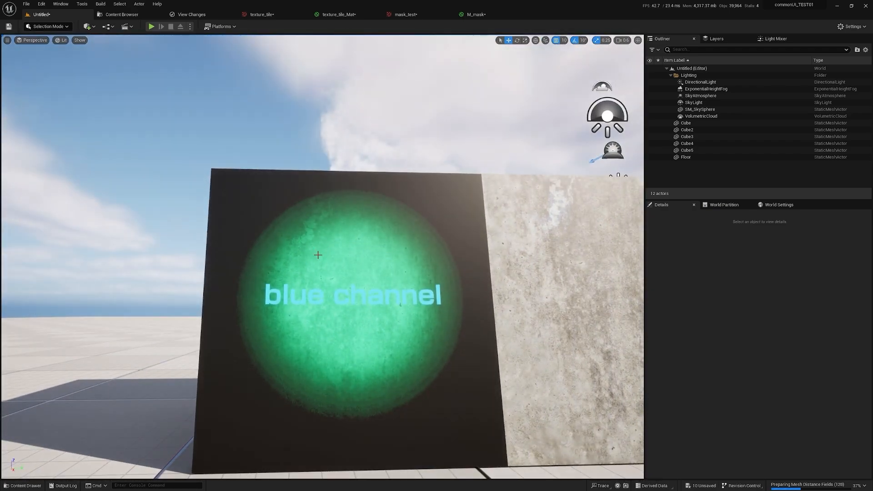
{"action": "key", "text": "a"}
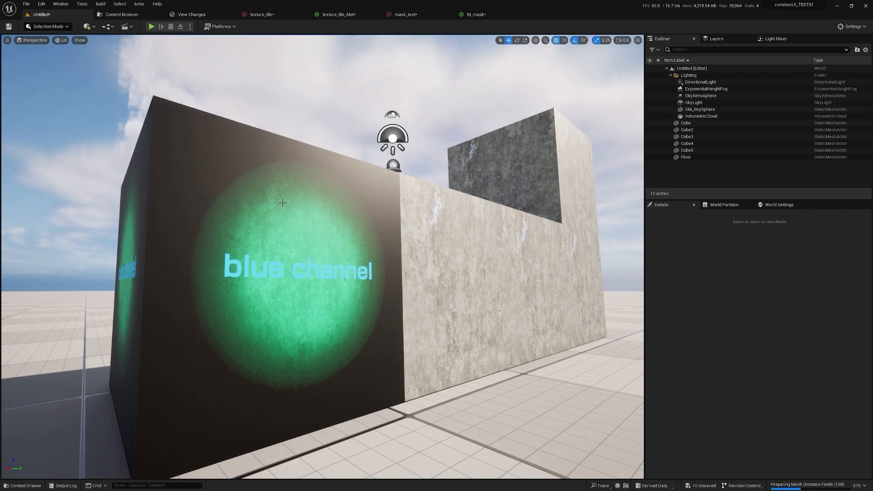
{"action": "key", "text": "s"}
{"action": "key", "text": "w"}
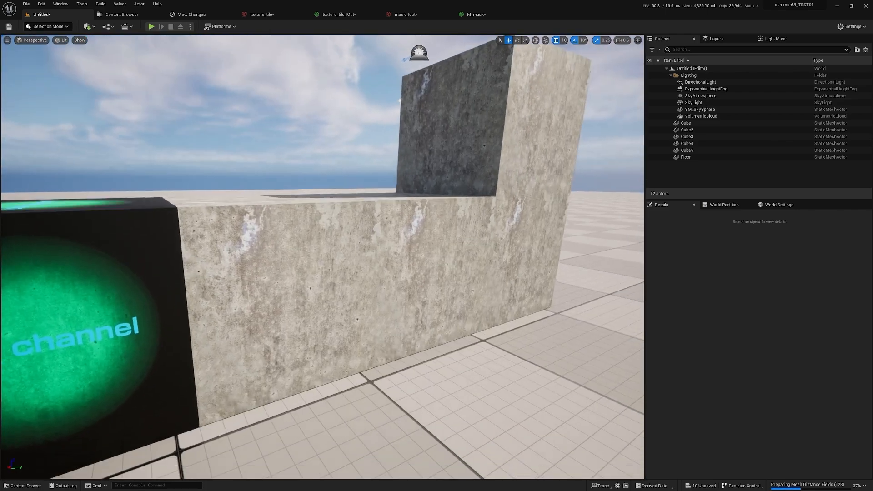
- Duplicate a concrete cube and move the copy out in front of the row at location -860, -740, 50
{"action": "left_click", "coordinate": [352, 239]}
{"action": "key", "text": "s"}
{"action": "left_click_drag", "start_coordinate": [130, 176], "coordinate": [385, 257]}
{"action": "key", "text": "d"}
{"action": "key", "text": "w"}
- Switch to Modeling mode and use the Duplicate tool to replace the copied cube with its own mesh, deleting the input
{"action": "left_click", "coordinate": [47, 26]}
{"action": "left_click", "coordinate": [49, 67]}
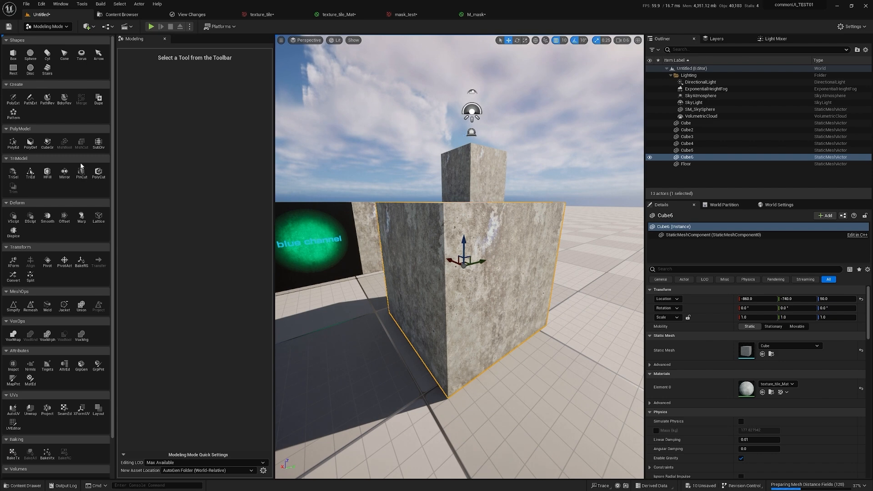
{"action": "scroll", "coordinate": [71, 213], "scroll_direction": "down", "scroll_amount": 2}
{"action": "scroll", "coordinate": [74, 245], "scroll_direction": "up", "scroll_amount": 2}
{"action": "left_click", "coordinate": [98, 99]}
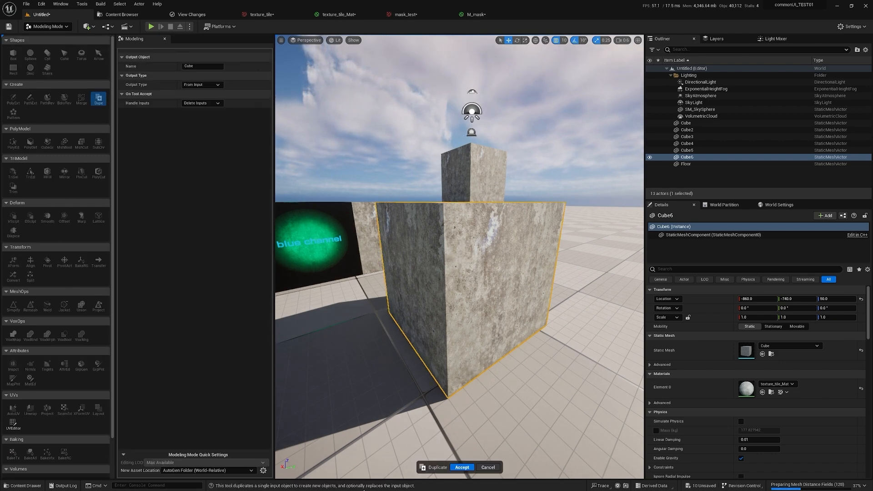
{"action": "left_click", "coordinate": [456, 467]}
- Remesh the duplicated cube with the target triangle count of 5000
{"action": "scroll", "coordinate": [65, 327], "scroll_direction": "down", "scroll_amount": 2}
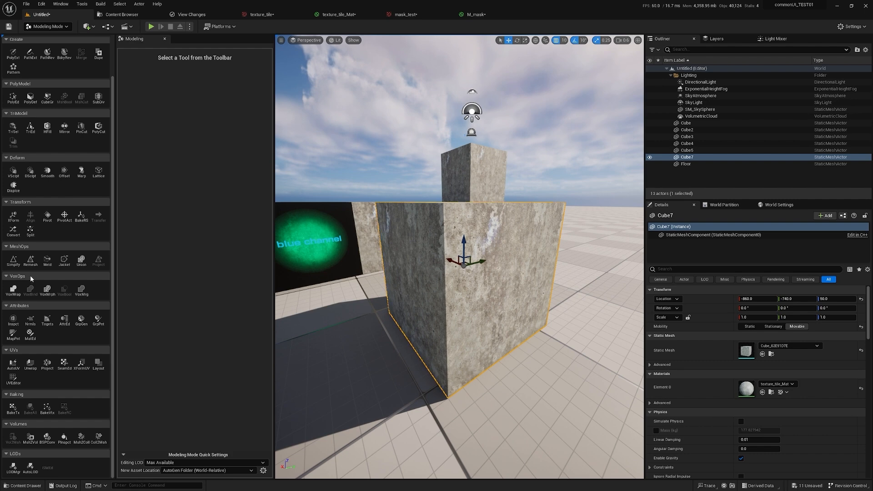
{"action": "left_click", "coordinate": [30, 260]}
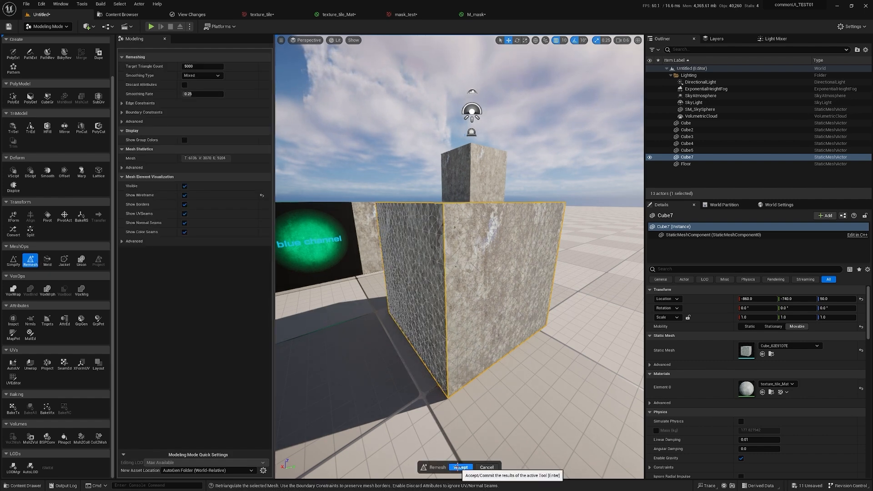
{"action": "left_click", "coordinate": [461, 467]}
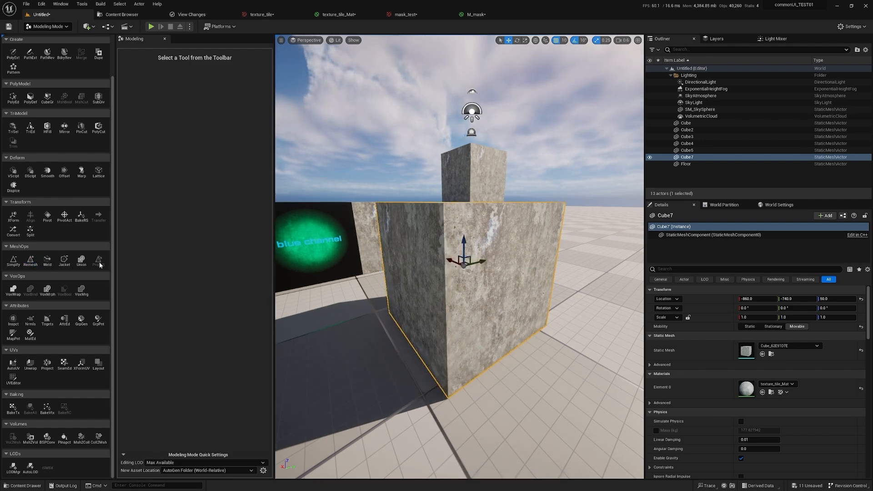
- Start Displace on the remeshed cube with the Texture2D Map type and assign mask_test as the displacement map
{"action": "left_click", "coordinate": [14, 189]}
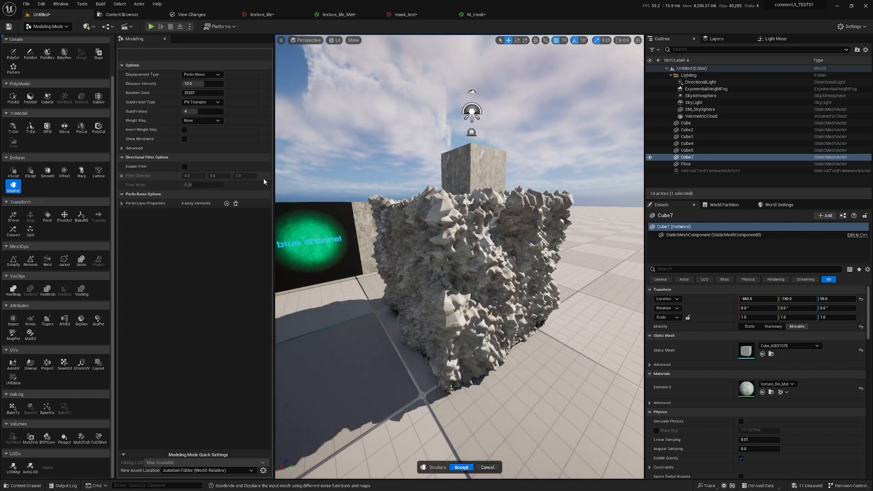
{"action": "left_click", "coordinate": [202, 75]}
{"action": "left_click", "coordinate": [197, 88]}
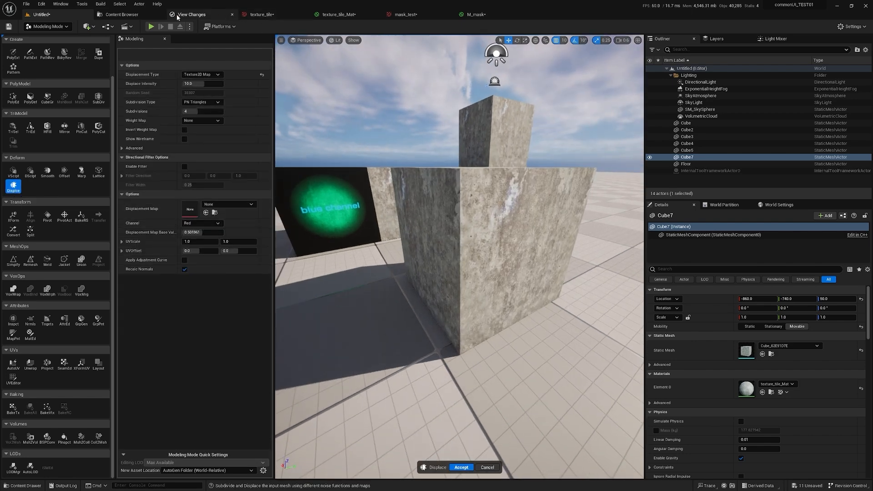
{"action": "left_click", "coordinate": [122, 15]}
{"action": "left_click", "coordinate": [400, 75]}
{"action": "left_click", "coordinate": [81, 17]}
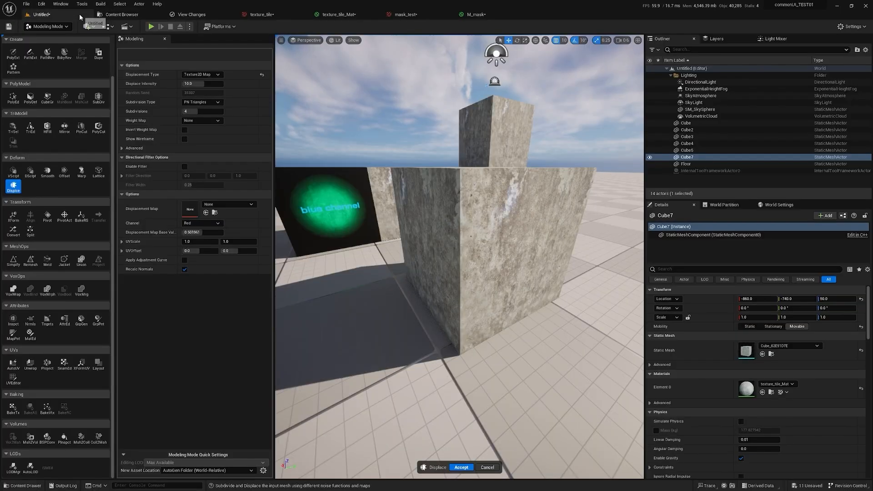
{"action": "left_click", "coordinate": [206, 212]}
{"action": "left_click_drag", "start_coordinate": [325, 248], "coordinate": [324, 247]}
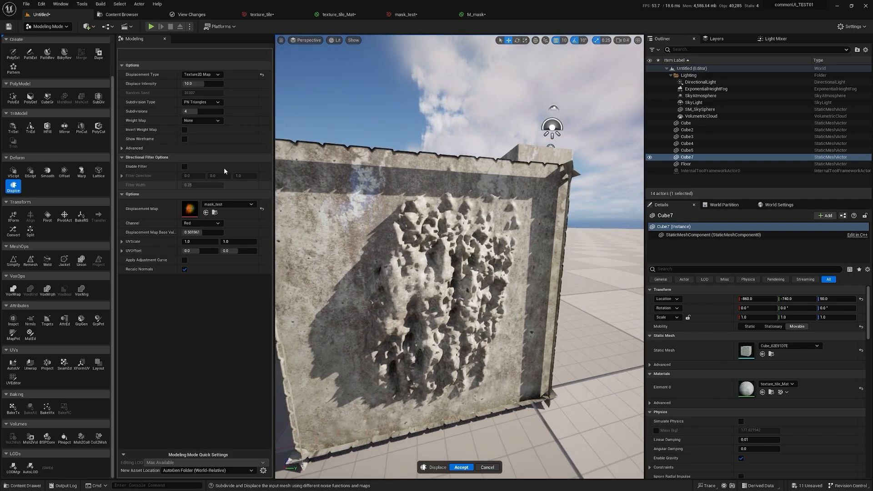
- Try the Green and Blue channels of mask_test as the displacement source
{"action": "left_click", "coordinate": [209, 83]}
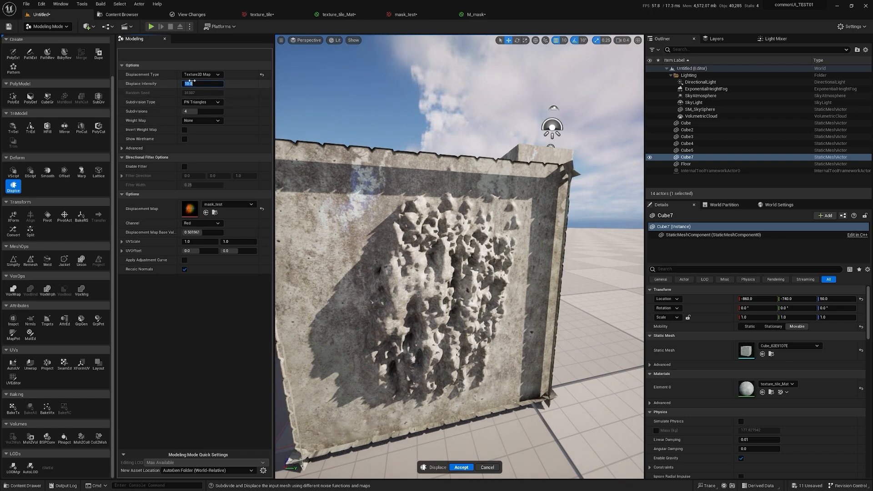
{"action": "left_click_drag", "start_coordinate": [400, 280], "coordinate": [400, 279]}
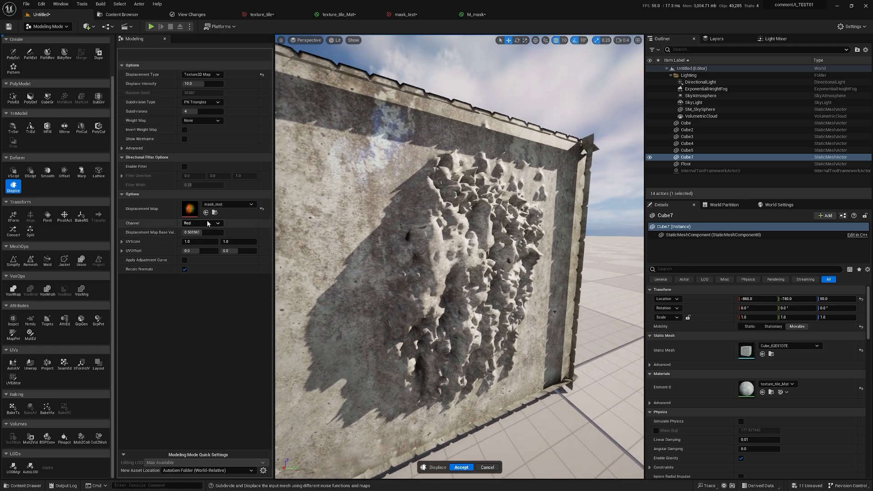
{"action": "left_click", "coordinate": [203, 223]}
{"action": "left_click", "coordinate": [196, 237]}
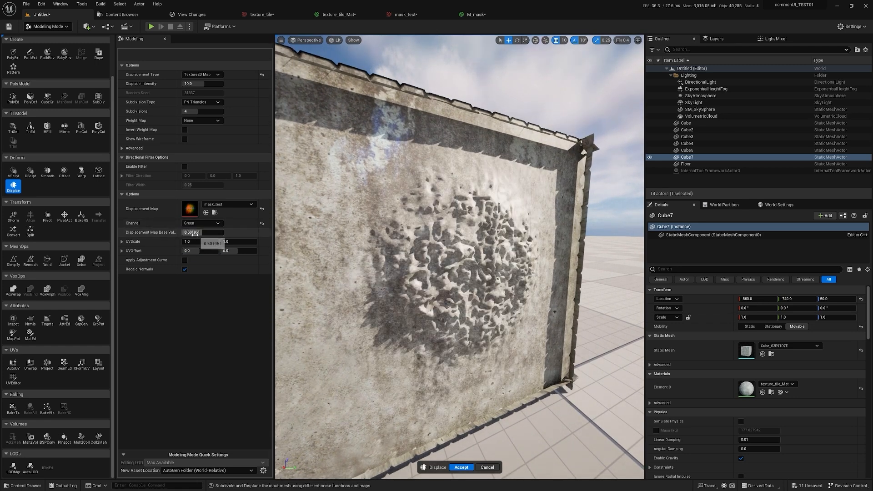
{"action": "left_click", "coordinate": [202, 223]}
{"action": "left_click", "coordinate": [195, 244]}
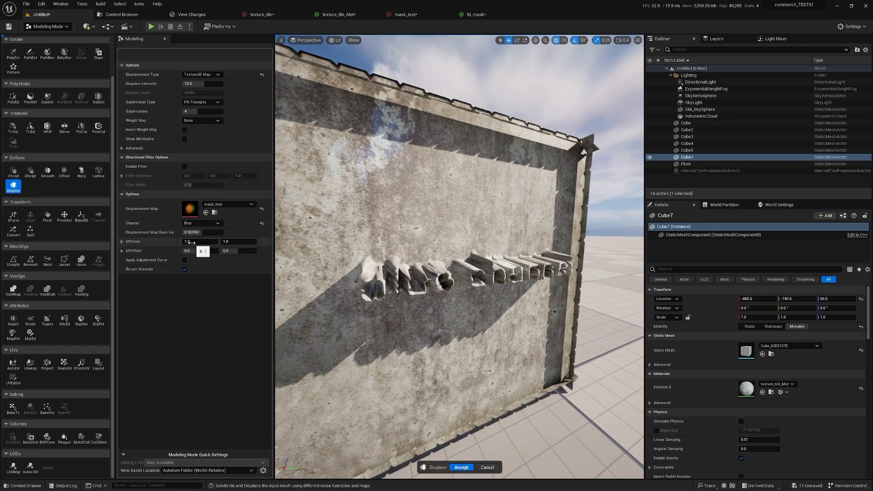
- Set the displace intensity to 2 and inspect the raised lettering on the cube's face
{"action": "left_click", "coordinate": [209, 84]}
{"action": "type", "text": "2"}
{"action": "key", "text": "Return"}
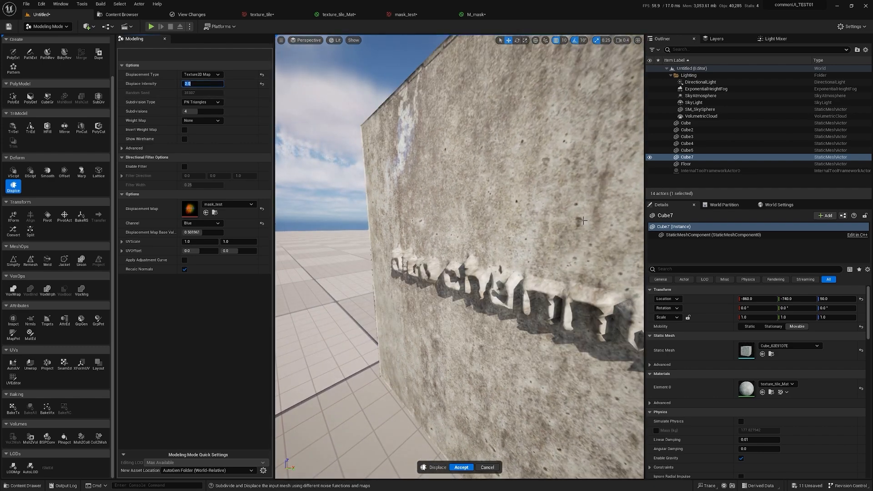
{"action": "mouse_move", "coordinate": [528, 239]}
{"action": "left_mouse_down"}
{"action": "mouse_move", "coordinate": [510, 246]}
{"action": "mouse_move", "coordinate": [532, 223]}
{"action": "left_mouse_up"}
{"action": "mouse_move", "coordinate": [459, 255]}
{"action": "left_mouse_down"}
{"action": "mouse_move", "coordinate": [482, 245]}
{"action": "mouse_move", "coordinate": [451, 255]}
{"action": "mouse_move", "coordinate": [487, 251]}
{"action": "mouse_move", "coordinate": [473, 255]}
{"action": "left_mouse_up"}
{"action": "mouse_move", "coordinate": [522, 244]}
{"action": "left_mouse_down"}
{"action": "mouse_move", "coordinate": [502, 245]}
{"action": "mouse_move", "coordinate": [523, 244]}
{"action": "left_mouse_up"}
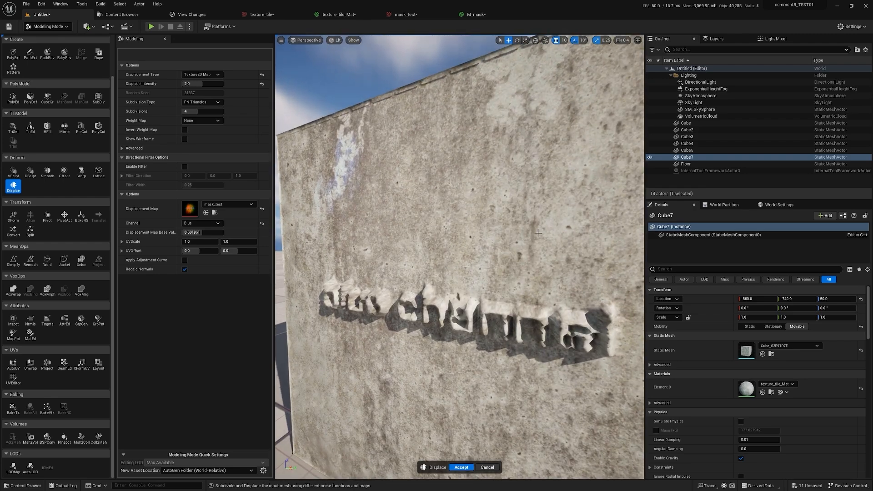
{"action": "left_click_drag", "start_coordinate": [456, 254], "coordinate": [467, 242]}
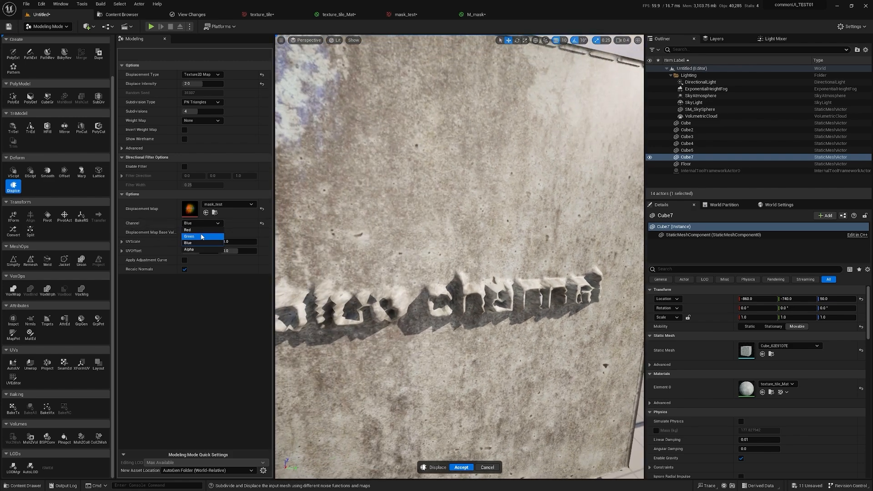
- Try the Green displacement channel, set the channel to Red, inspect the relief, and accept the displaced cube
{"action": "left_click", "coordinate": [201, 236]}
{"action": "left_click", "coordinate": [211, 225]}
{"action": "left_click", "coordinate": [191, 231]}
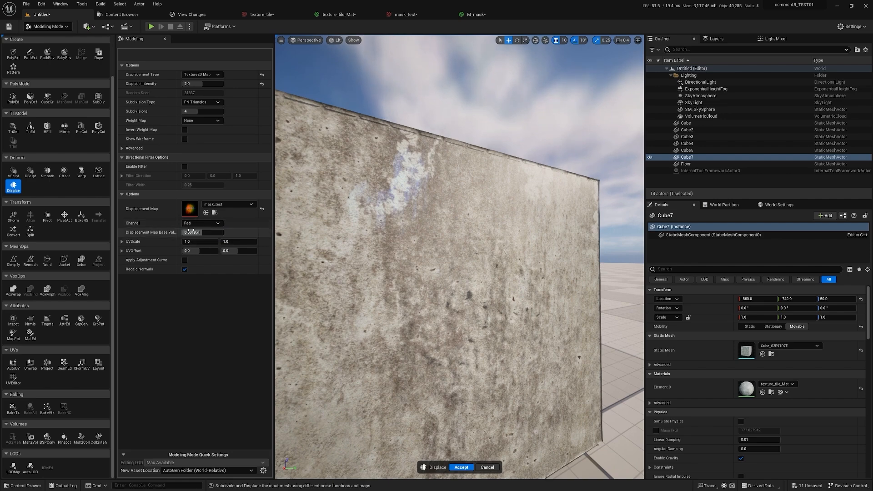
{"action": "key", "text": "s"}
{"action": "key", "text": "w"}
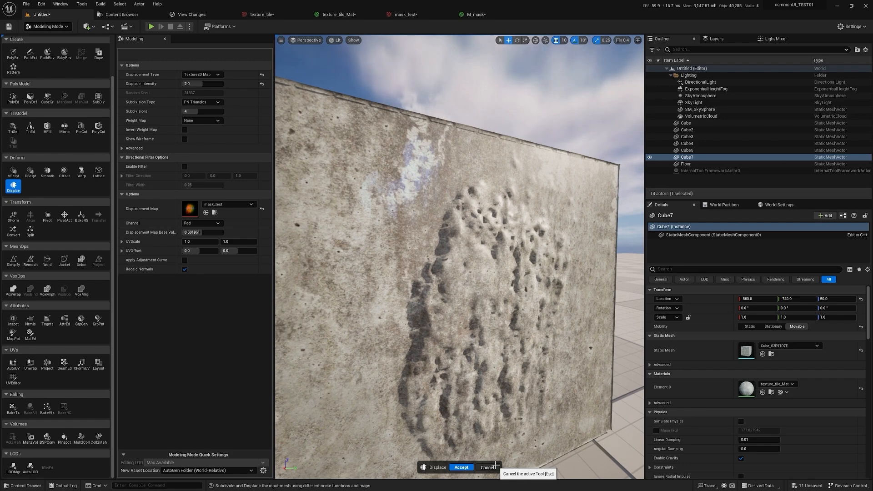
{"action": "scroll", "coordinate": [495, 402], "scroll_direction": "down", "scroll_amount": 5}
{"action": "left_click_drag", "start_coordinate": [494, 403], "coordinate": [432, 392]}
{"action": "left_click", "coordinate": [457, 466]}
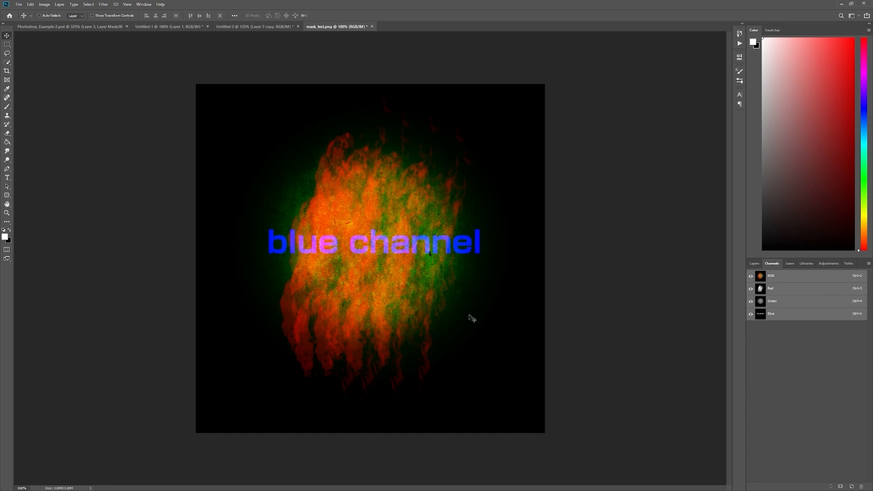
- In Photoshop, view the Red, Green and Blue channels of mask_test.png individually and return to the RGB composite
{"action": "left_click", "coordinate": [797, 293]}
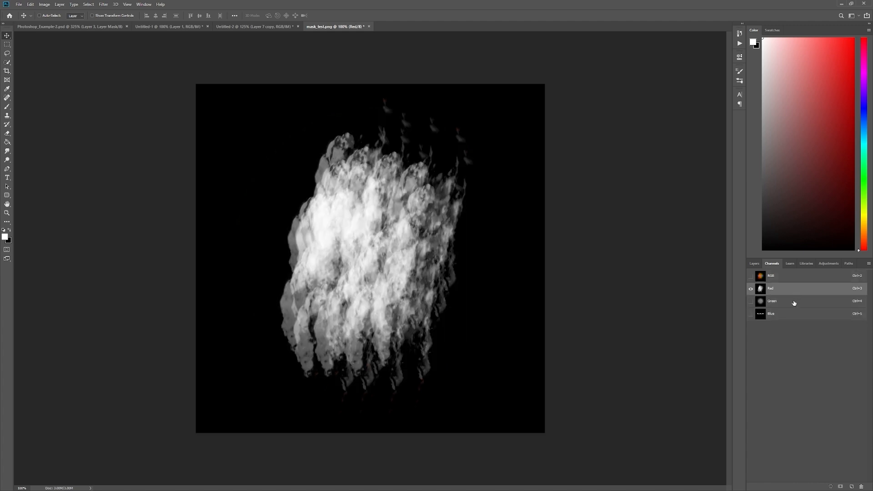
{"action": "left_click", "coordinate": [794, 304]}
{"action": "left_click", "coordinate": [792, 315]}
{"action": "key", "text": "ctrl+2"}
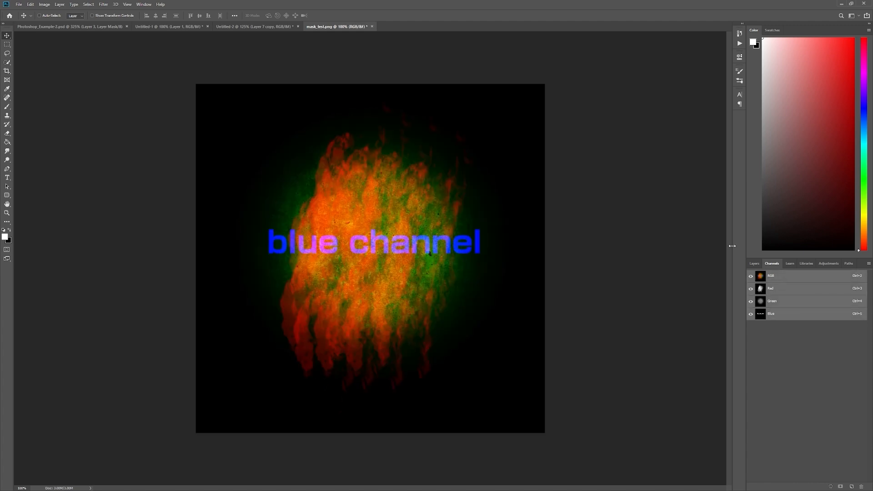